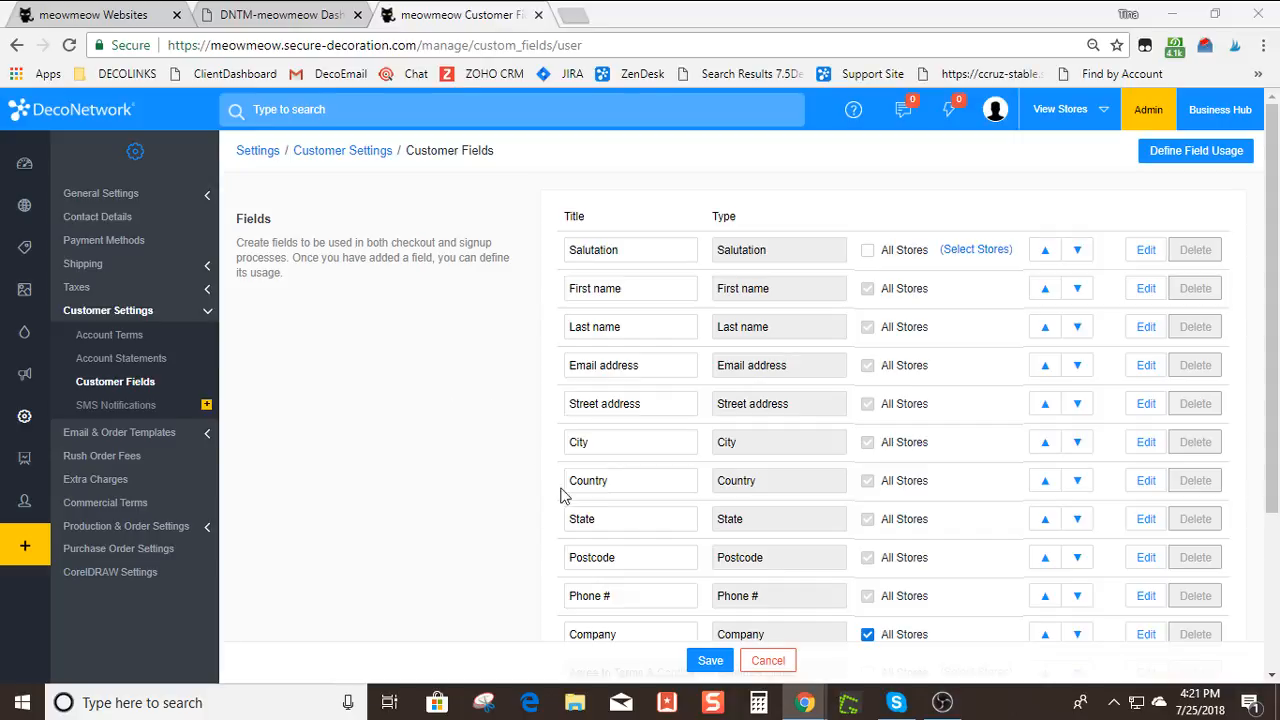
Try to delete the "How did you hear about us?" custom field from the customer fields
scroll(522, 514, down, 3)
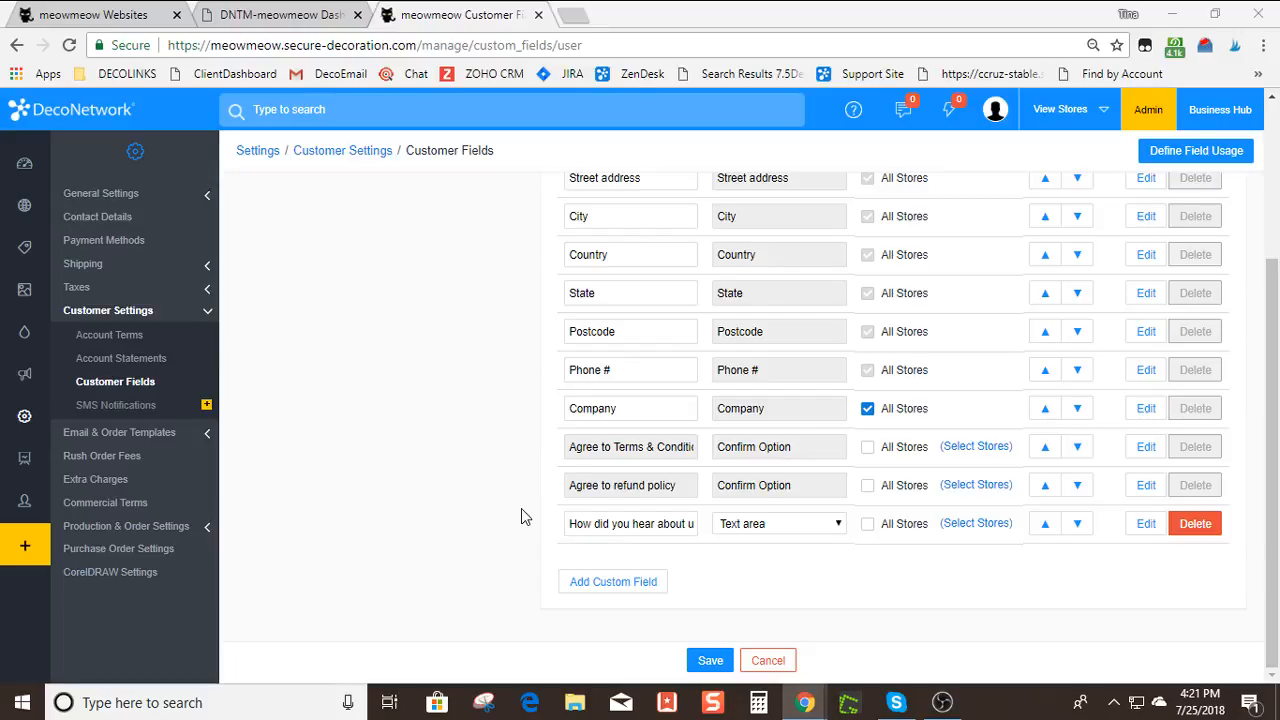
click(1192, 526)
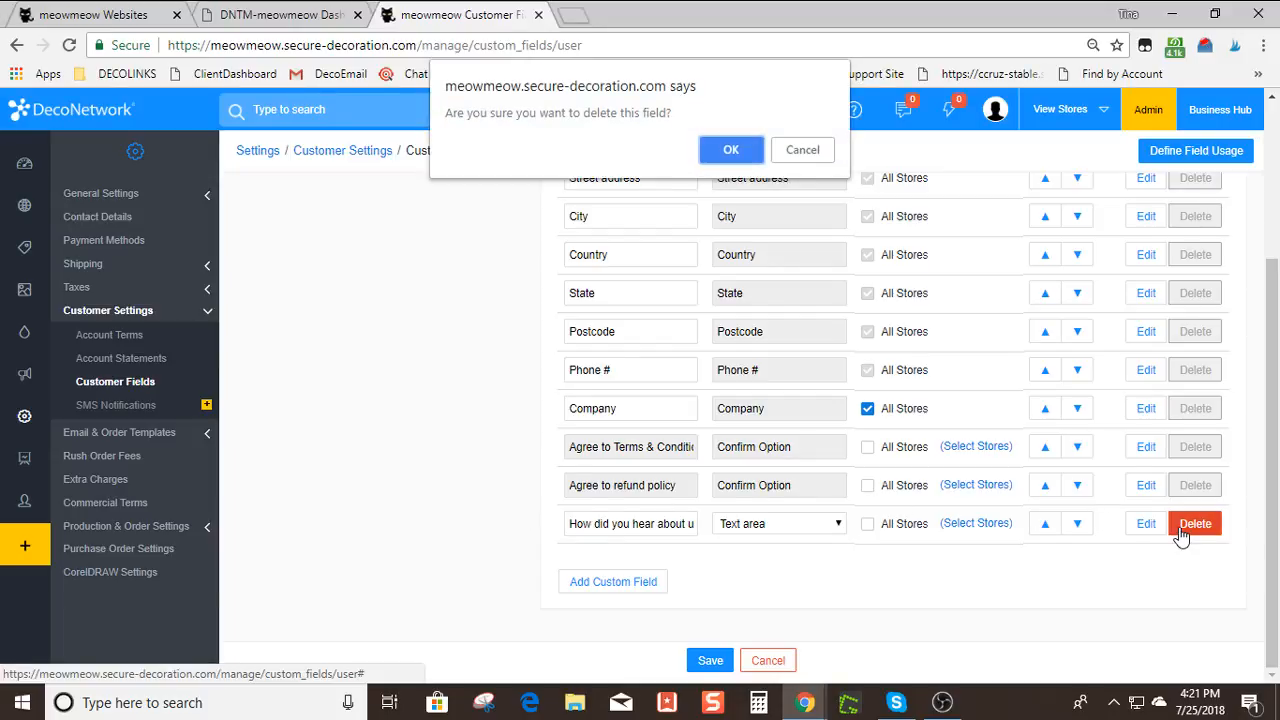
click(731, 148)
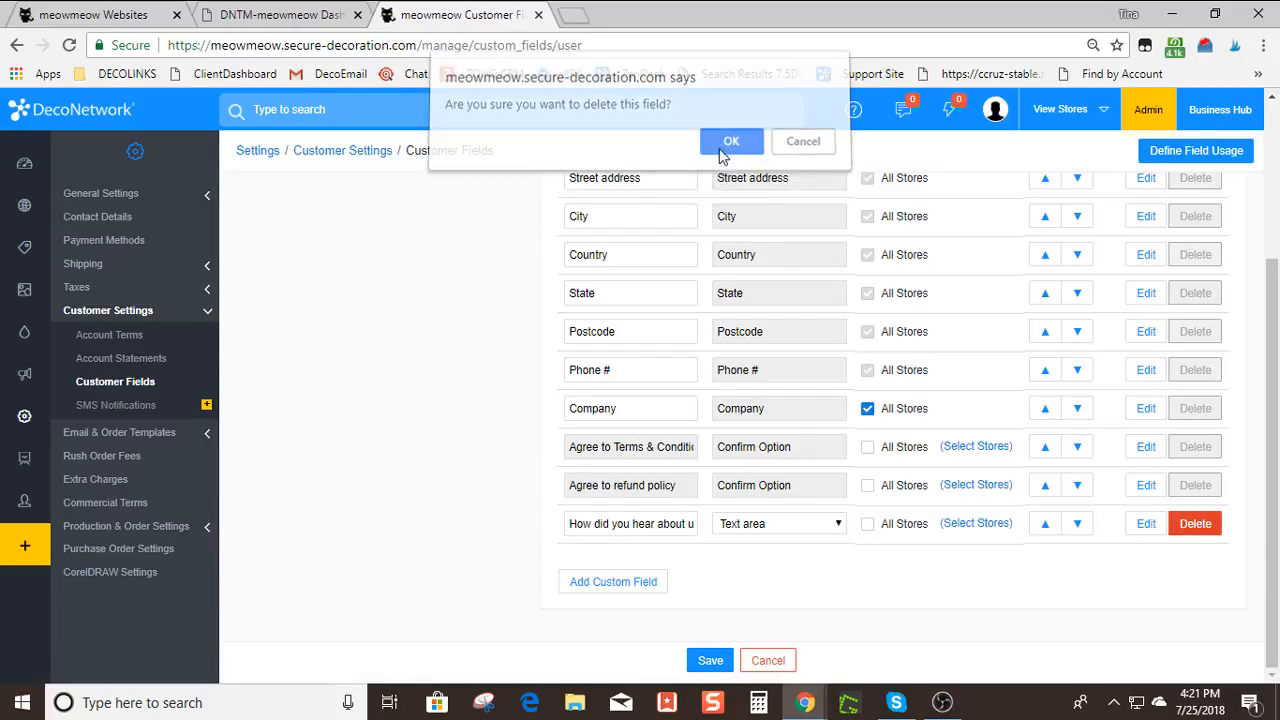
Reopen the Customer Fields page of the Customer Settings from a fresh Admin dashboard
click(24, 414)
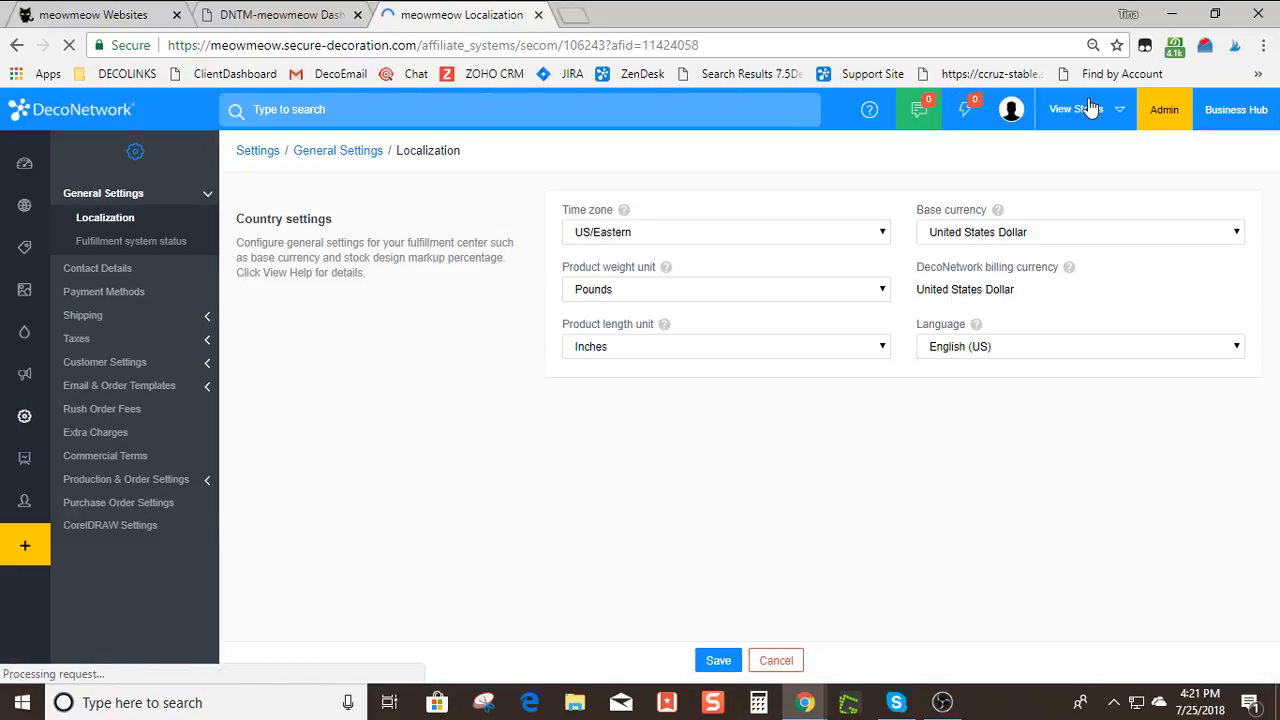
click(1155, 113)
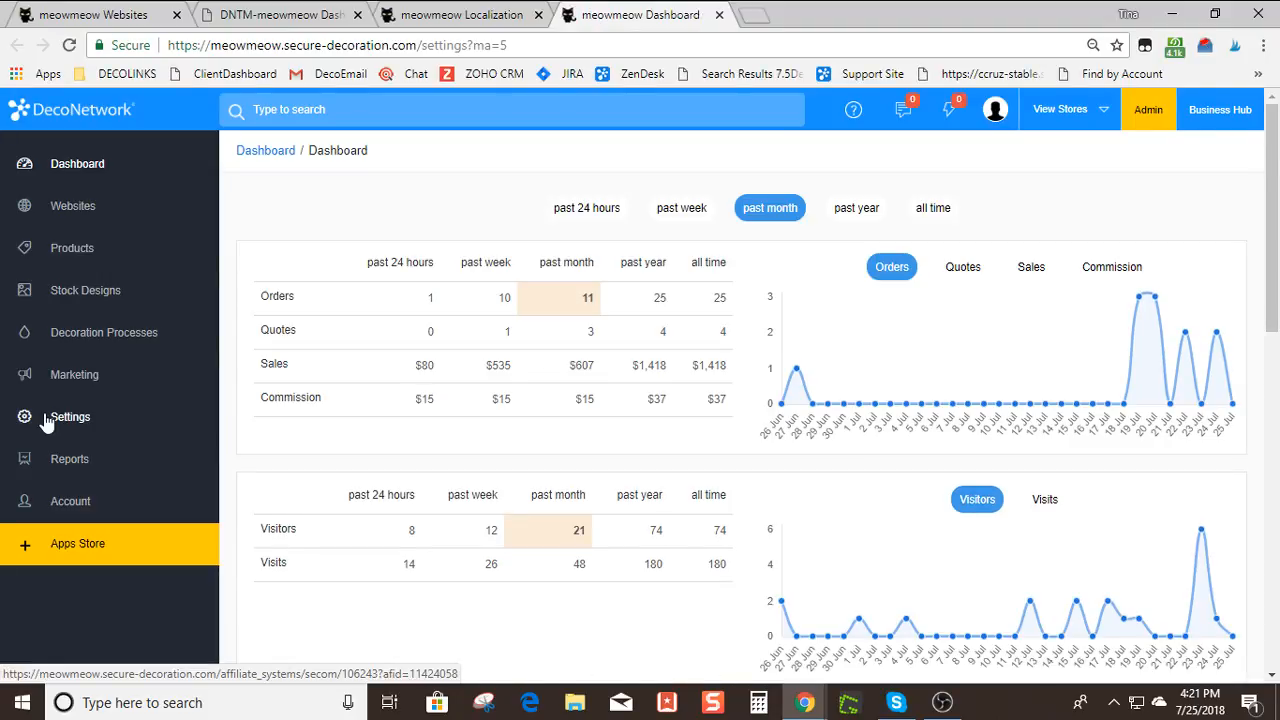
click(45, 421)
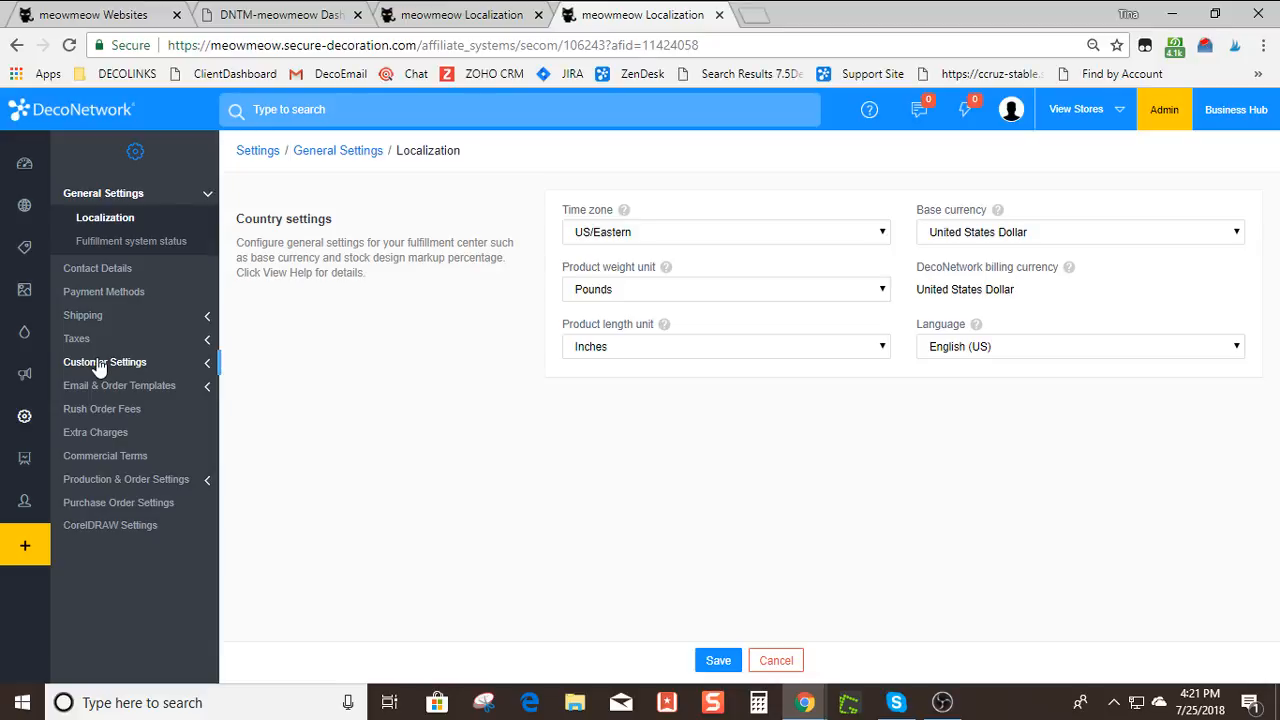
click(99, 364)
click(103, 389)
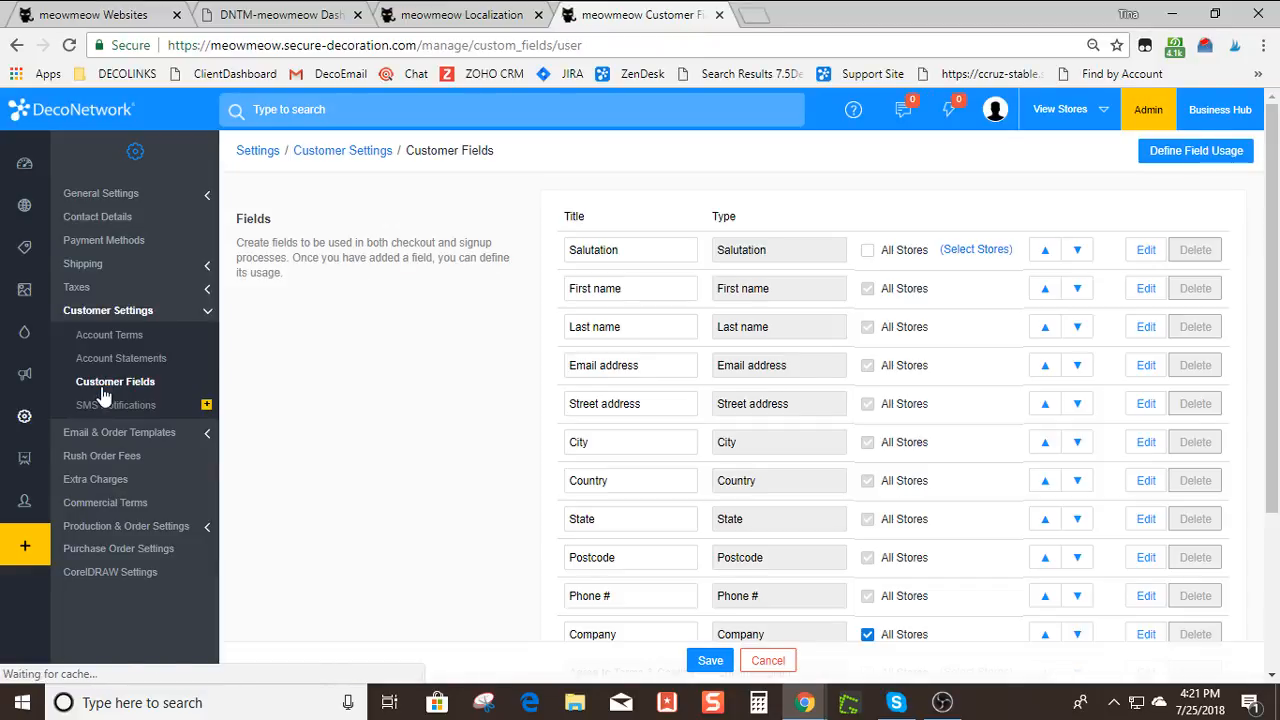
Delete the existing "How did you hear about us?" custom field and save the customer fields
scroll(392, 410, down, 2)
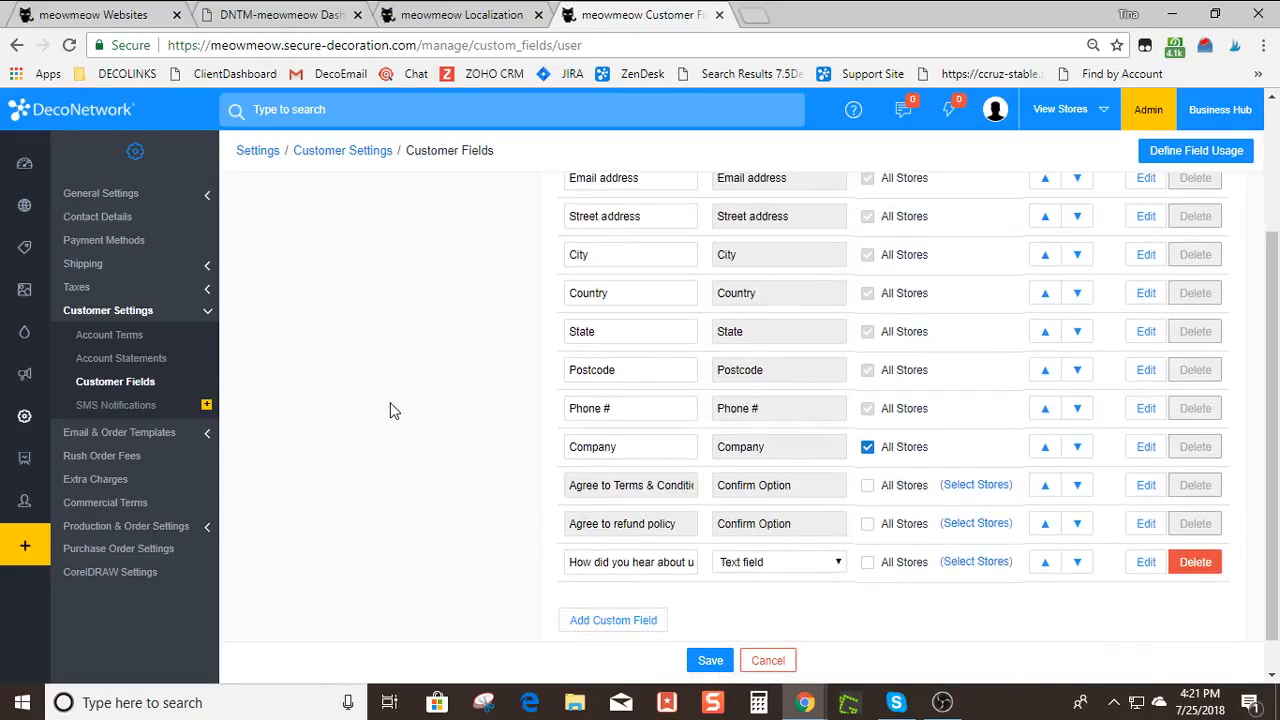
click(1193, 562)
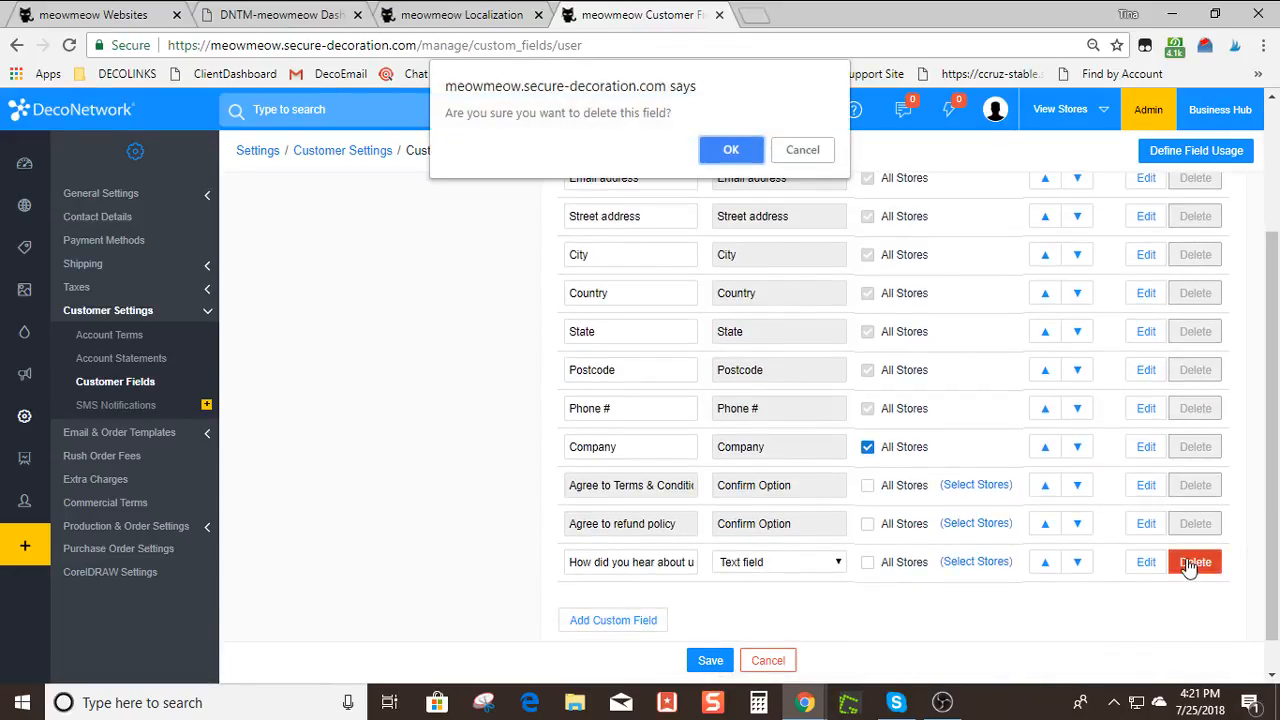
click(731, 146)
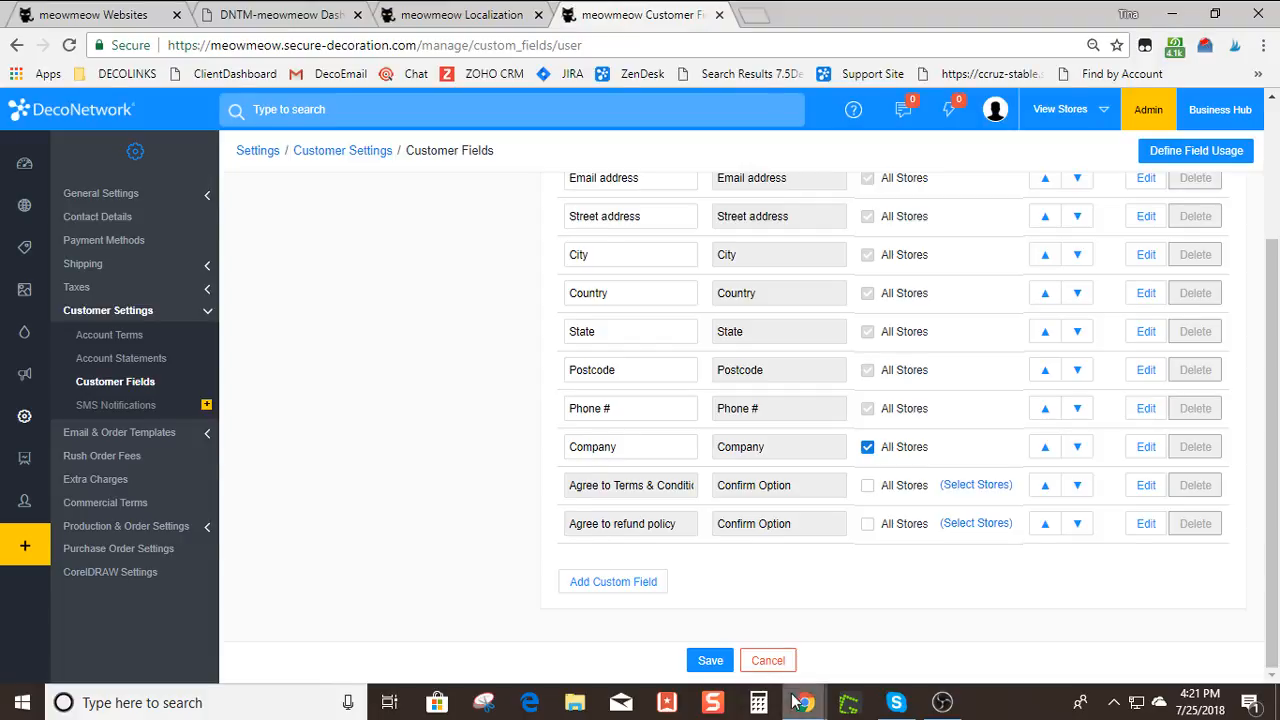
click(704, 662)
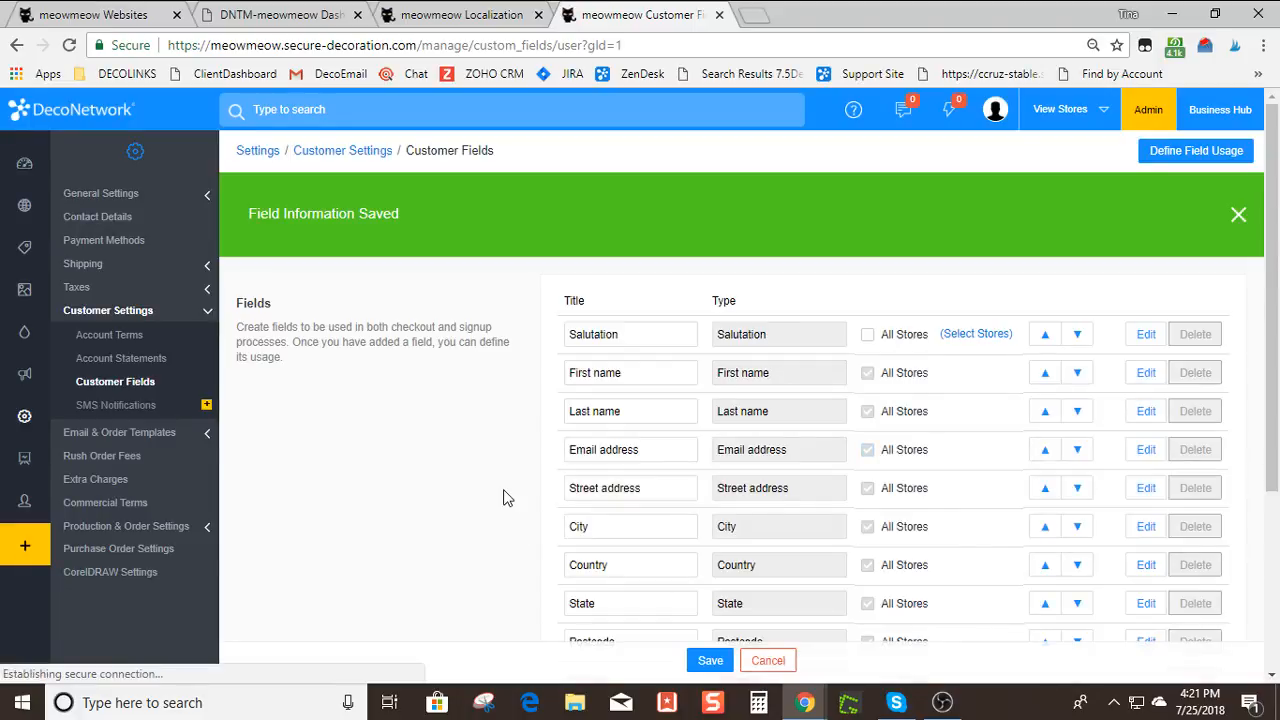
Review the Define Field Usage table to see where each customer field is visible and required
click(1222, 158)
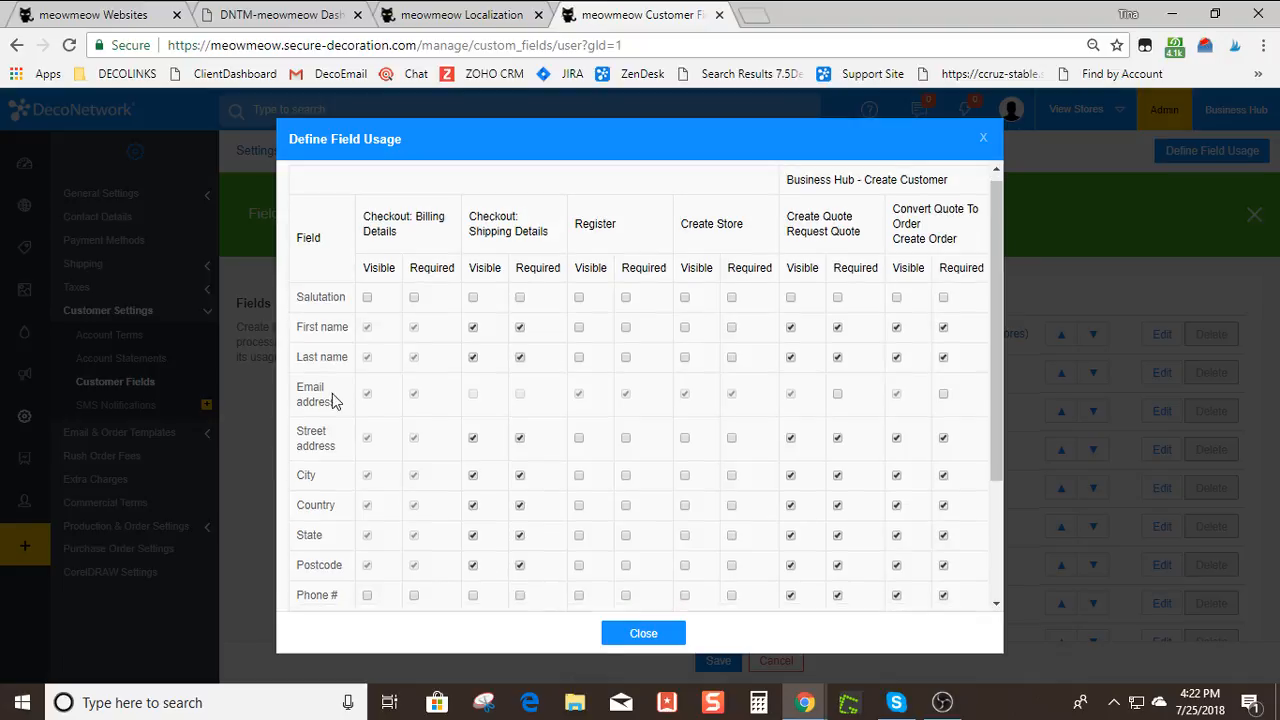
scroll(325, 360, down, 3)
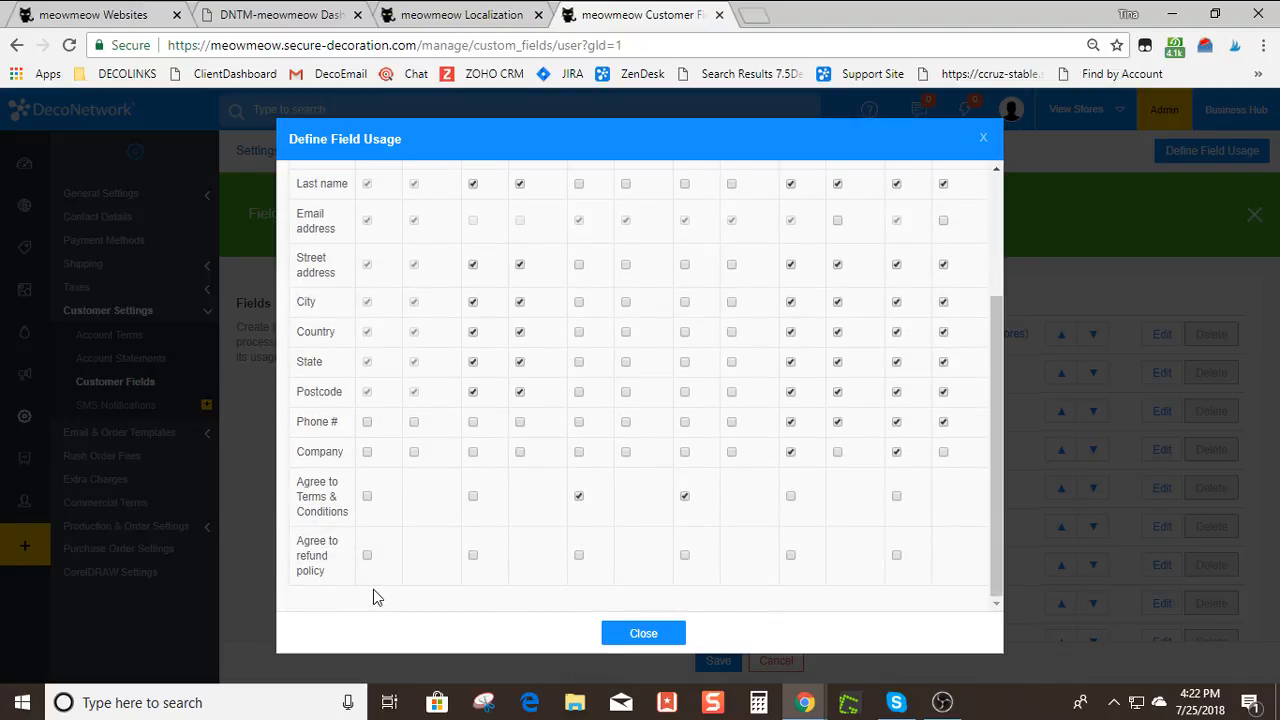
click(626, 628)
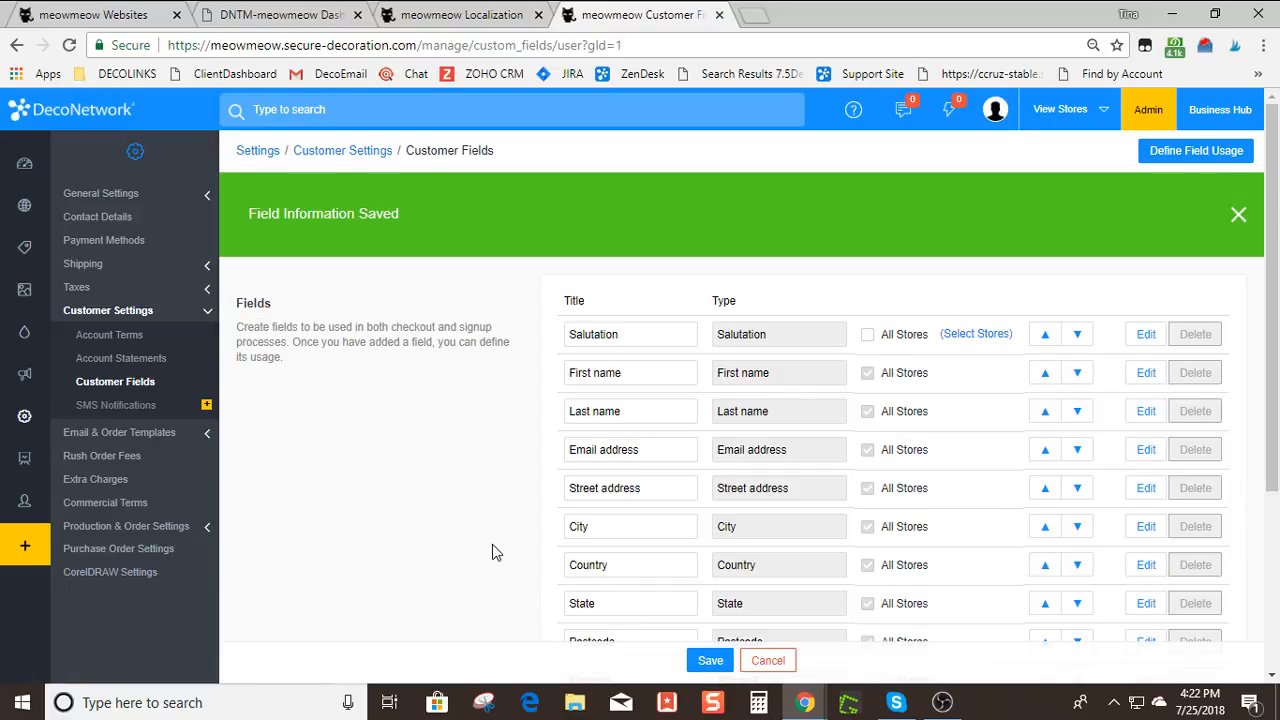
Add a custom field titled "How did you hear about us?" with the Text area type
scroll(492, 553, down, 1)
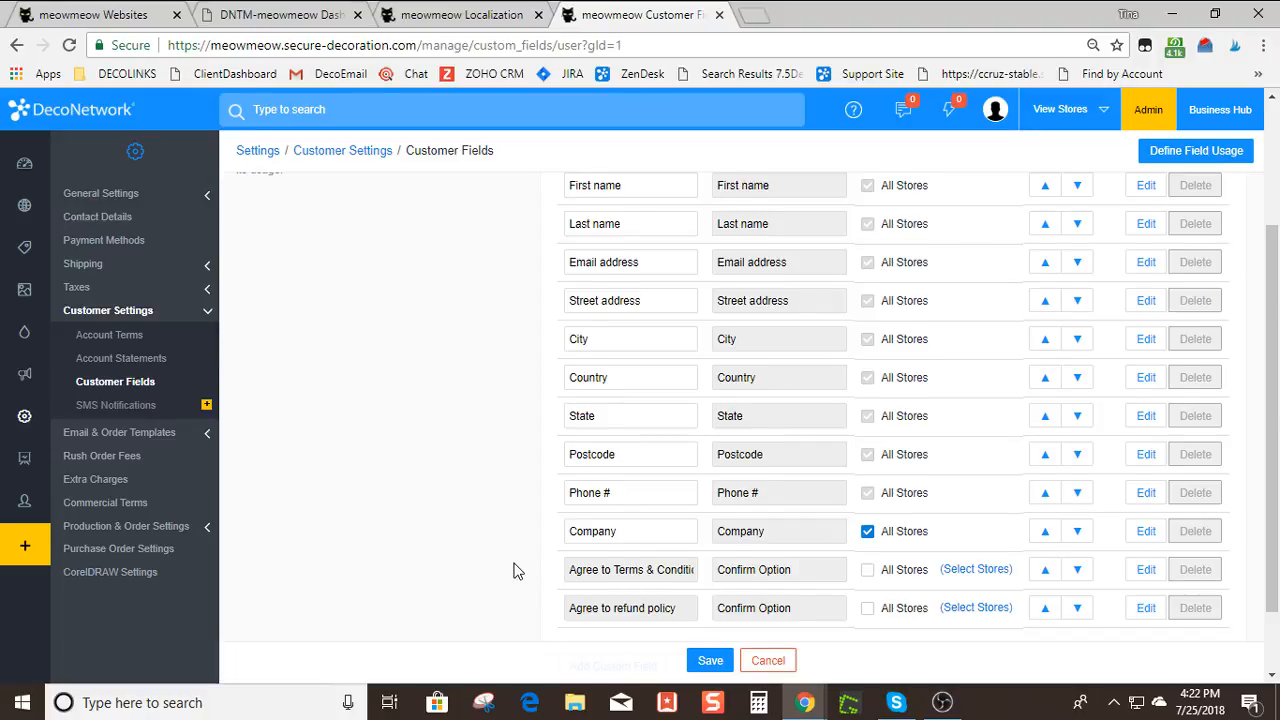
scroll(513, 570, down, 1)
click(608, 595)
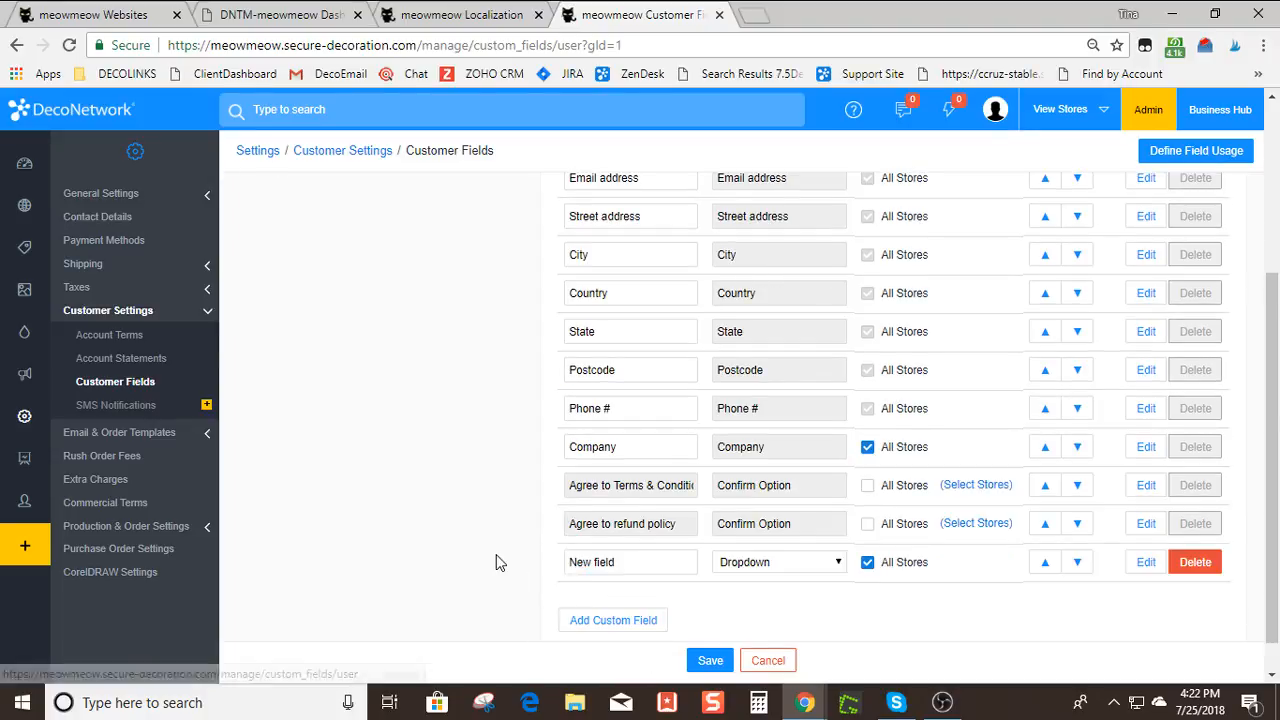
triple_click(640, 562)
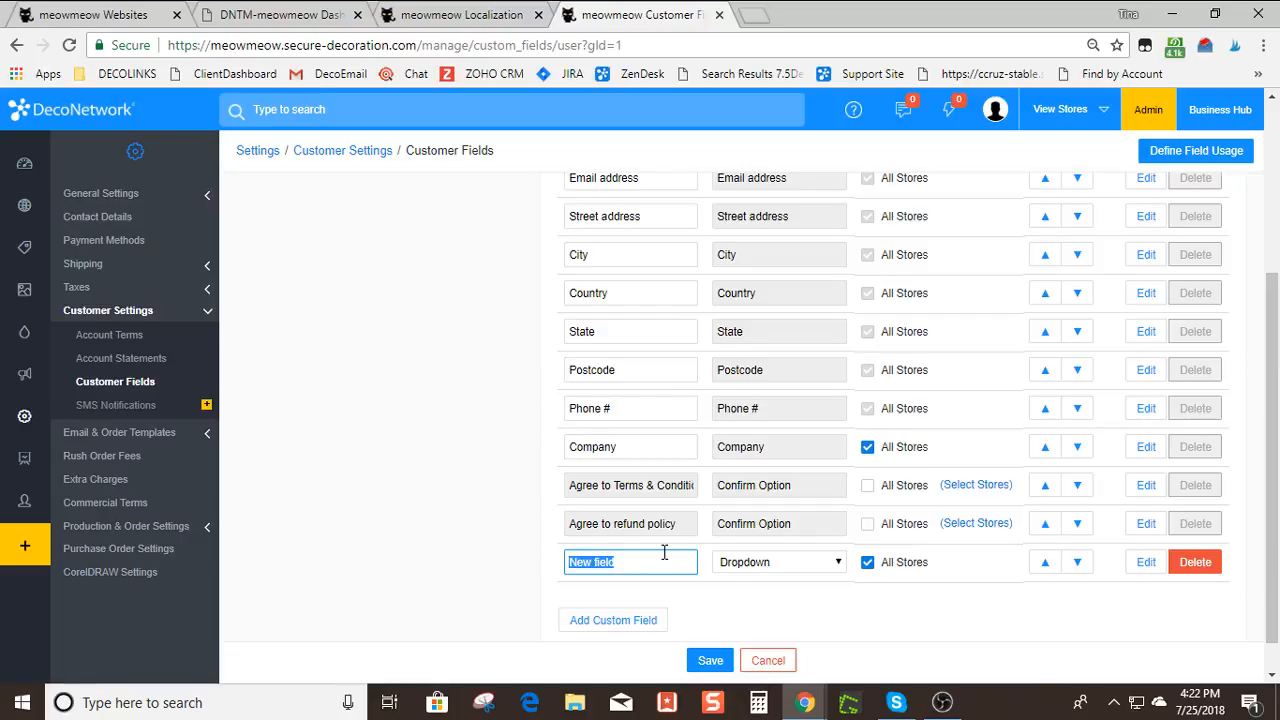
key(BackSpace)
text(How did you hear ab)
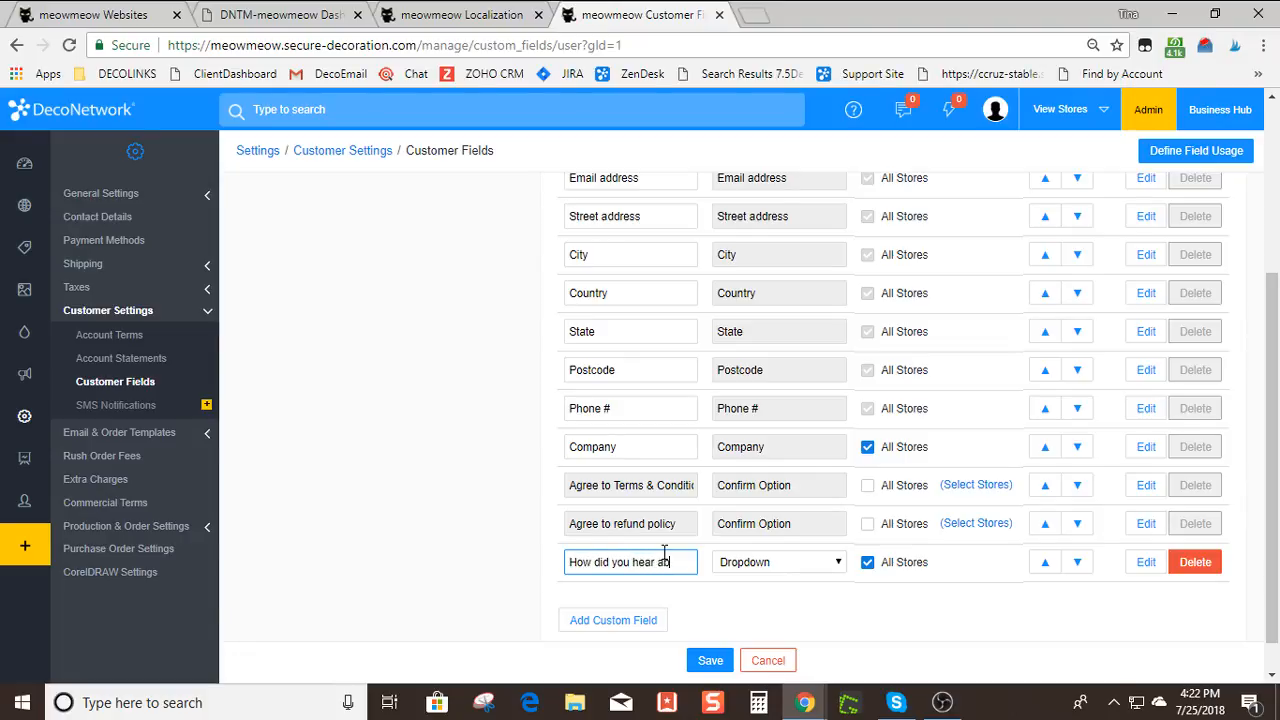
text(out us?)
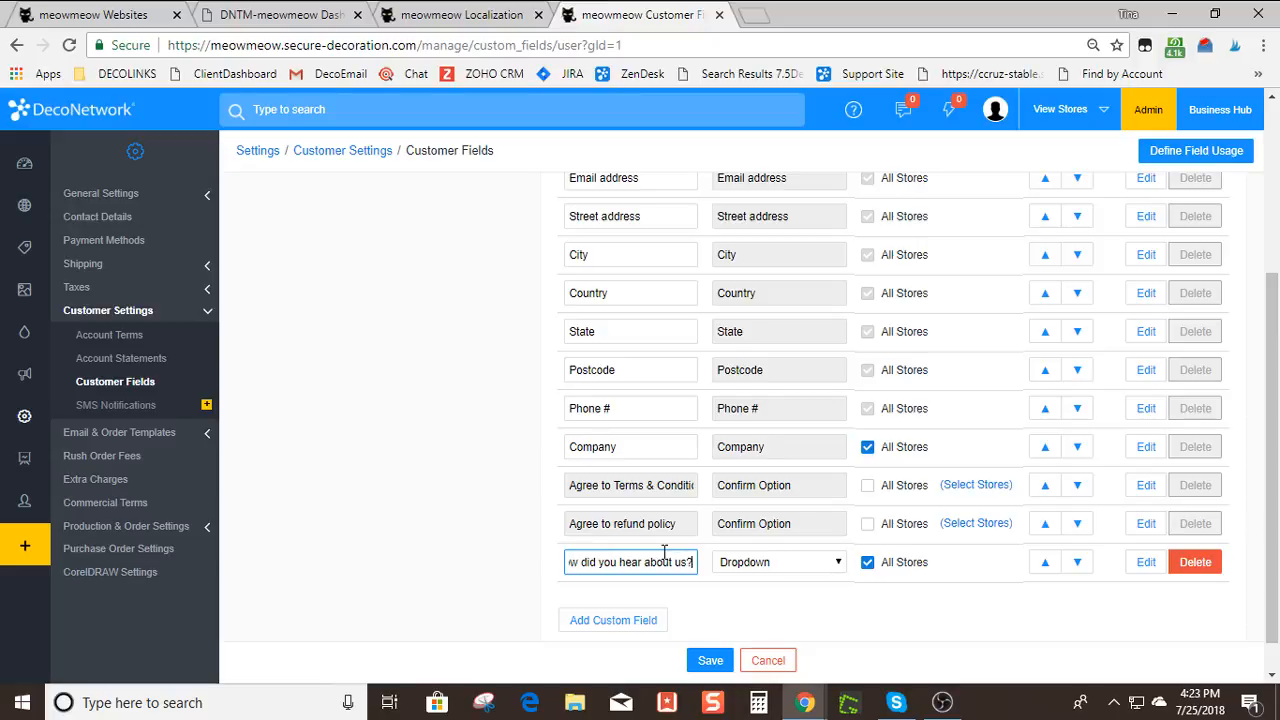
click(429, 548)
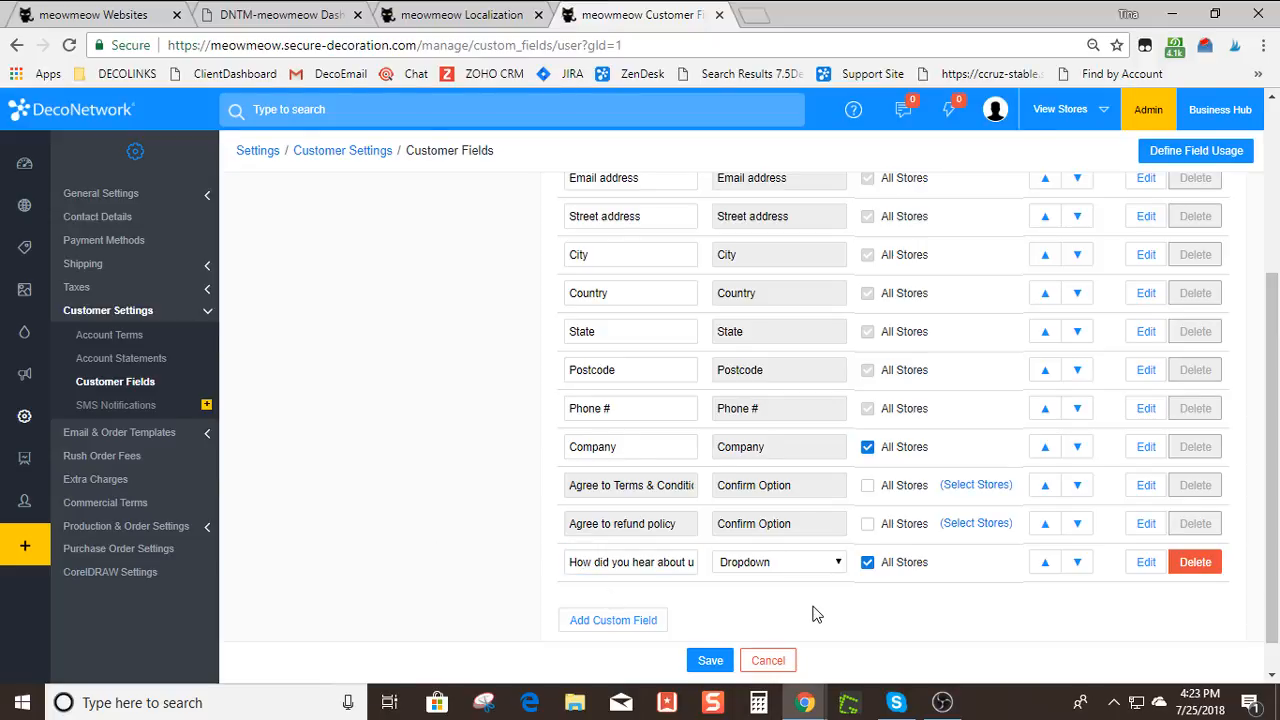
click(815, 566)
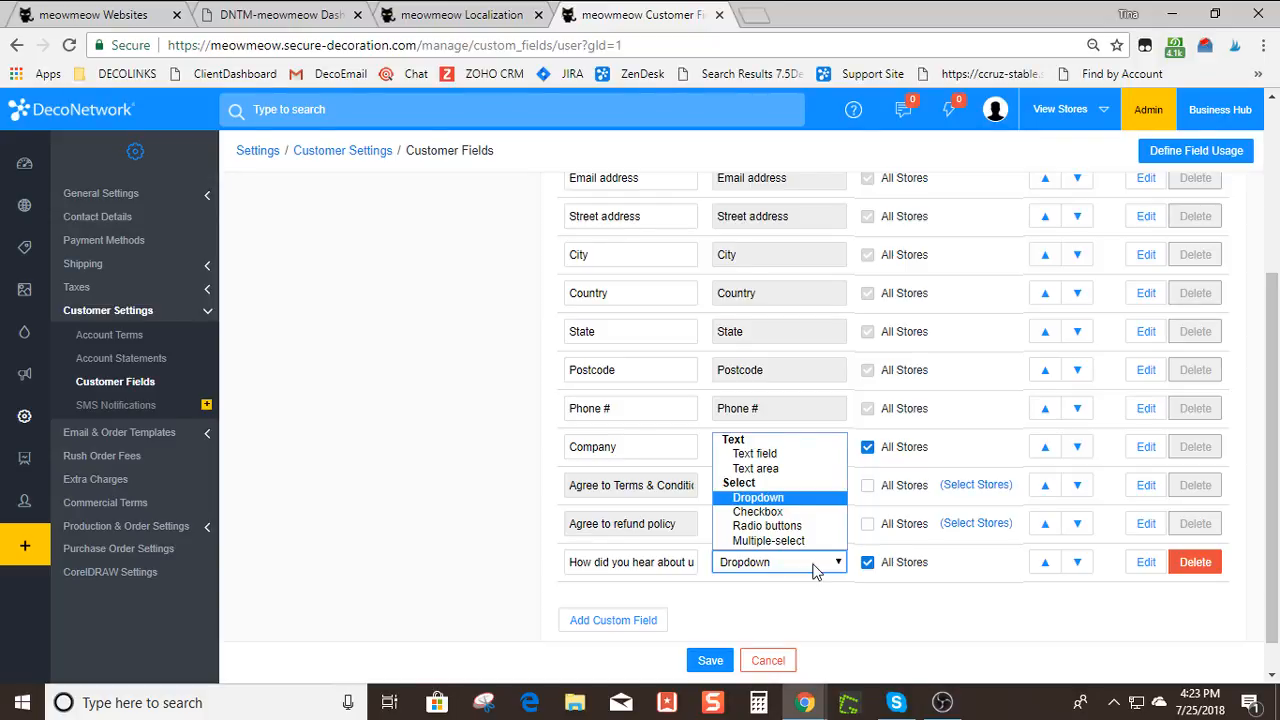
click(787, 474)
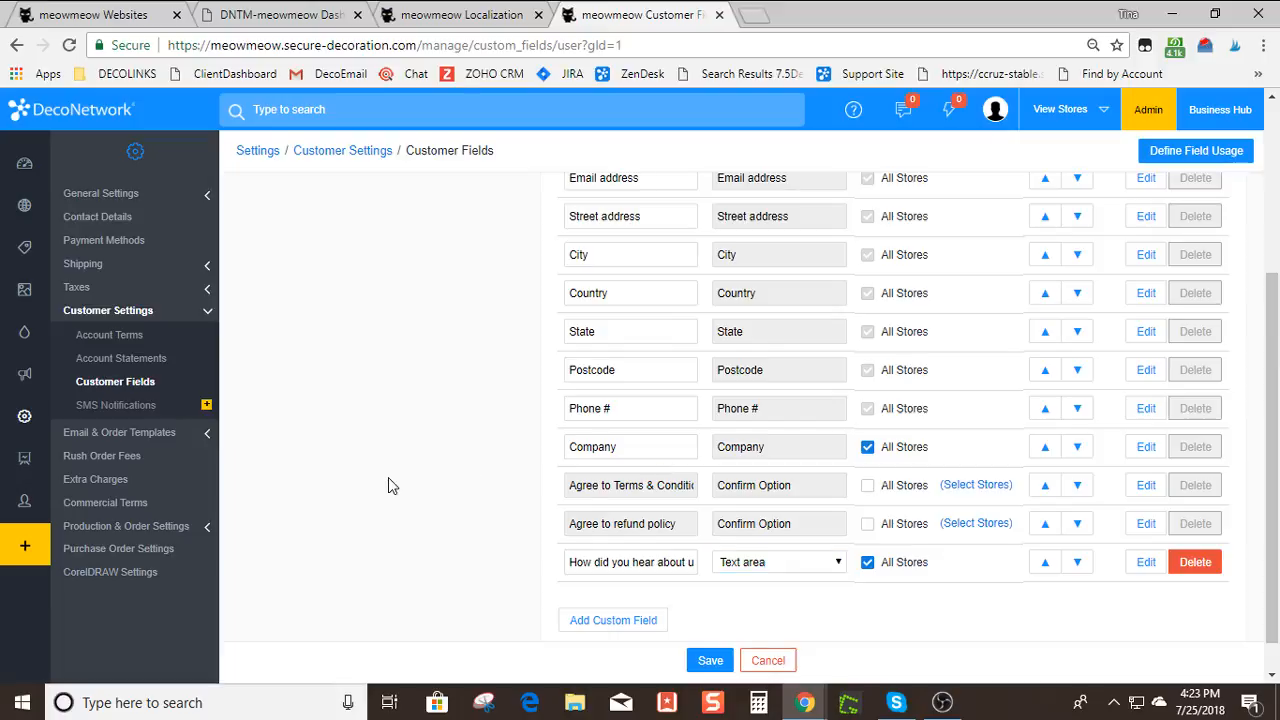
Restrict the "How did you hear about us?" field to the DNTM store (dntm.deco-apparel.com) and save the customer fields
click(867, 563)
click(975, 563)
click(394, 402)
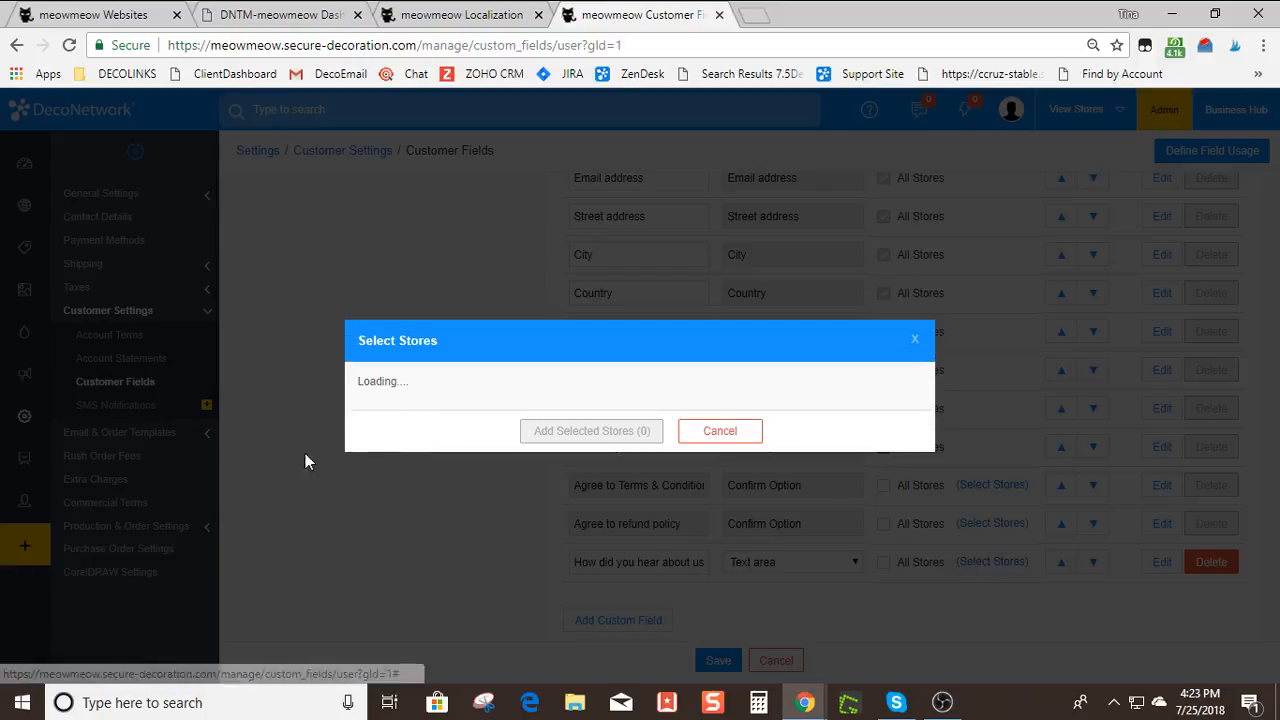
scroll(716, 437, down, 2)
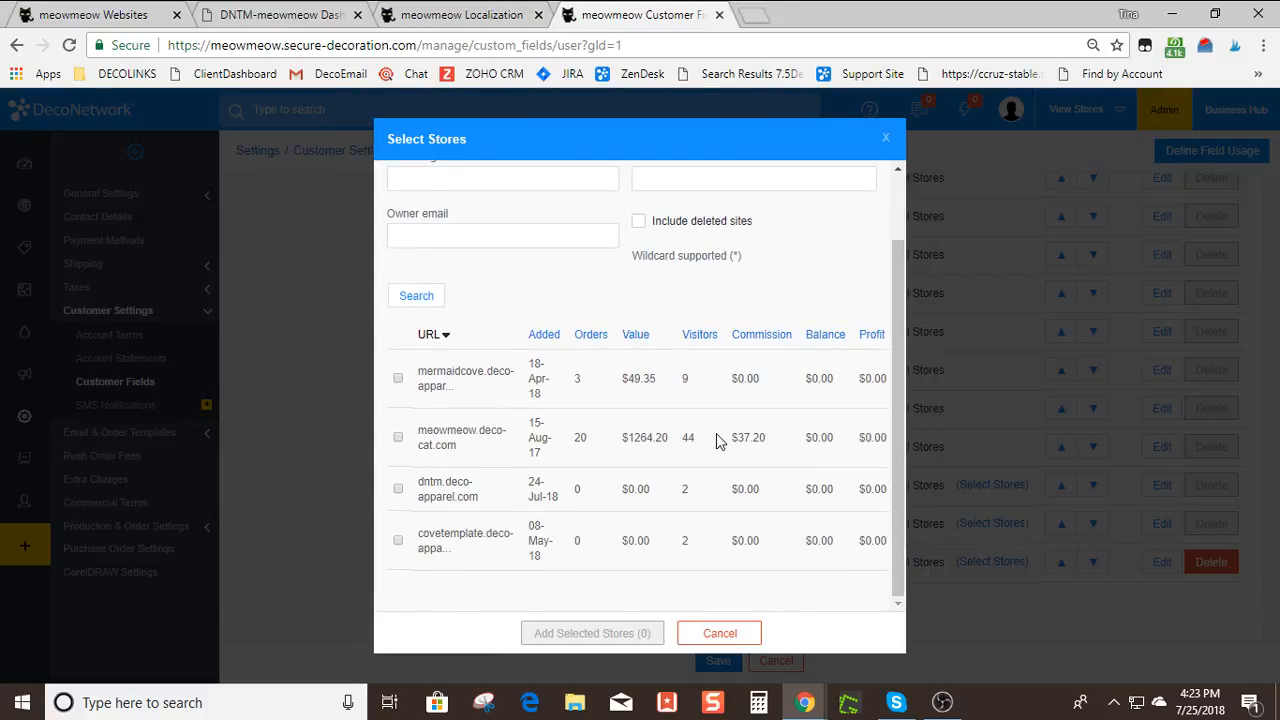
click(398, 490)
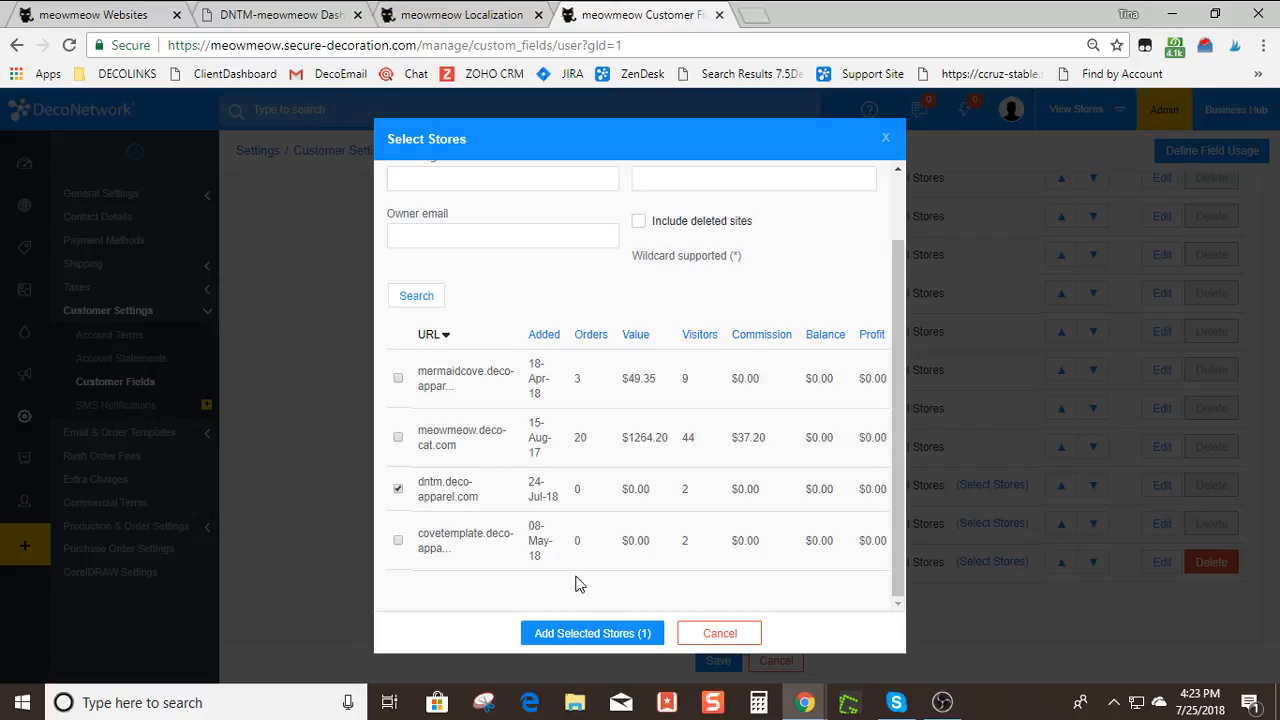
click(590, 638)
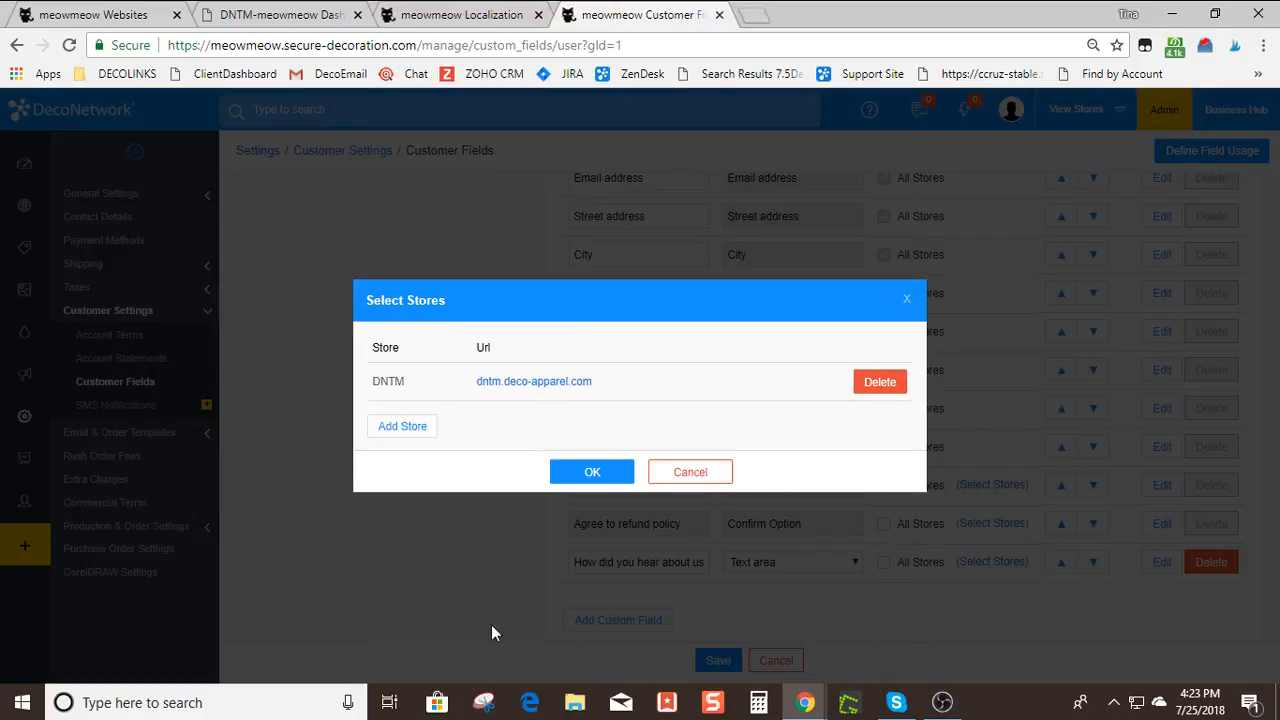
click(573, 478)
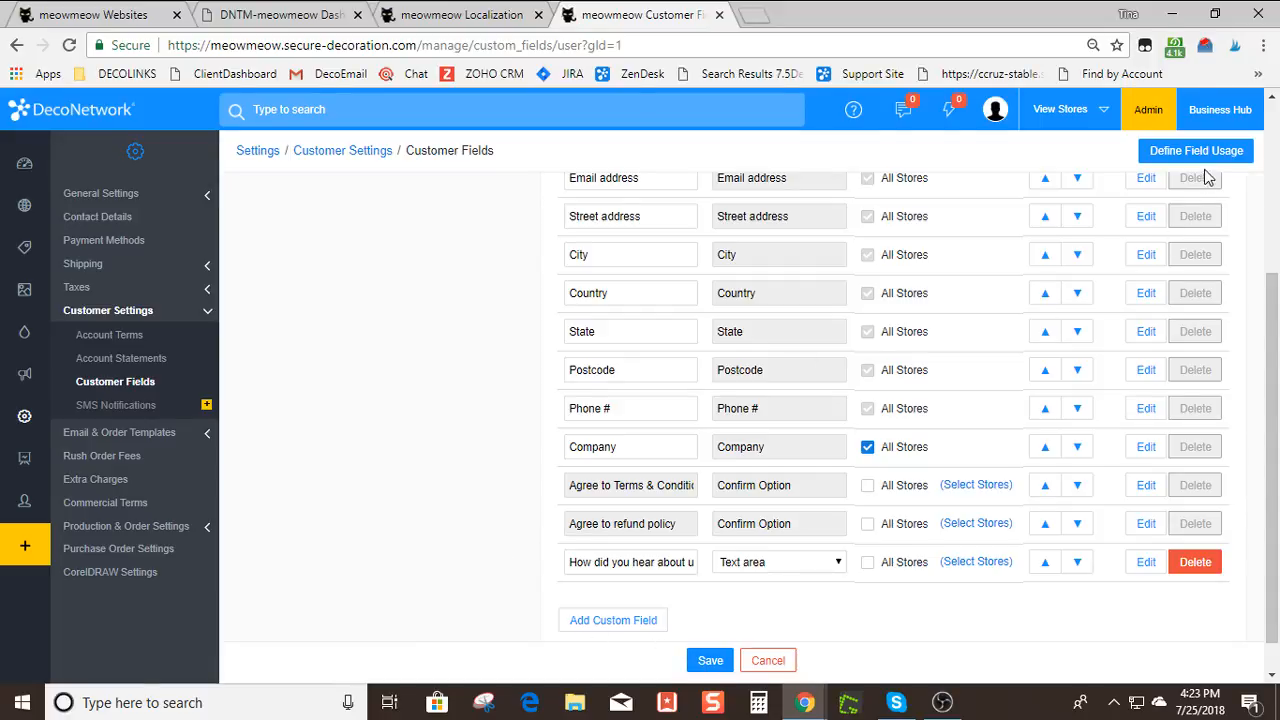
click(710, 660)
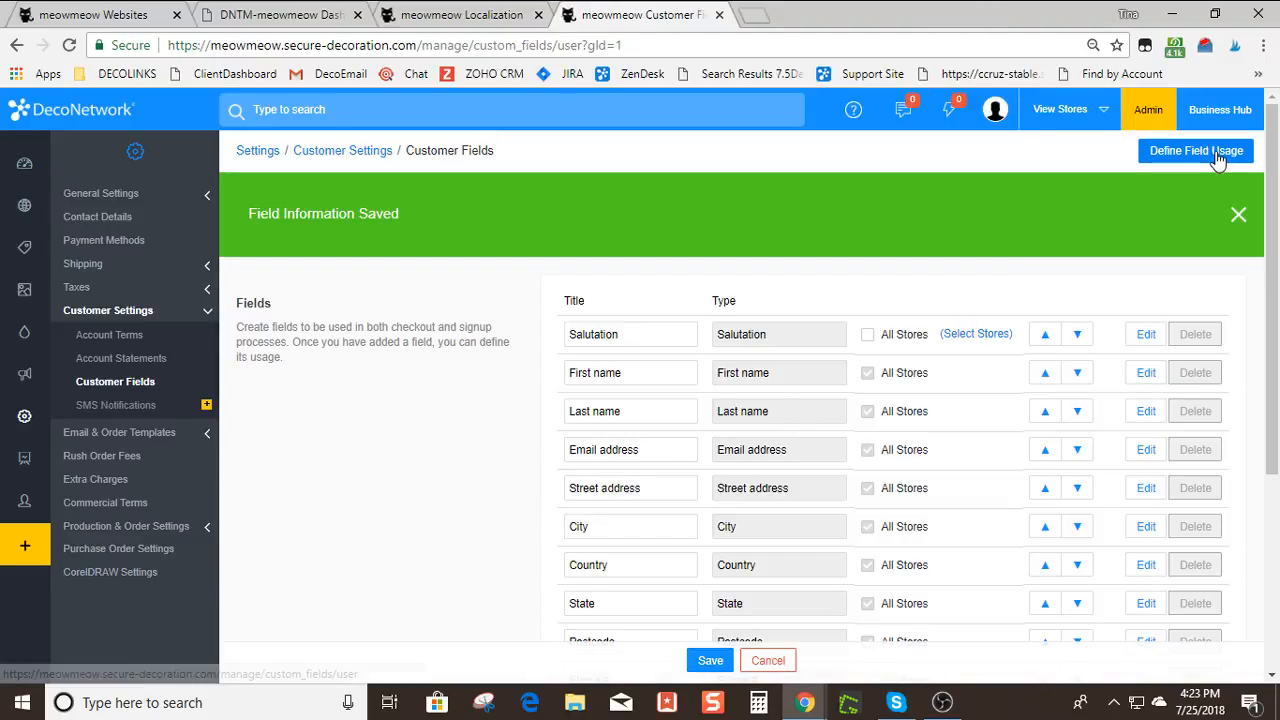
Make "How did you hear about us?" required for checkout billing and shipping, hide it from Register, Create Store and Create Quote, and save
click(1180, 155)
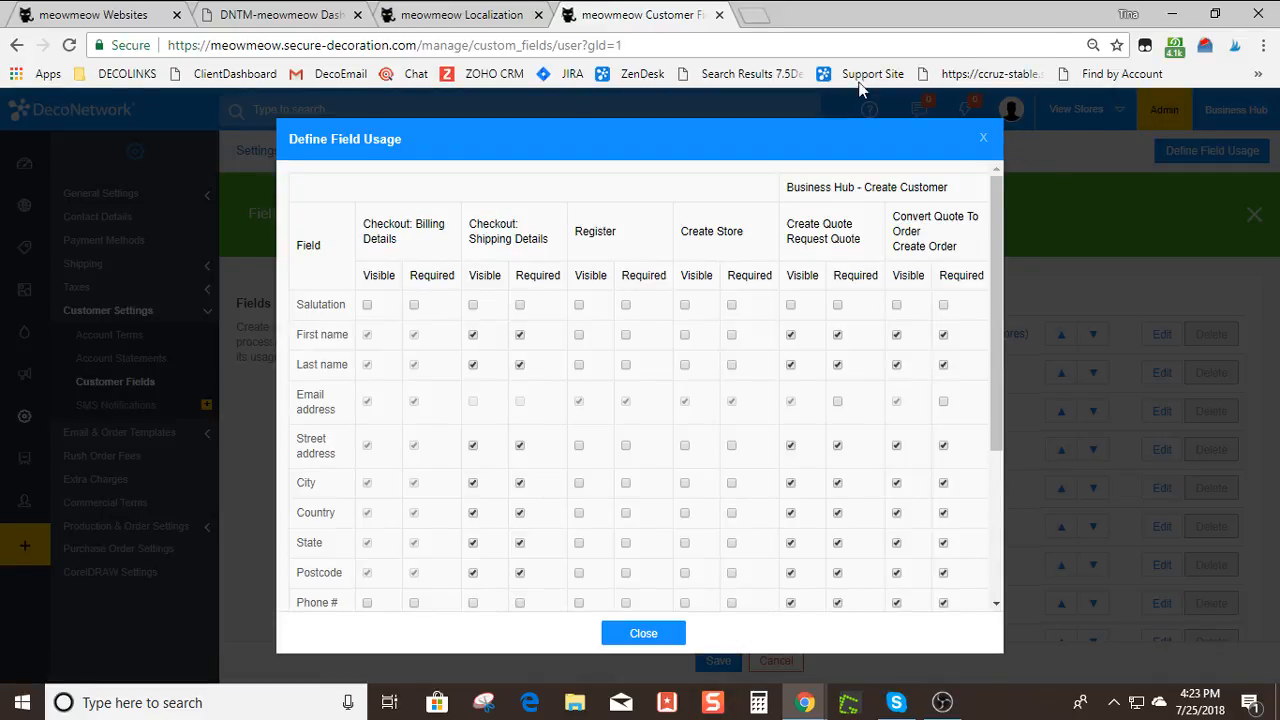
scroll(840, 380, down, 3)
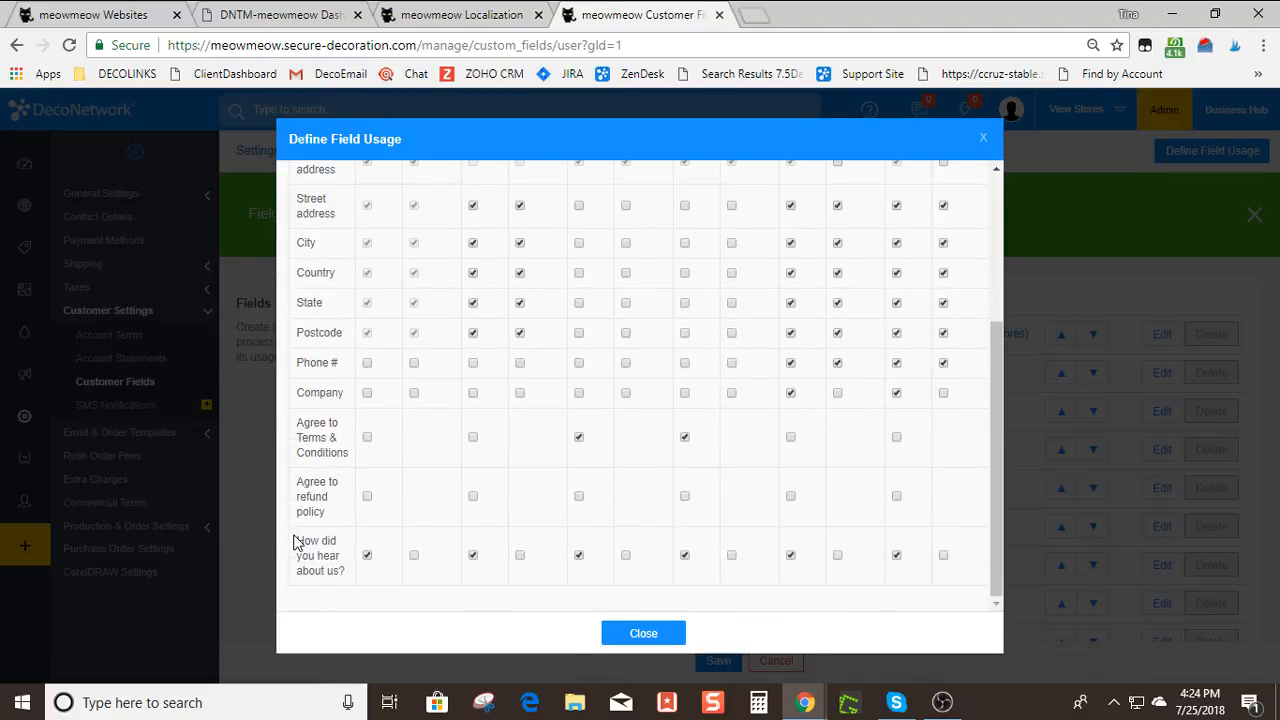
drag(294, 538, 361, 574)
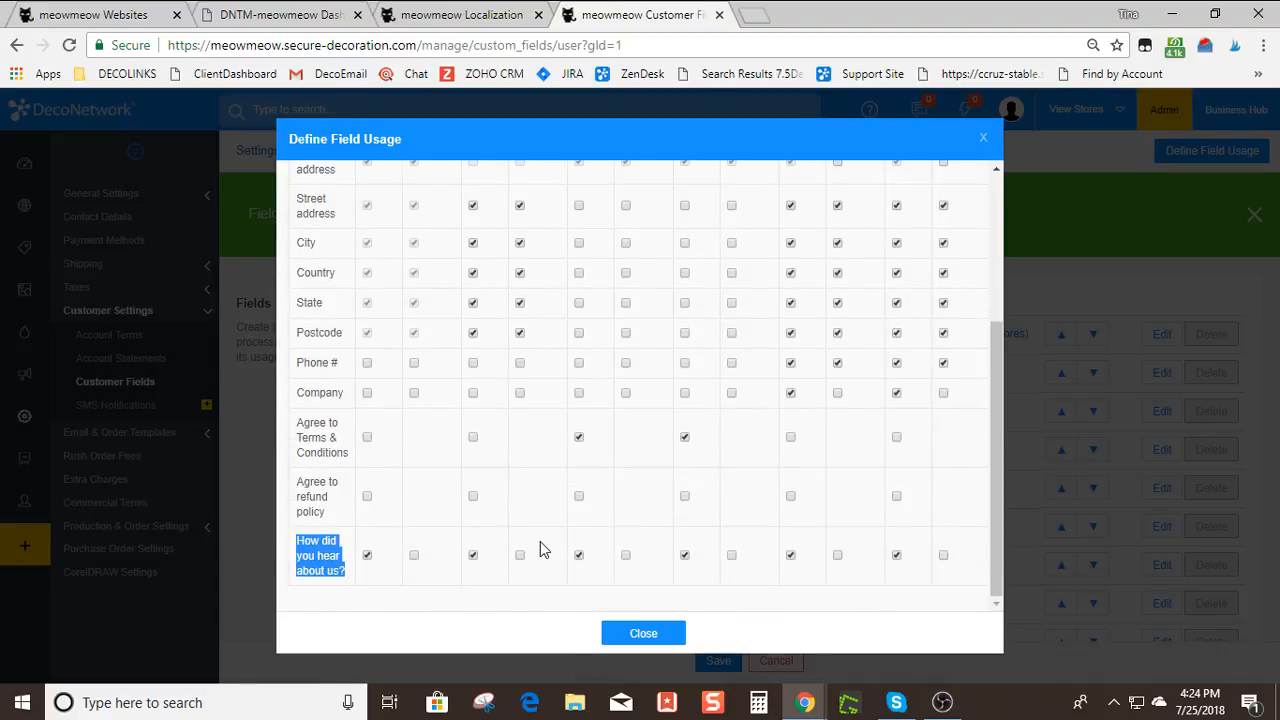
scroll(540, 548, up, 4)
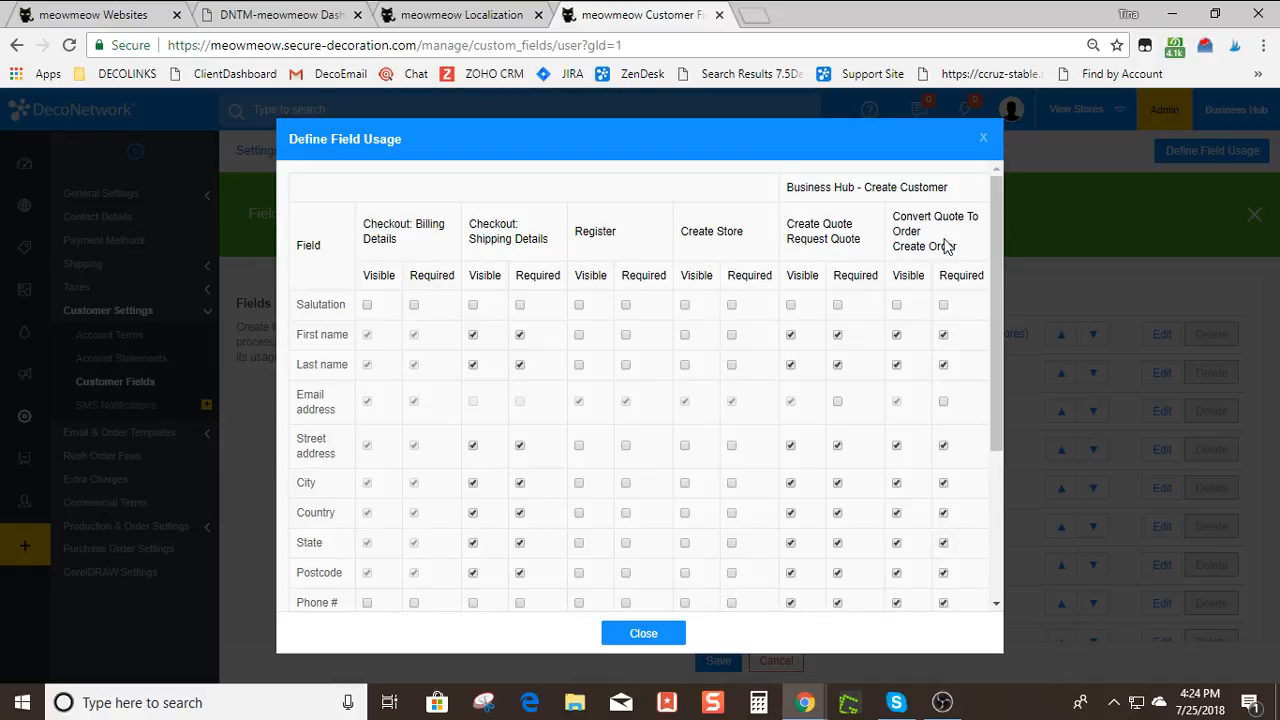
scroll(686, 400, down, 3)
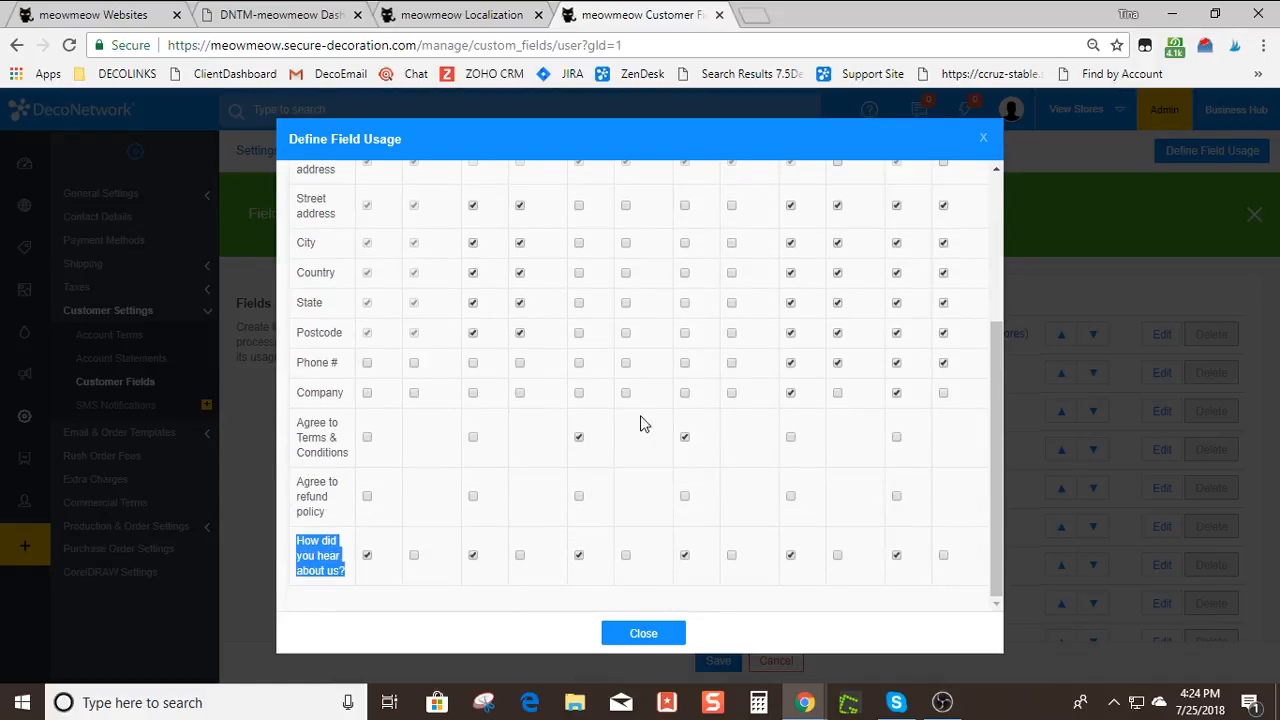
click(415, 556)
click(520, 556)
click(580, 560)
click(685, 558)
click(791, 558)
click(657, 638)
click(690, 658)
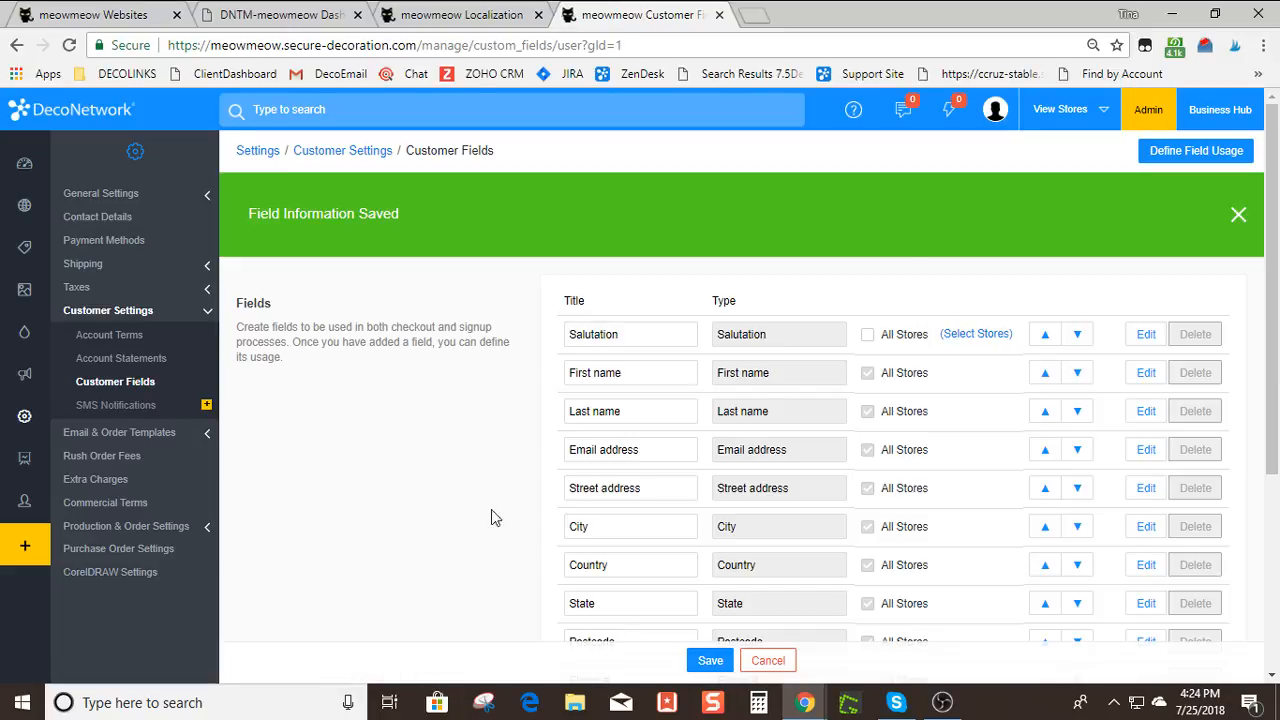
click(1095, 115)
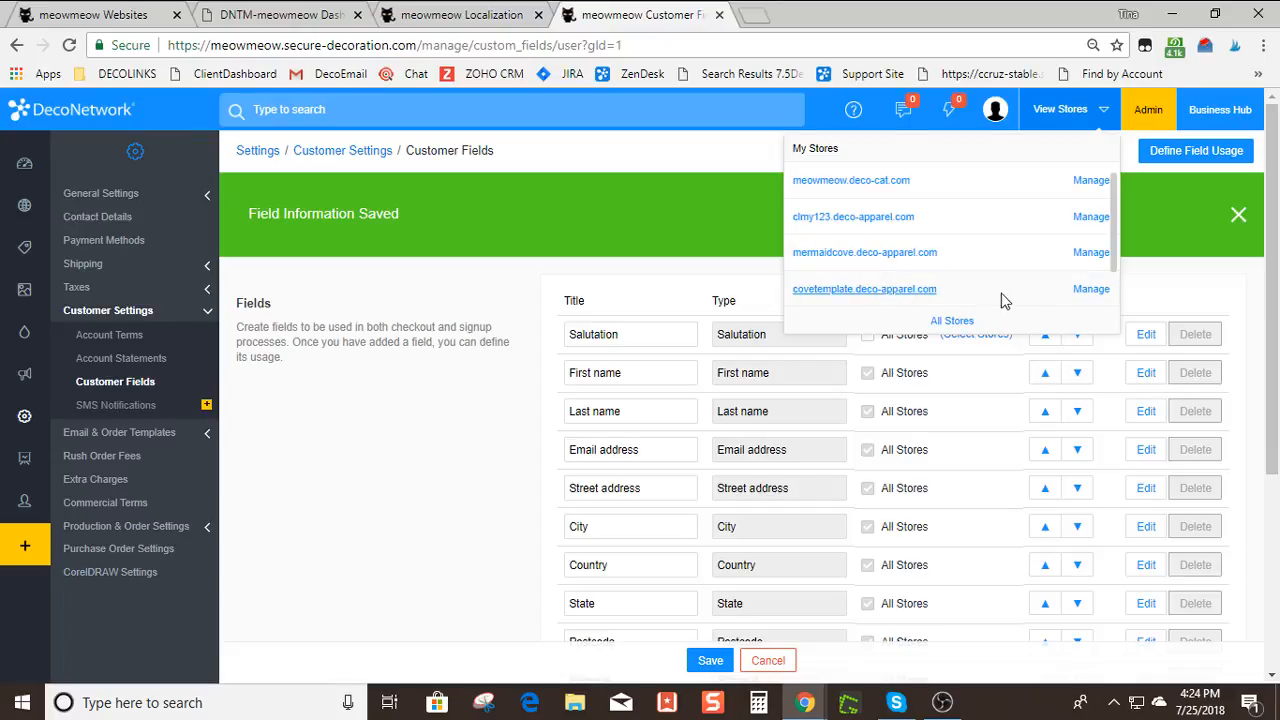
right_click(881, 292)
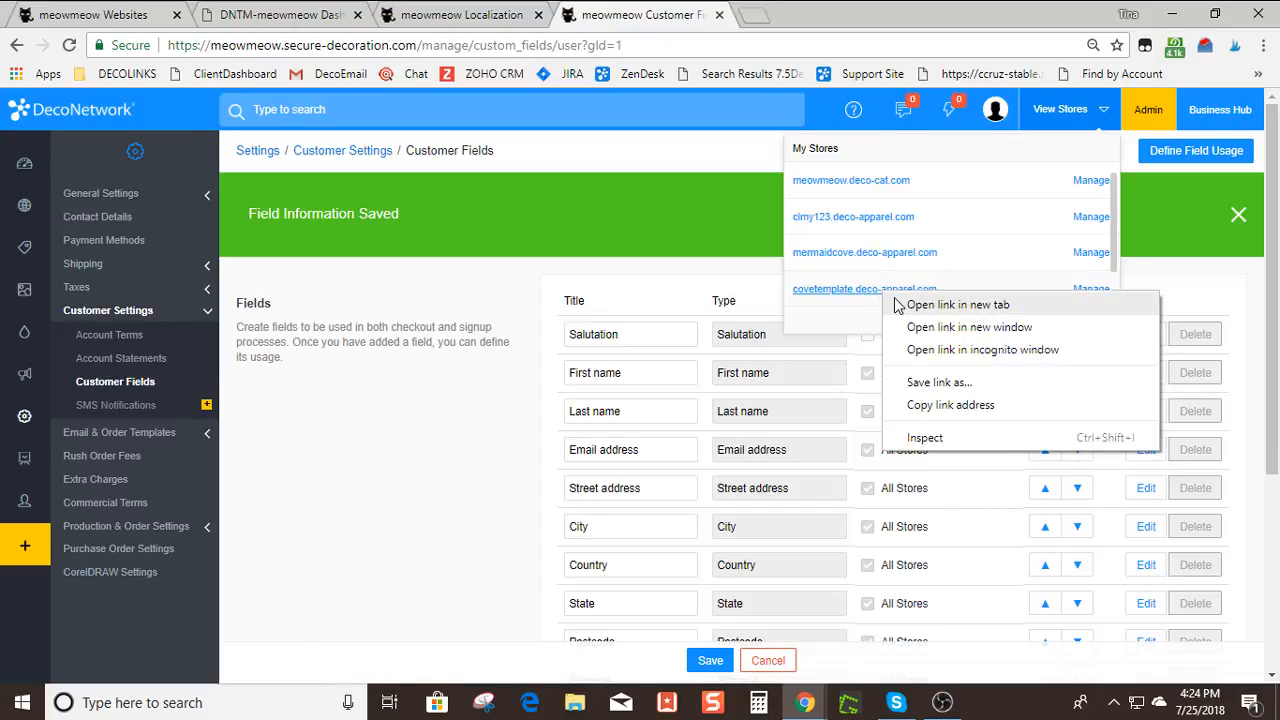
click(843, 290)
click(764, 18)
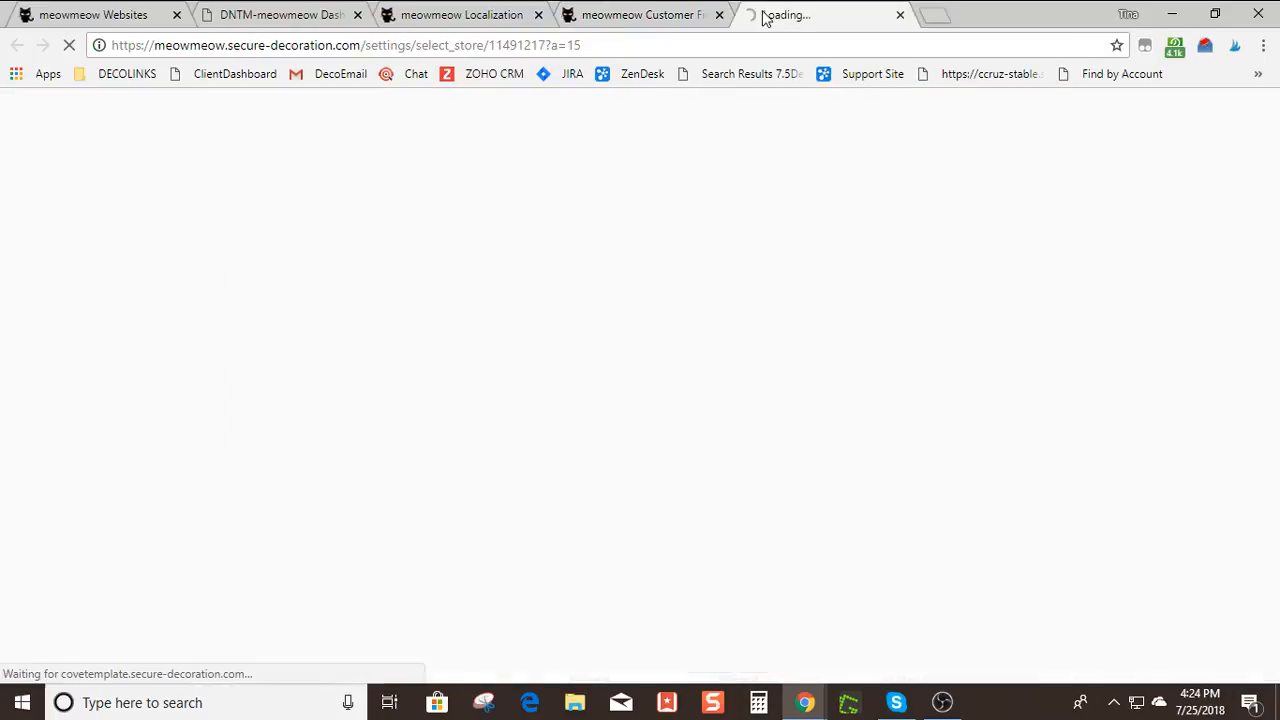
middle_click(250, 16)
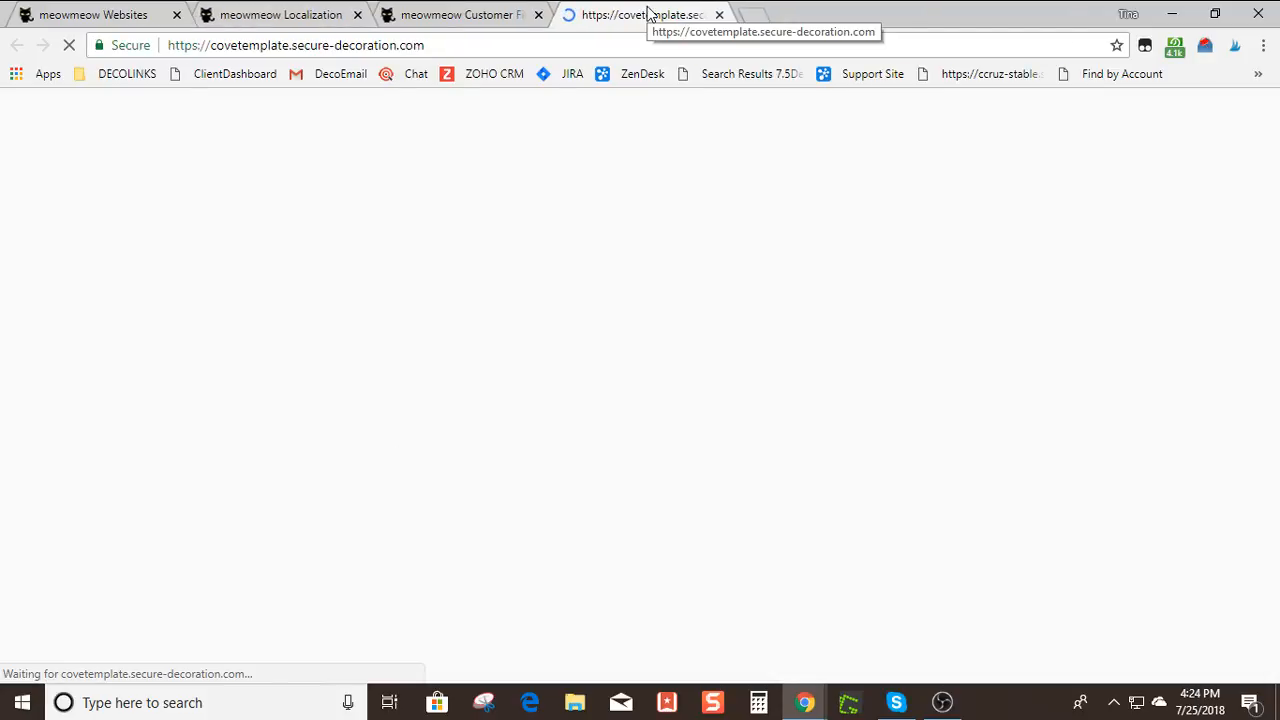
click(720, 15)
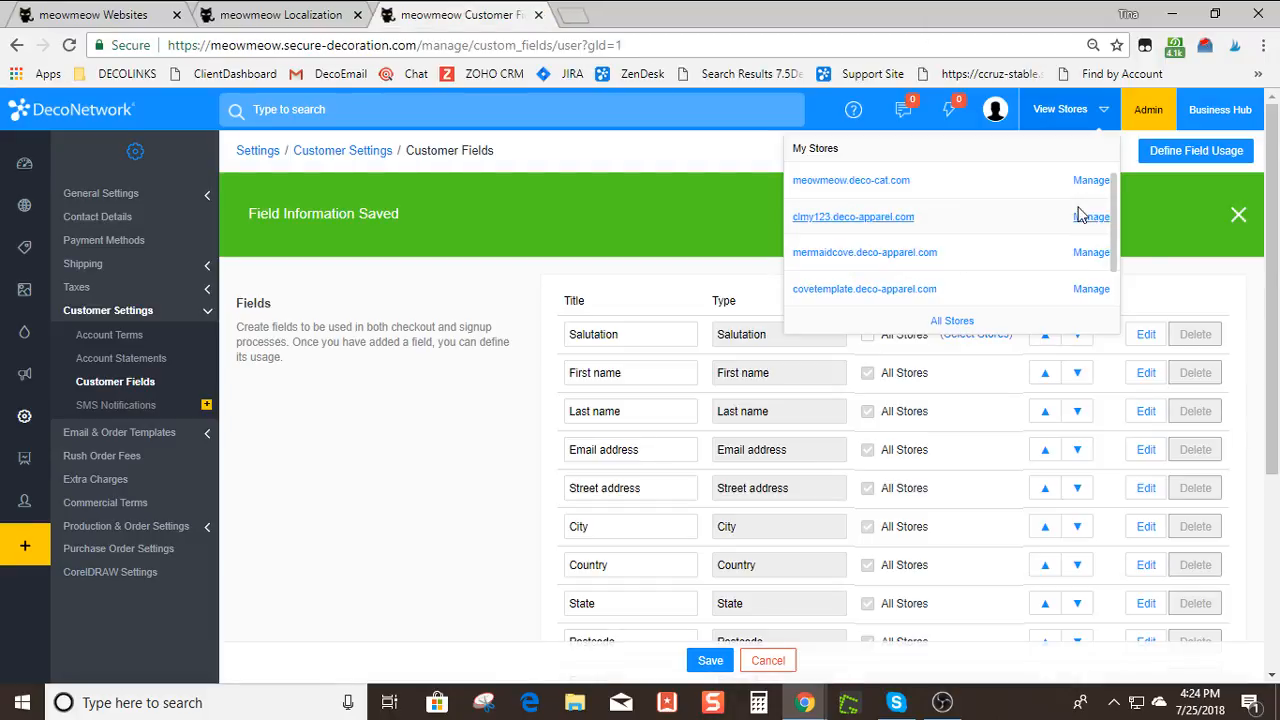
Open the dashboard of dntm.deco-apparel.com from the list of all stores and view its live site
click(953, 322)
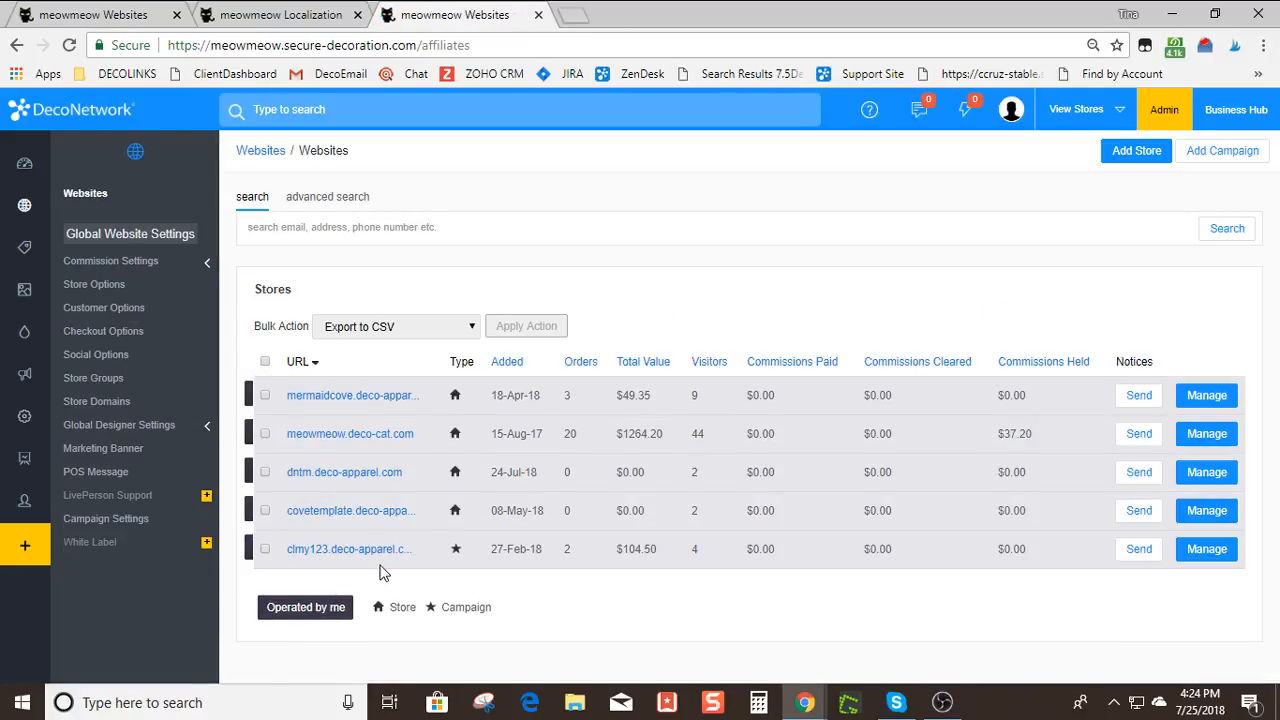
right_click(384, 482)
key(Escape)
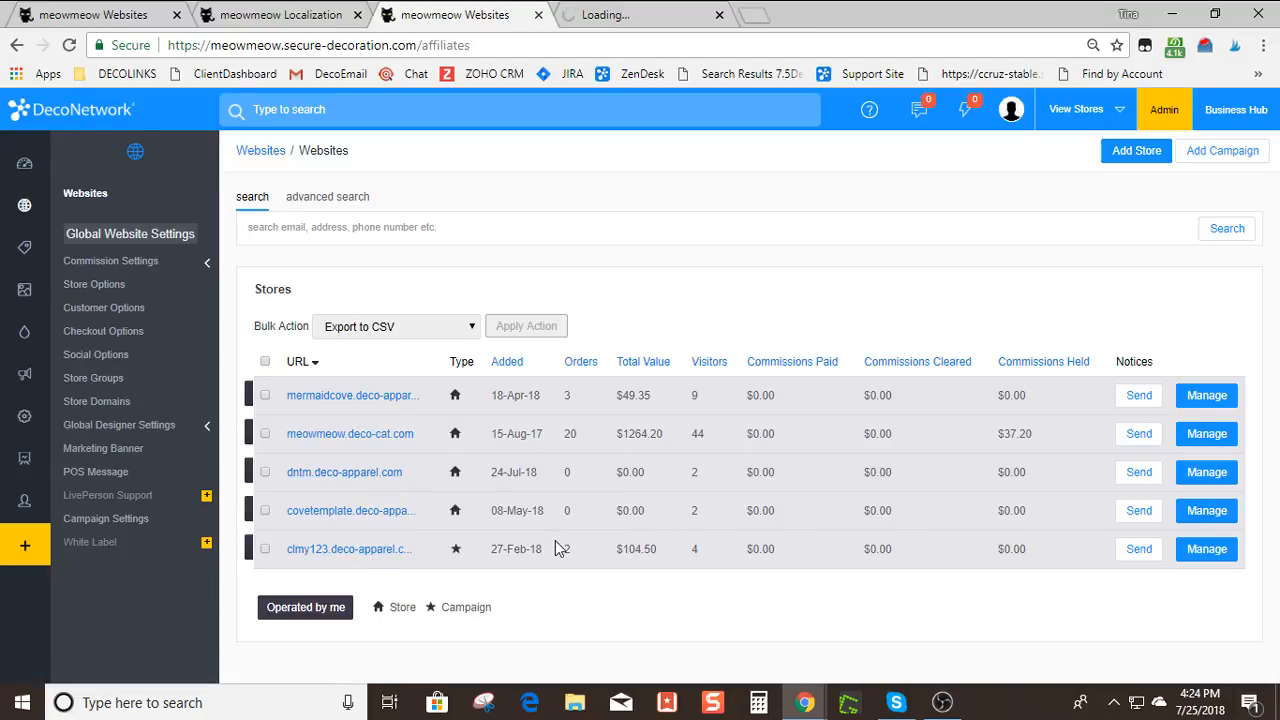
click(646, 16)
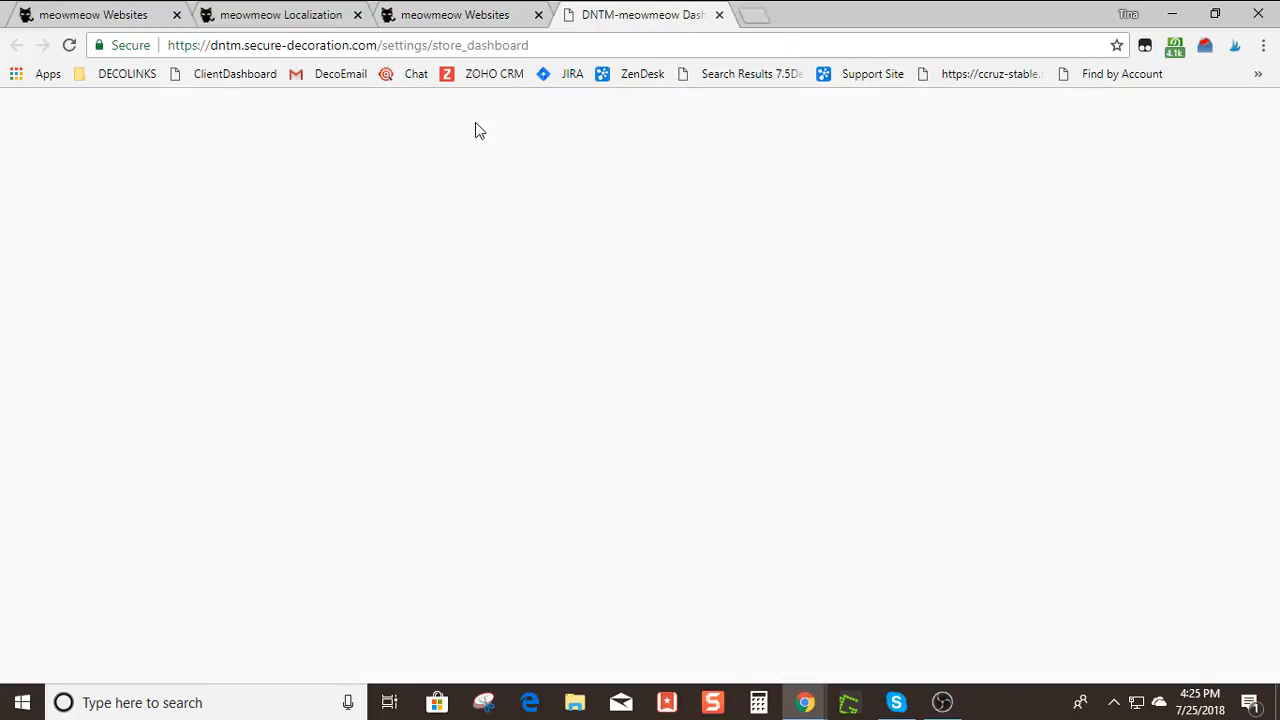
click(868, 163)
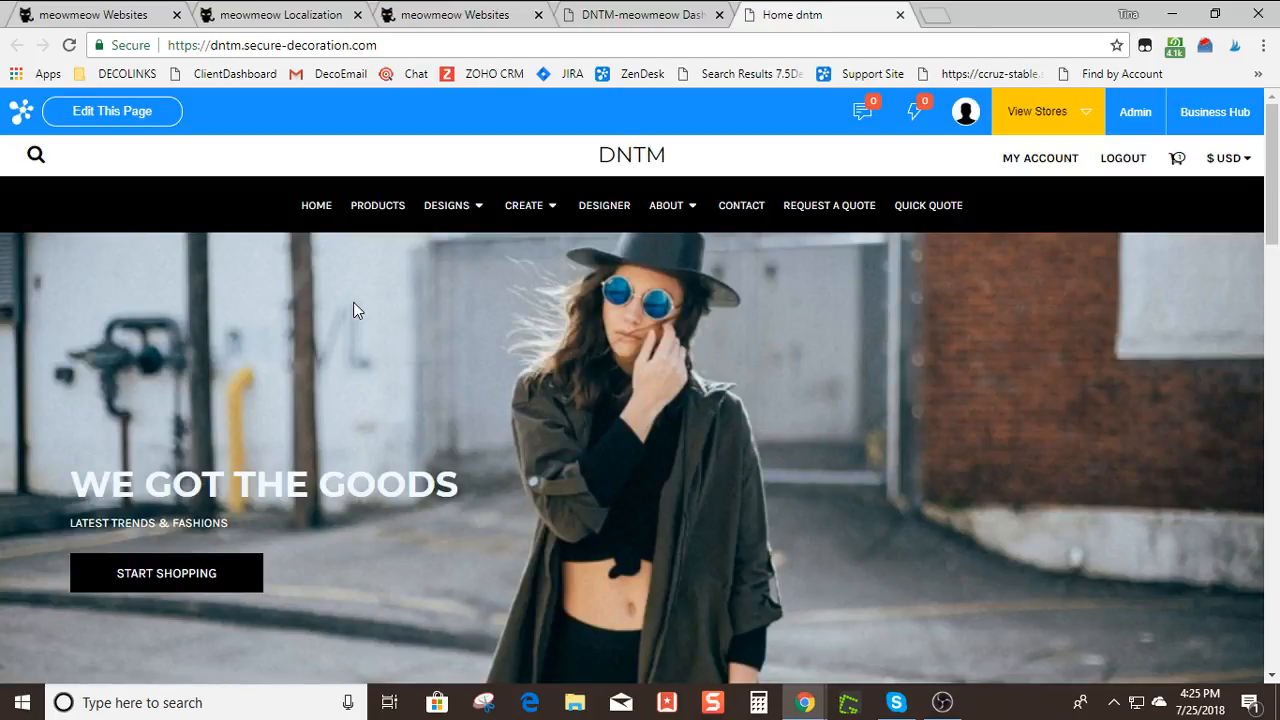
Open the Gildan Heavy Cotton T-Shirt with a Pocket 5300 from the store's Create catalog
click(549, 208)
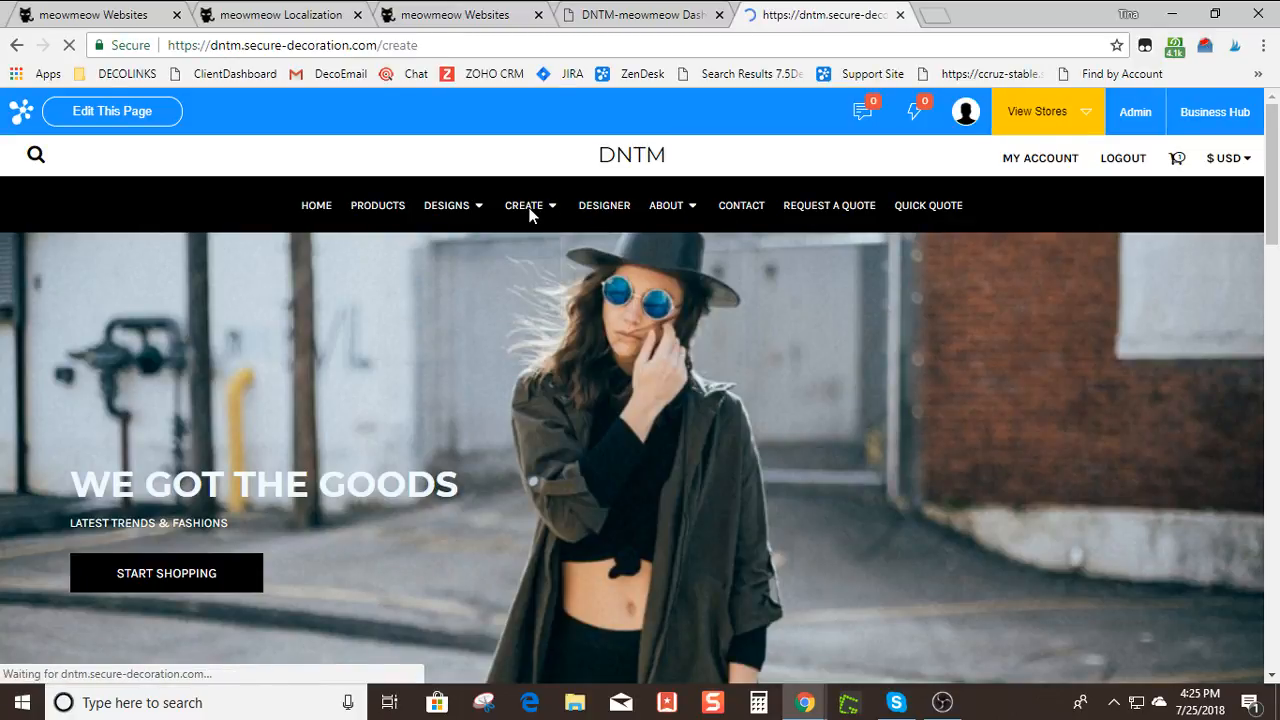
scroll(269, 371, down, 3)
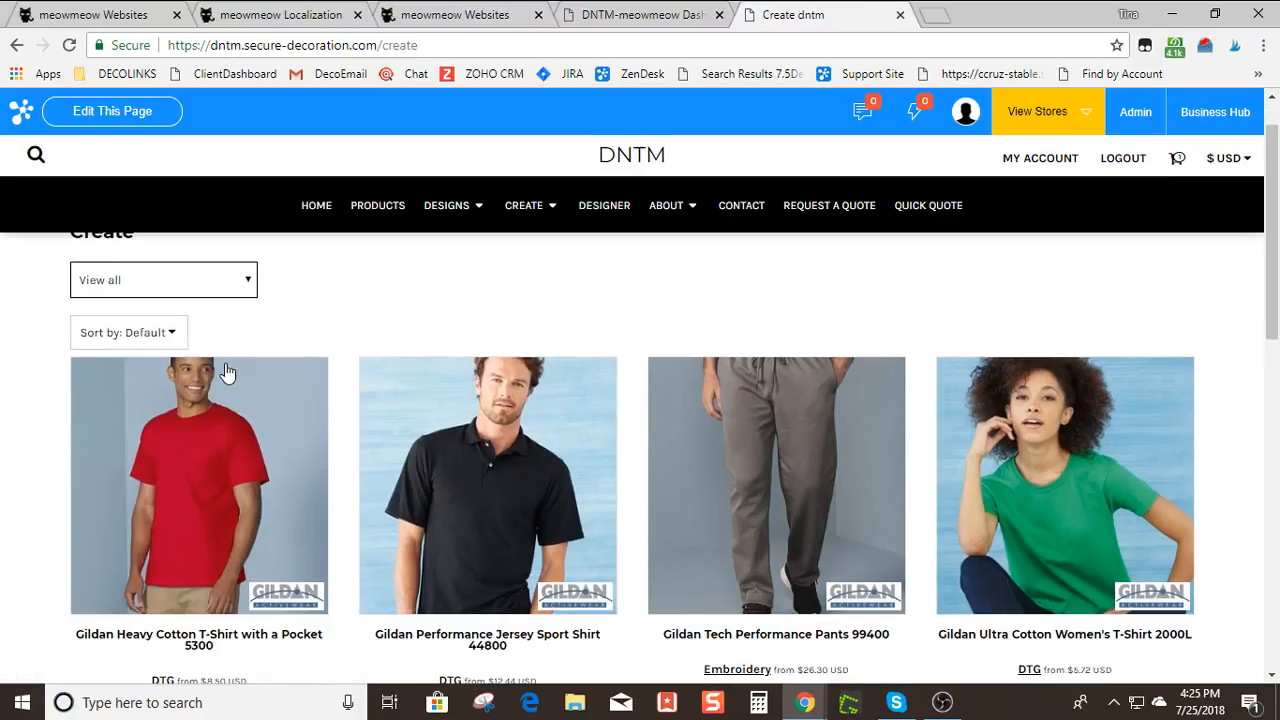
scroll(46, 378, up, 3)
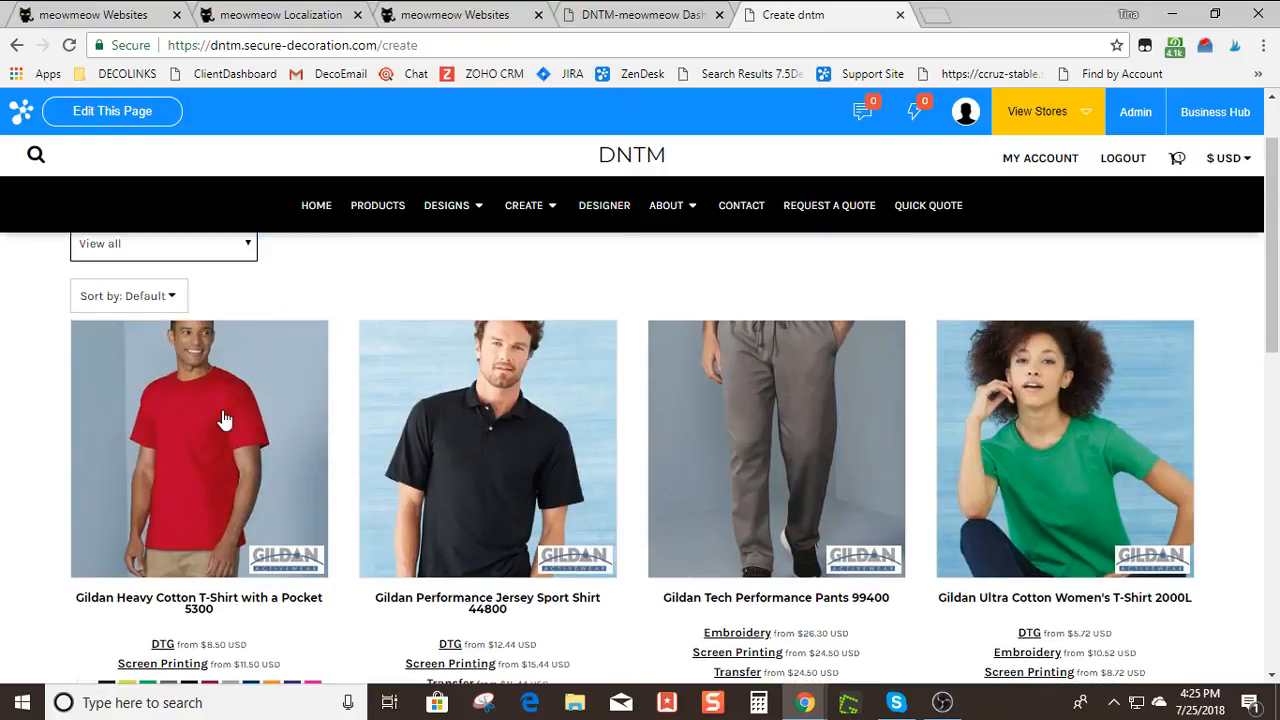
click(223, 420)
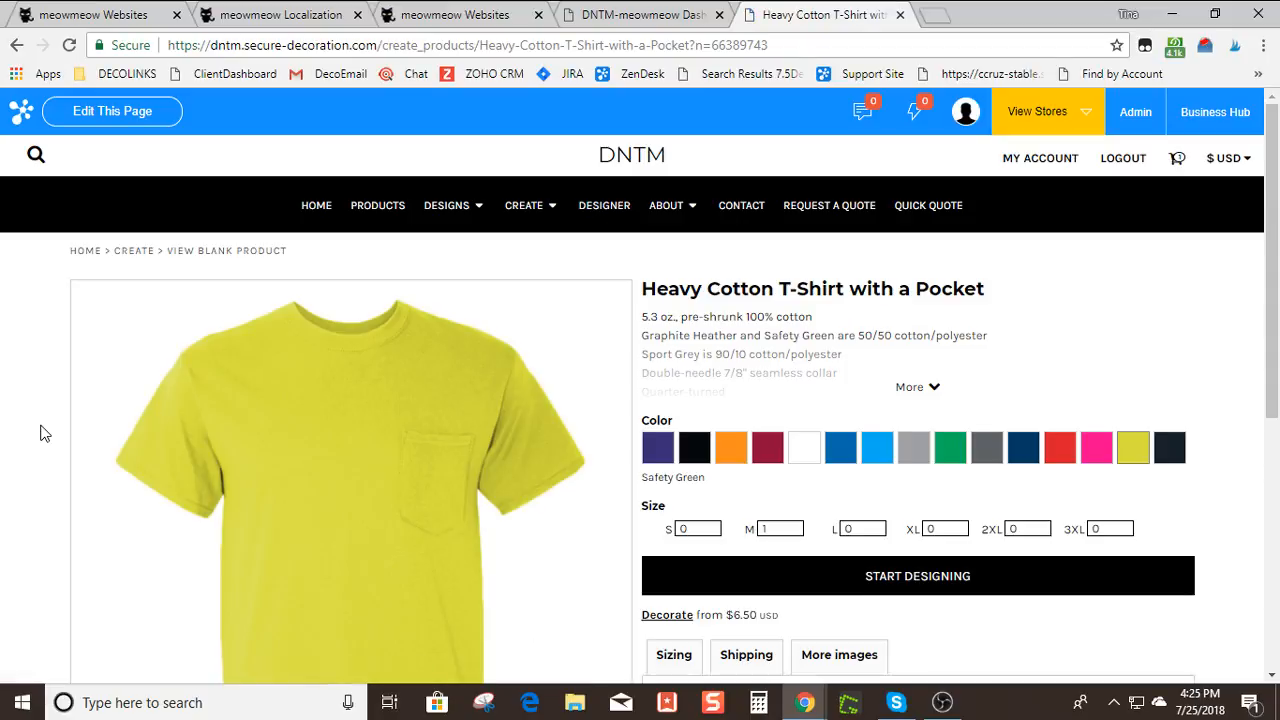
Set the medium quantity to 10, start designing the T-shirt, skip adding a decoration, and buy it
scroll(40, 433, down, 1)
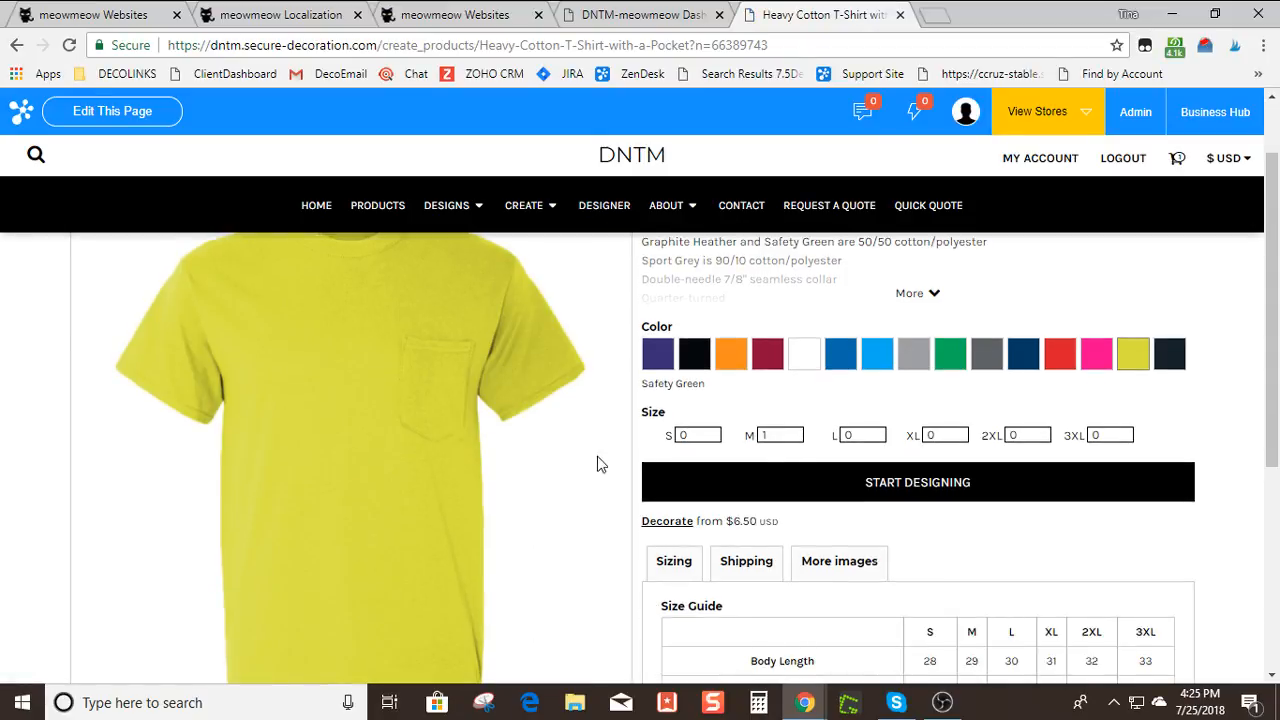
double_click(788, 430)
text(10)
click(888, 480)
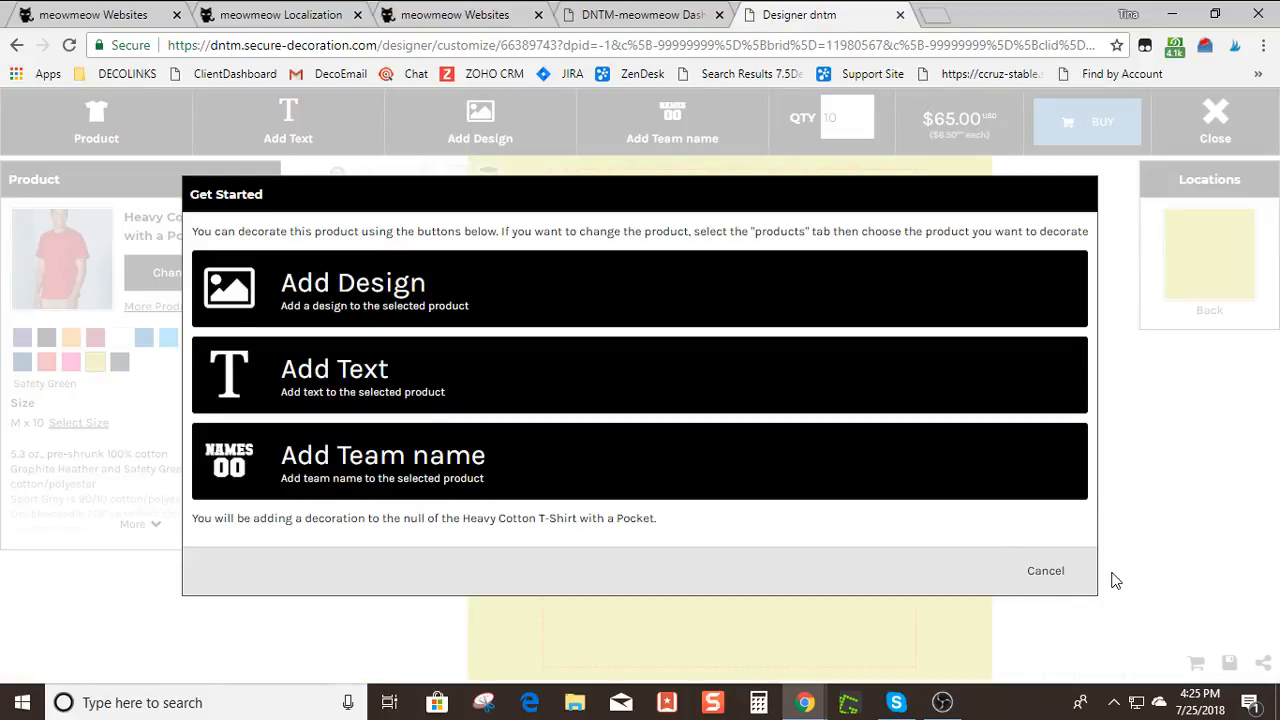
click(1052, 572)
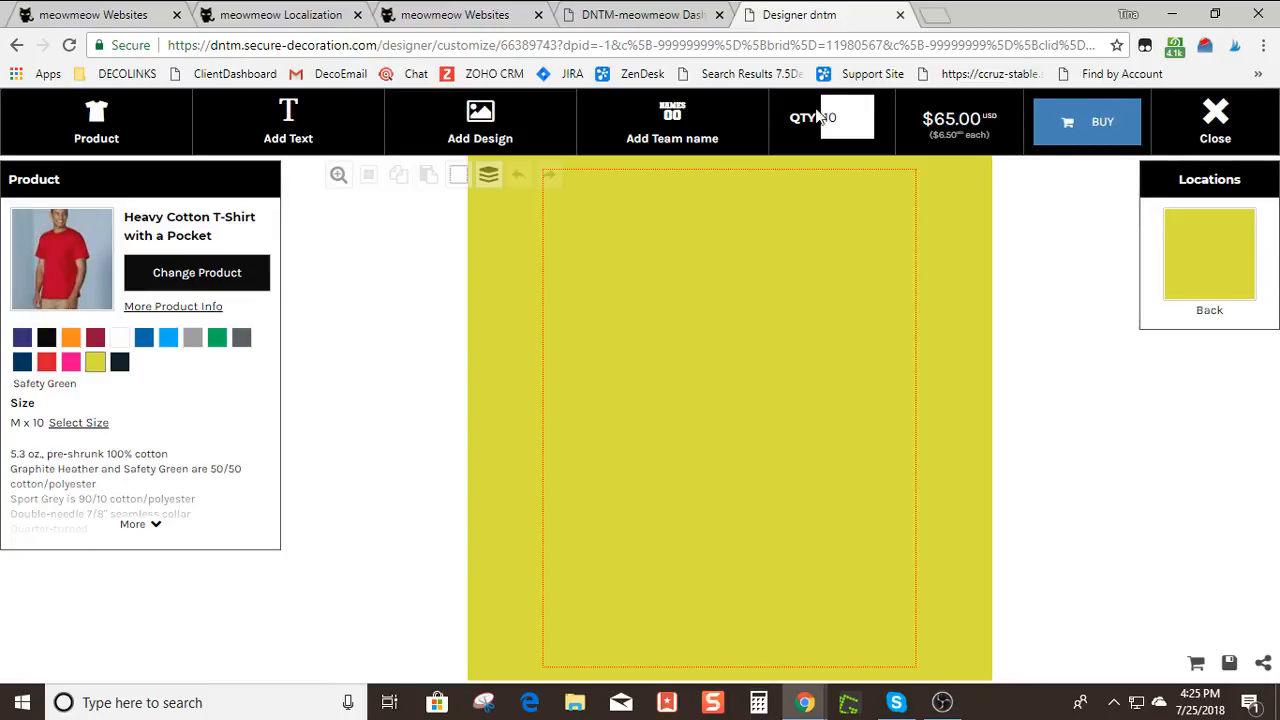
click(1085, 125)
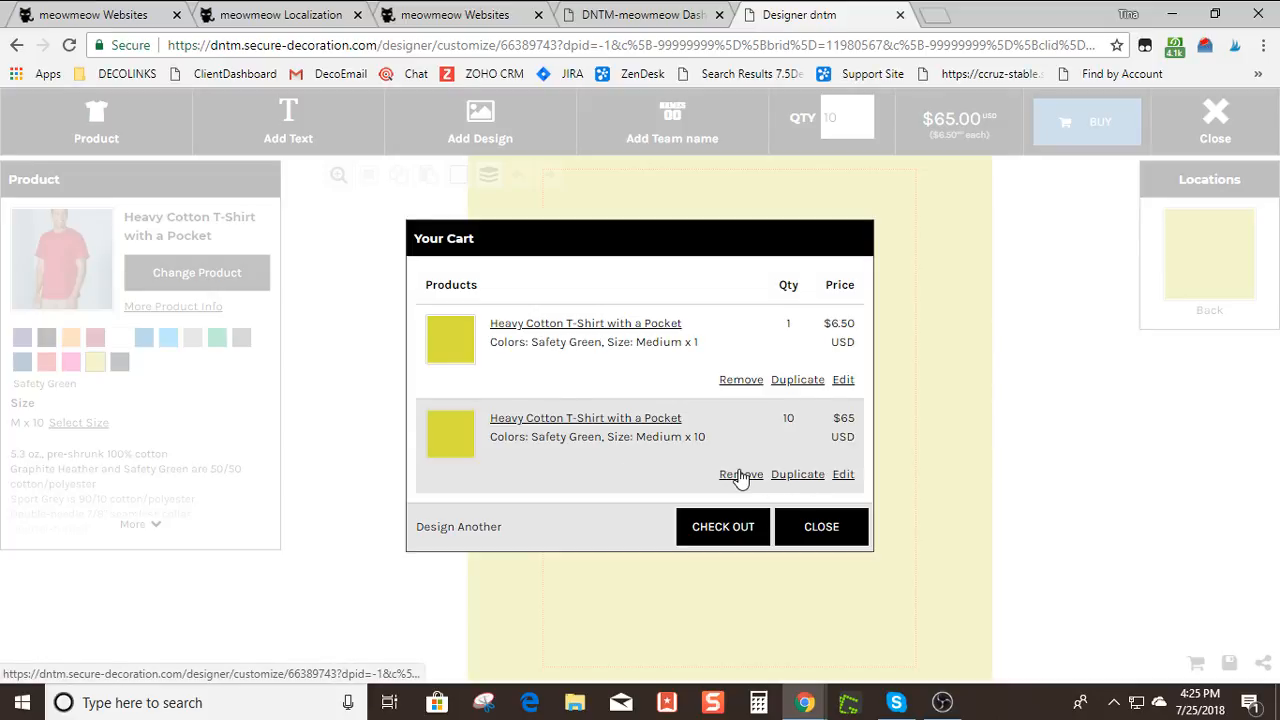
Remove the T-shirt with quantity 1 from the cart and check out through to the address stage
click(741, 379)
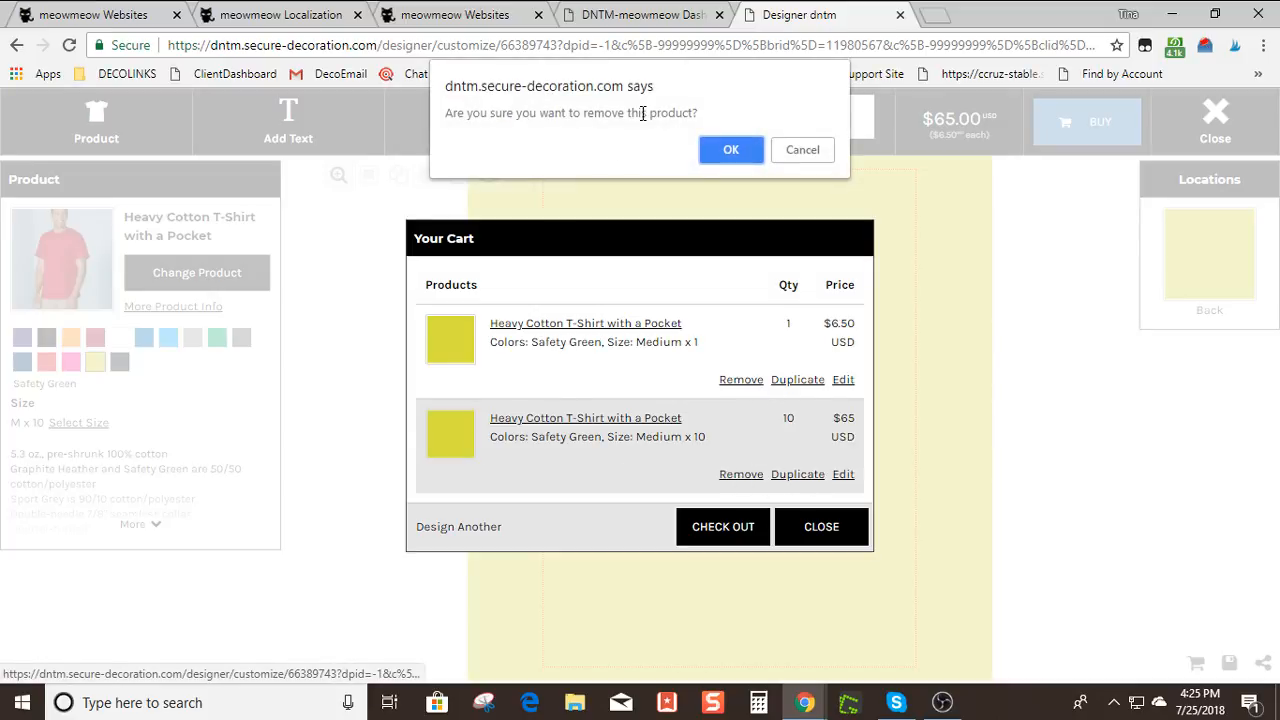
click(731, 147)
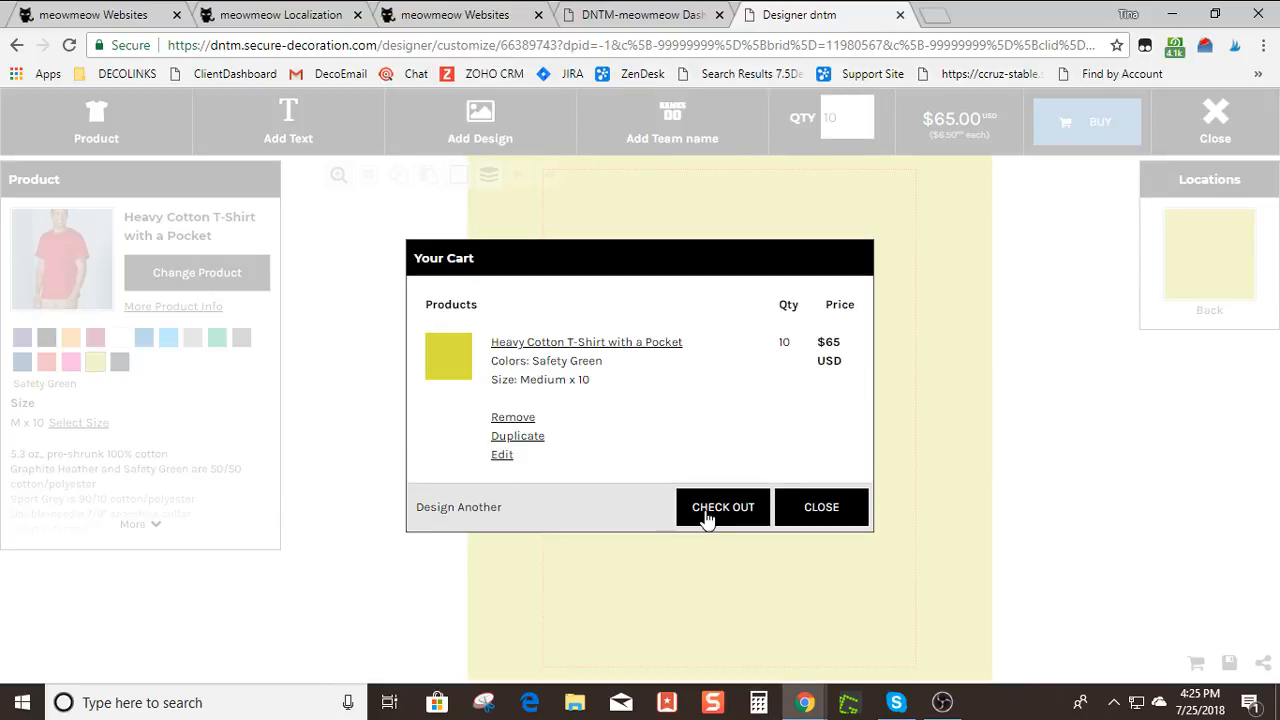
click(706, 516)
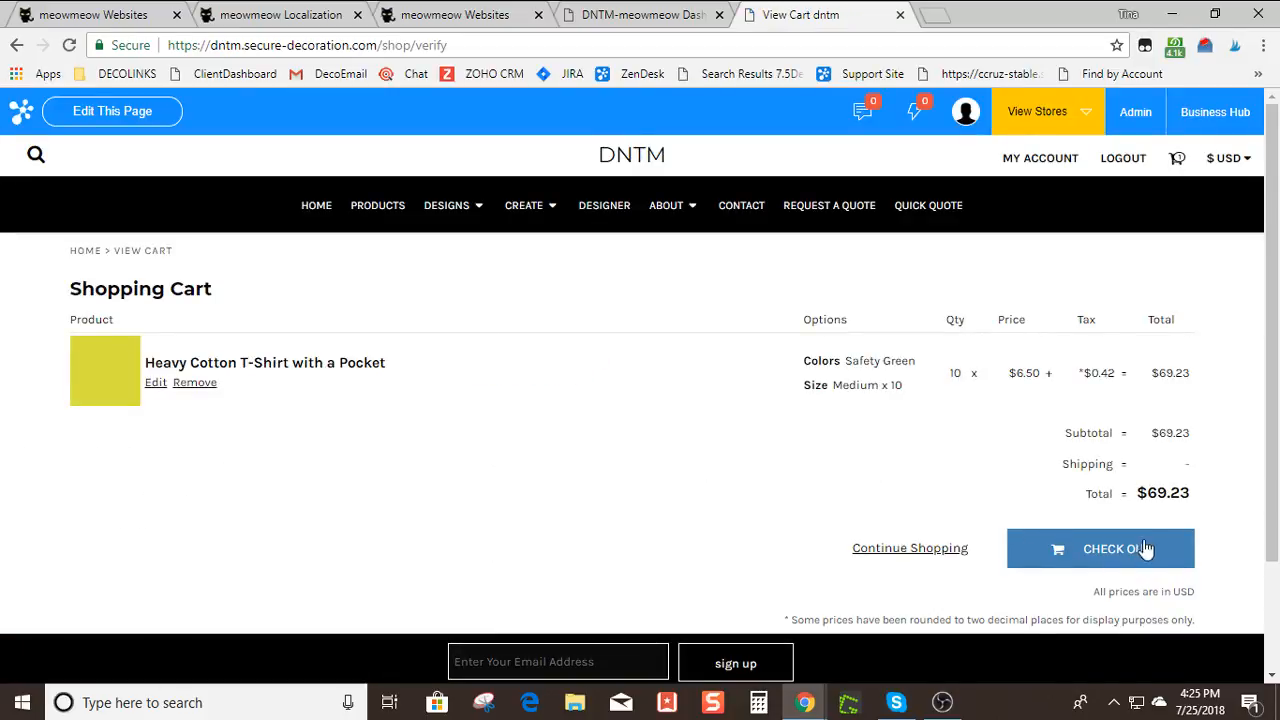
click(1107, 552)
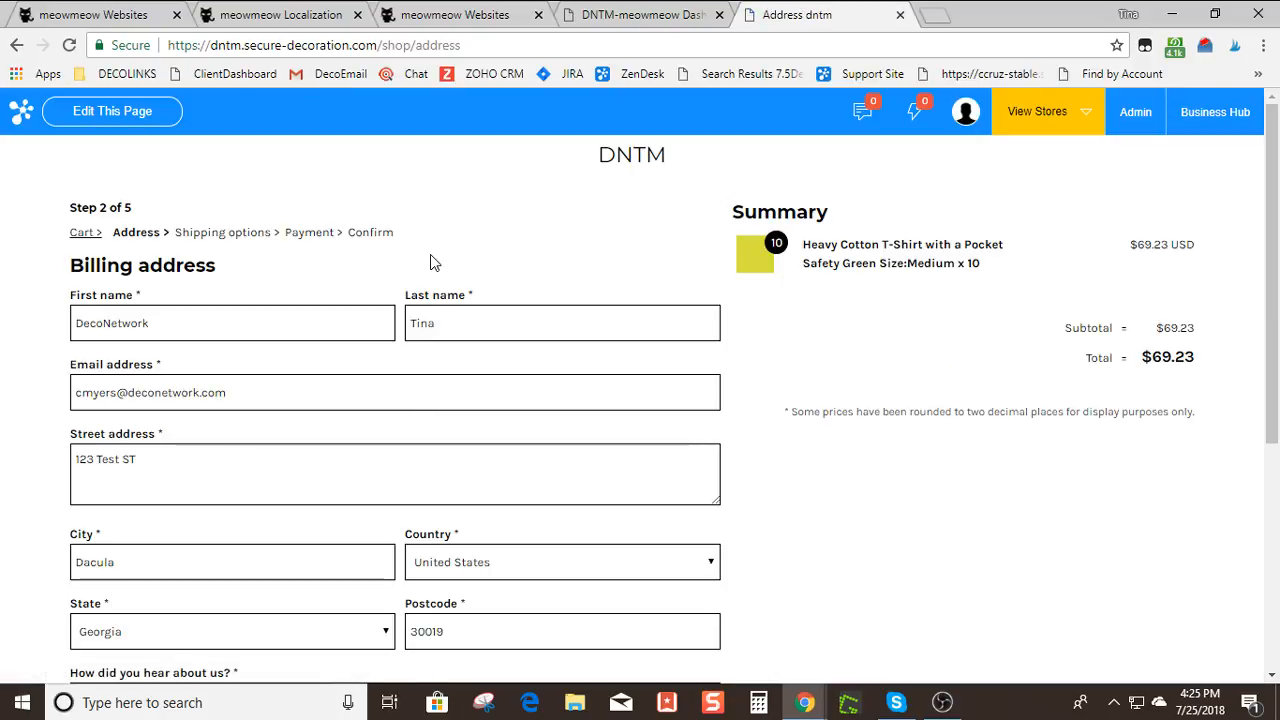
Examine the "How did you hear about us?" text area in the checkout's billing address form
scroll(432, 262, down, 2)
scroll(437, 267, down, 1)
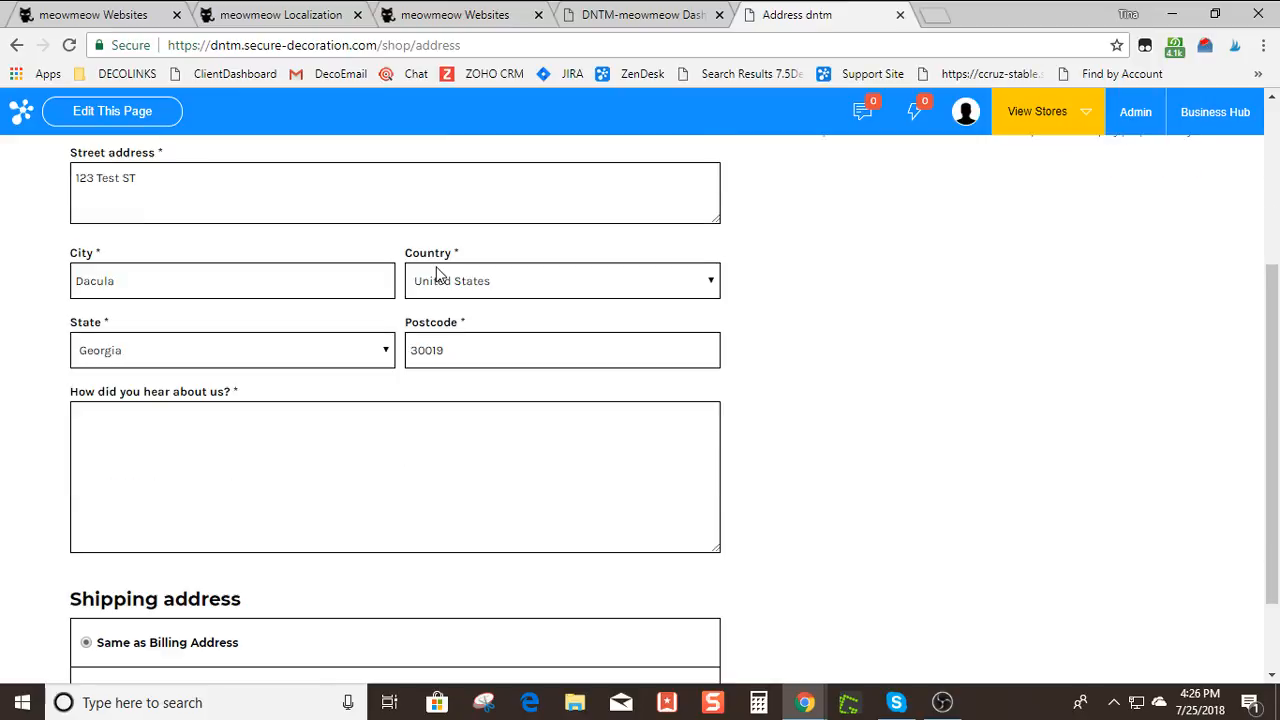
click(152, 455)
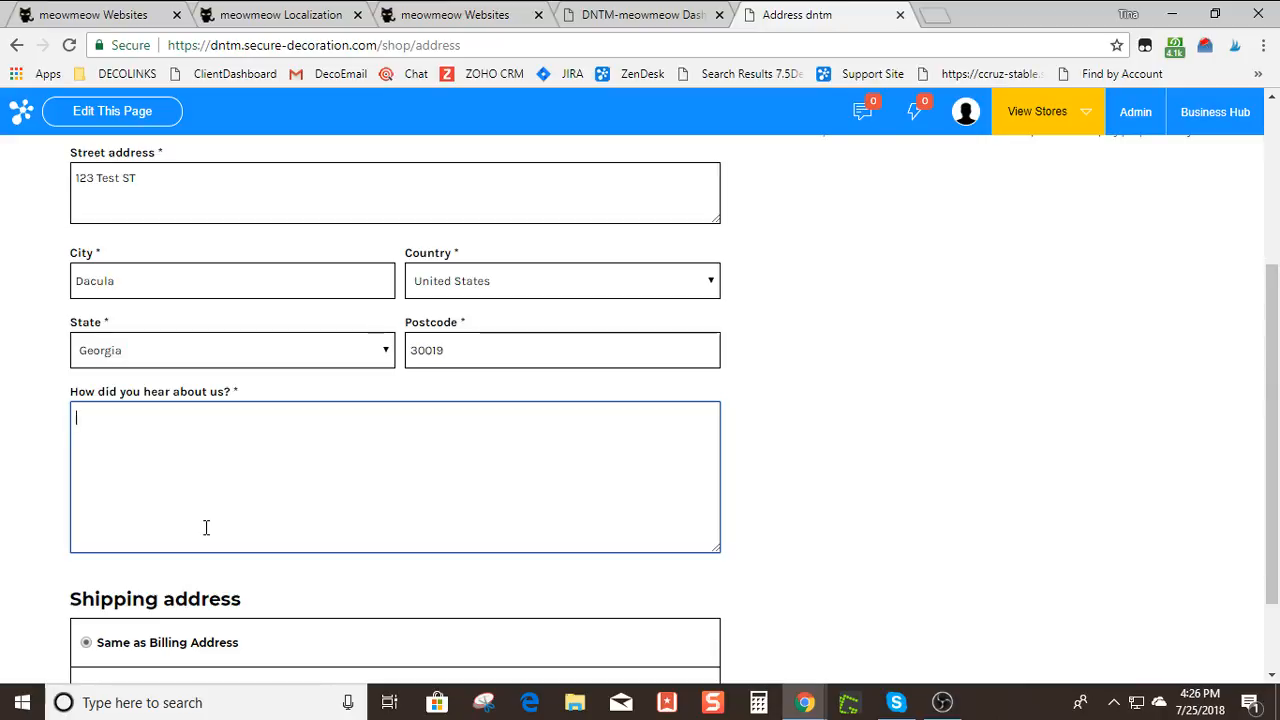
Change the type of the "How did you hear about us?" customer field to Text field, save, and reload the store's checkout address page
click(592, 8)
click(465, 8)
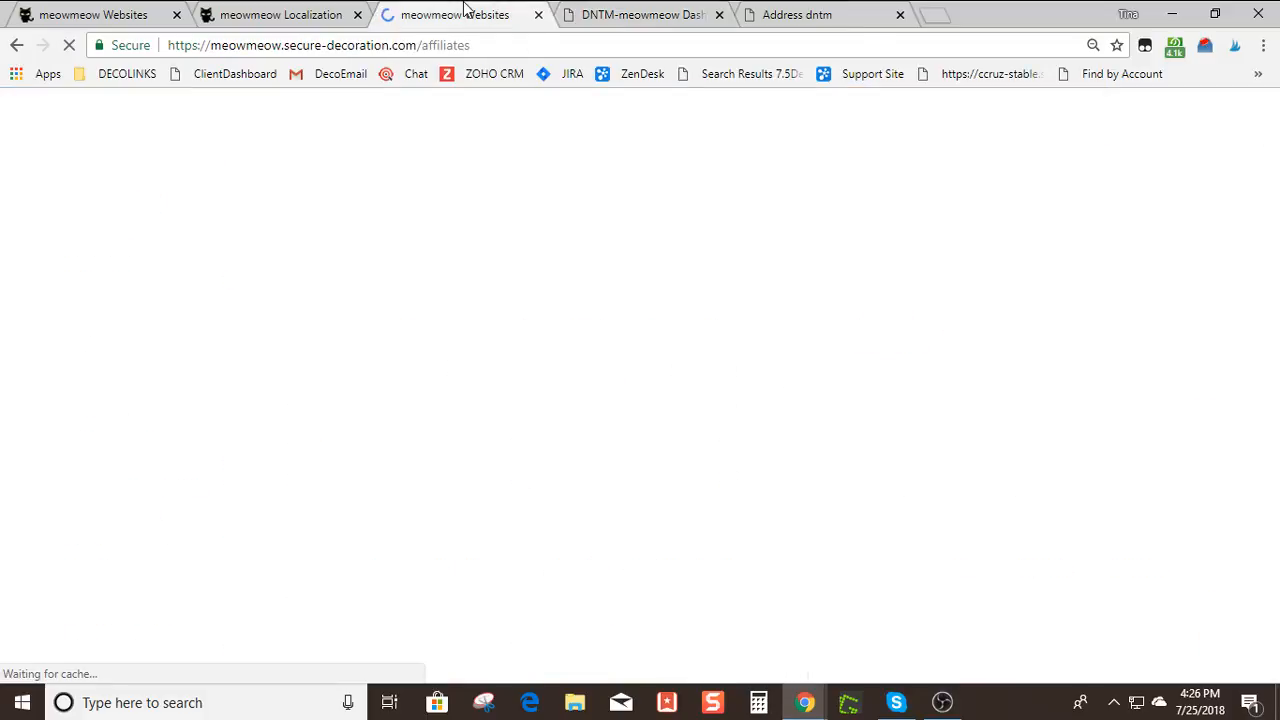
drag(465, 14, 629, 9)
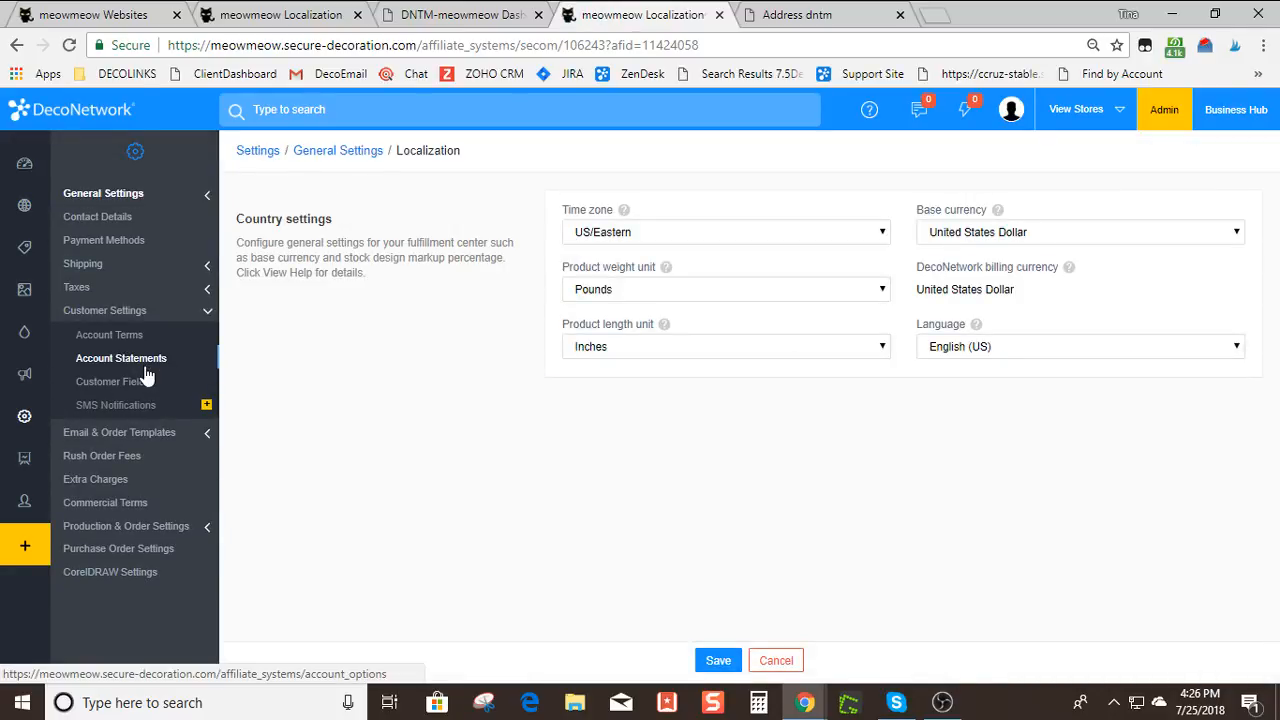
click(145, 378)
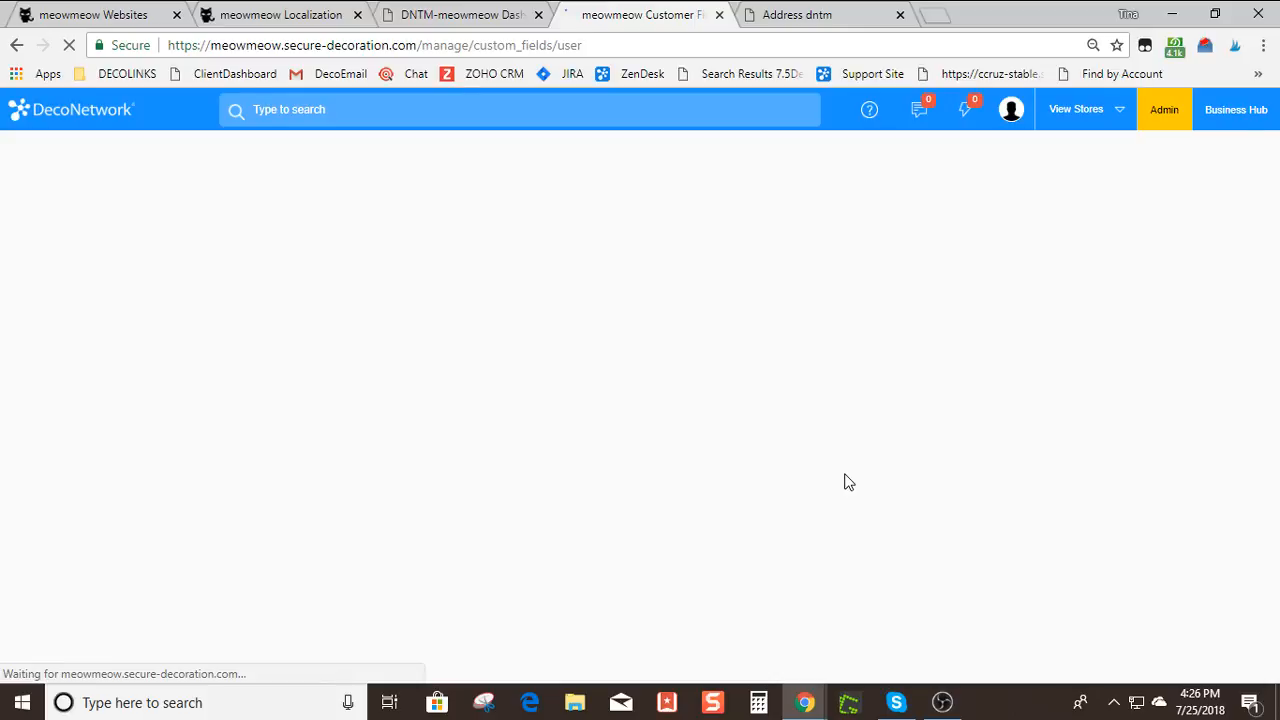
scroll(635, 603, down, 3)
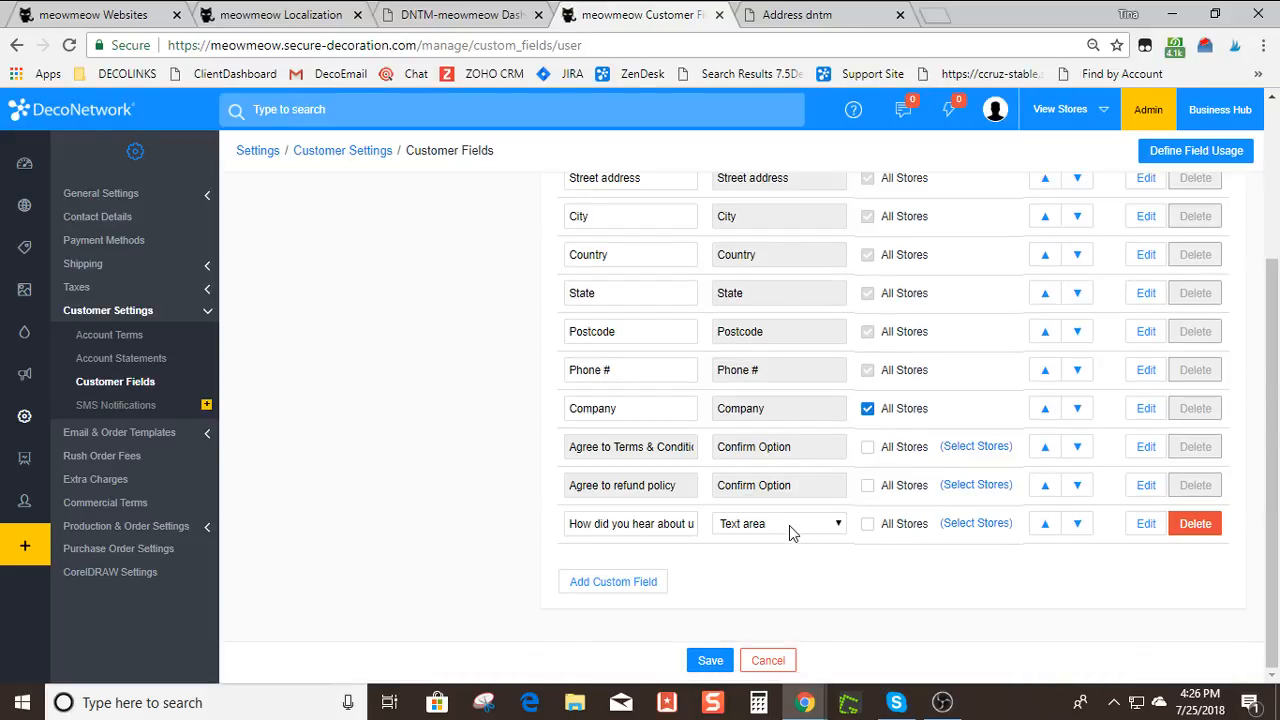
click(789, 525)
click(787, 556)
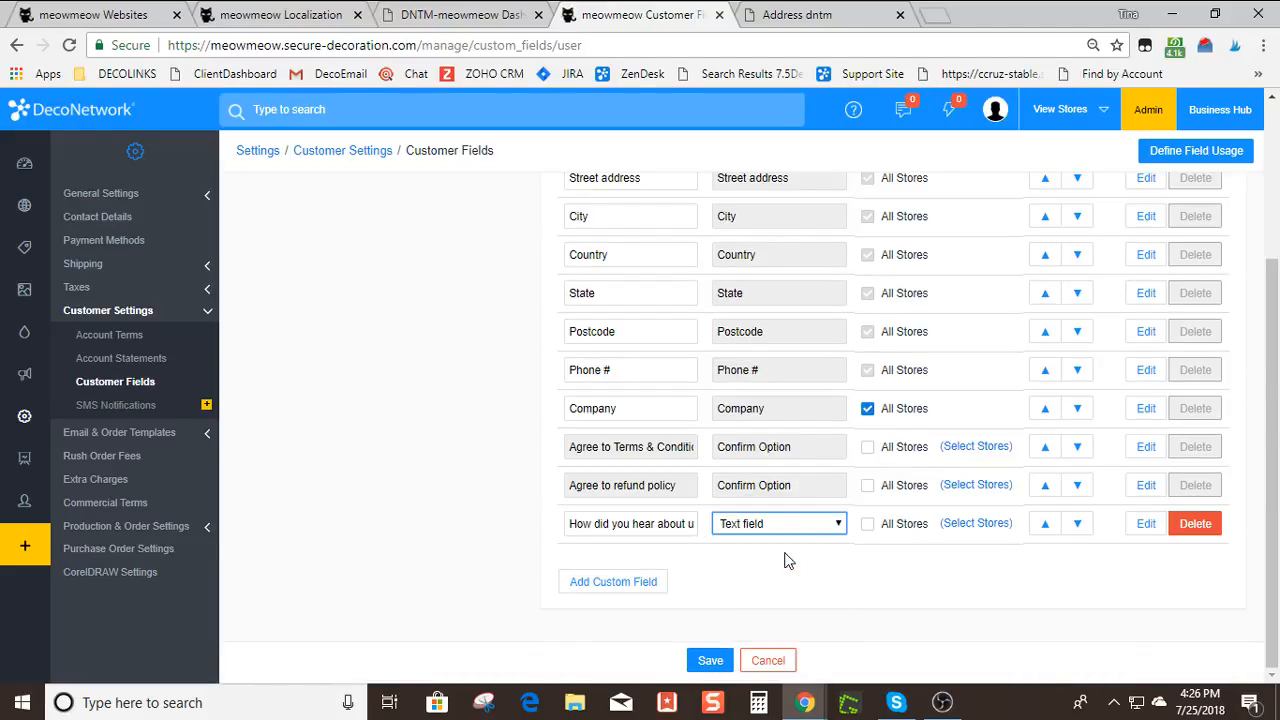
click(710, 660)
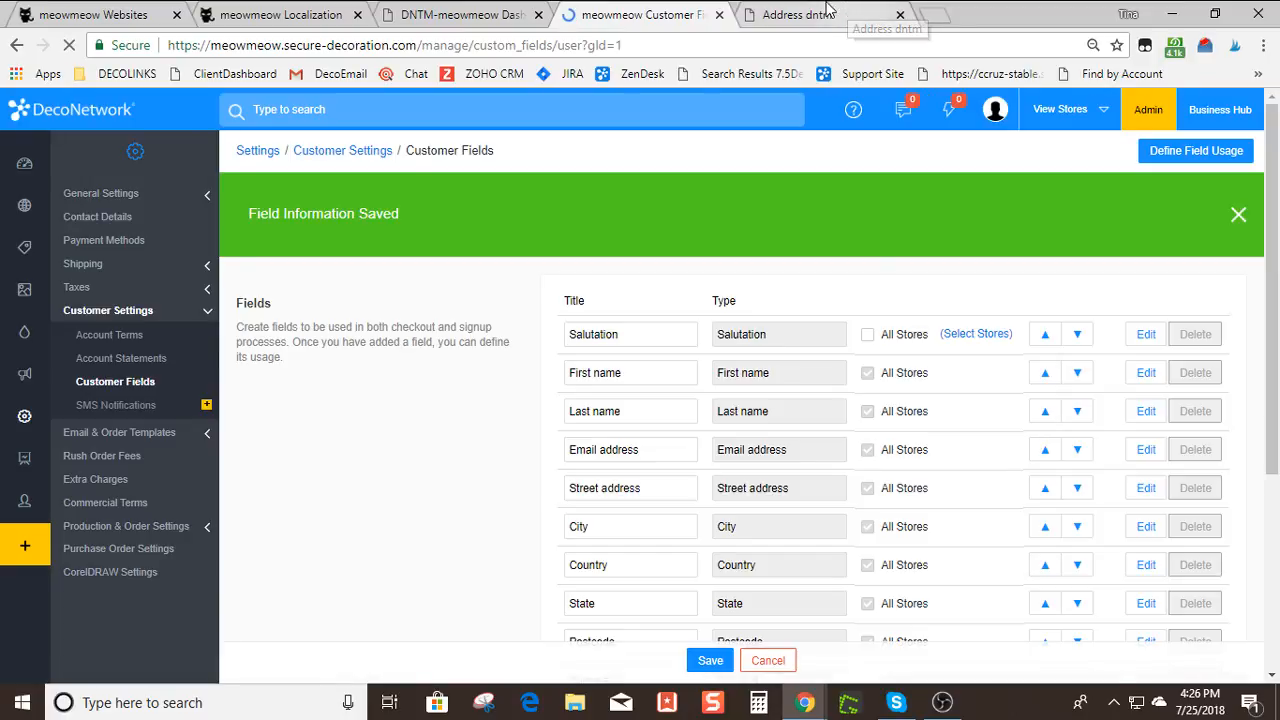
click(826, 10)
click(70, 46)
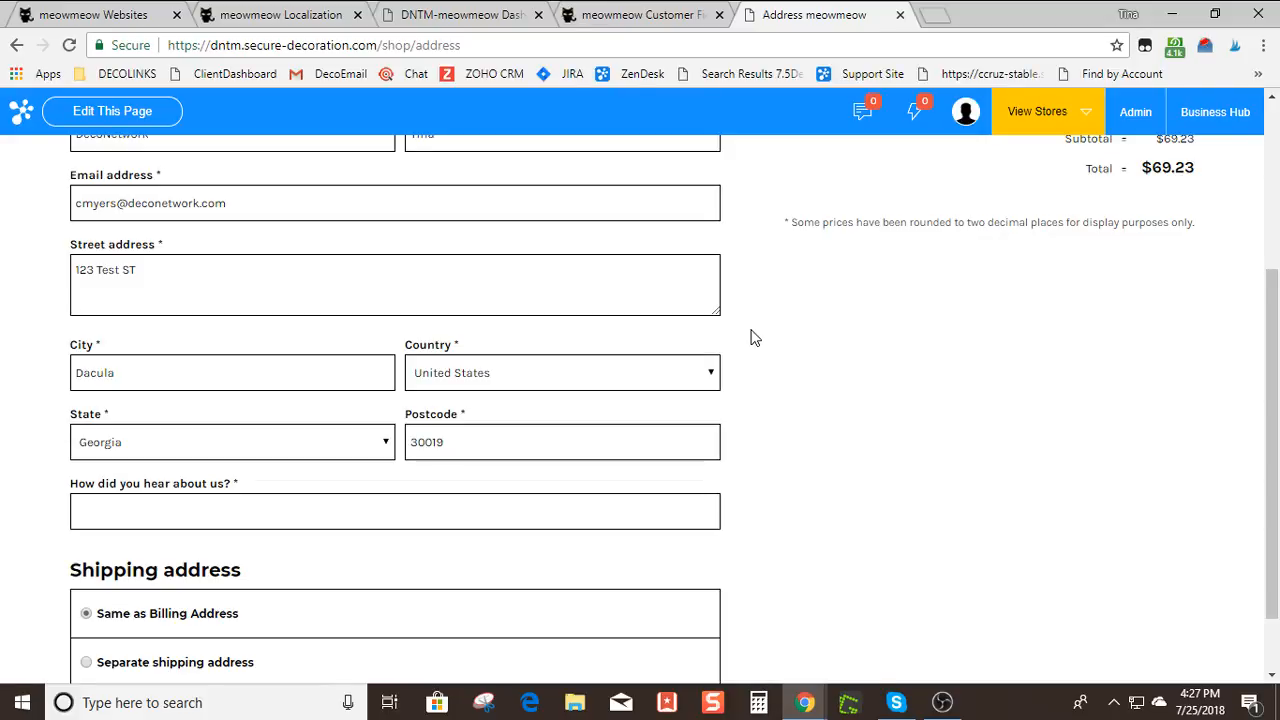
Open the management area of dntm.deco-apparel.com from the website list and start editing its website pages
click(1136, 112)
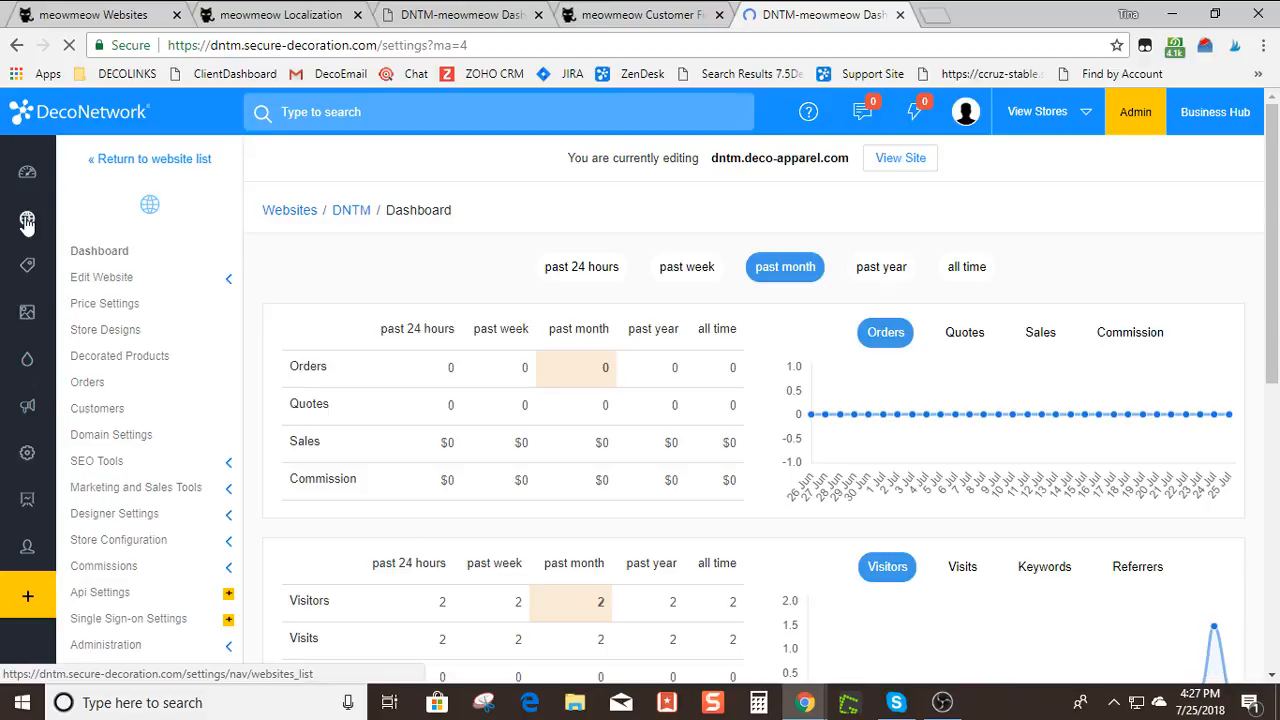
click(27, 222)
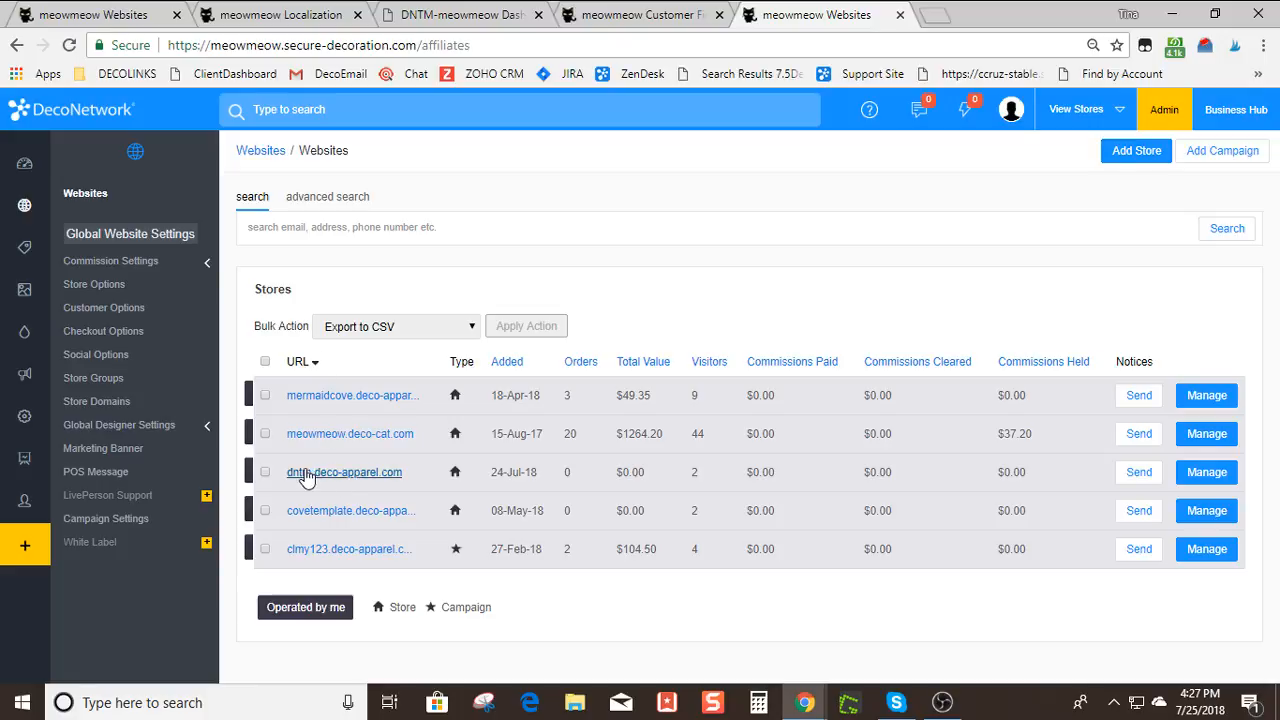
click(1208, 480)
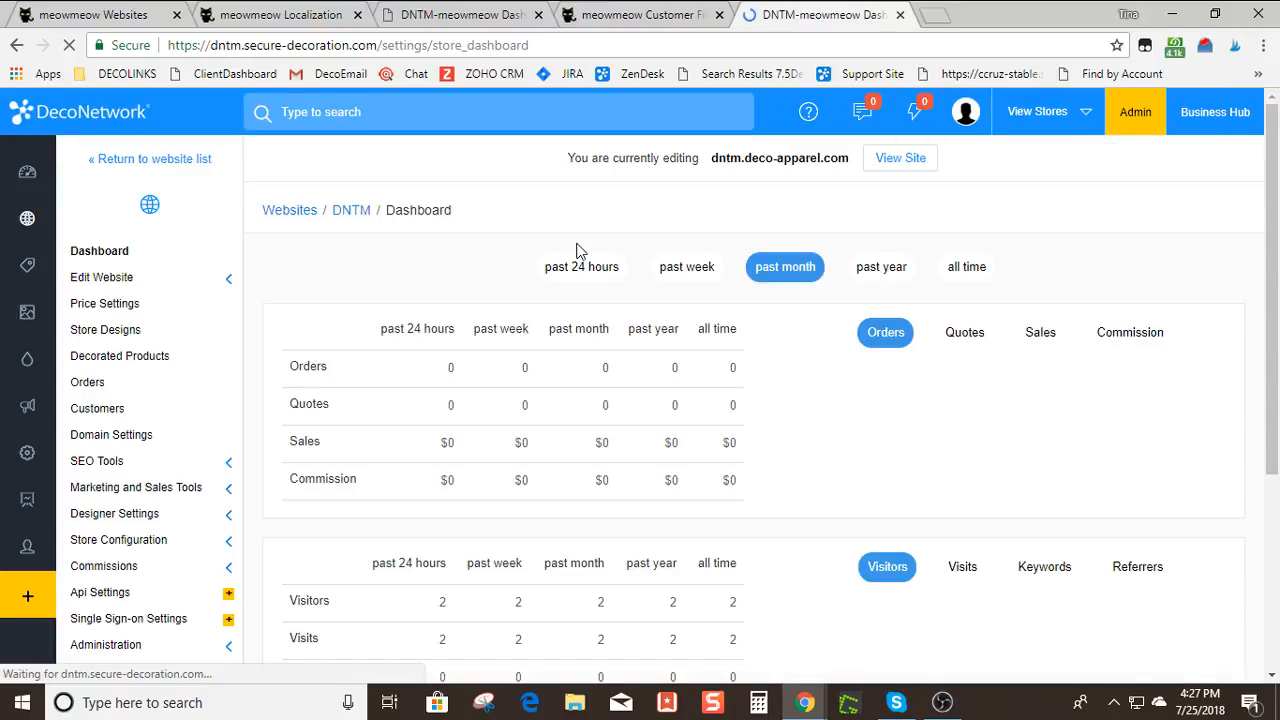
click(155, 279)
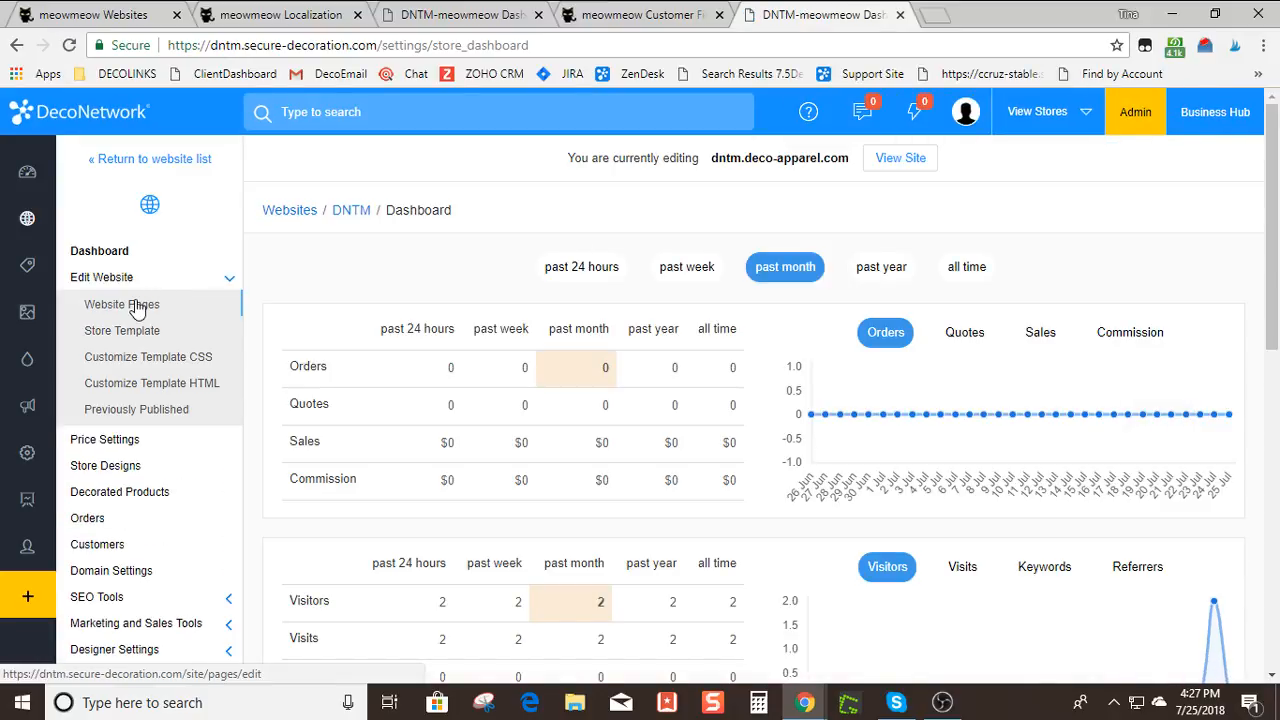
click(135, 304)
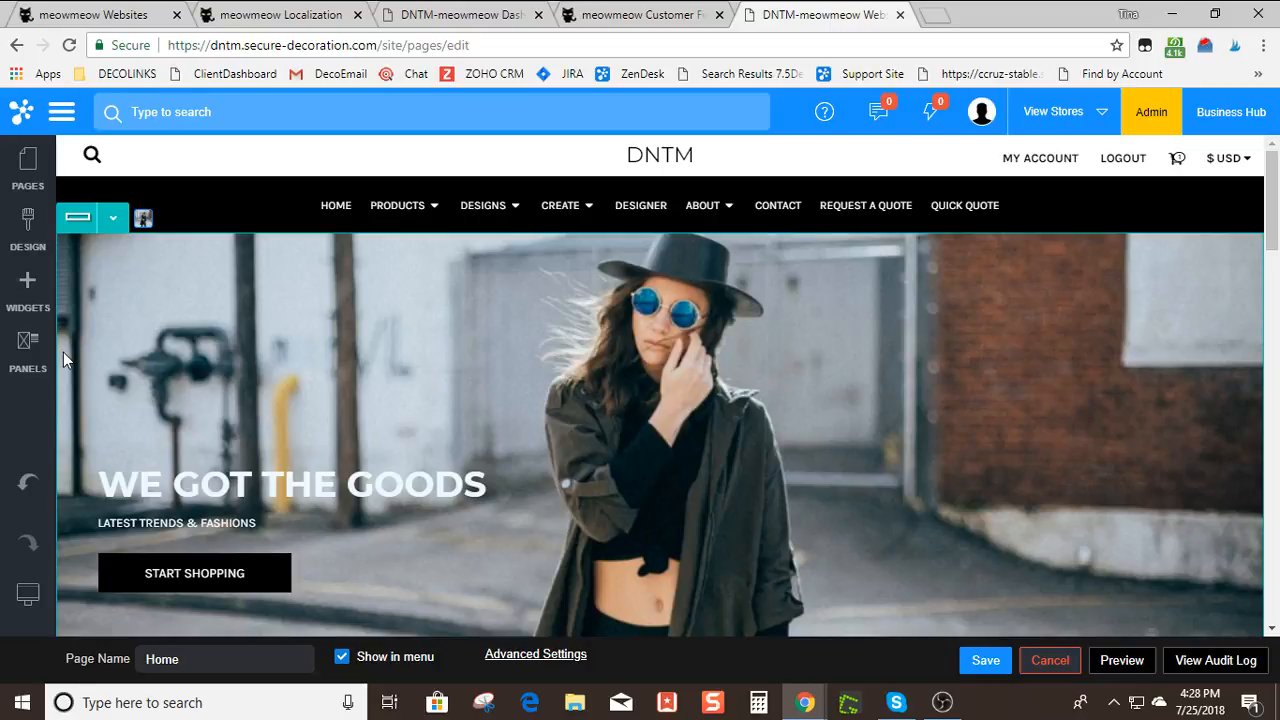
Place an Image widget on the Home page between the product categories and the Leading Designs banner
scroll(508, 359, down, 10)
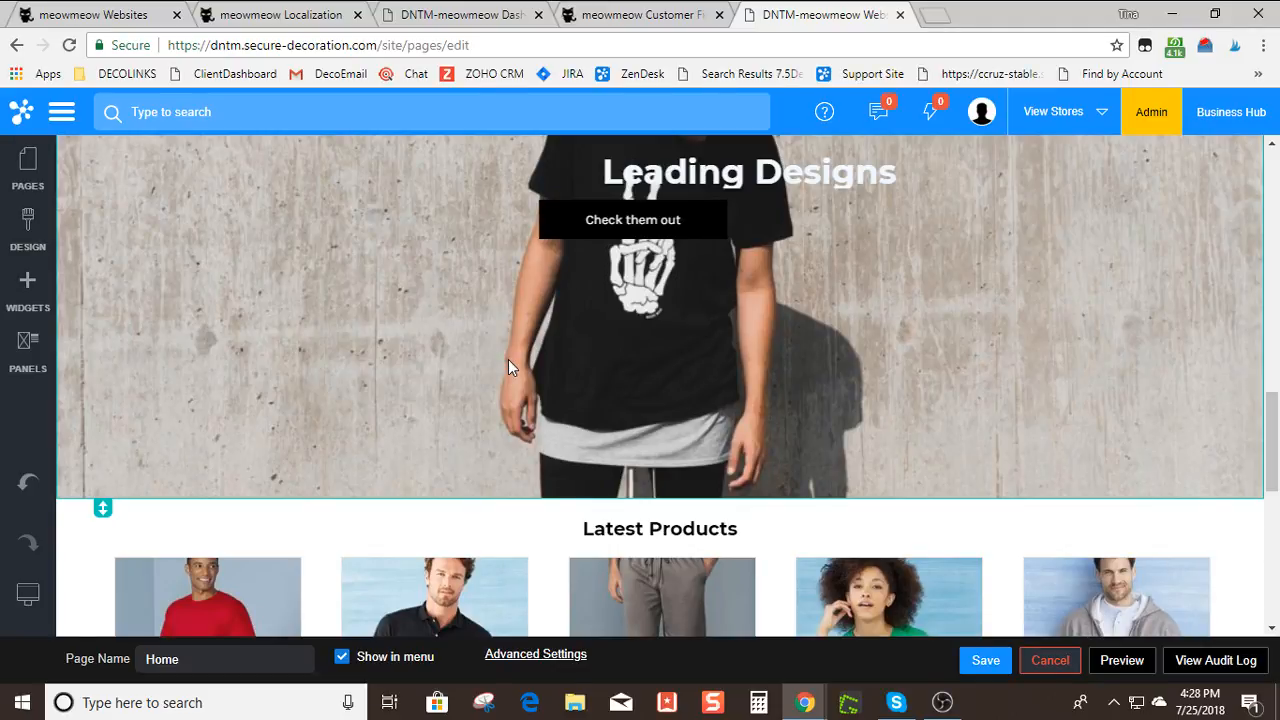
scroll(508, 359, up, 10)
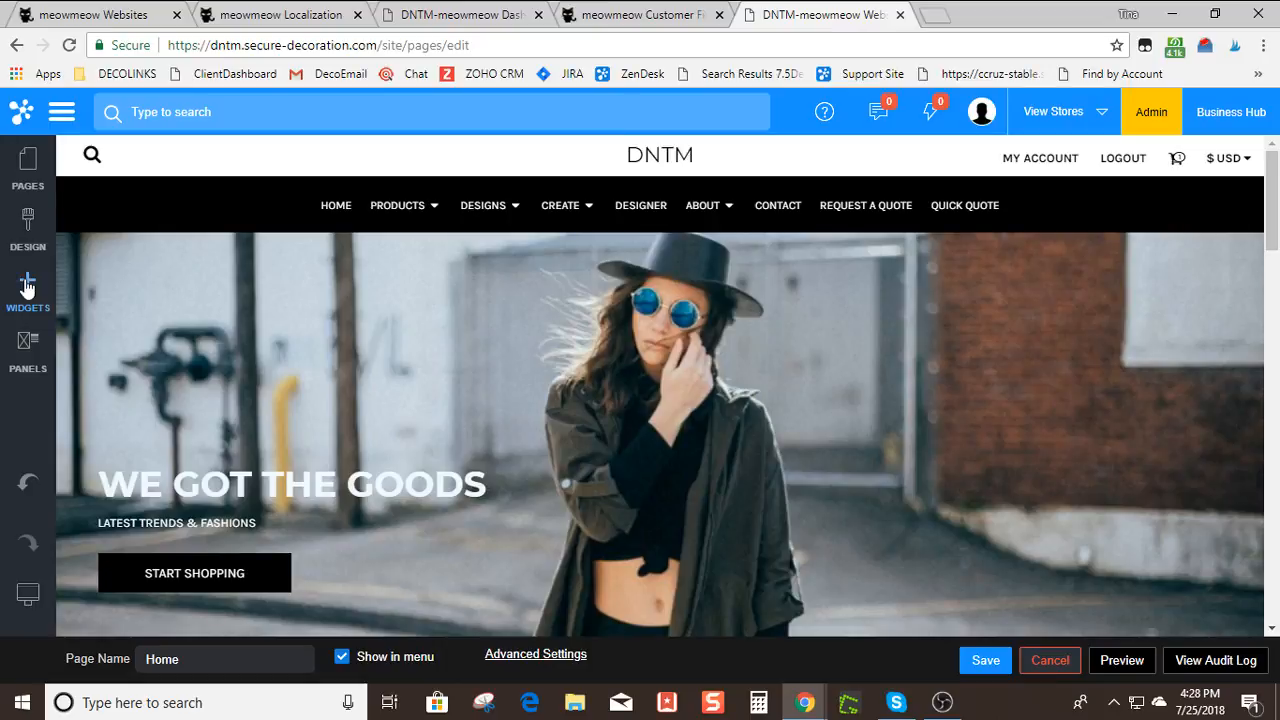
click(28, 288)
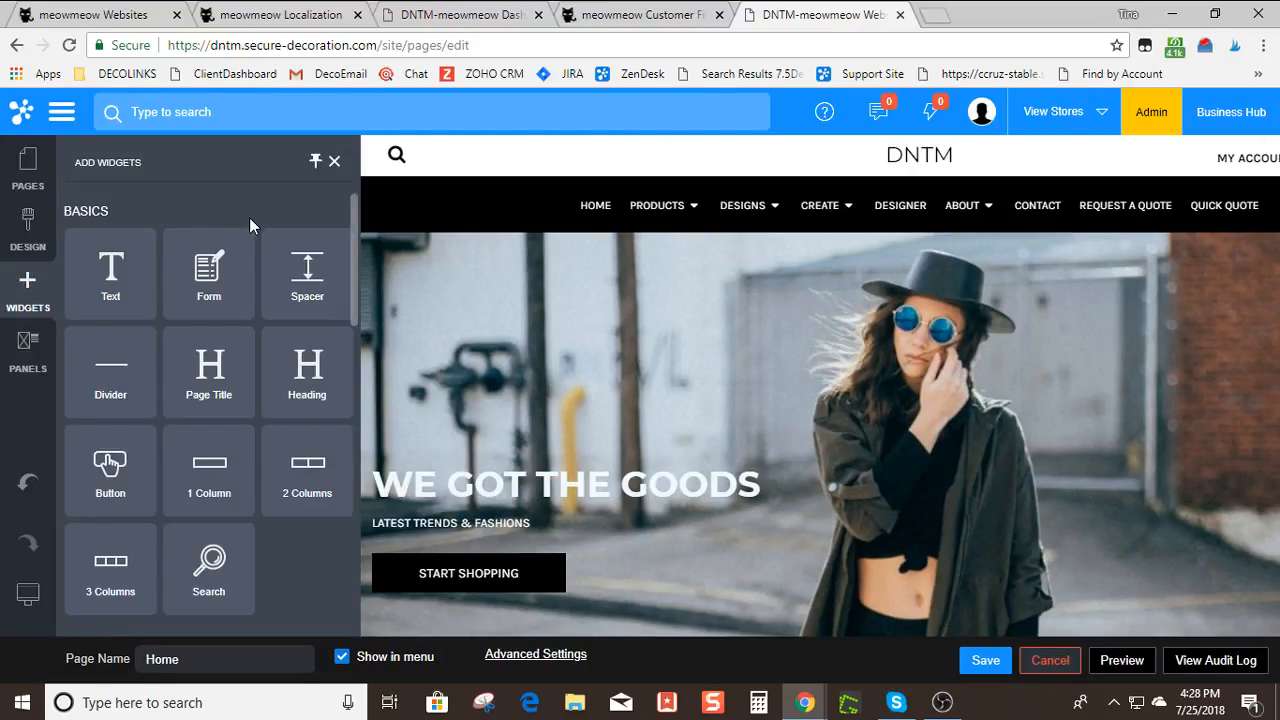
scroll(249, 217, down, 2)
scroll(249, 219, down, 4)
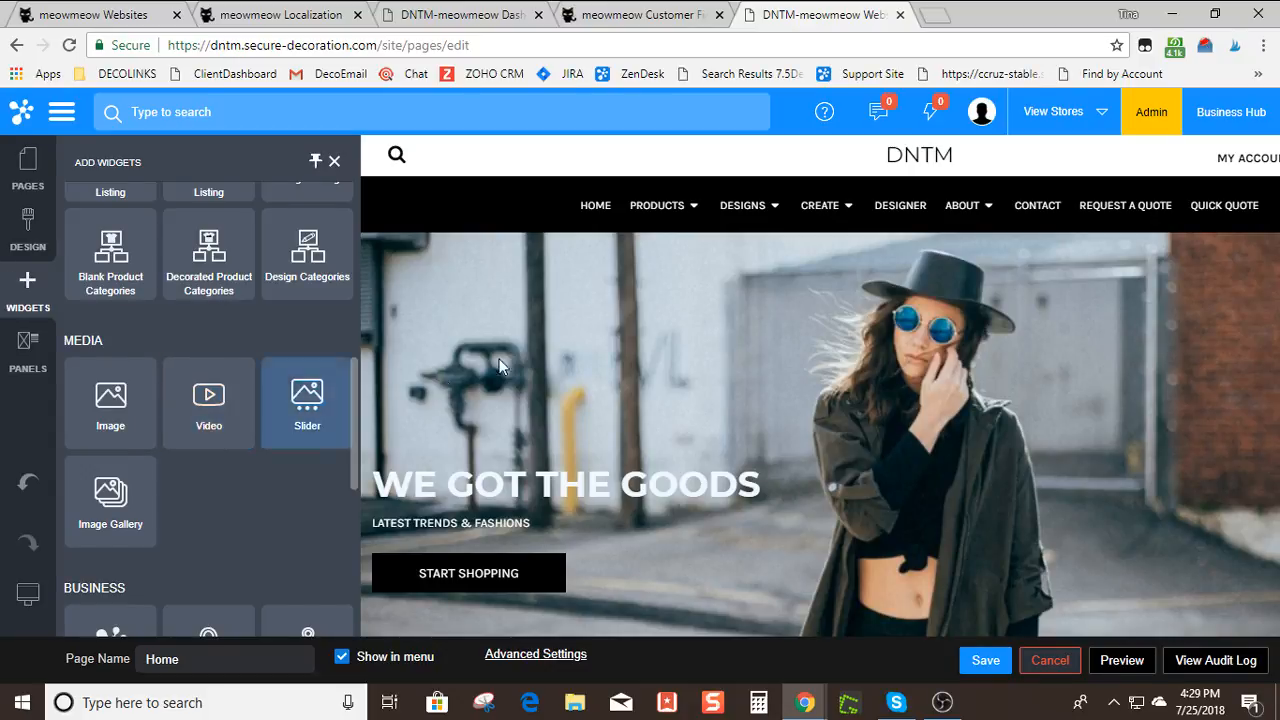
scroll(733, 446, down, 6)
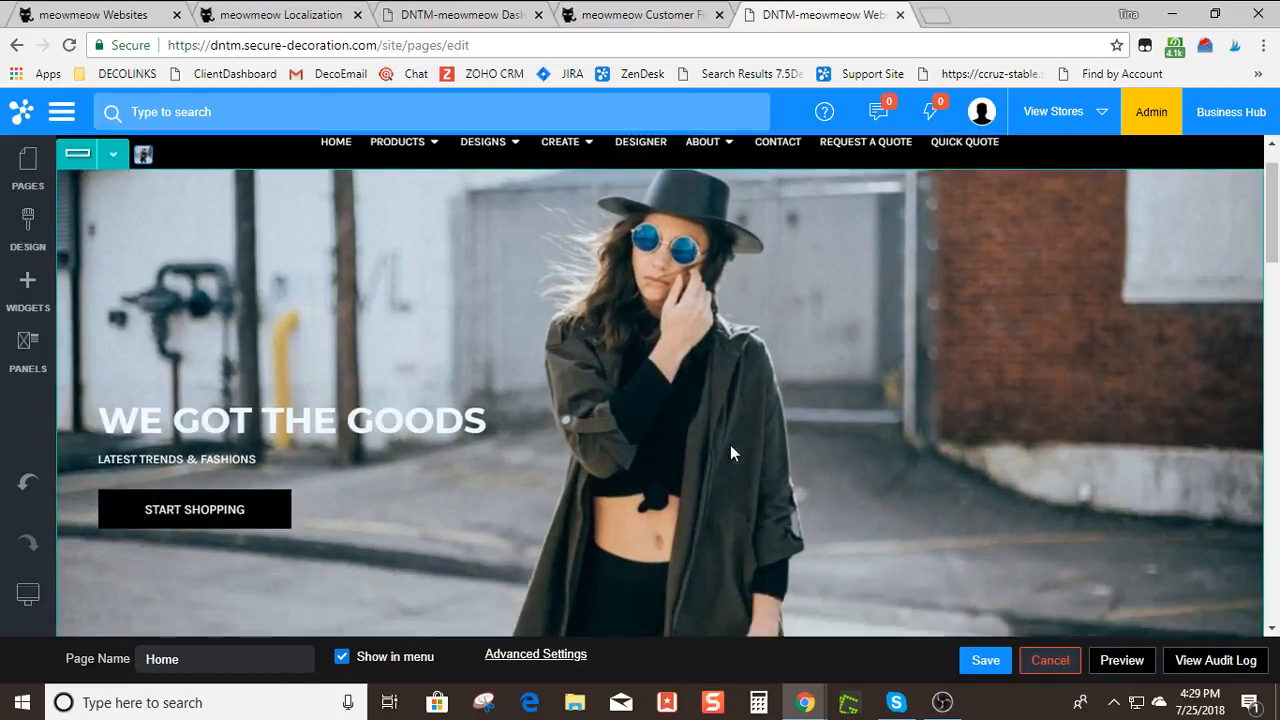
scroll(733, 455, down, 2)
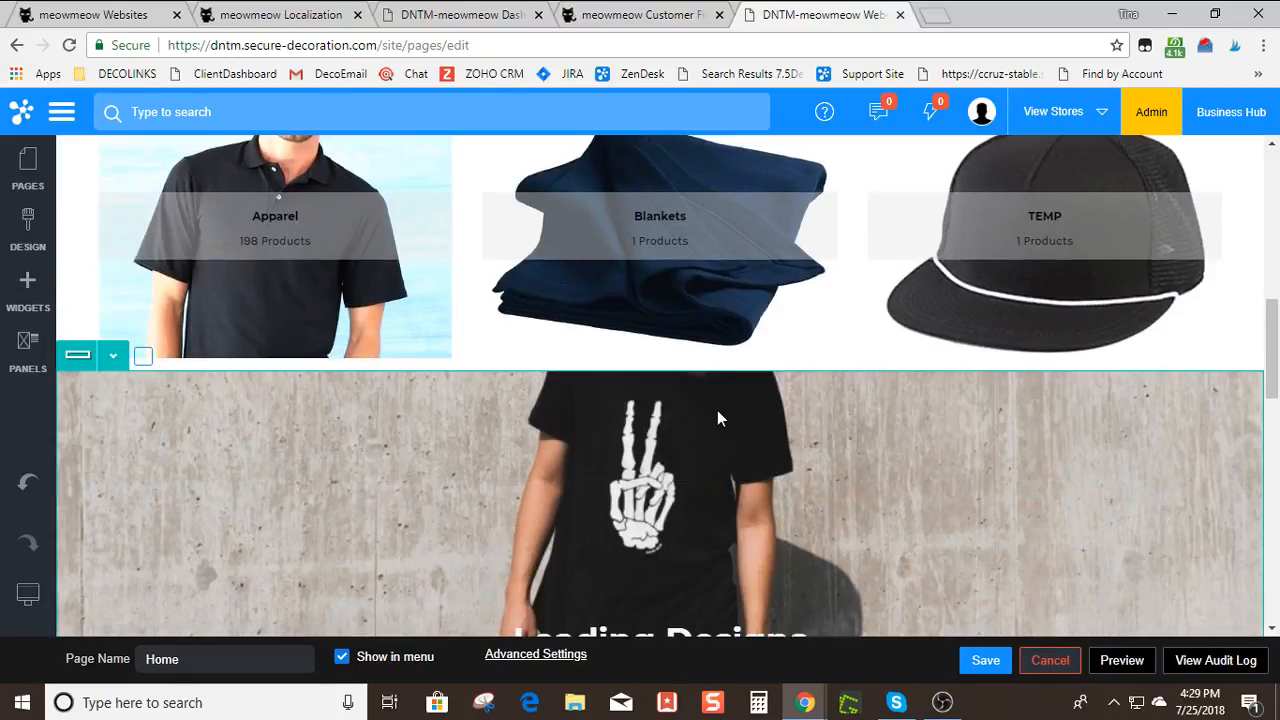
click(27, 288)
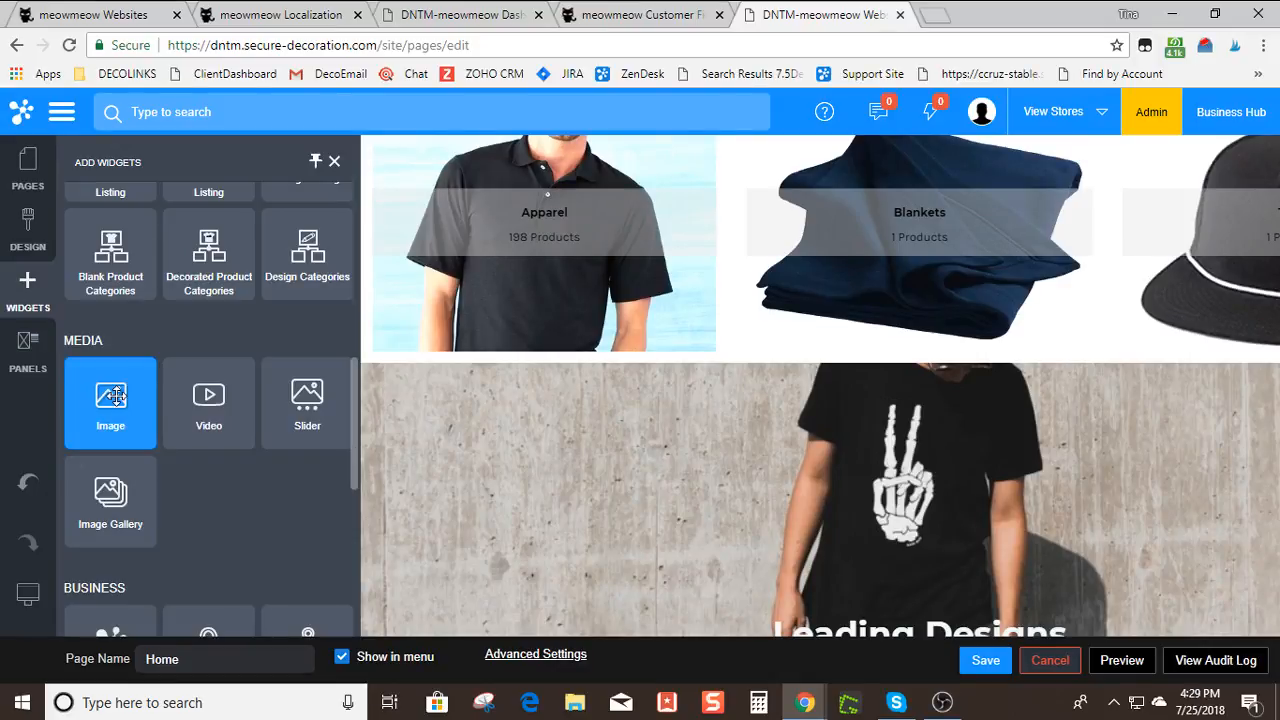
mouse_move(100, 396)
mouse_down()
mouse_move(500, 362)
mouse_move(659, 376)
mouse_up()
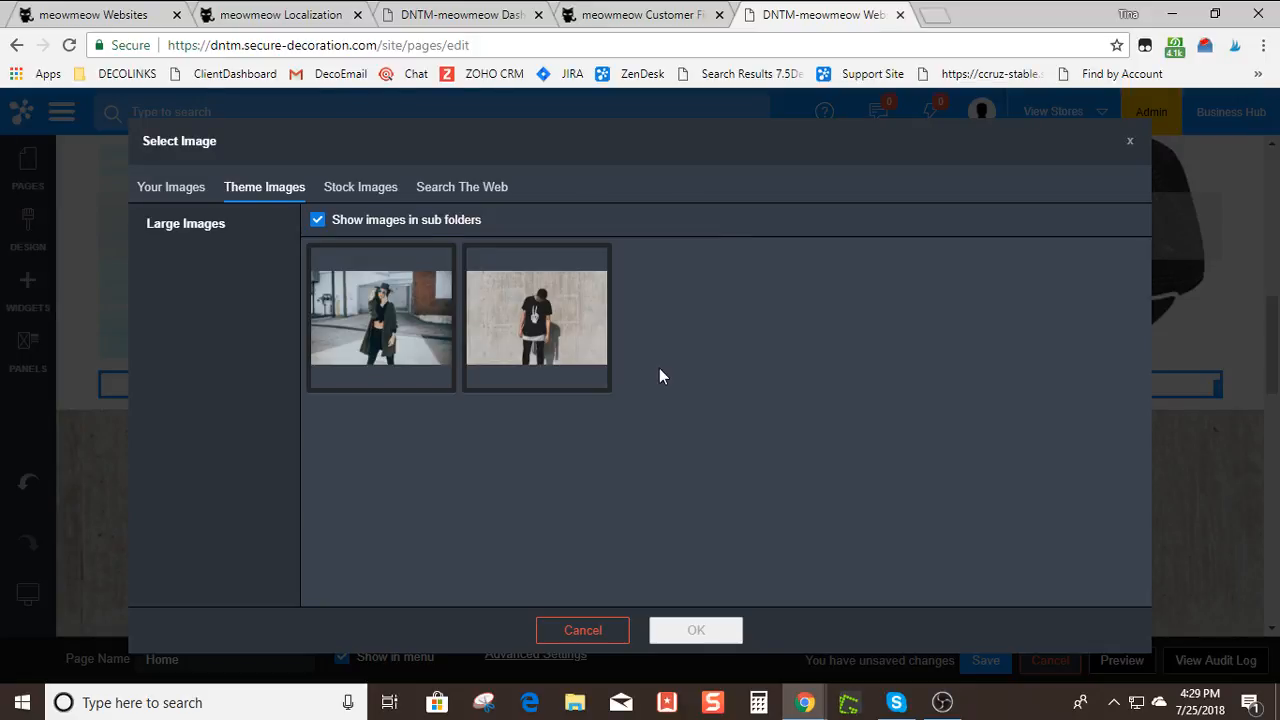
Compare the available image sources and insert the stock image paint_buckets_shelves_4.jpg into the new Image widget
click(168, 187)
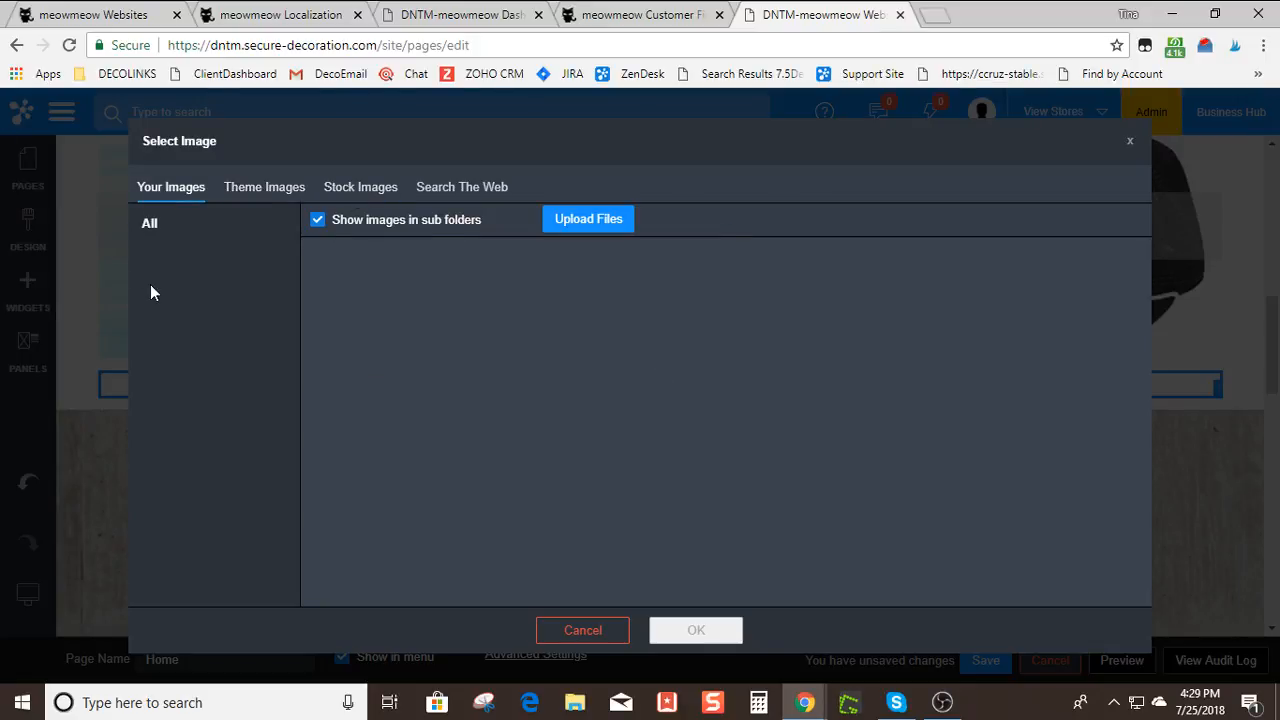
click(272, 189)
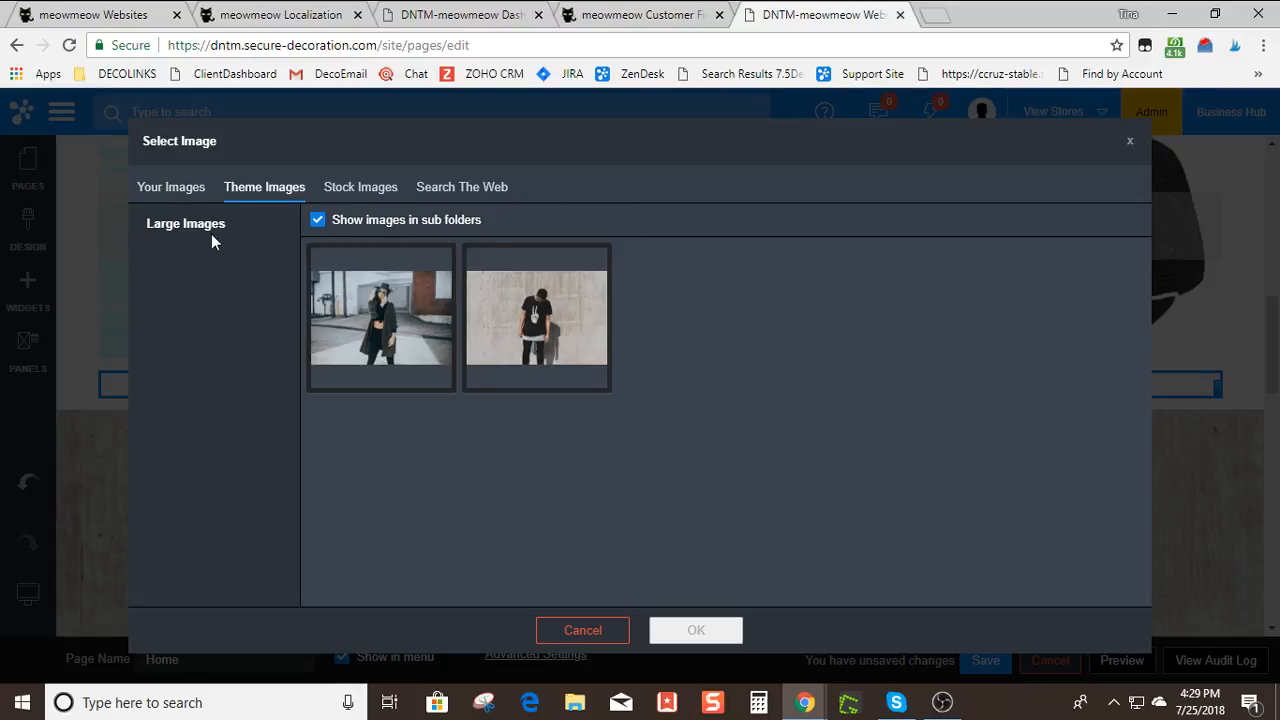
click(361, 190)
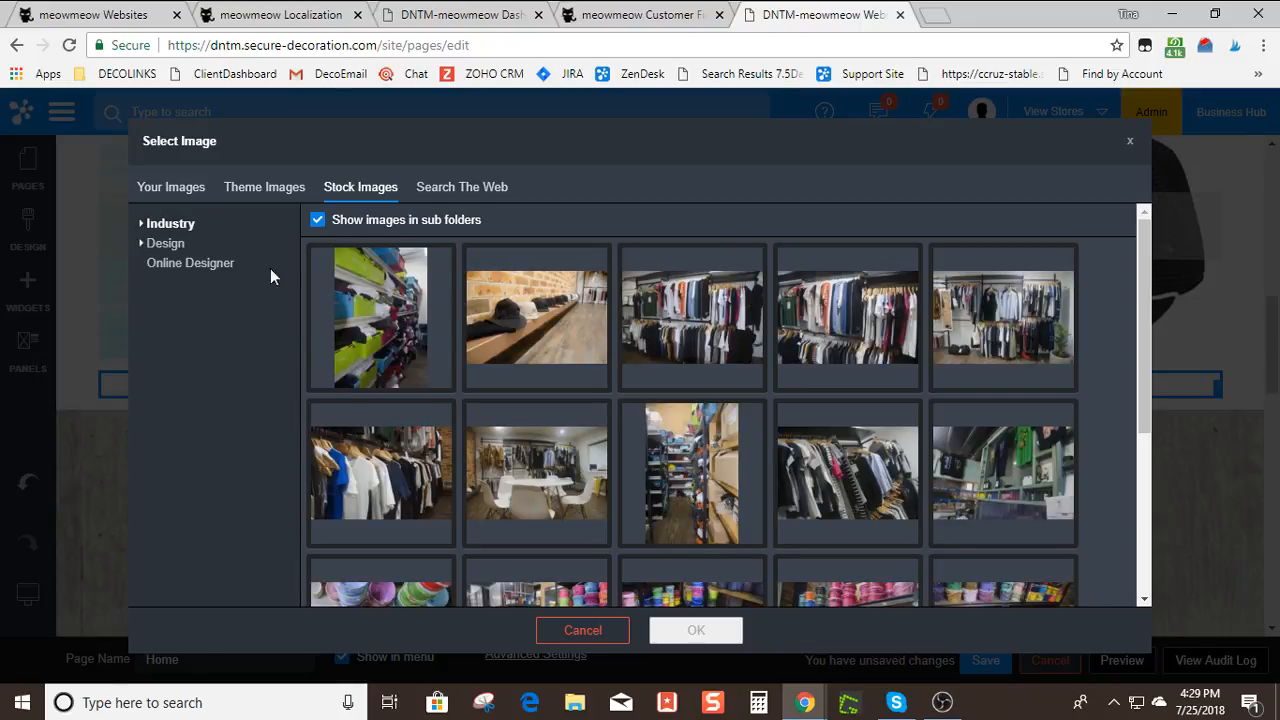
click(452, 190)
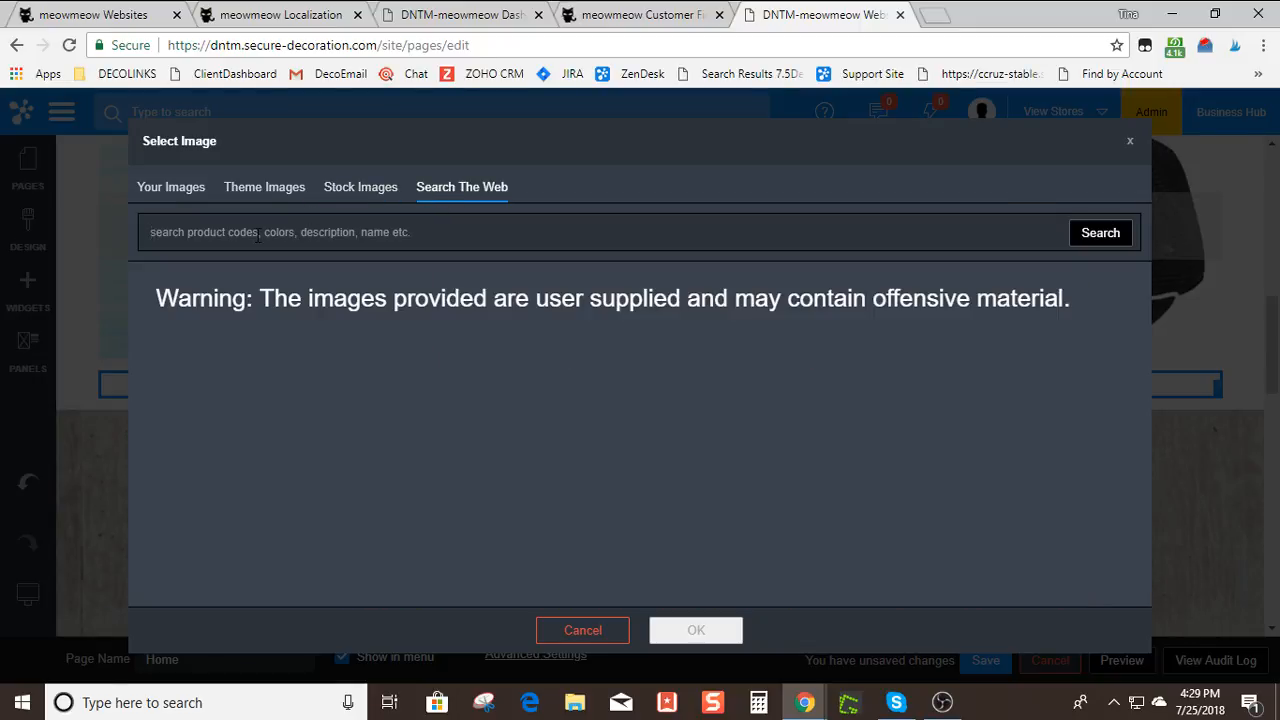
click(331, 198)
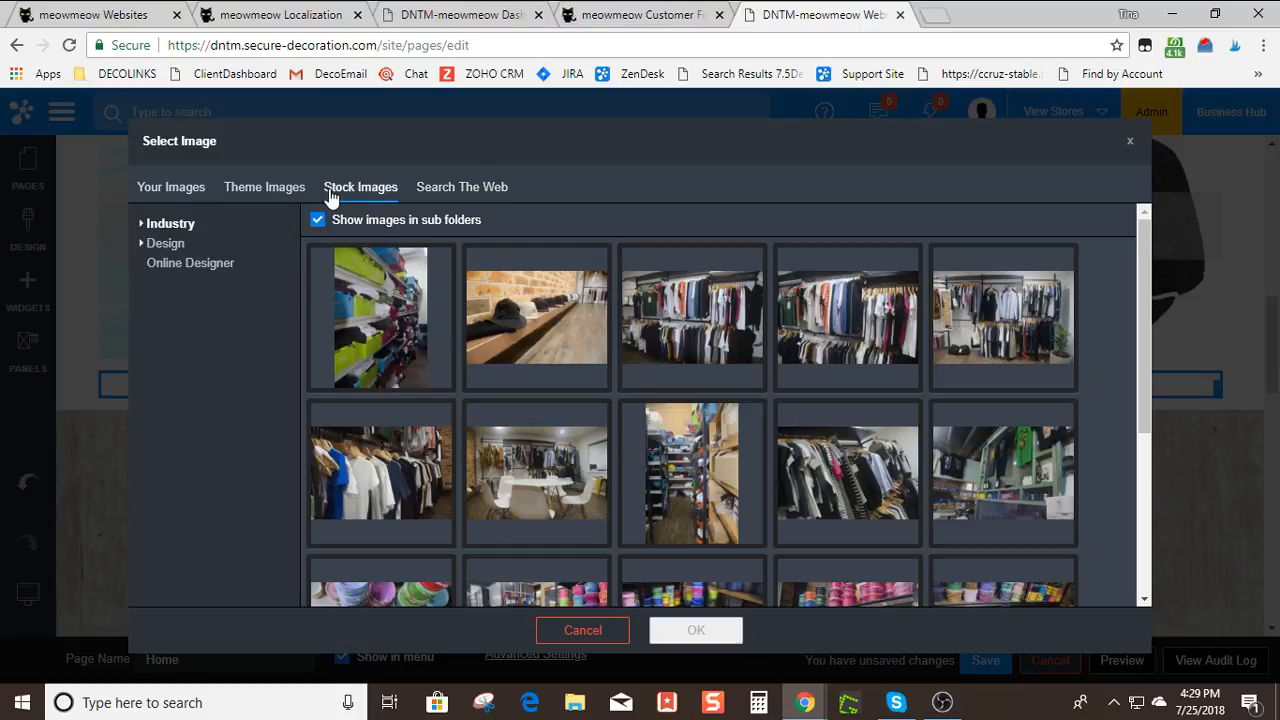
scroll(735, 452, down, 2)
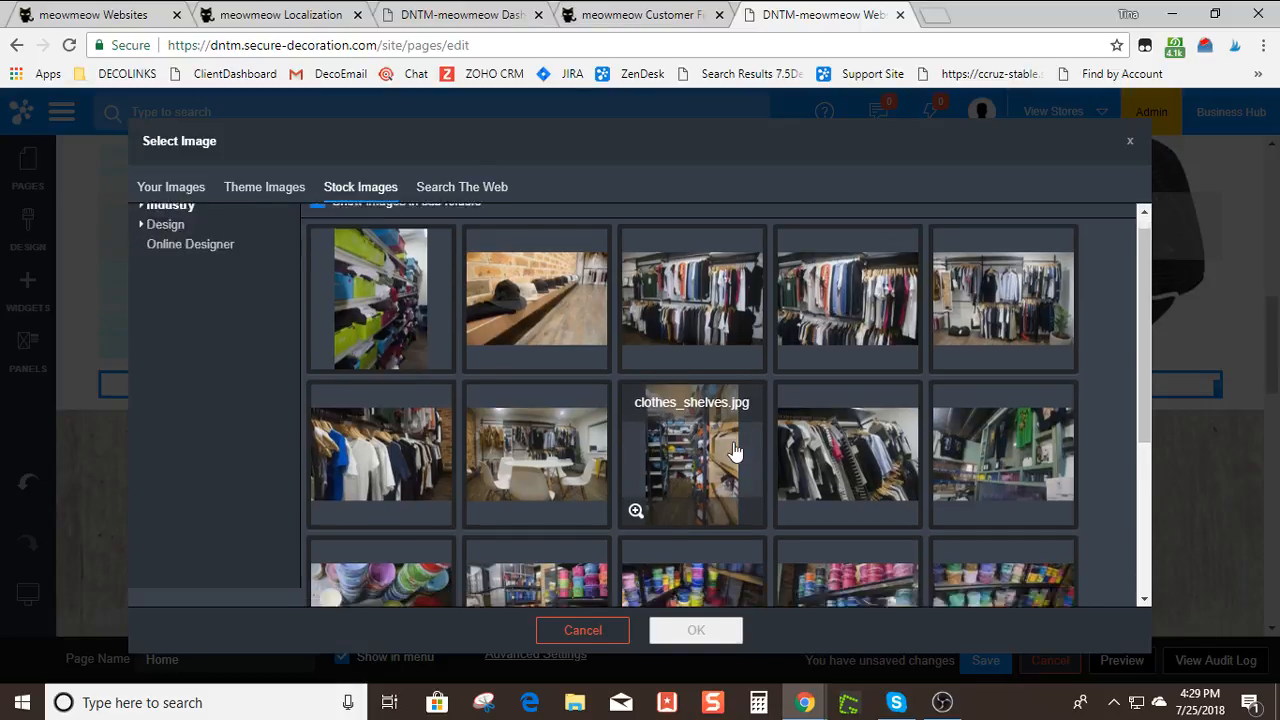
scroll(735, 452, down, 2)
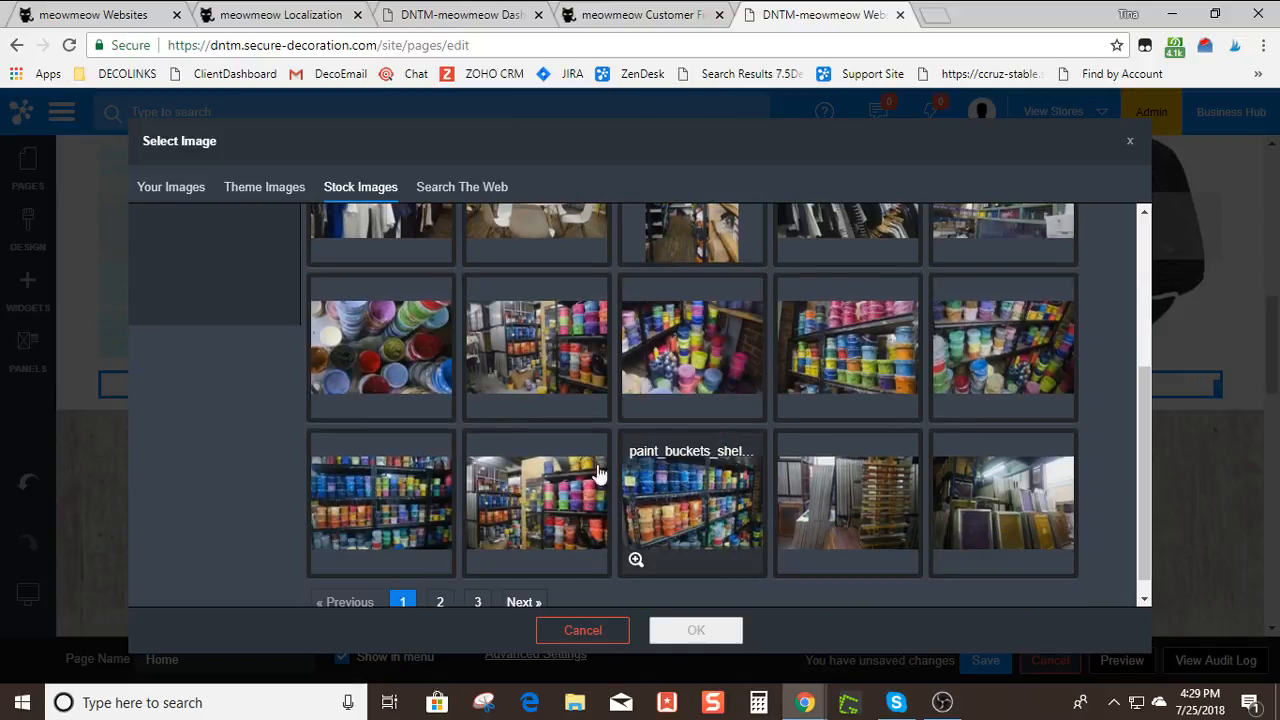
click(575, 530)
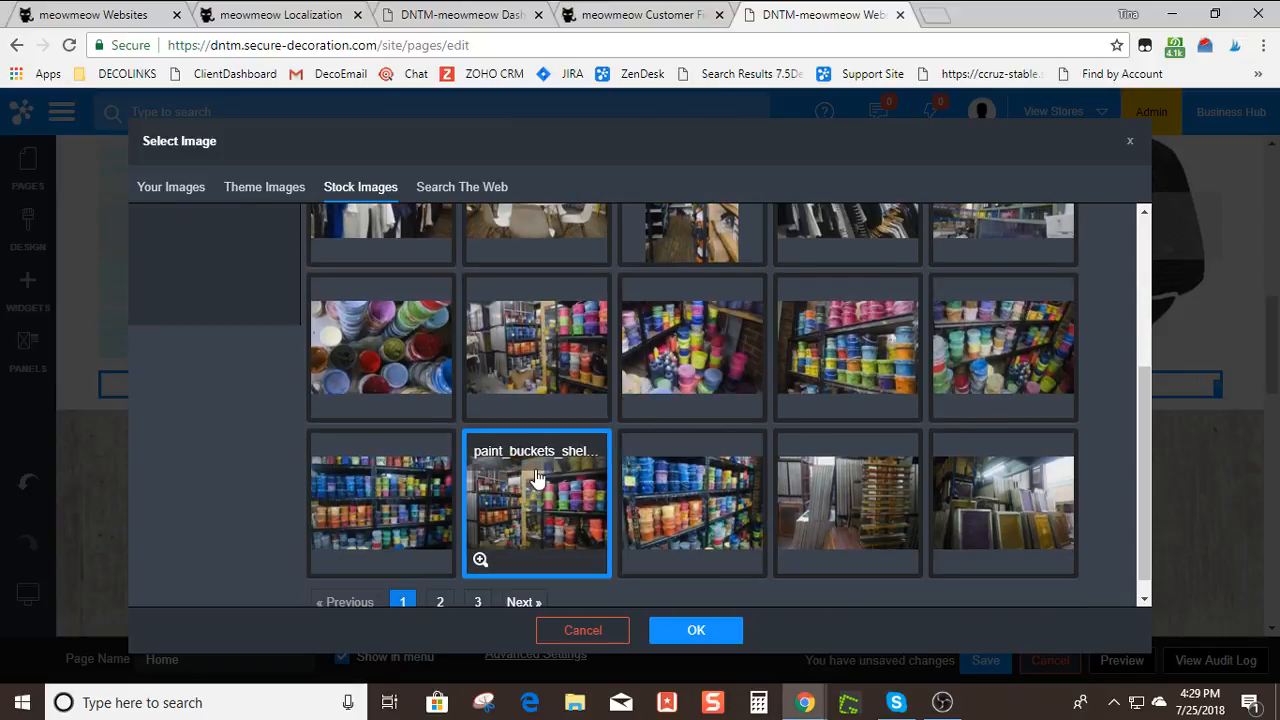
click(680, 630)
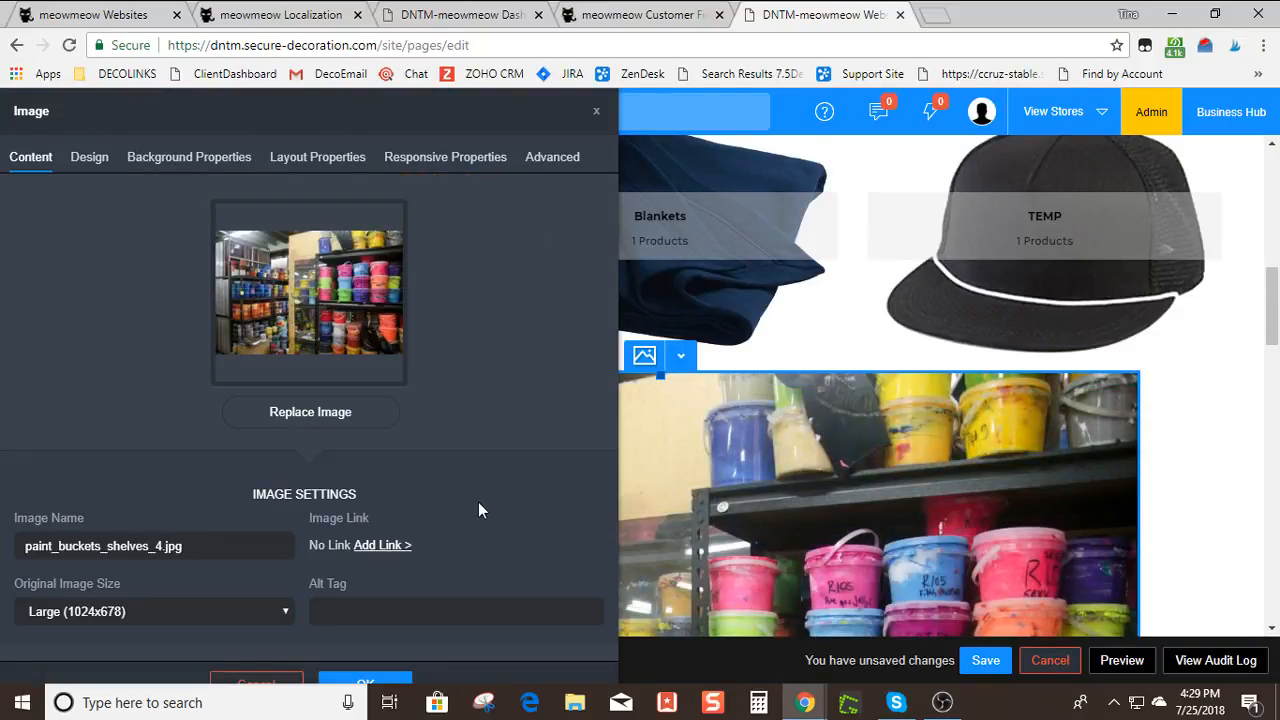
Set the paint buckets image's original size to Medium (800x530) and view it on the page
drag(319, 112, 341, 50)
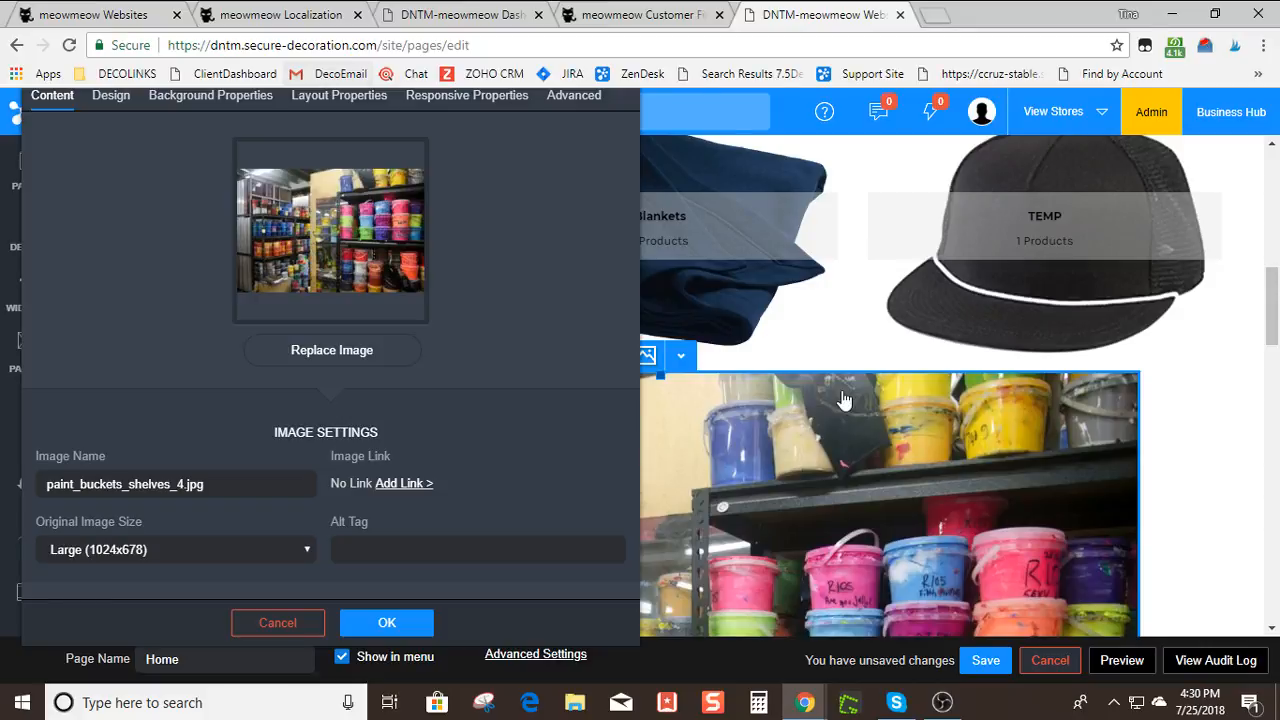
scroll(890, 411, down, 2)
scroll(890, 414, down, 1)
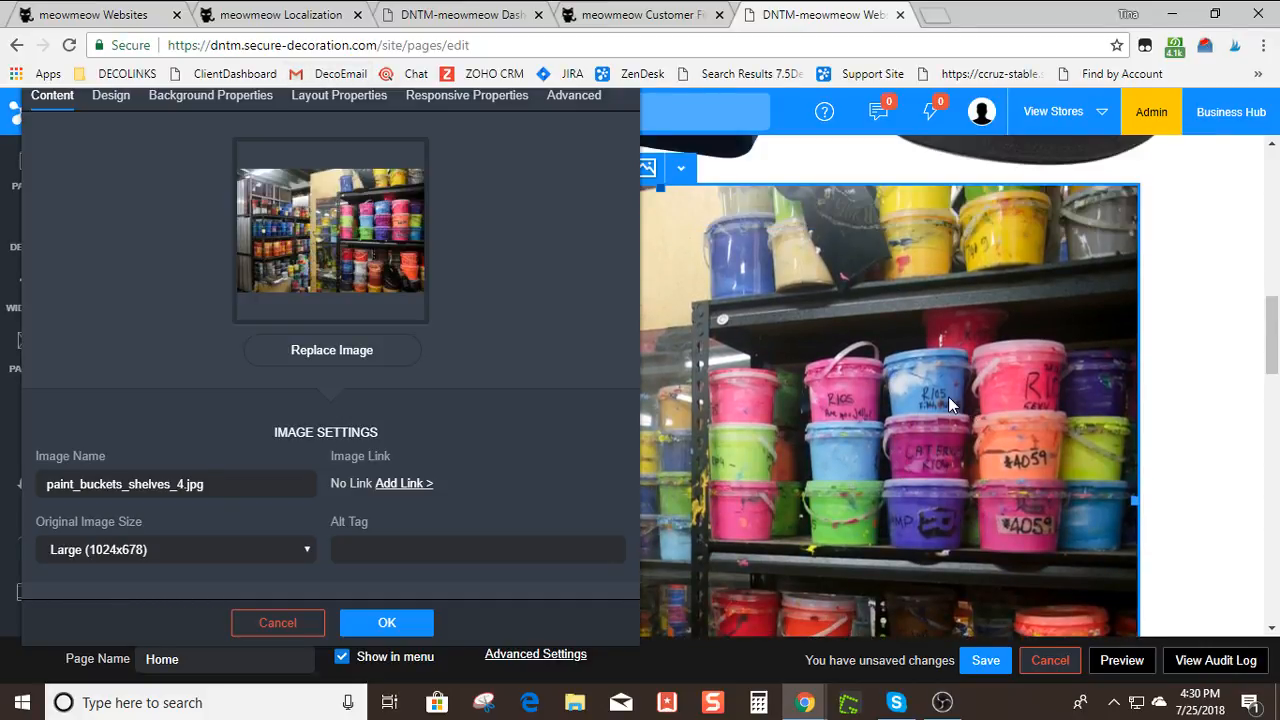
click(180, 548)
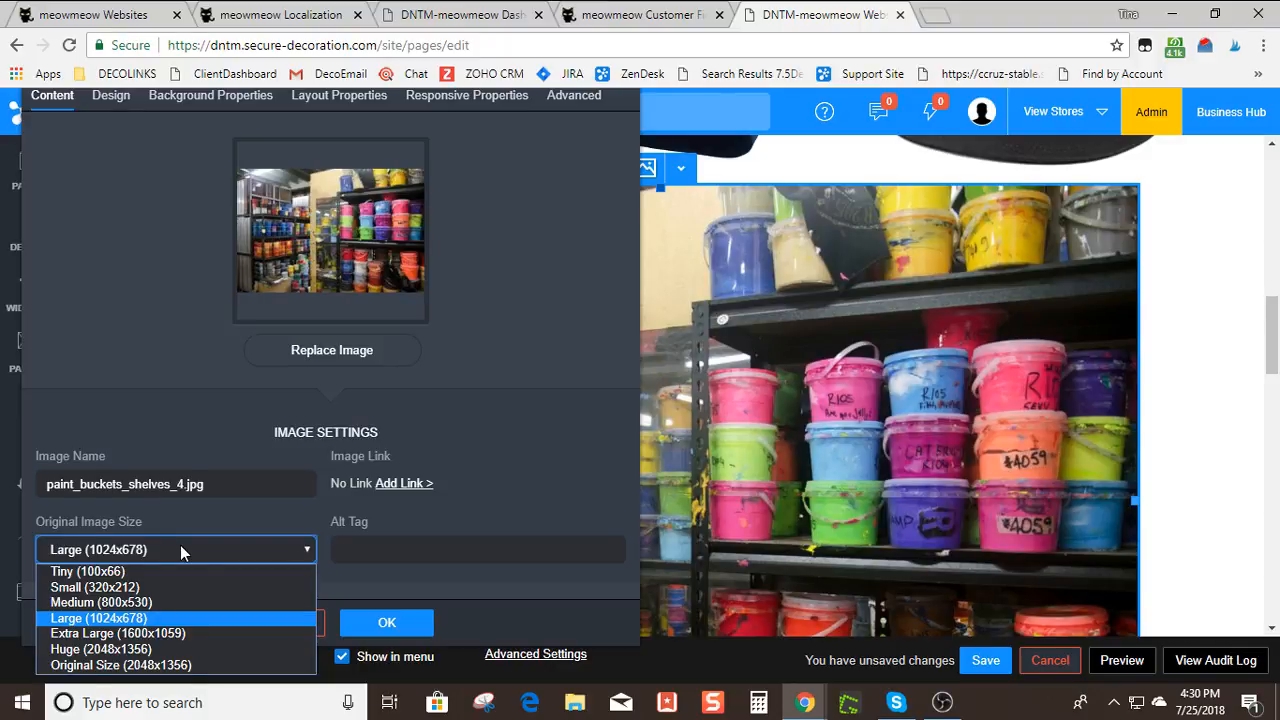
click(171, 602)
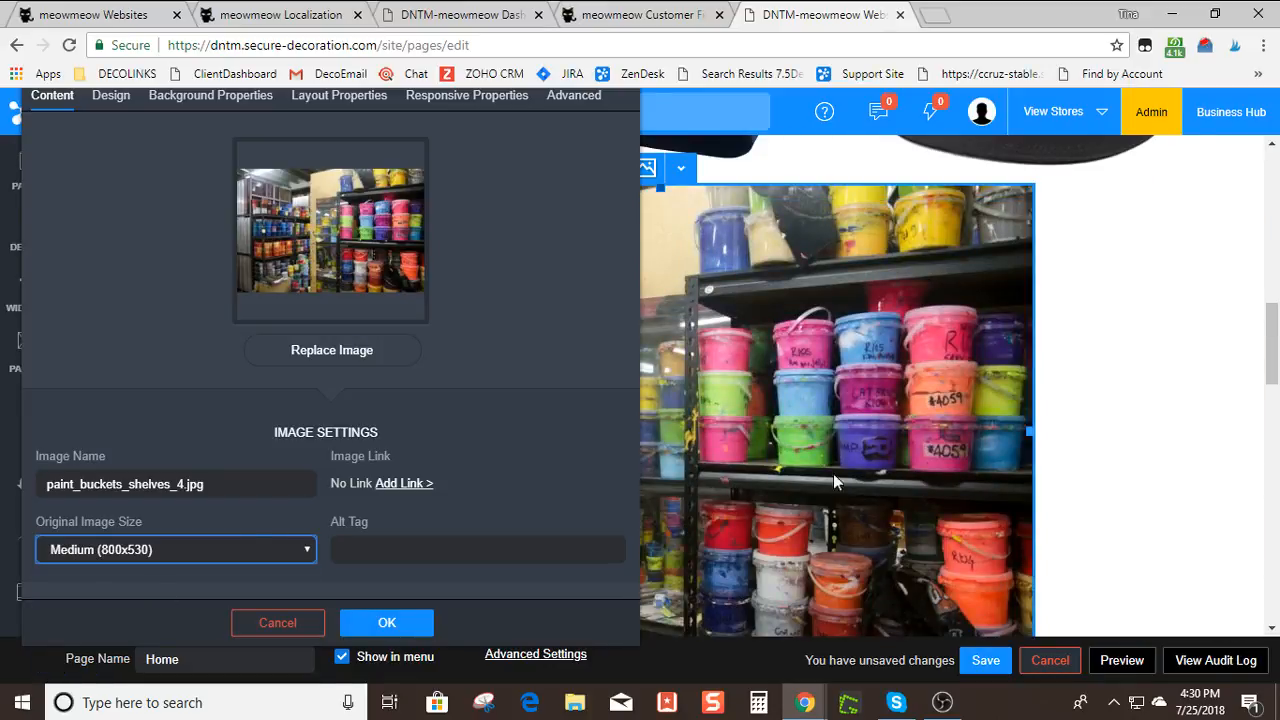
click(1093, 436)
scroll(1093, 436, down, 1)
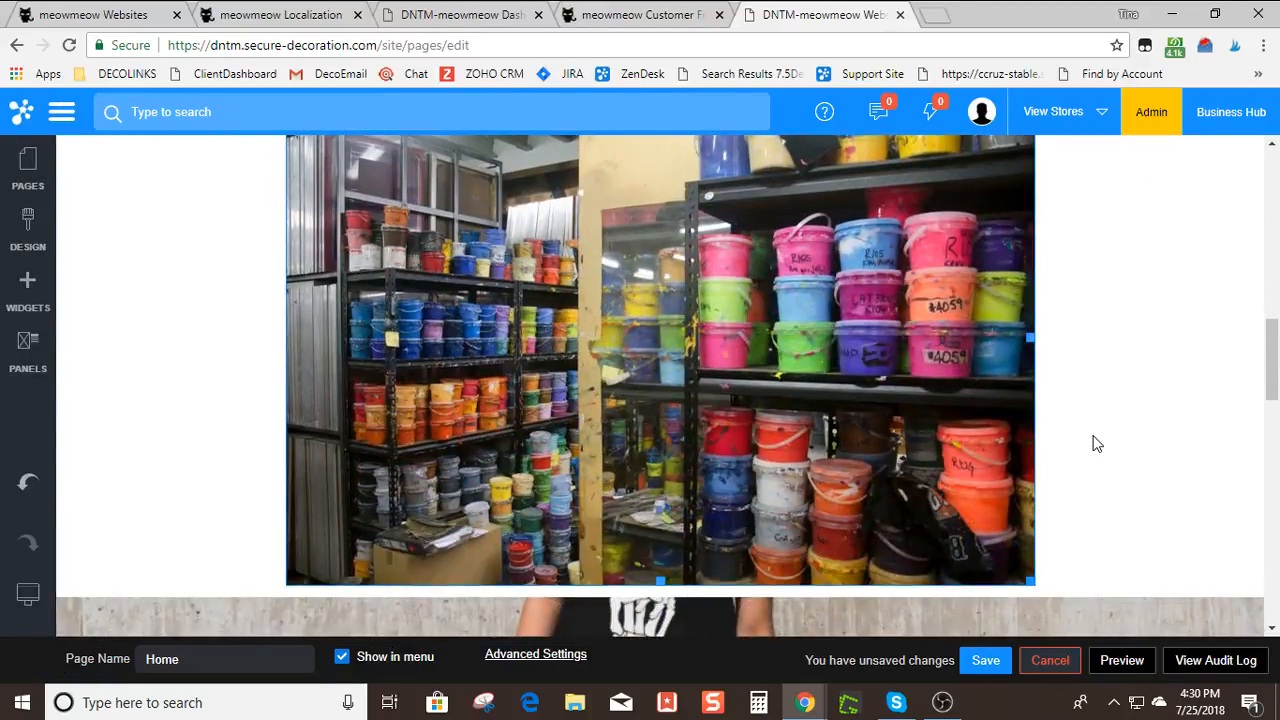
scroll(1097, 443, up, 1)
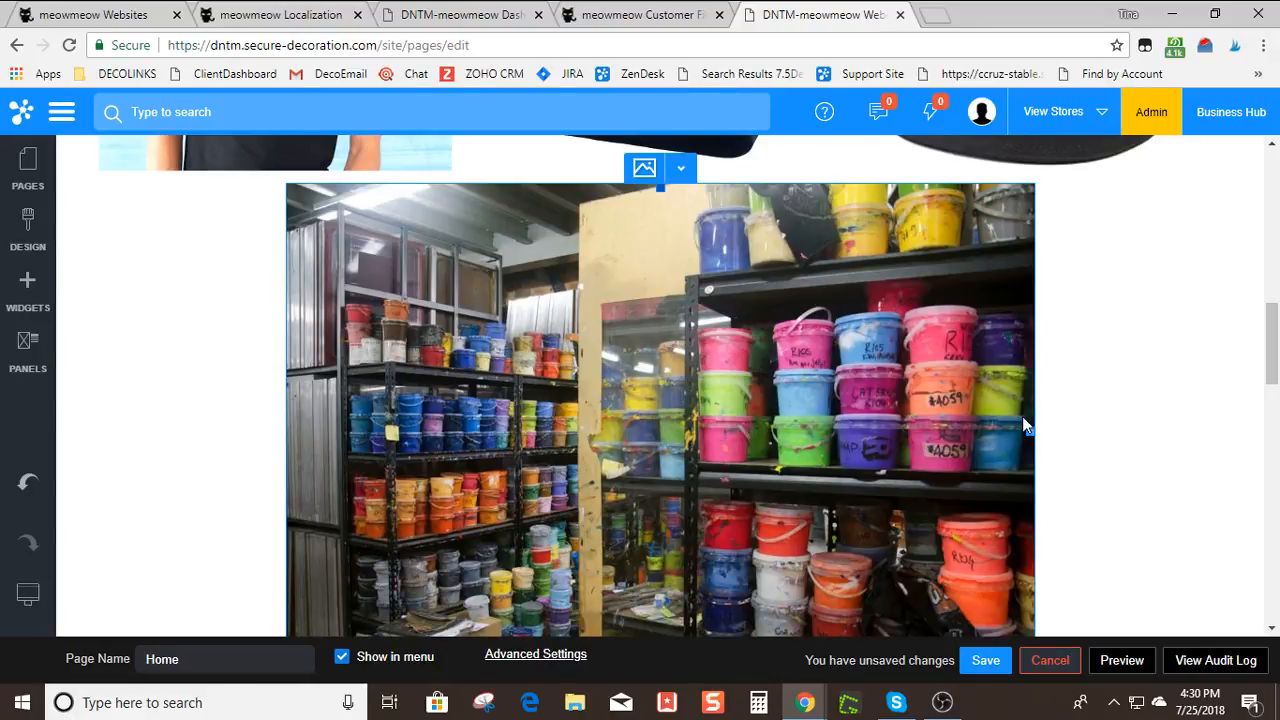
Reopen the paint buckets image's settings and give it the alt tag "Paint-buckets"
click(681, 168)
click(677, 203)
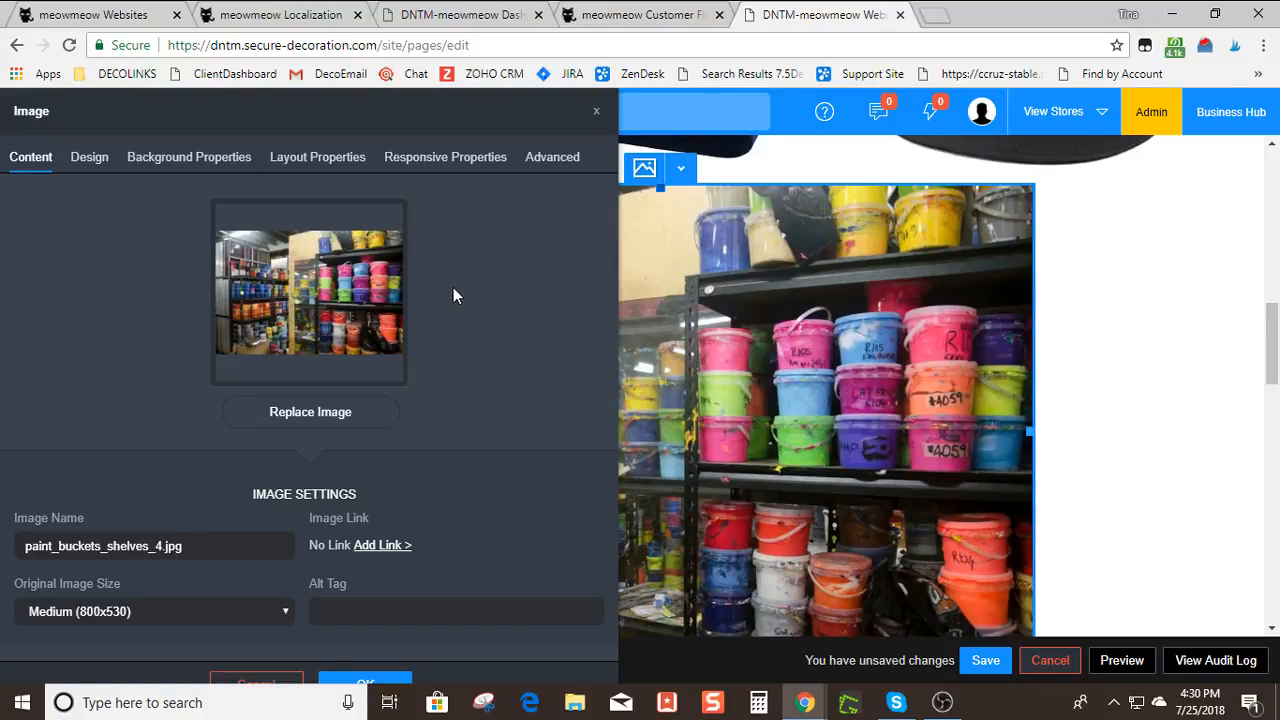
click(368, 611)
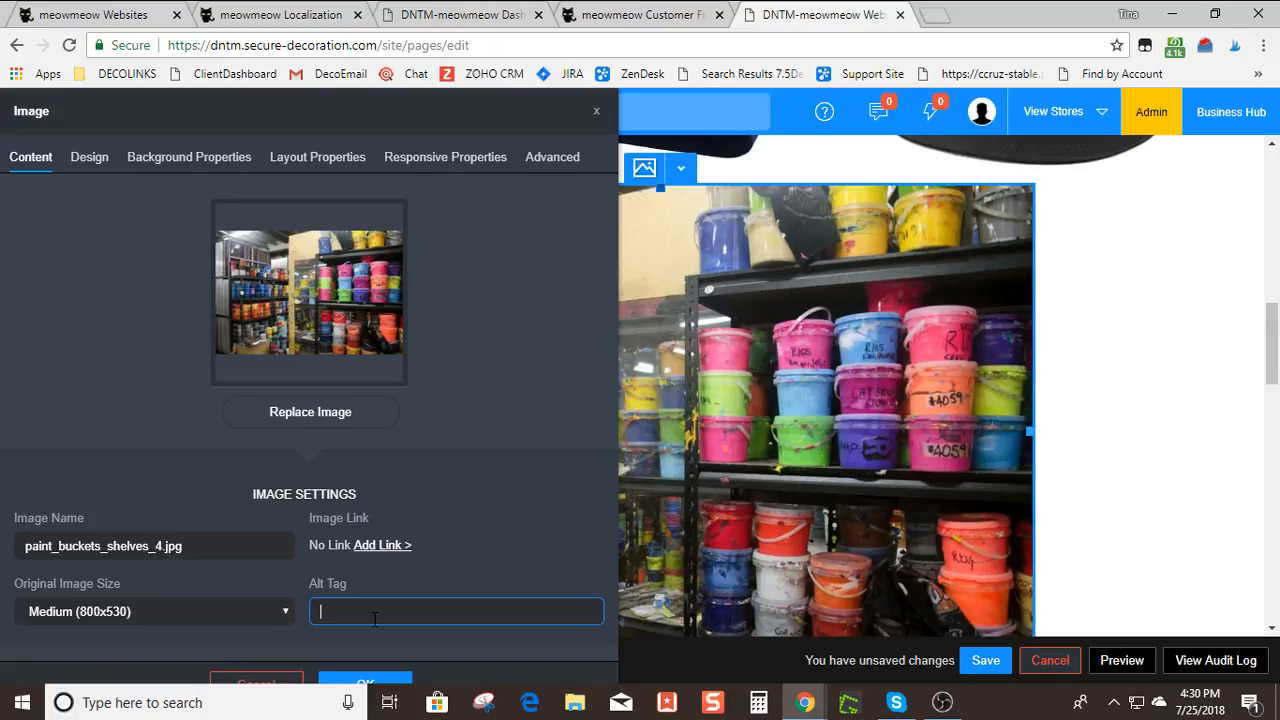
text(Paint-buckets)
click(469, 504)
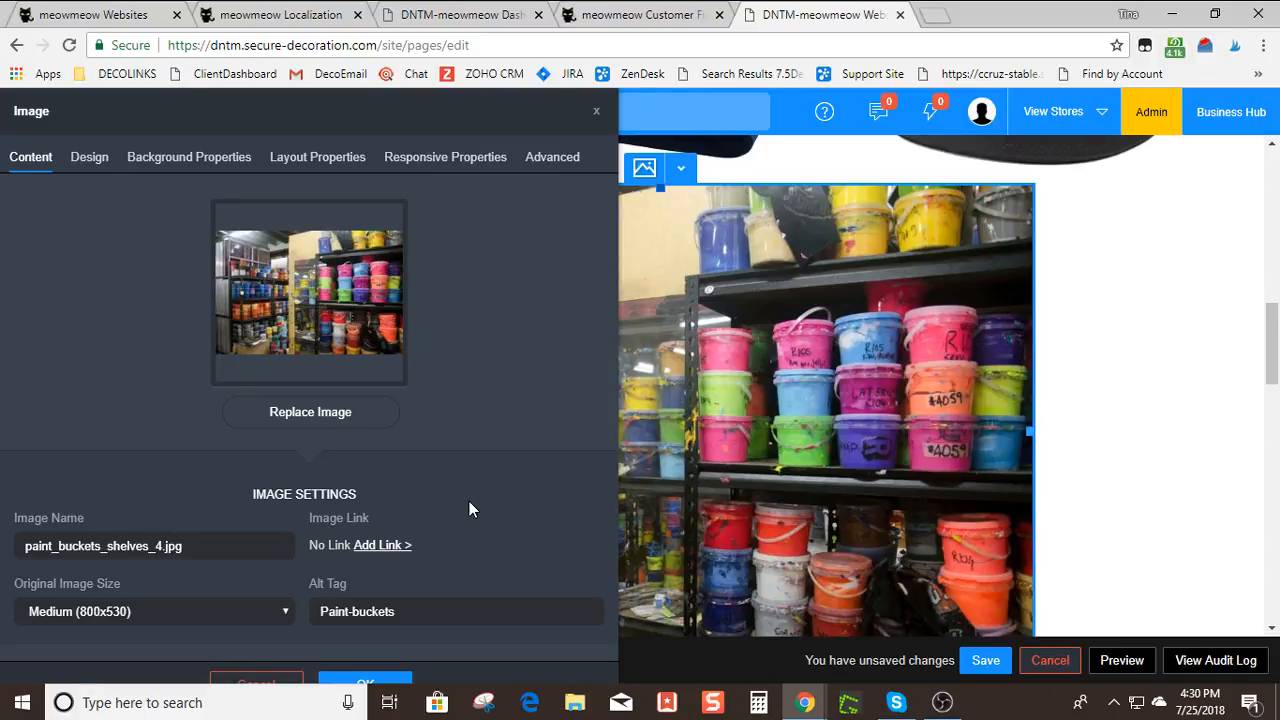
Try the Existing Page and Website URL link options for the paint buckets image and return it to No Link
click(400, 548)
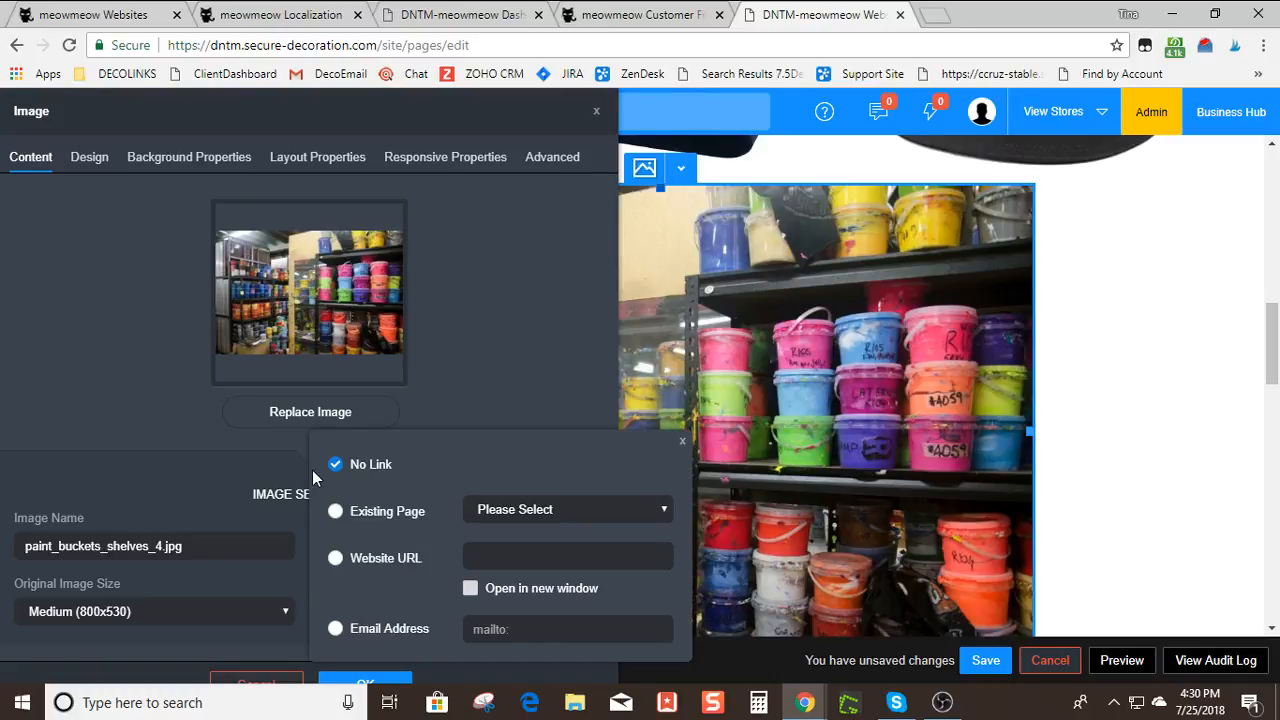
click(336, 516)
click(532, 514)
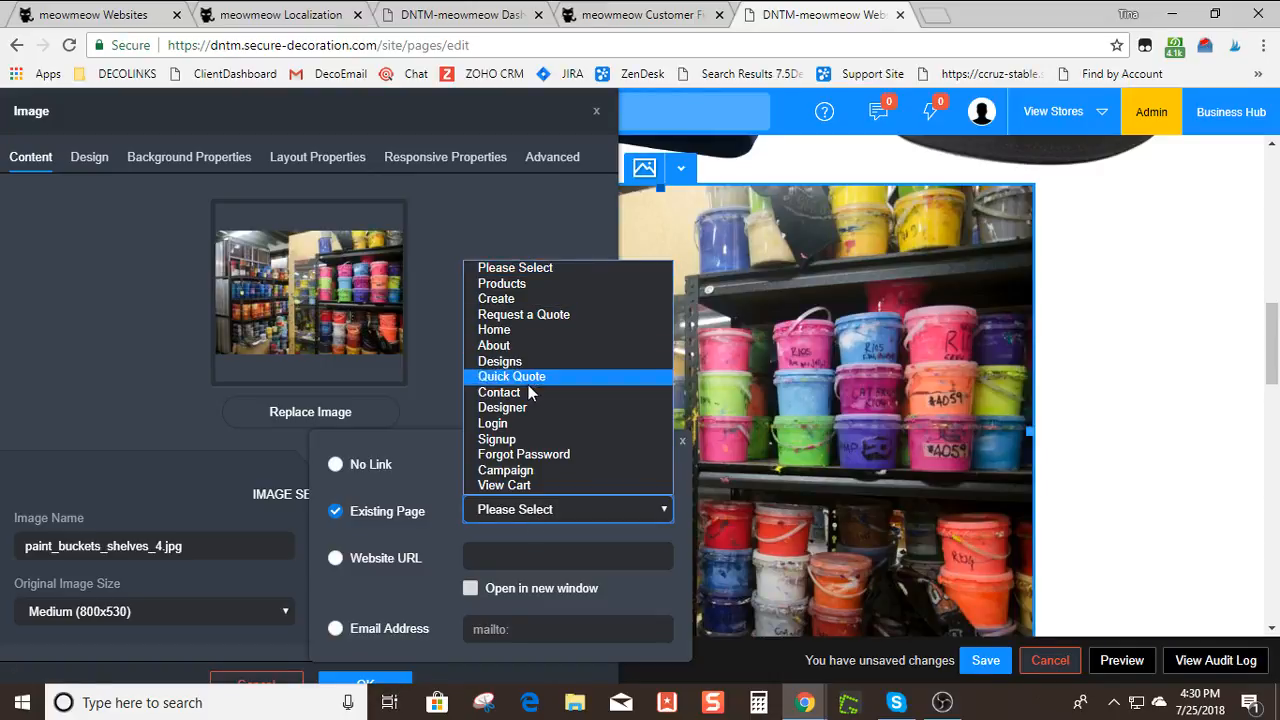
click(527, 511)
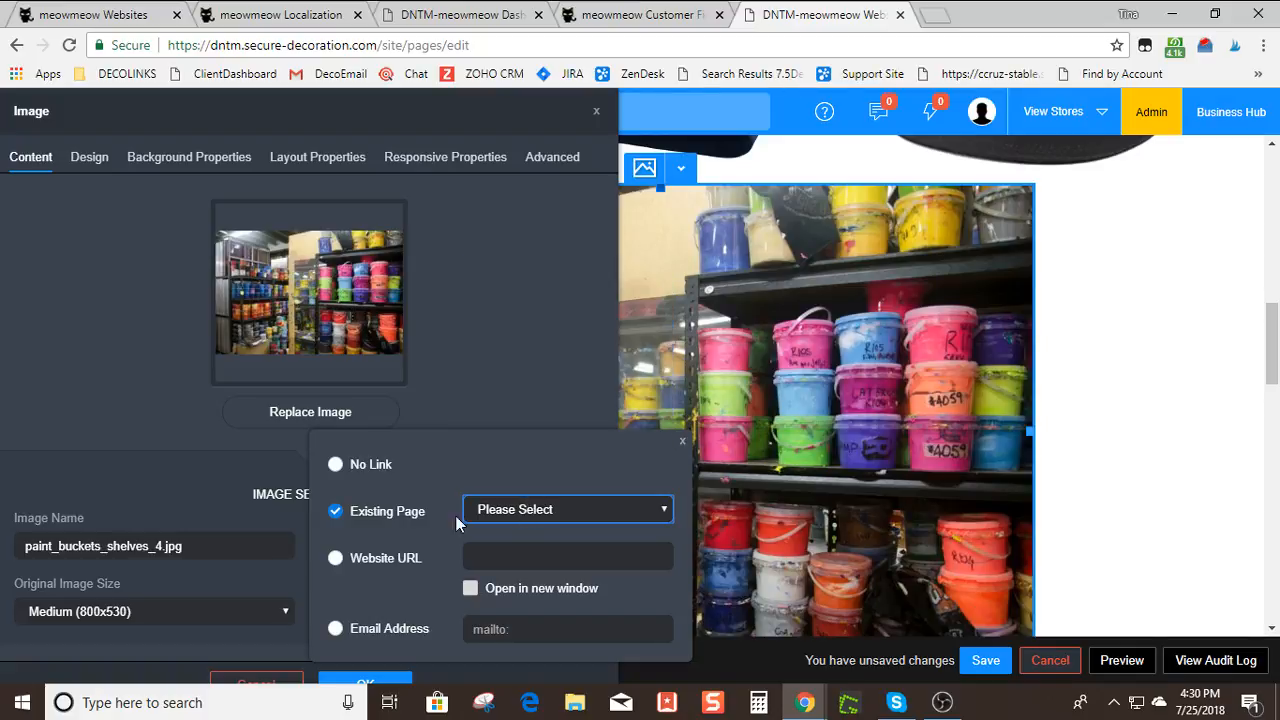
click(340, 562)
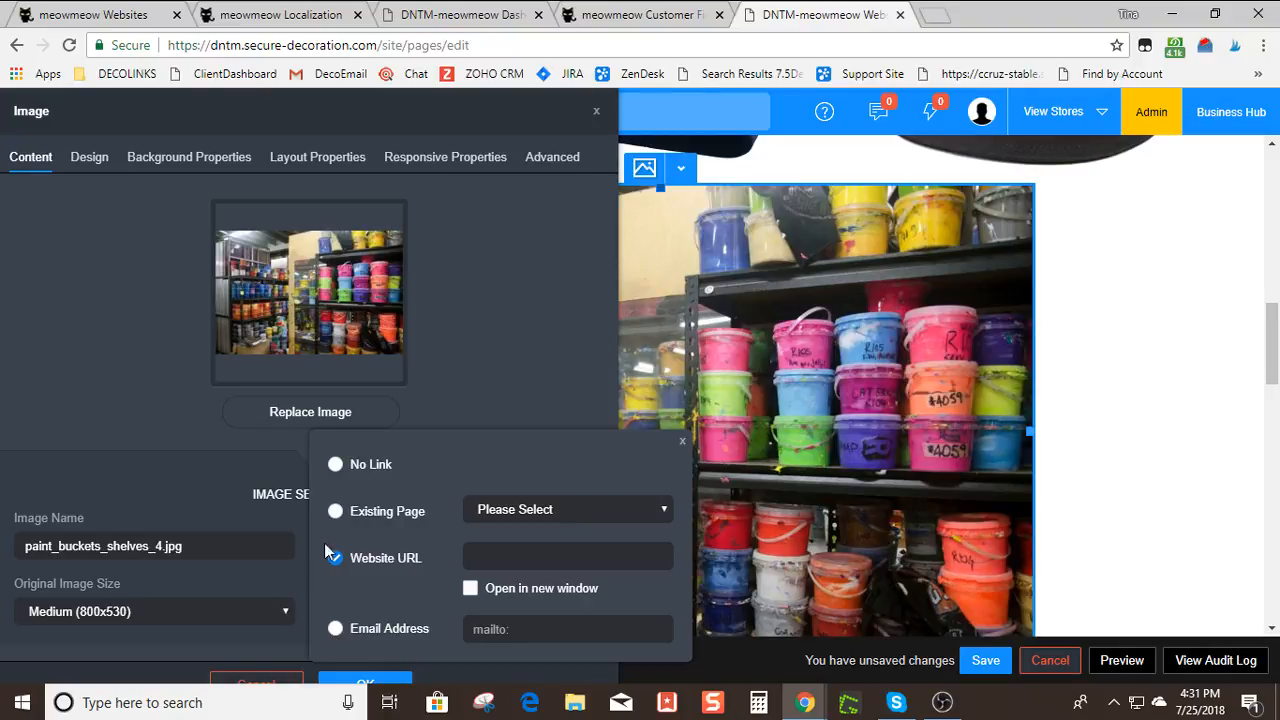
click(335, 468)
click(683, 444)
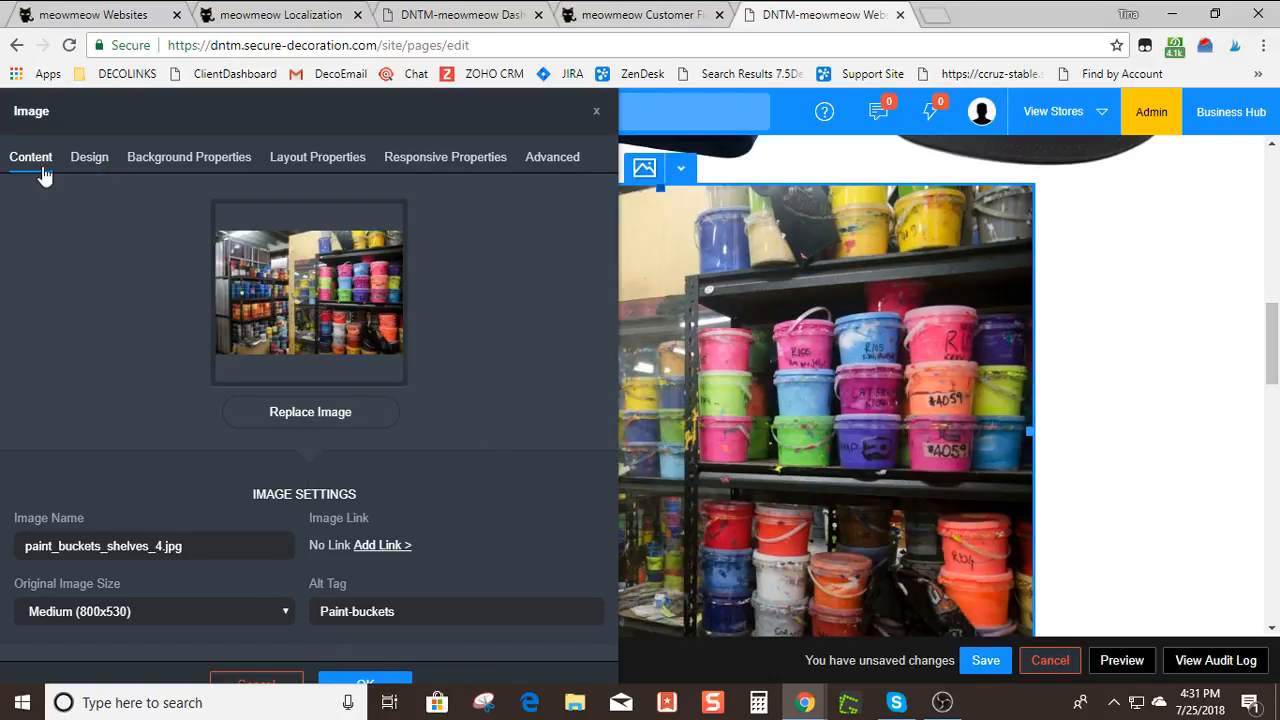
Set the paint buckets image's fitting to Use Image Size (stretch or shrink to fit) and close its settings
click(86, 165)
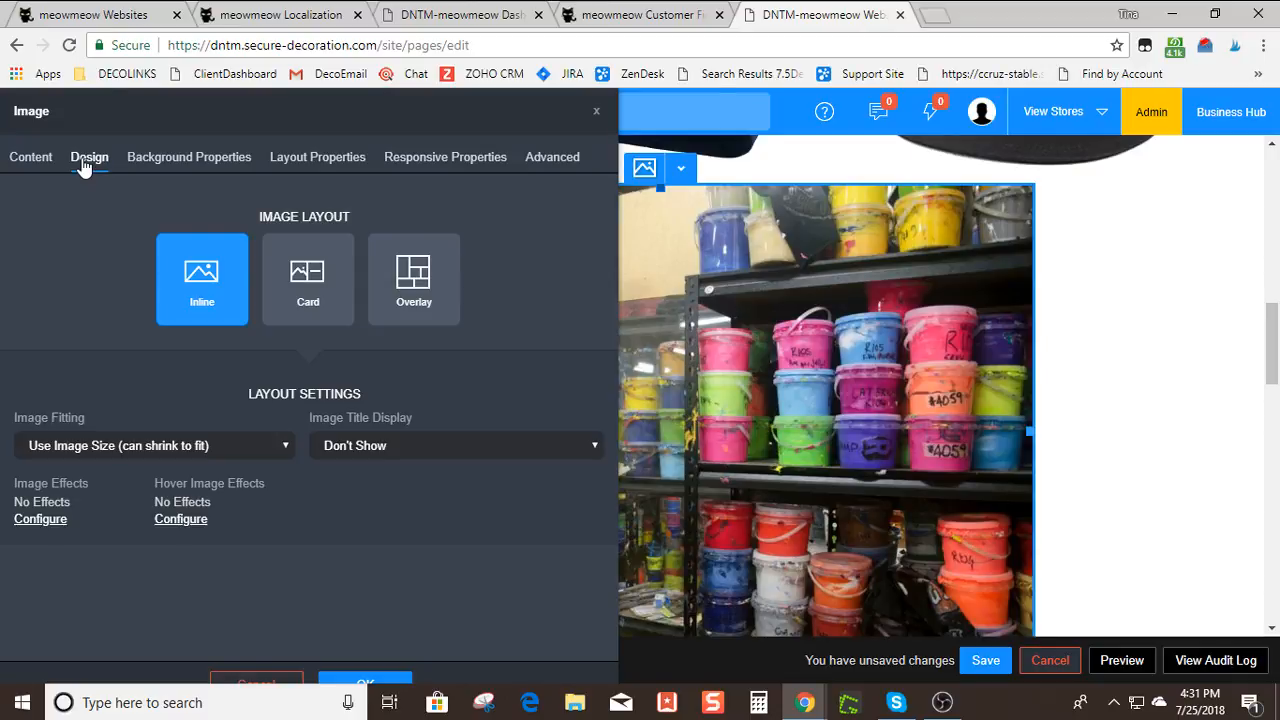
click(86, 447)
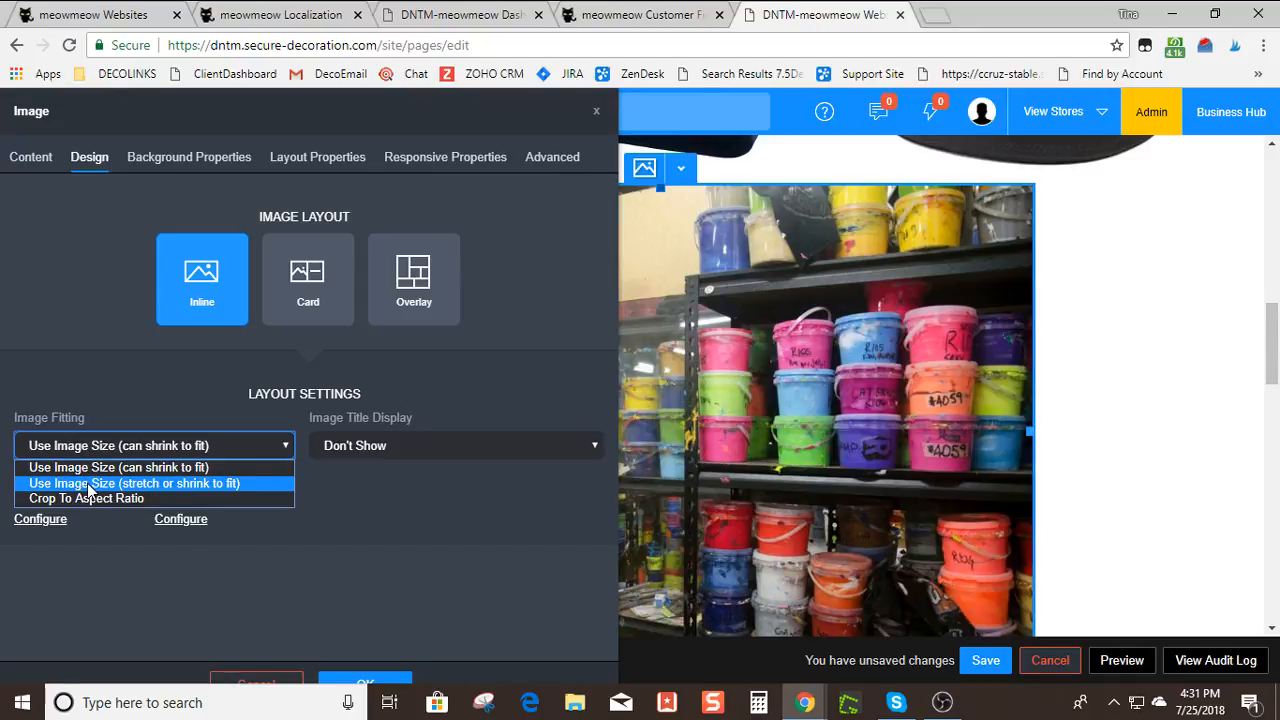
click(87, 483)
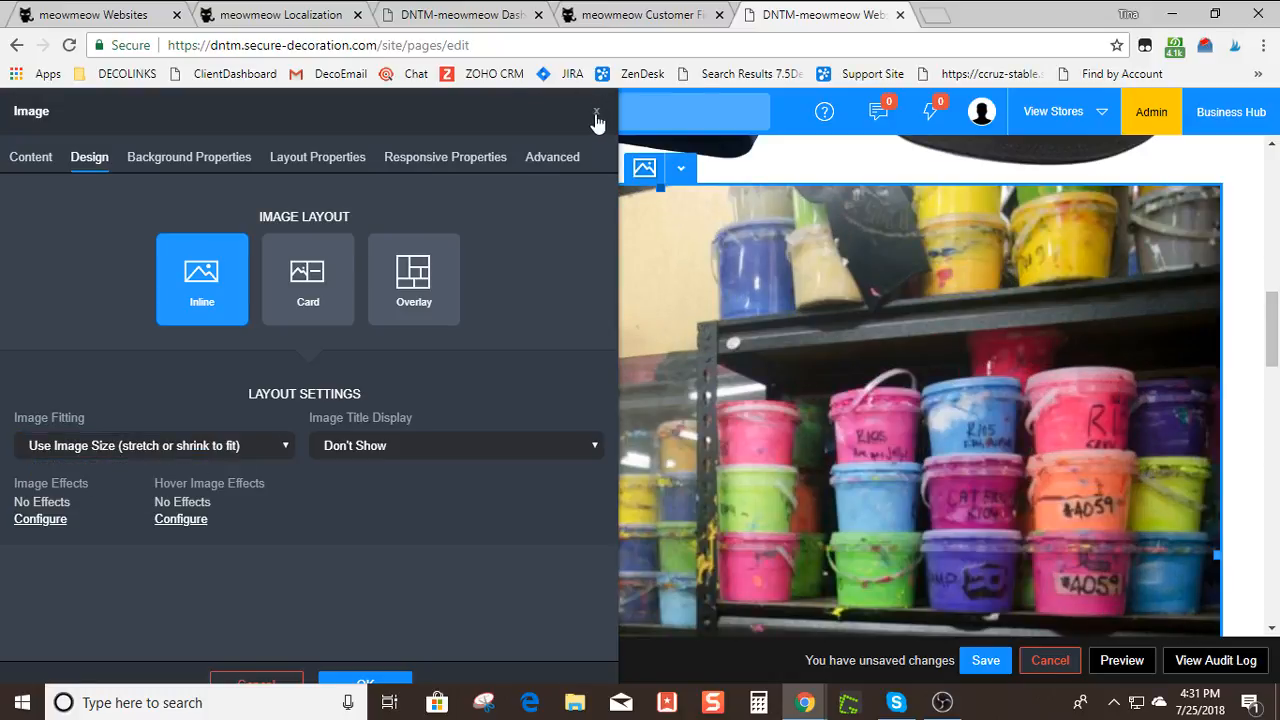
click(598, 114)
scroll(576, 447, down, 3)
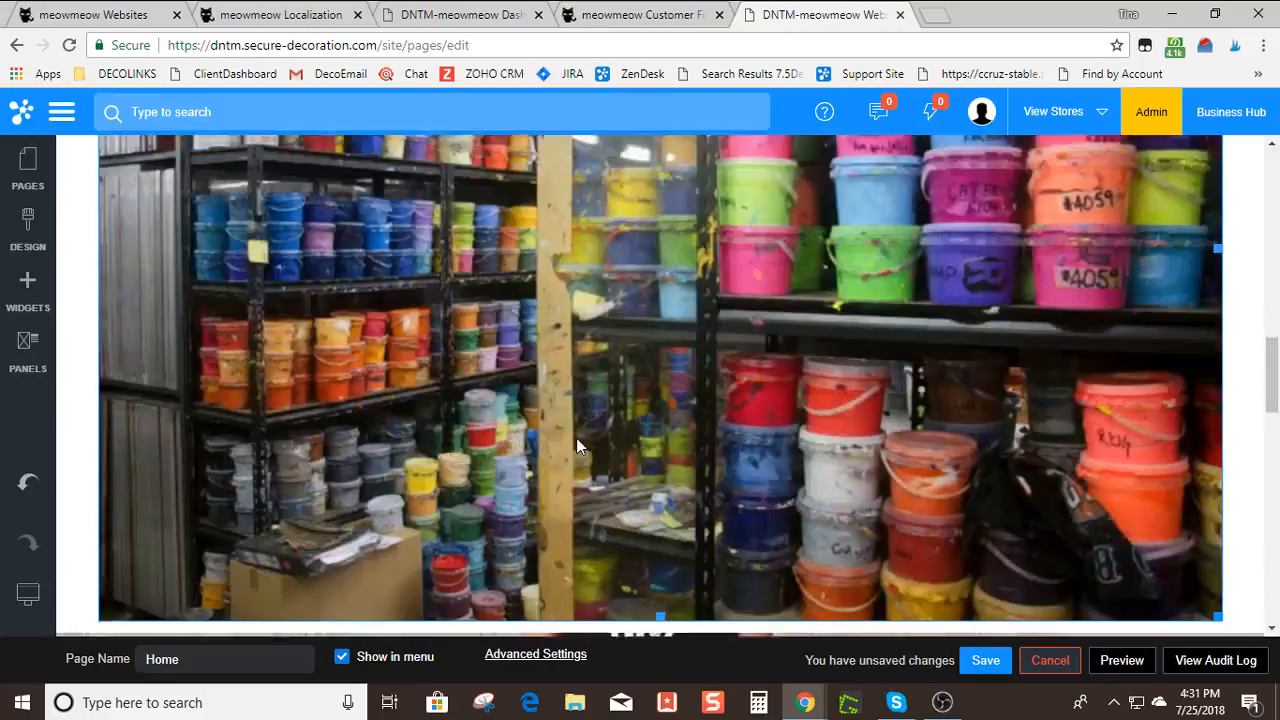
Reopen the paint buckets image's settings and show its design options
scroll(576, 438, up, 3)
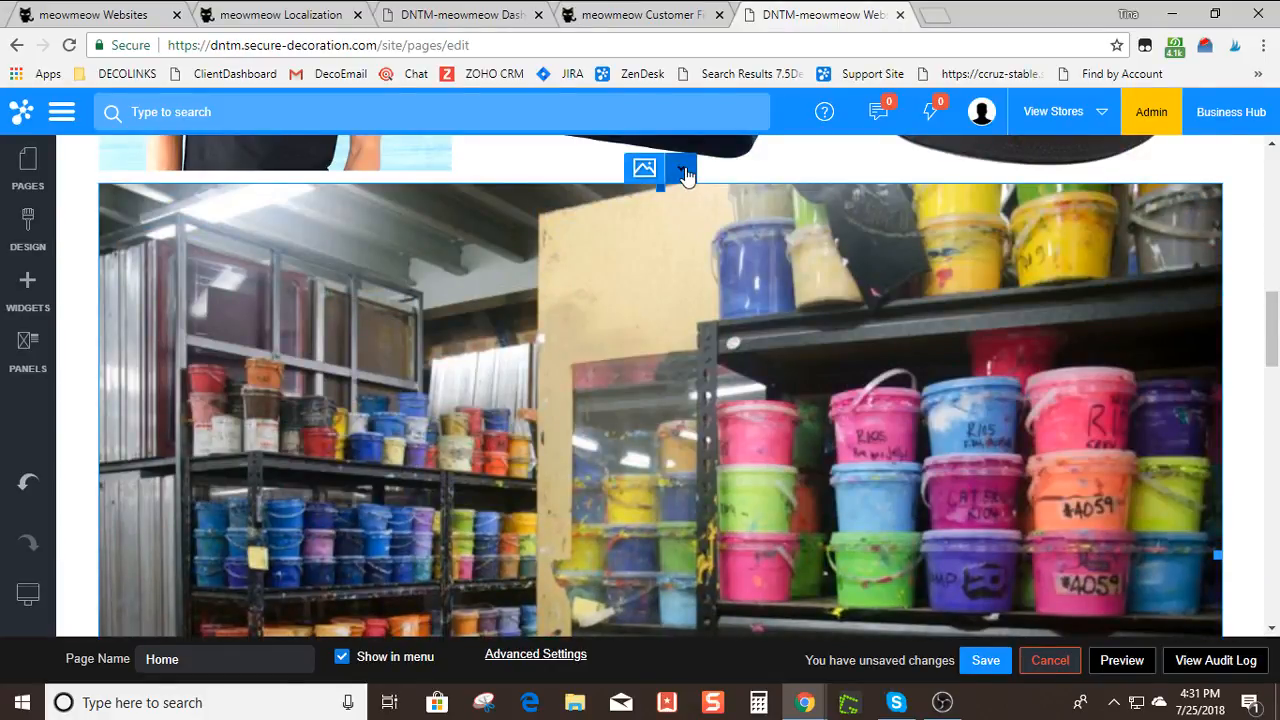
click(683, 170)
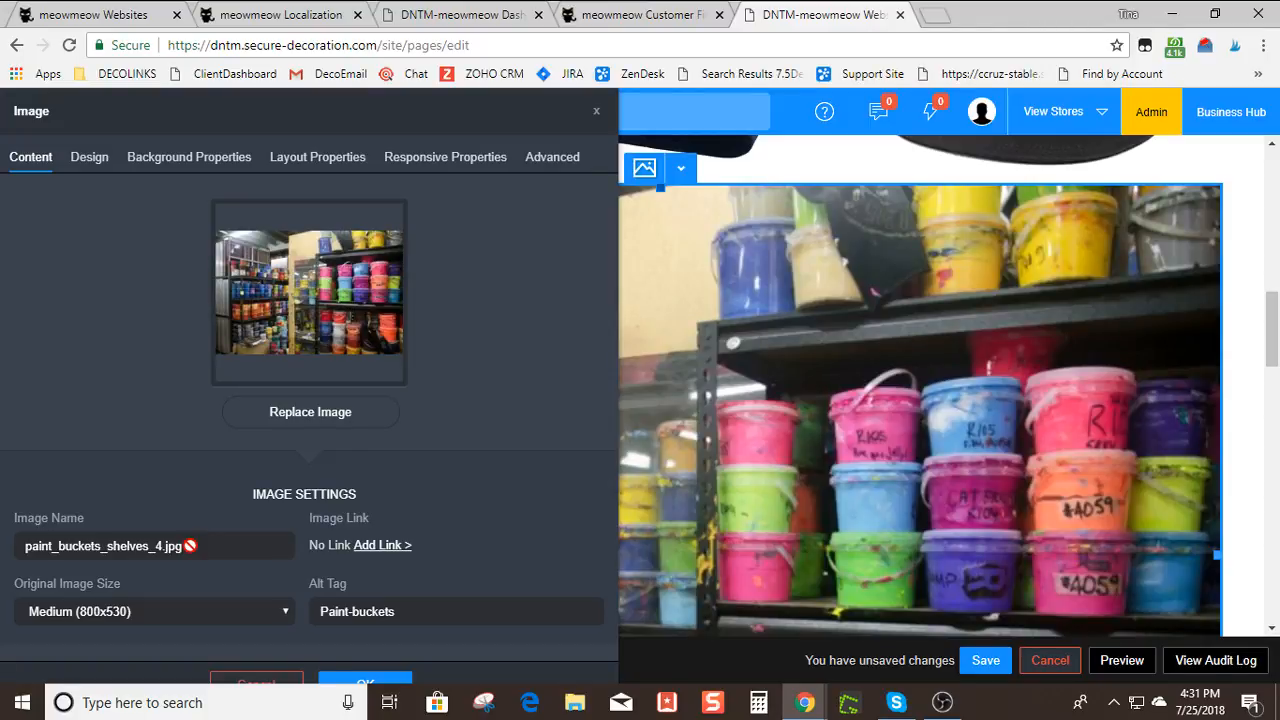
click(89, 157)
Try cropping the paint buckets image to the 1:1 (Square), 1.6180:1 (golden ratio) and 16:9 (widescreen) aspect ratios
click(145, 445)
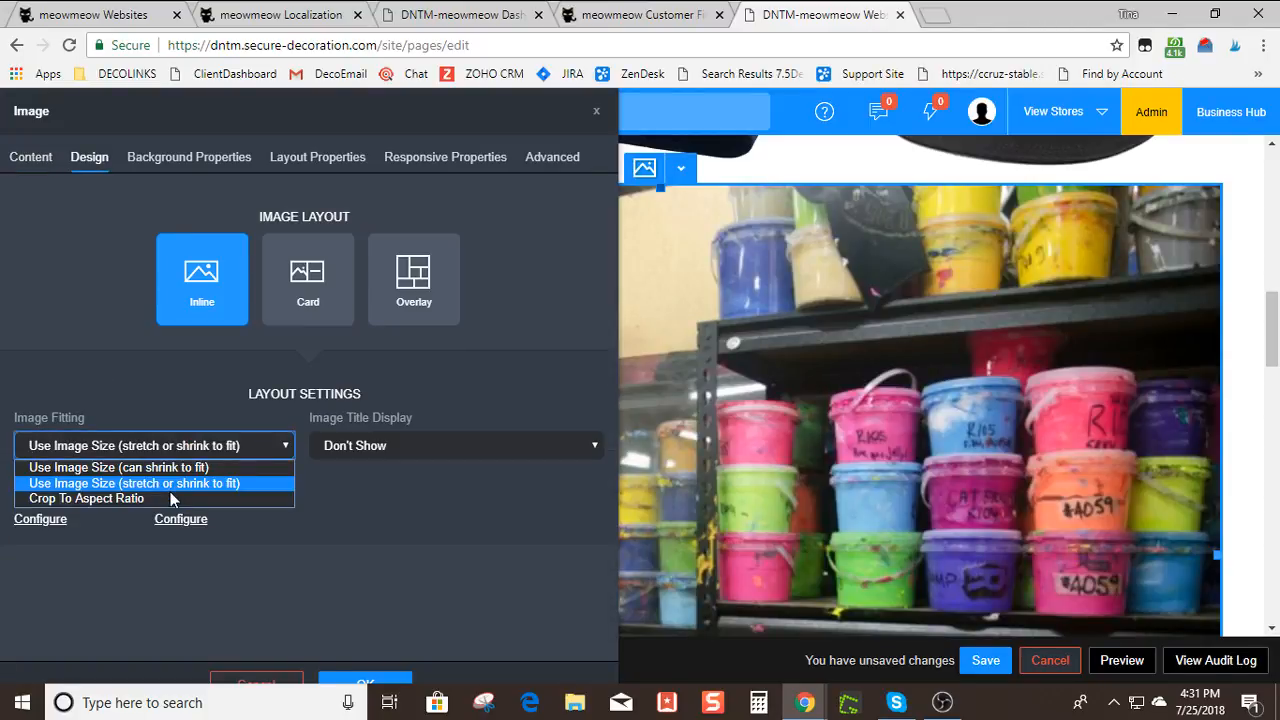
click(173, 498)
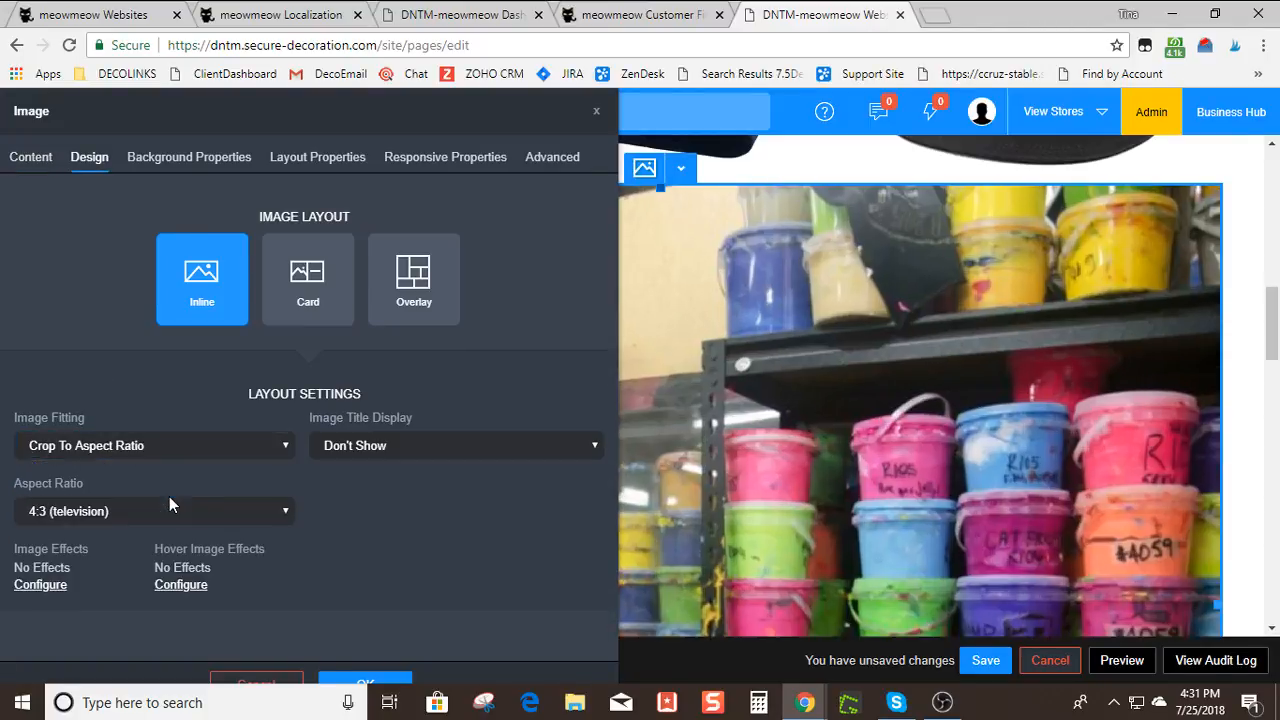
click(287, 513)
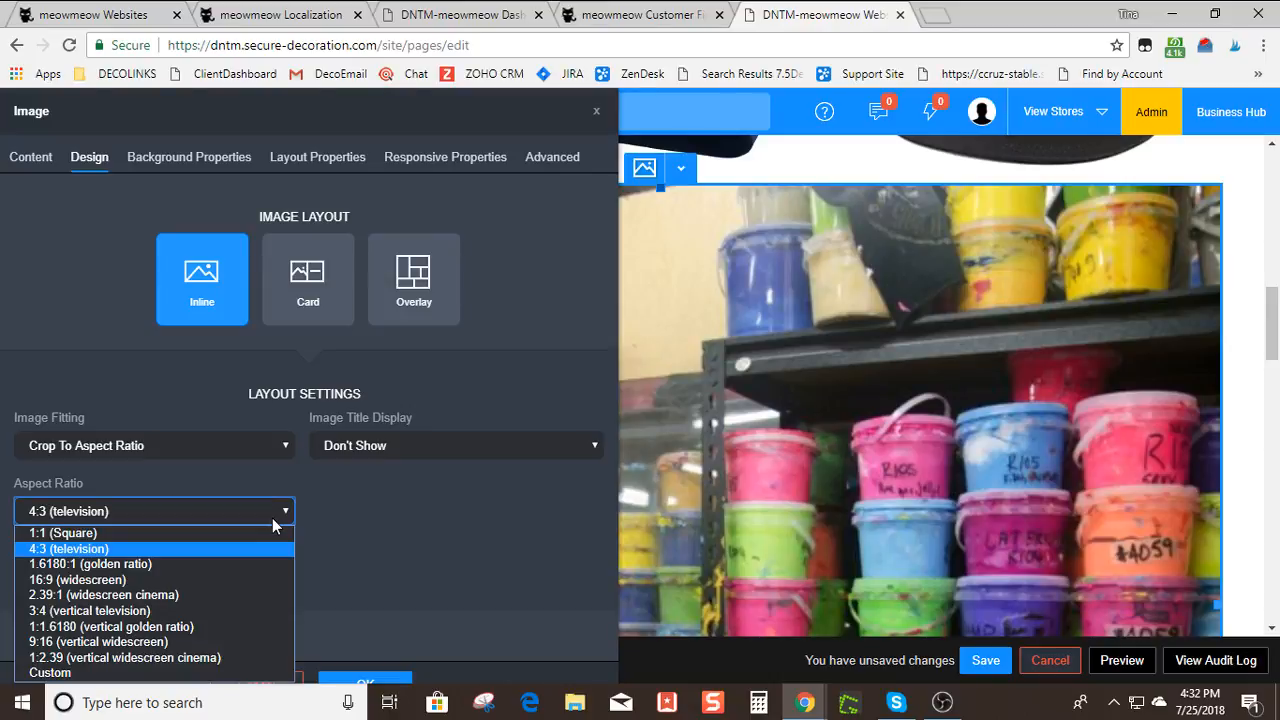
click(232, 533)
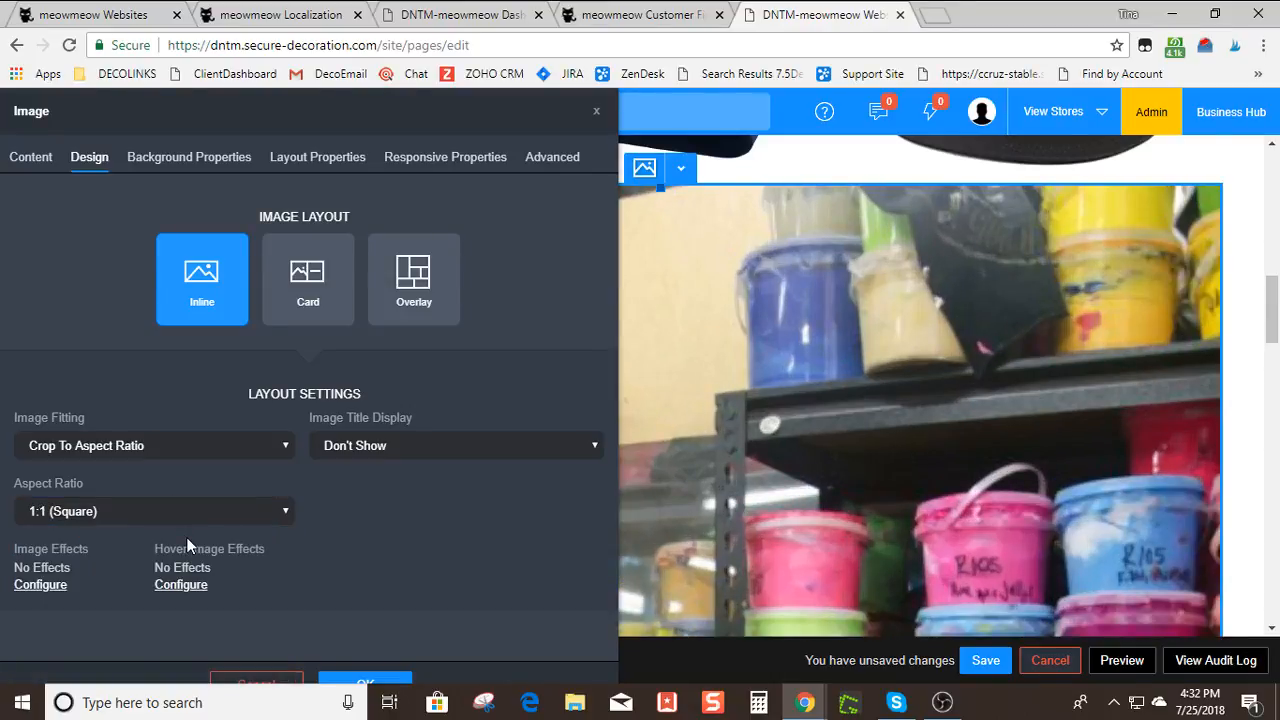
click(186, 518)
click(133, 566)
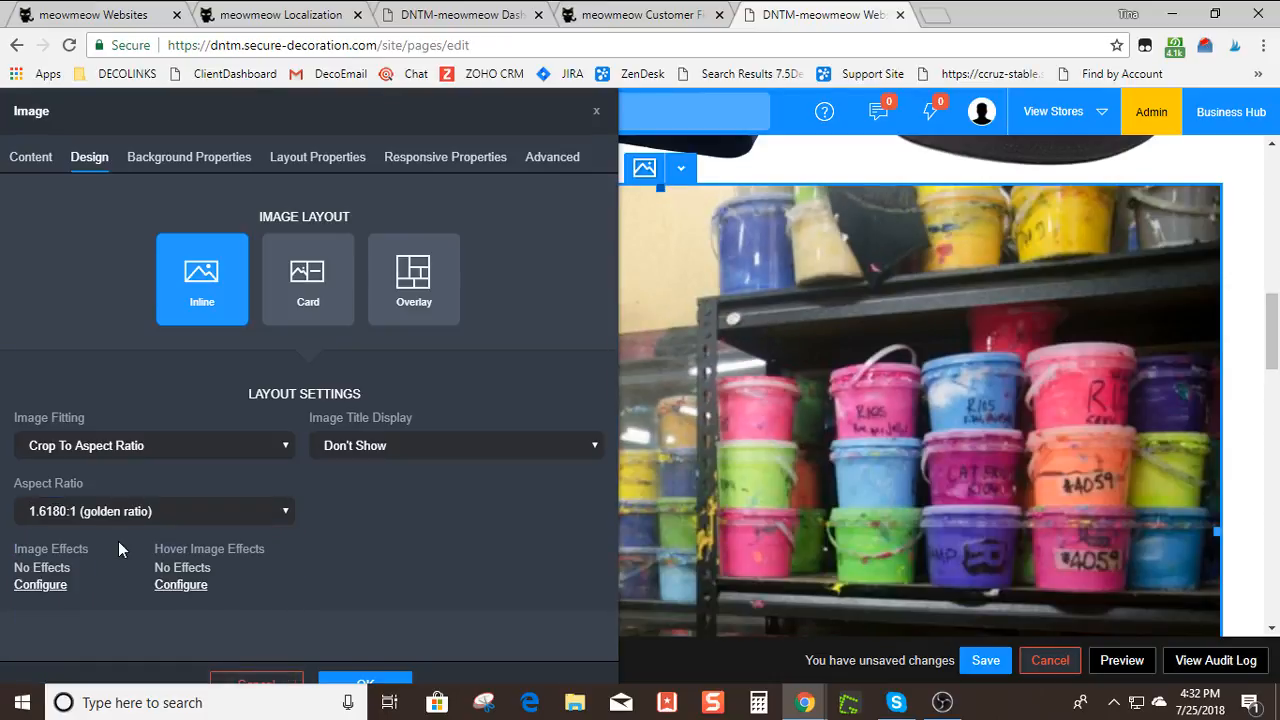
click(188, 510)
click(133, 581)
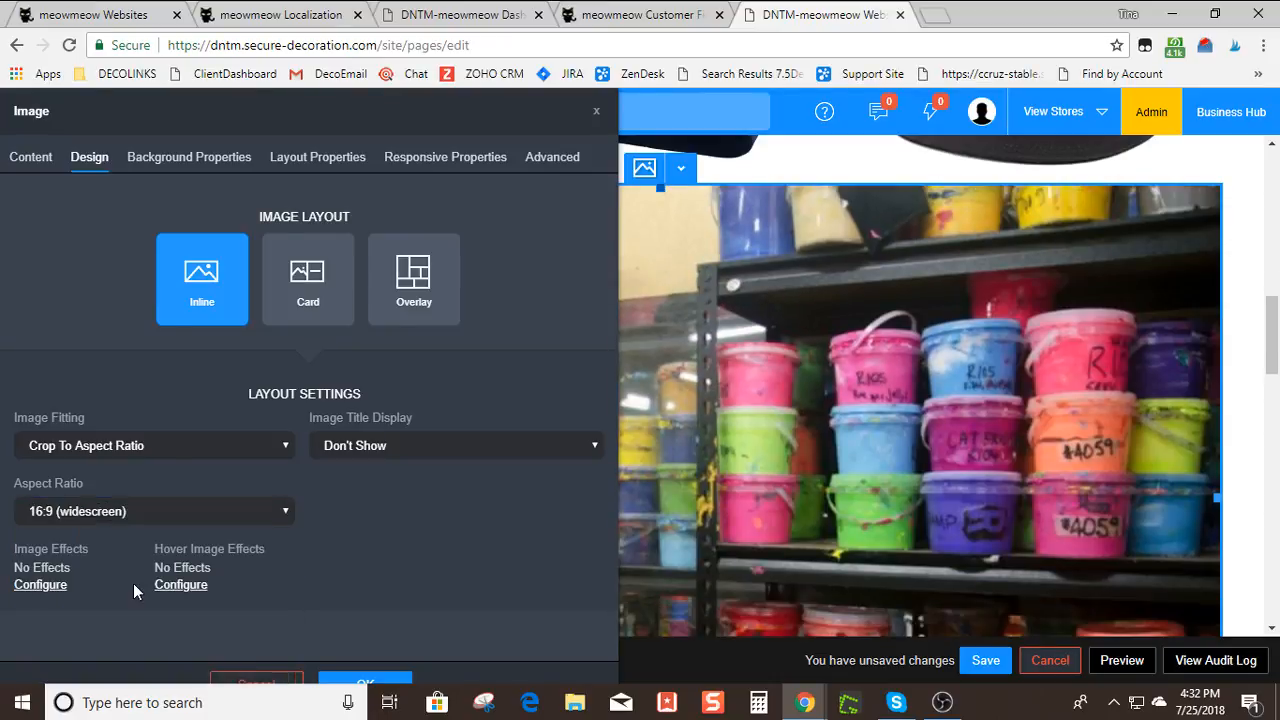
Set the image fitting to Use Image Size (can shrink to fit) and the title display to Show on Image
click(162, 443)
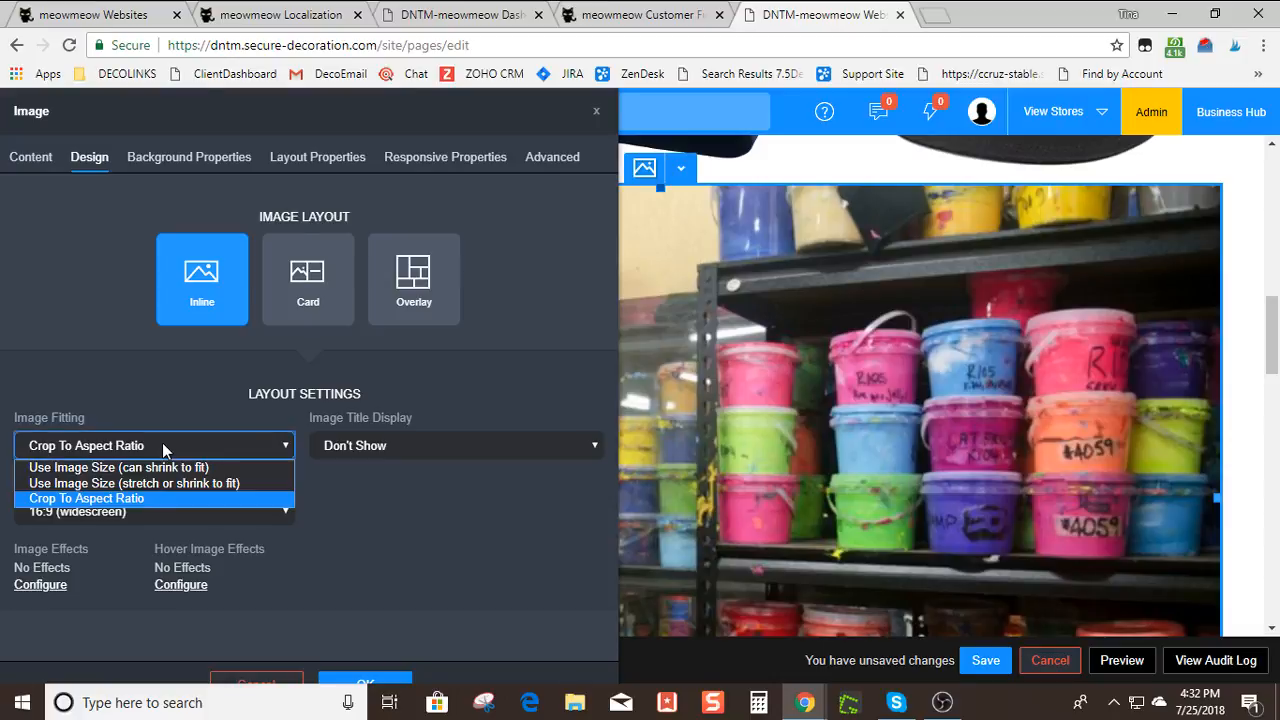
click(176, 468)
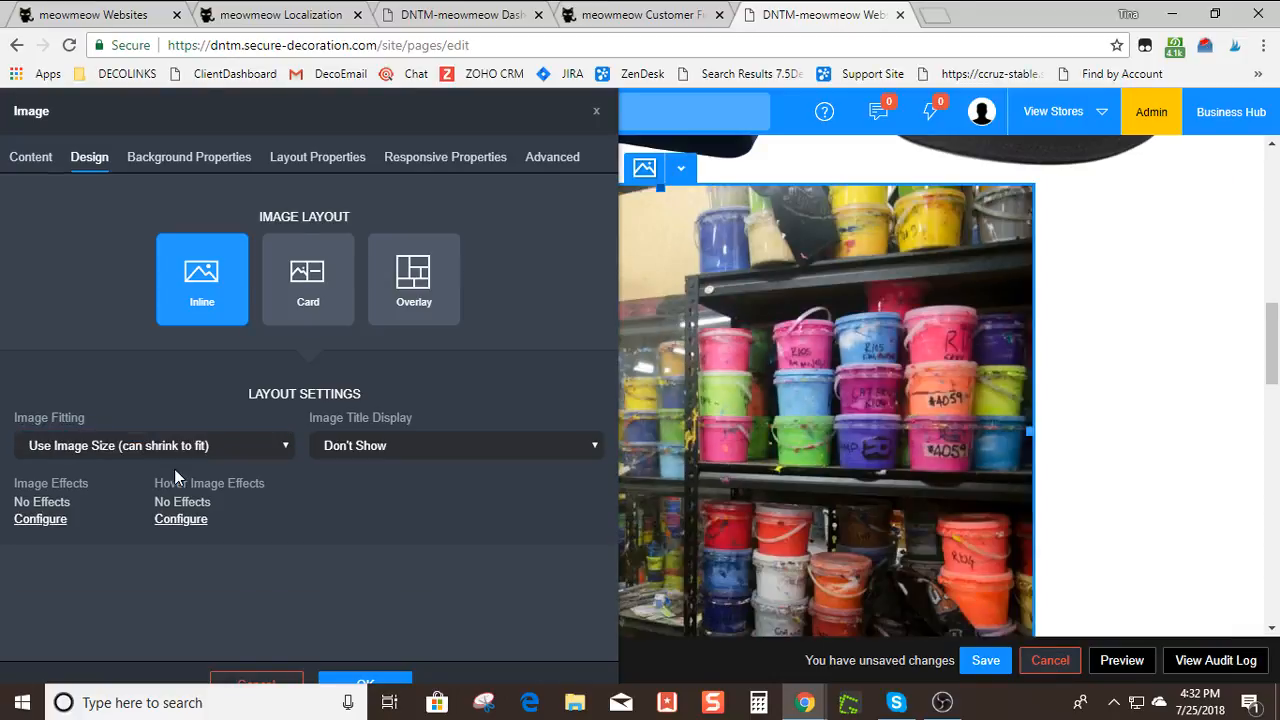
click(340, 444)
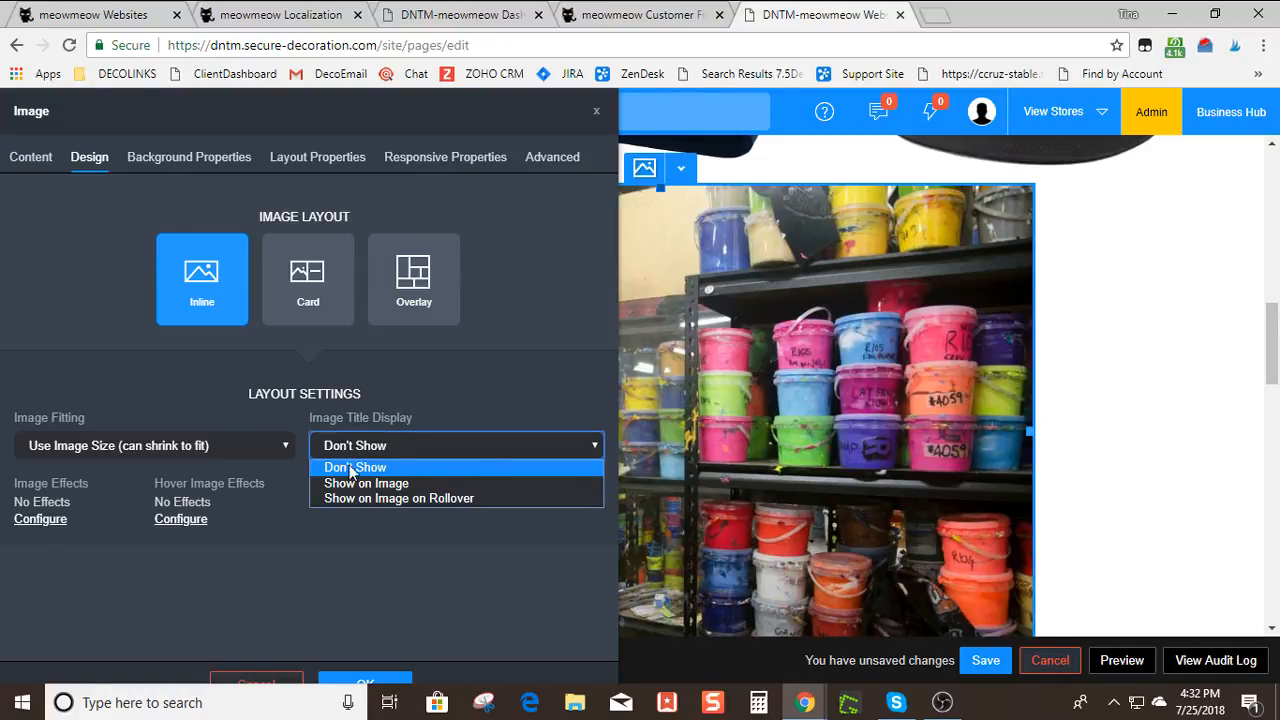
click(360, 485)
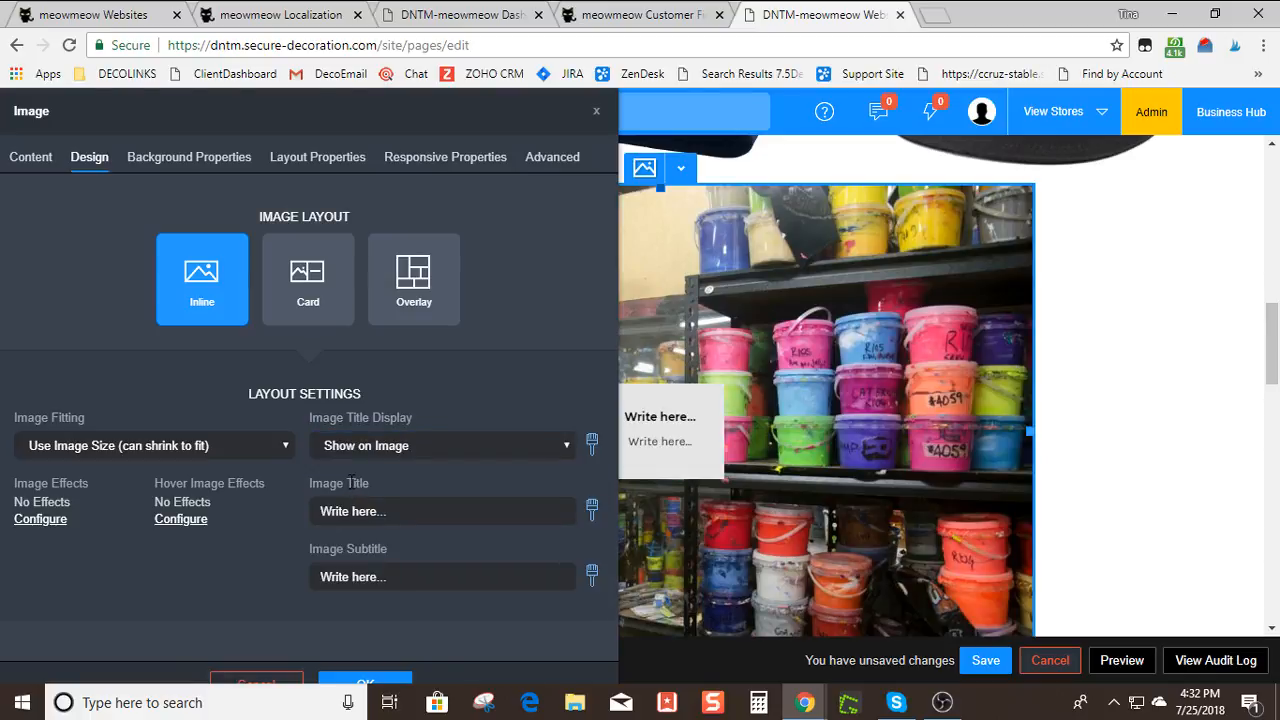
Replace the placeholder image title with "Check out all of our colorful products!!"
click(408, 510)
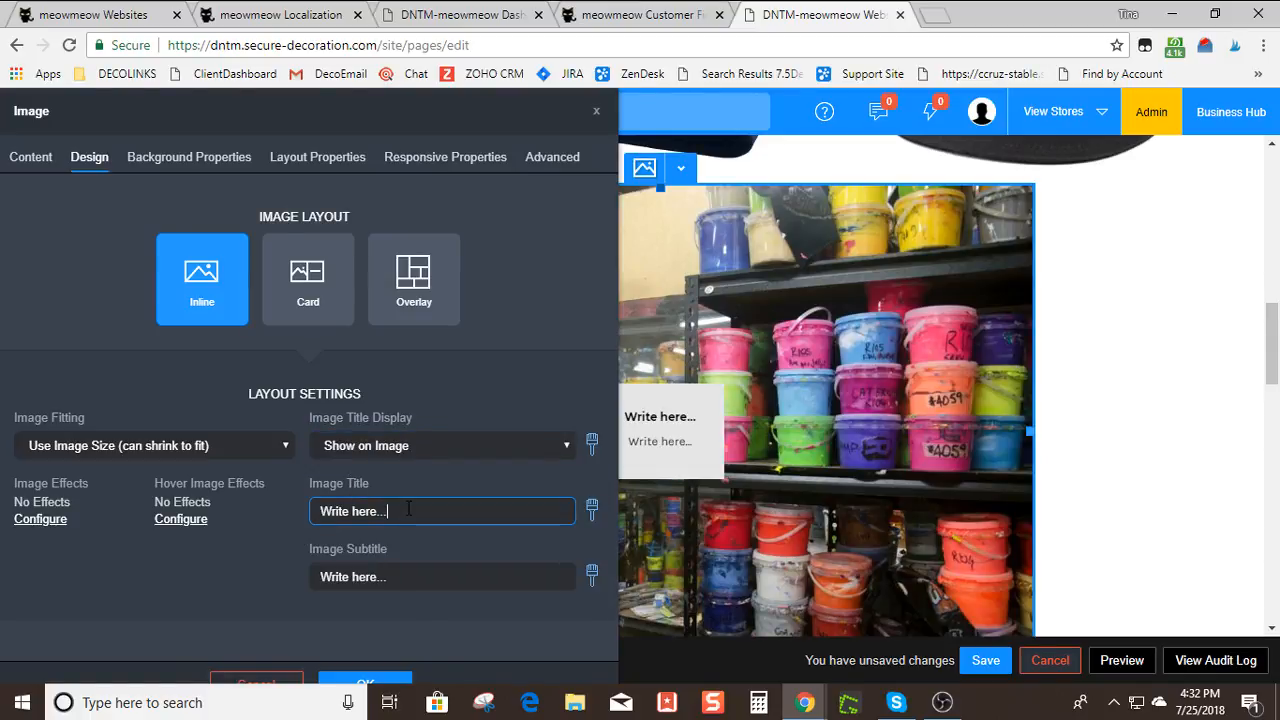
key(ctrl+a)
key(BackSpace)
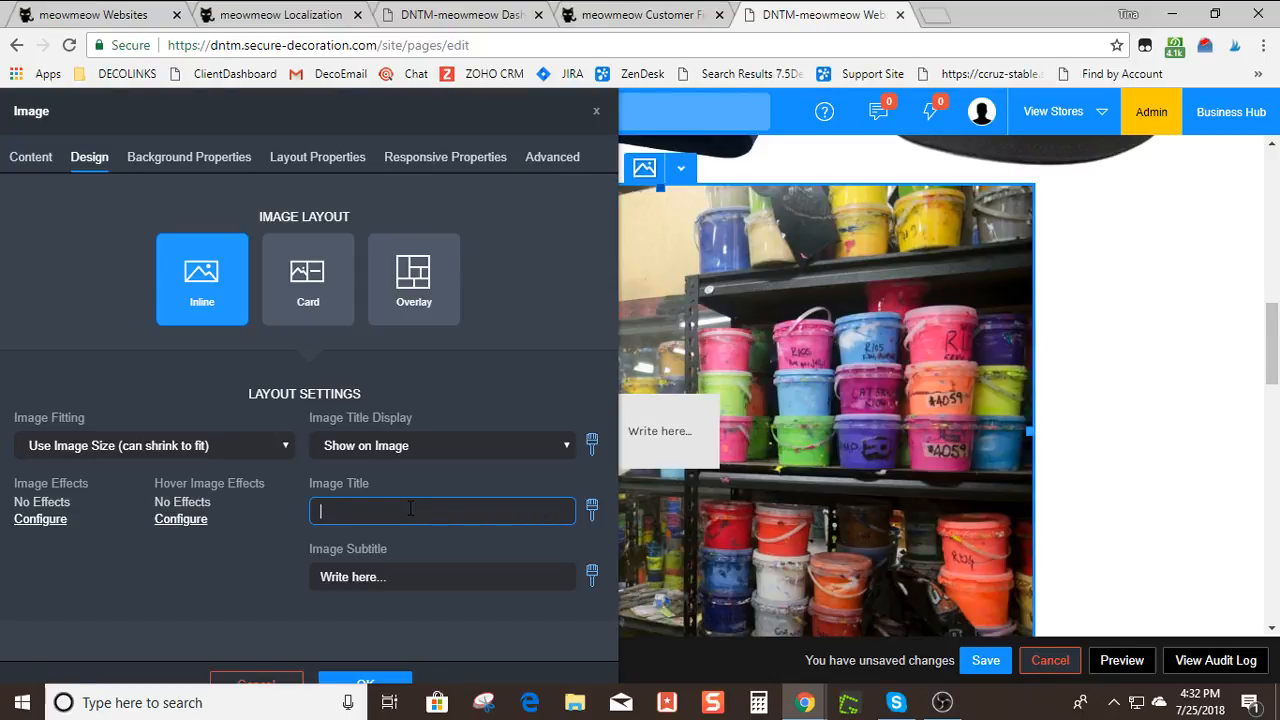
text(Check )
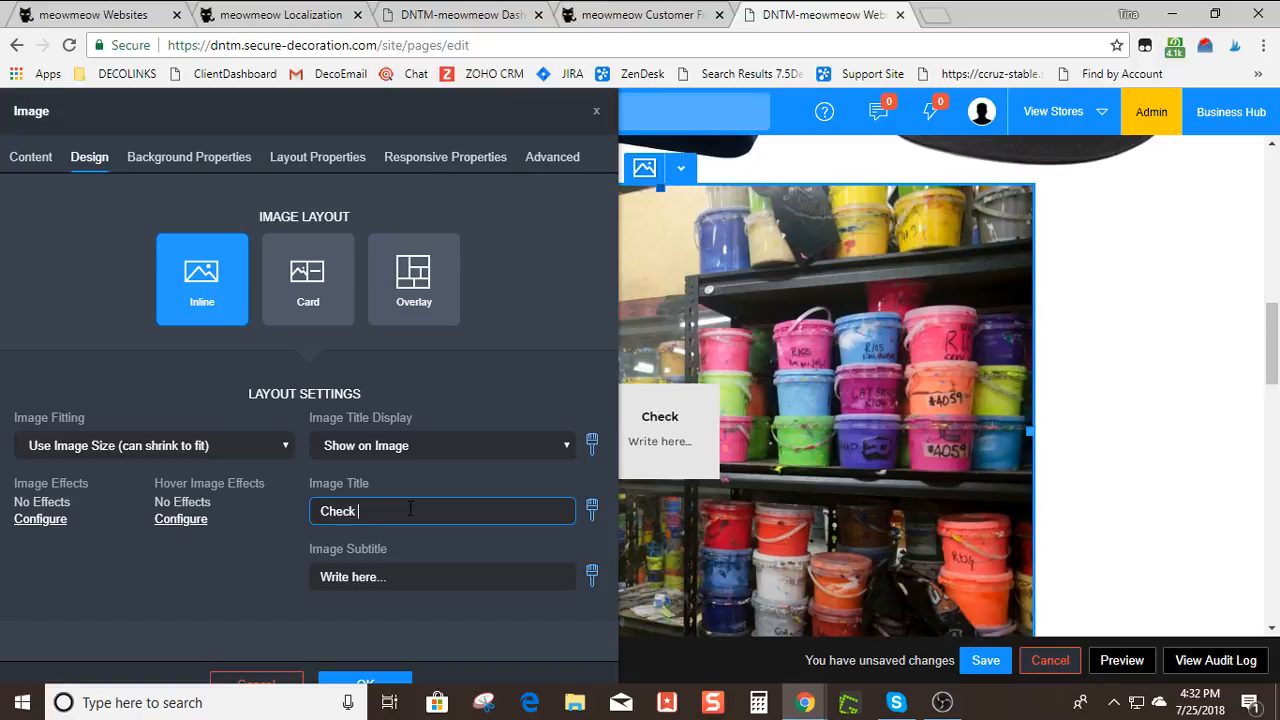
text(out all of c)
text(ou)
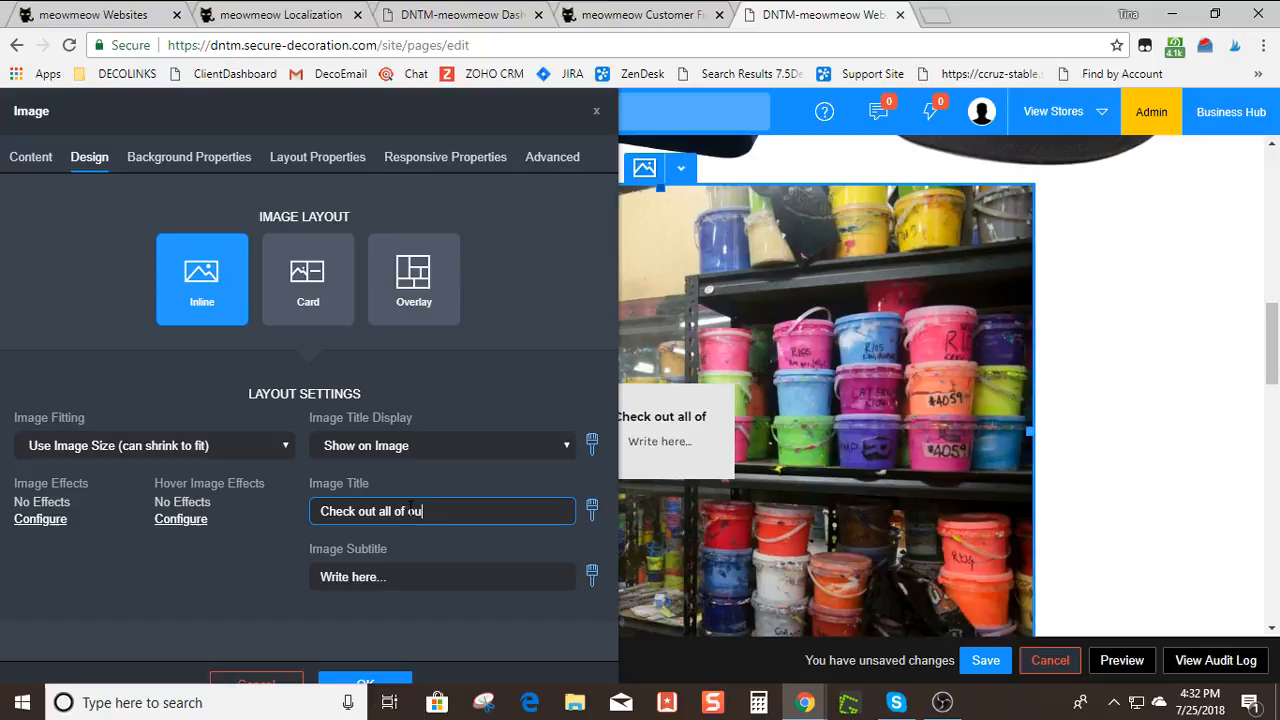
text(r colorf)
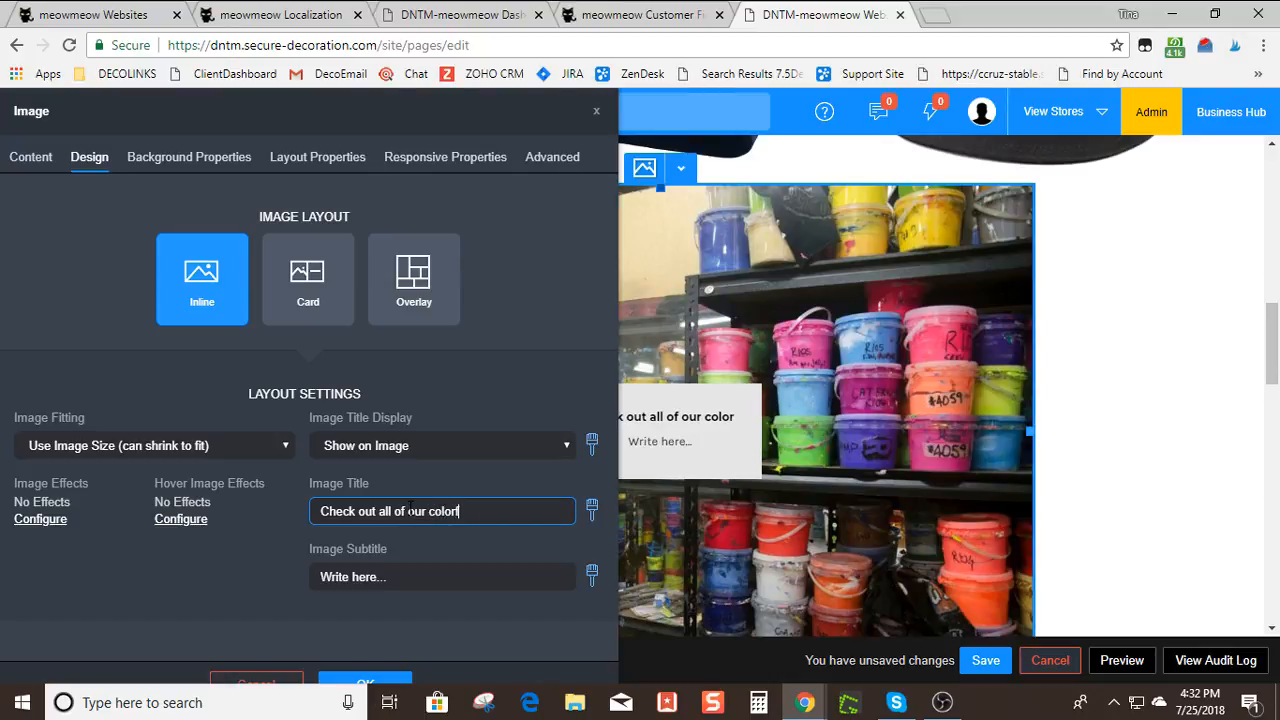
text(ul produ)
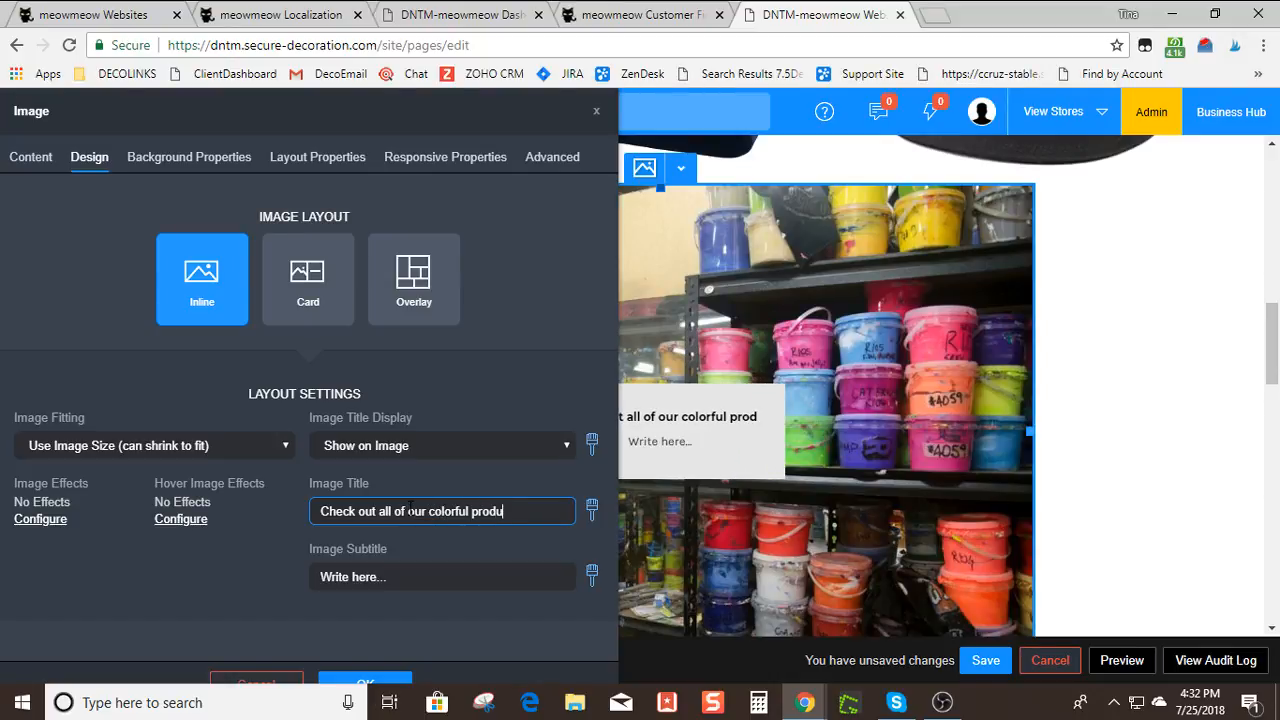
text(cts)
text(!!)
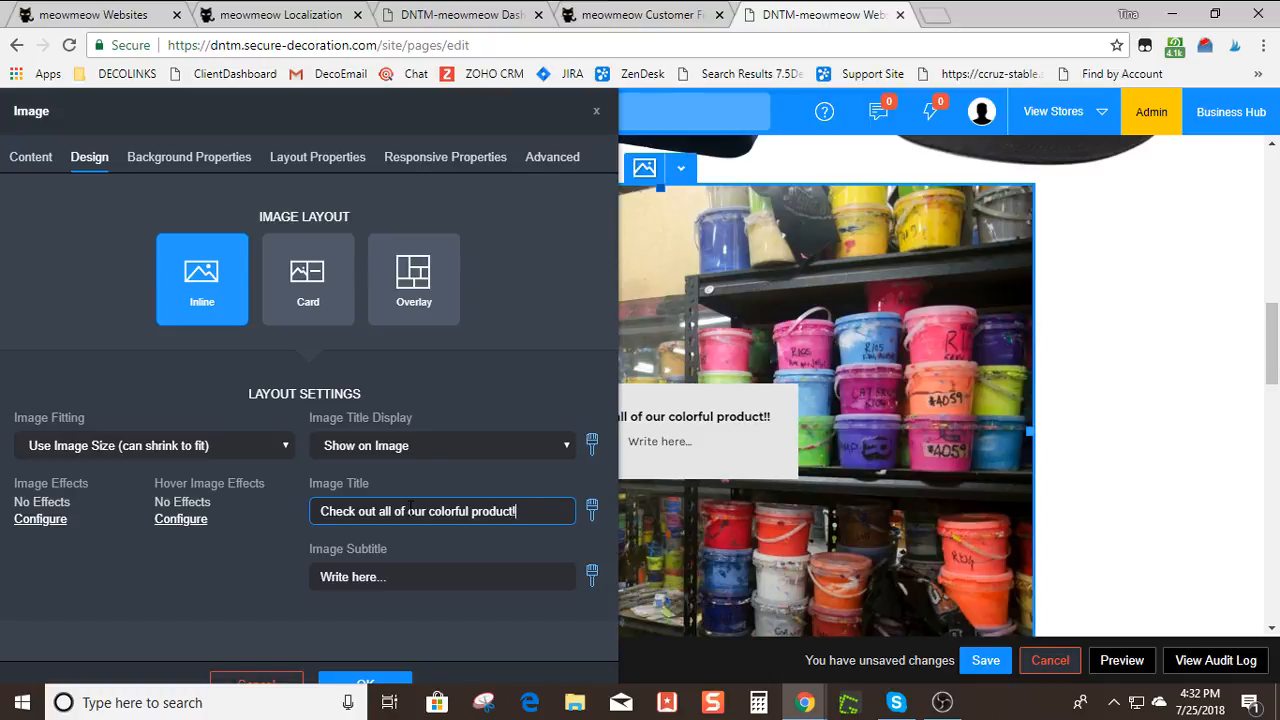
key(BackSpace)
key(BackSpace)
text(s!!)
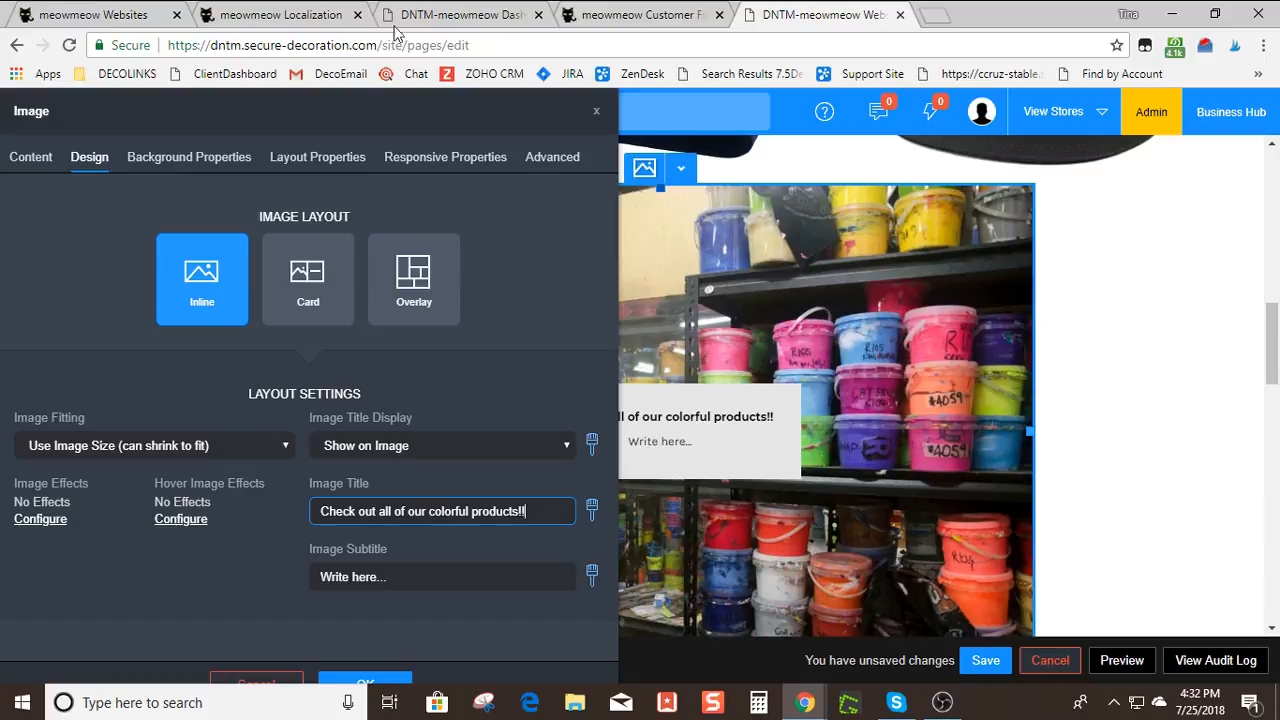
Move the settings window aside to uncover the title, open the image title's text styling and view the available fonts
drag(463, 106, 283, 78)
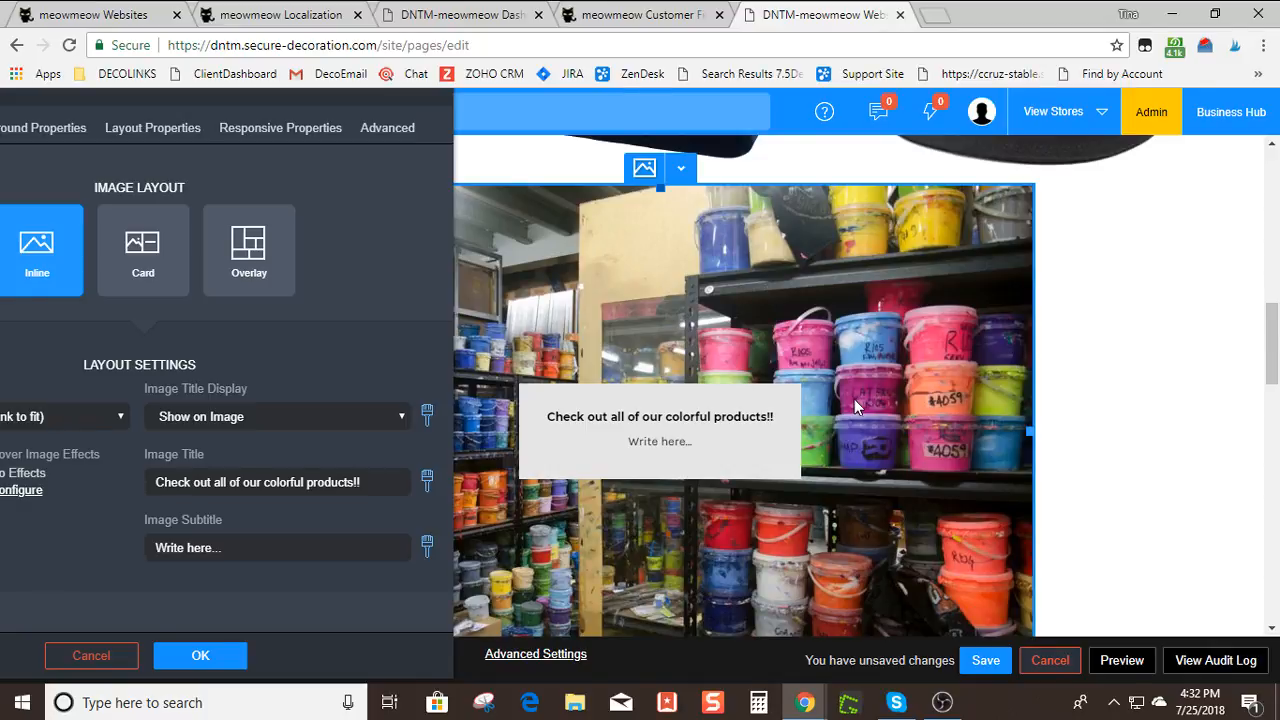
click(427, 482)
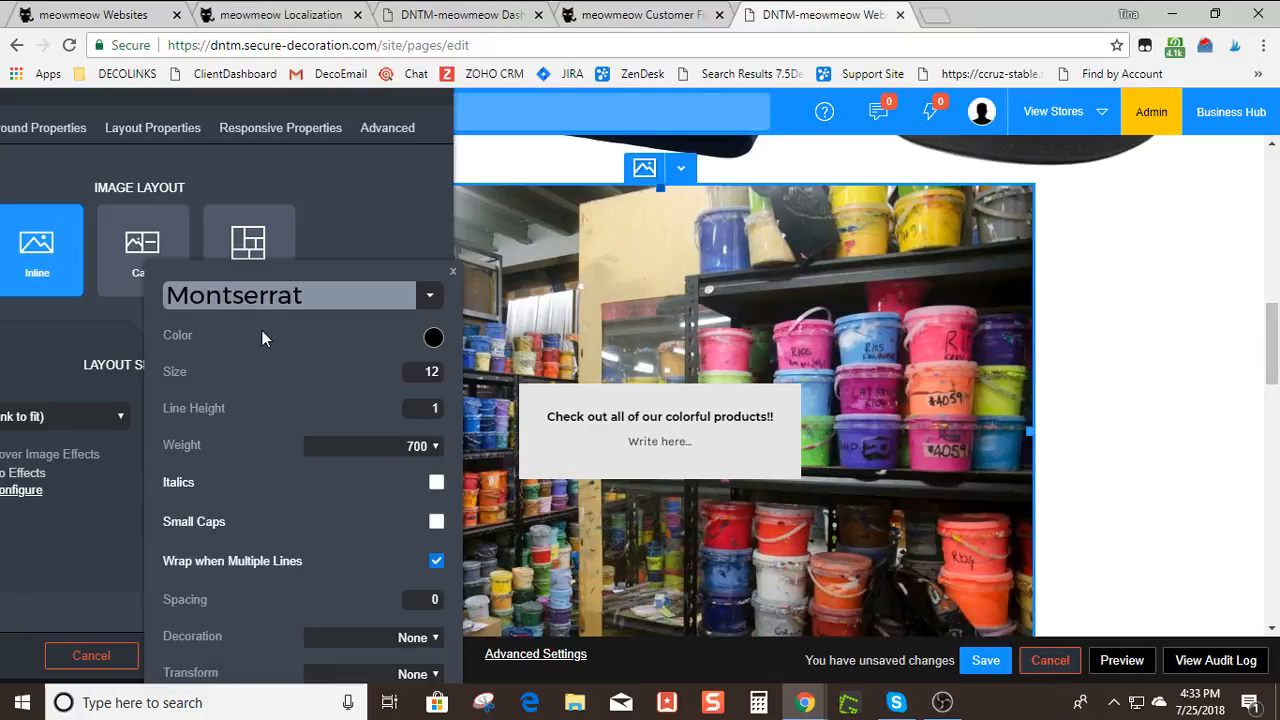
click(431, 300)
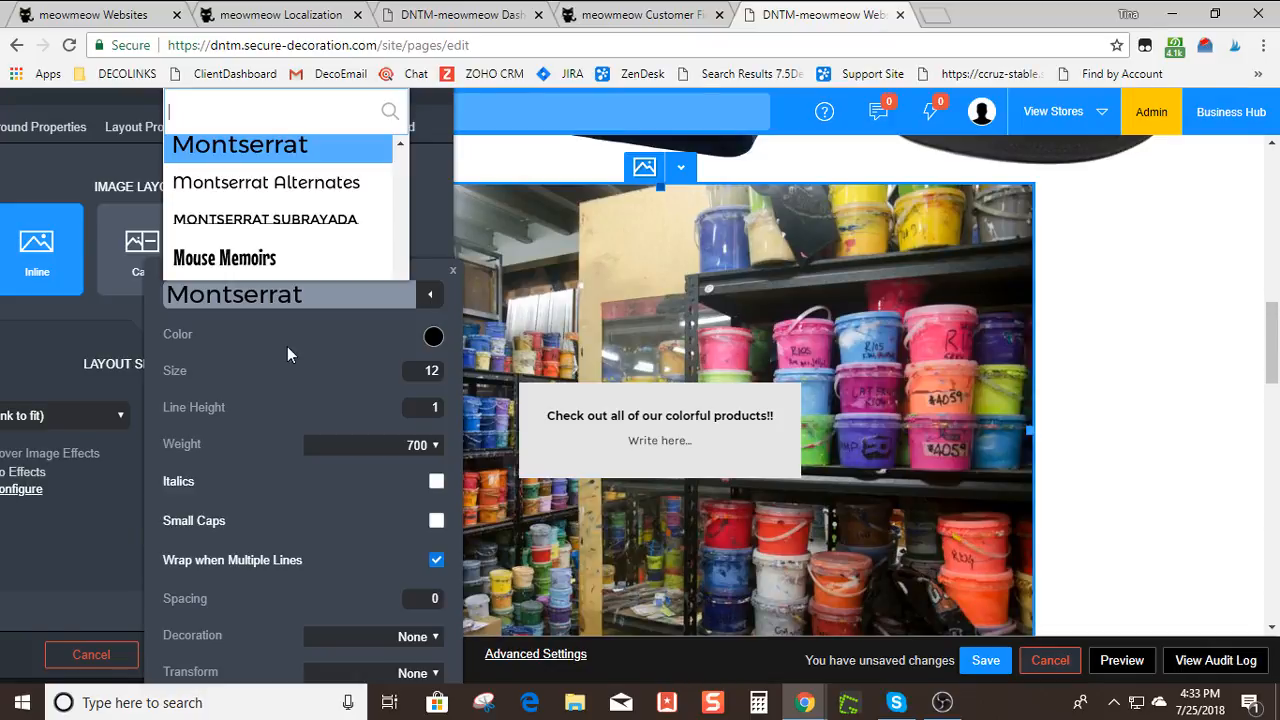
Try LightSkyBlue, DarkMagenta and Indigo as the image title's colour and return it to Black
click(433, 338)
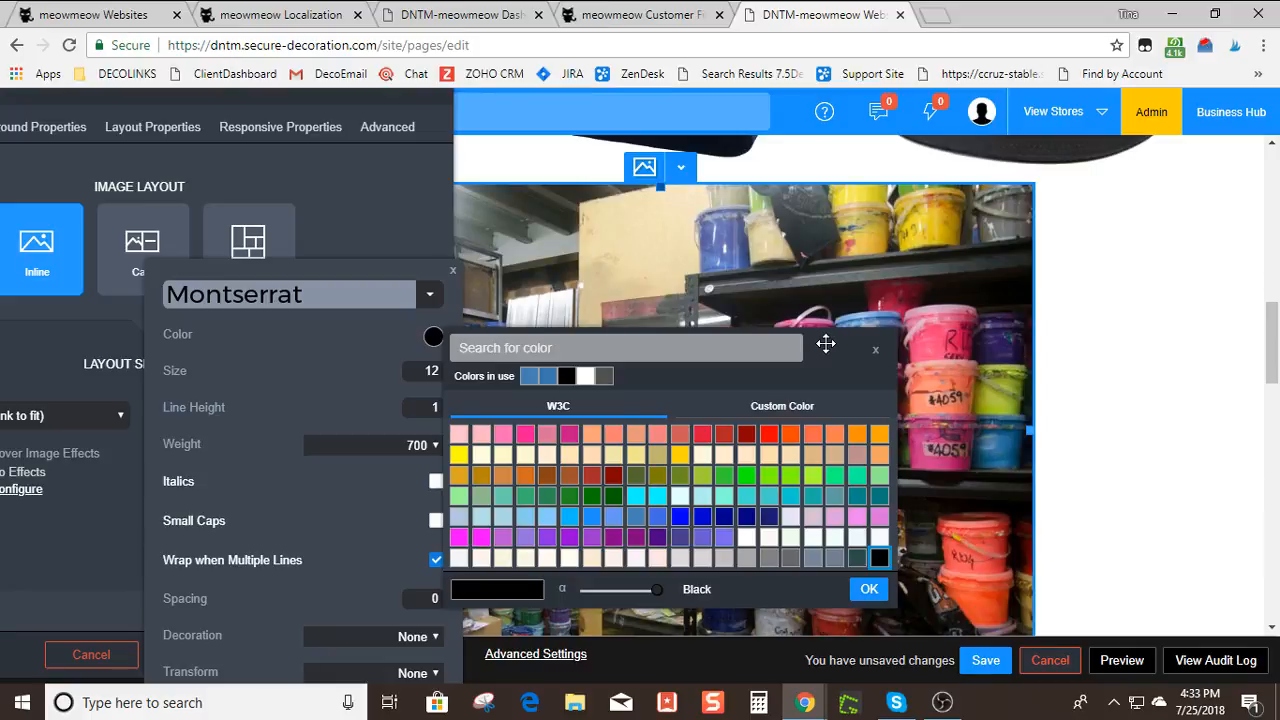
drag(826, 343, 341, 314)
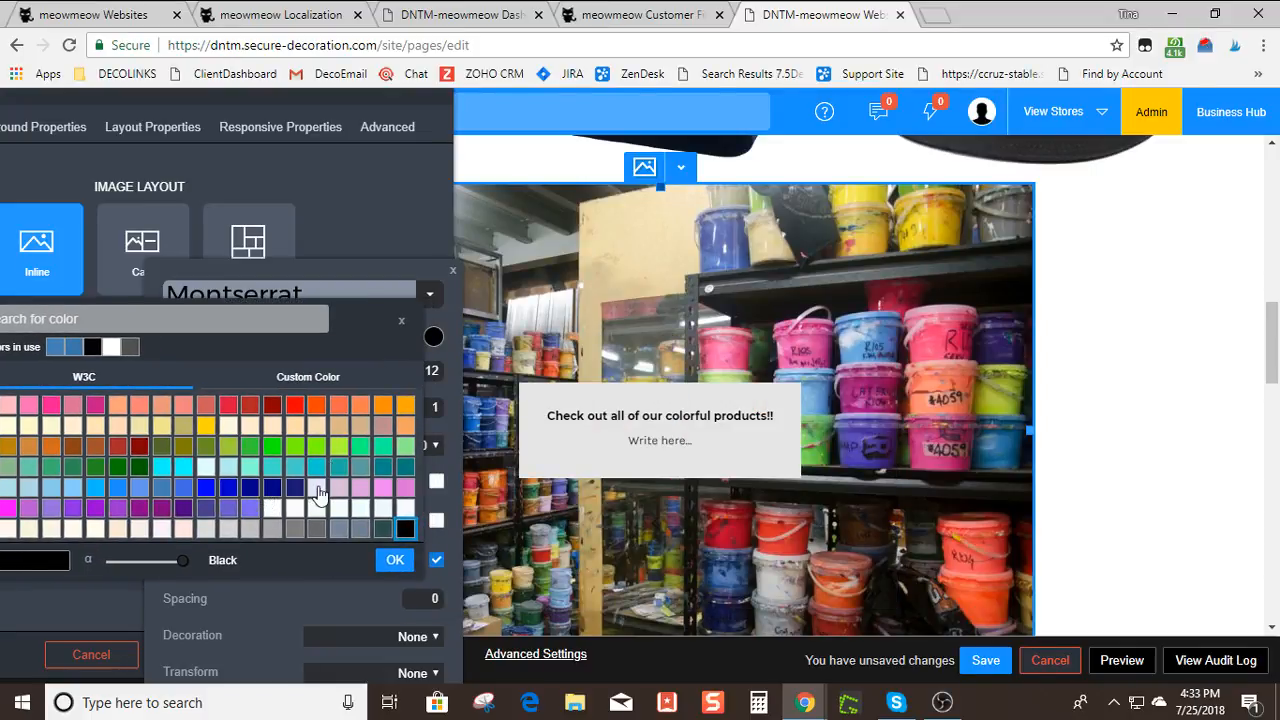
click(73, 487)
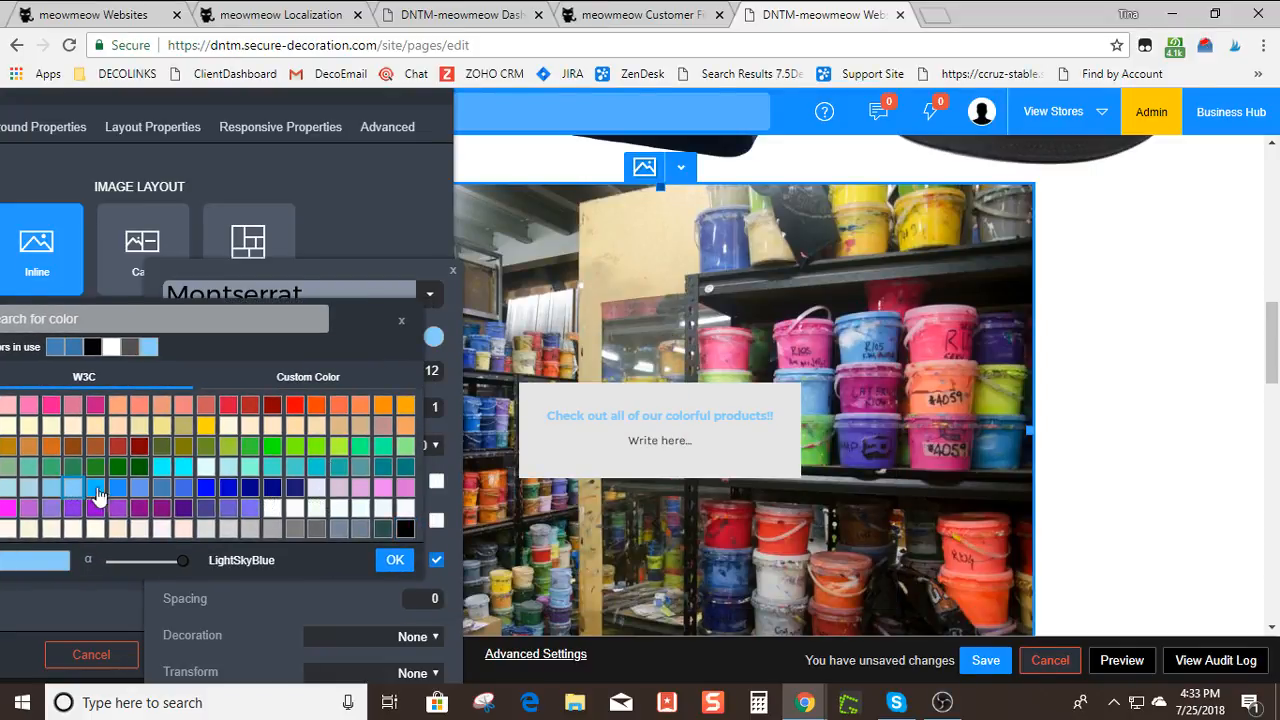
click(138, 510)
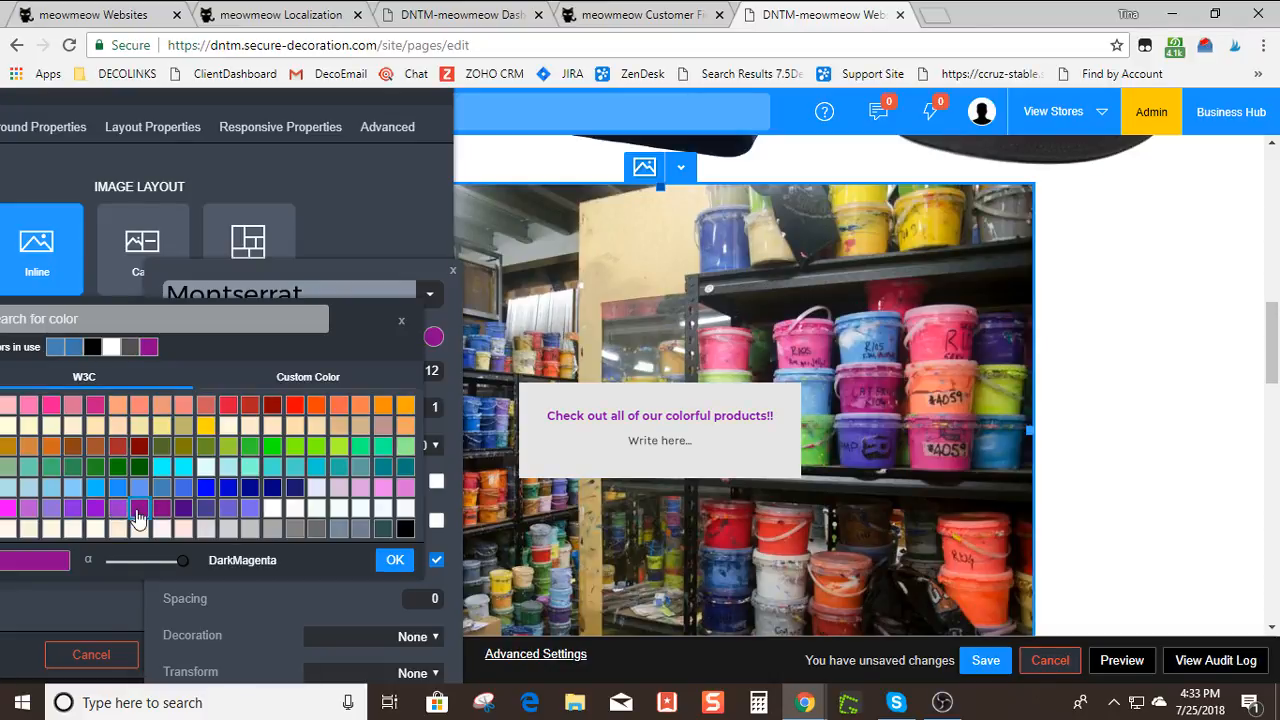
click(161, 510)
click(183, 510)
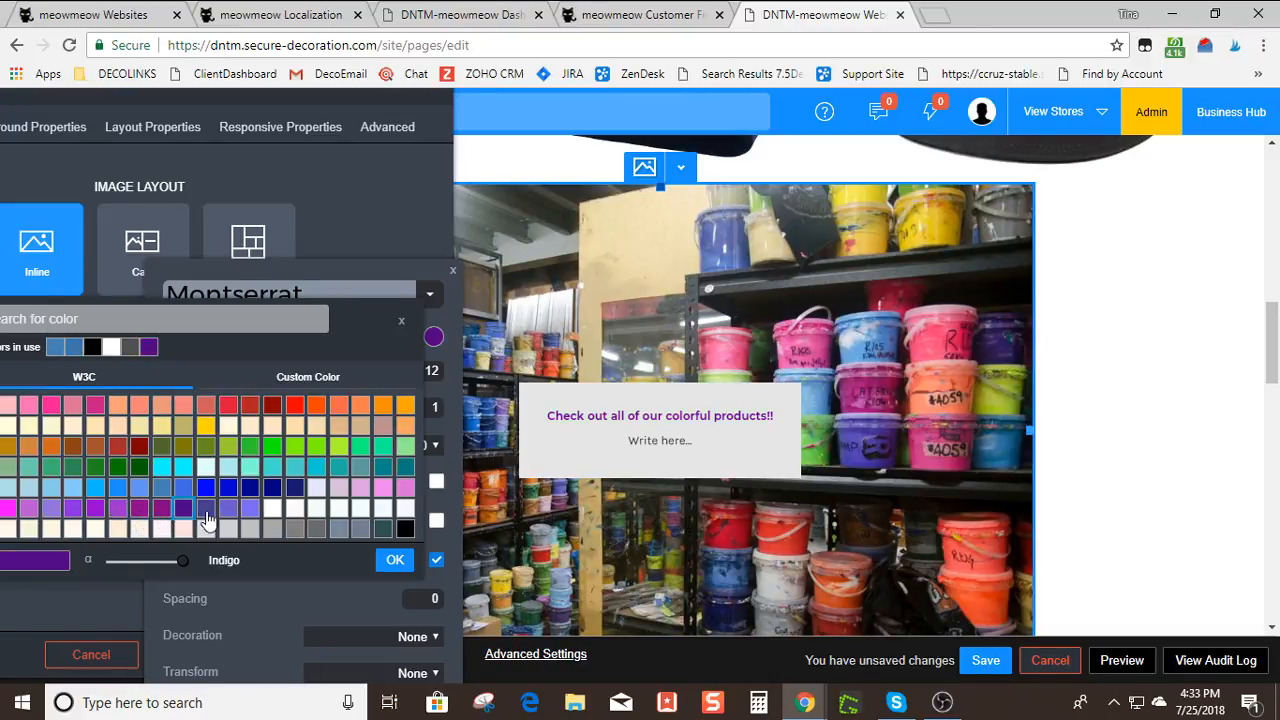
click(405, 527)
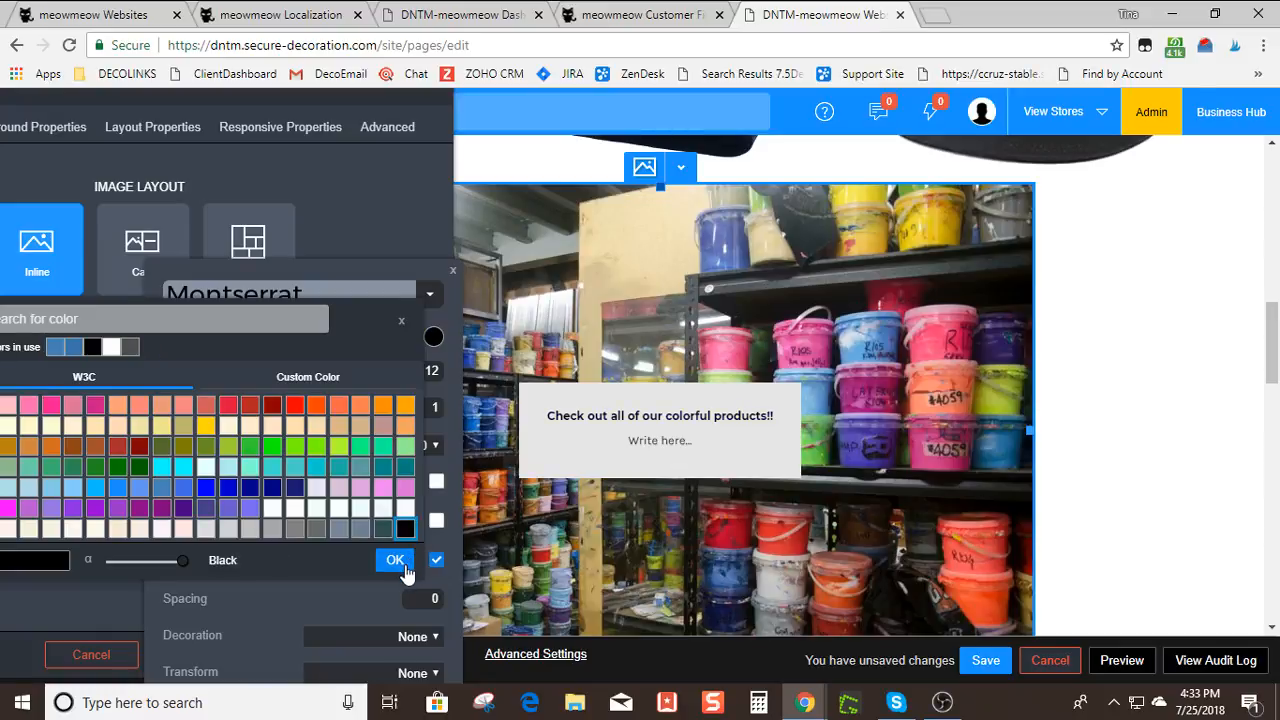
click(395, 560)
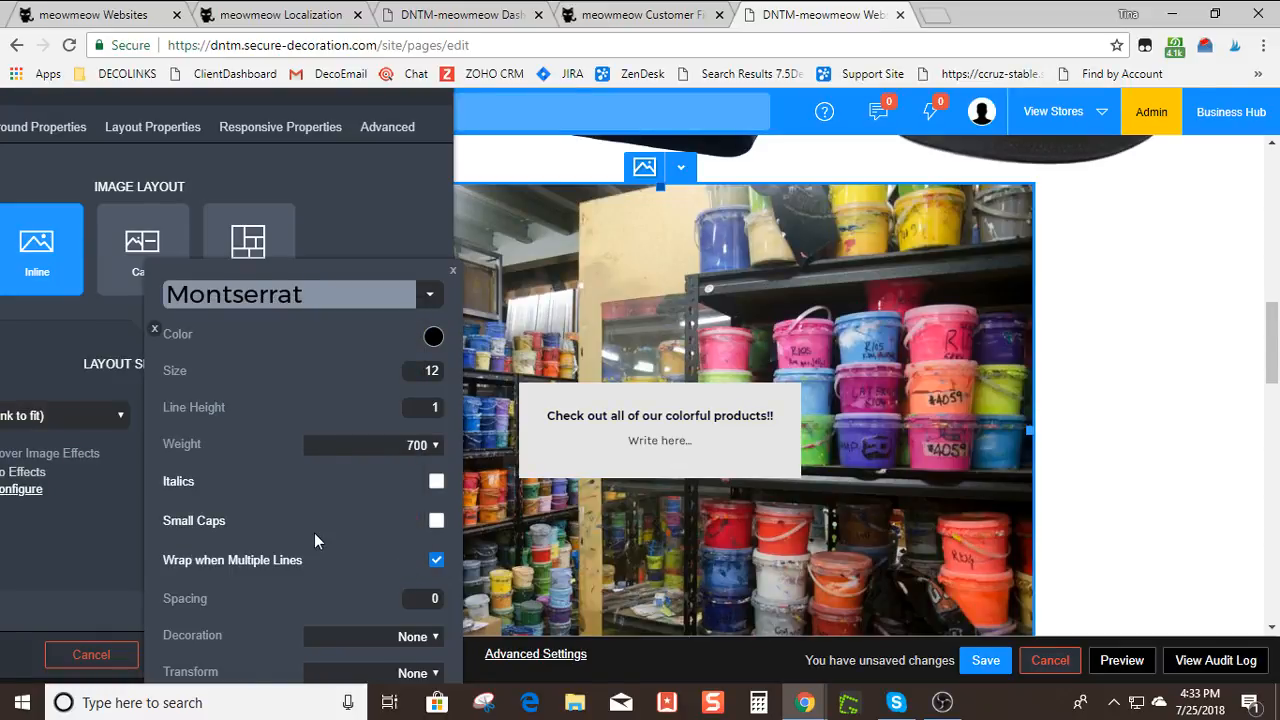
Set the image title's font size to 25 and its text transform to Capitalize, keeping the decoration at None
mouse_move(213, 387)
mouse_move(181, 376)
mouse_down()
mouse_move(223, 376)
mouse_move(206, 378)
mouse_up()
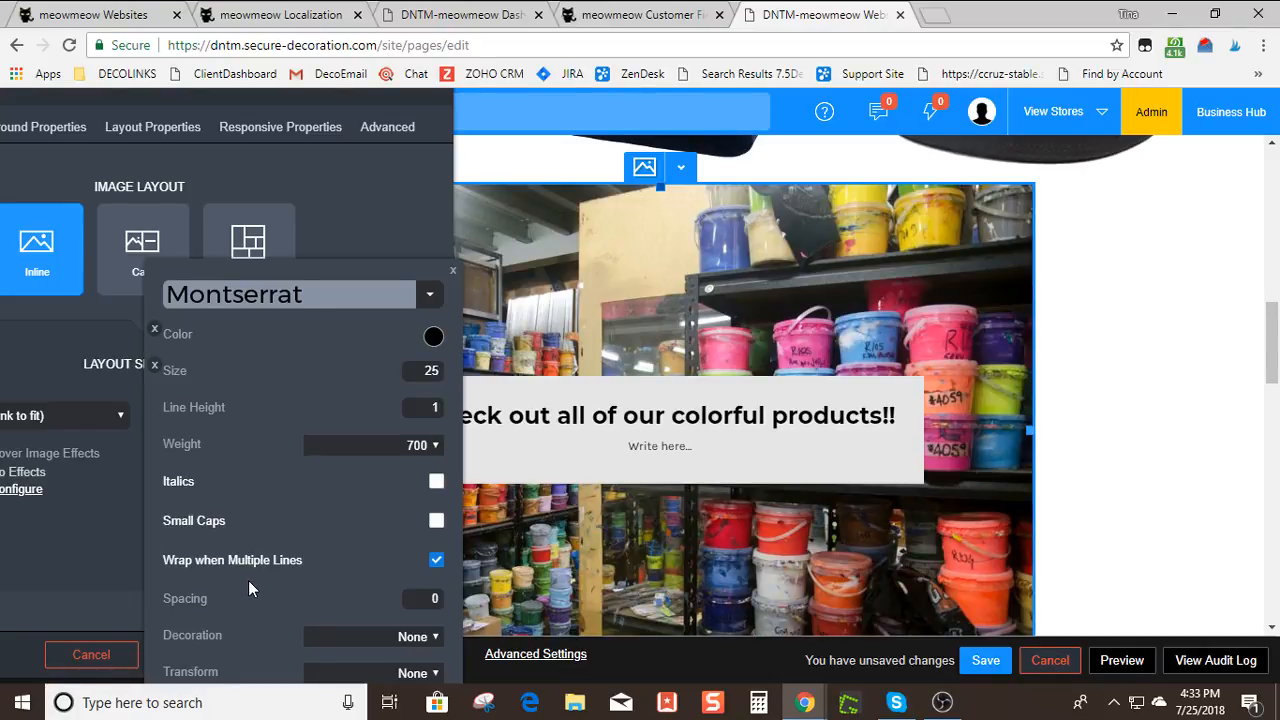
drag(259, 271, 232, 124)
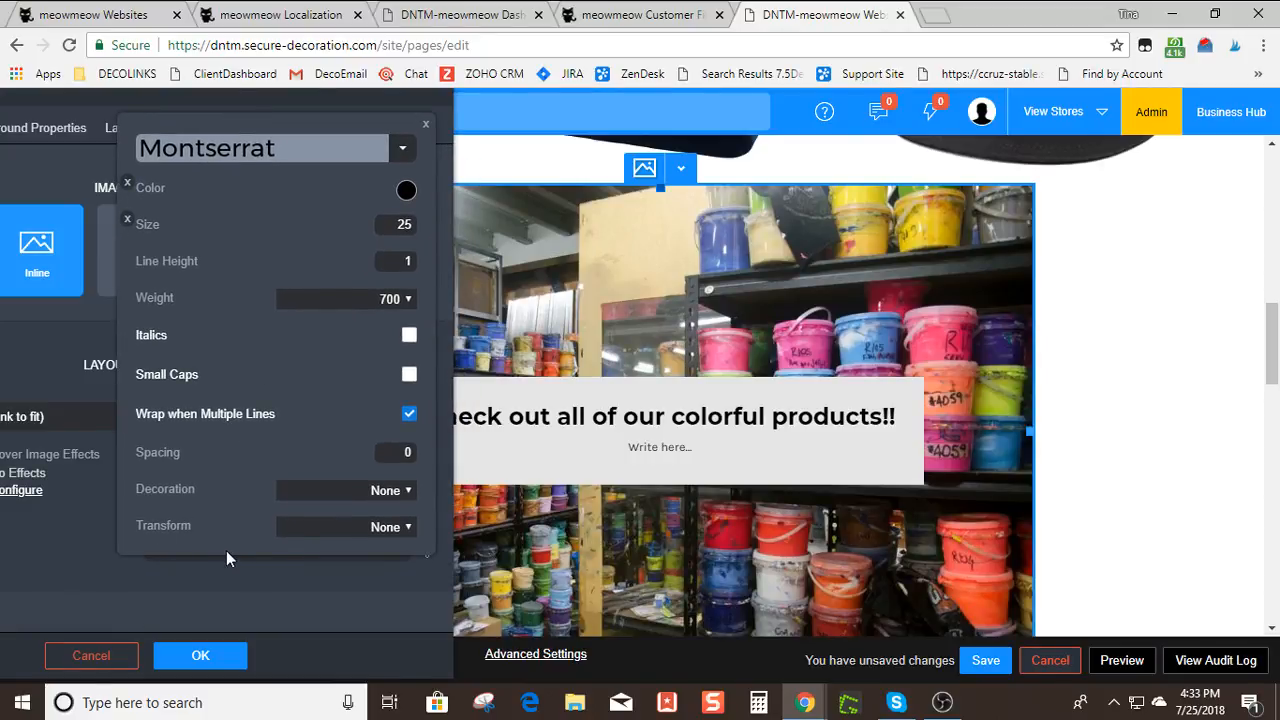
click(326, 500)
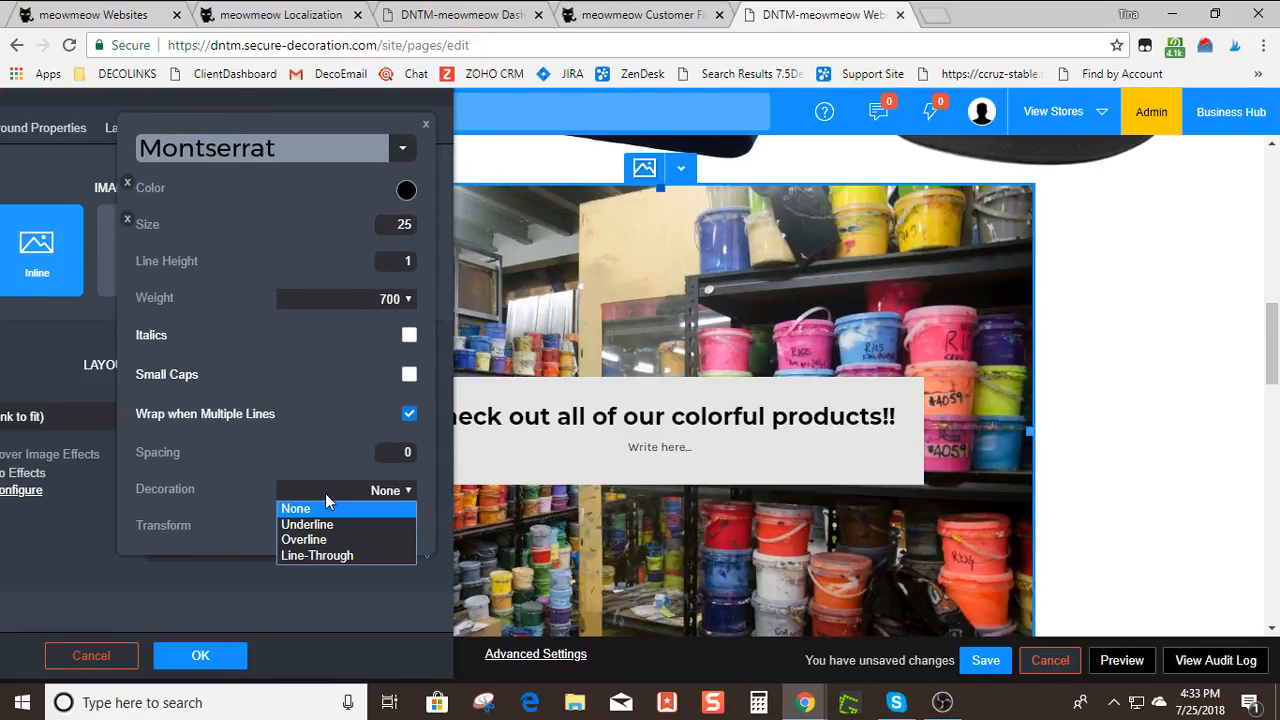
click(326, 495)
click(320, 528)
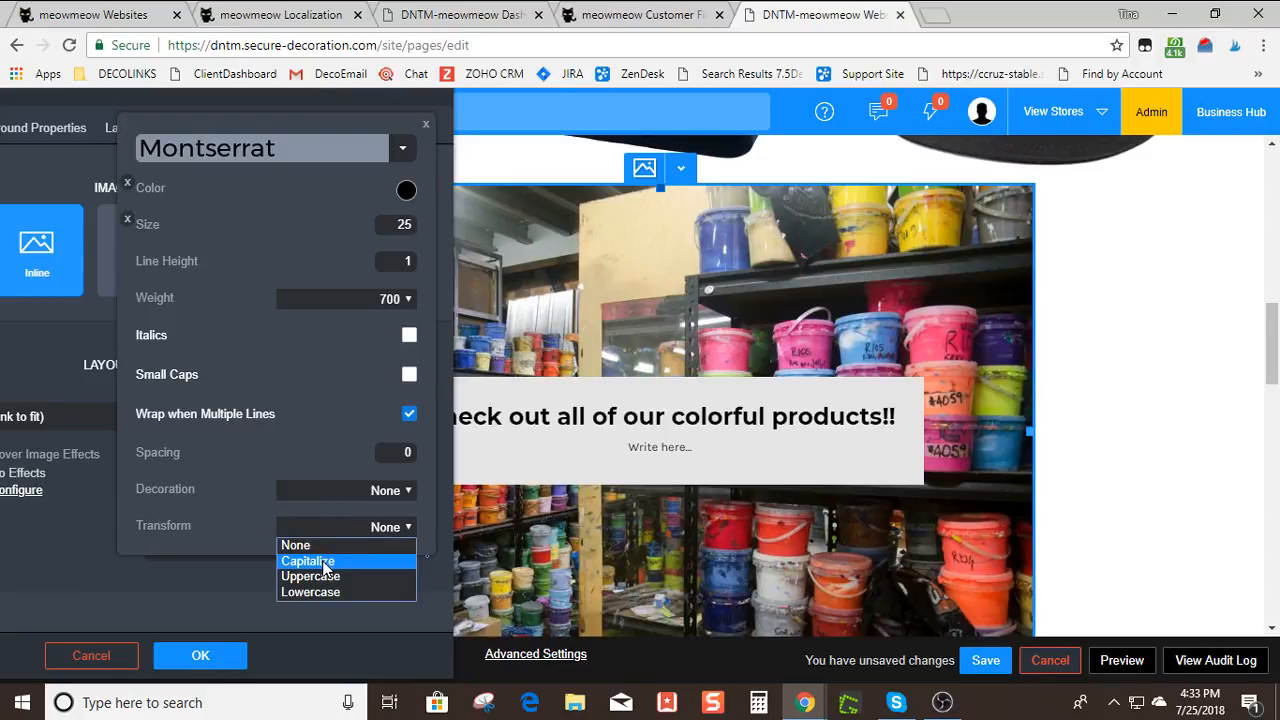
click(320, 558)
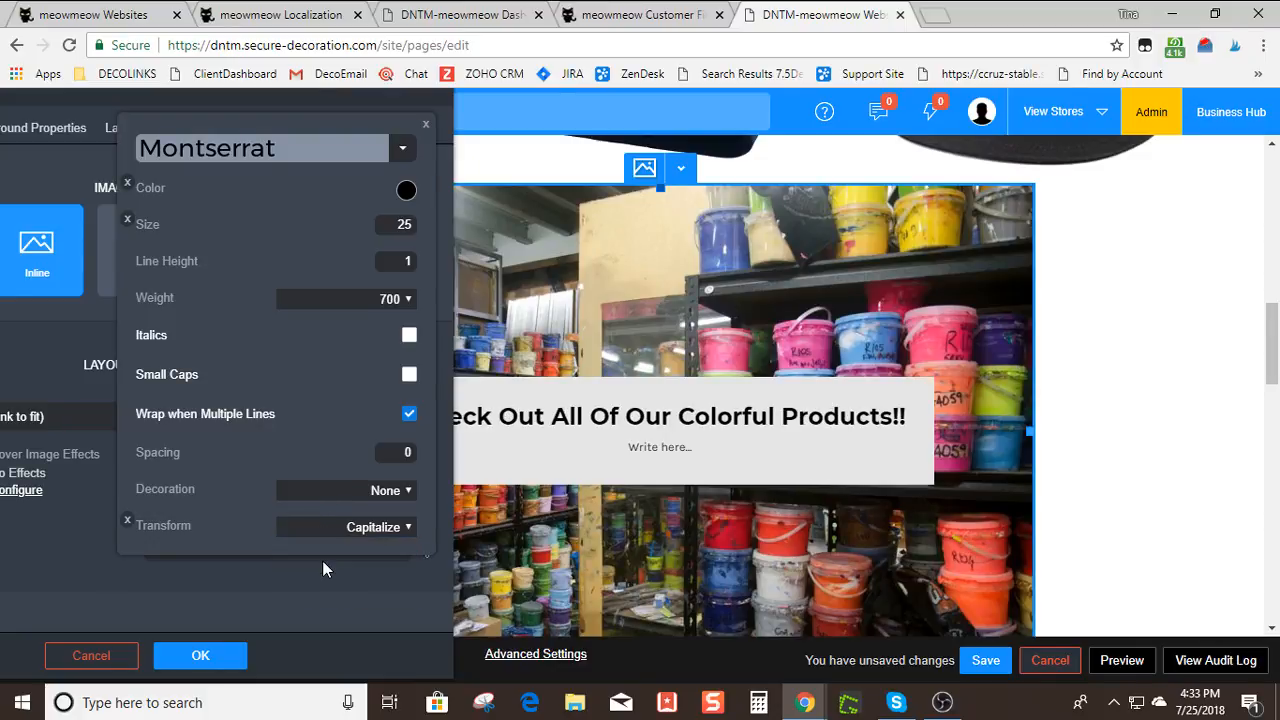
Set the image title's text transform to Uppercase
click(385, 530)
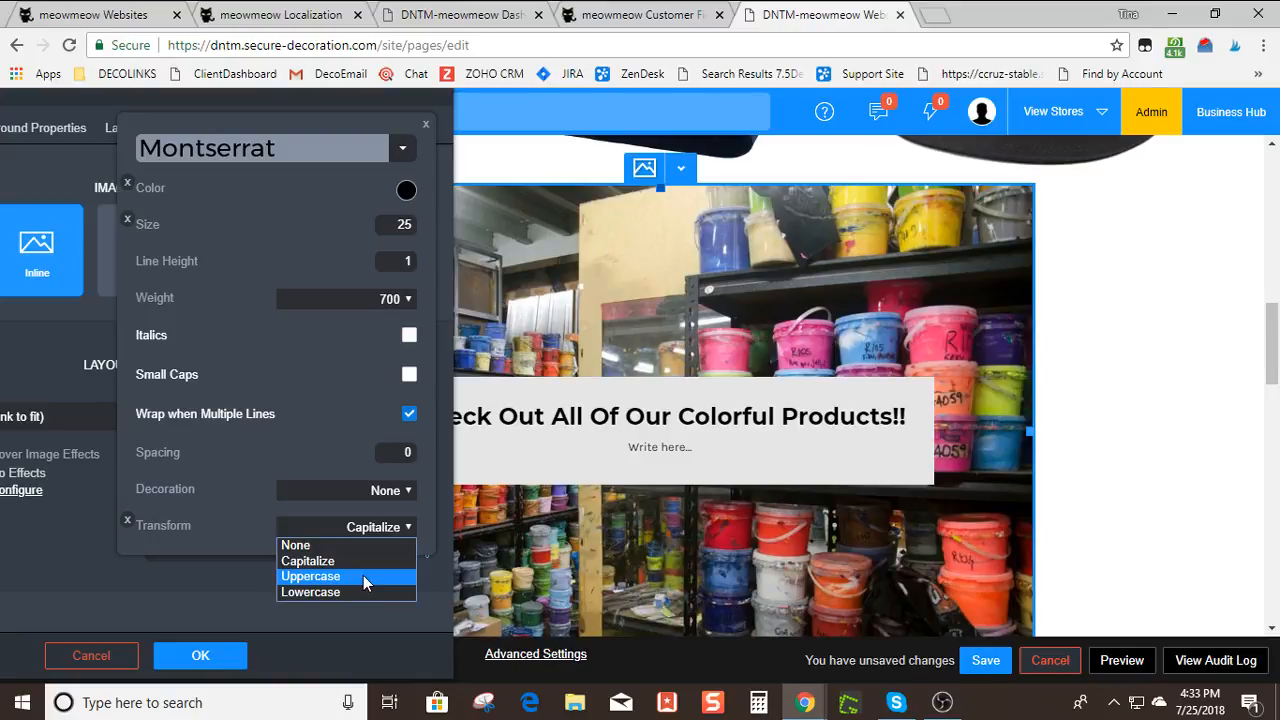
click(363, 576)
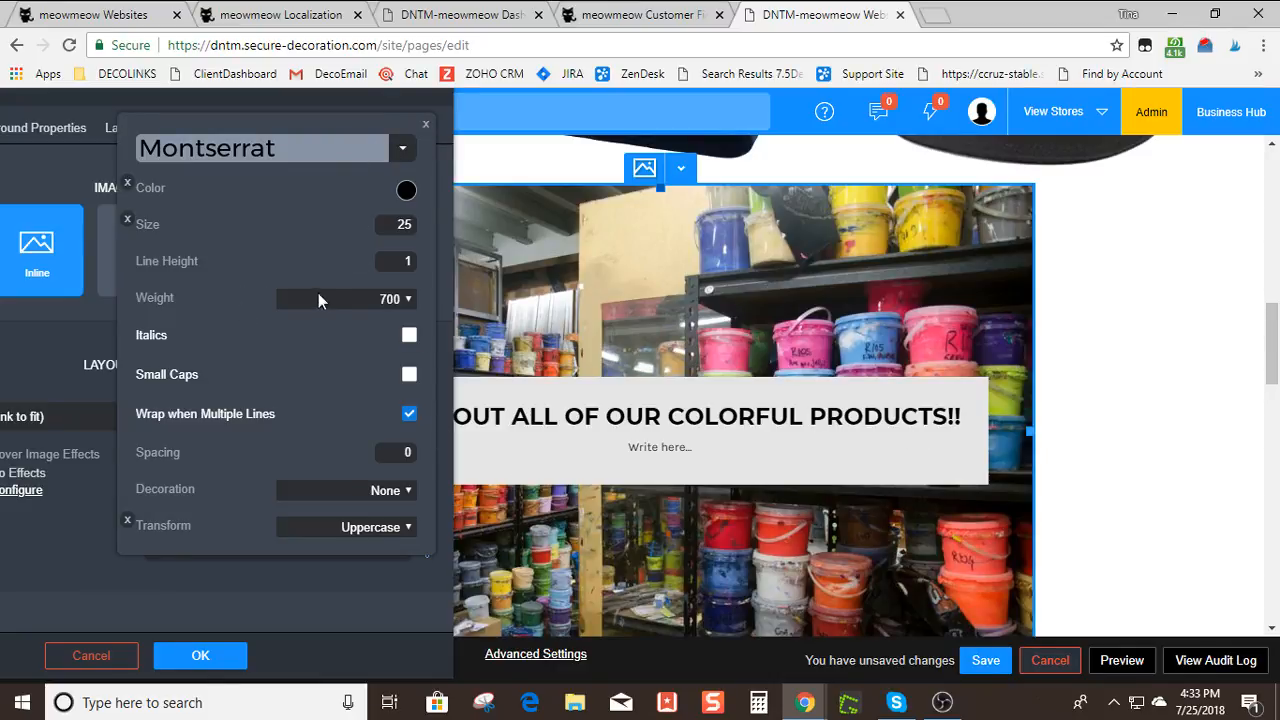
Try weight 400 and italics on the image title, then return it to weight 700 without italics
click(401, 300)
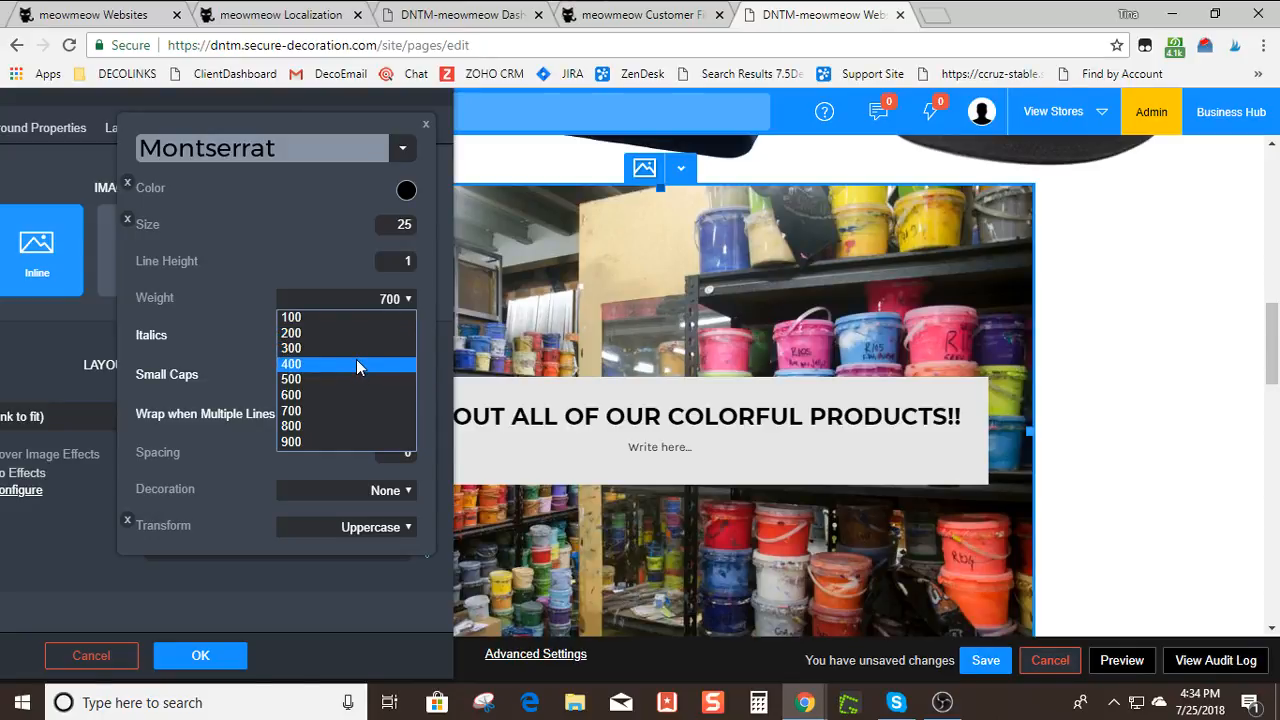
click(356, 364)
click(355, 300)
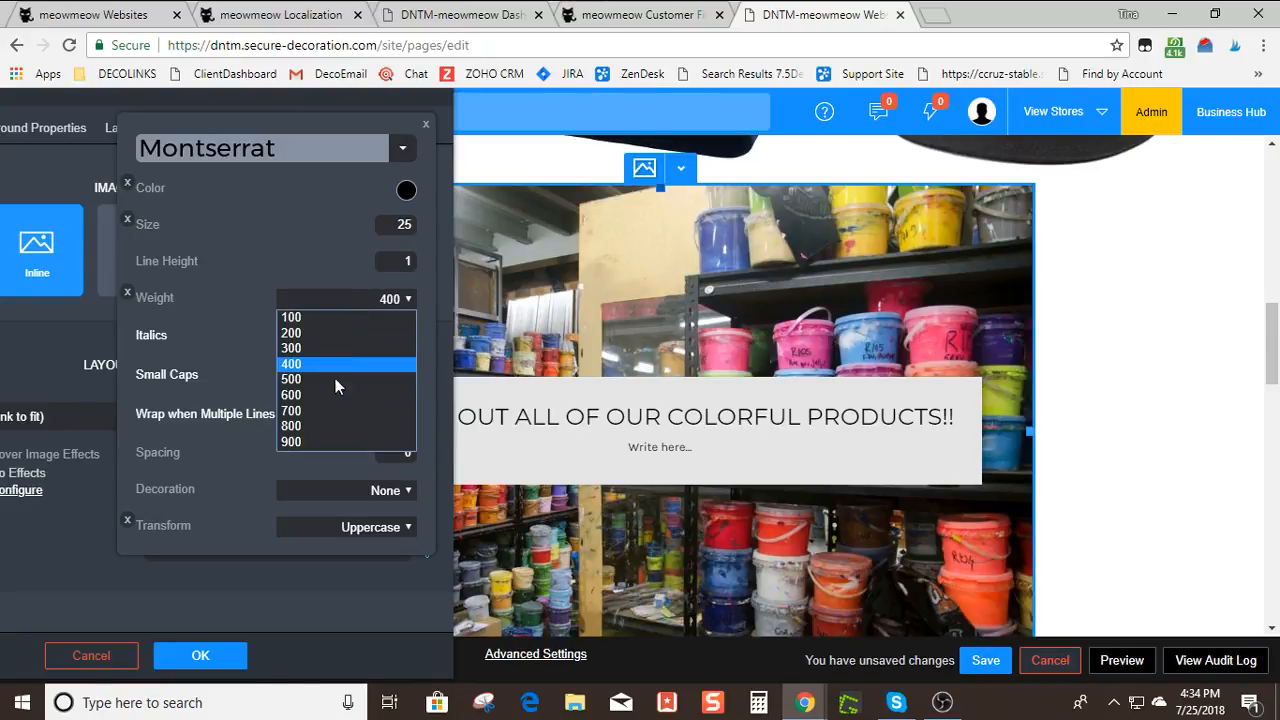
click(324, 412)
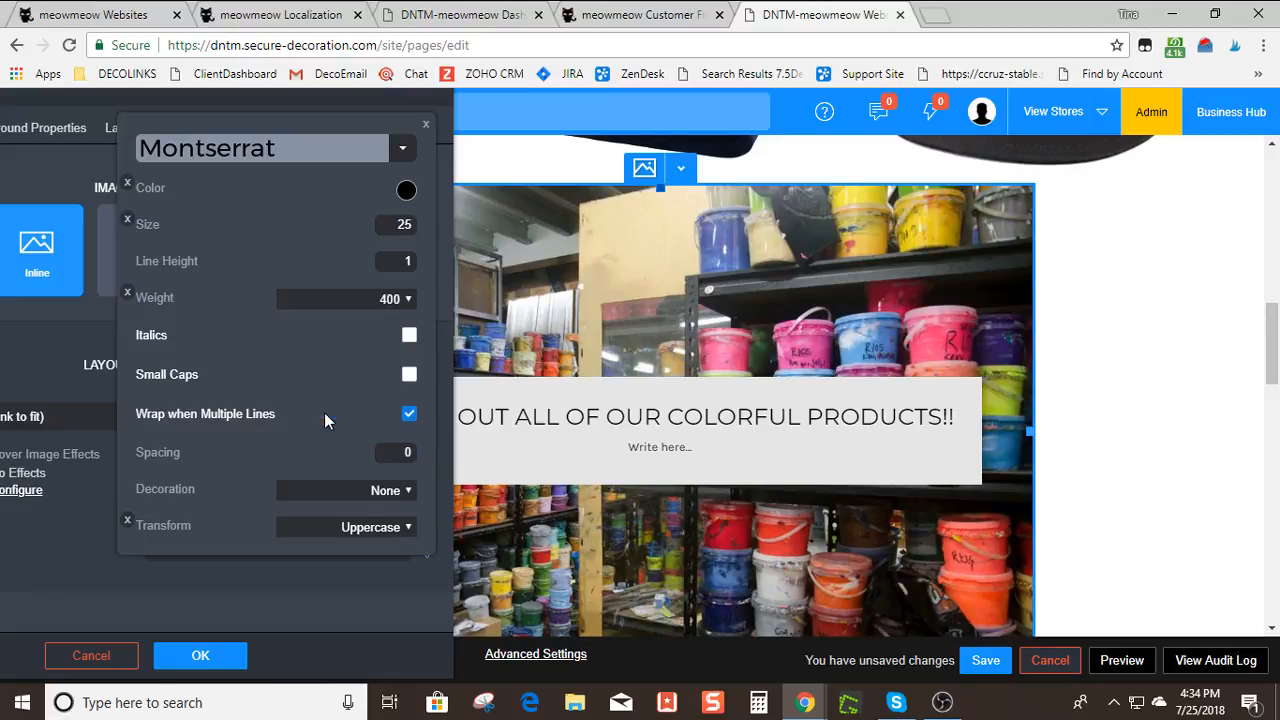
click(215, 346)
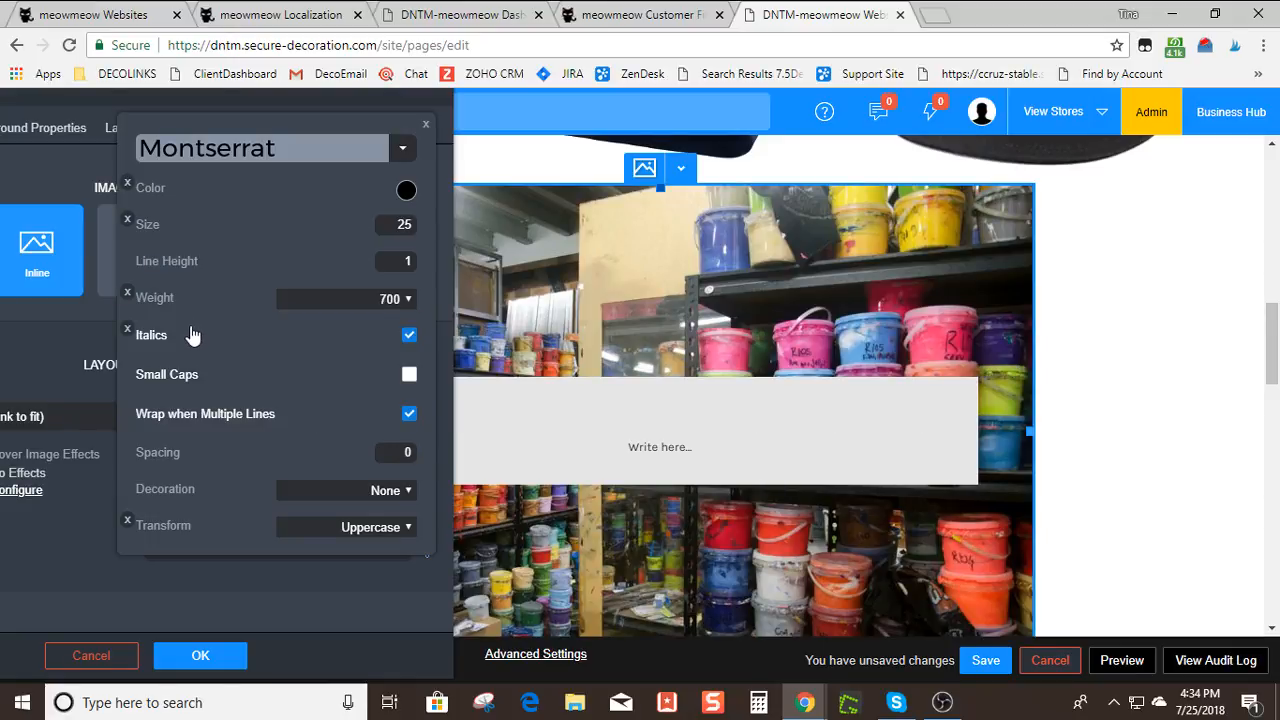
click(409, 337)
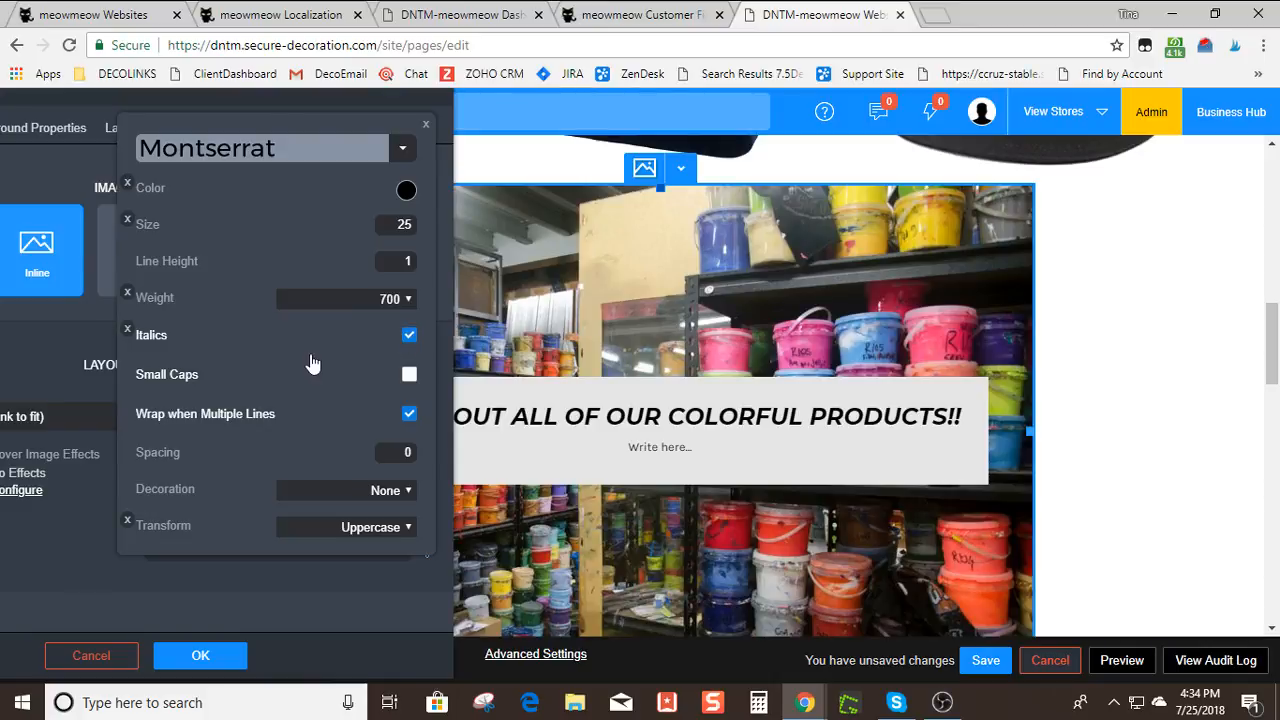
Close the title's text styling, clear the image subtitle's placeholder text and apply the image settings
click(426, 130)
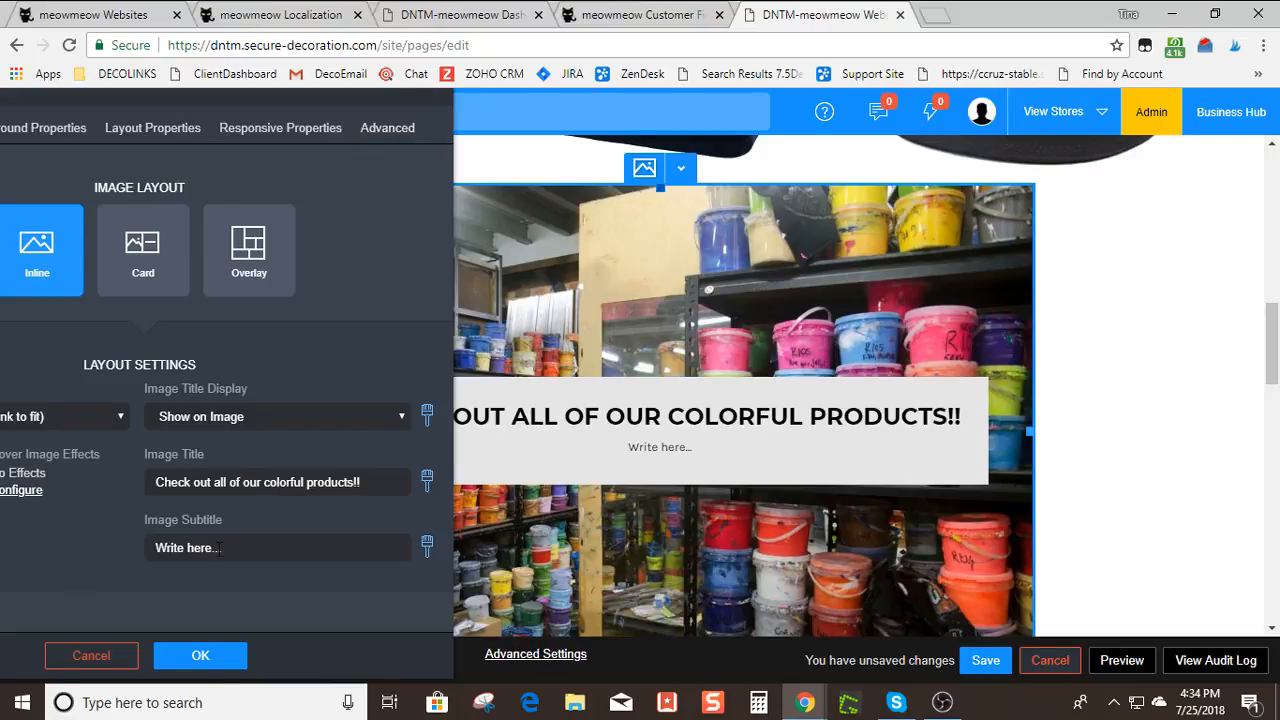
drag(218, 548, 118, 506)
key(BackSpace)
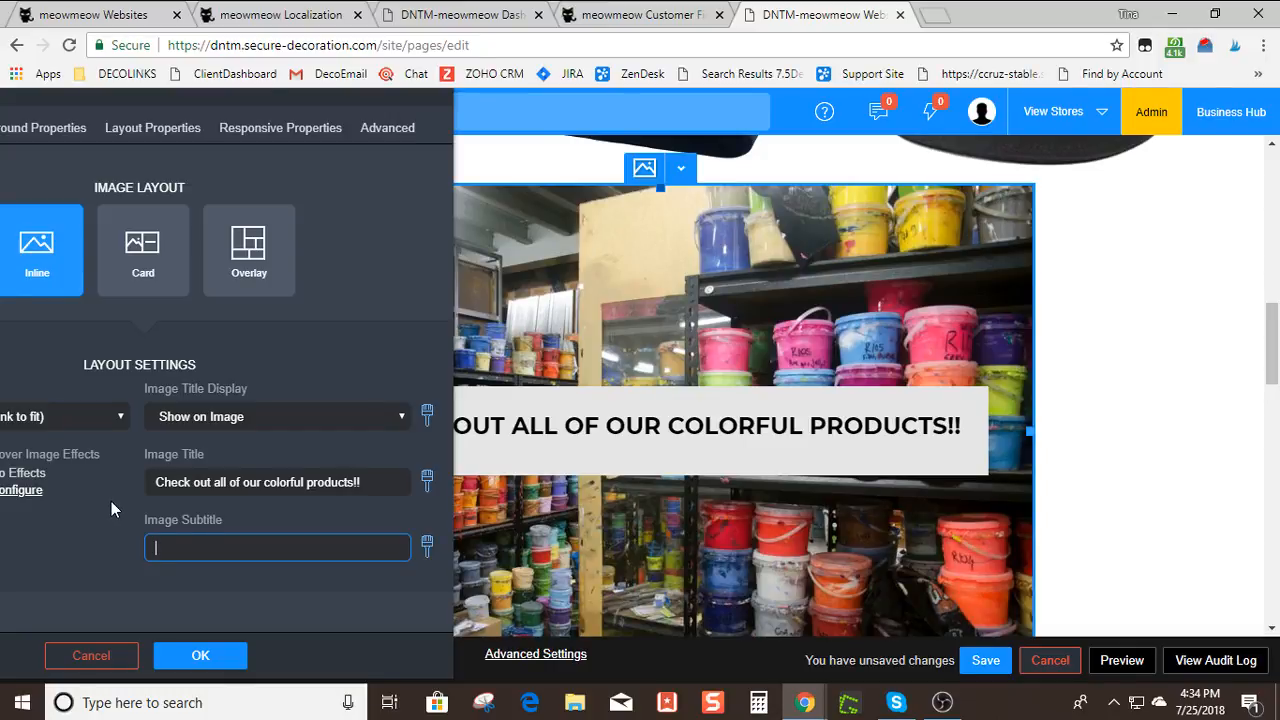
drag(189, 94, 333, 96)
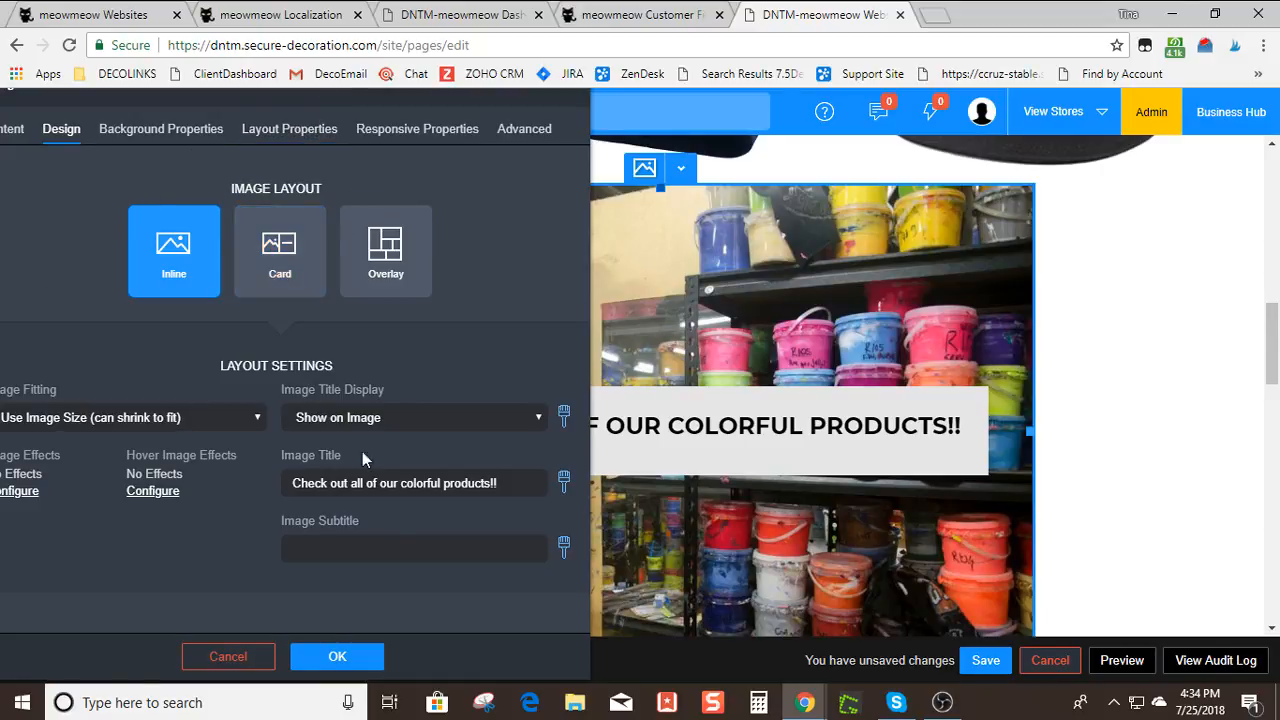
click(337, 657)
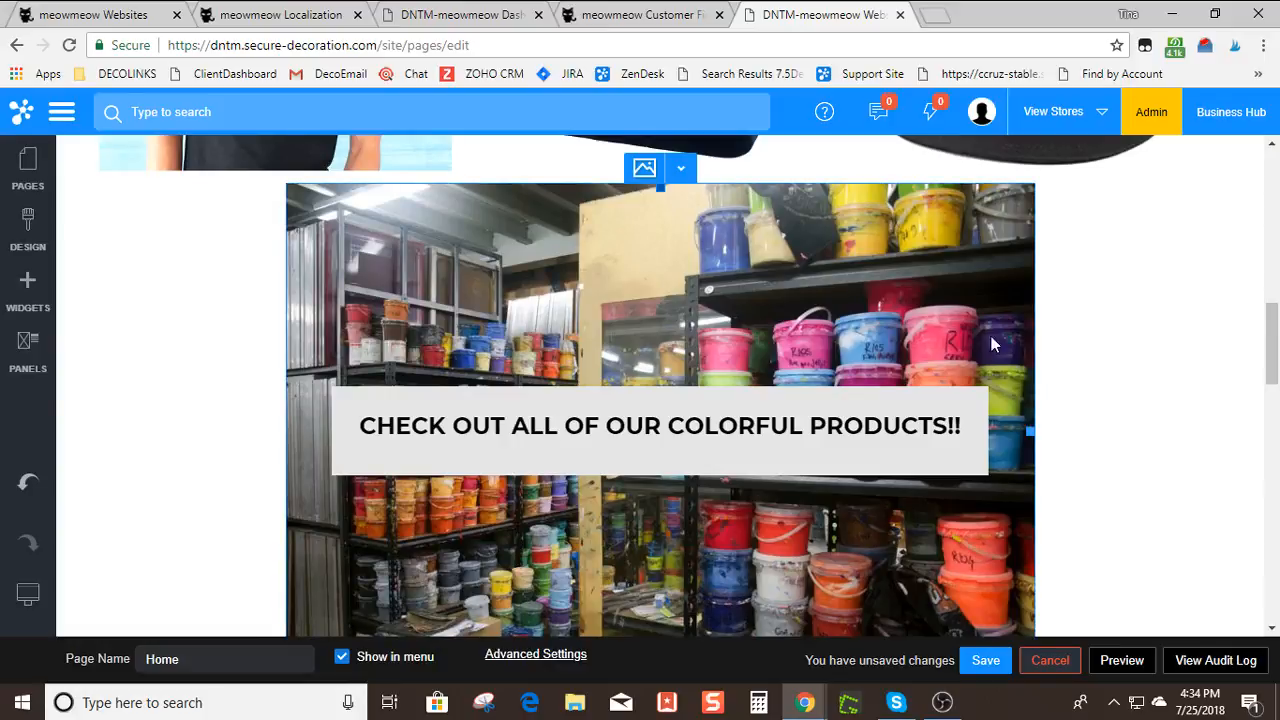
Try the in-use blue (RGB 60, 120, 170) as the image widget's background colour and remove it again
mouse_move(1273, 323)
mouse_down()
mouse_move(1274, 344)
mouse_move(1276, 326)
mouse_up()
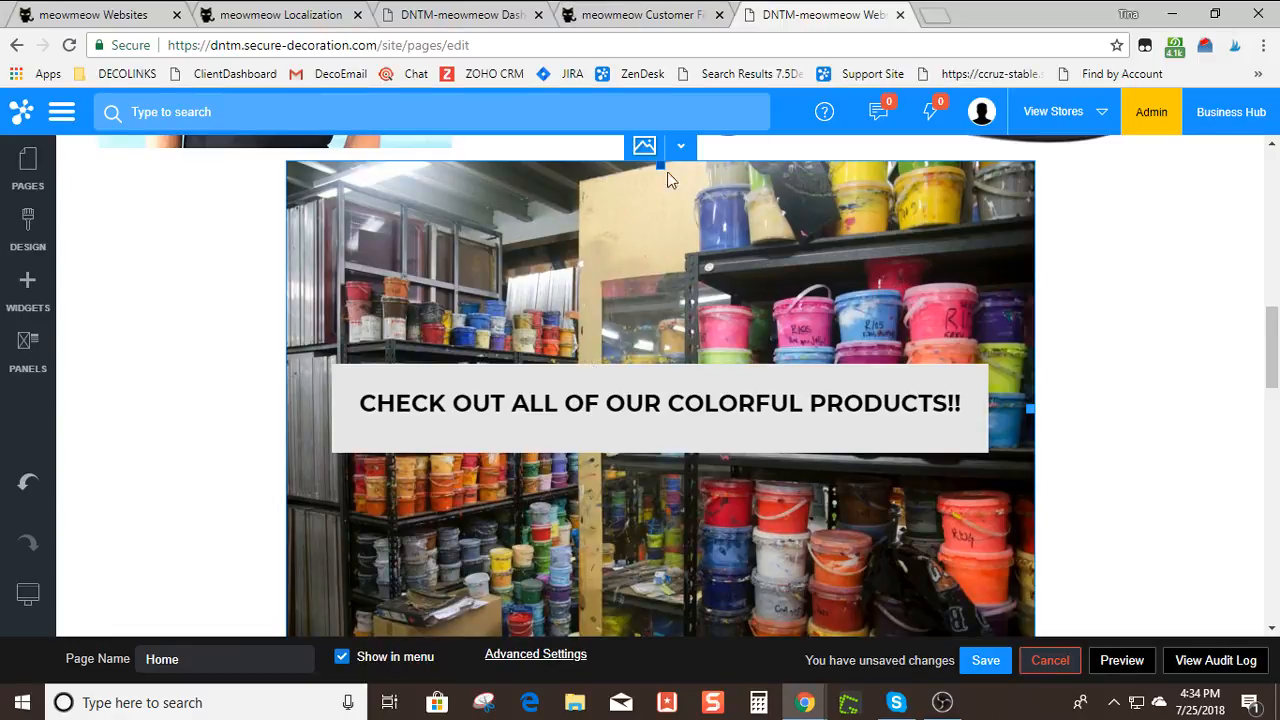
click(680, 148)
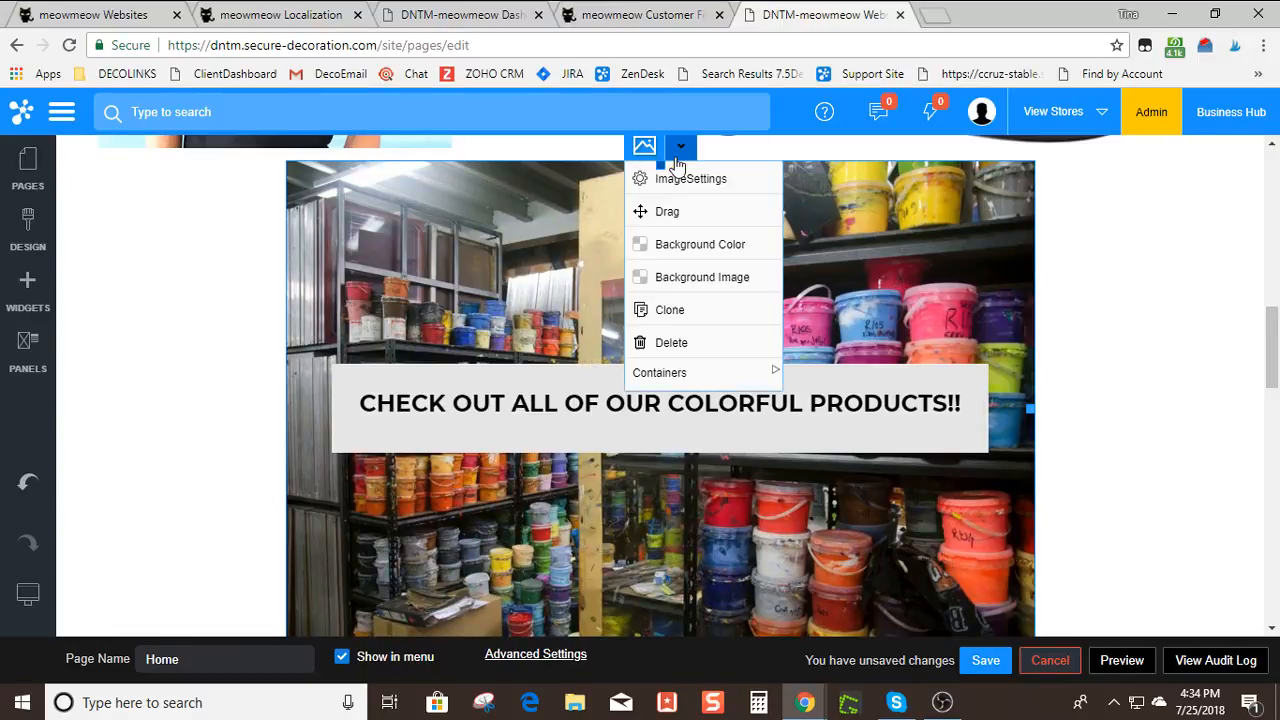
click(643, 250)
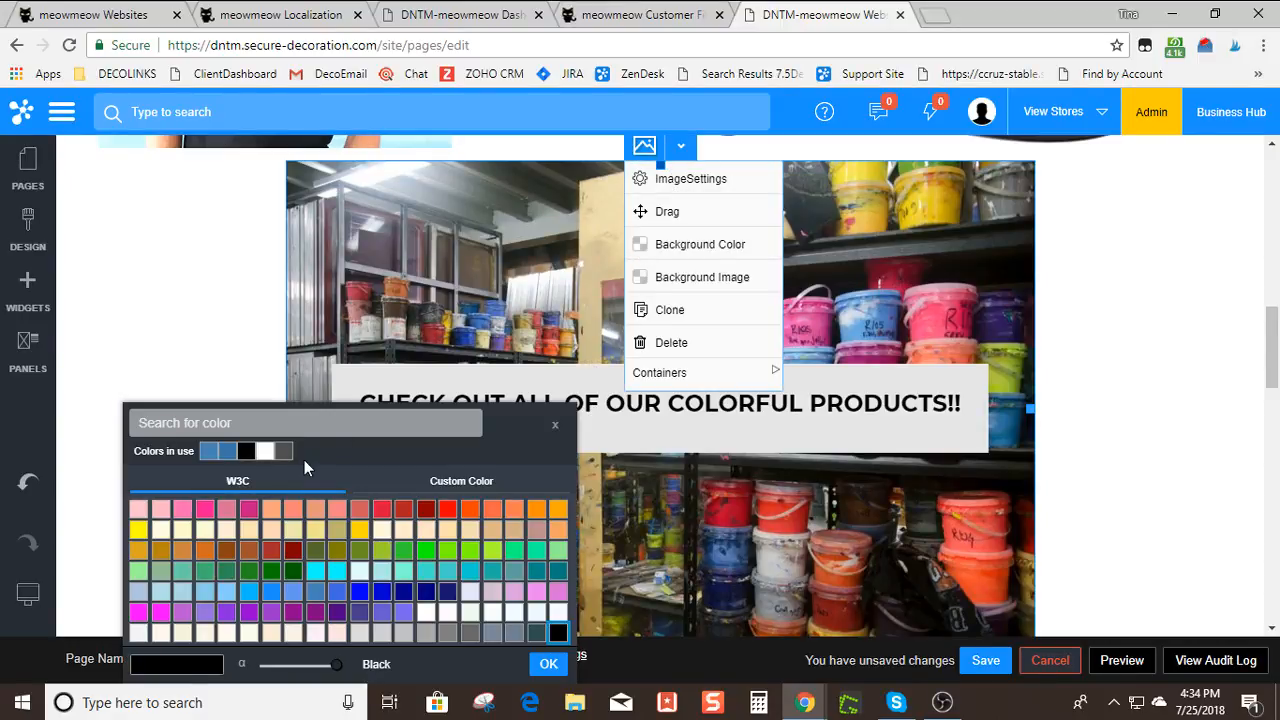
click(227, 452)
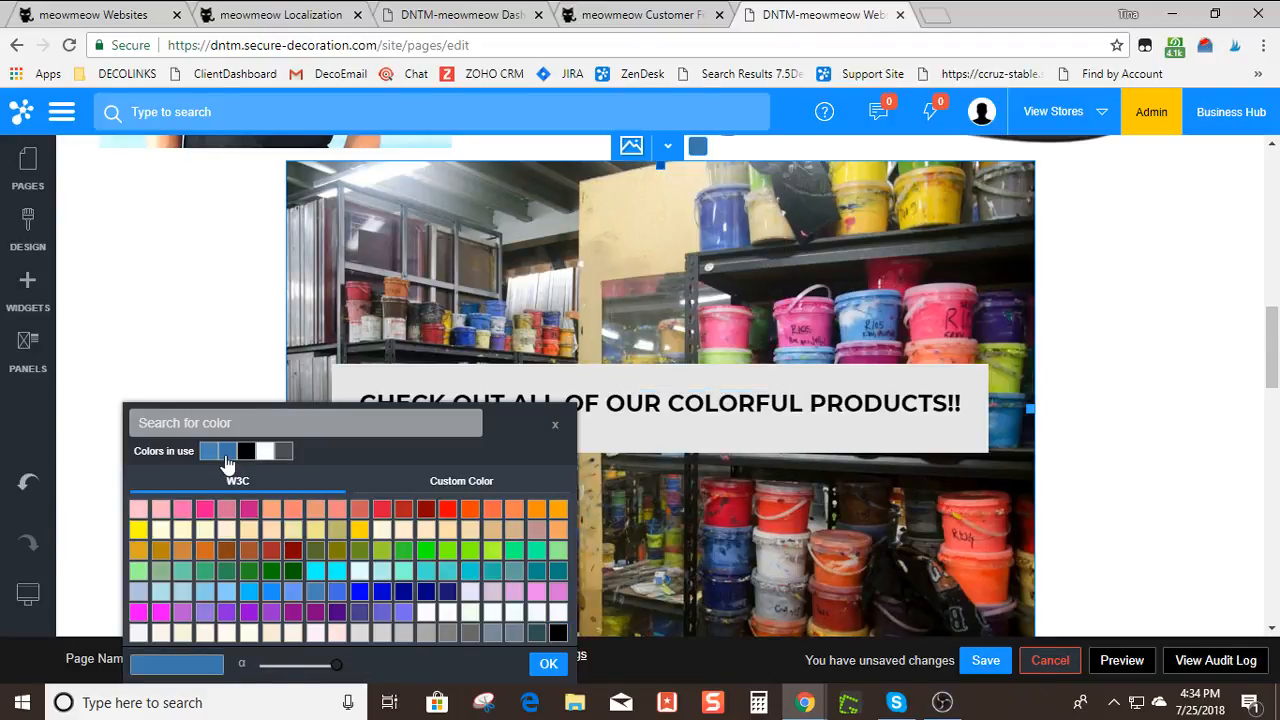
click(548, 664)
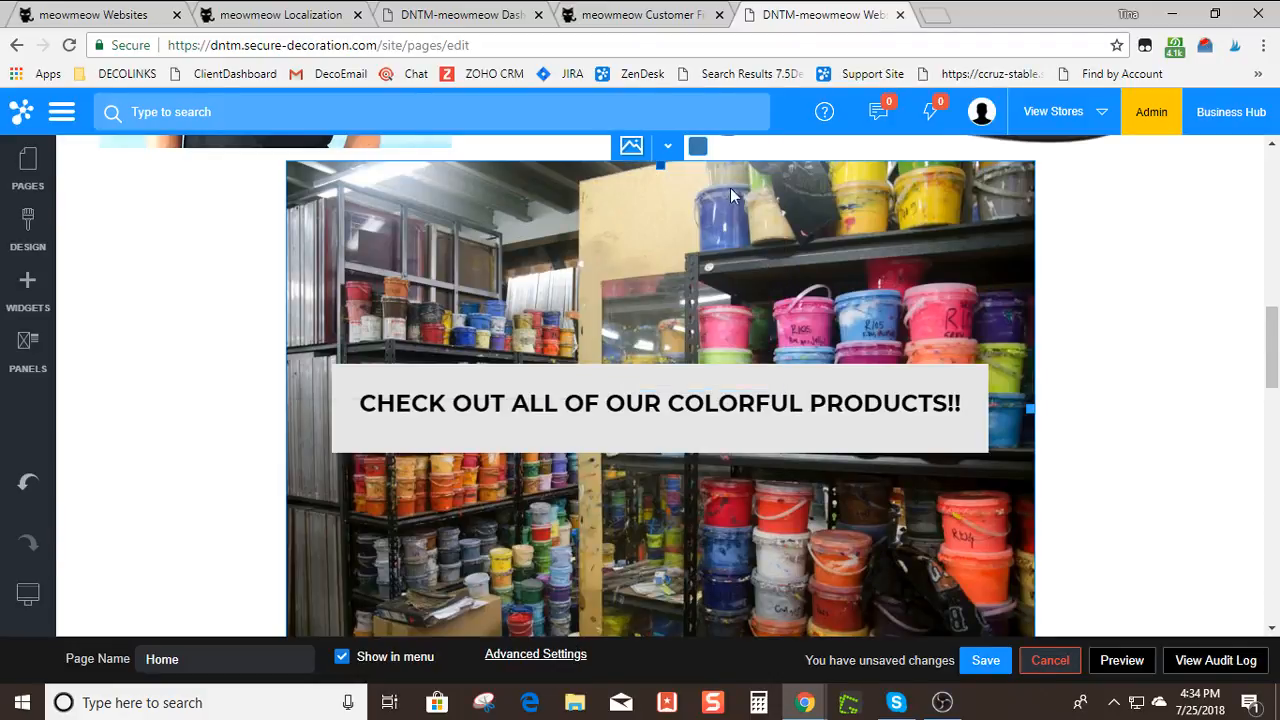
click(698, 147)
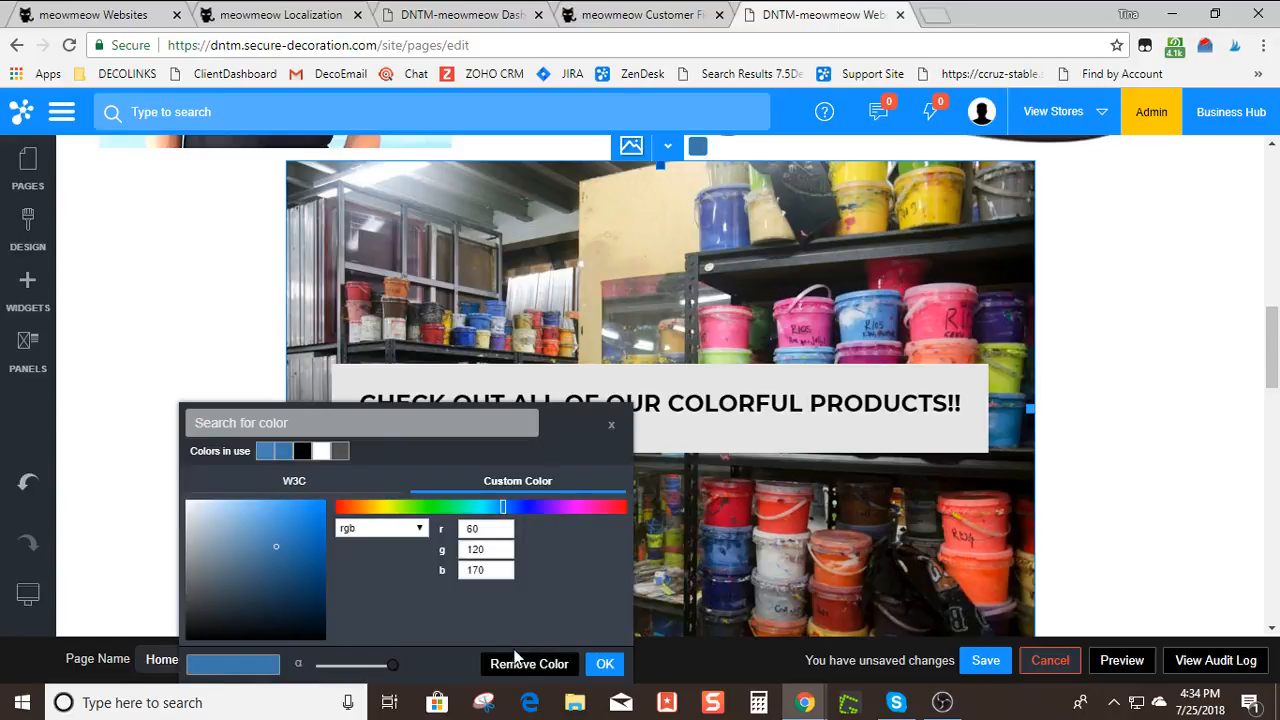
click(520, 663)
Open the image widget's settings and set its normal background colour to SteelBlue from the colours in use
click(681, 147)
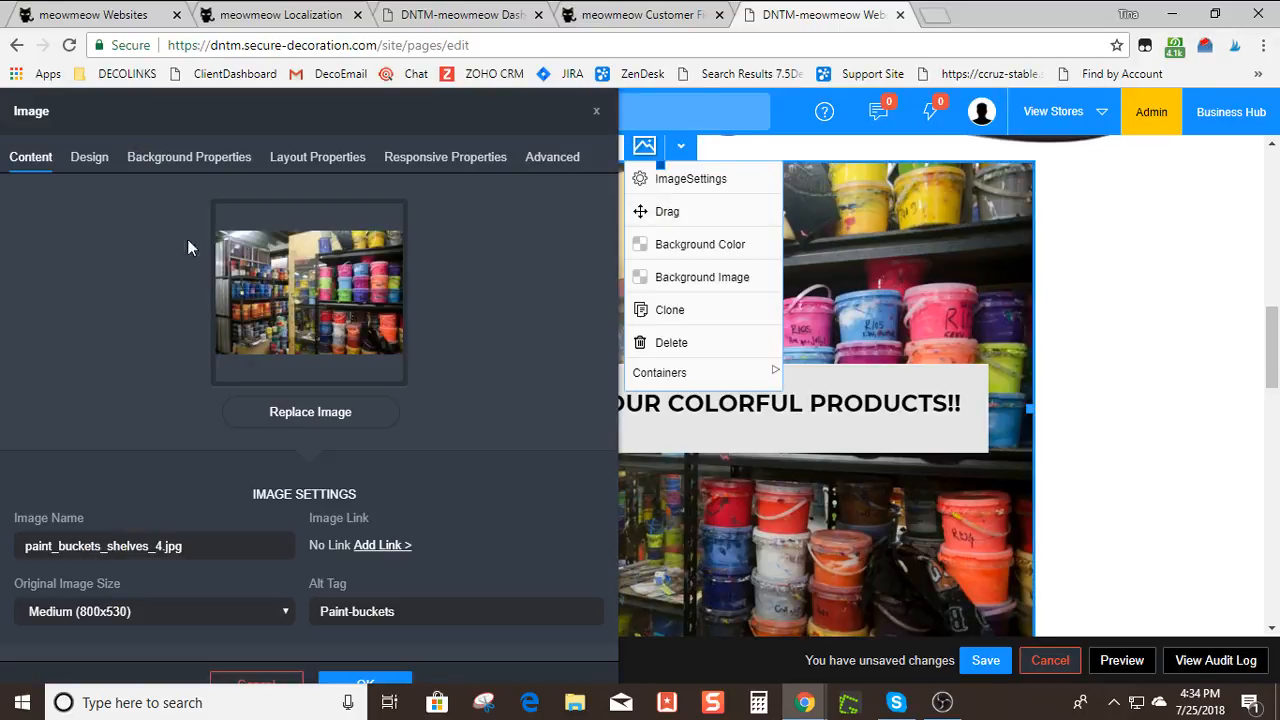
click(165, 160)
click(24, 205)
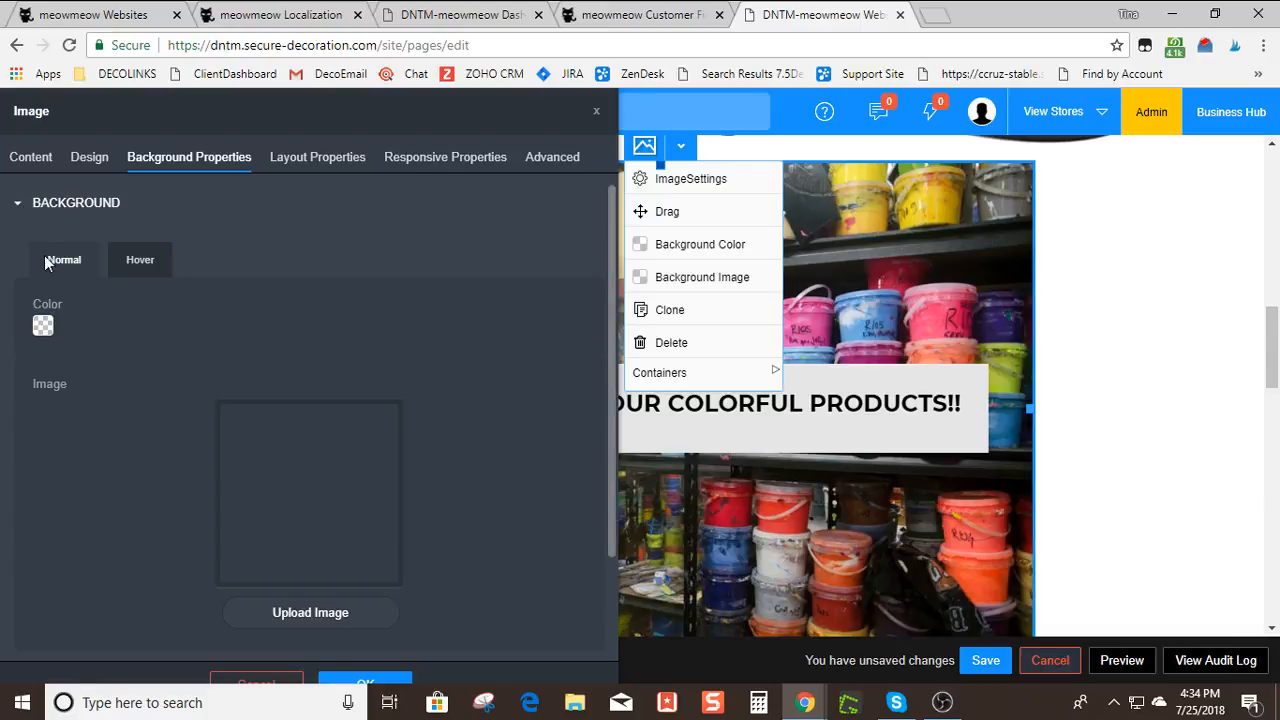
click(43, 326)
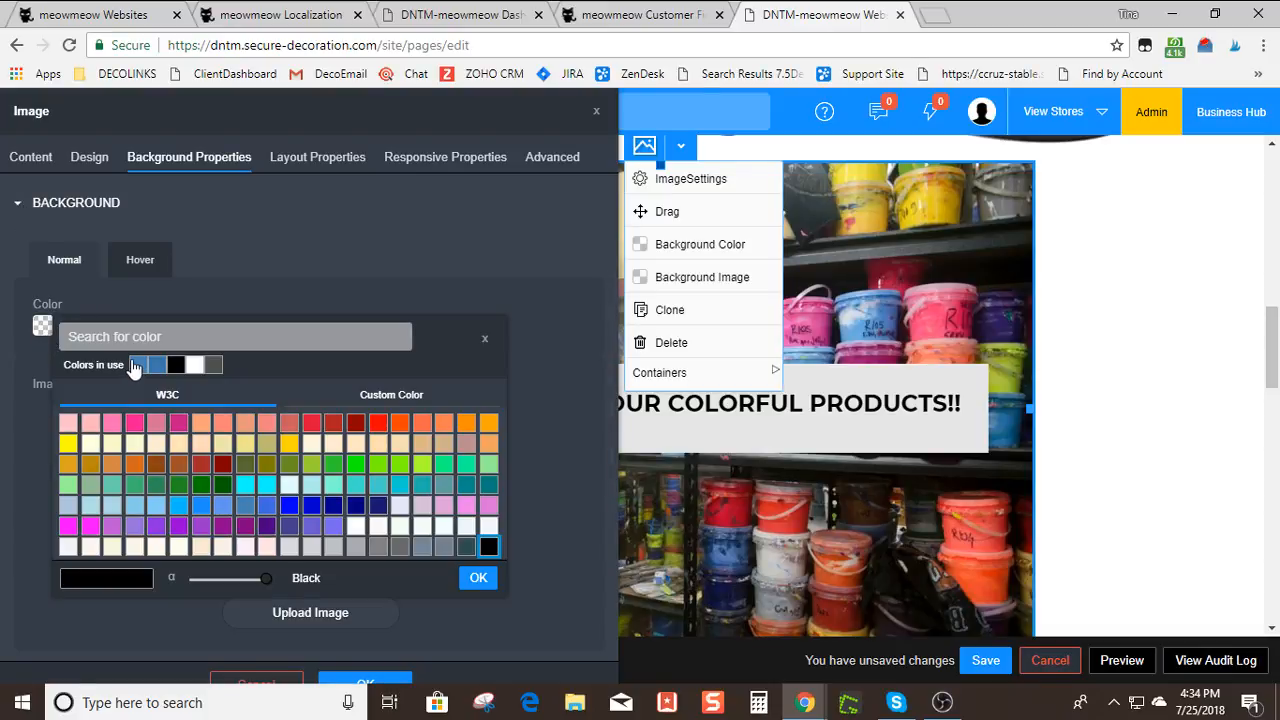
click(137, 365)
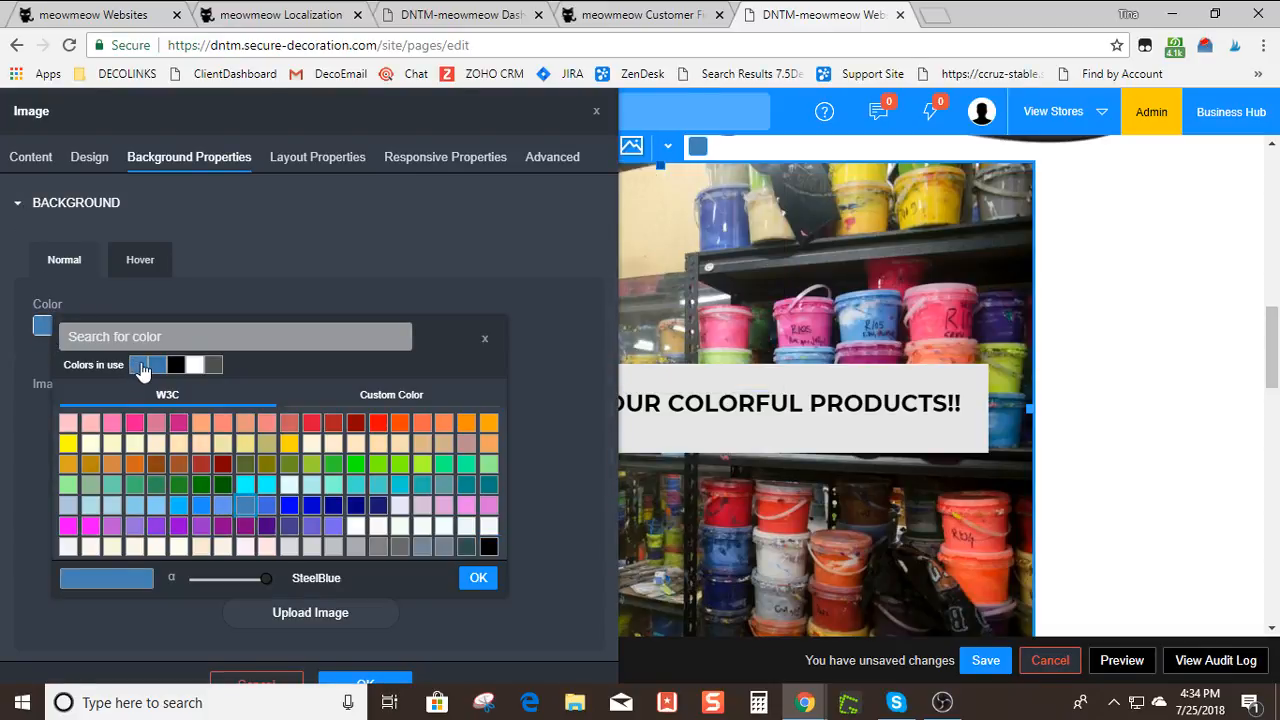
click(470, 577)
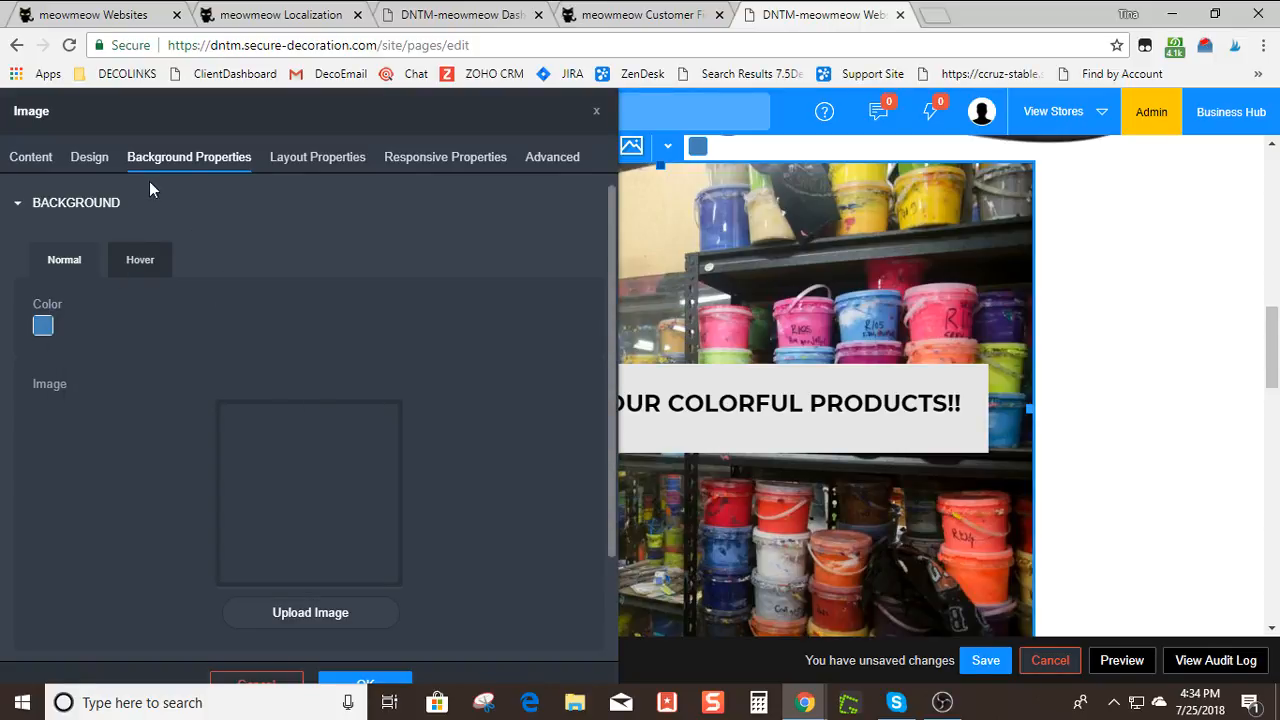
Set the image title display's background colour to the in-use blue (RGB 60, 120, 170) and apply the image settings
click(88, 160)
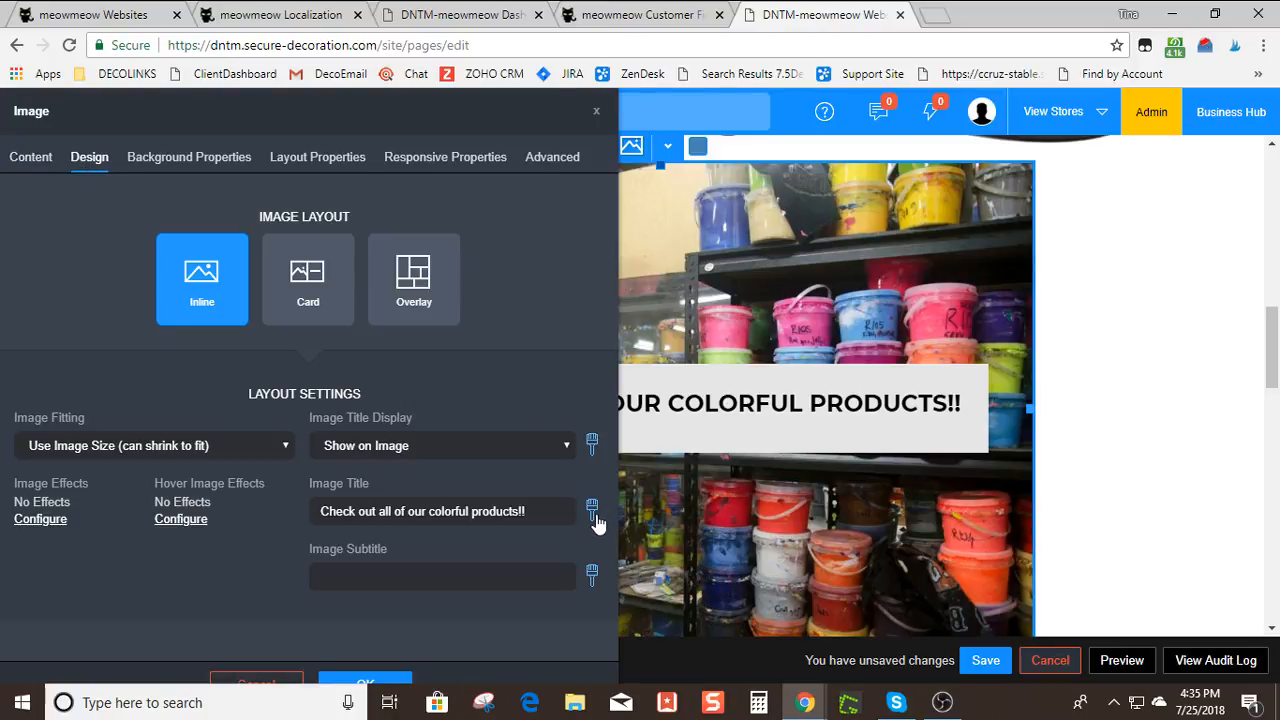
click(591, 444)
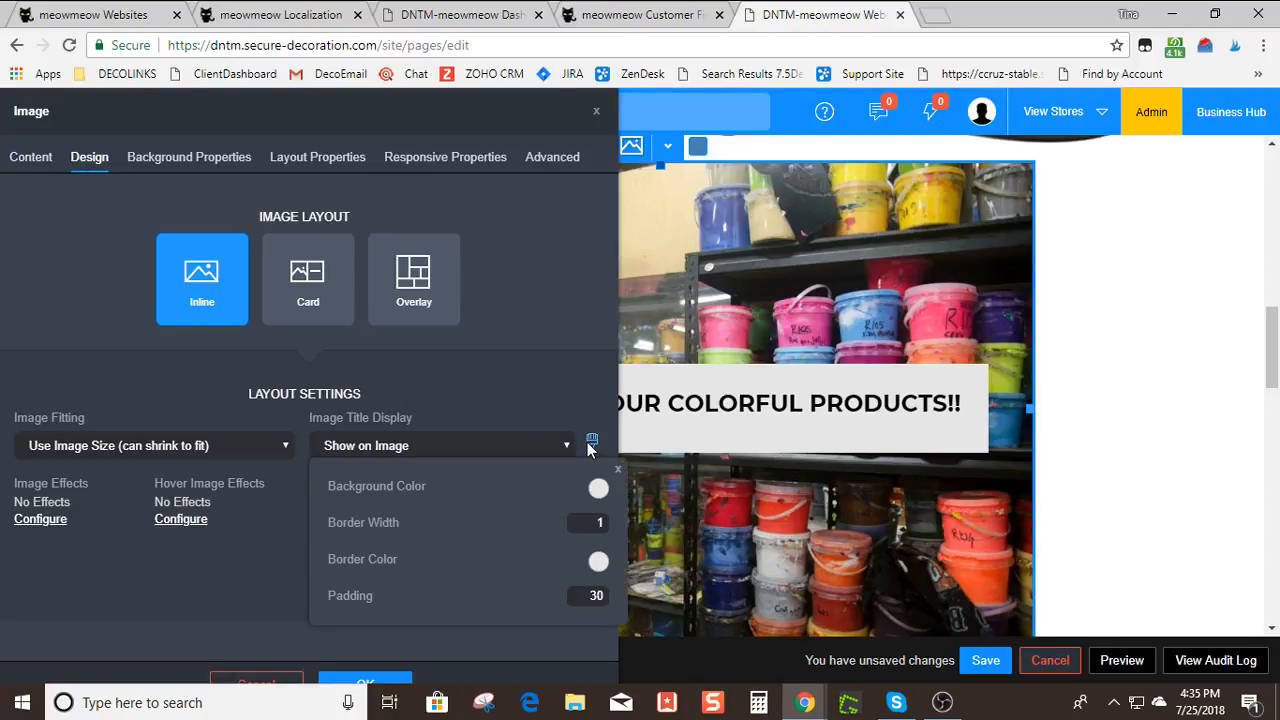
click(599, 490)
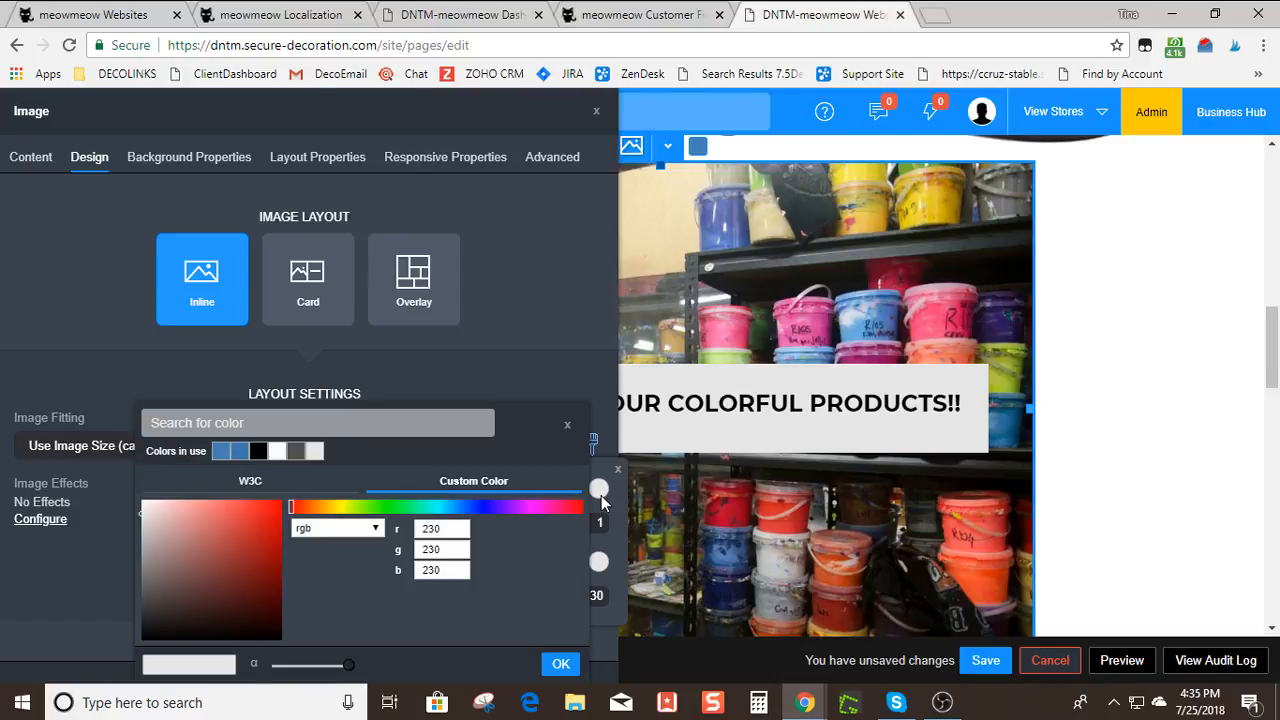
click(239, 452)
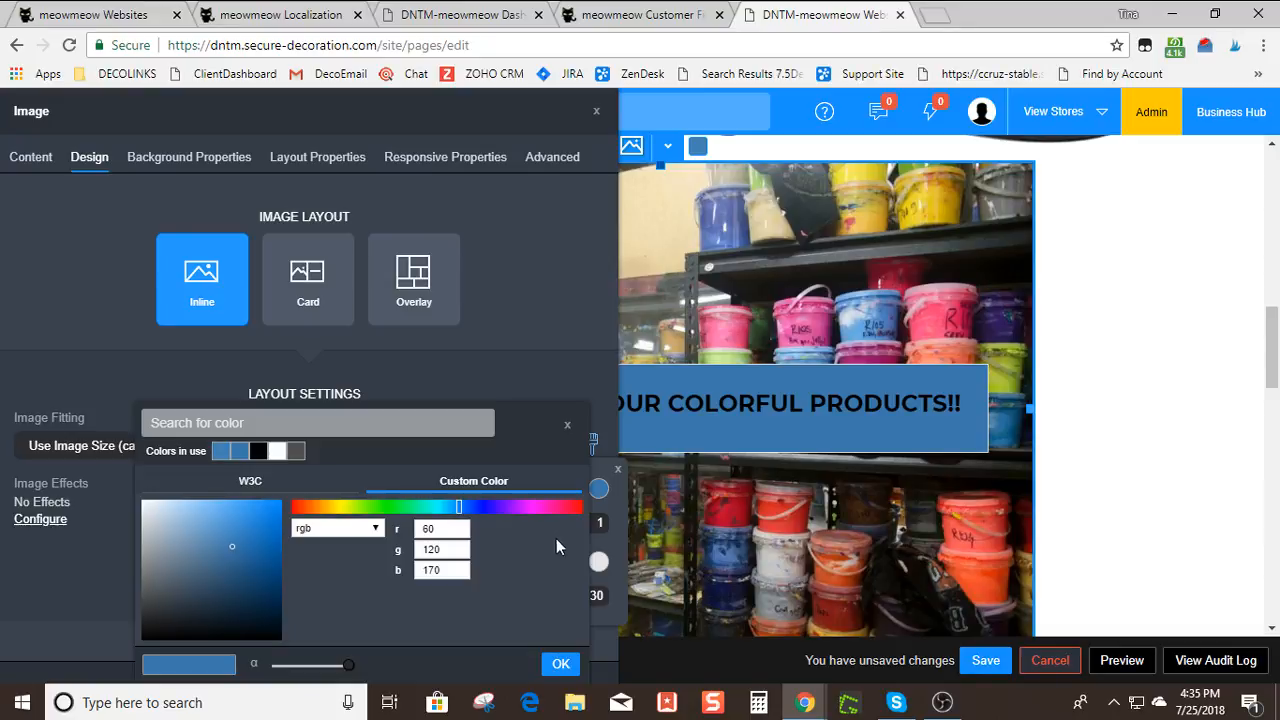
click(560, 664)
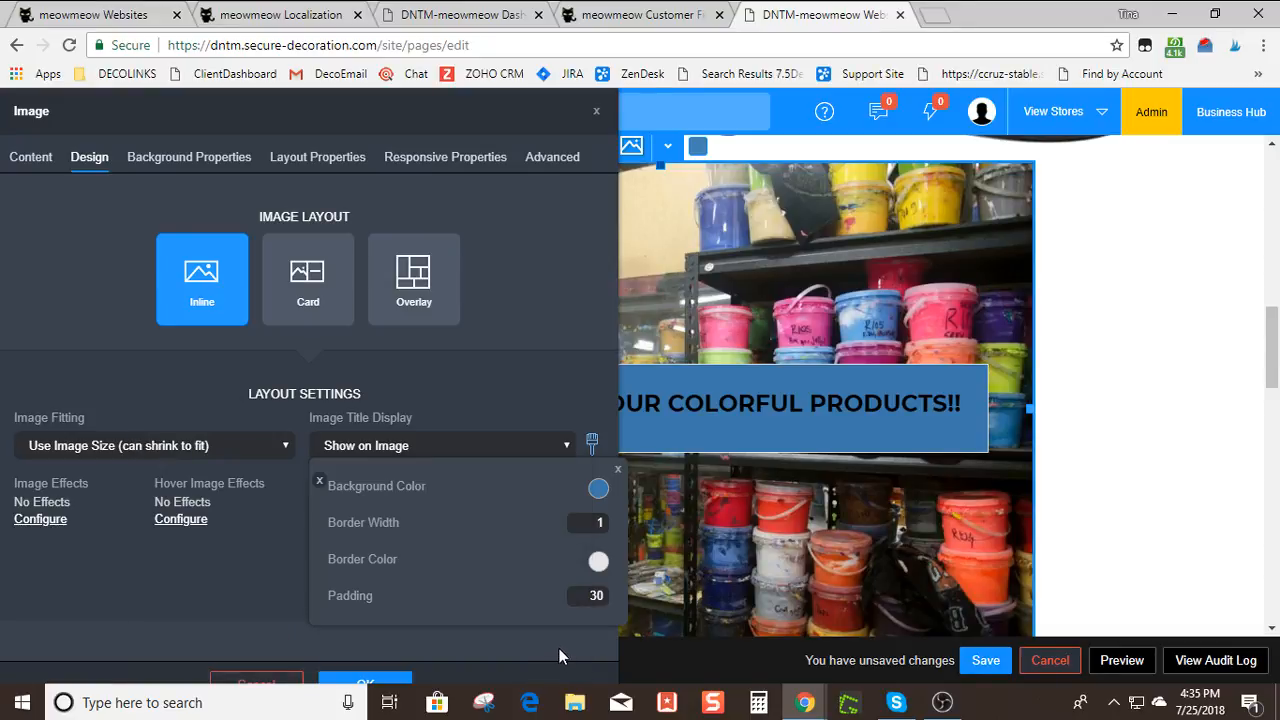
click(617, 471)
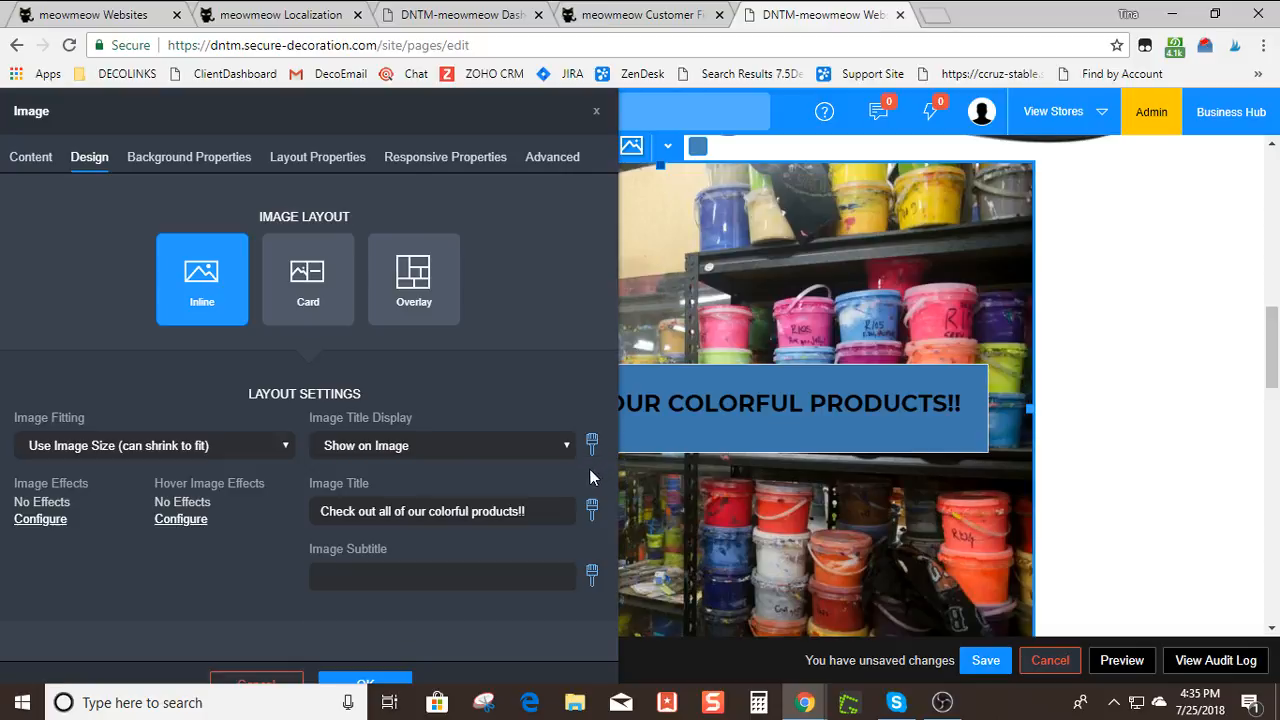
click(360, 683)
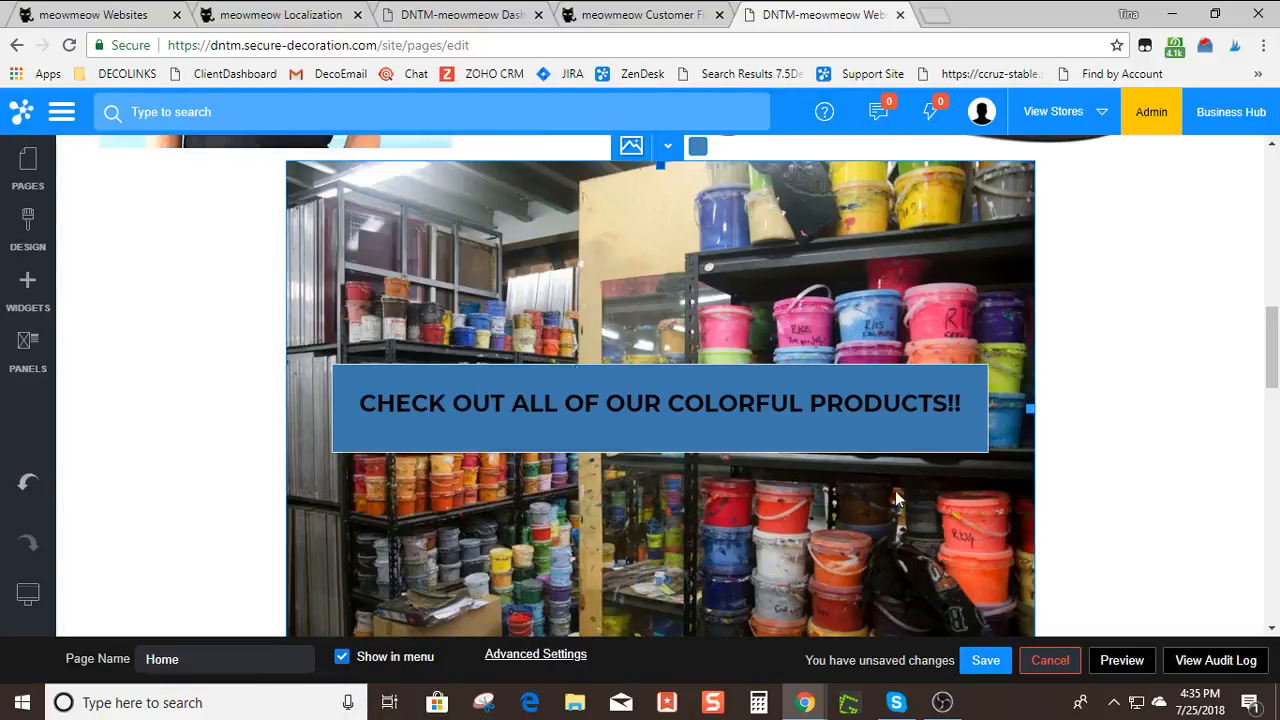
Remove the SteelBlue background colour from the image widget
click(698, 147)
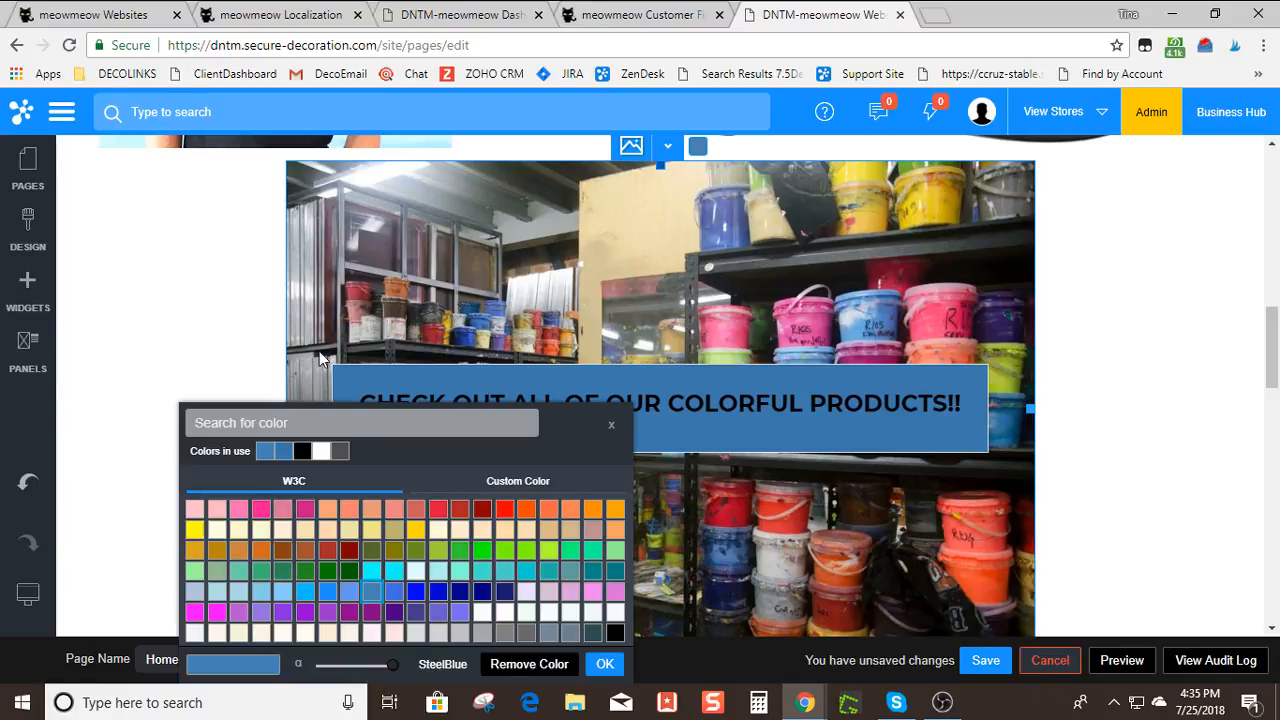
click(518, 664)
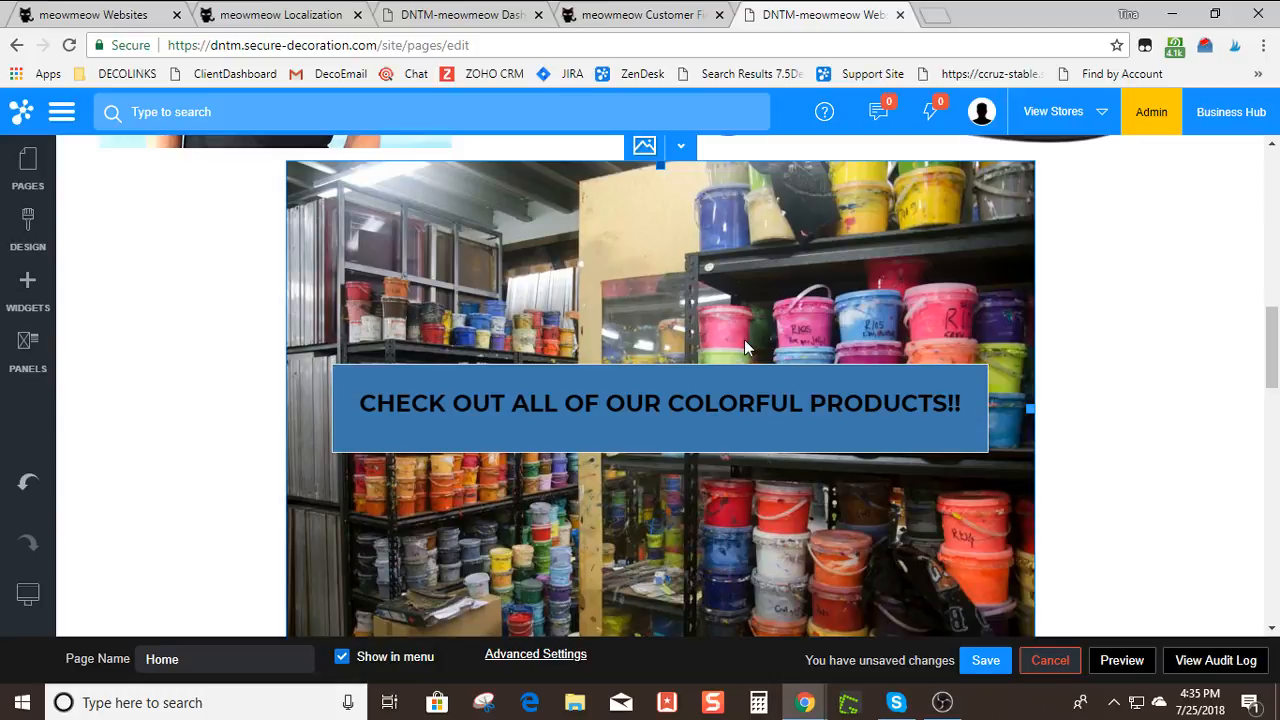
Reopen the image widget's design settings and change its image layout to Card
click(680, 148)
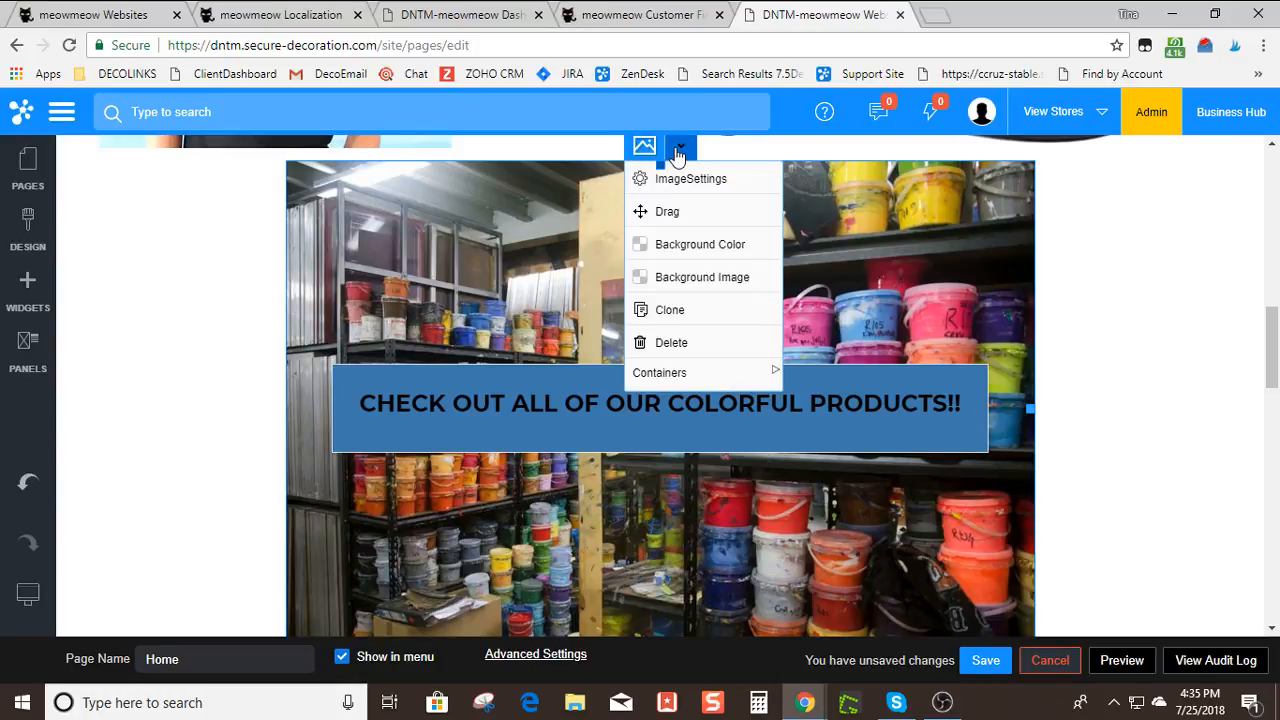
click(673, 180)
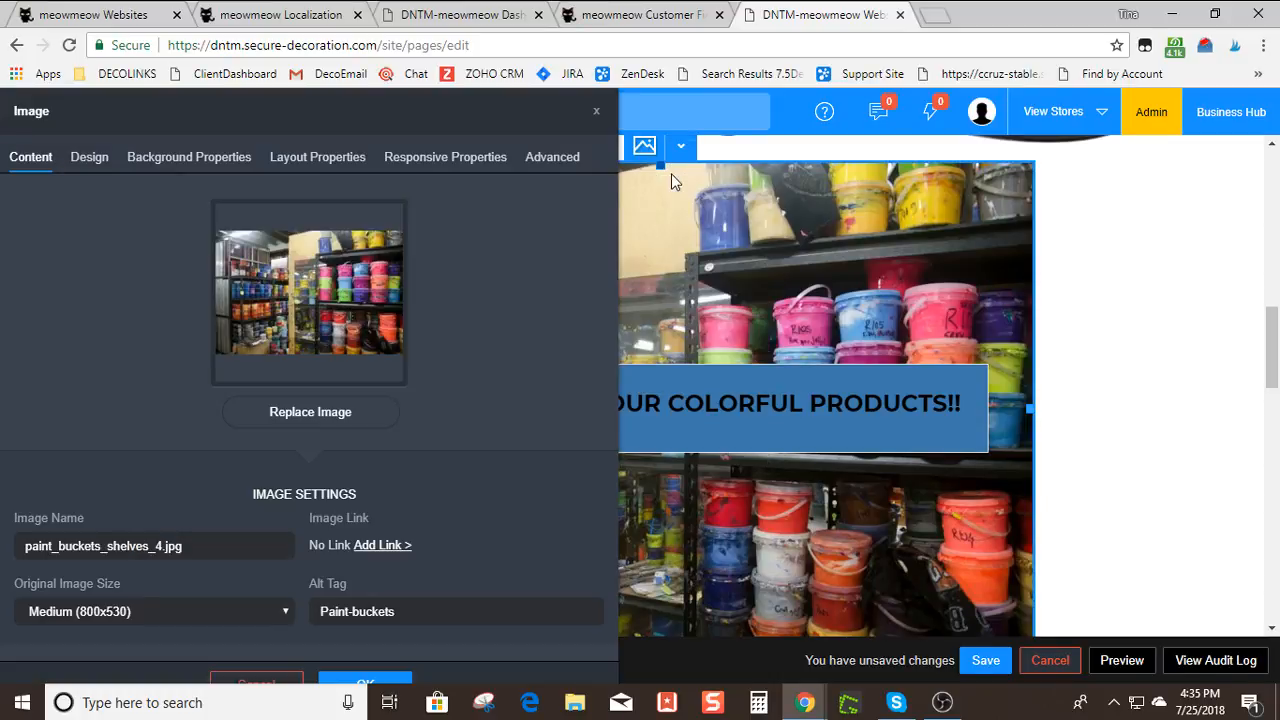
click(84, 160)
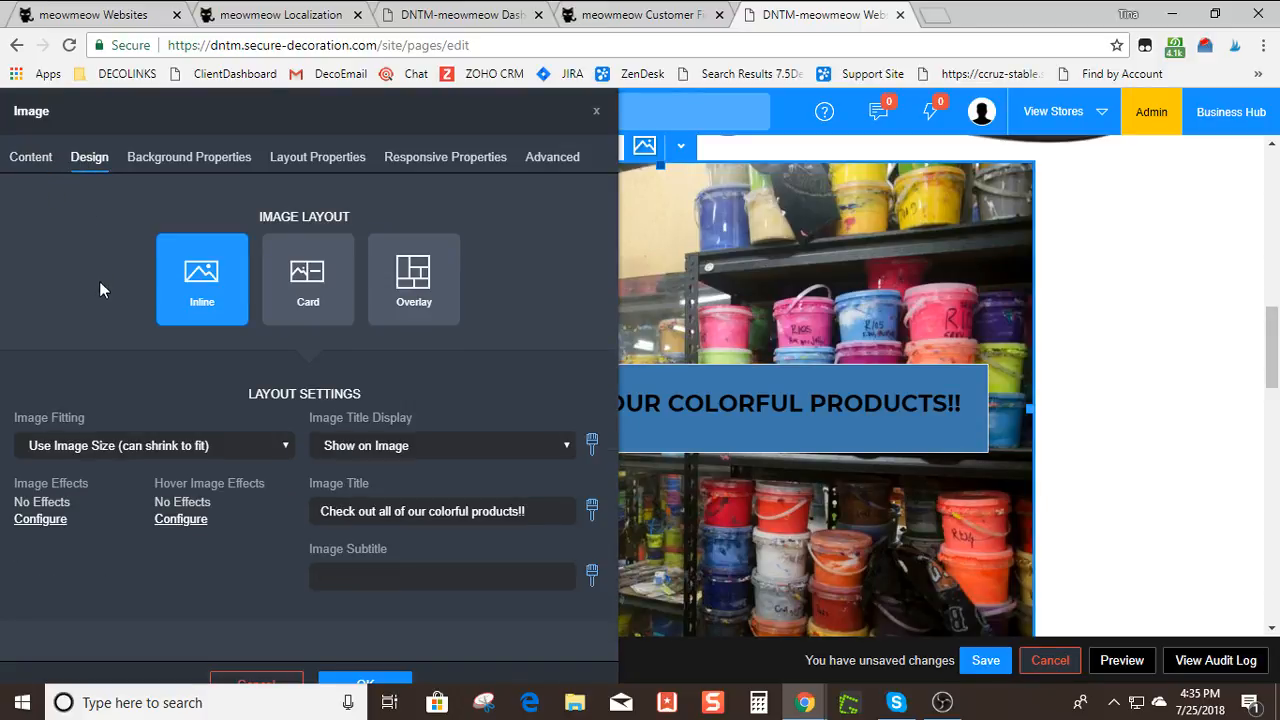
click(312, 292)
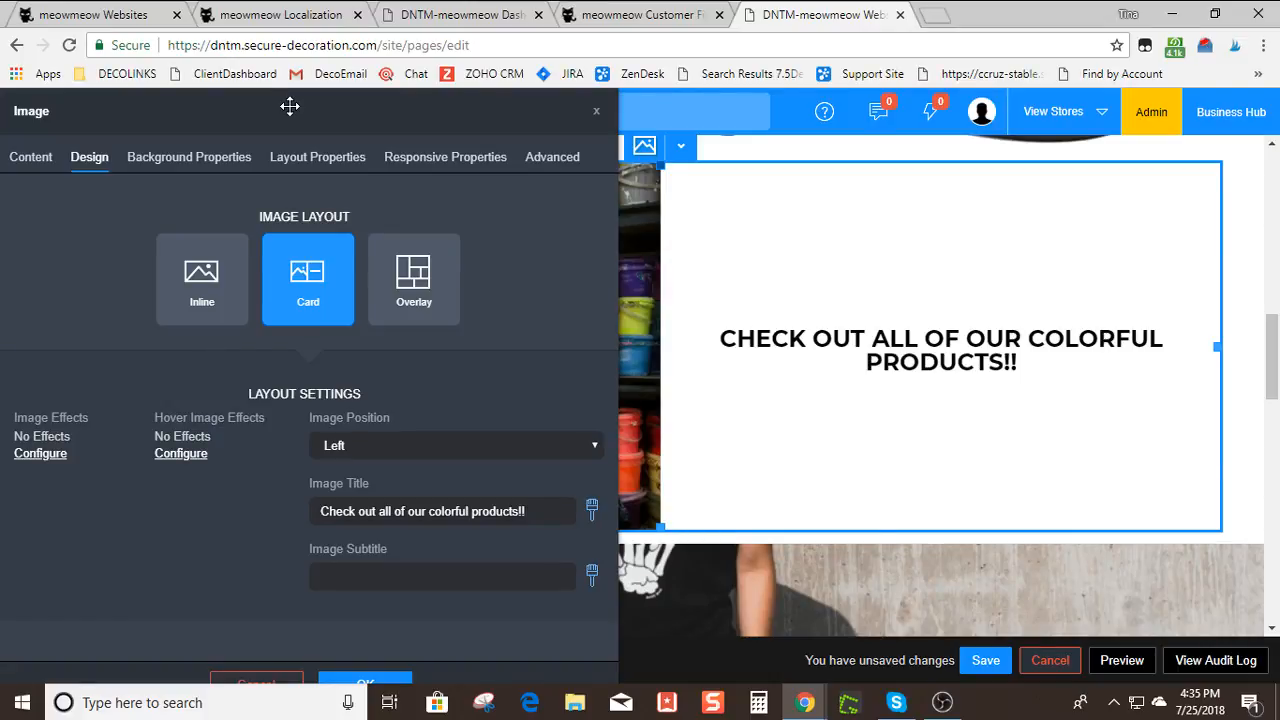
Move the image settings out of the way, examine the Card layout on the page and close the settings
drag(286, 106, 541, 635)
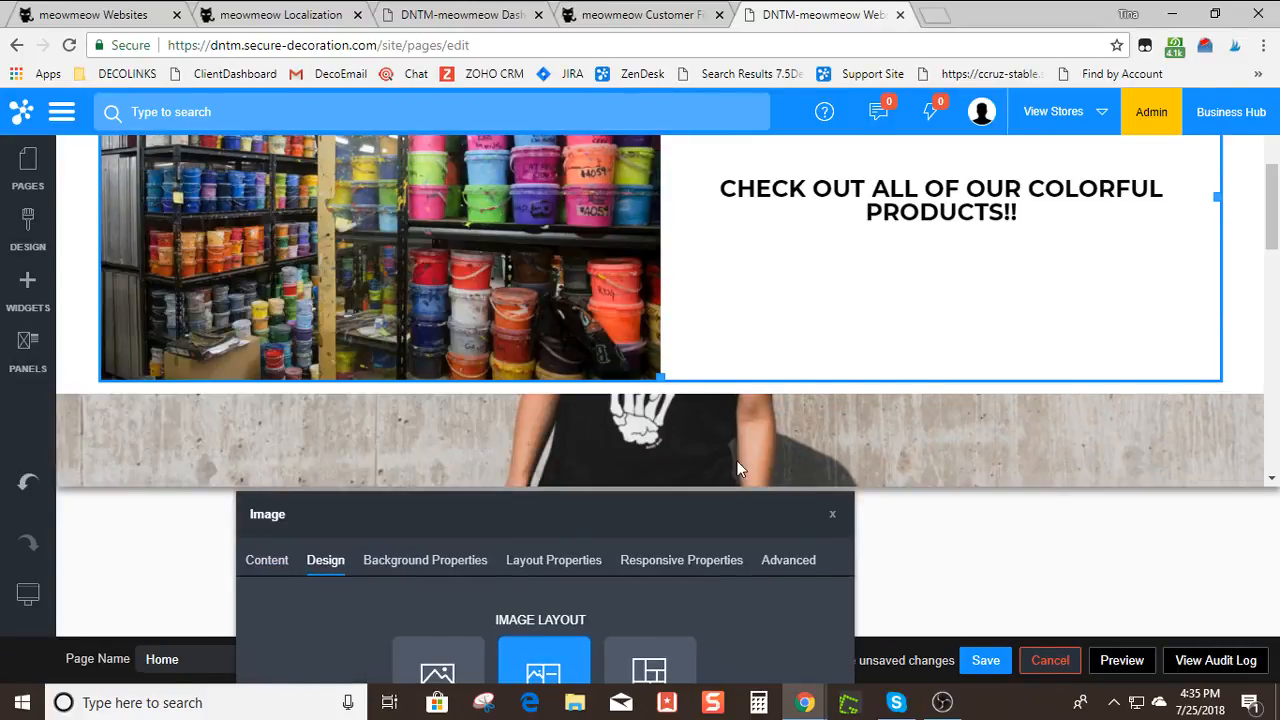
mouse_move(1274, 184)
mouse_down()
mouse_move(1275, 158)
mouse_move(1274, 170)
mouse_up()
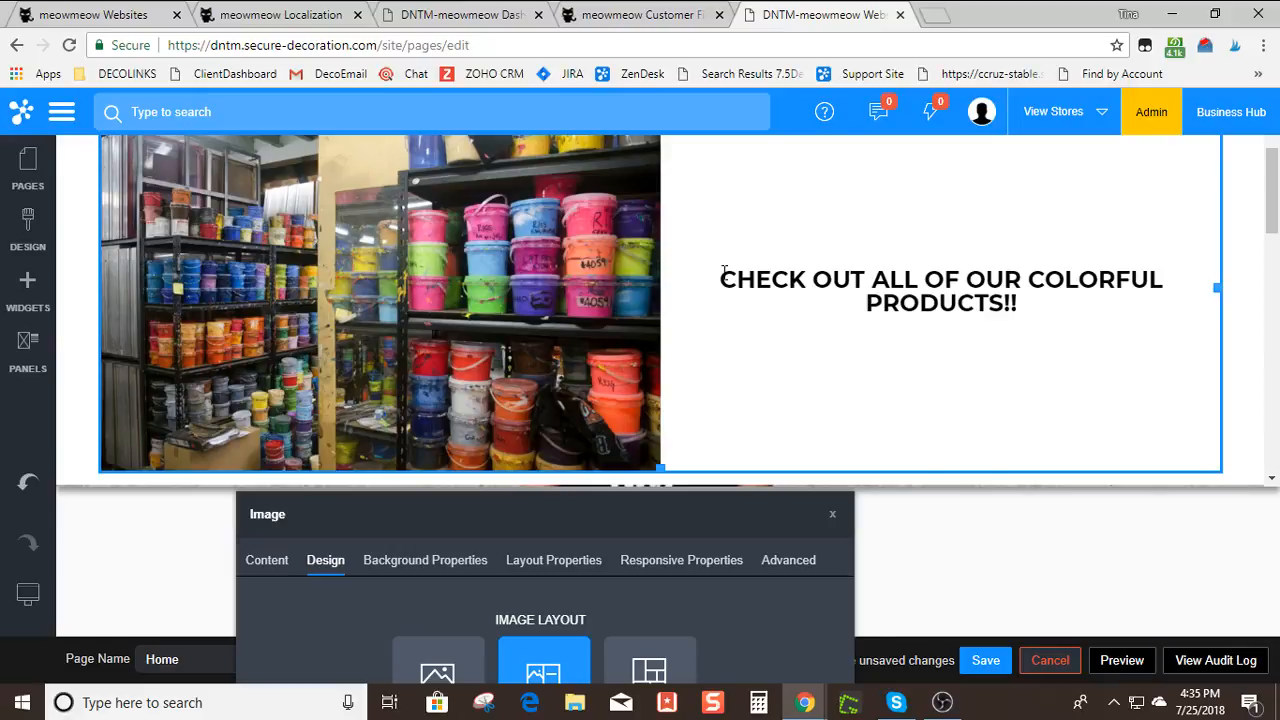
click(966, 276)
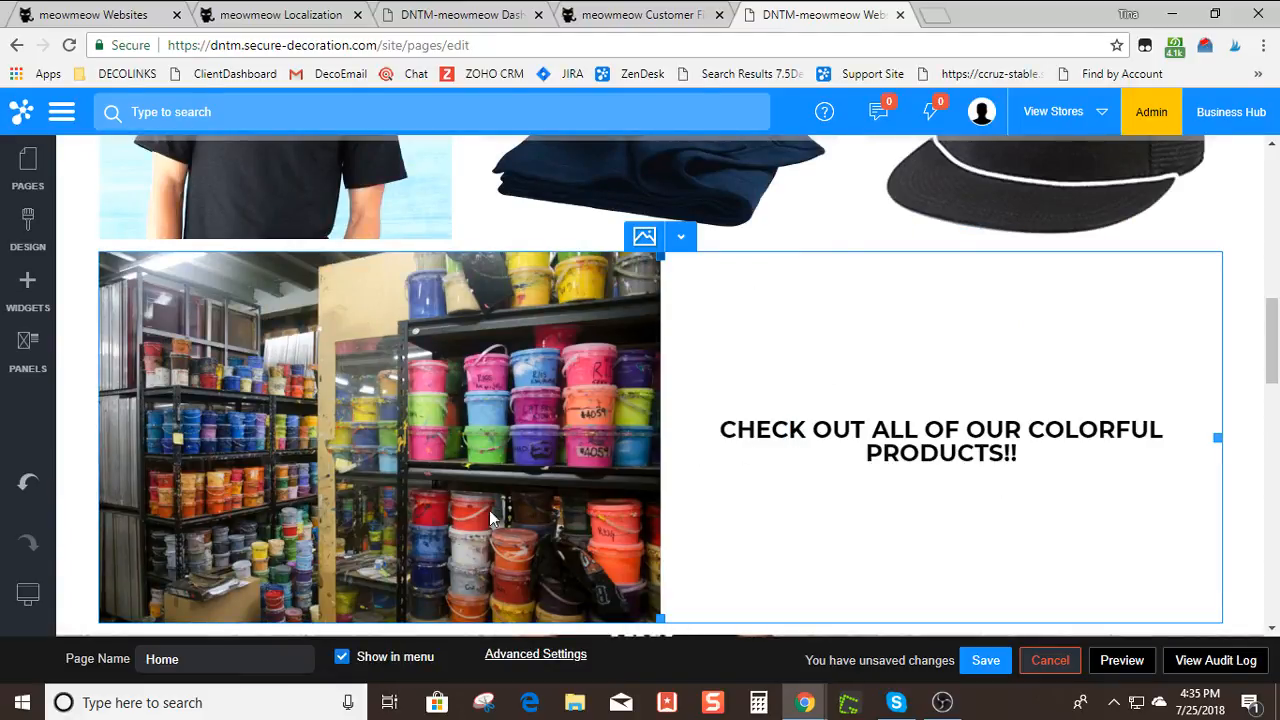
Reopen the image widget's design settings, set the image position to Right and switch the image layout to Overlay
click(681, 238)
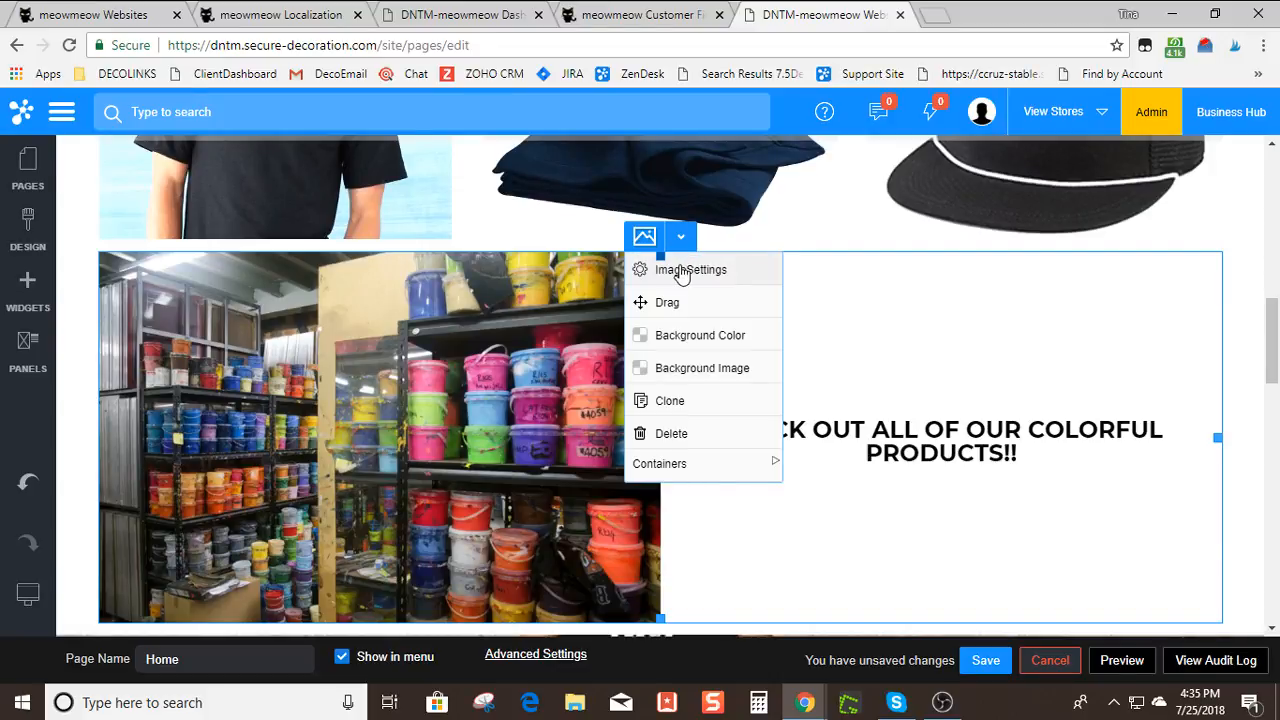
click(681, 270)
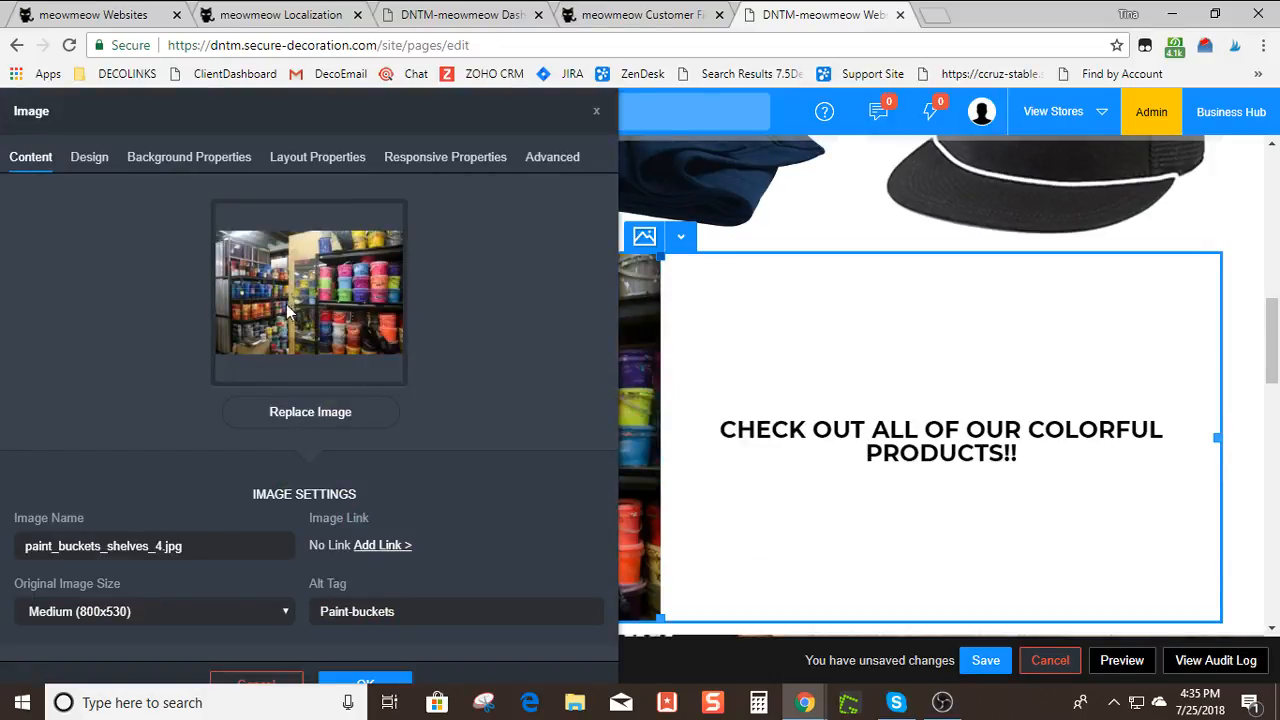
click(93, 174)
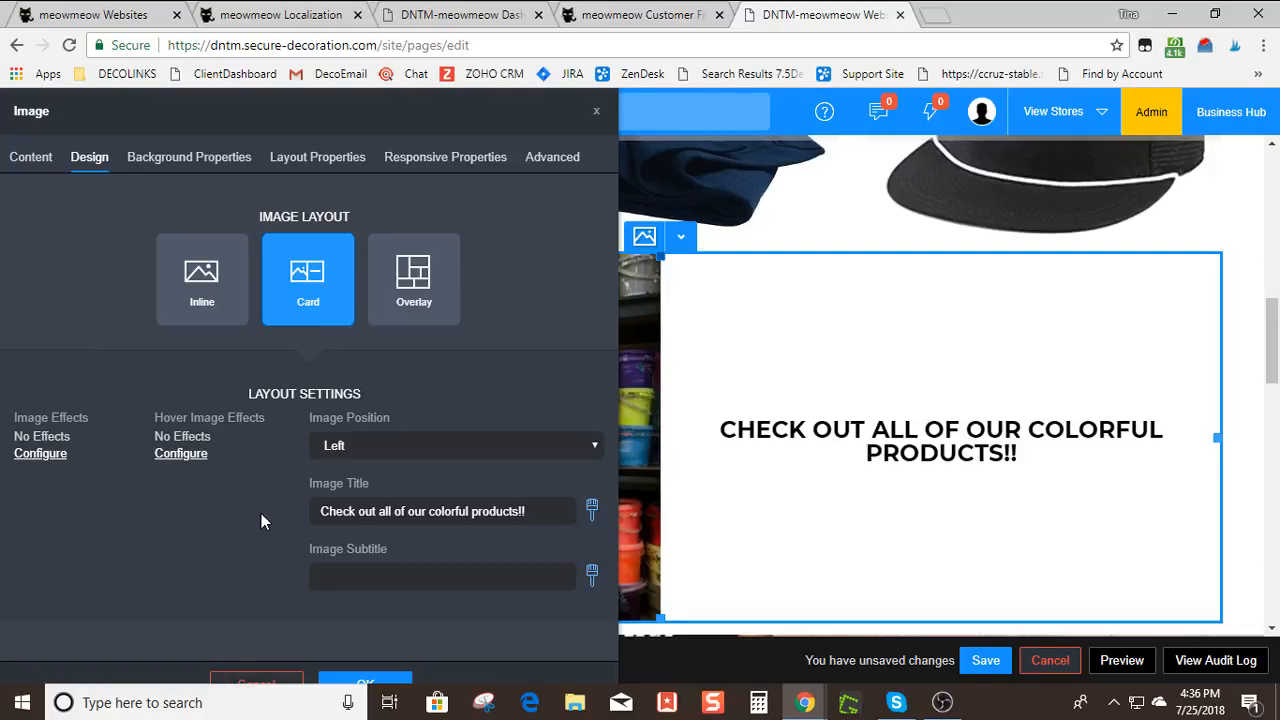
click(342, 445)
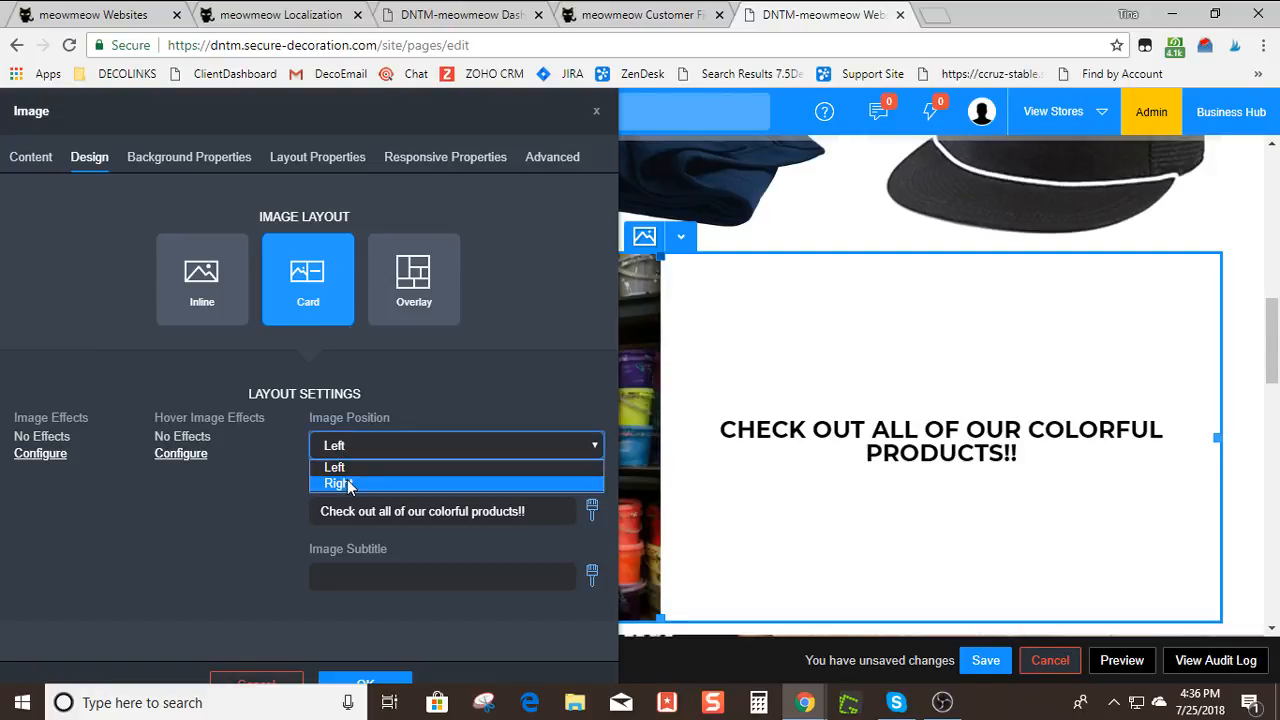
click(340, 483)
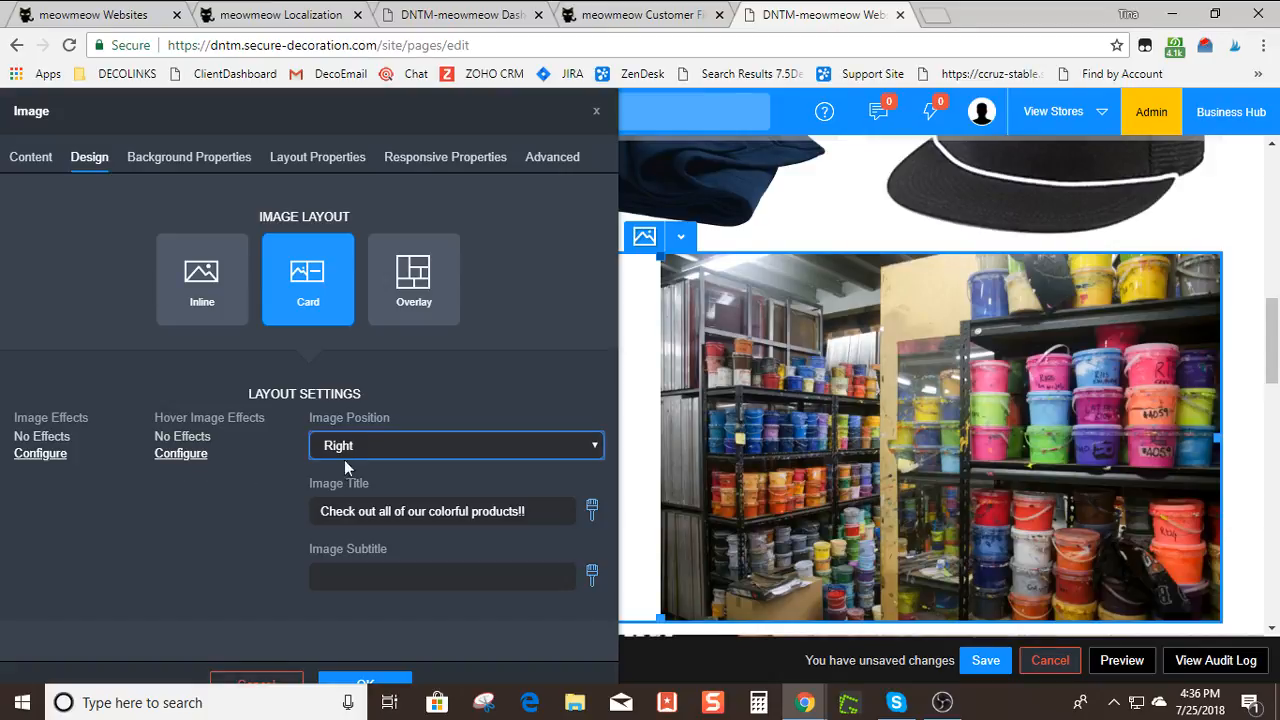
drag(300, 109, 211, 90)
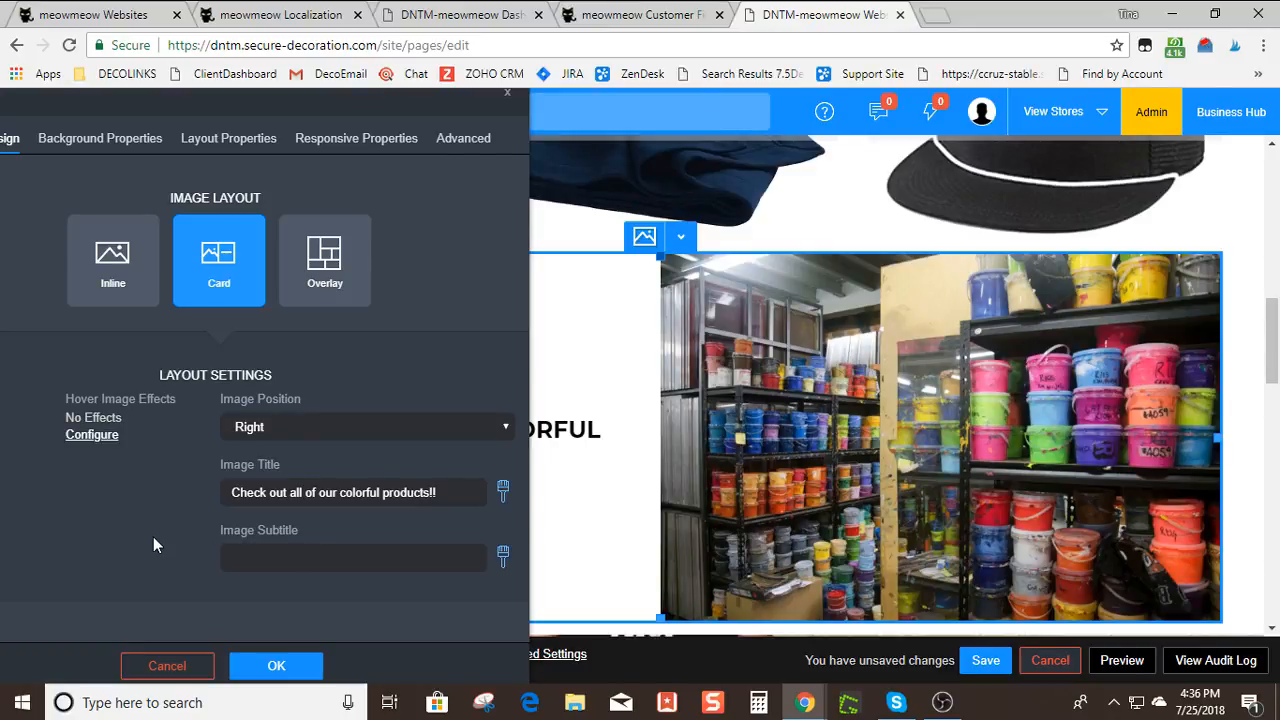
click(326, 288)
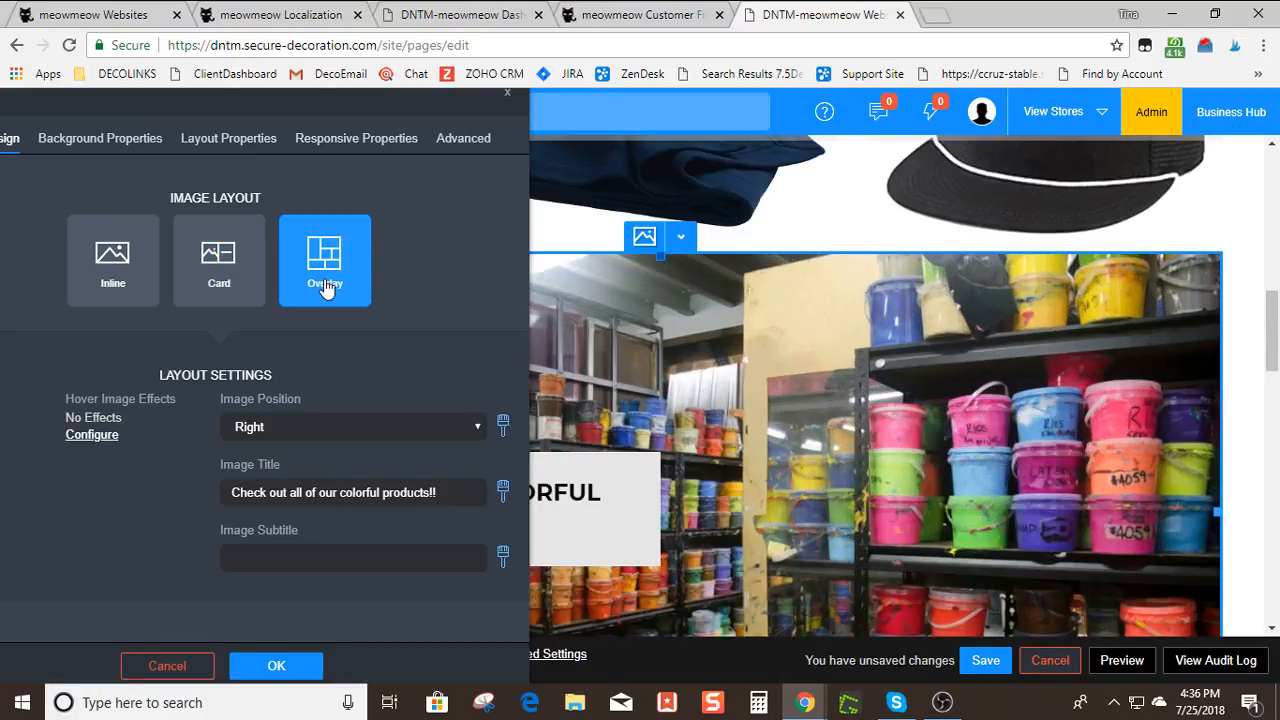
click(508, 100)
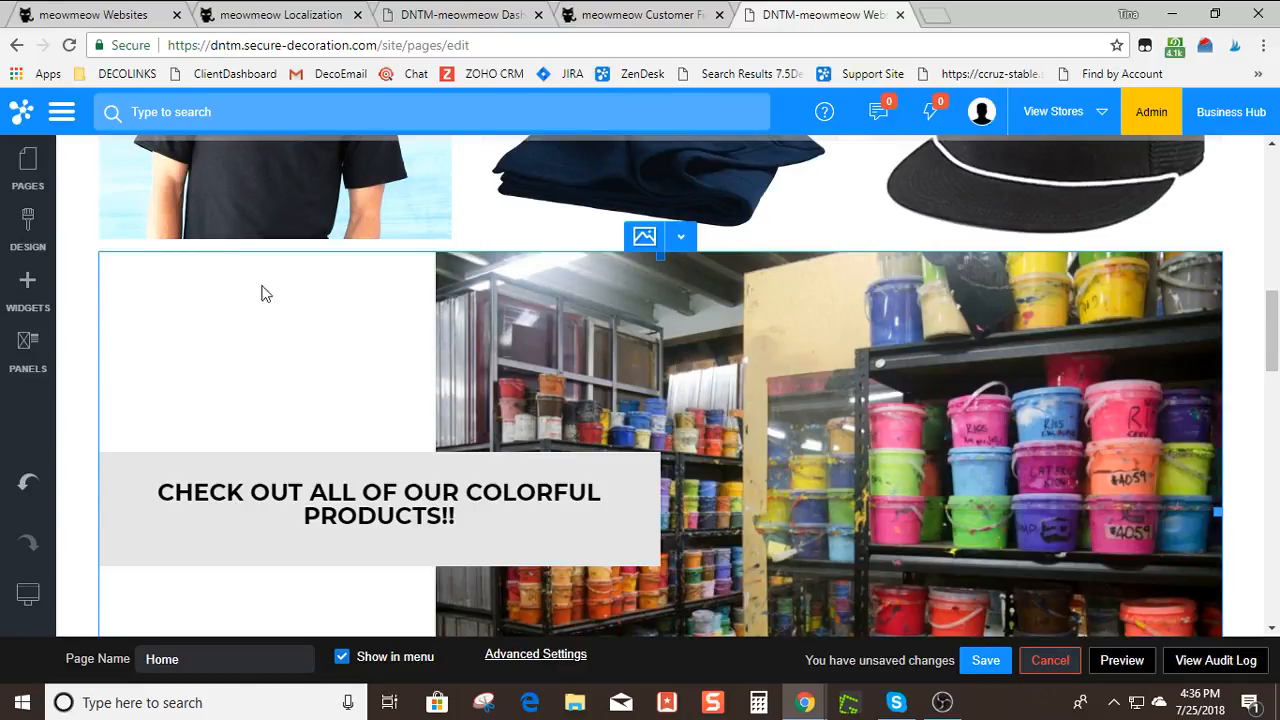
Reload the Home page editor, discarding the unsaved image widget changes
click(70, 47)
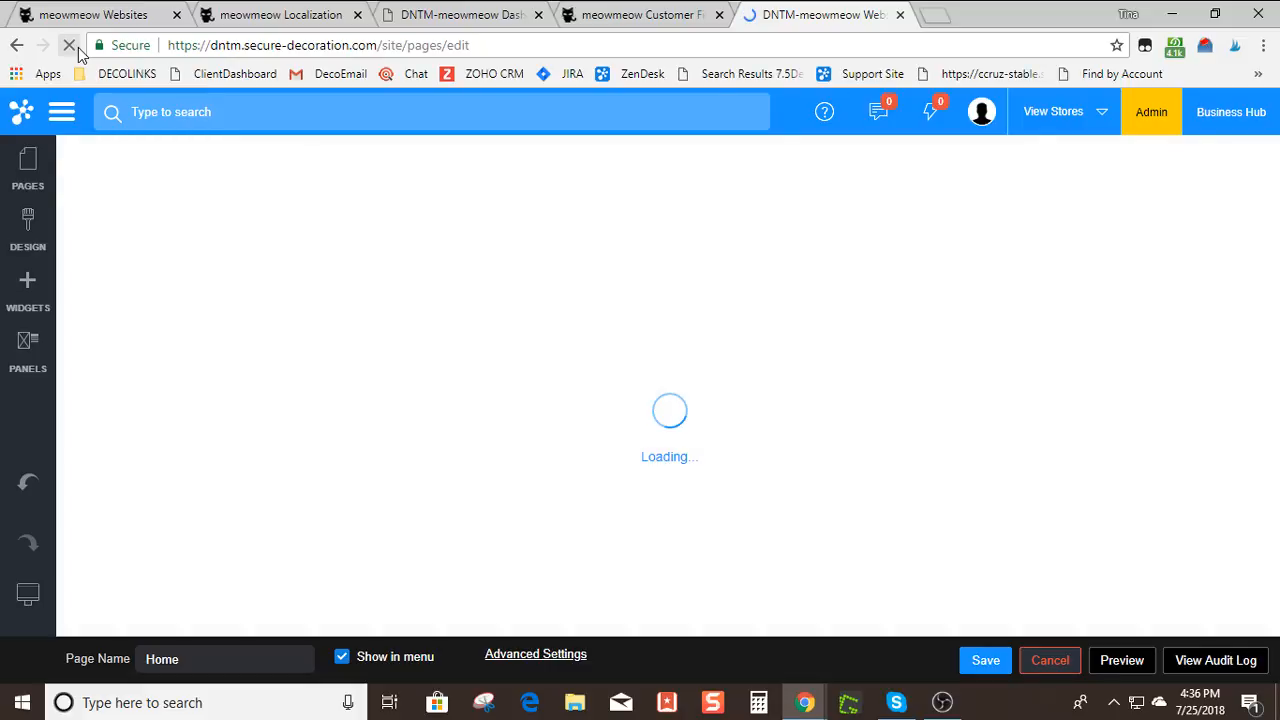
In the meowmeow admin site, open the DTG Printing process's general settings and enter "Printing" as the process name
click(627, 12)
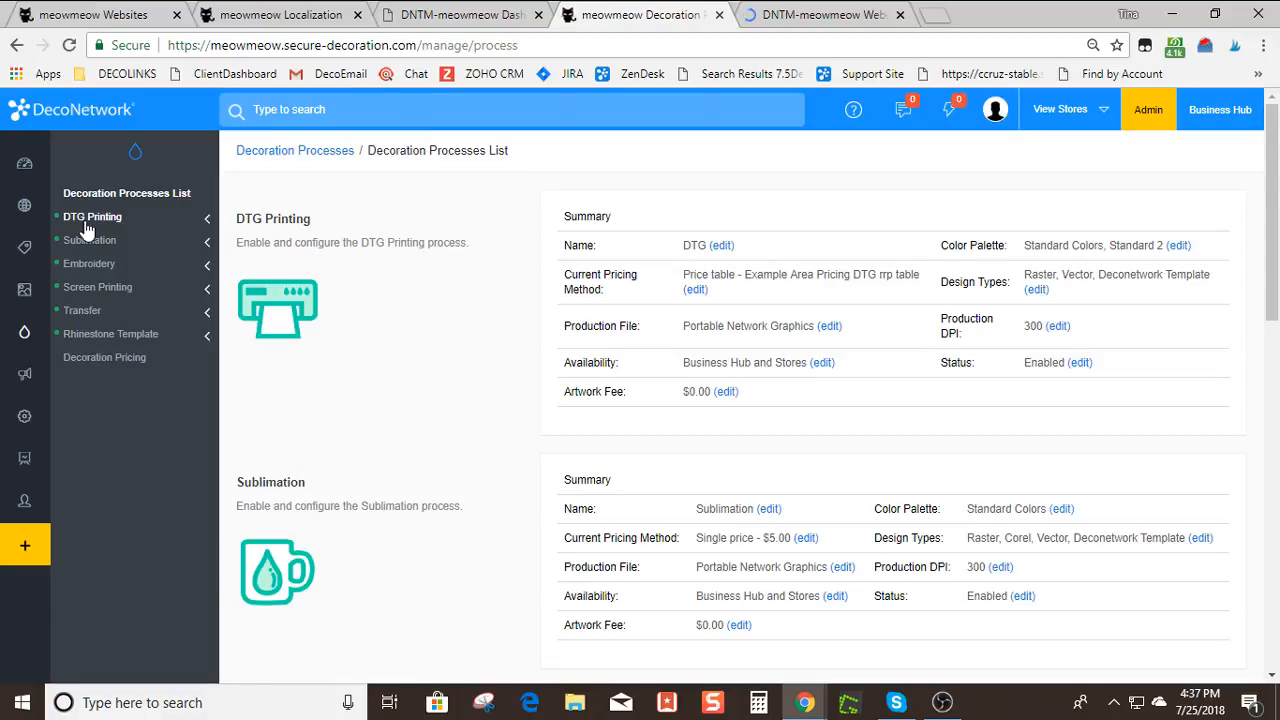
click(724, 248)
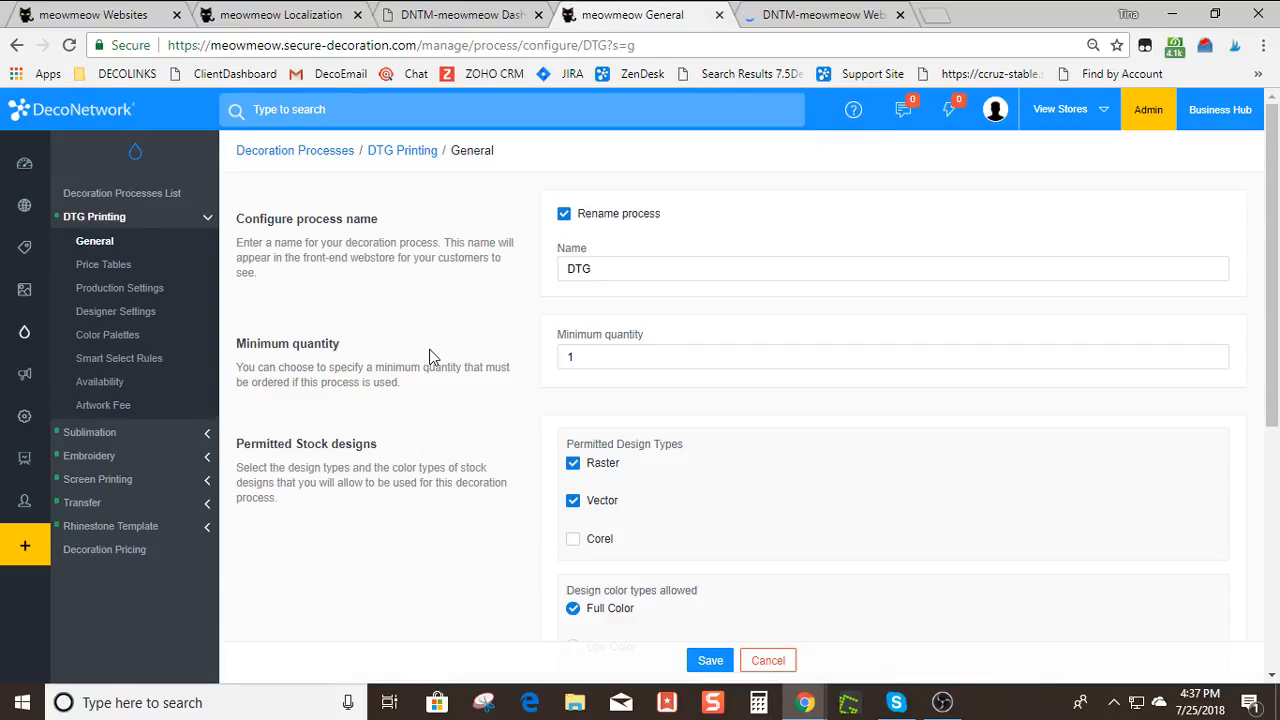
double_click(606, 266)
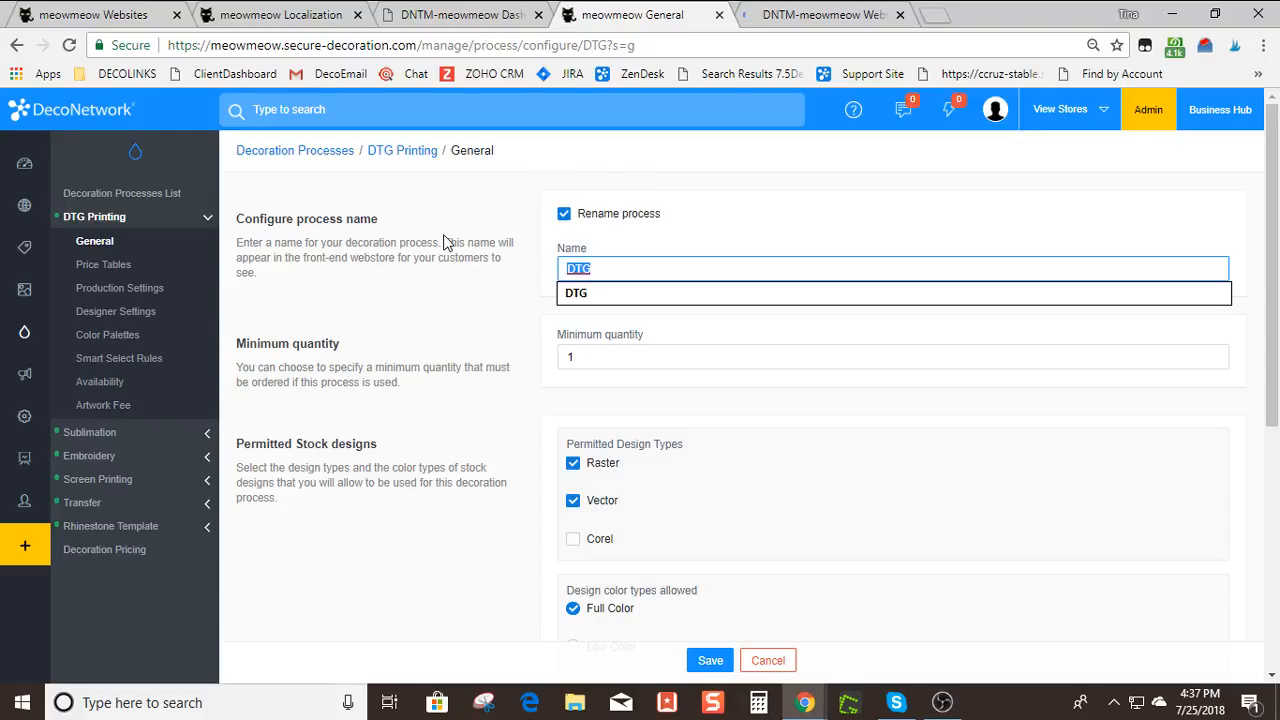
key(BackSpace)
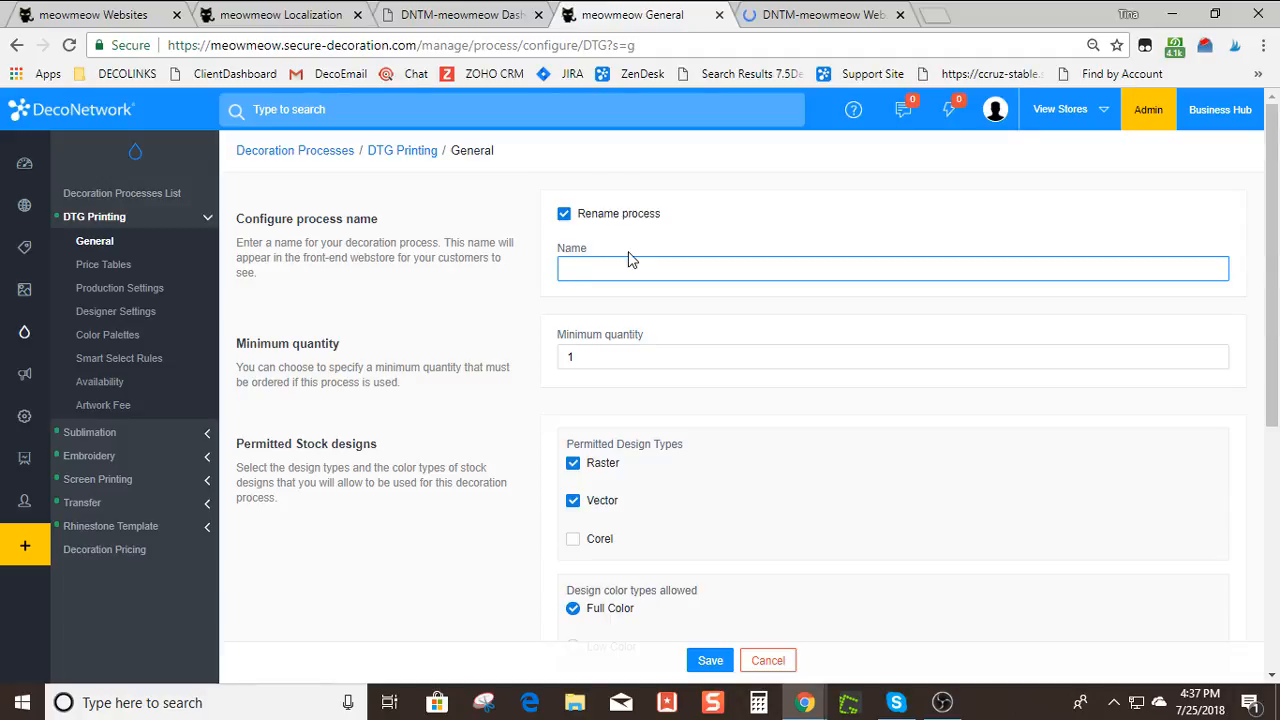
text(Printing)
Return to the DNTM Home page editor and insert a 3 Columns row directly above the Leading Designs banner
click(822, 12)
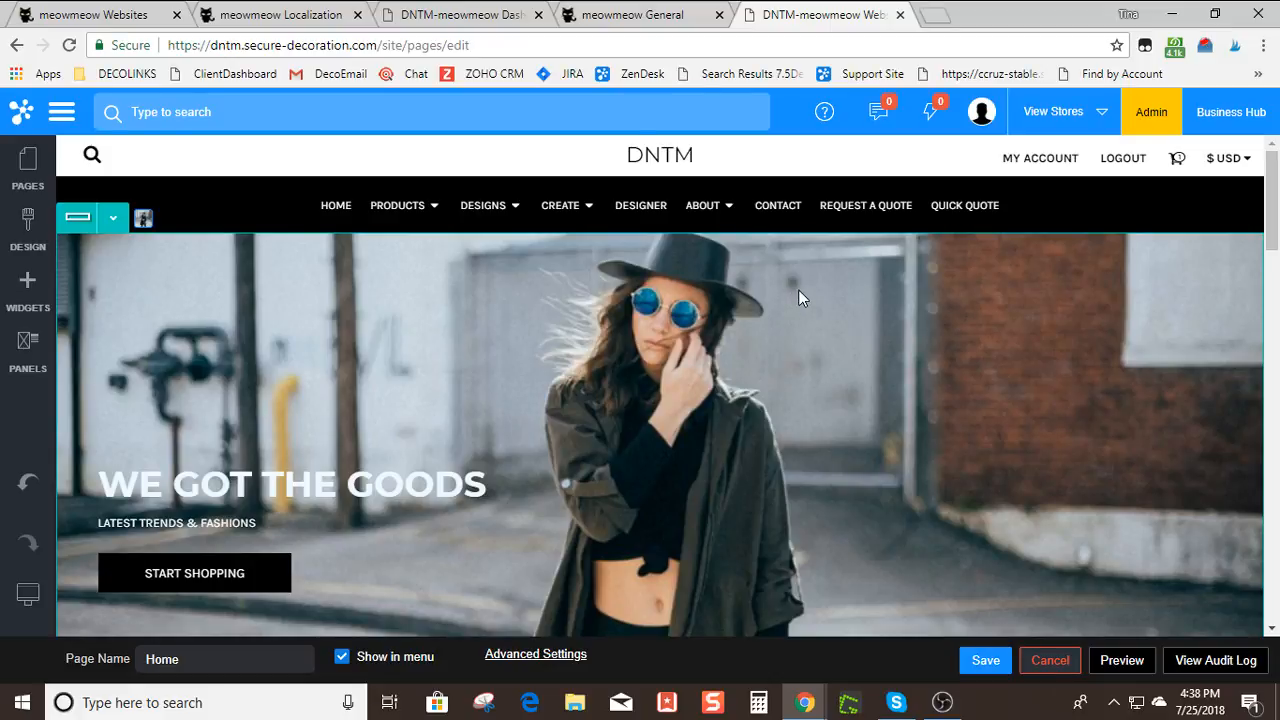
click(16, 303)
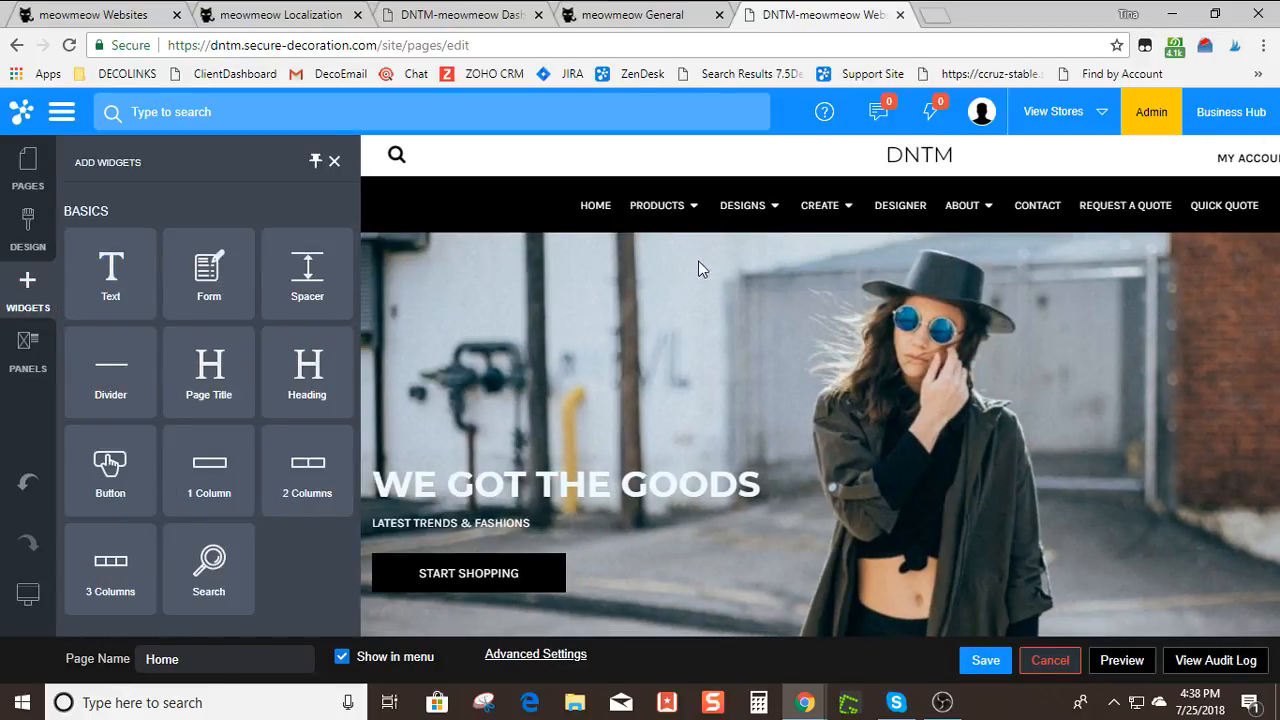
click(334, 162)
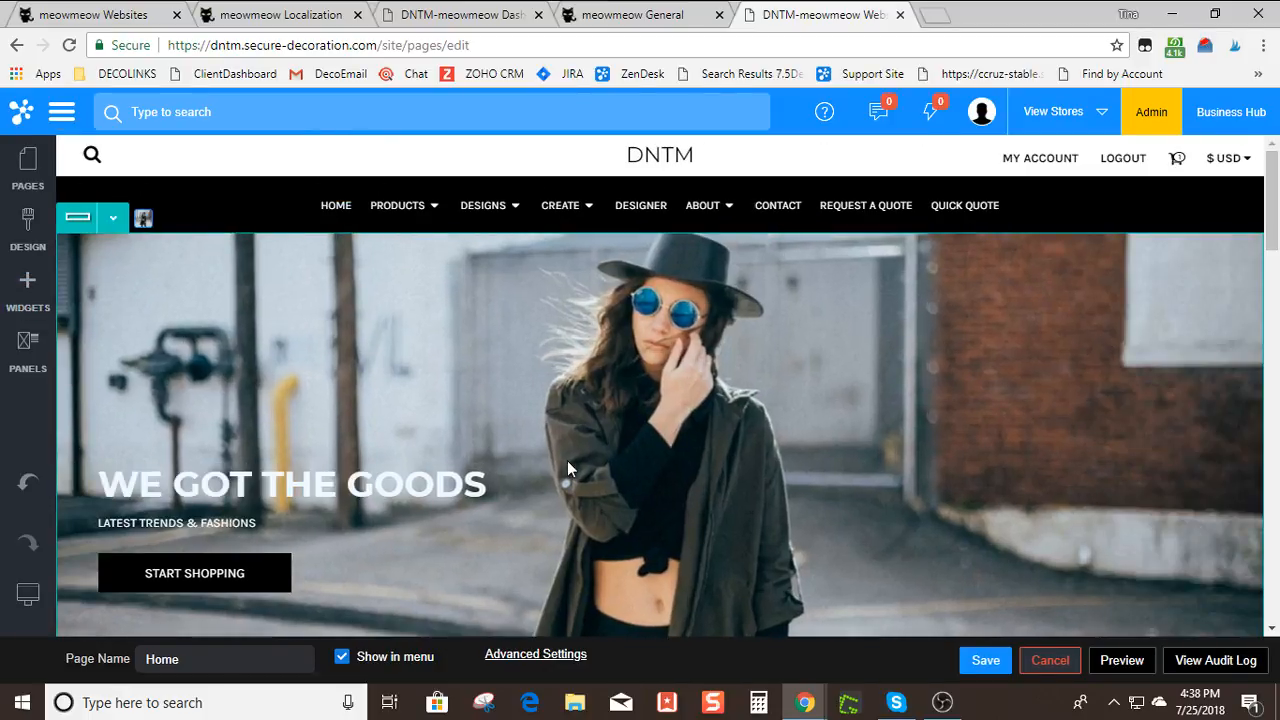
scroll(569, 462, down, 5)
scroll(571, 470, down, 5)
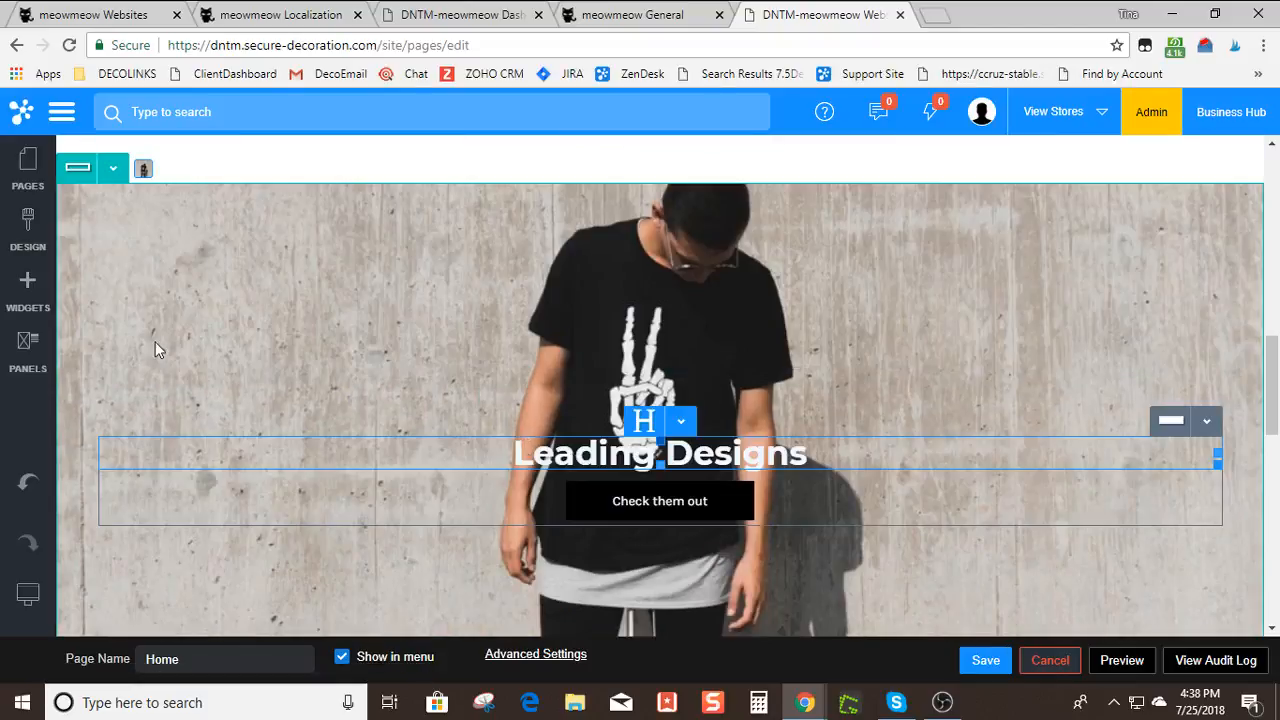
click(14, 298)
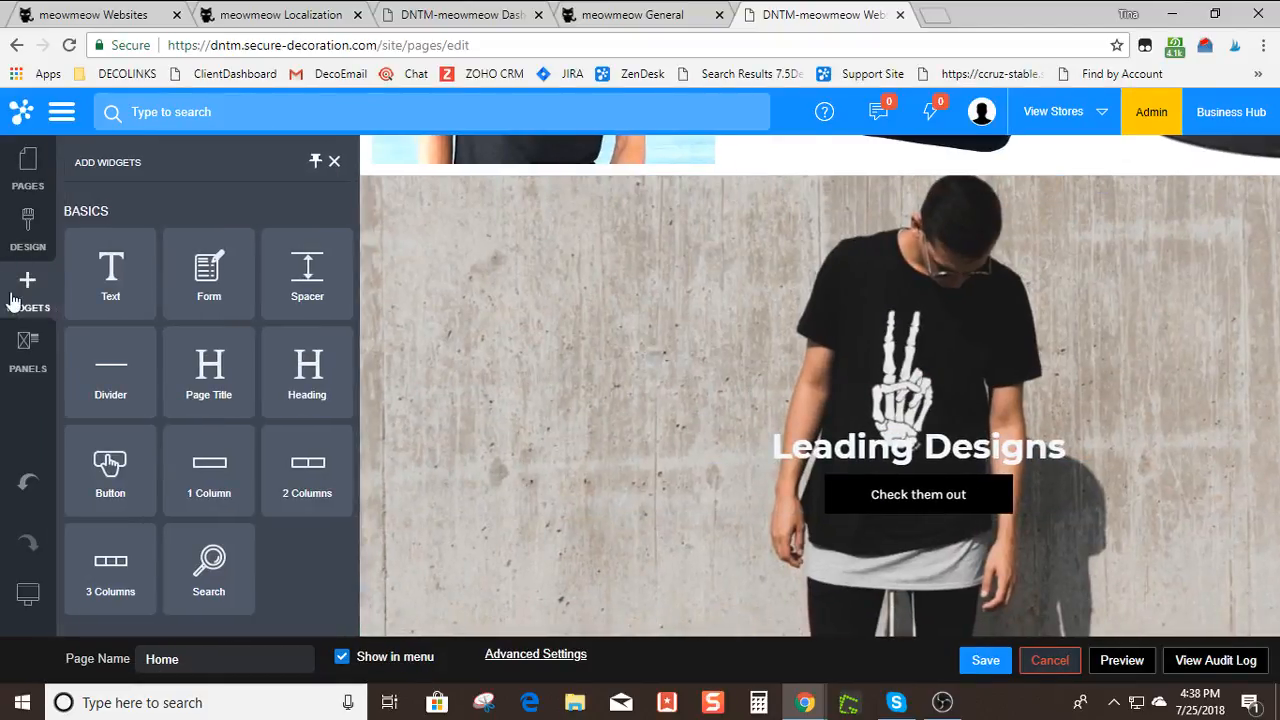
scroll(204, 380, down, 4)
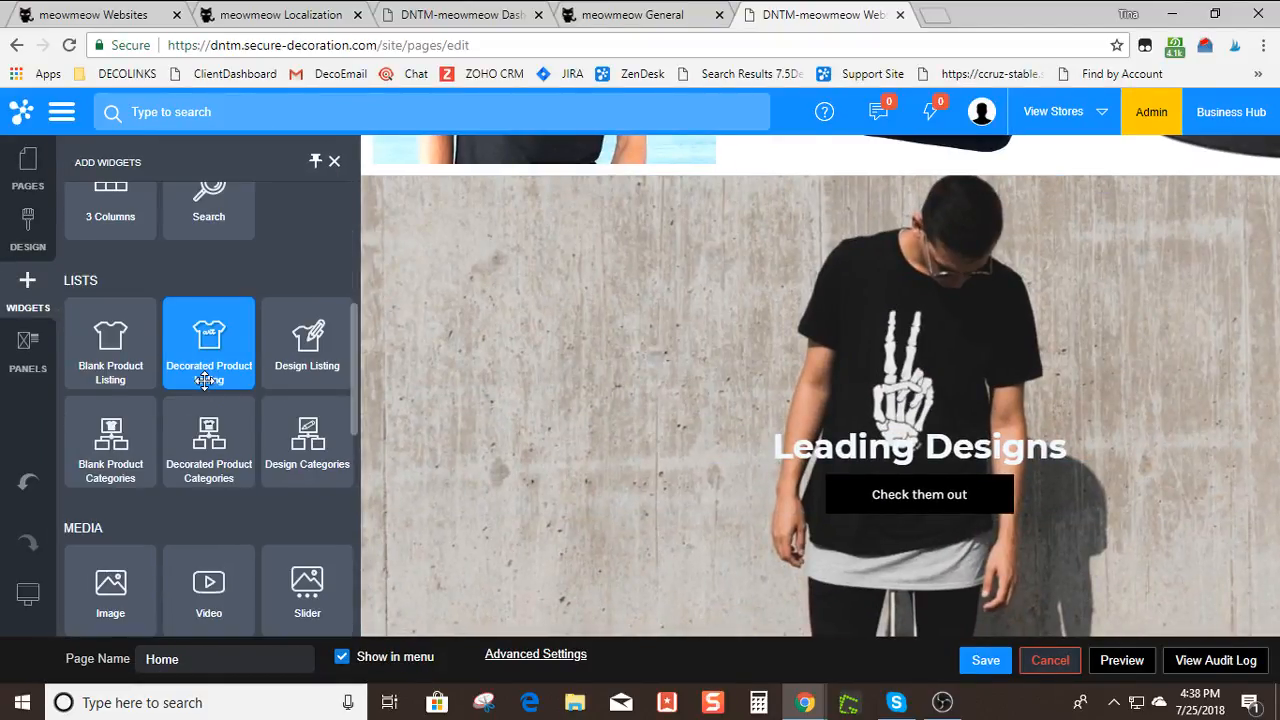
scroll(204, 380, down, 2)
scroll(208, 409, down, 2)
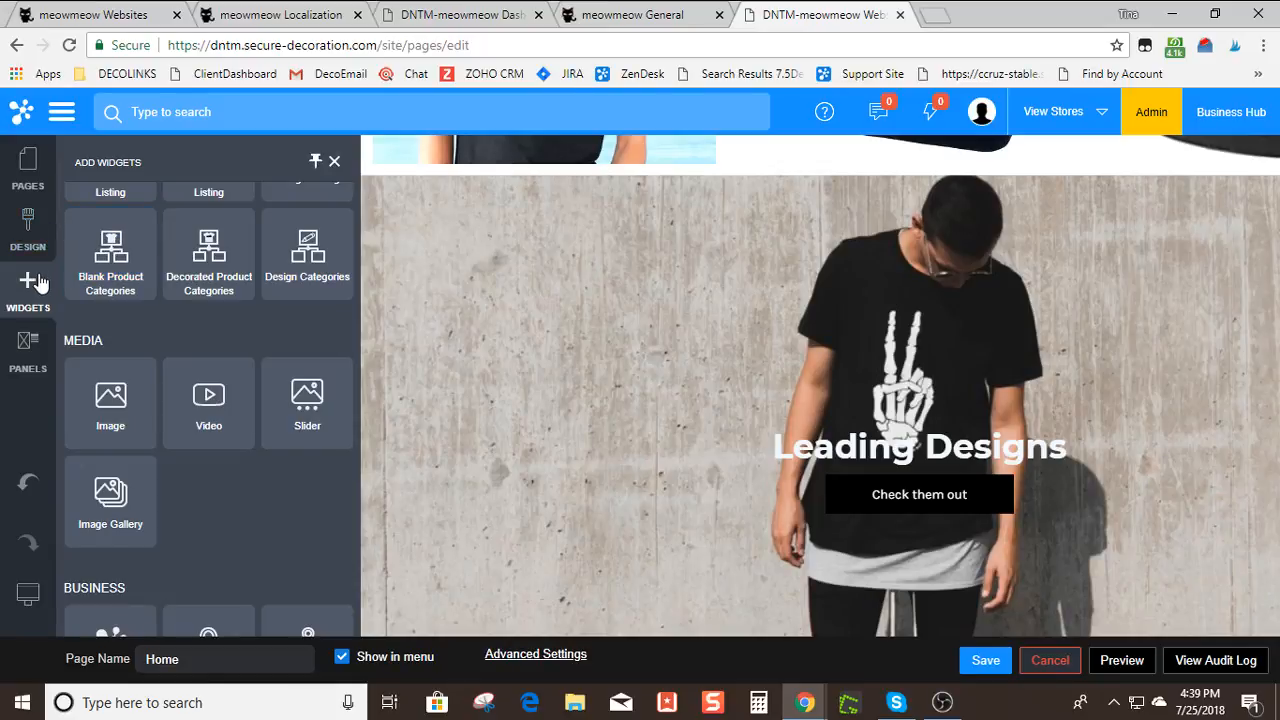
scroll(200, 339, up, 5)
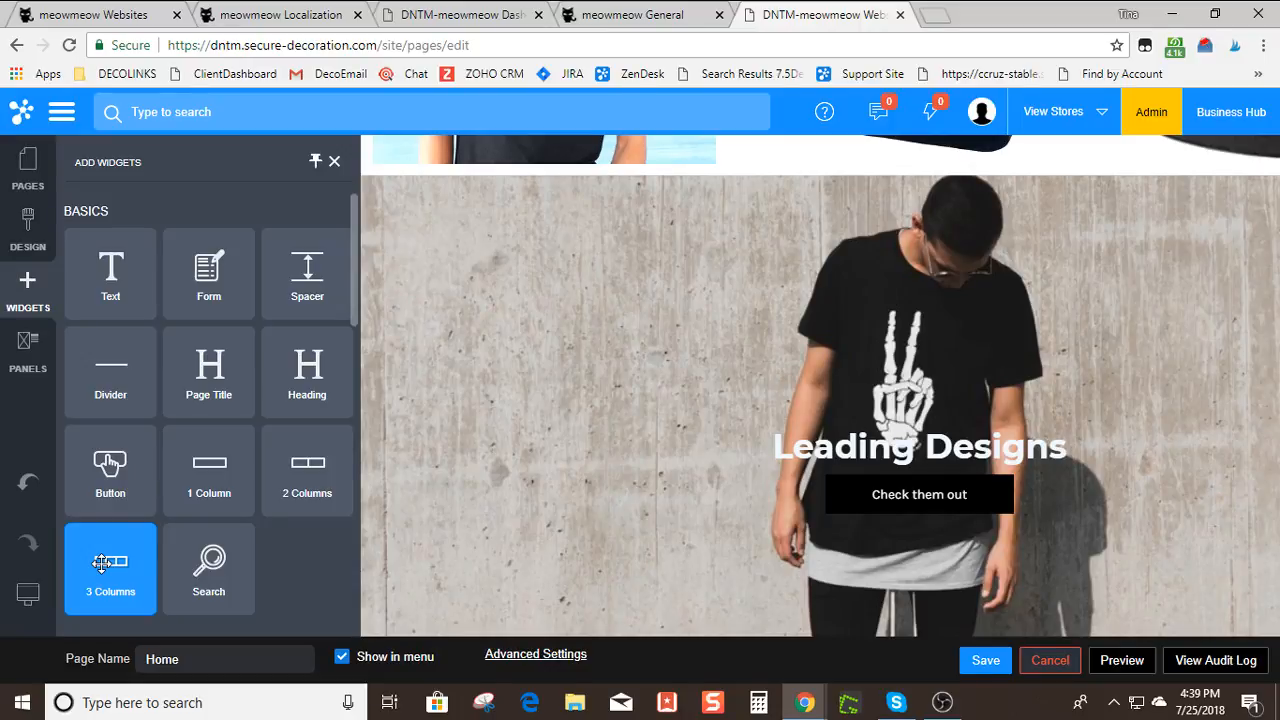
mouse_move(103, 563)
mouse_down()
mouse_move(523, 186)
mouse_move(546, 189)
mouse_up()
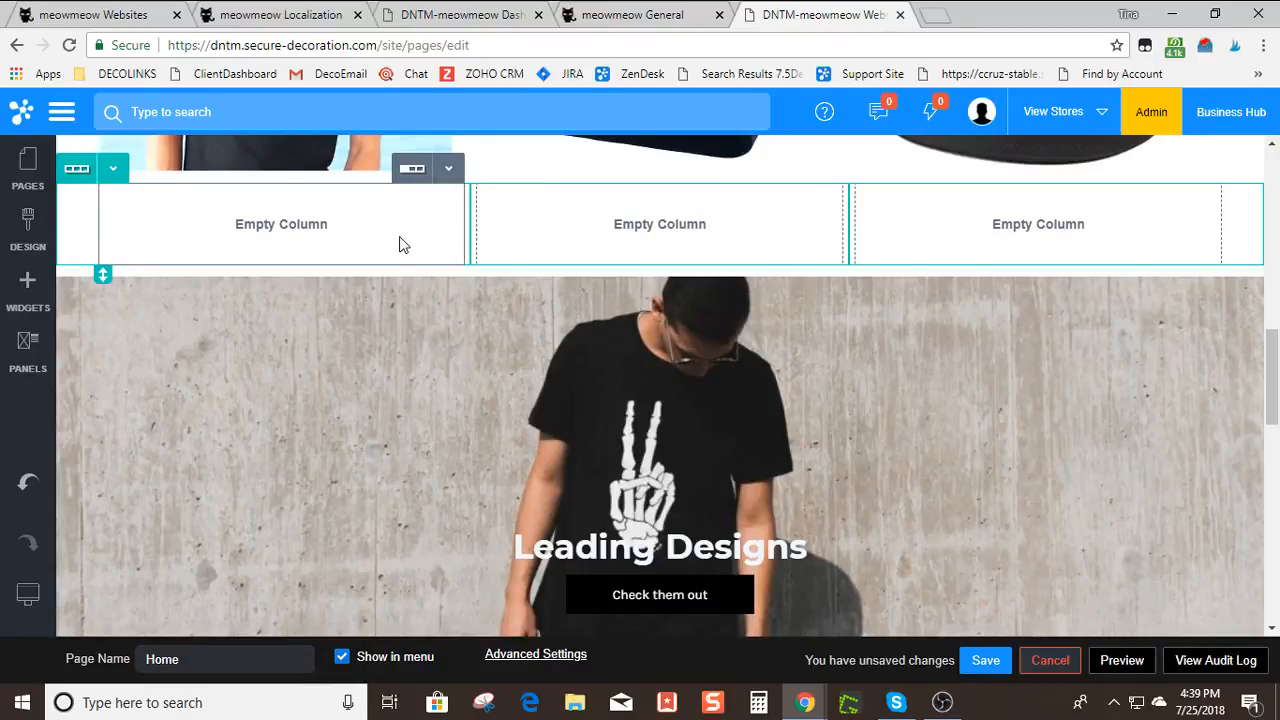
Add an Image widget to the first empty column of the new three-column row
click(18, 296)
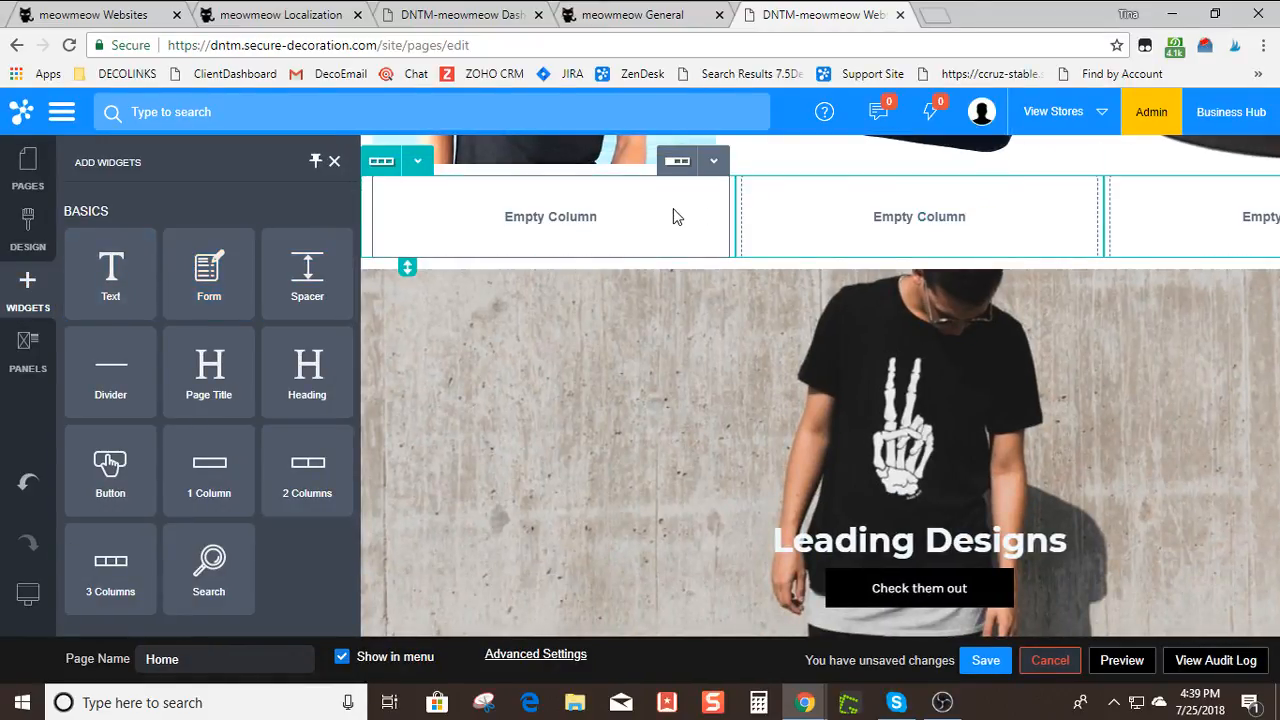
scroll(315, 548, down, 2)
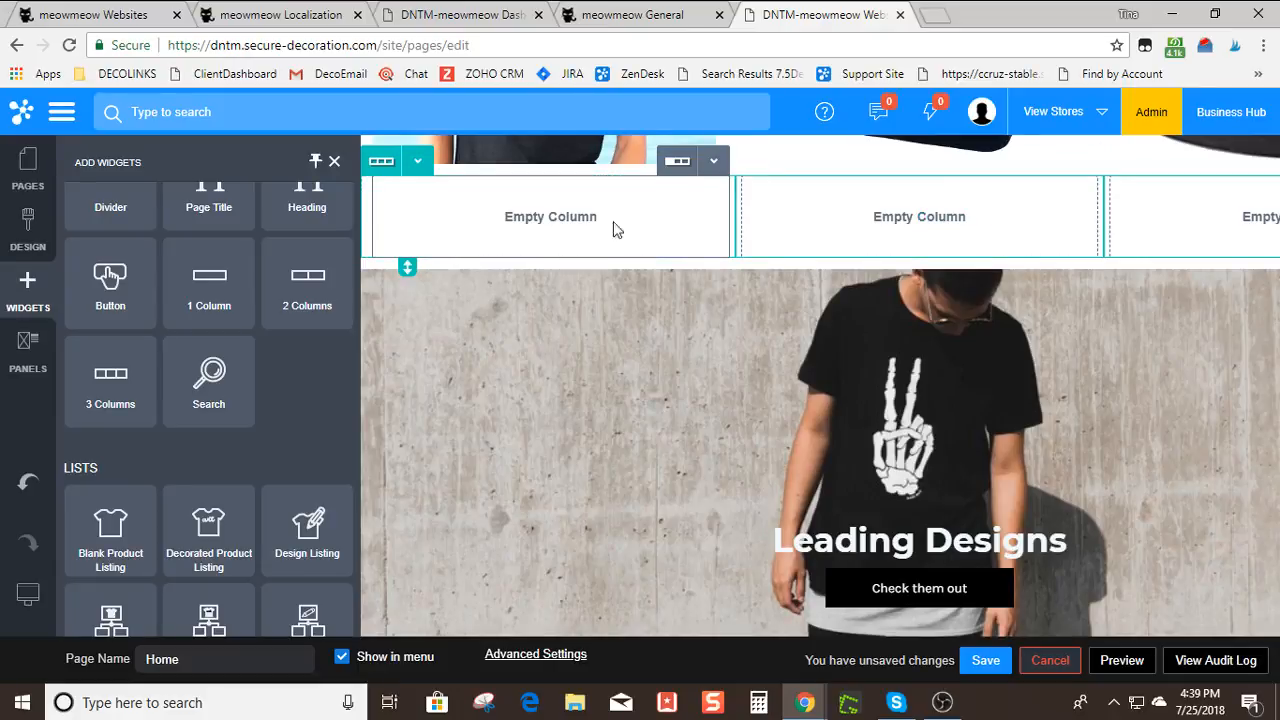
scroll(295, 458, down, 1)
scroll(295, 458, down, 1)
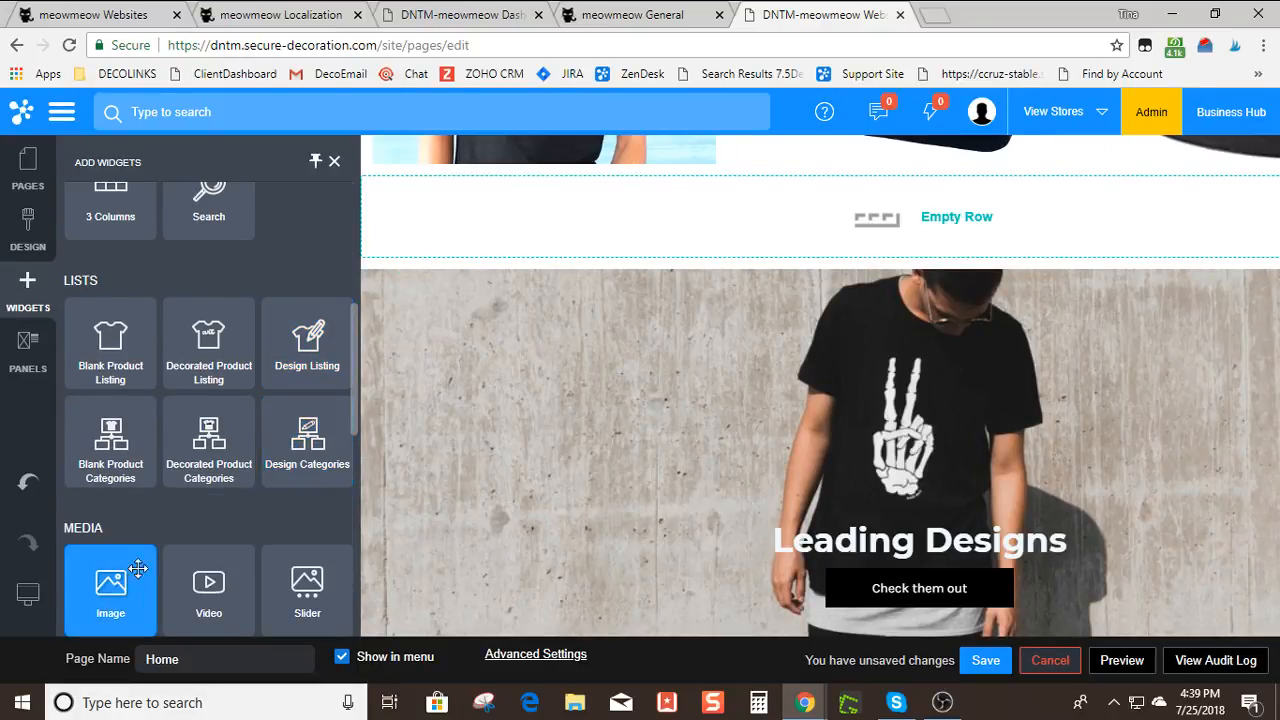
drag(120, 585, 350, 226)
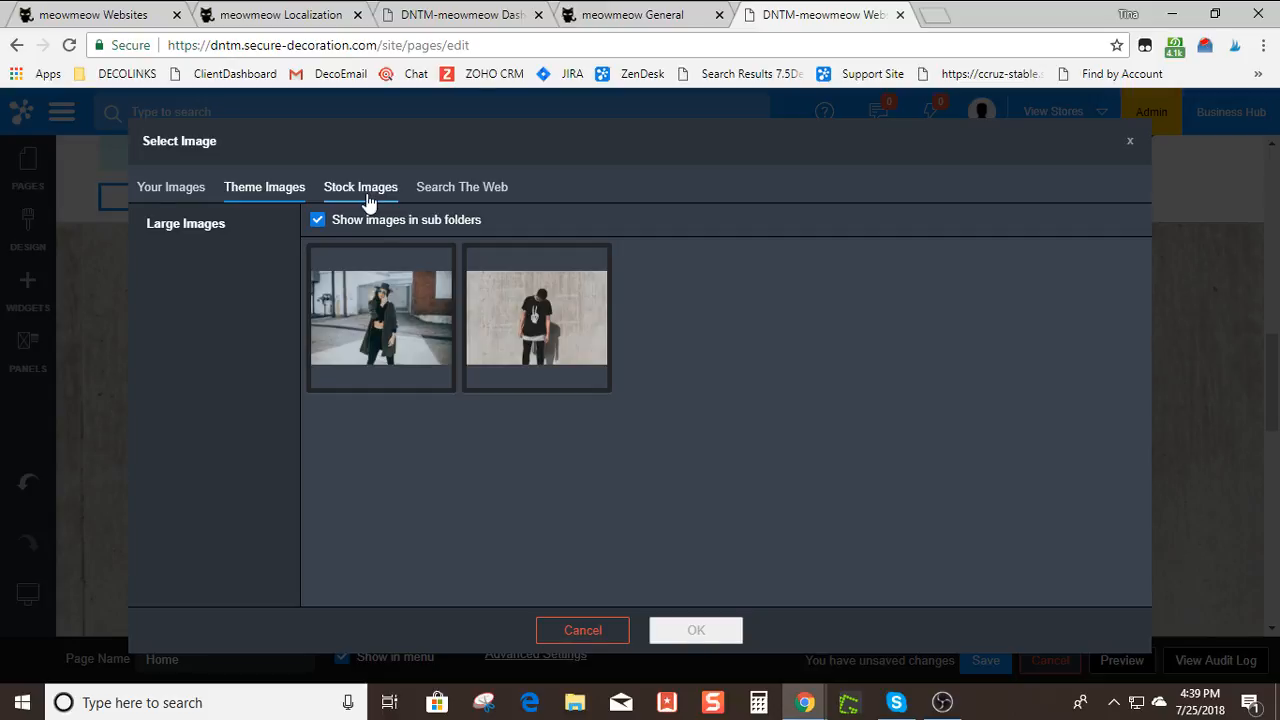
Choose the stock image paint_buckets_and_screens_shelves.jpg for the new image widget and accept its image settings
click(369, 199)
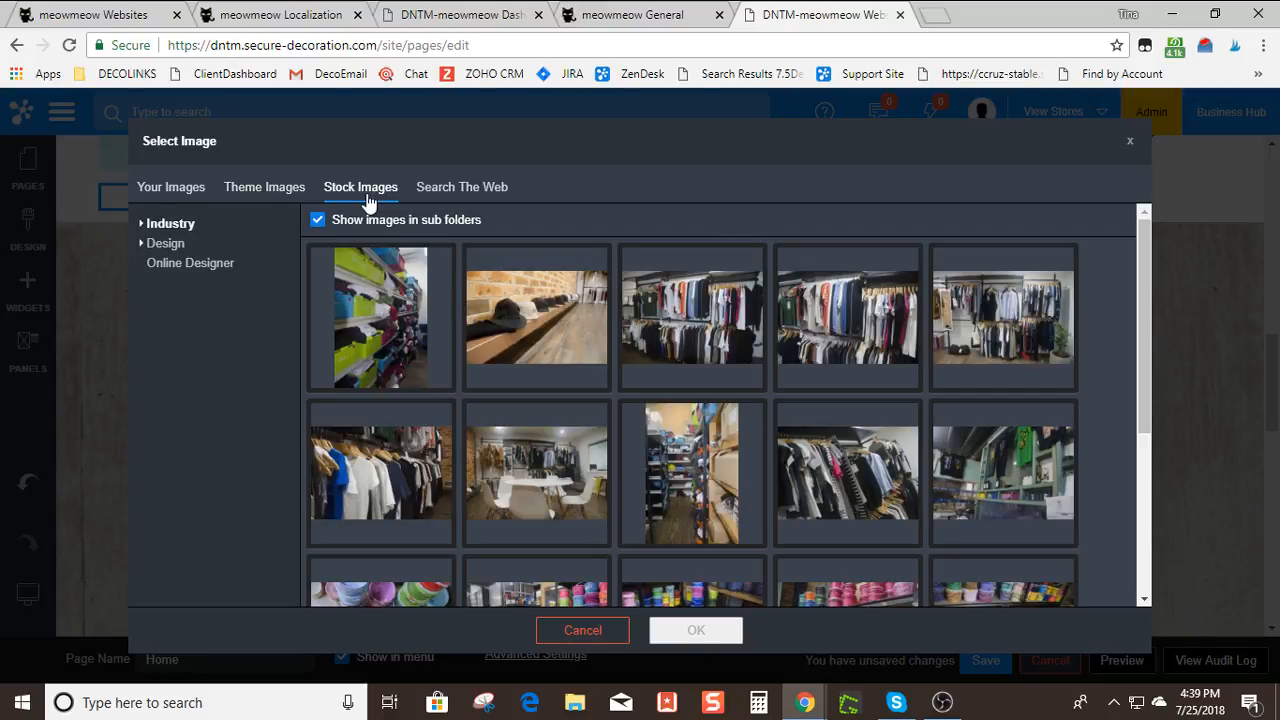
scroll(571, 400, down, 3)
click(551, 371)
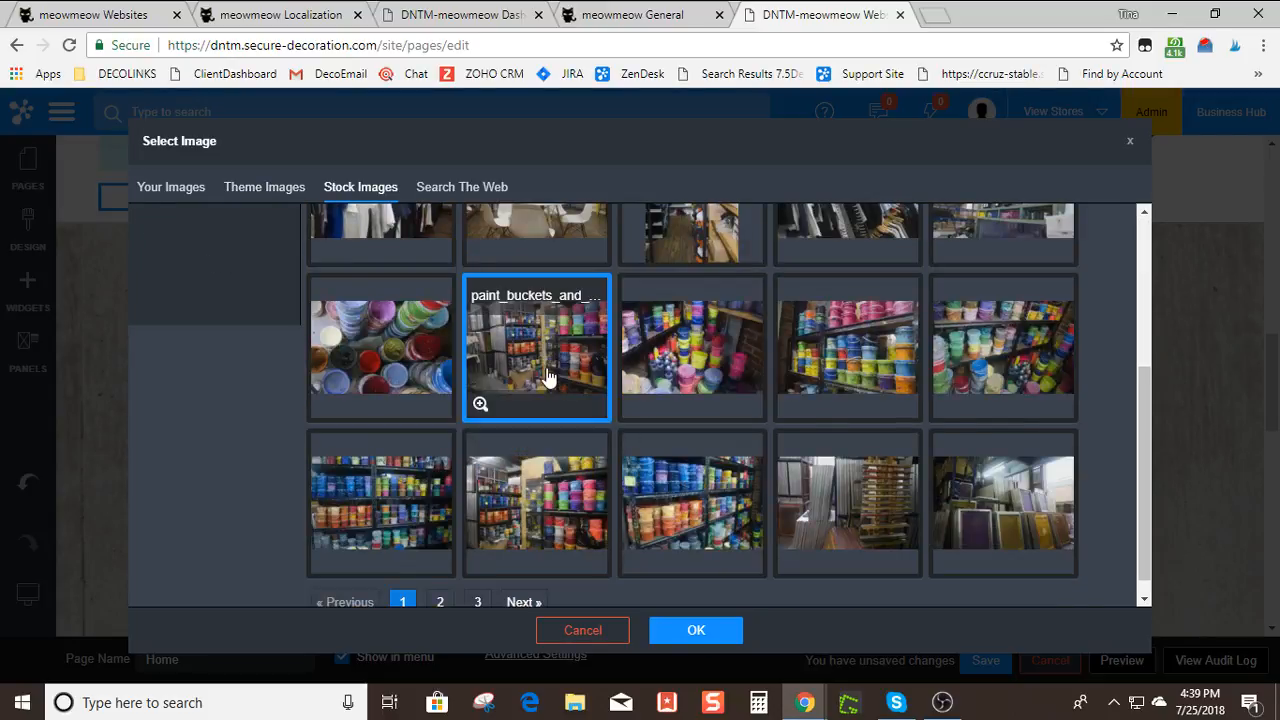
key(Return)
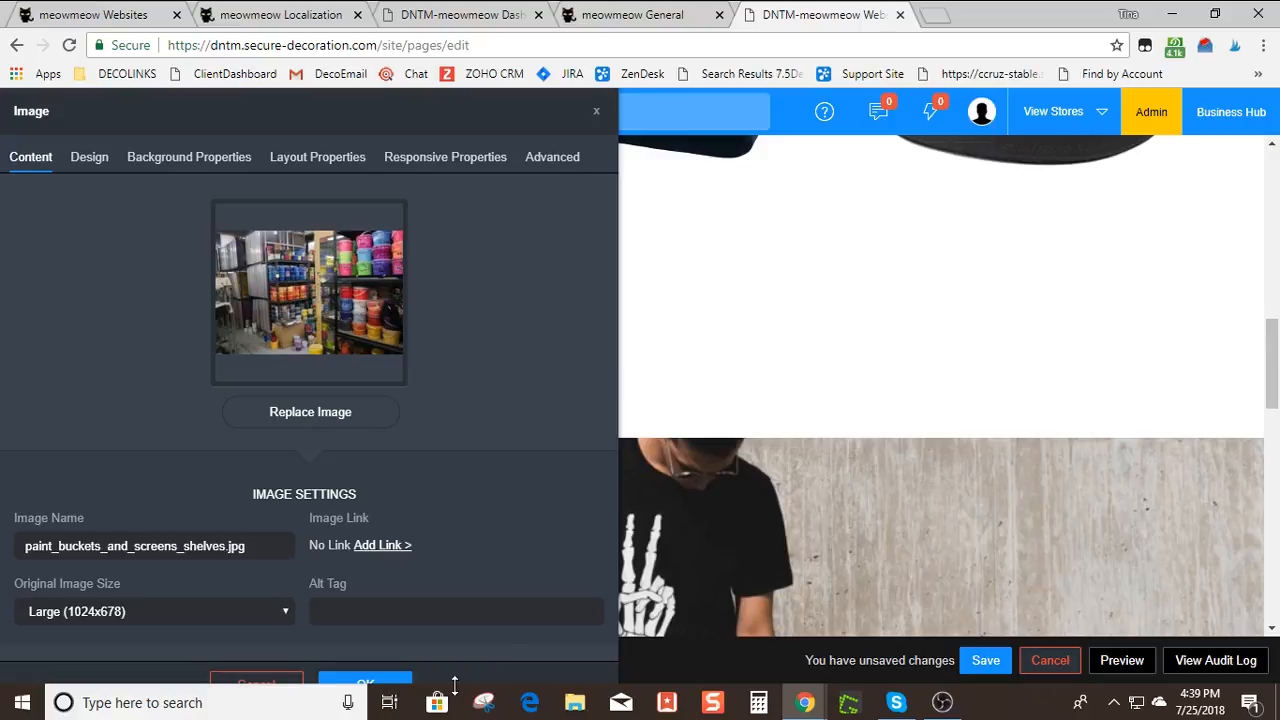
click(390, 683)
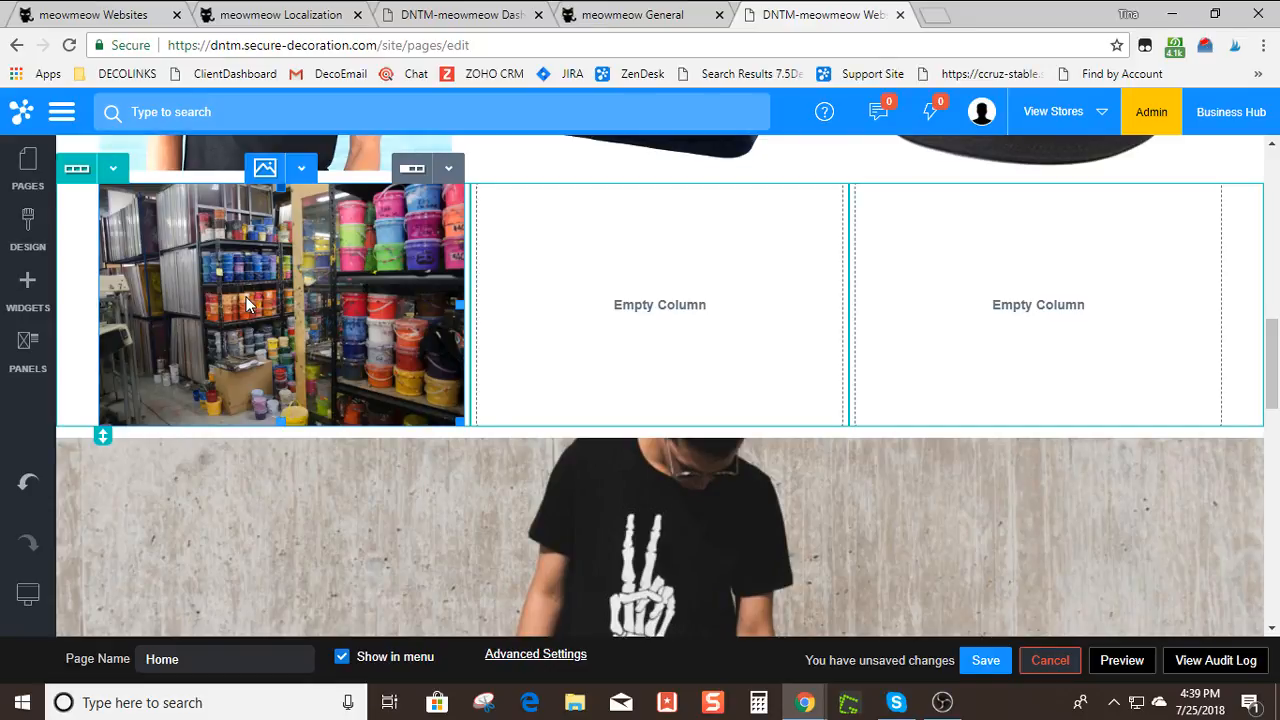
Add a Text widget to the empty middle column of the three-column row
click(27, 295)
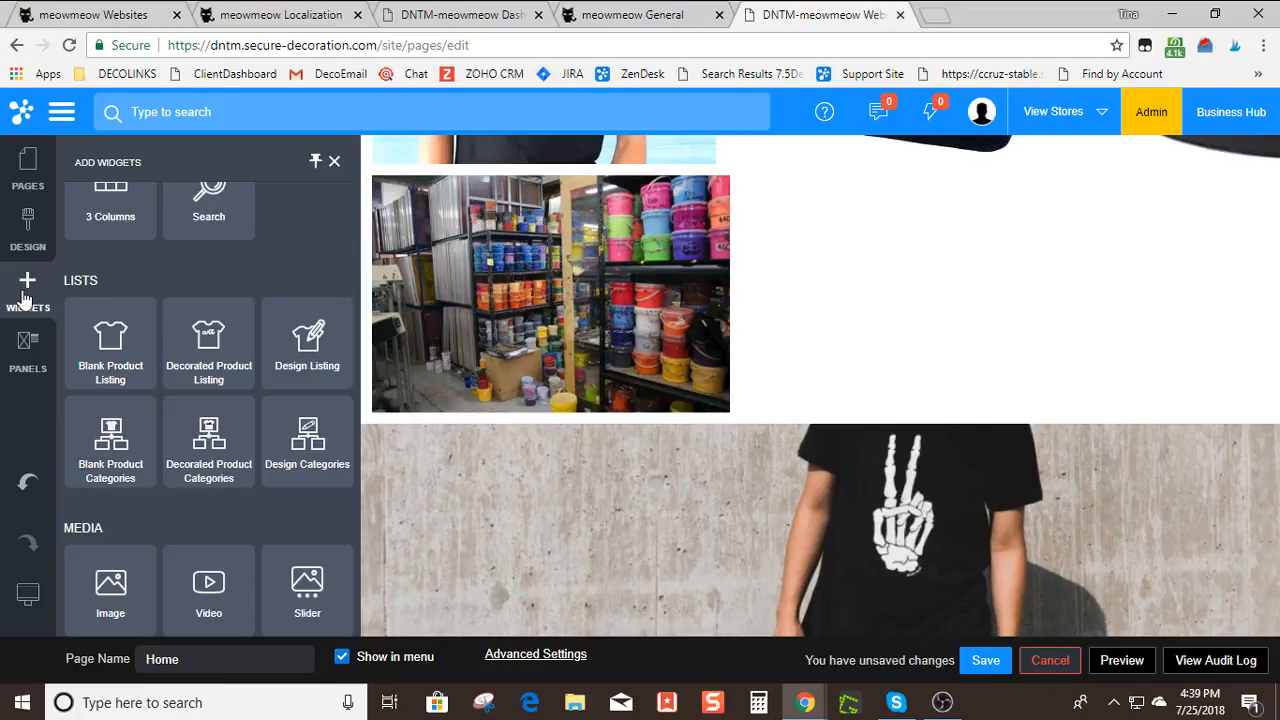
scroll(309, 275, up, 3)
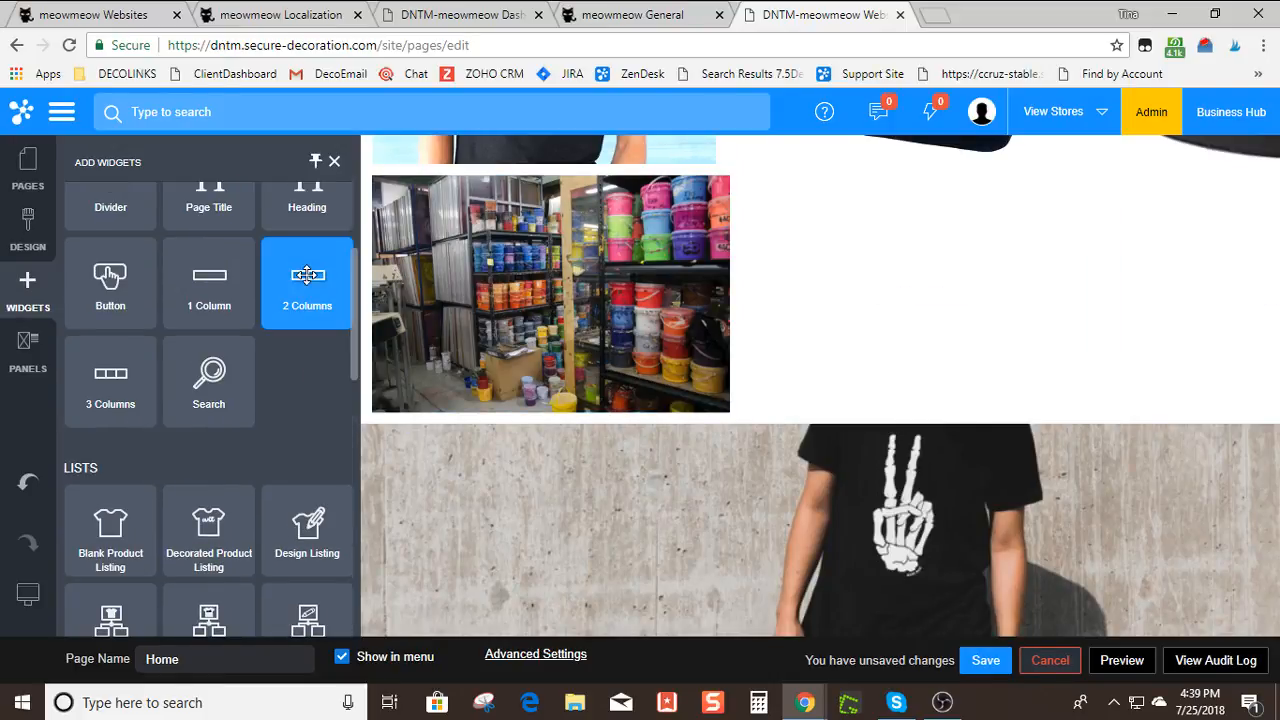
scroll(307, 278, up, 1)
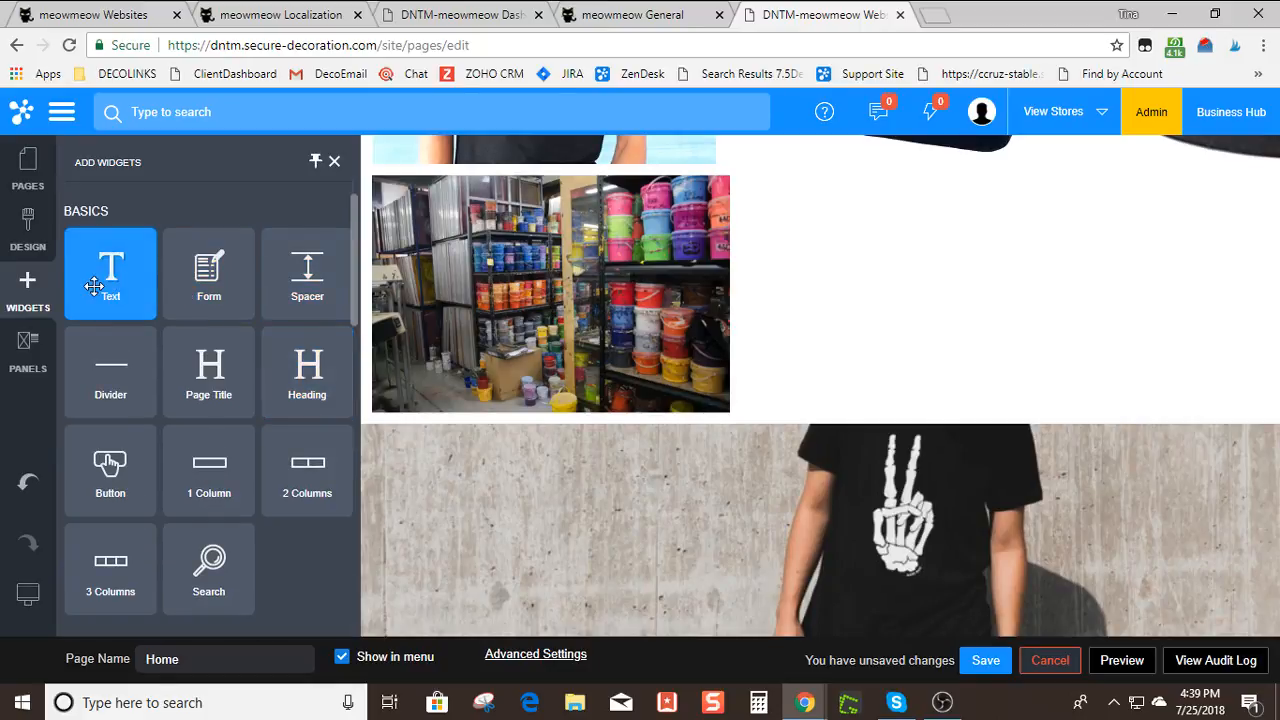
drag(93, 286, 680, 297)
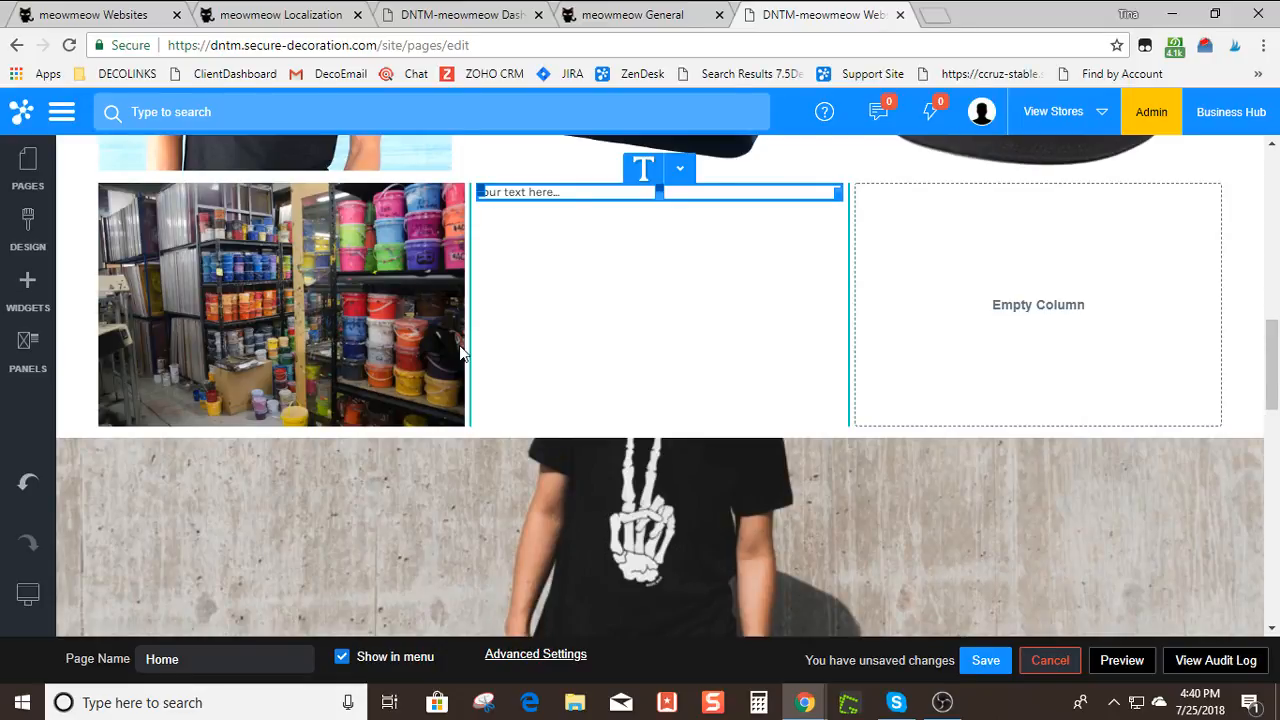
Replace the text widget's placeholder with "Thank you for visiting my shop!" and center the line
click(585, 194)
key(BackSpace)
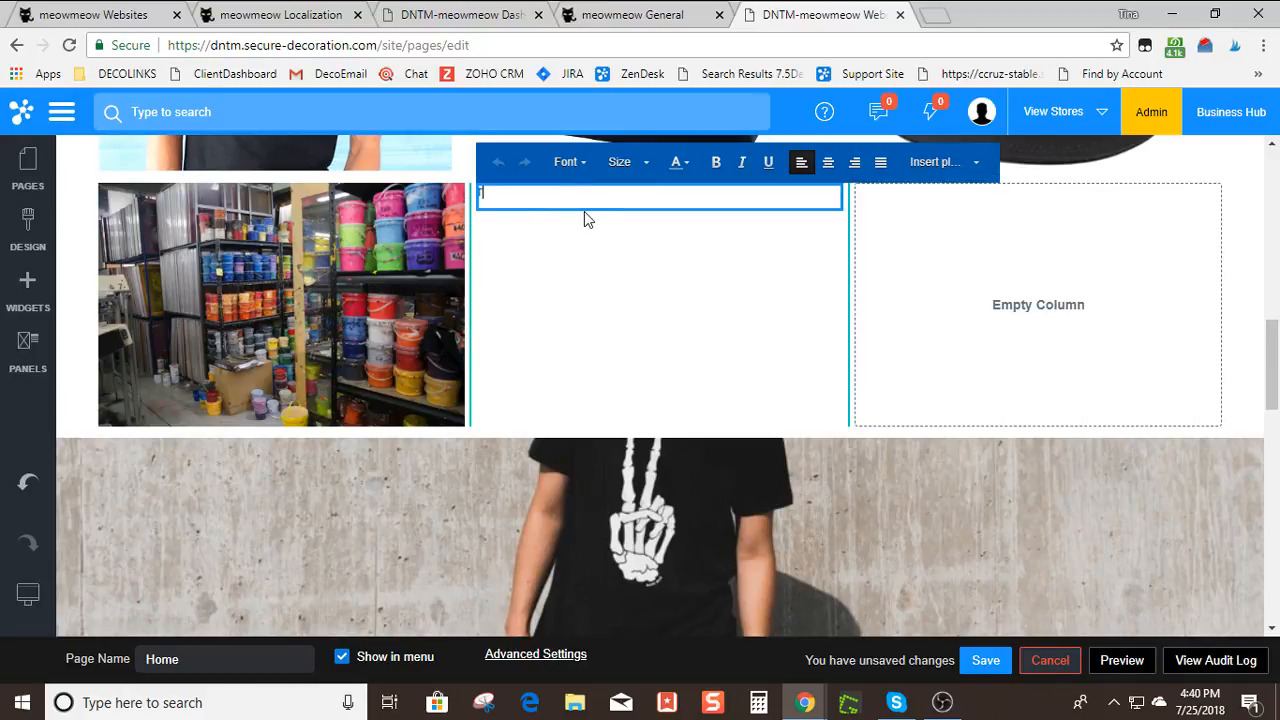
text(Thank you for visitng m)
key(BackSpace)
key(BackSpace)
key(BackSpace)
key(BackSpace)
key(BackSpace)
text(ting my shop!)
click(828, 166)
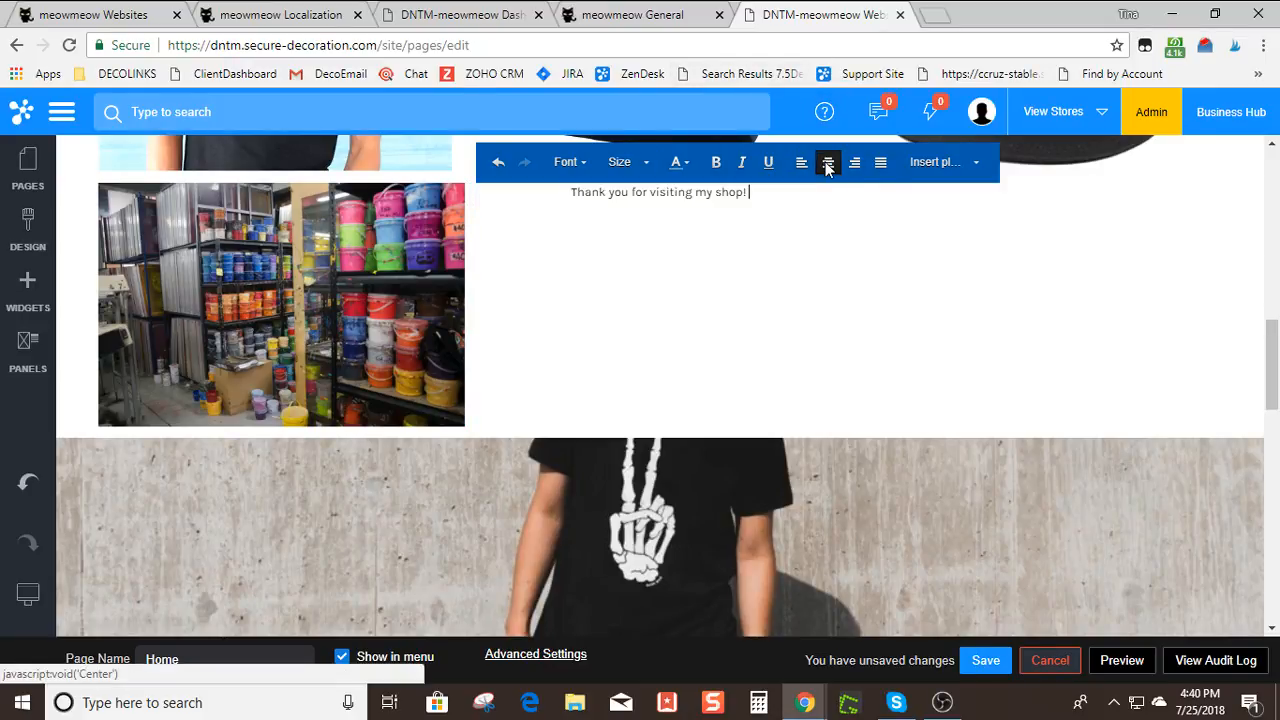
Enlarge the whole "Thank you for visiting my shop!" line to font size 22
triple_click(710, 191)
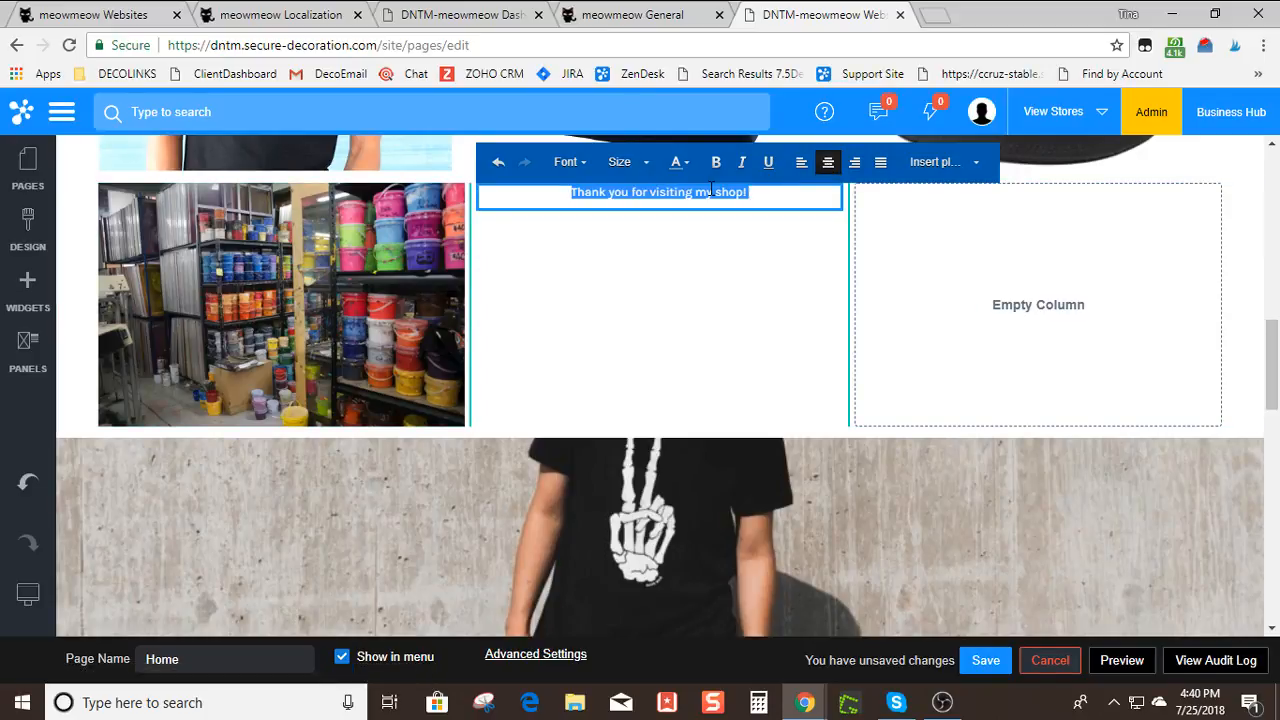
click(645, 166)
click(620, 320)
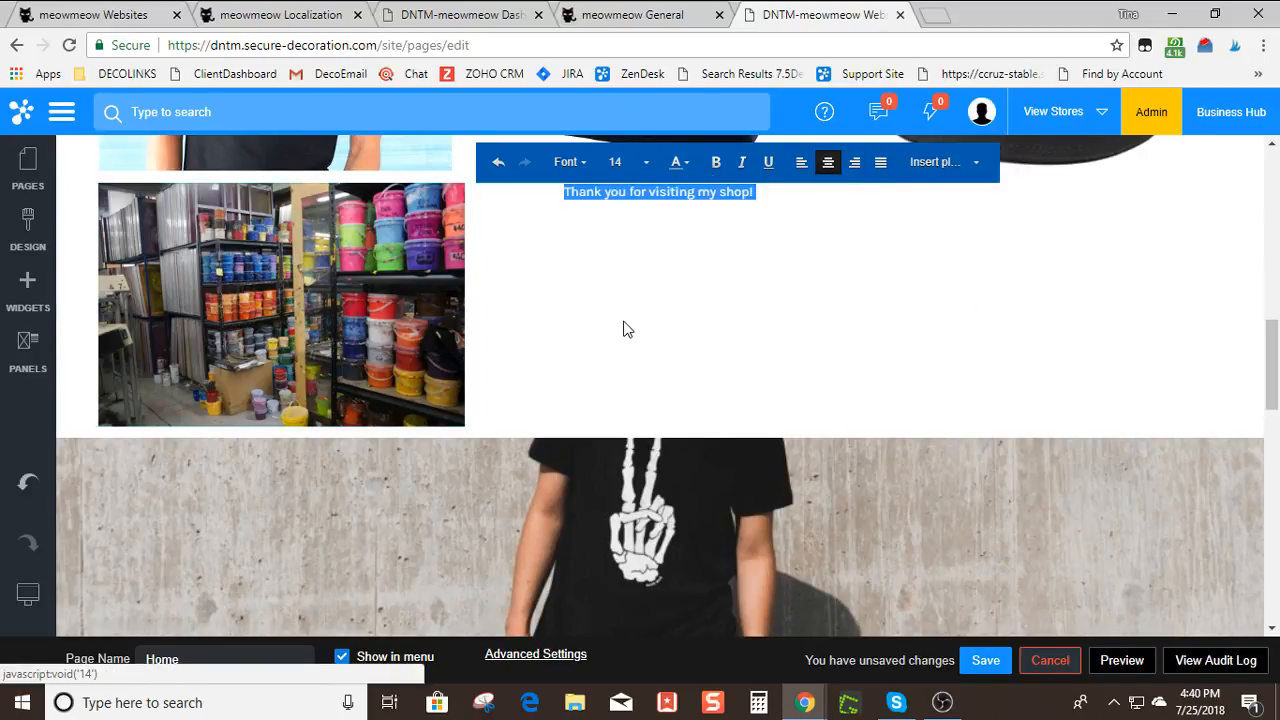
click(645, 168)
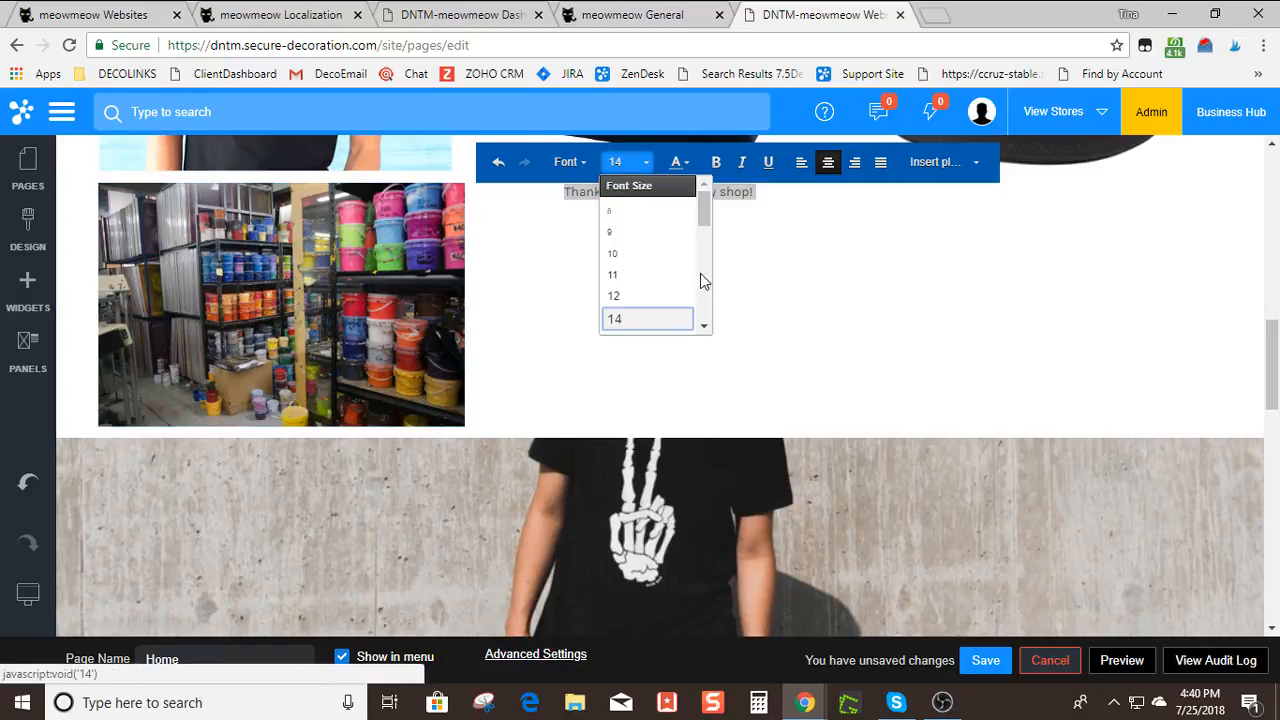
scroll(704, 306, down, 2)
click(648, 291)
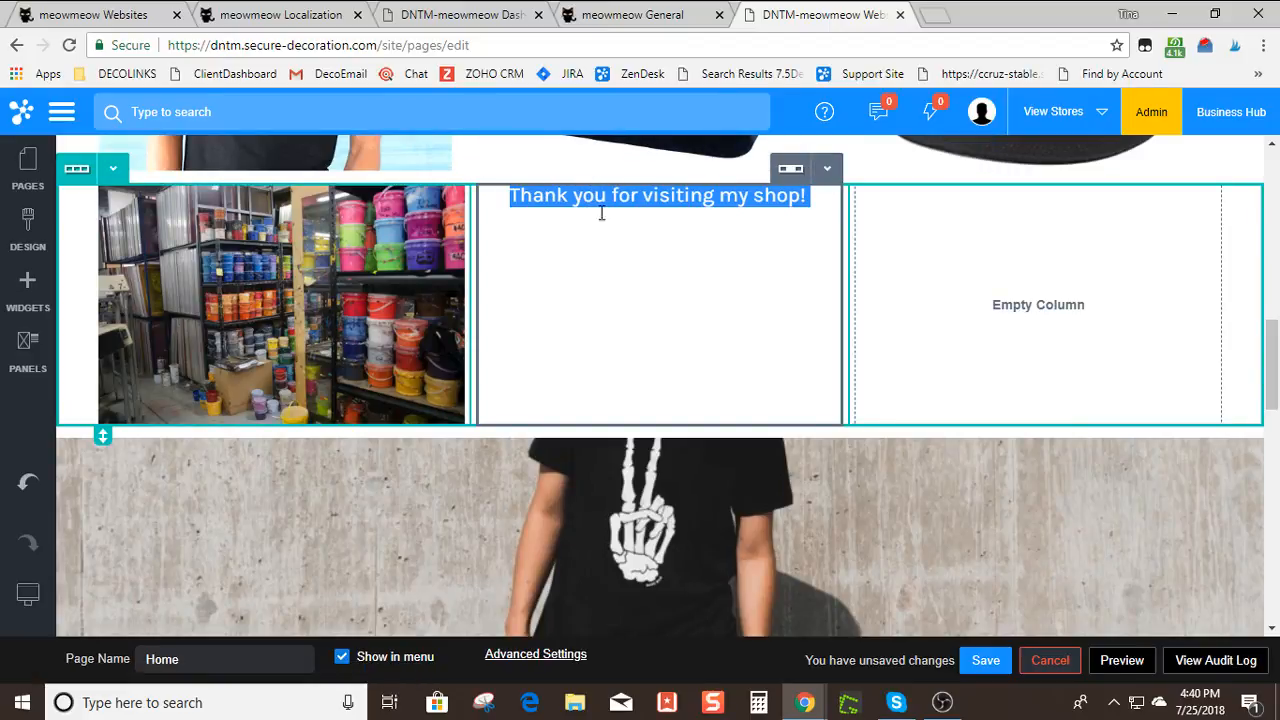
Apply the Asset font to the whole thank-you line and leave text editing
click(658, 195)
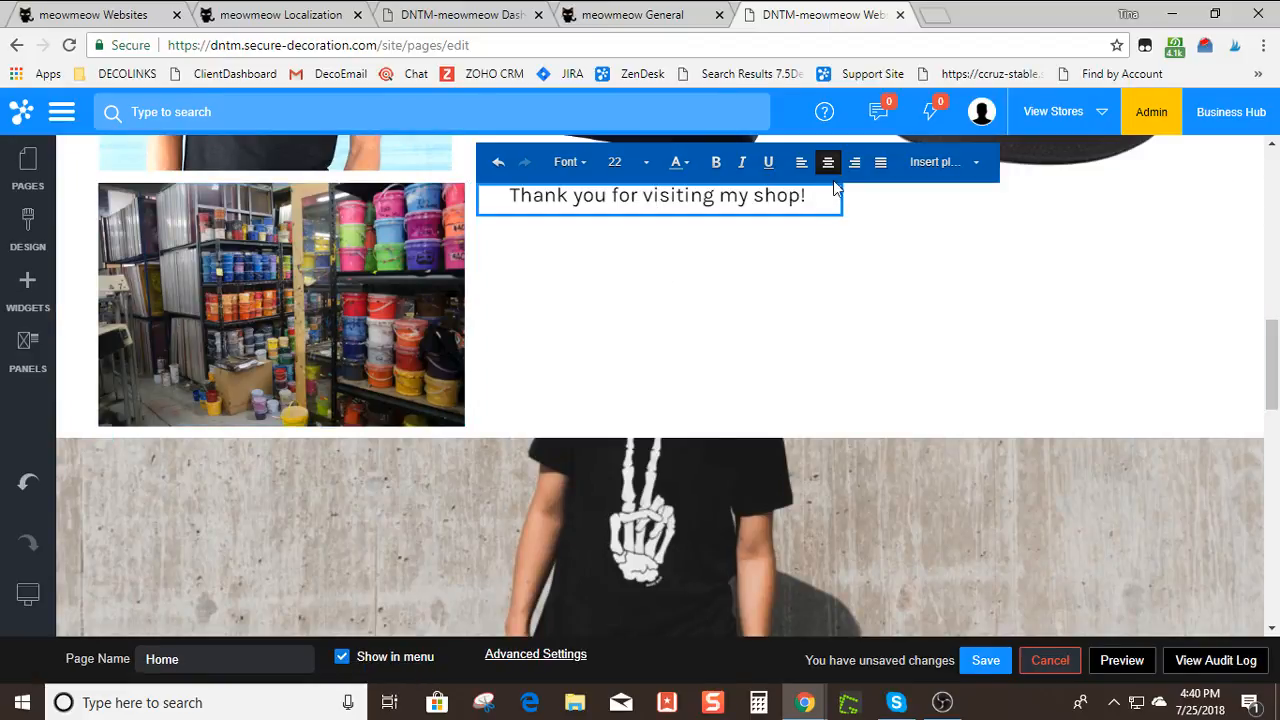
click(568, 169)
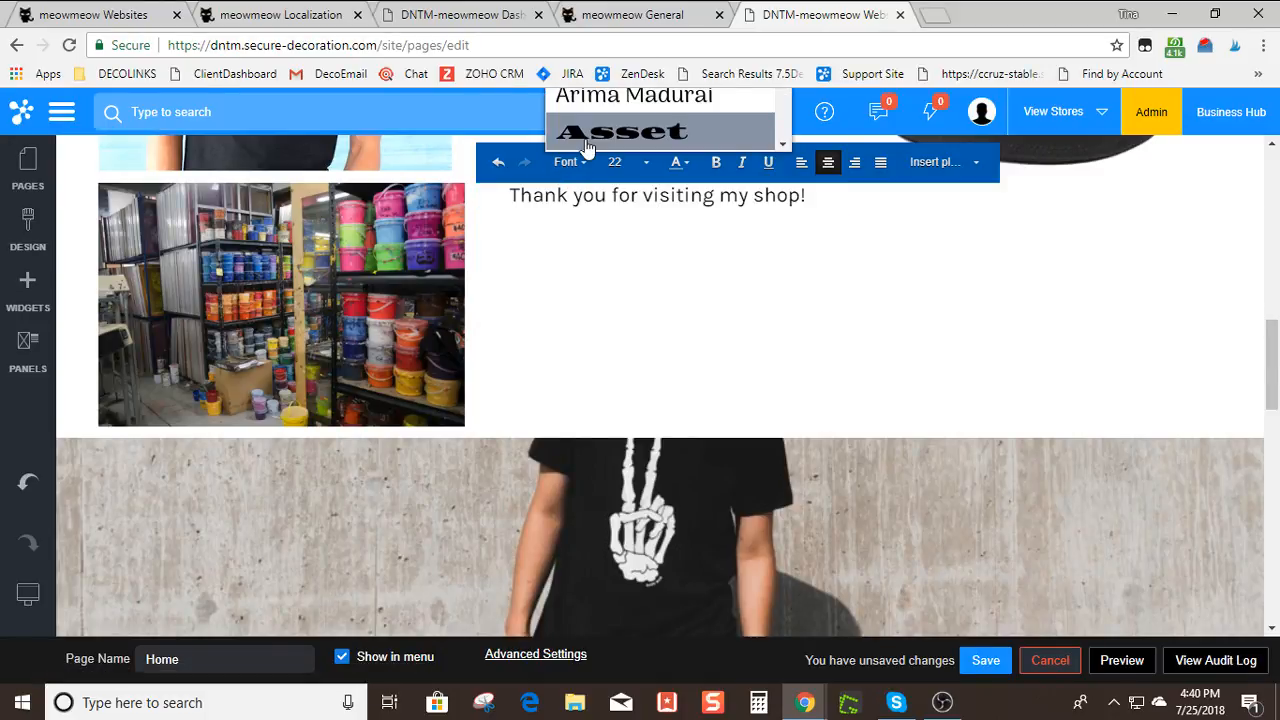
click(586, 146)
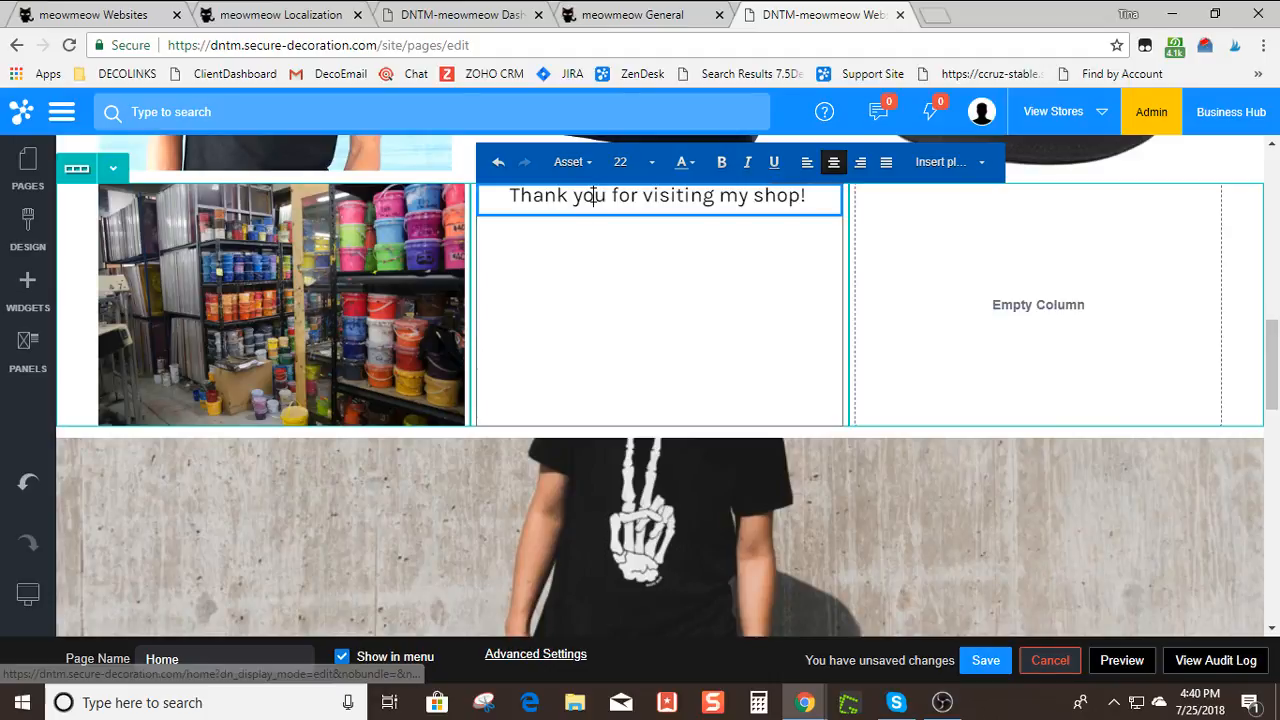
triple_click(593, 195)
click(590, 164)
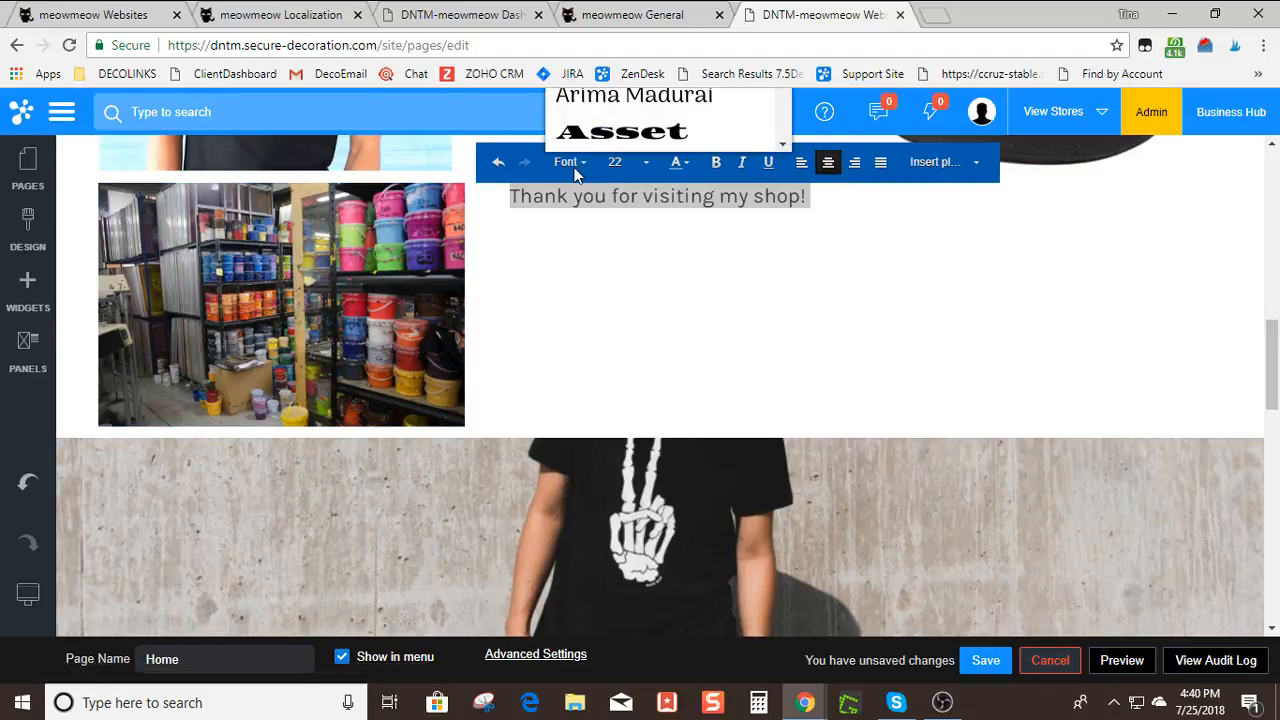
click(590, 135)
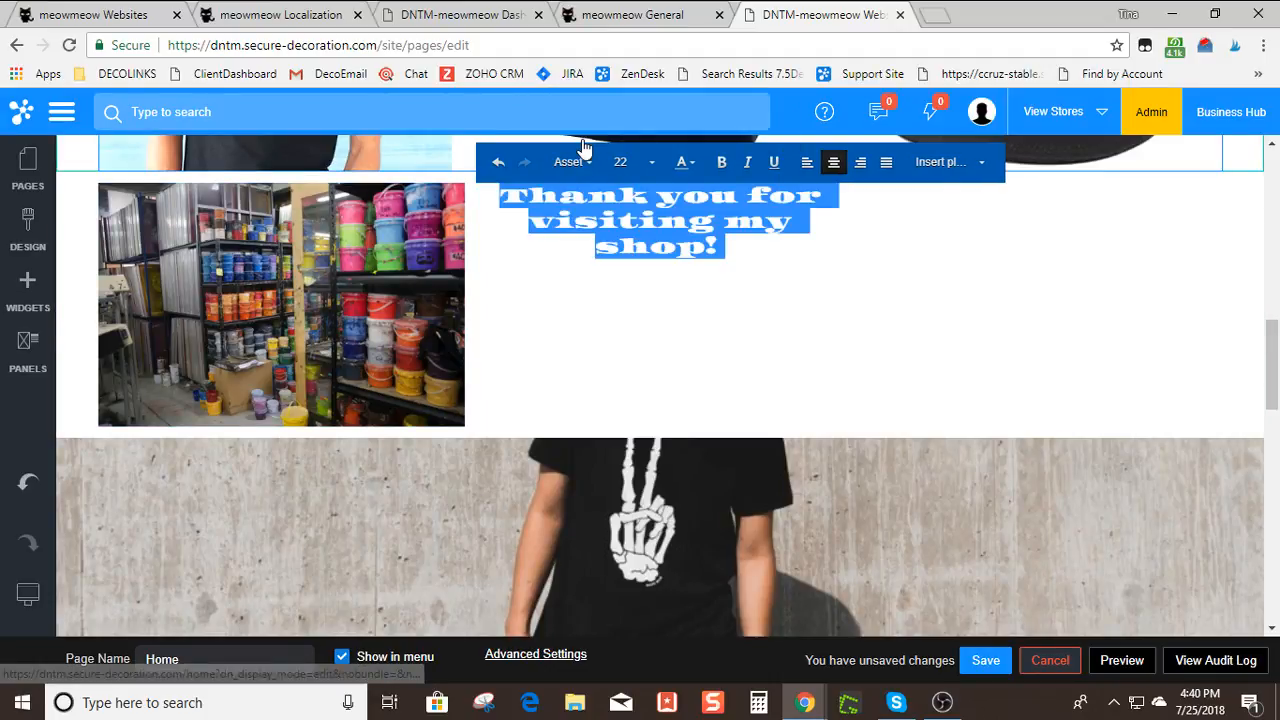
click(754, 242)
click(881, 331)
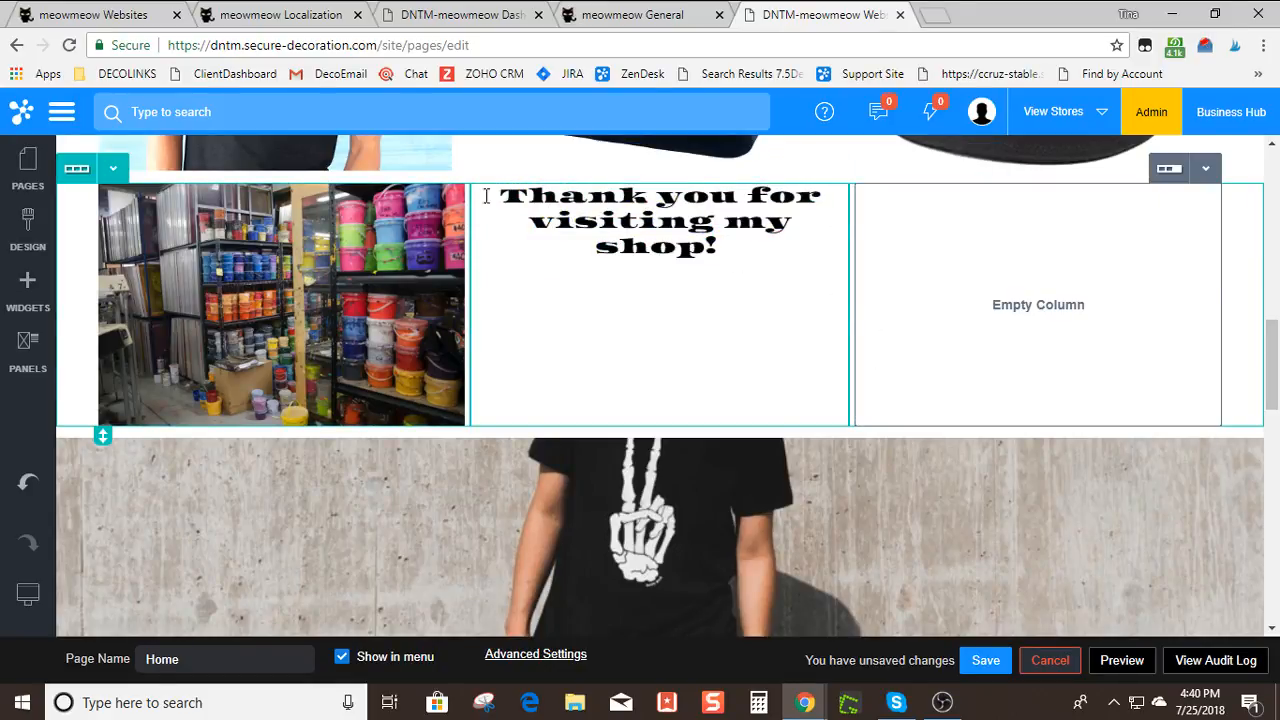
Add an Image widget to the remaining empty column of the three-column row
click(26, 288)
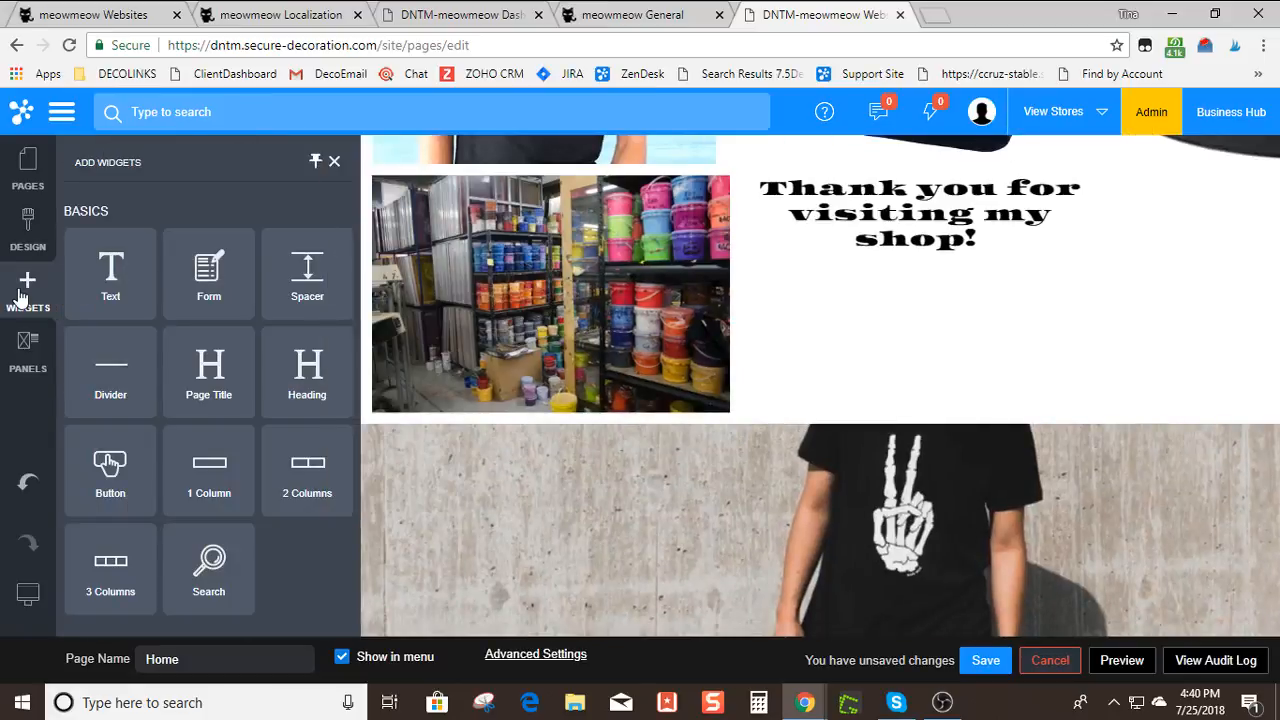
scroll(213, 350, down, 5)
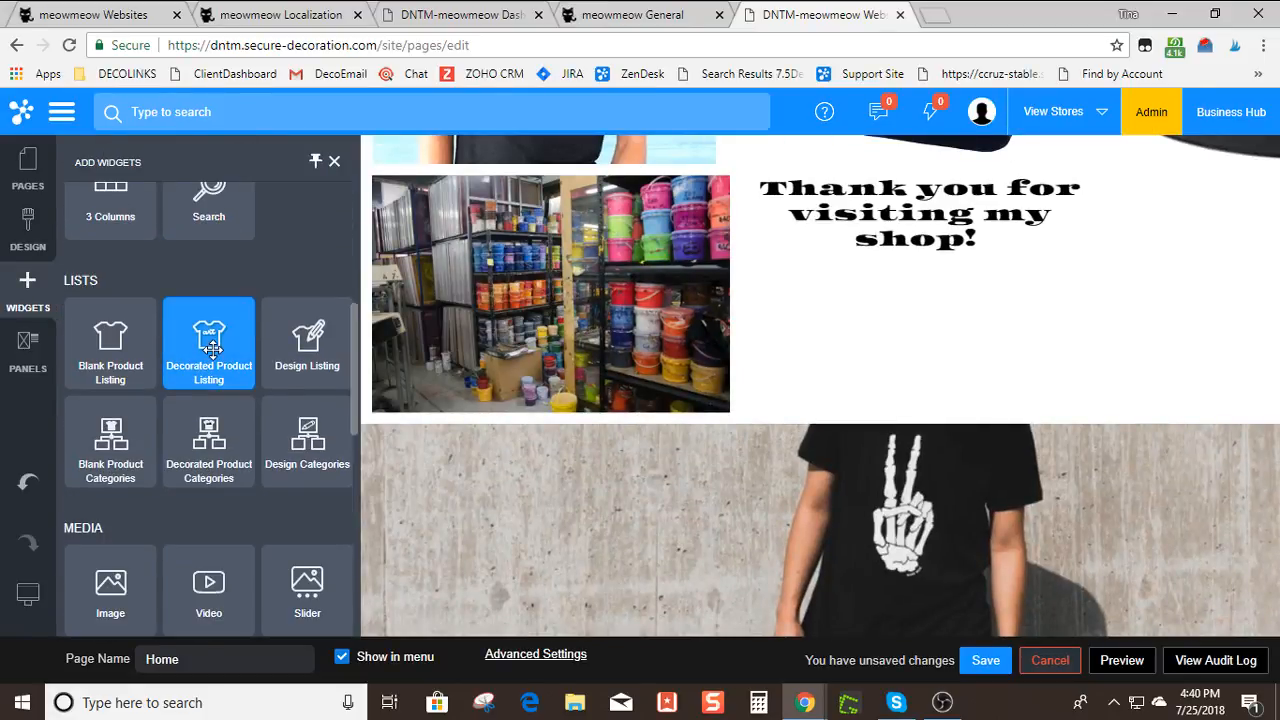
drag(120, 490, 982, 290)
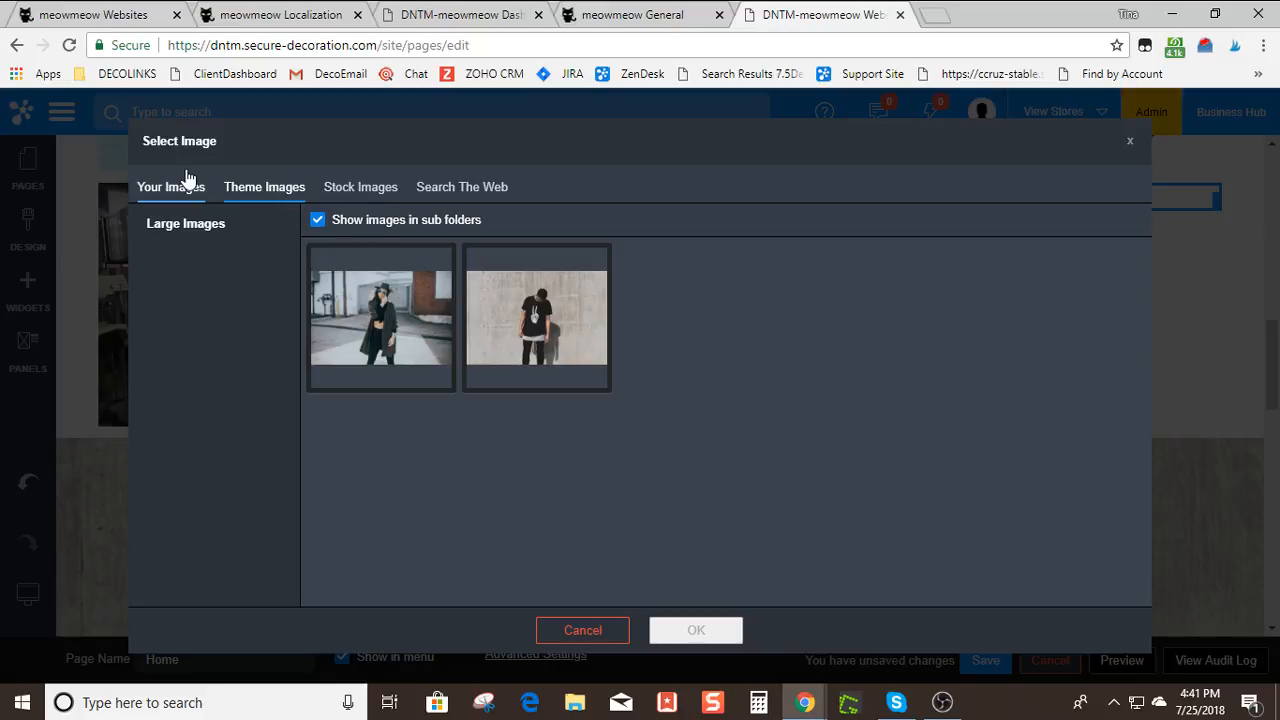
Choose the stock image paint_buckets_shelves_3.jpg for the third column's image widget and accept its image settings
click(340, 200)
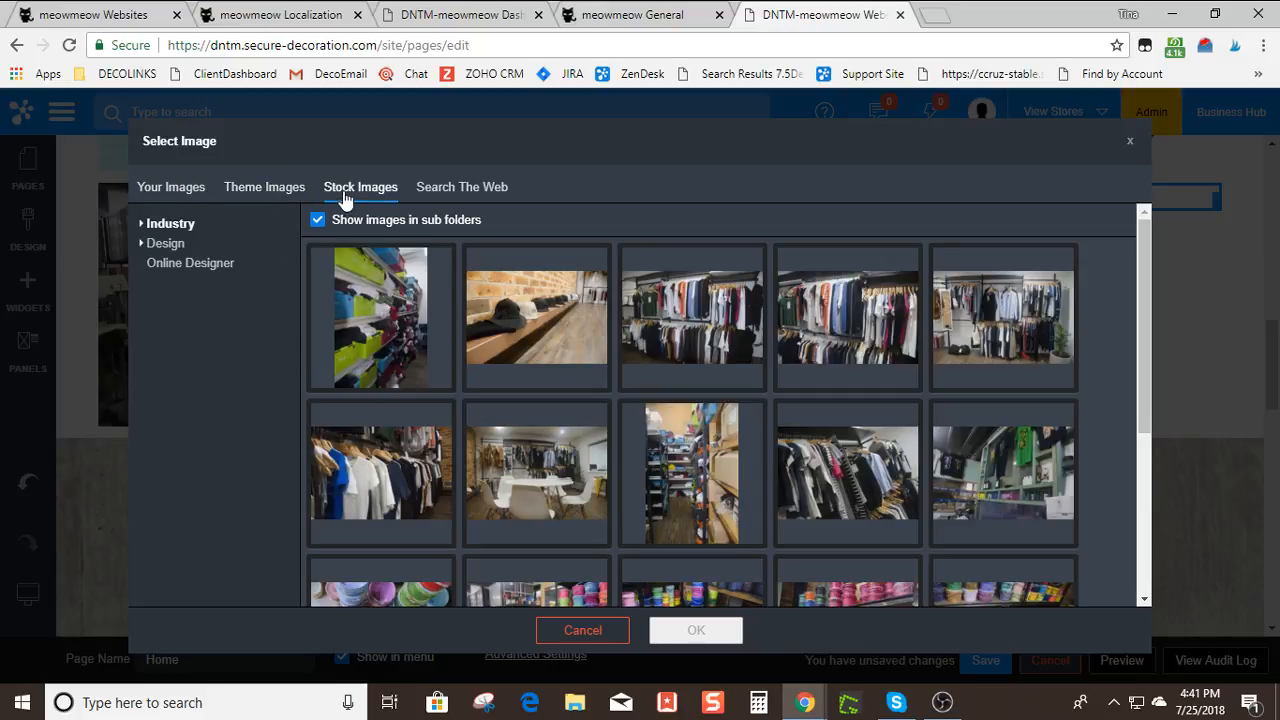
scroll(572, 390, down, 3)
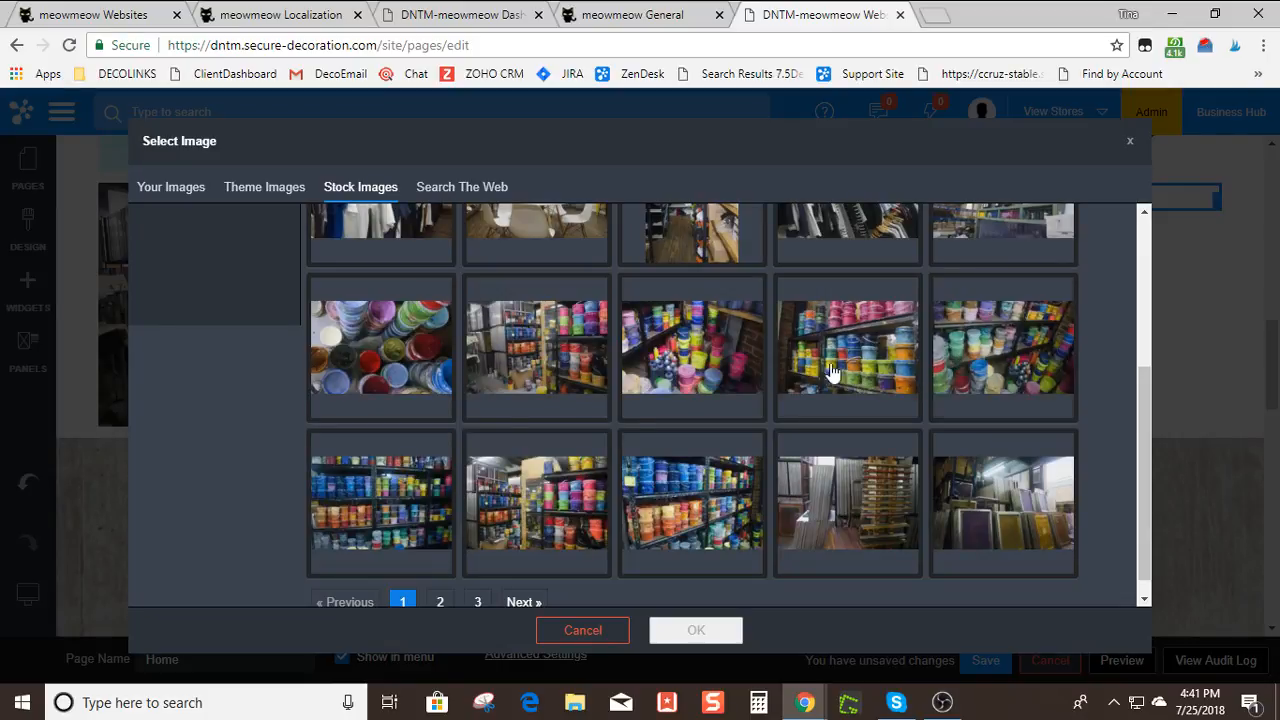
click(370, 488)
click(697, 630)
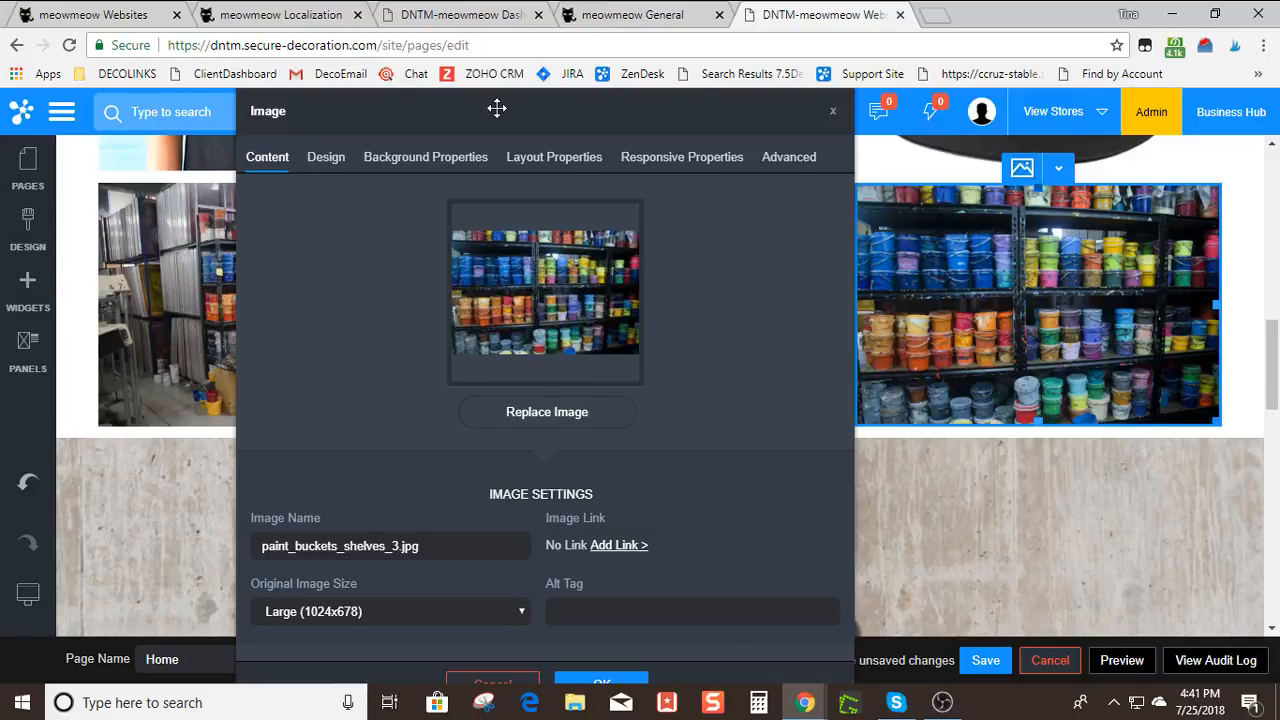
drag(497, 108, 373, 54)
click(484, 638)
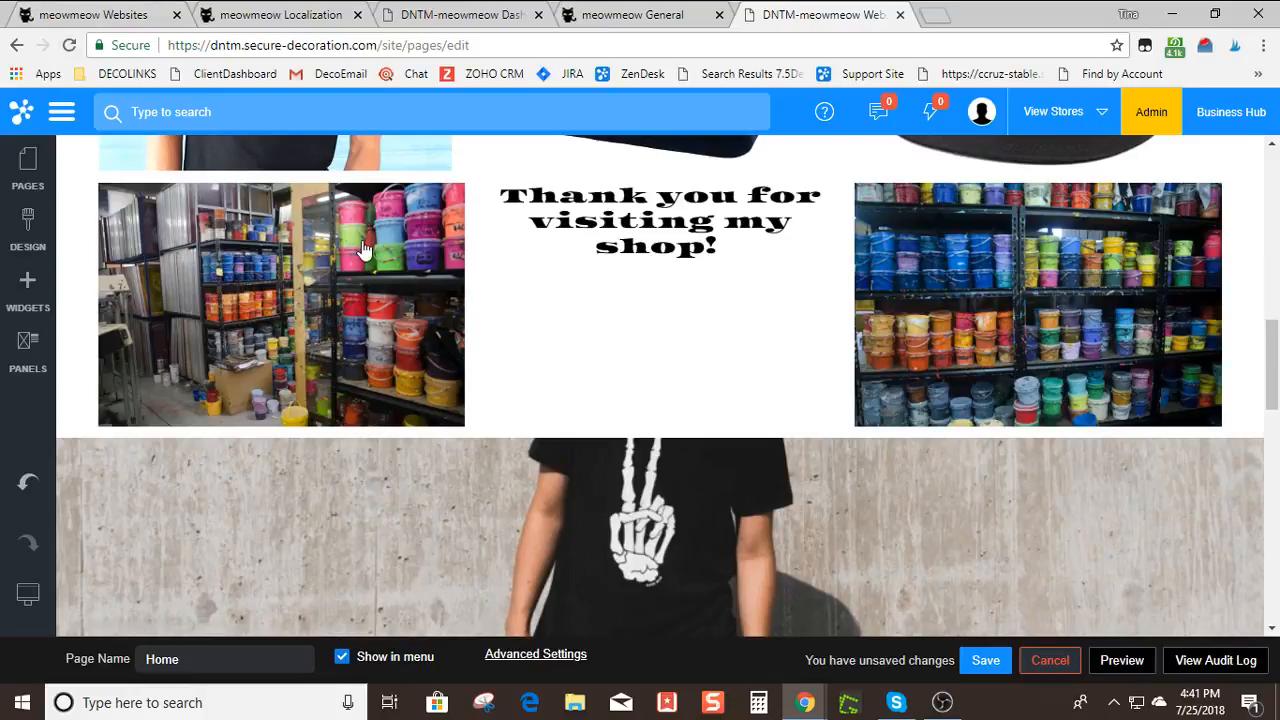
Reload the Home page editor to discard the unsaved three-column row and its widgets
click(785, 230)
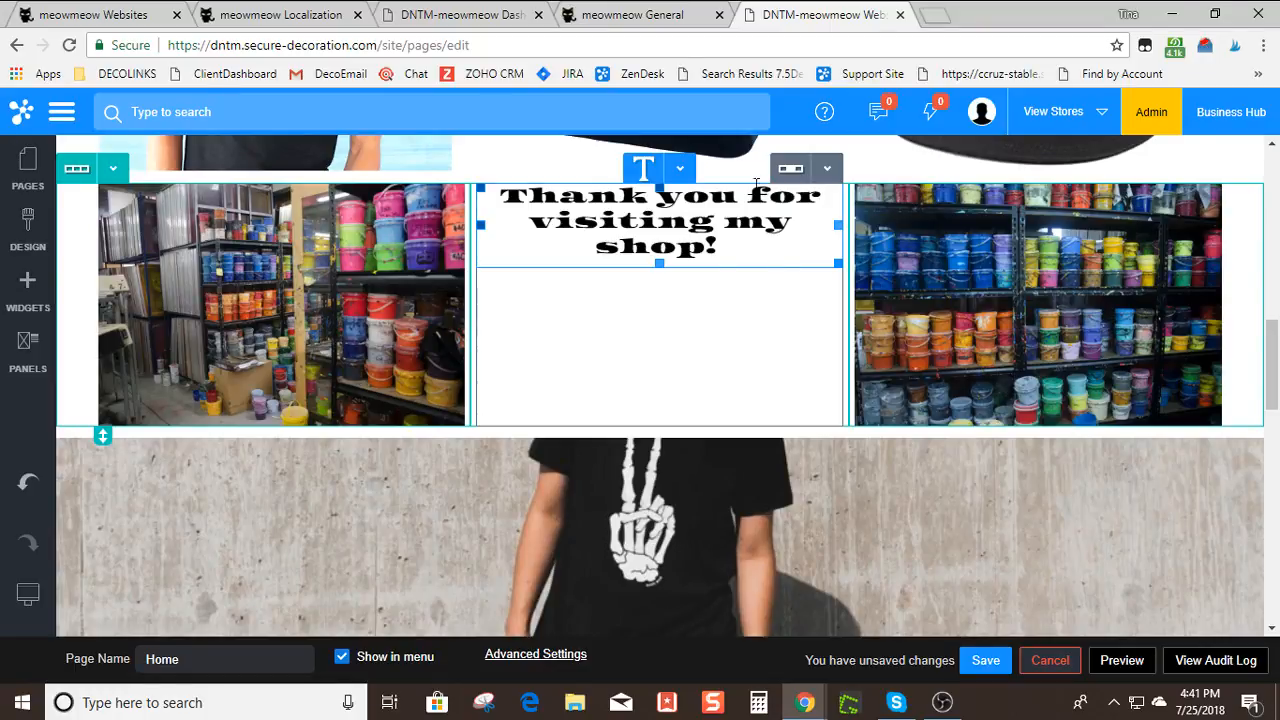
click(70, 45)
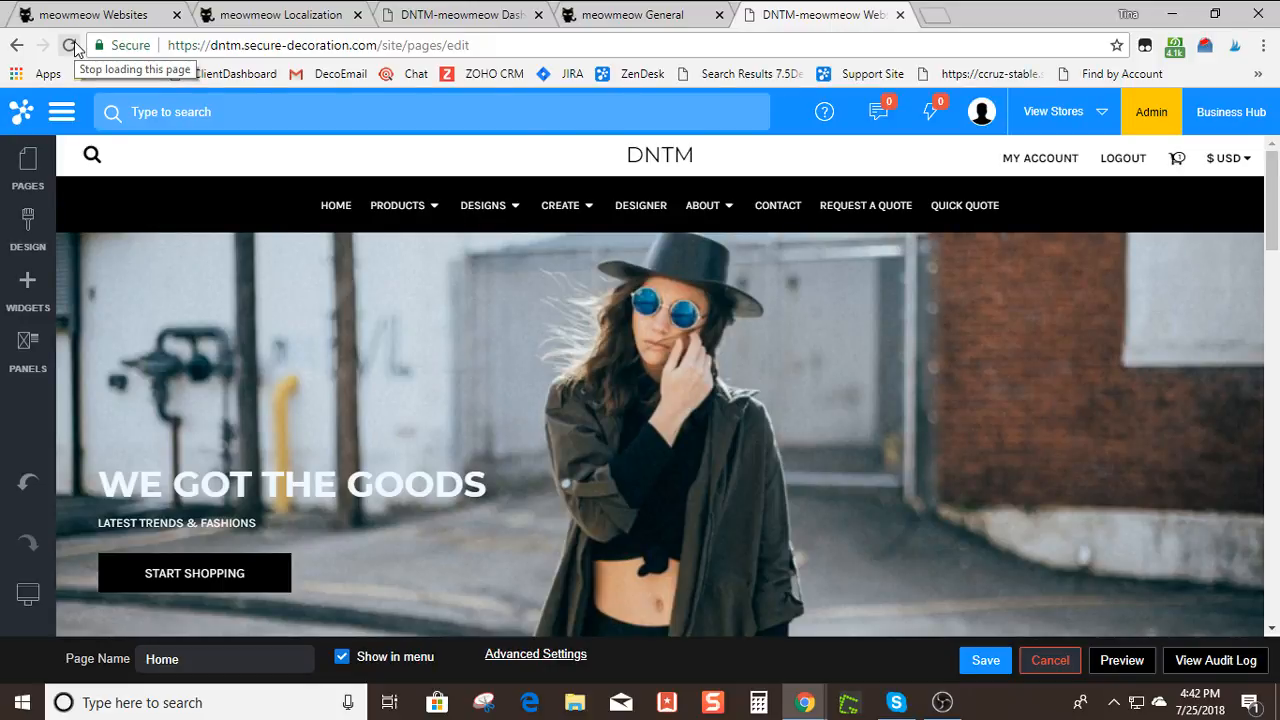
Add a Video widget directly above the Leading Designs banner and review its YouTube video properties
scroll(392, 330, down, 8)
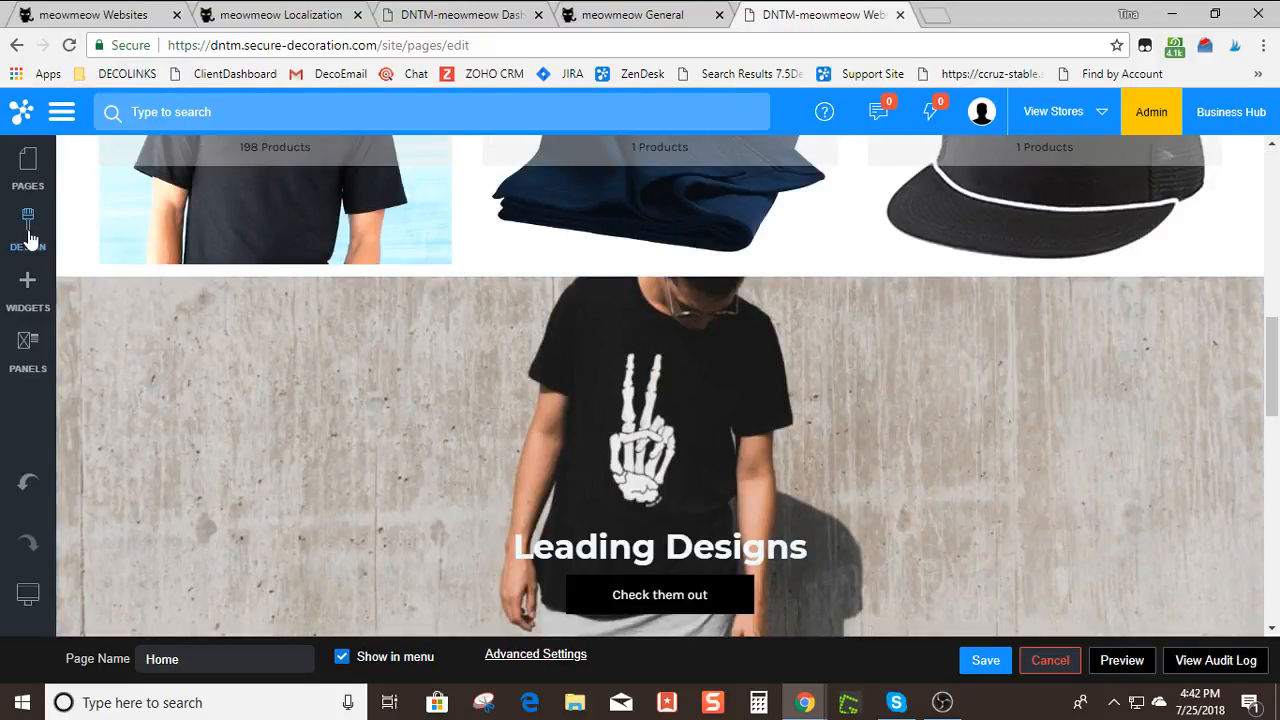
click(29, 307)
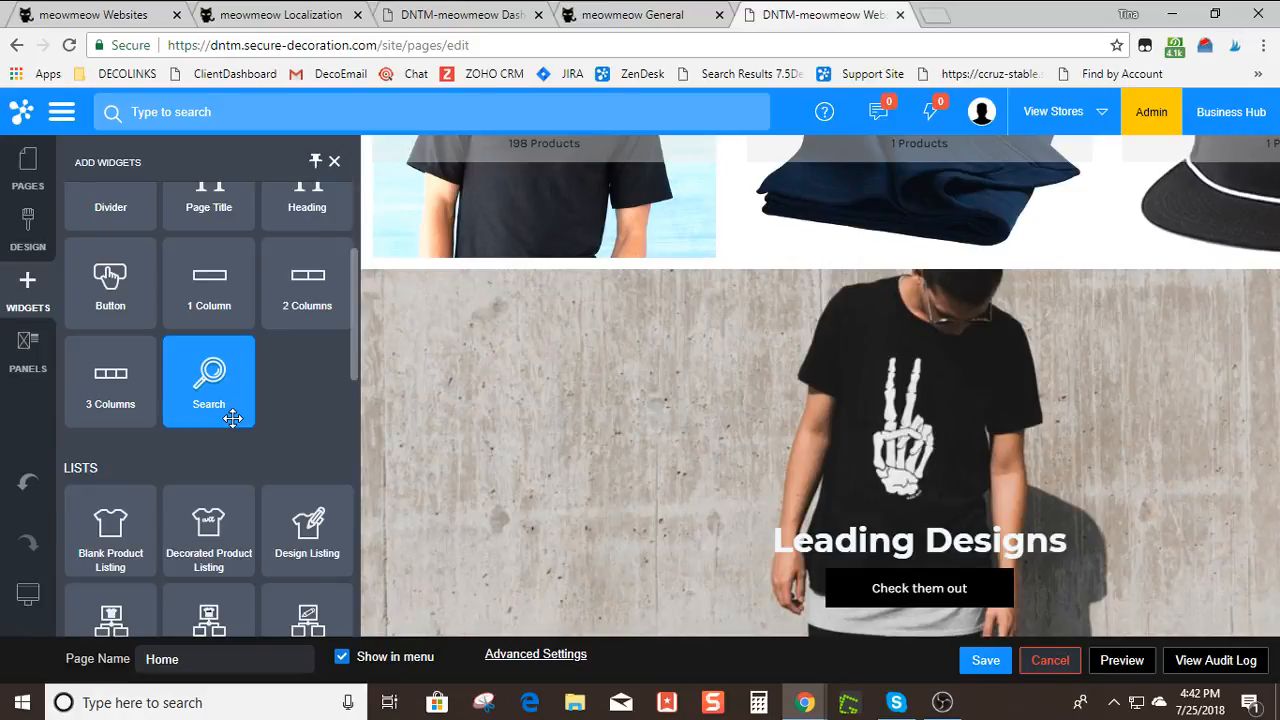
scroll(232, 418, down, 4)
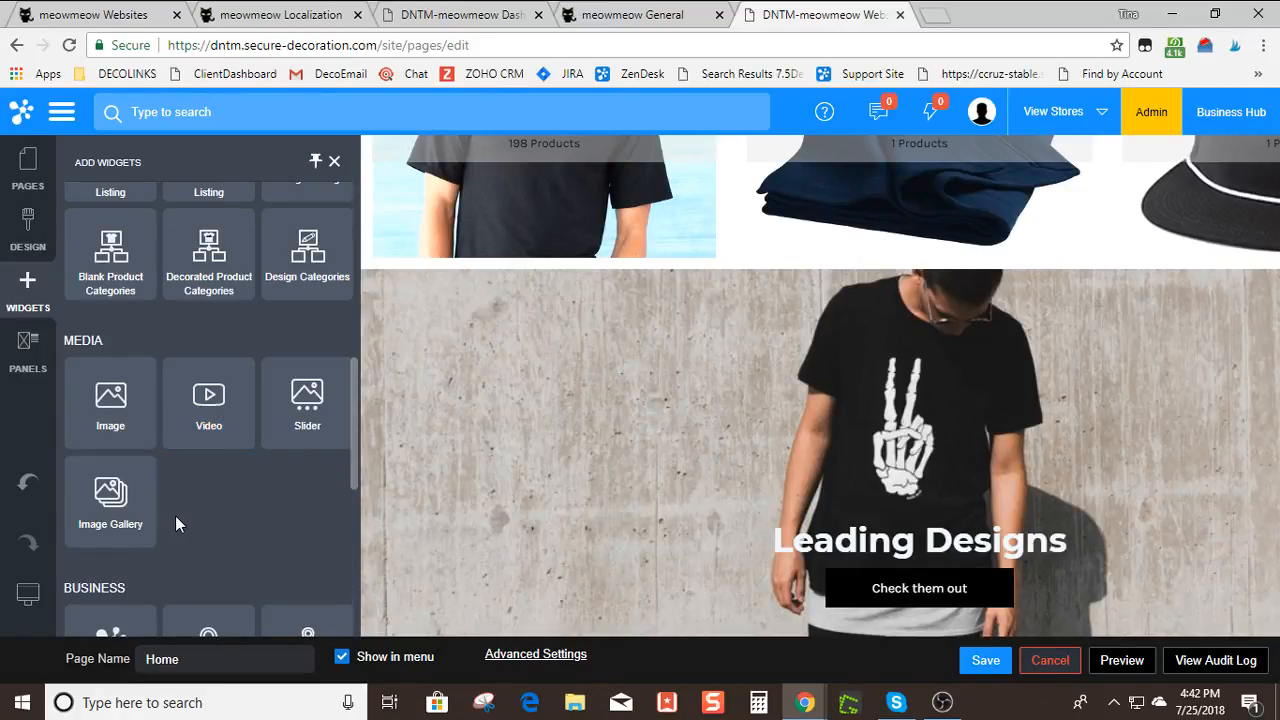
click(206, 393)
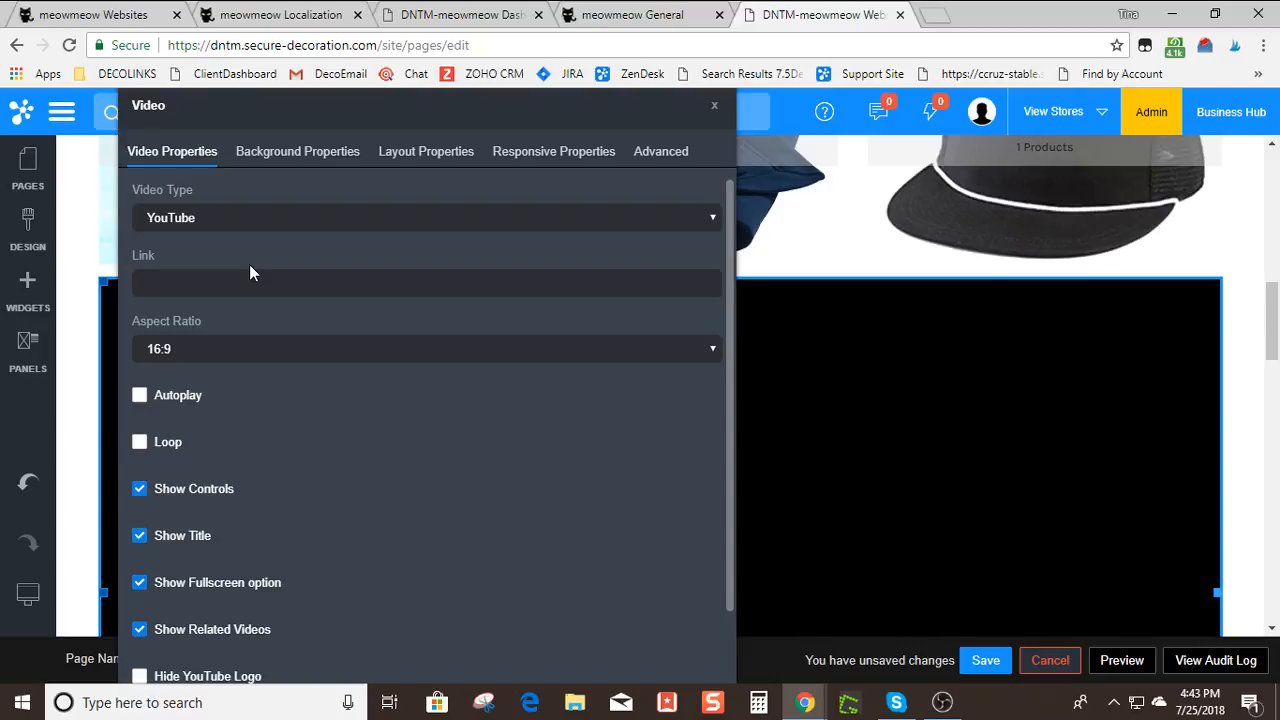
scroll(180, 454, down, 1)
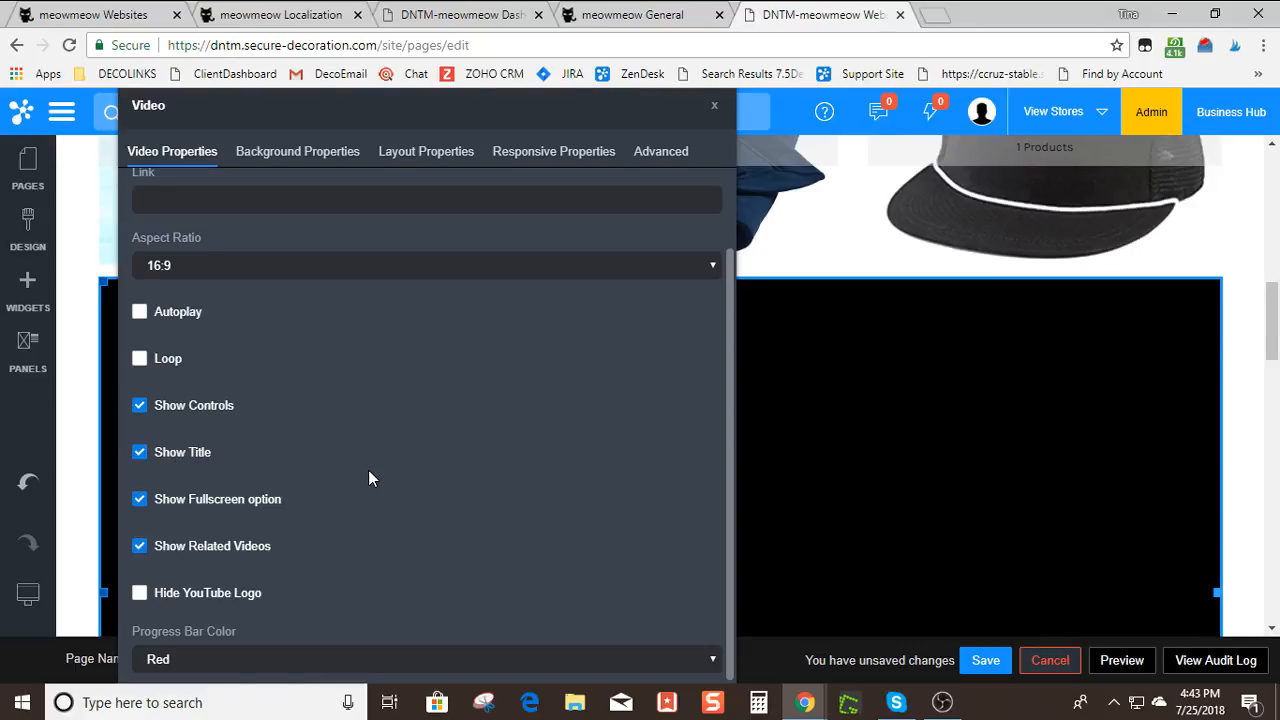
scroll(368, 470, up, 2)
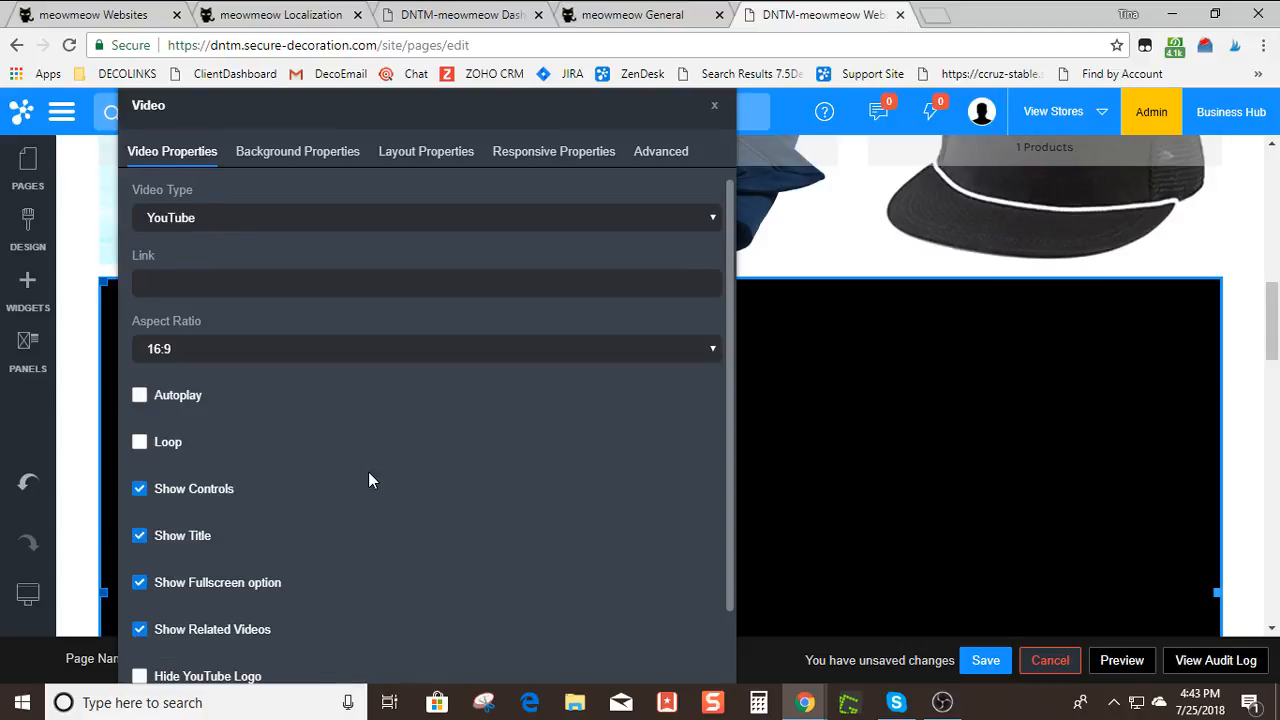
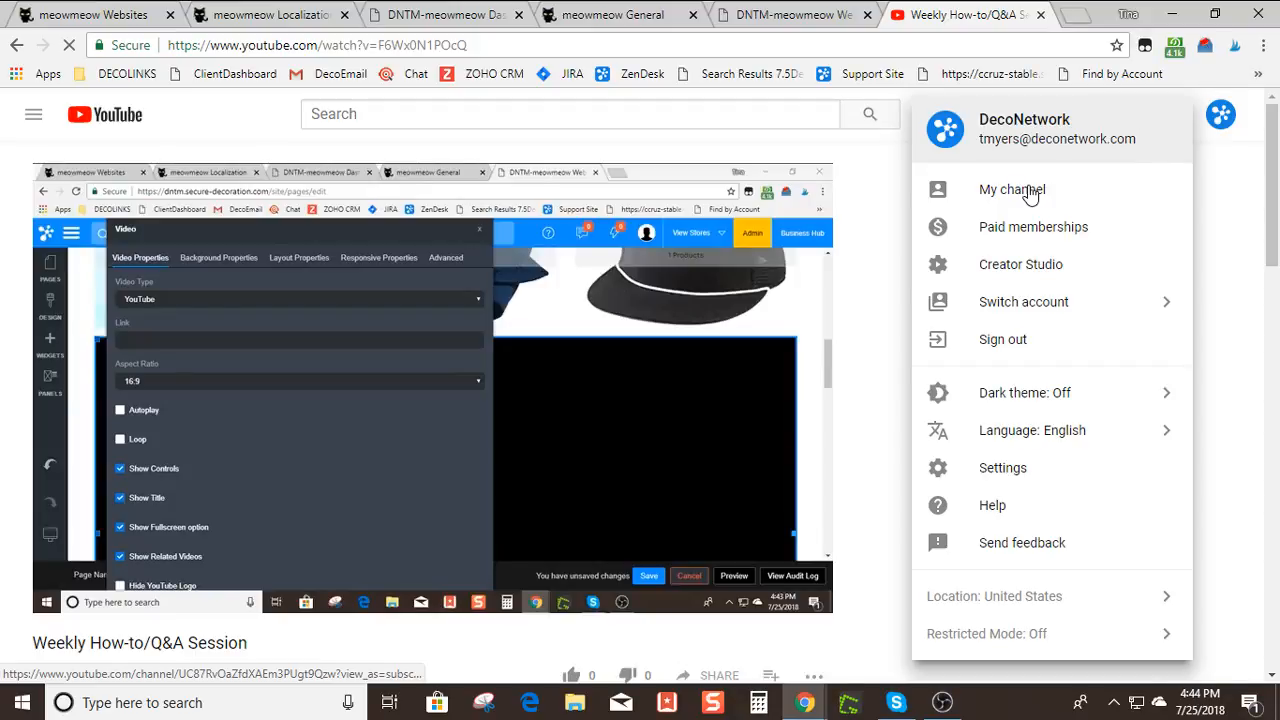
Switch to YouTube and open the list of uploaded videos on the DecoNetwork channel
click(1030, 193)
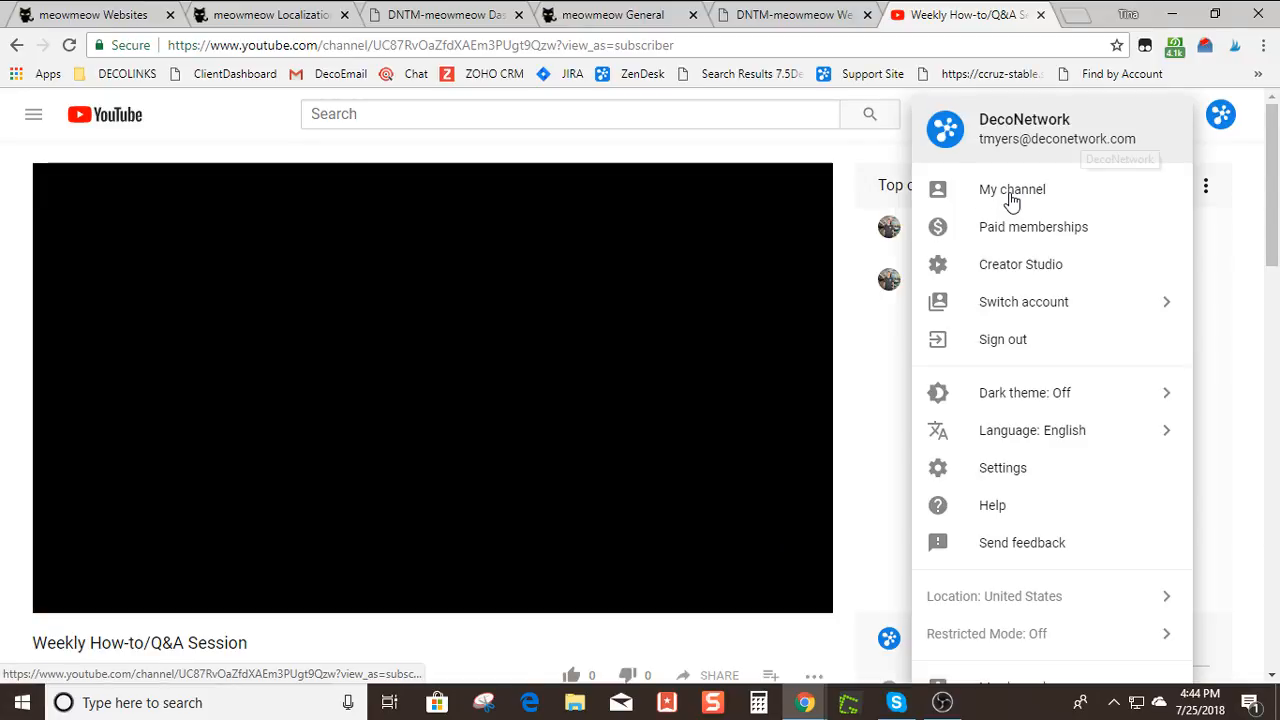
click(1012, 195)
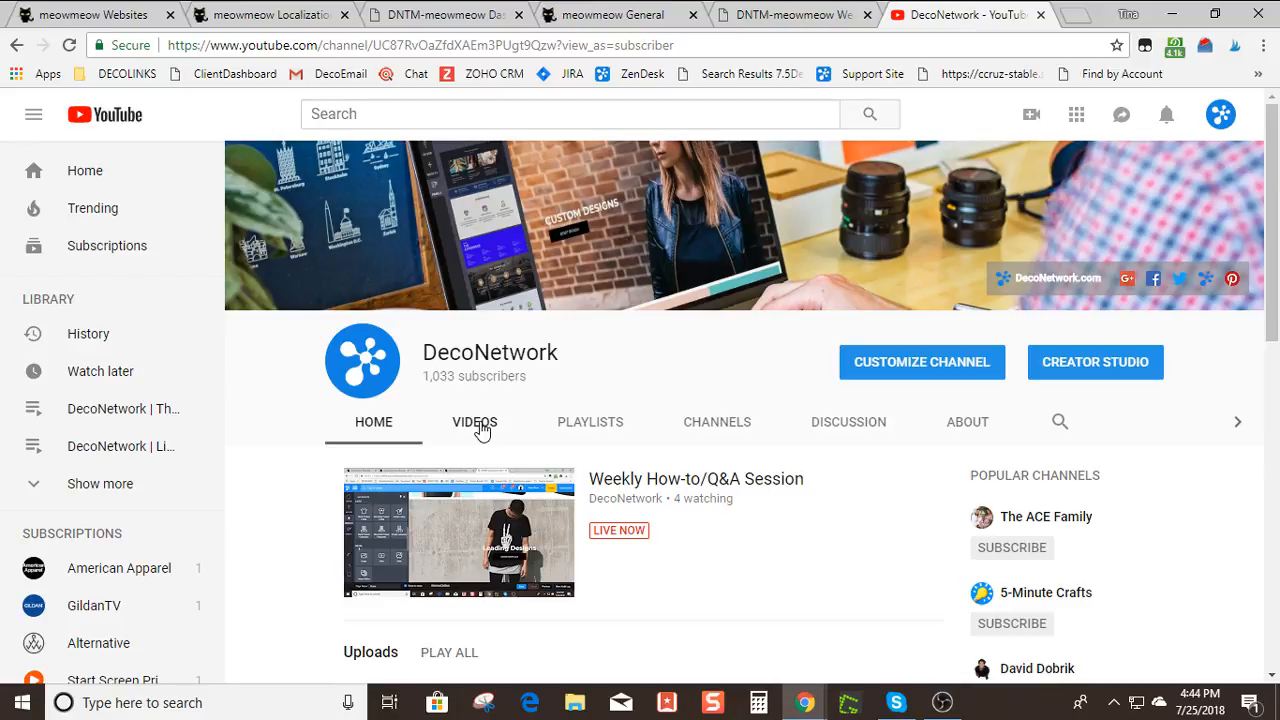
click(478, 424)
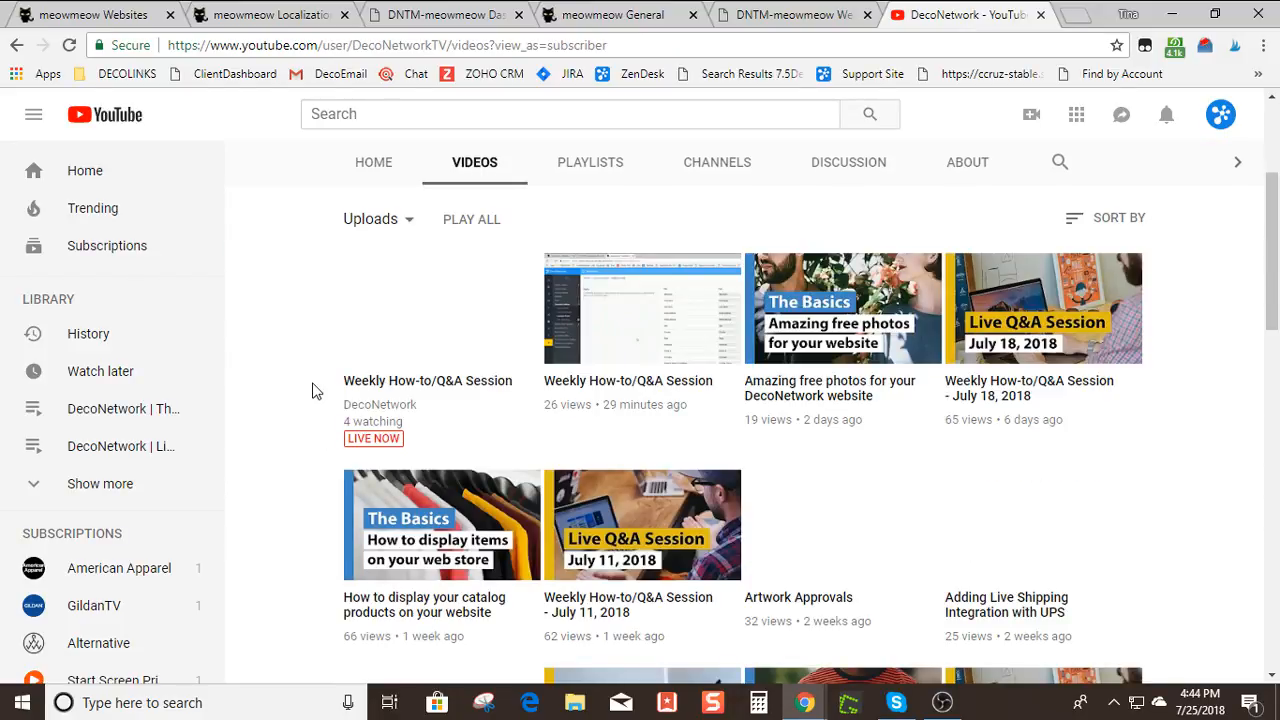
Open the YouTube video "How to display your catalog products on your website", copy its share link, and close YouTube
click(380, 382)
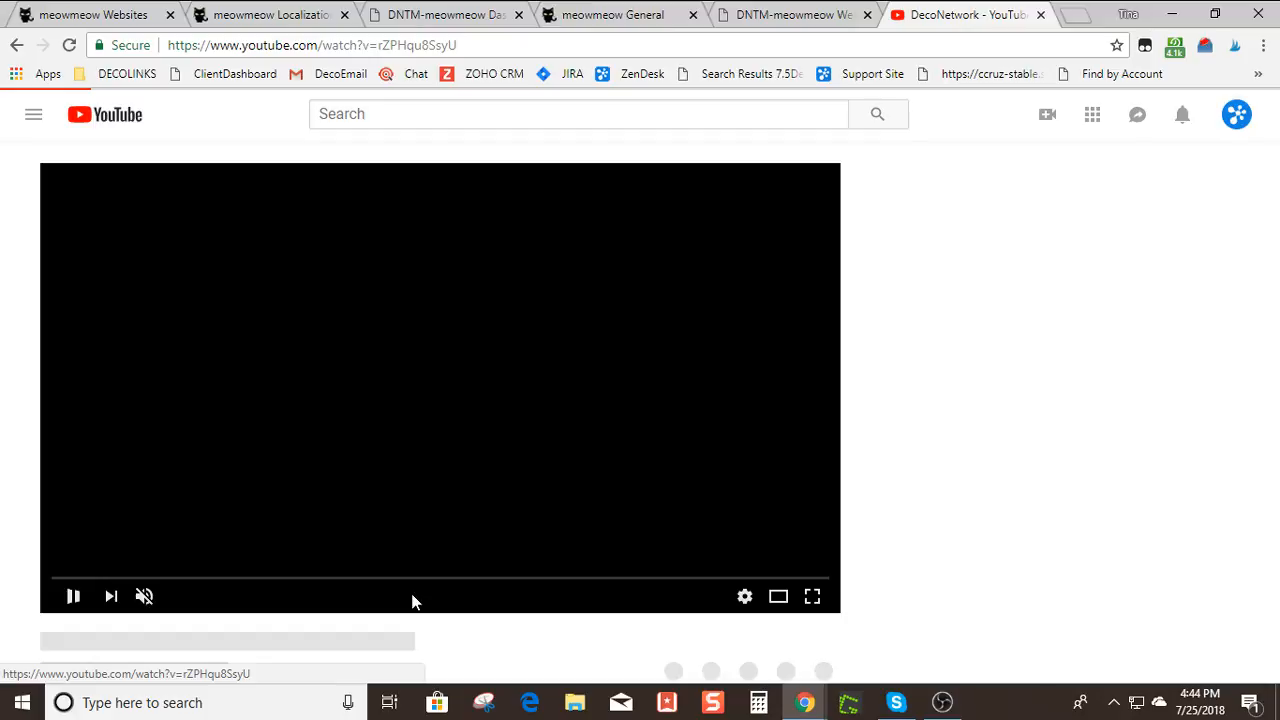
click(714, 402)
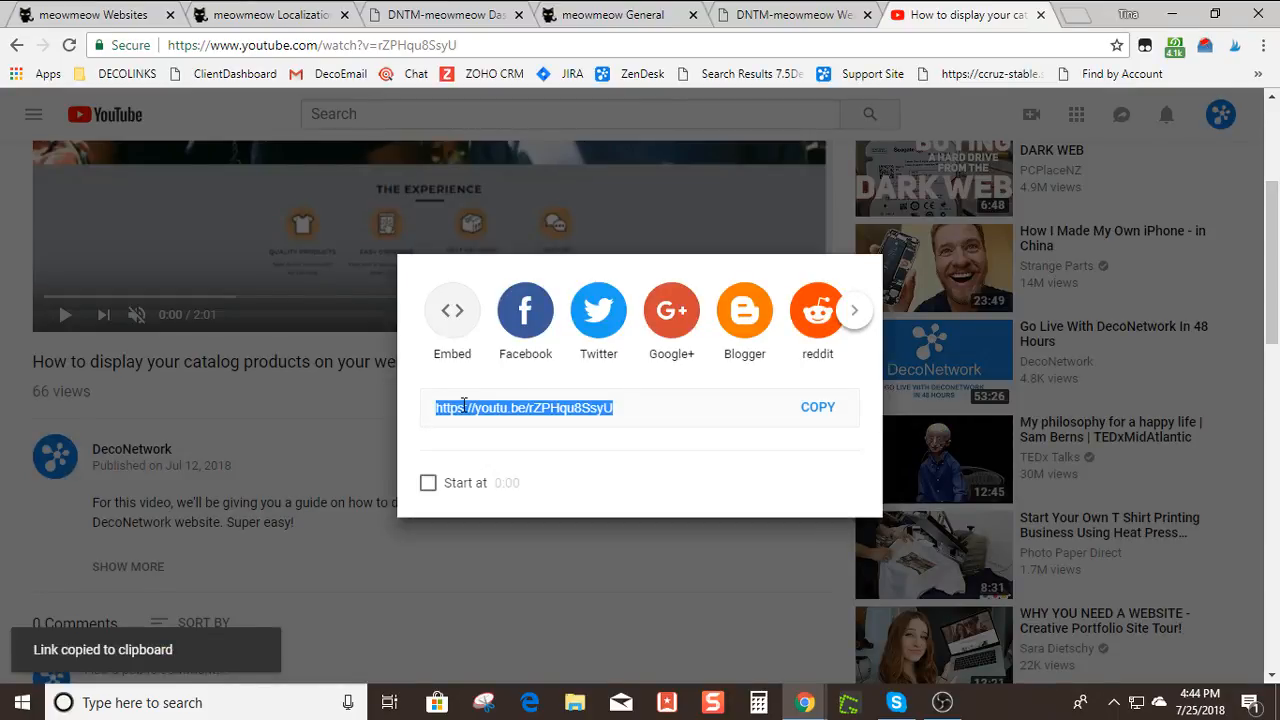
click(770, 202)
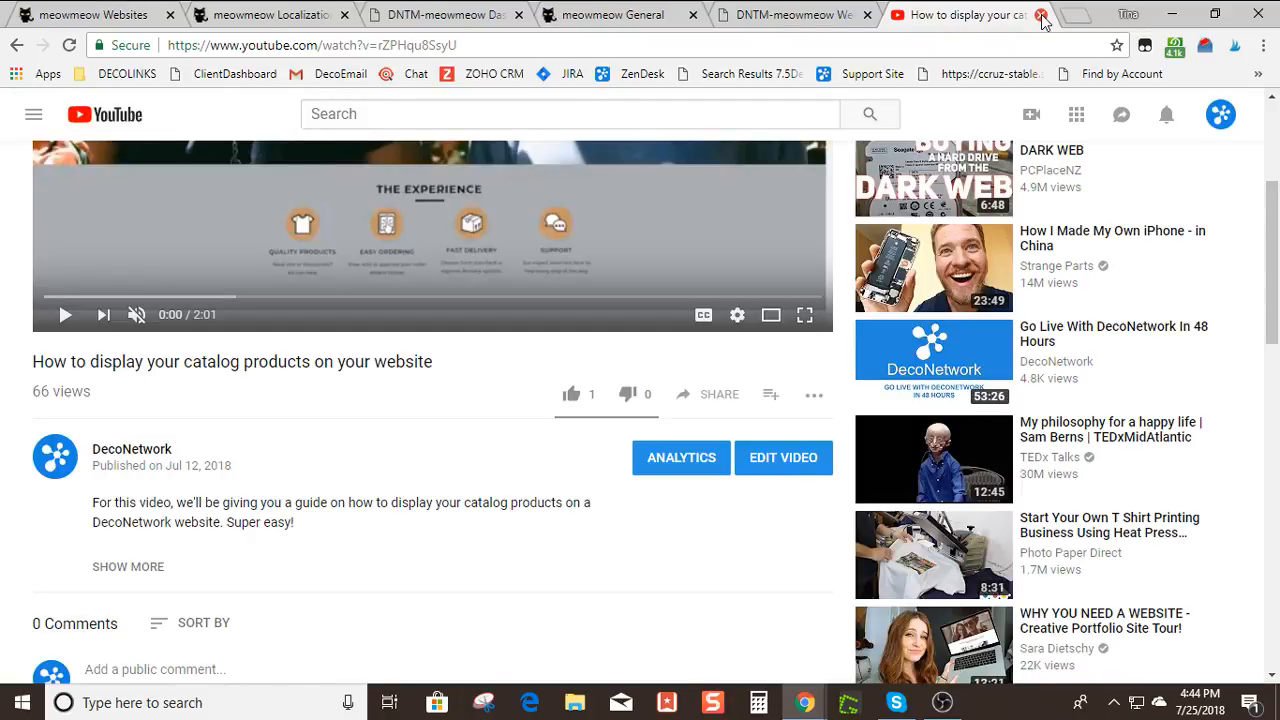
click(1041, 15)
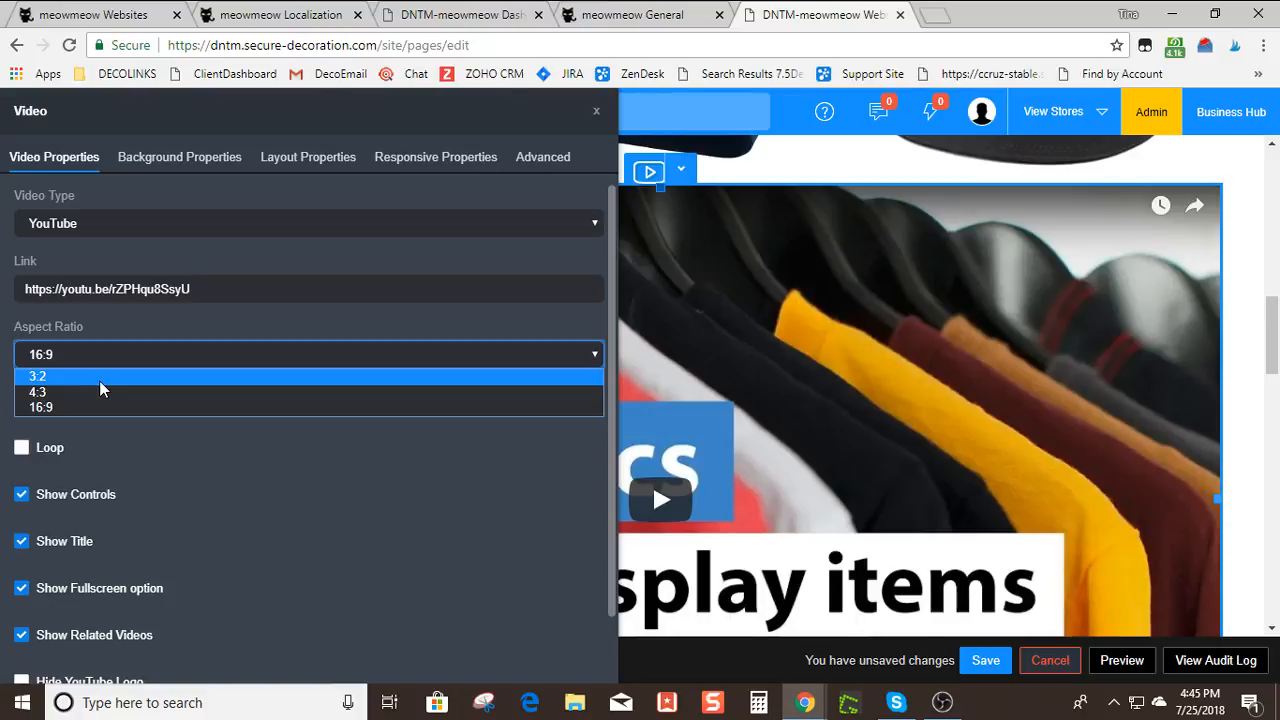
Set the aspect ratio of the Video widget above the Leading Designs banner to 4:3
click(100, 392)
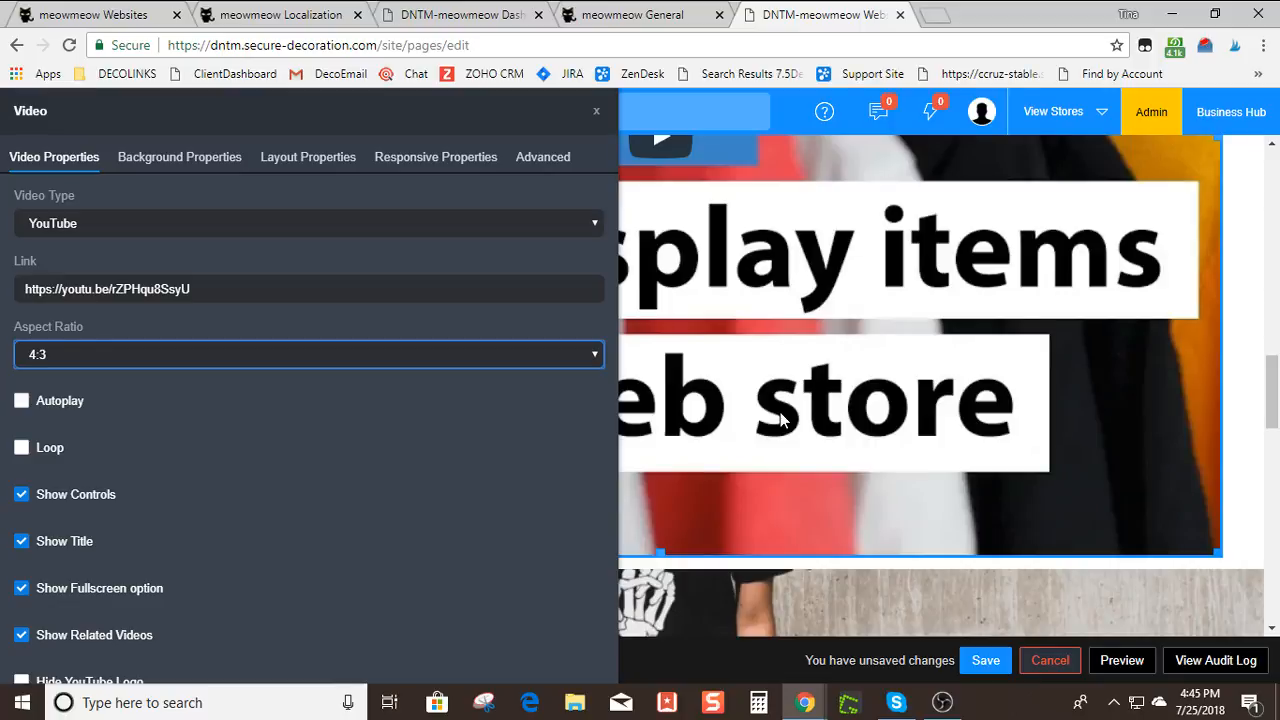
scroll(376, 228, down, 1)
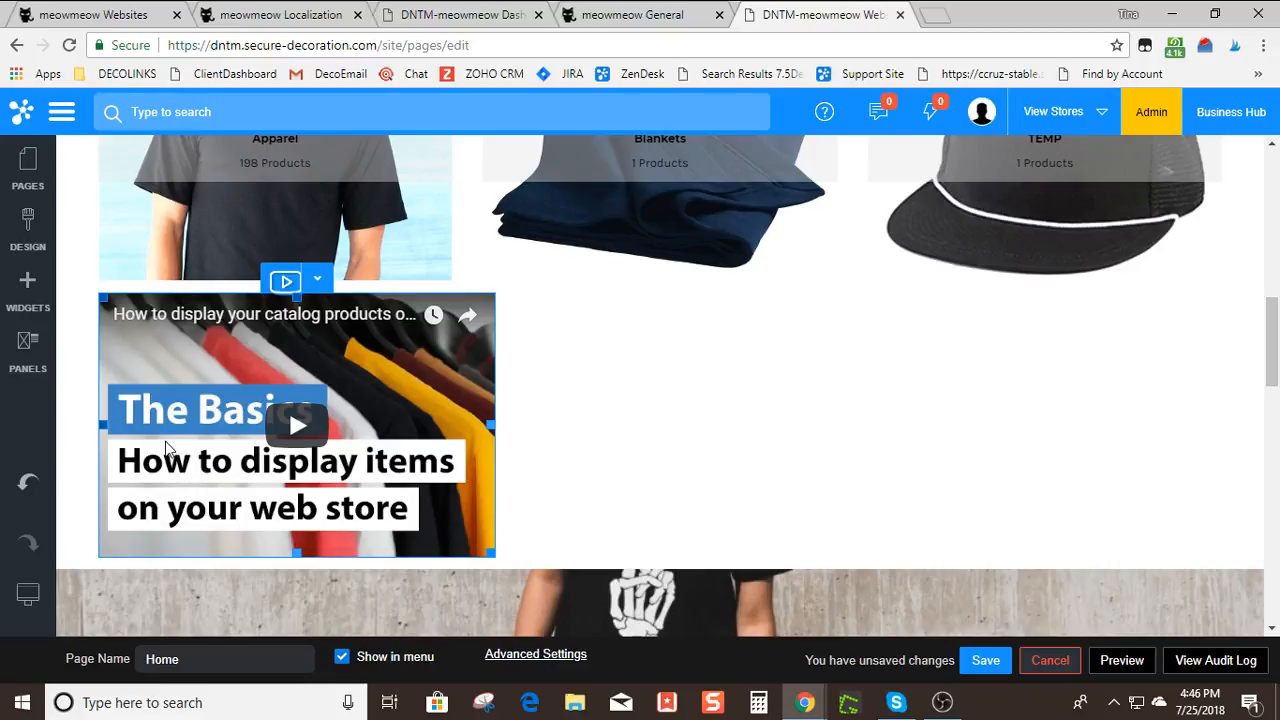
Delete the Video widget below the product categories and confirm its removal
click(318, 282)
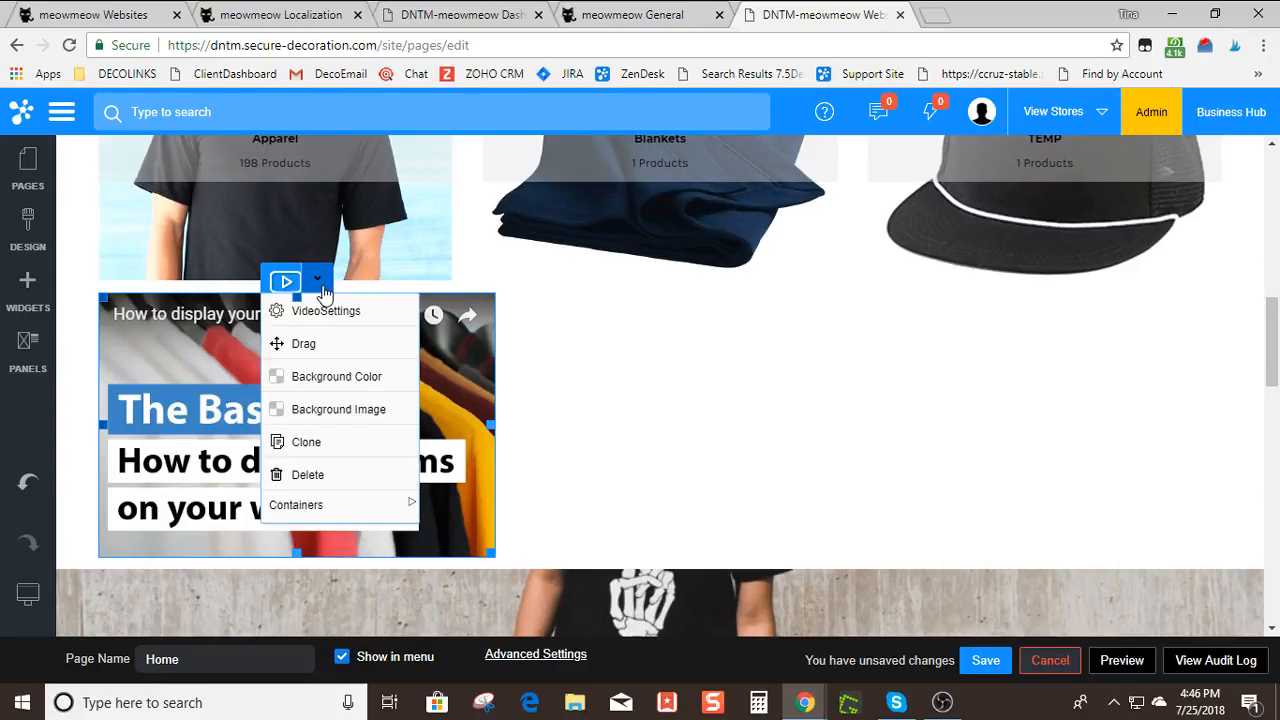
click(308, 475)
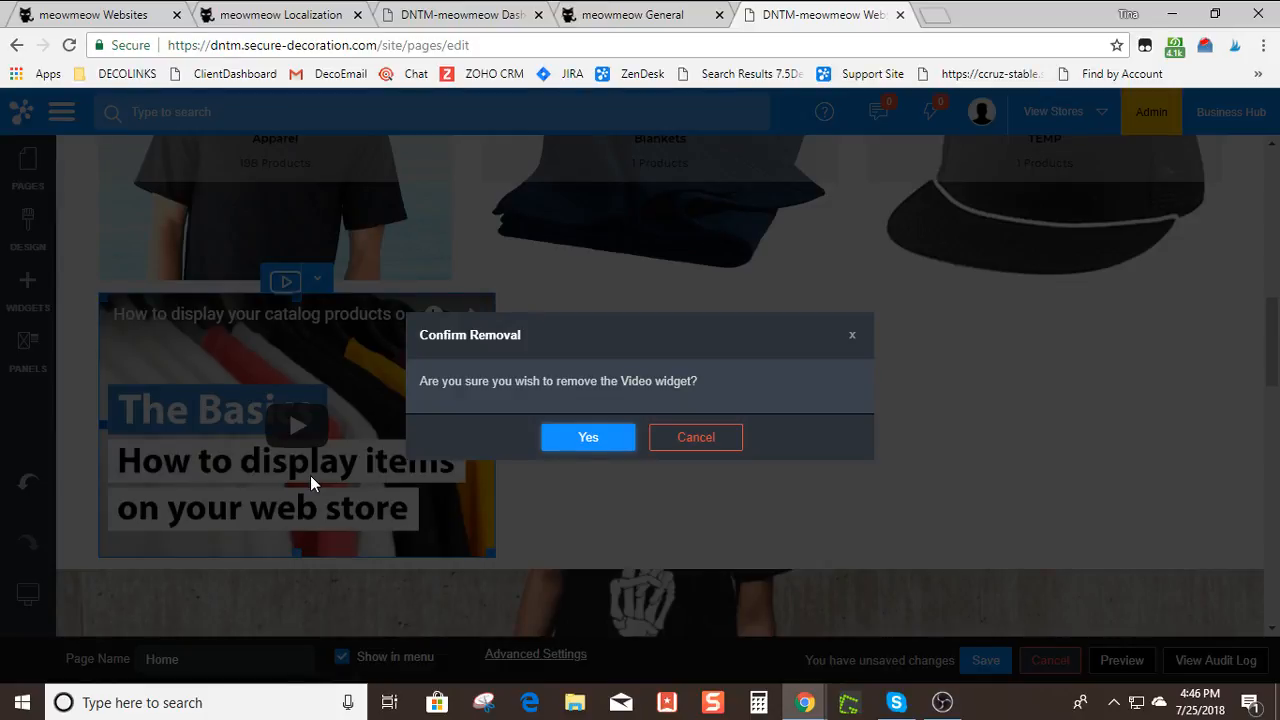
key(Return)
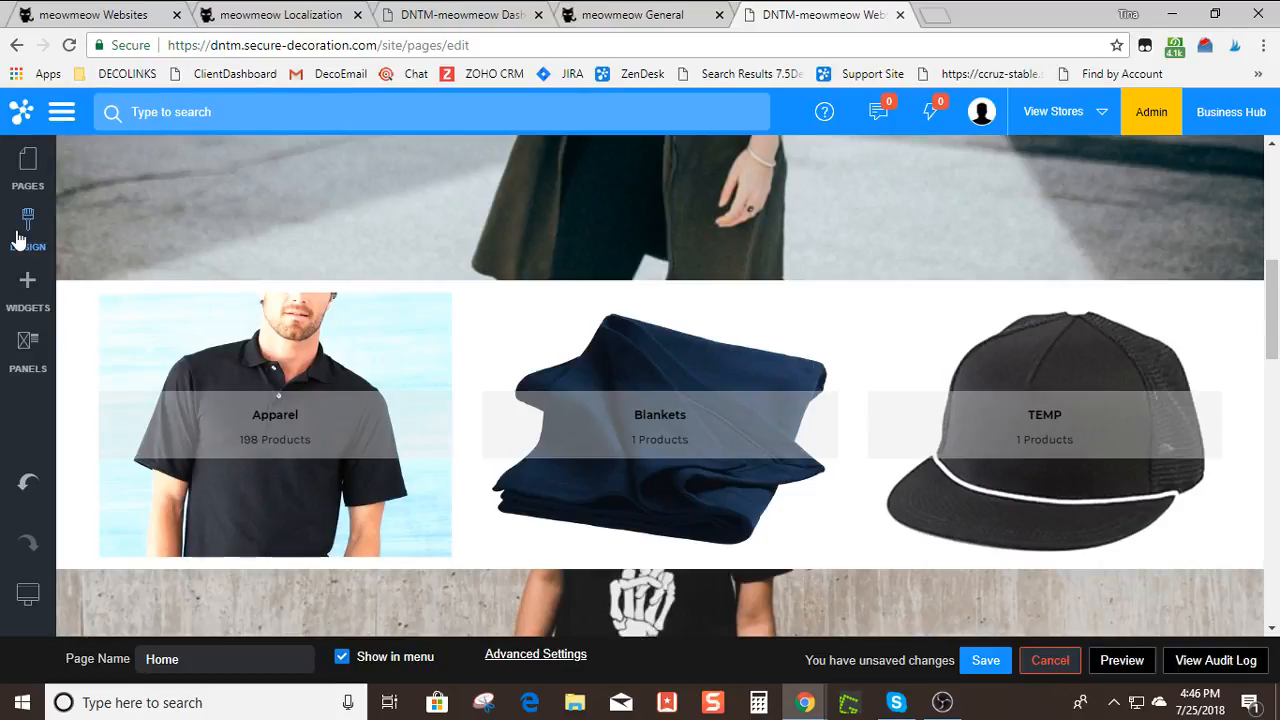
Add a 2 Columns row directly below the Apparel, Blankets and TEMP product categories
click(17, 238)
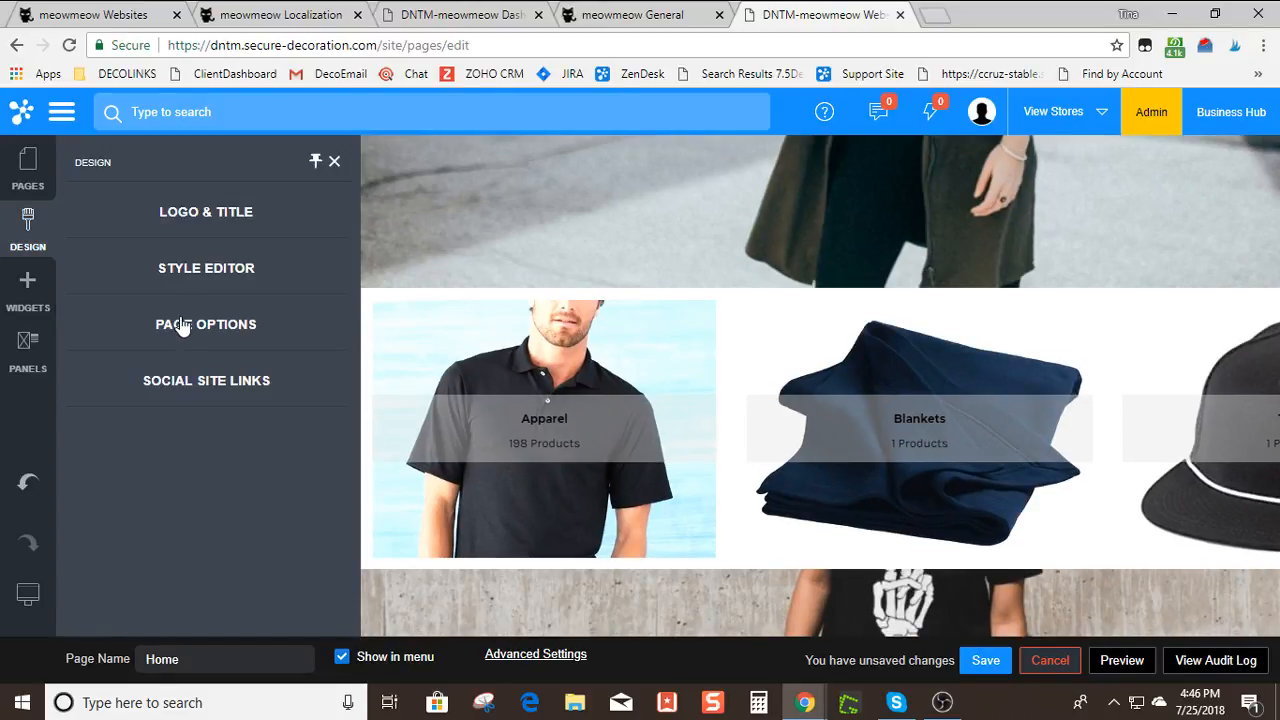
click(30, 292)
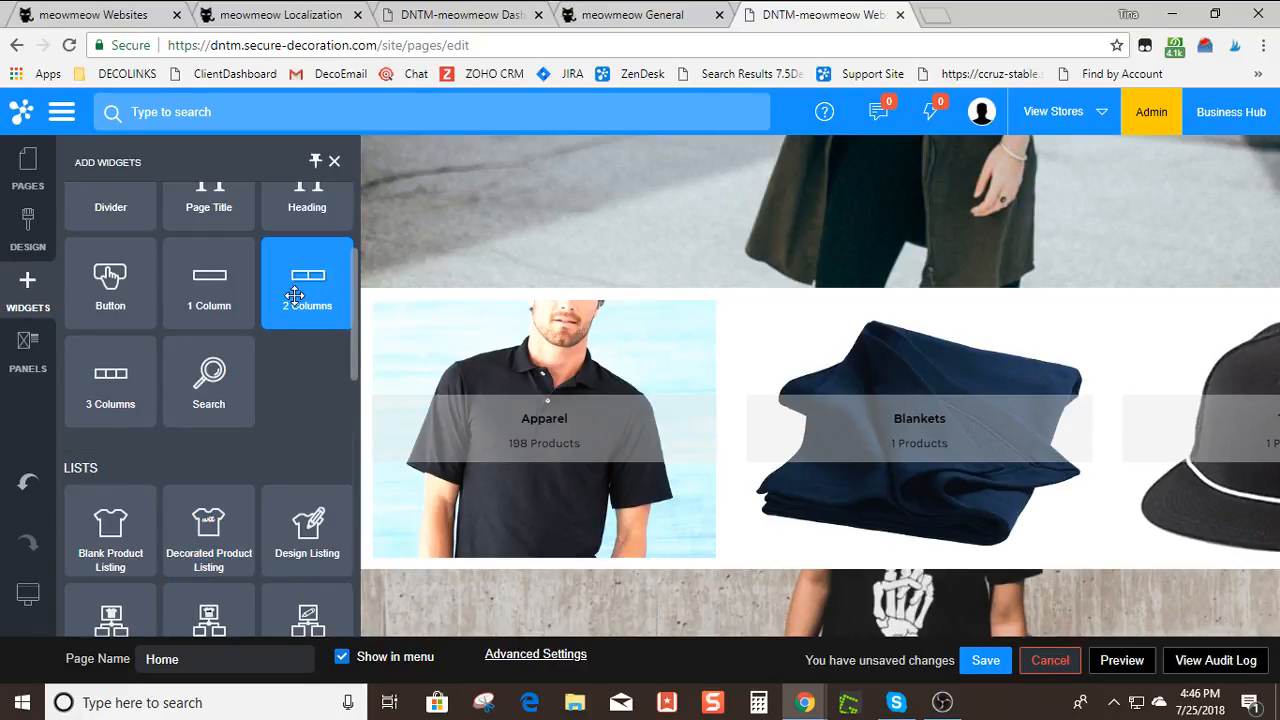
drag(294, 295, 613, 555)
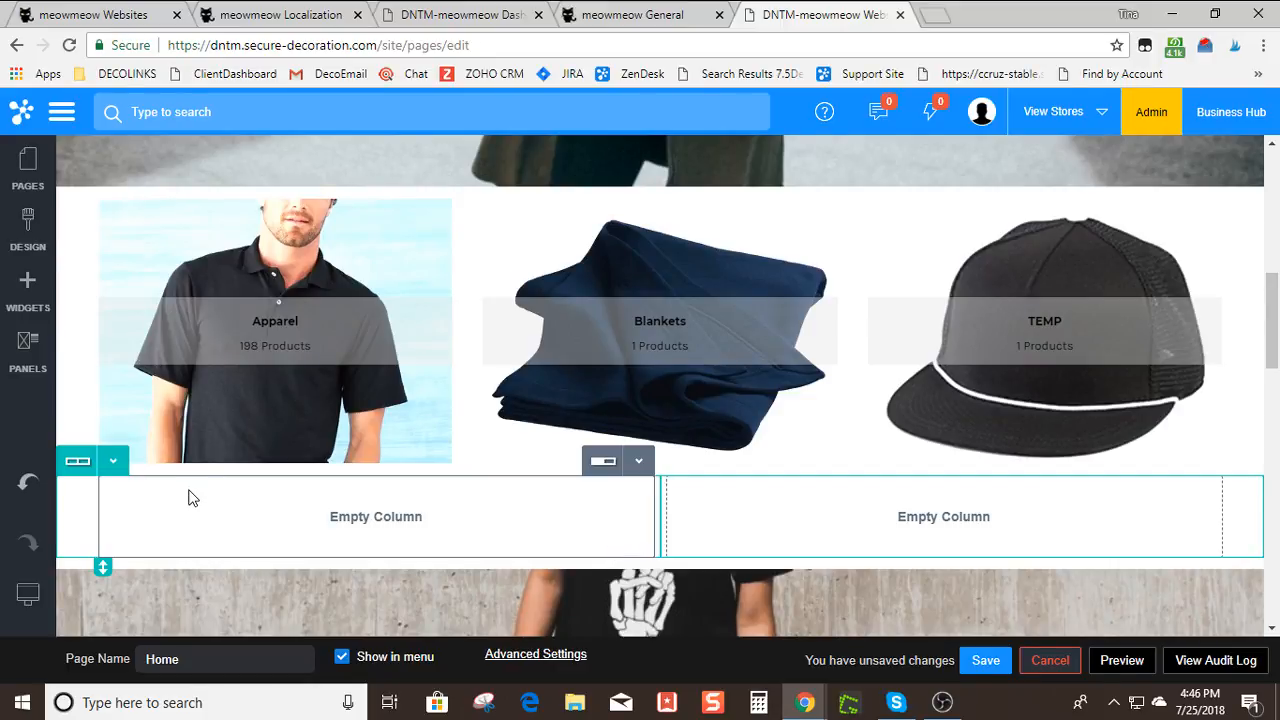
Add a Video widget to the first column of the new two-column row
click(27, 302)
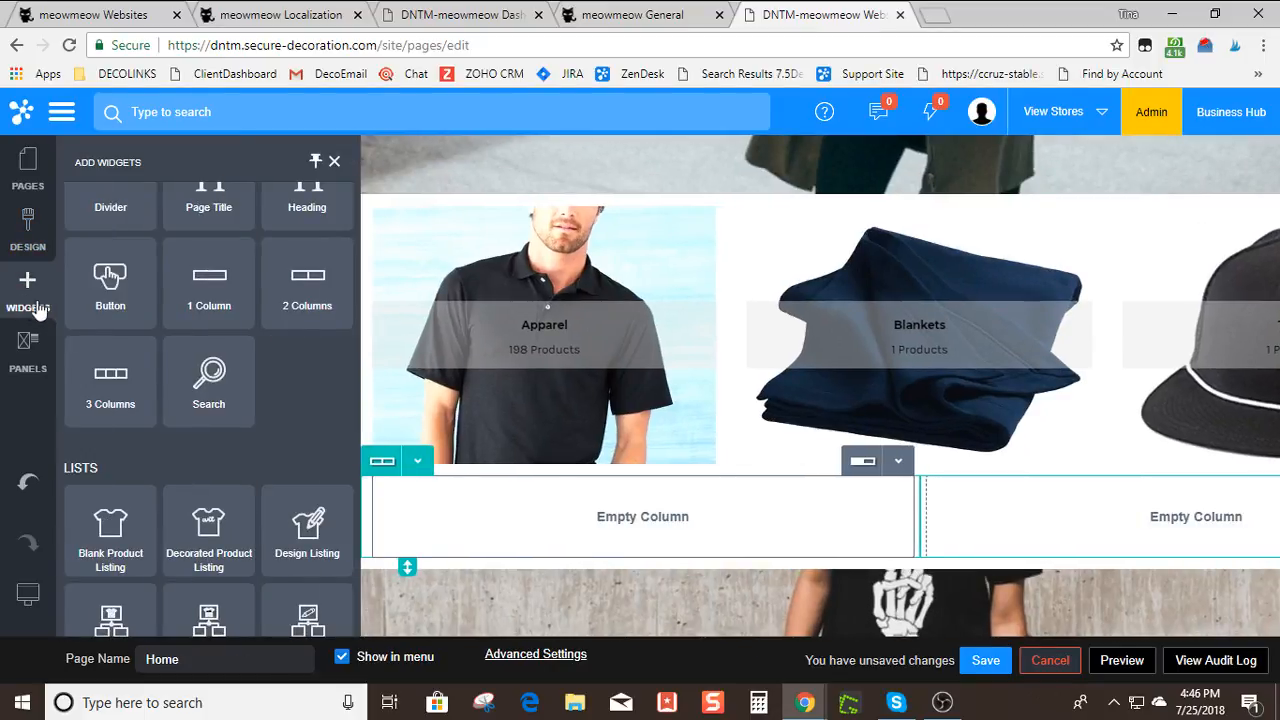
scroll(278, 398, down, 3)
scroll(275, 394, down, 1)
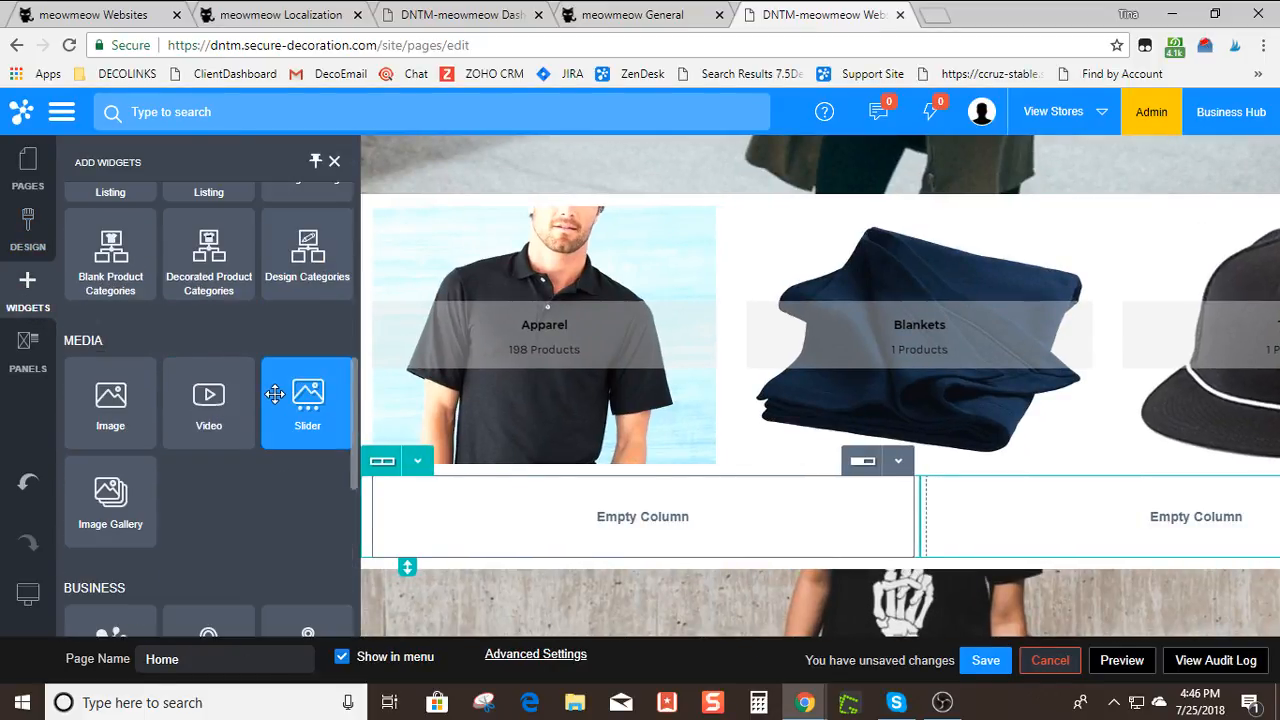
drag(215, 398, 369, 511)
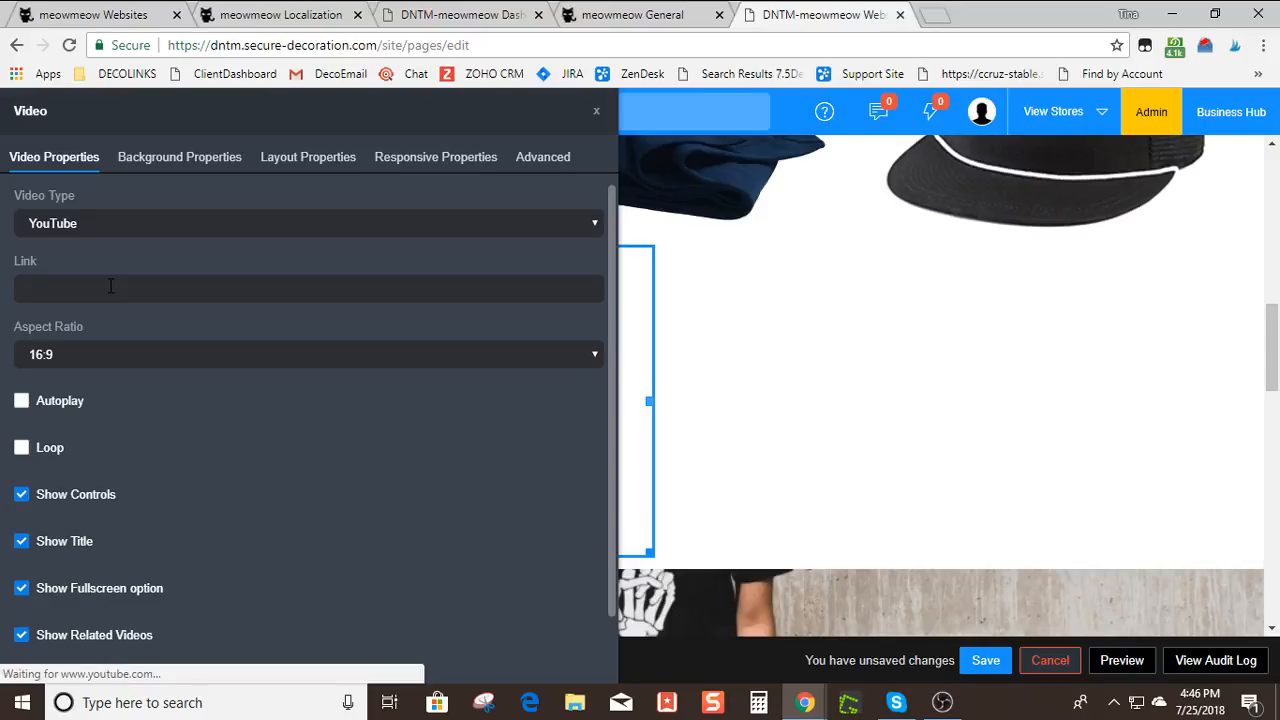
right_click(110, 289)
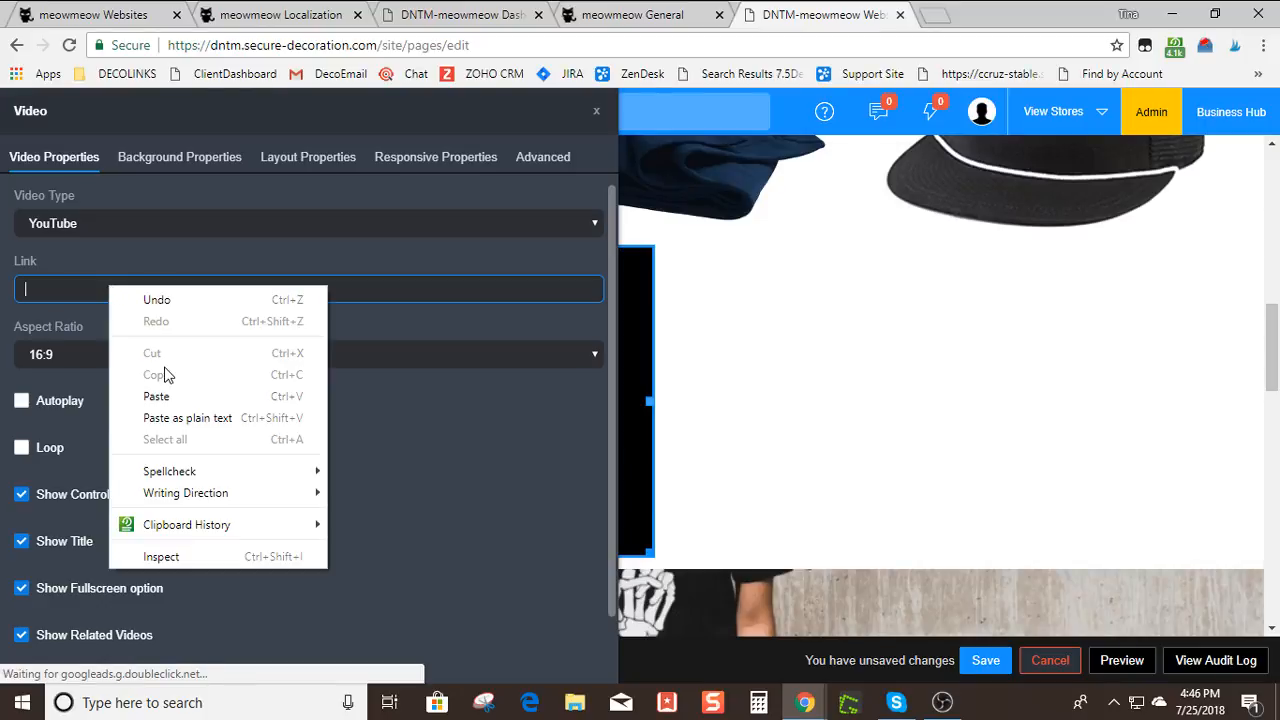
click(156, 396)
click(217, 228)
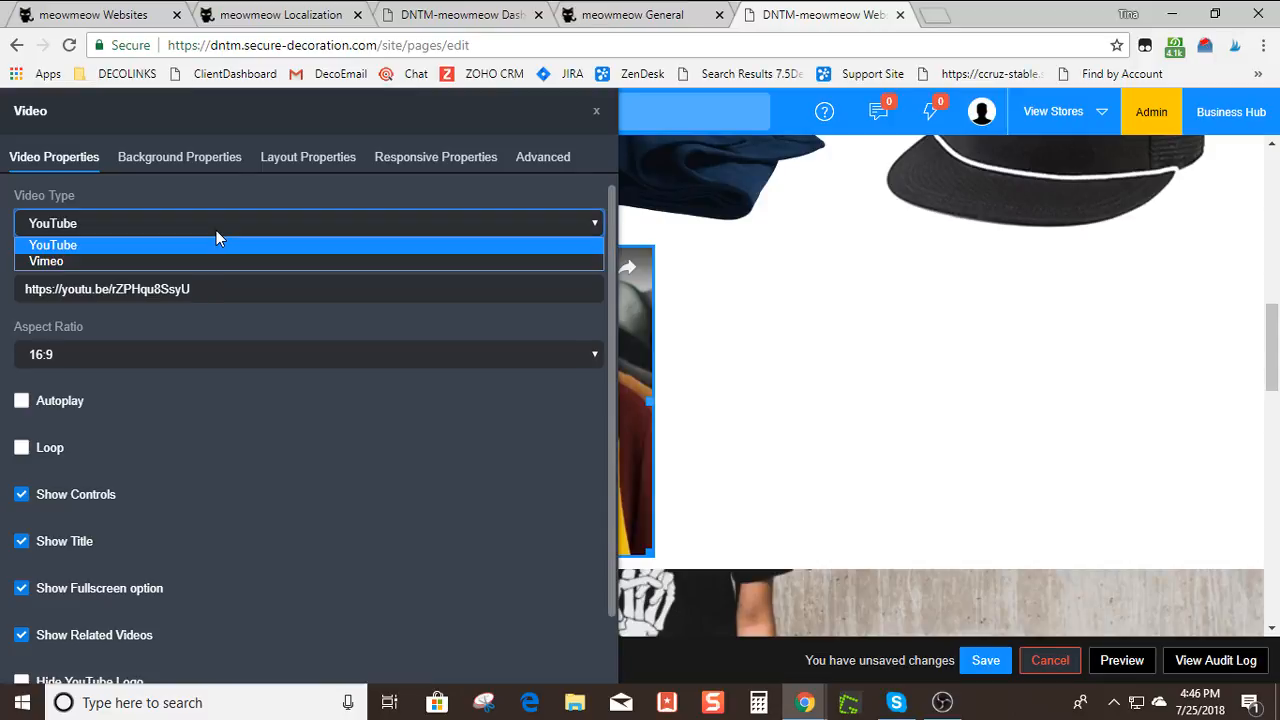
click(216, 238)
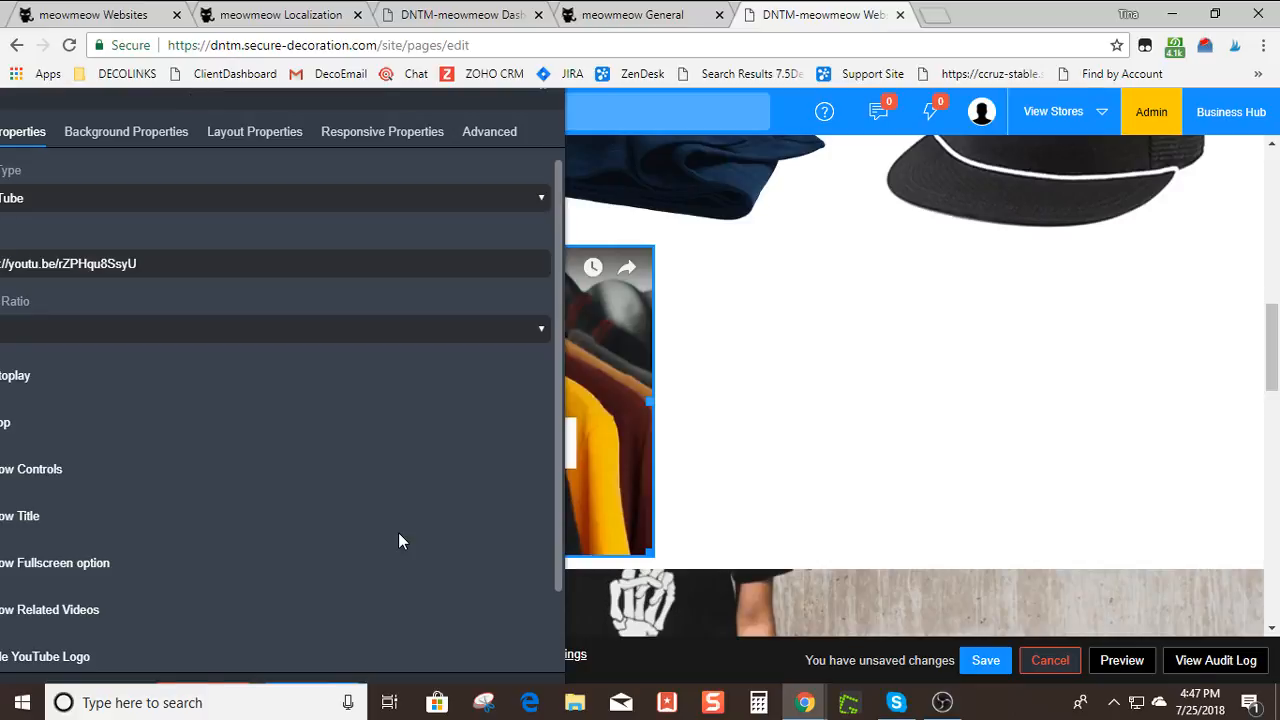
drag(363, 111, 367, 112)
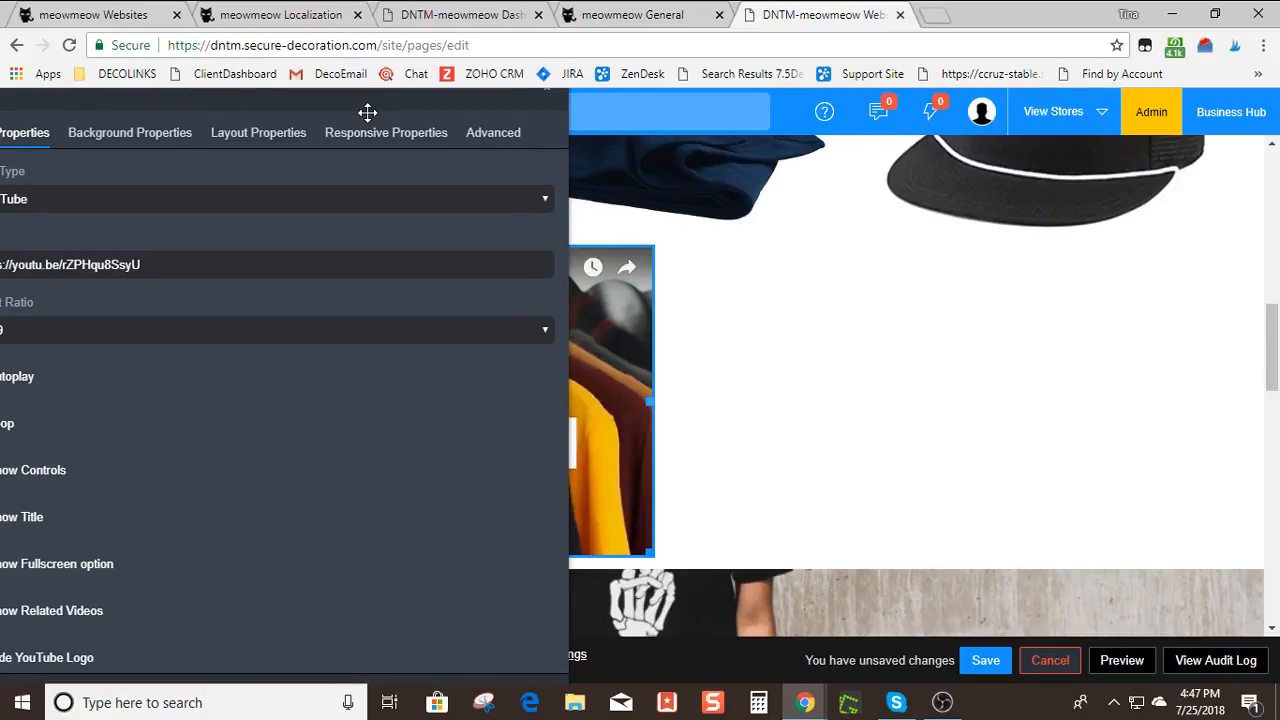
click(88, 543)
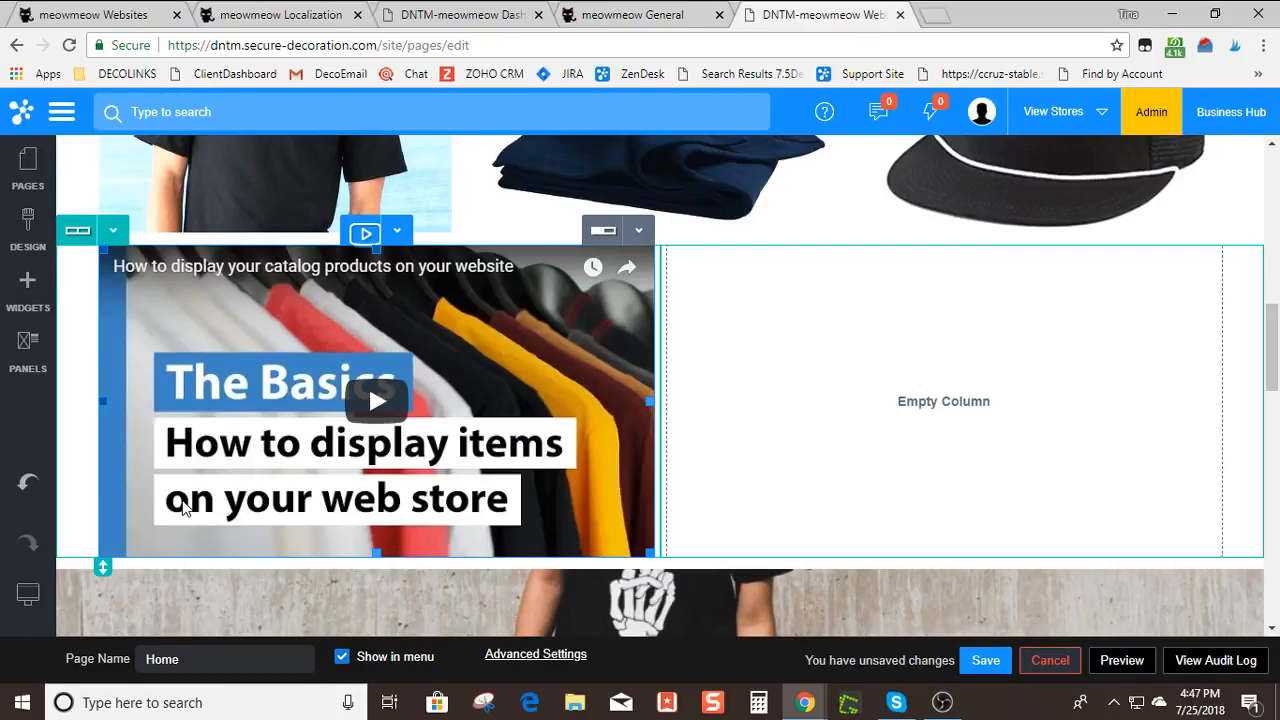
Add a Page Title widget to the empty second column beside the video
click(27, 292)
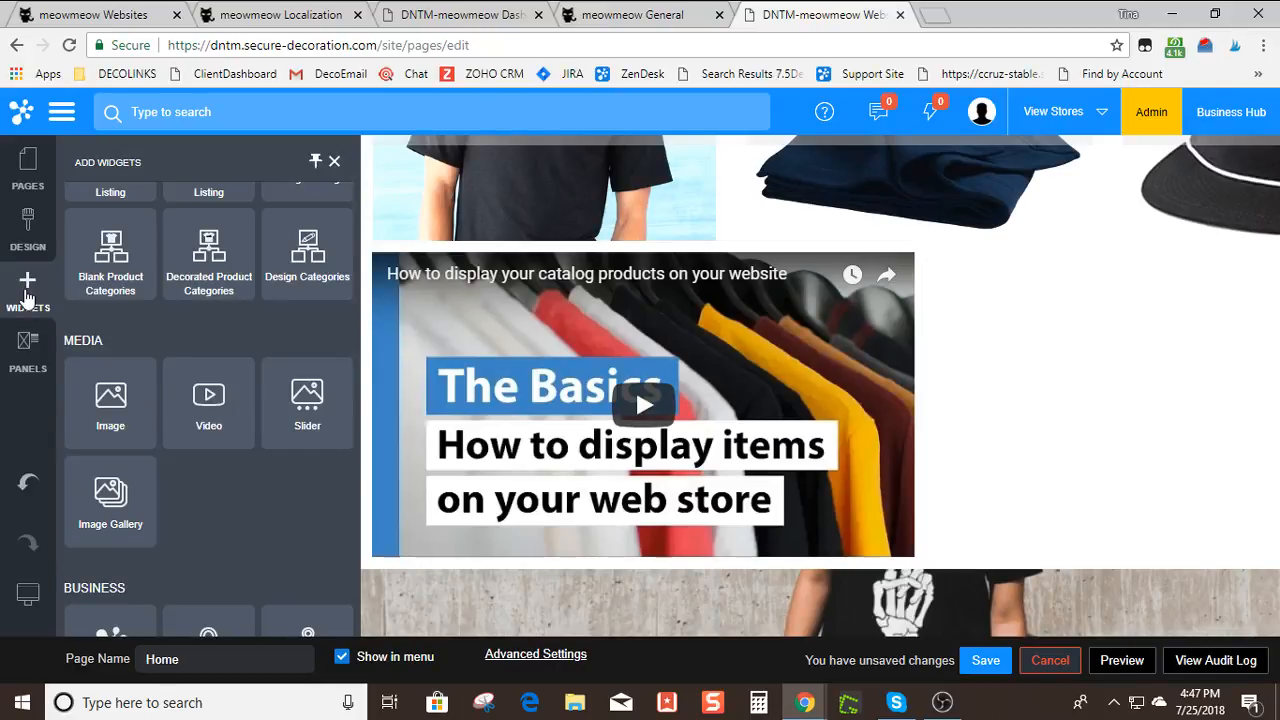
scroll(266, 335, up, 1)
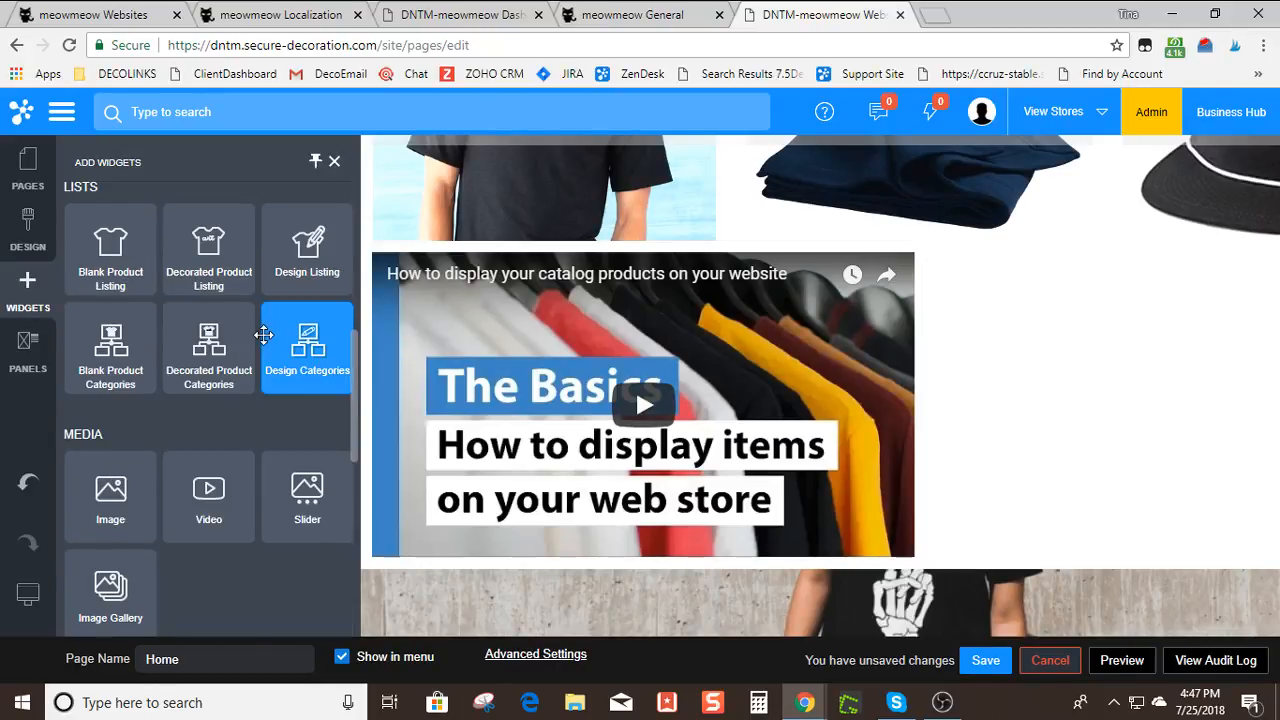
scroll(263, 334, up, 5)
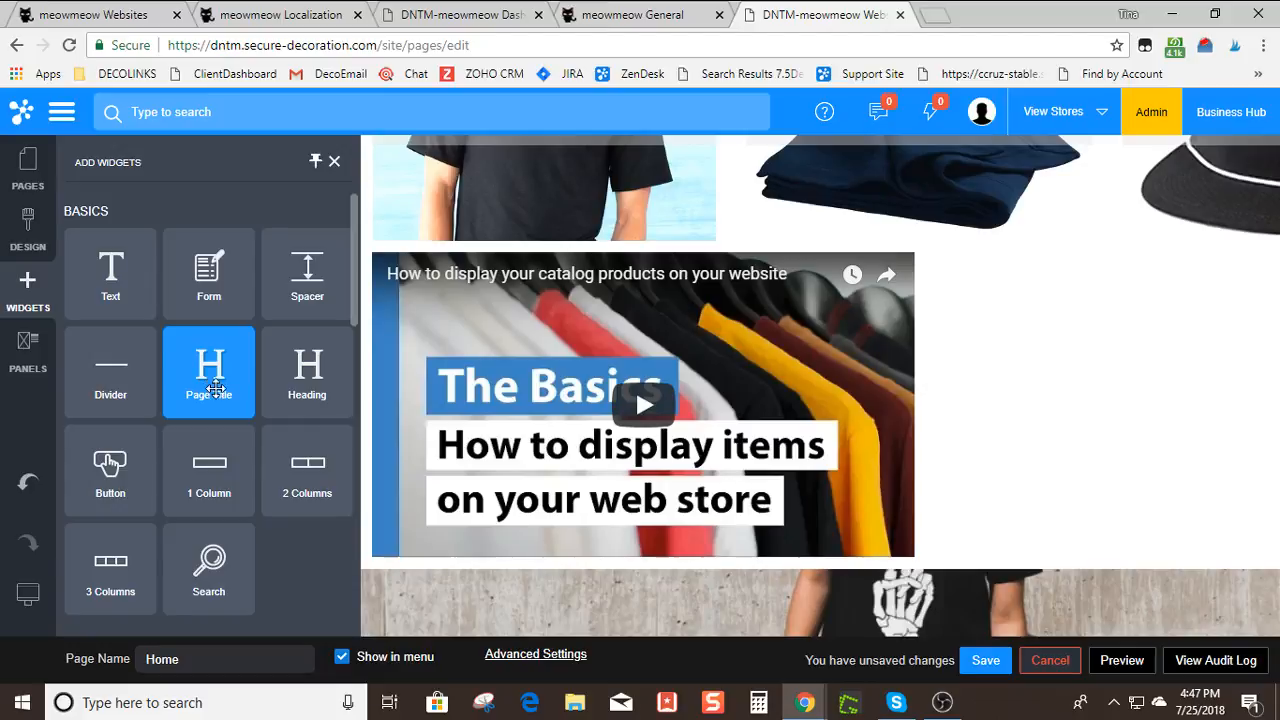
drag(212, 388, 771, 403)
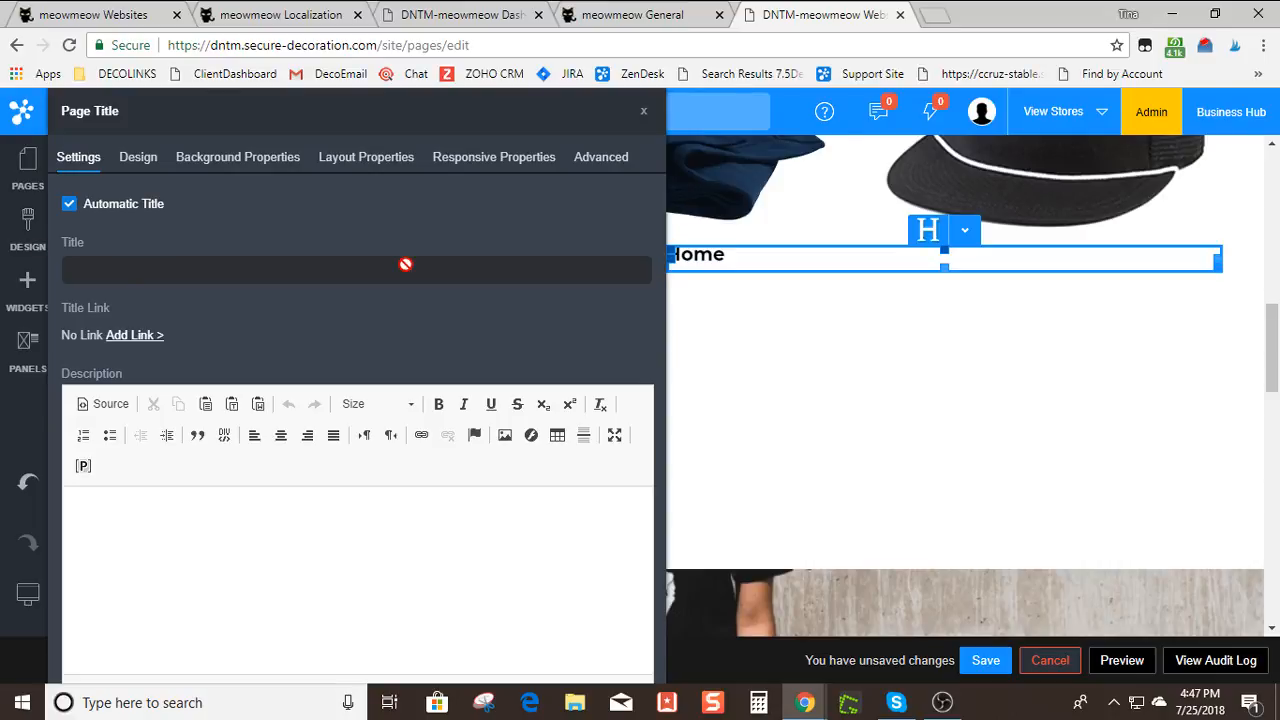
Turn off Automatic Title for the Page Title widget and set its title to "Welcome to my store!!"
drag(289, 130, 286, 97)
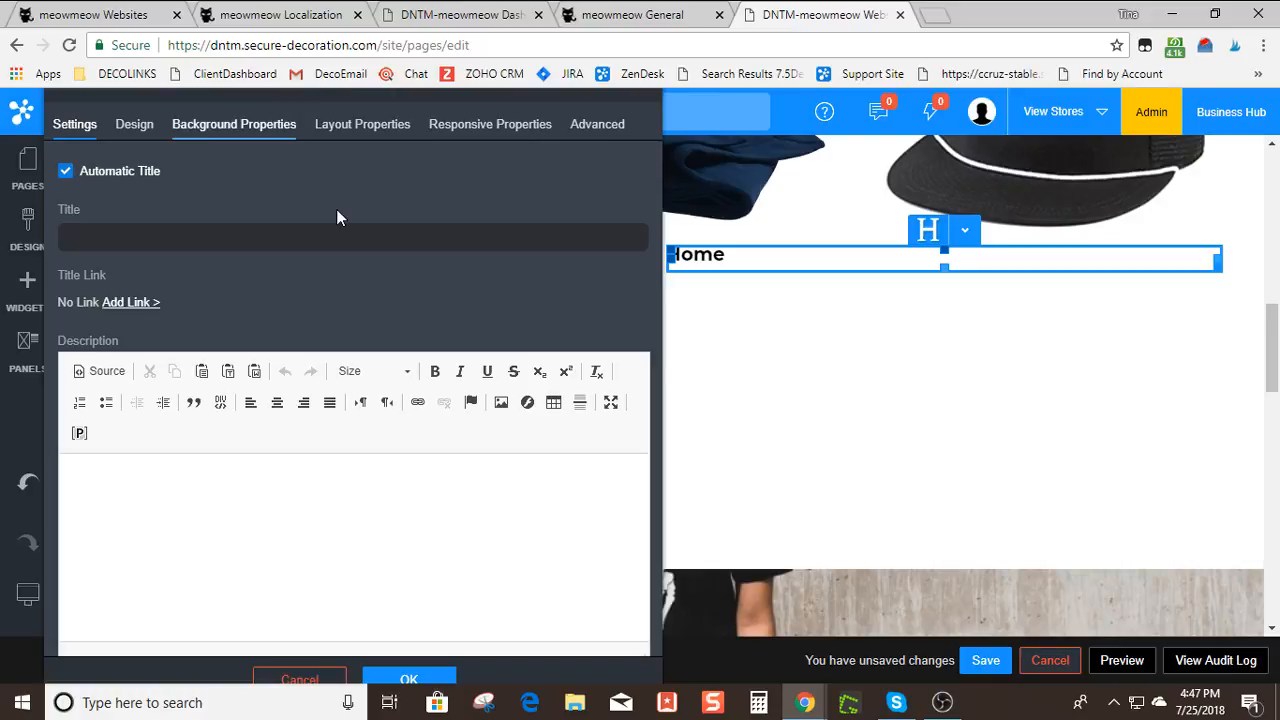
click(66, 172)
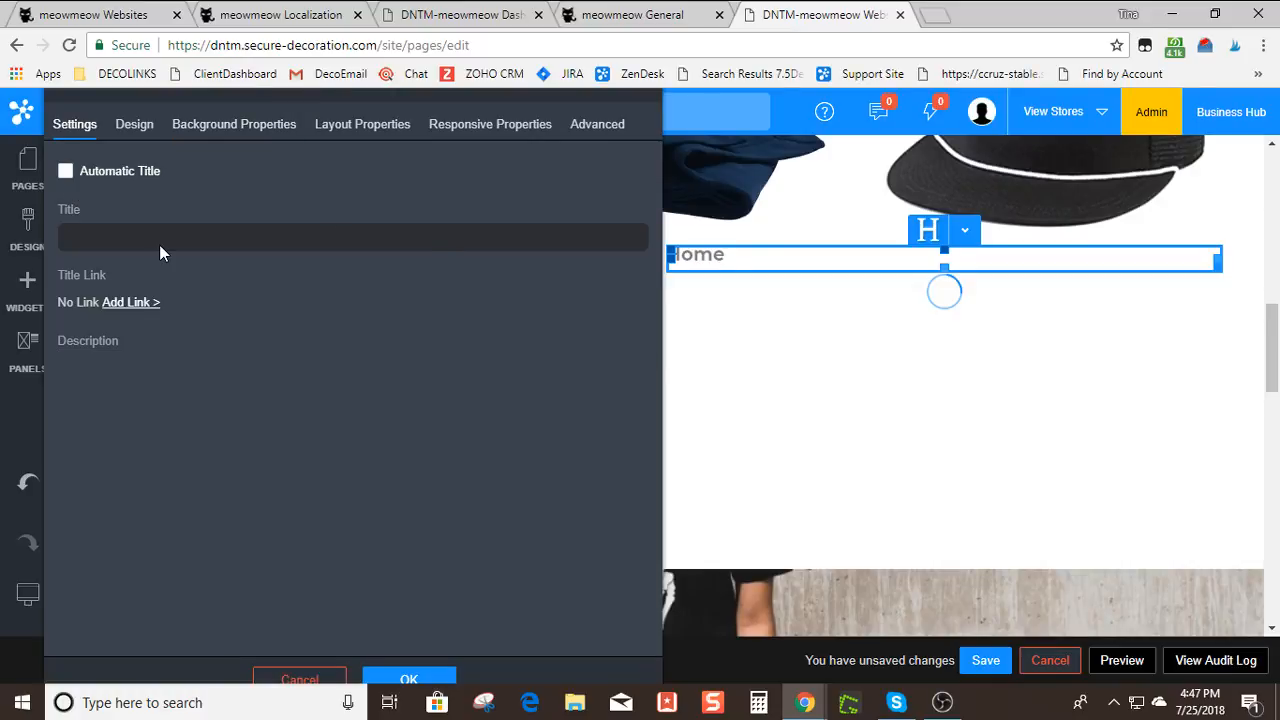
click(160, 242)
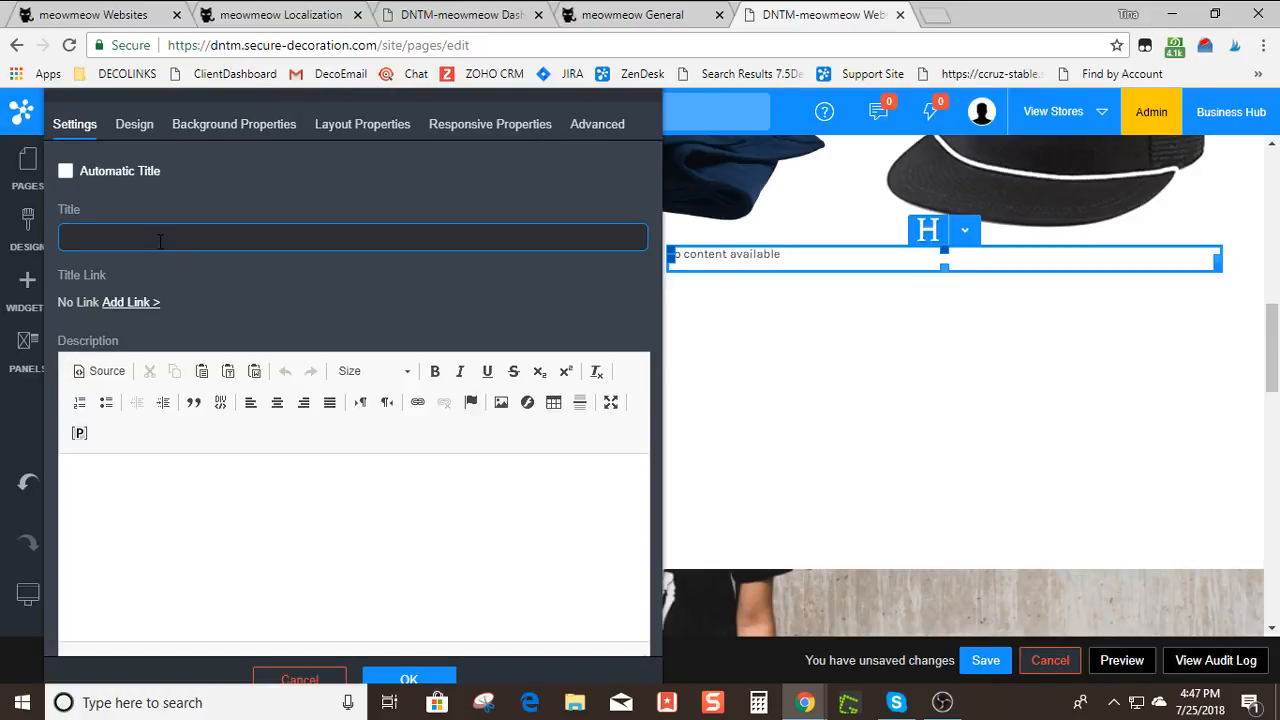
text(Welco)
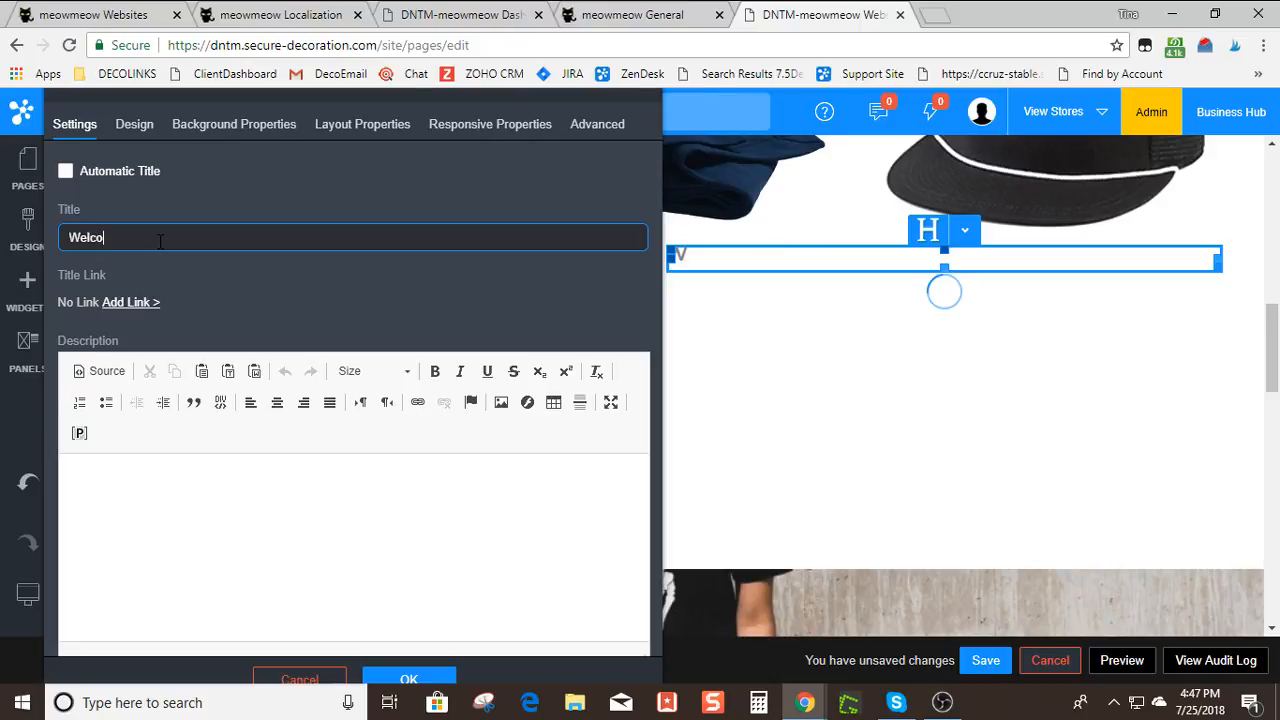
text(me to my s)
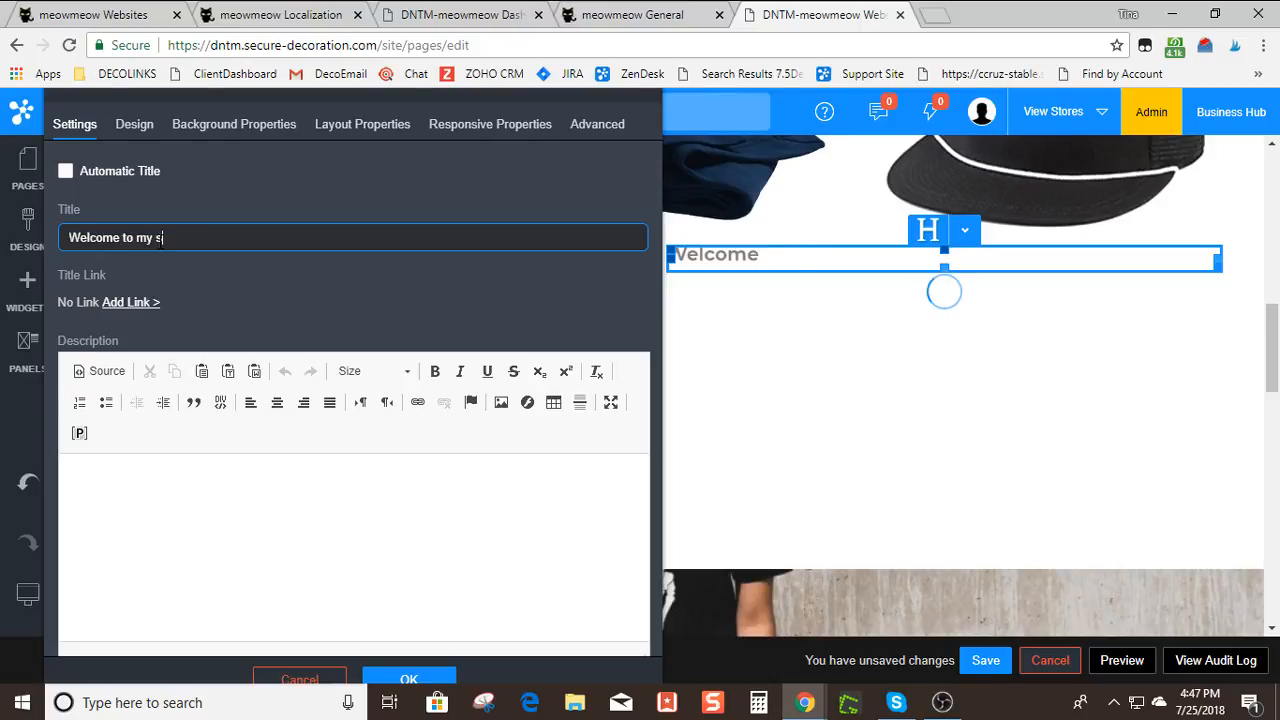
text(tore!!)
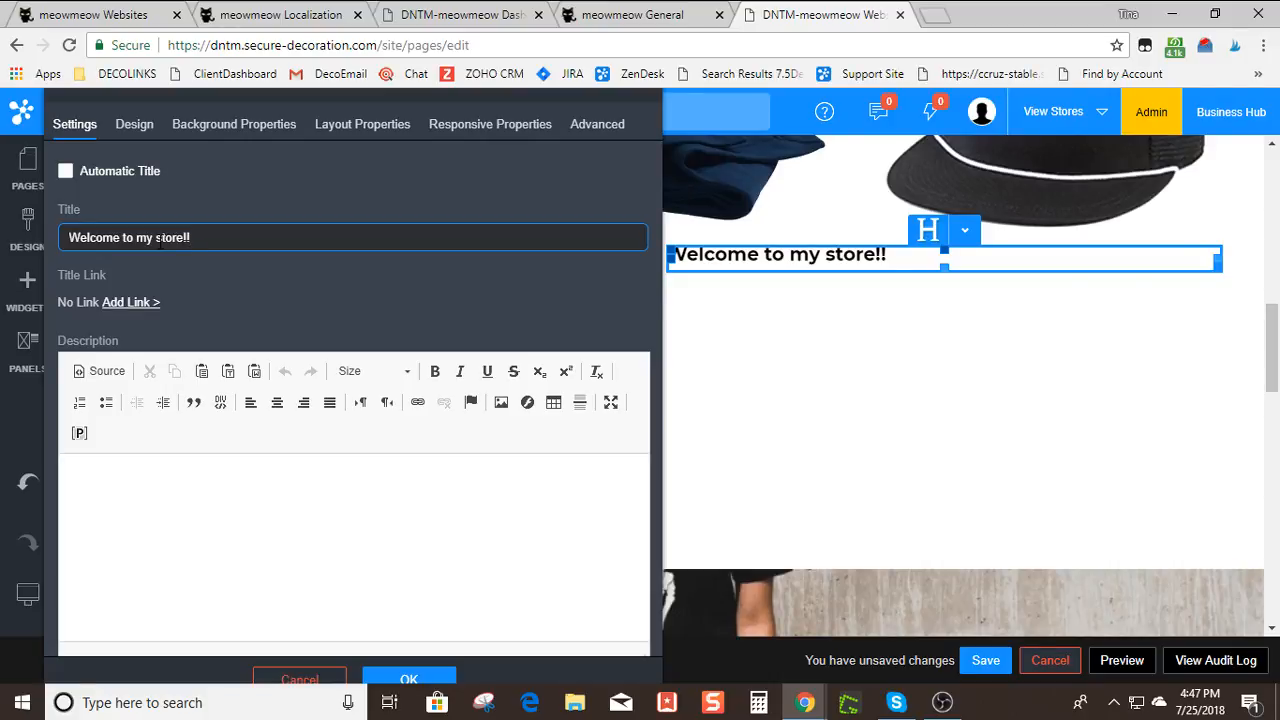
Enter the widget description "Our store is so happy that you are here! Please feel free to contact us with any question you might have!!"
click(355, 505)
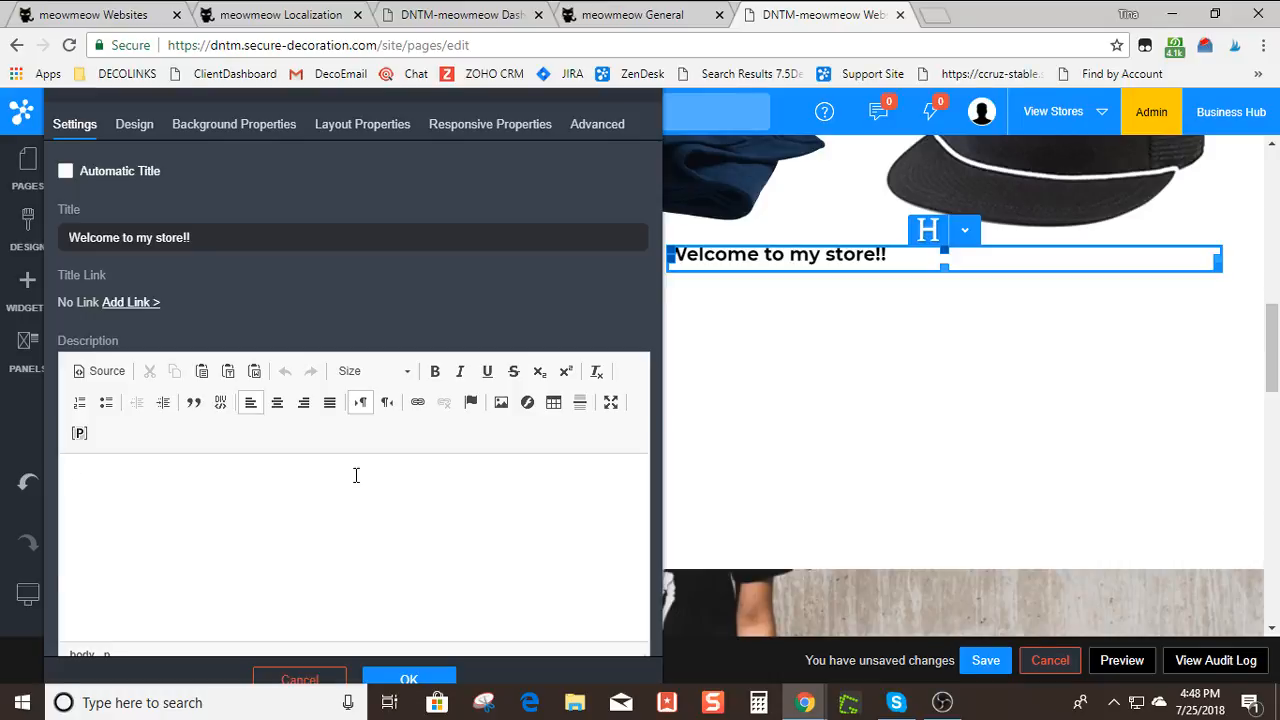
text(Ou)
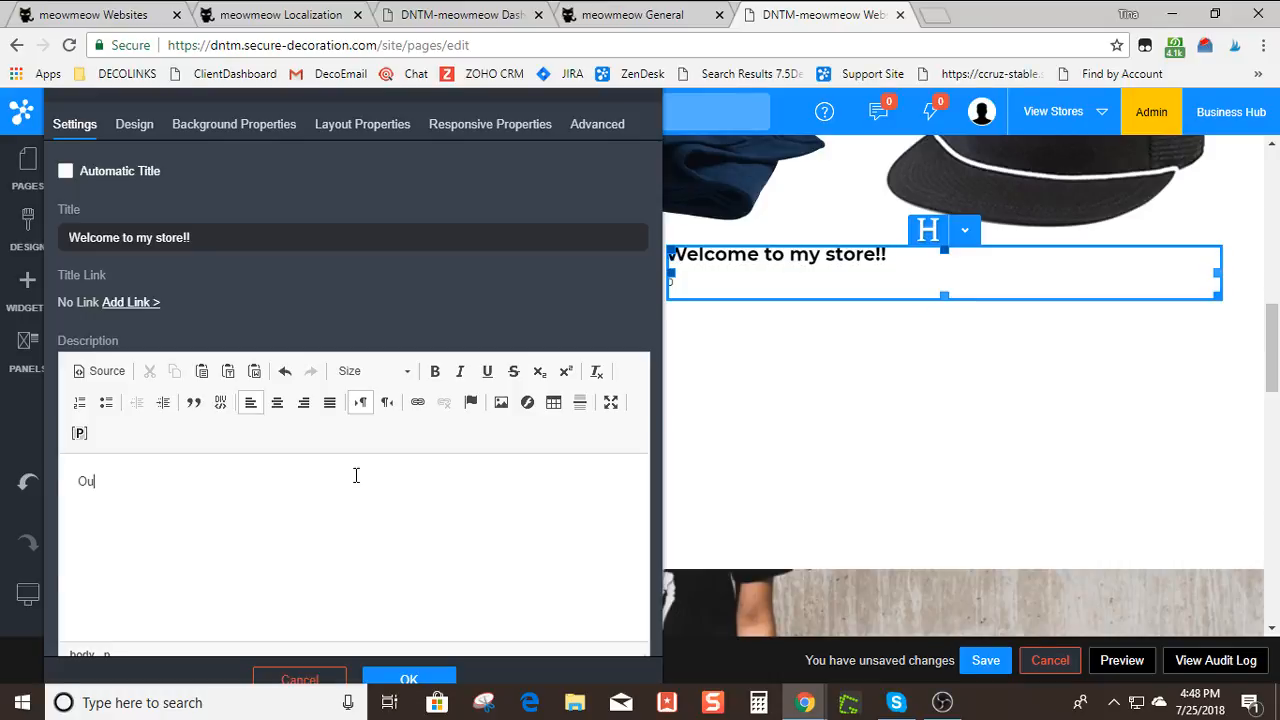
text(r store)
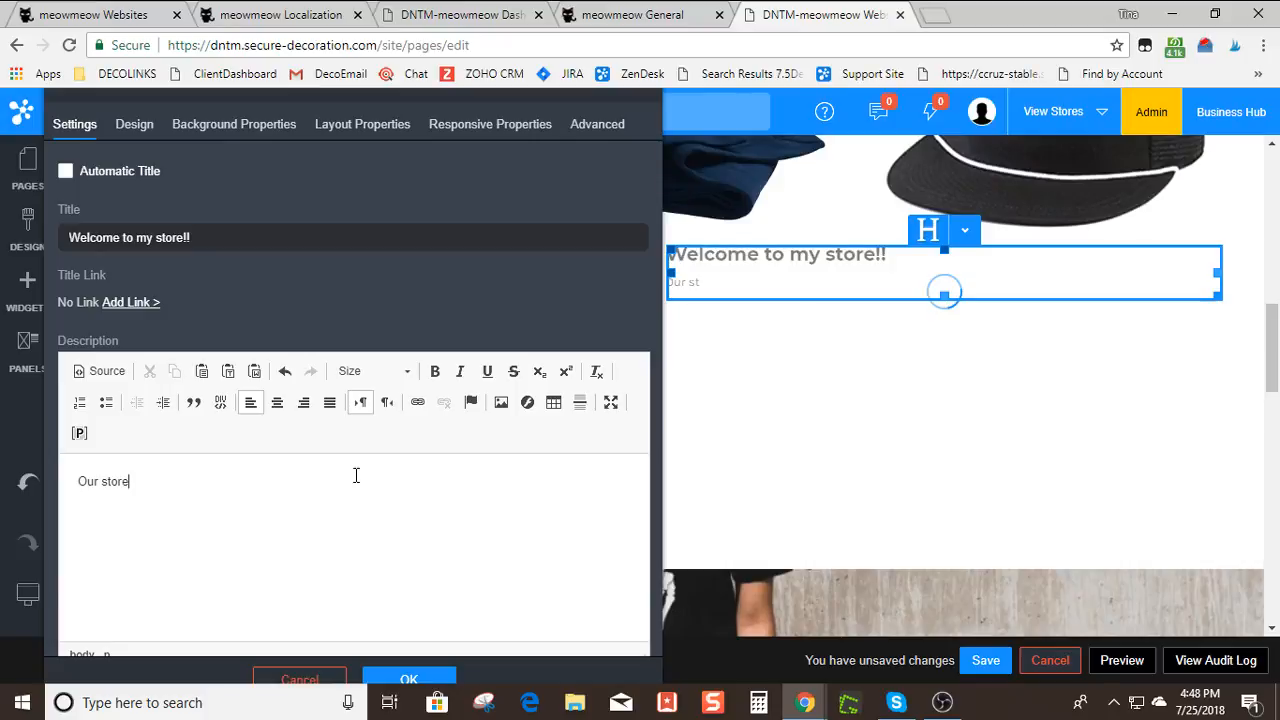
text( is so happy that y)
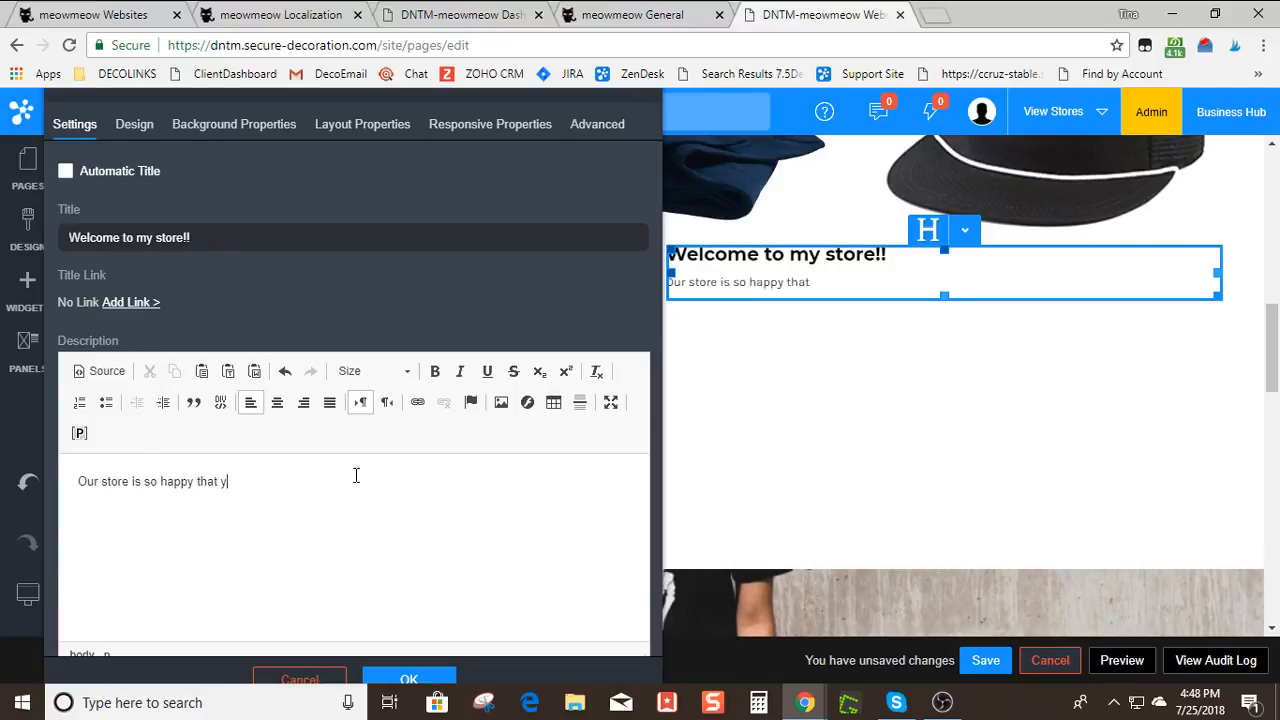
text(ou are h)
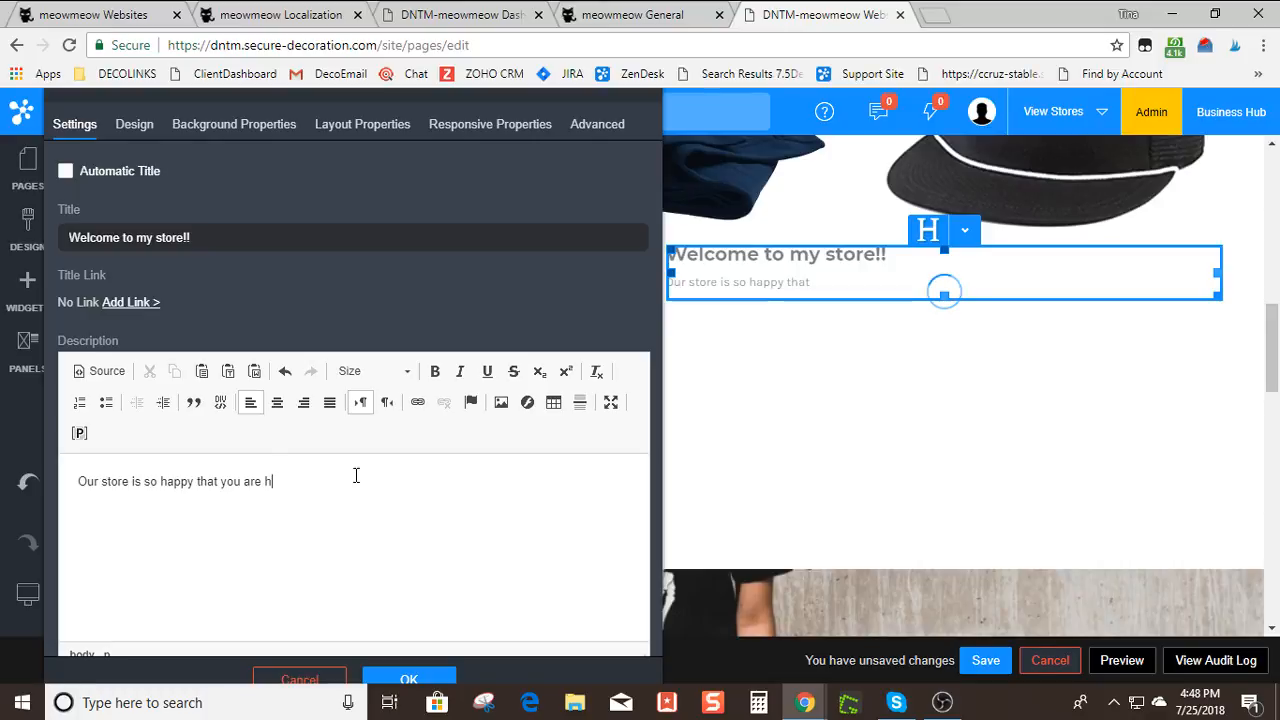
text(ere! Ple)
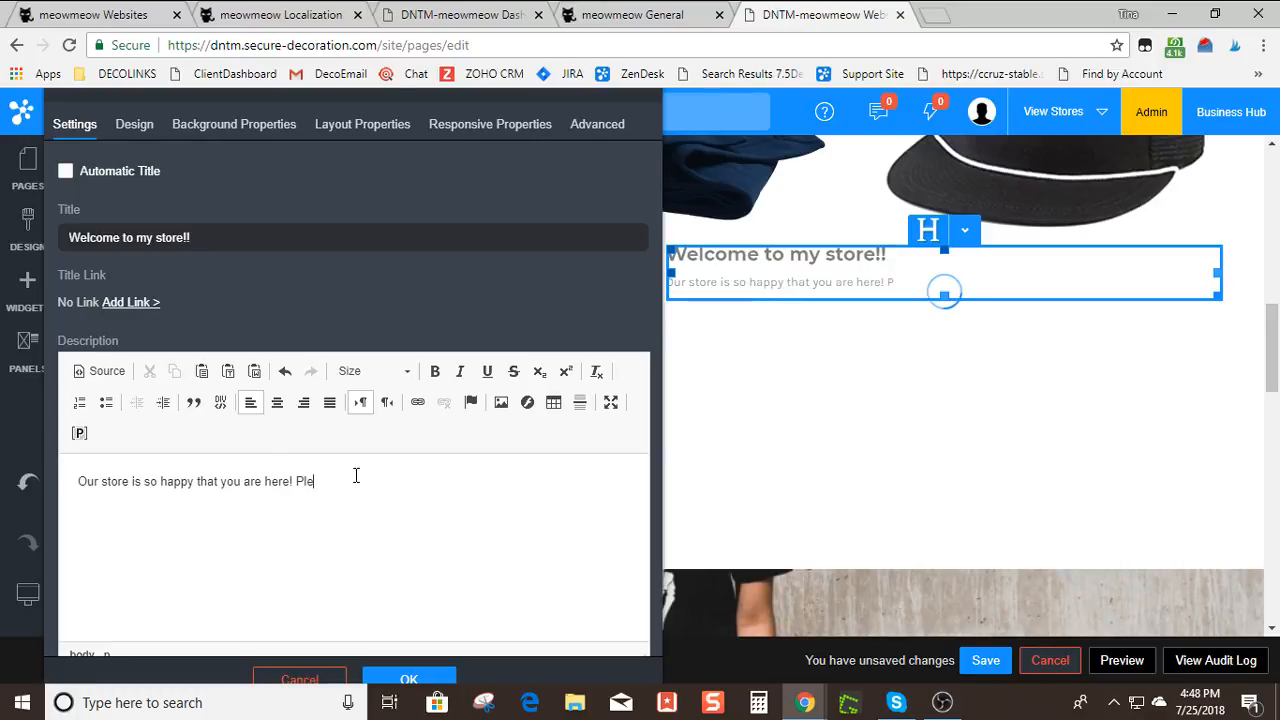
text(ase feel free to contact tus w)
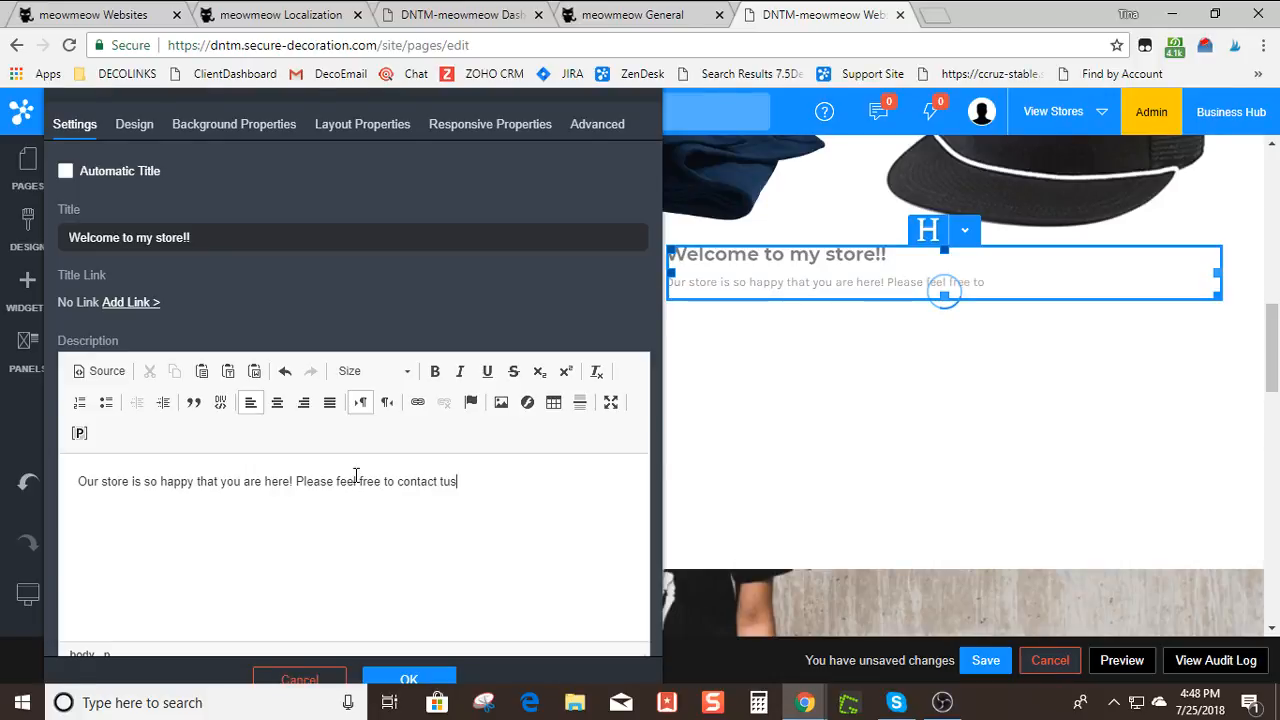
key(BackSpace)
key(BackSpace)
key(BackSpace)
key(BackSpace)
key(BackSpace)
text(us with any ques)
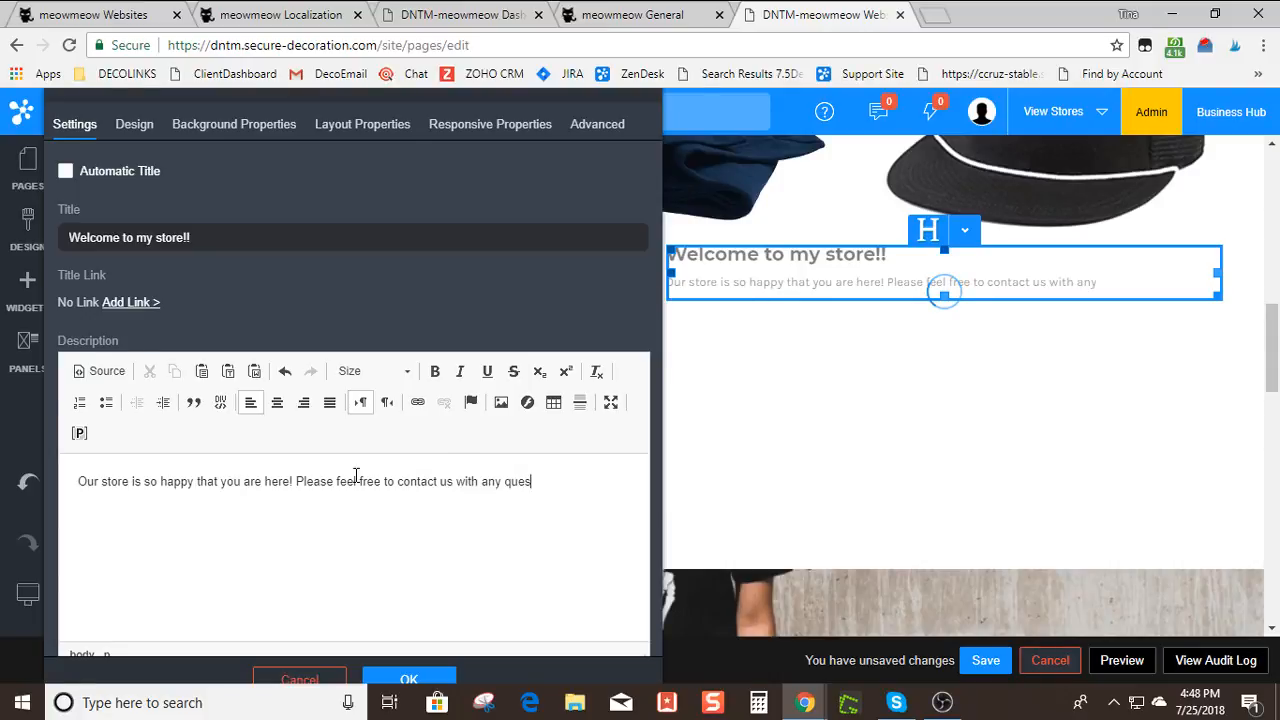
text(tion you mig)
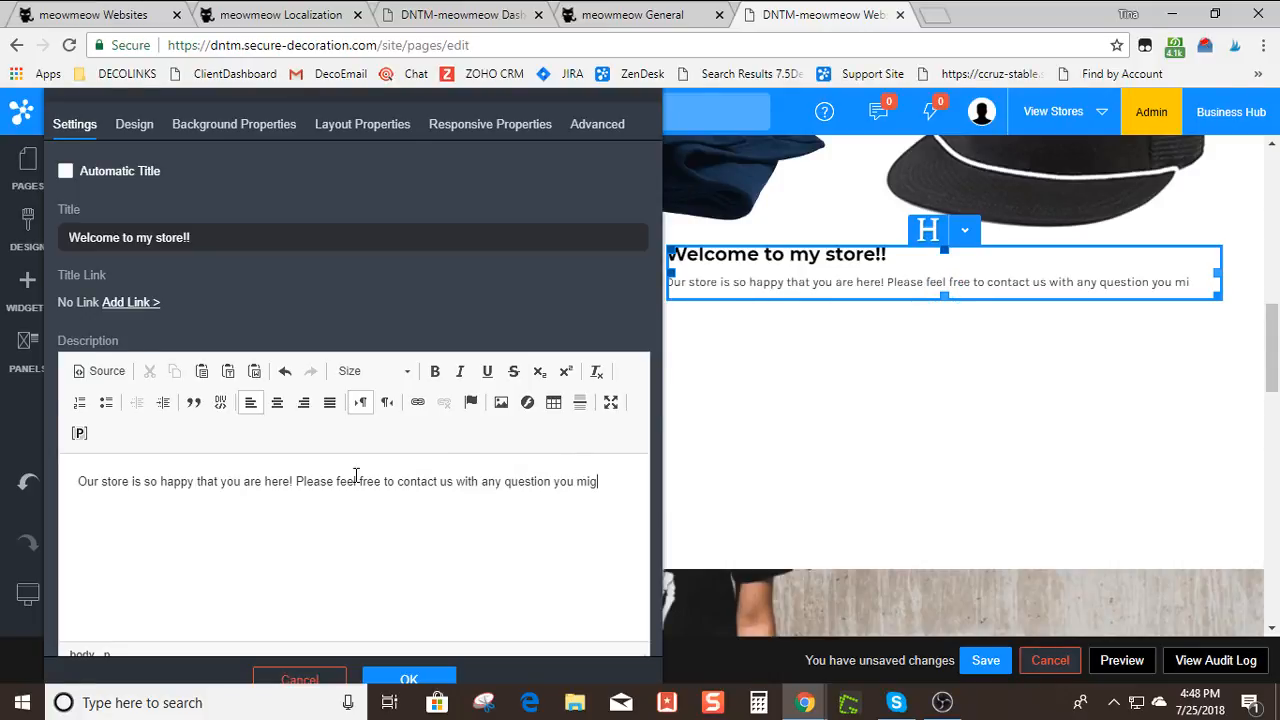
text(ht have!!)
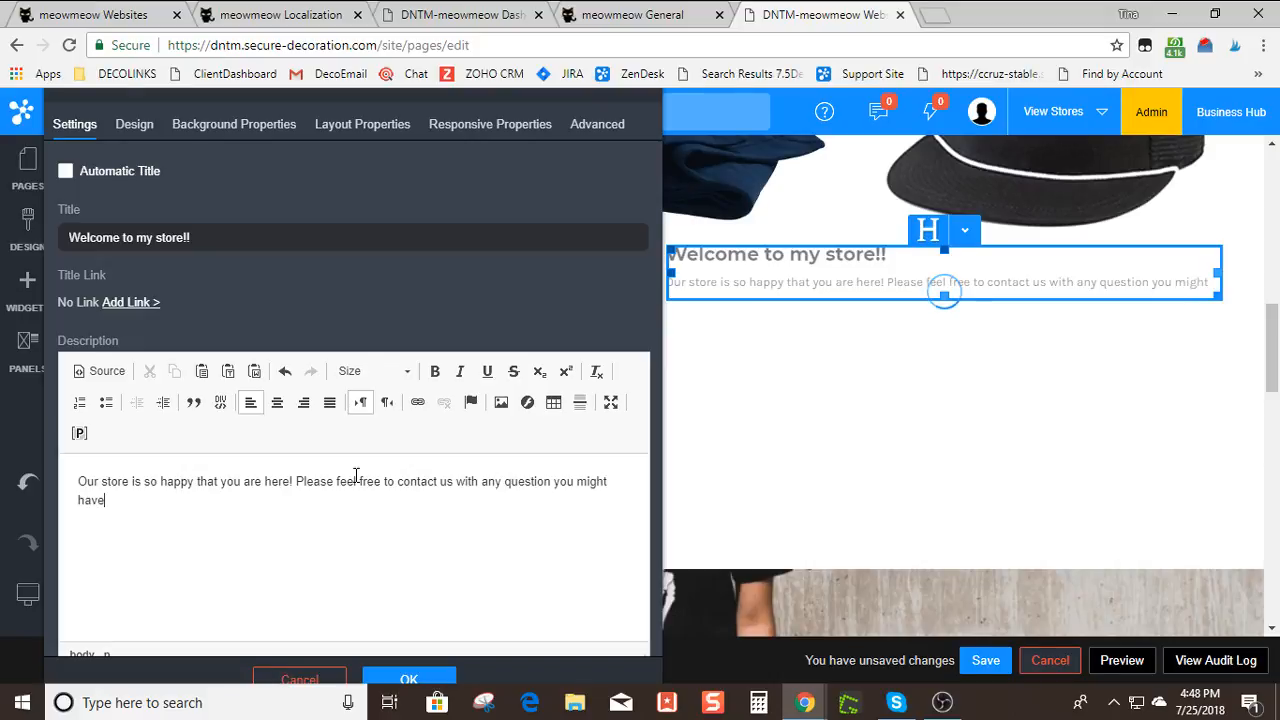
Centre the Page Title widget's description, set its font size to 18, and accept the widget's properties
click(279, 408)
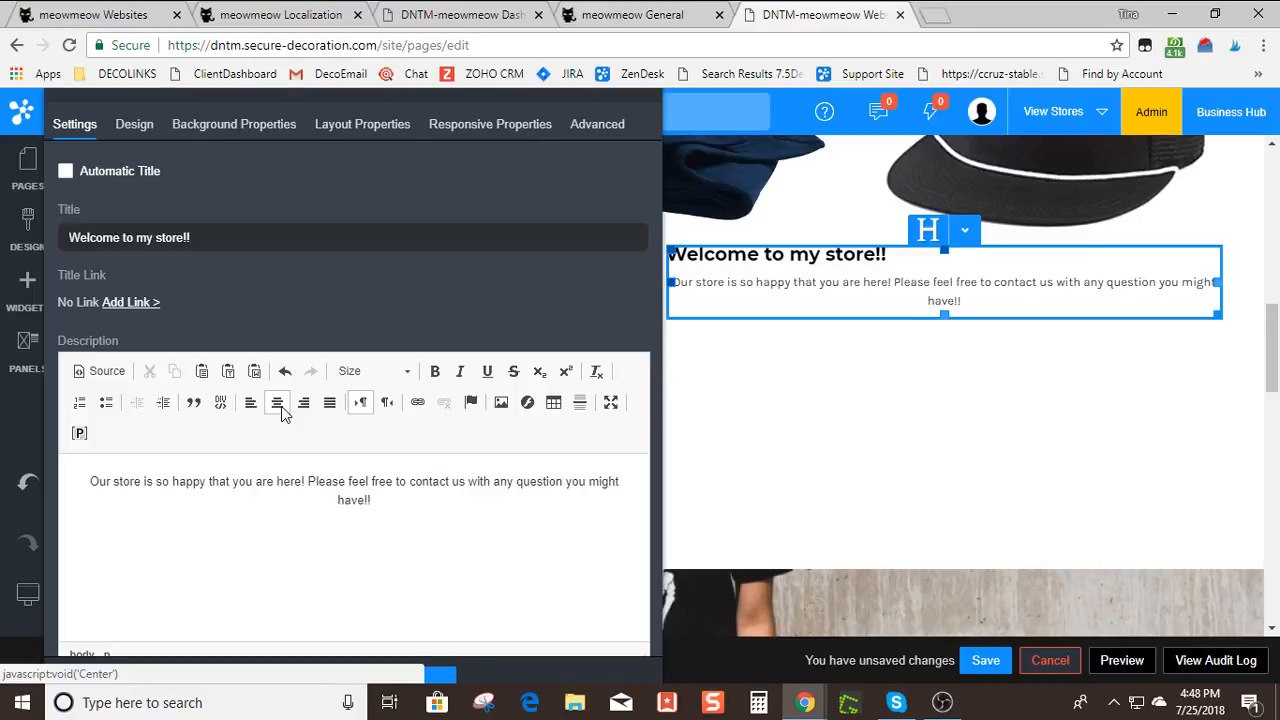
drag(407, 507, 63, 466)
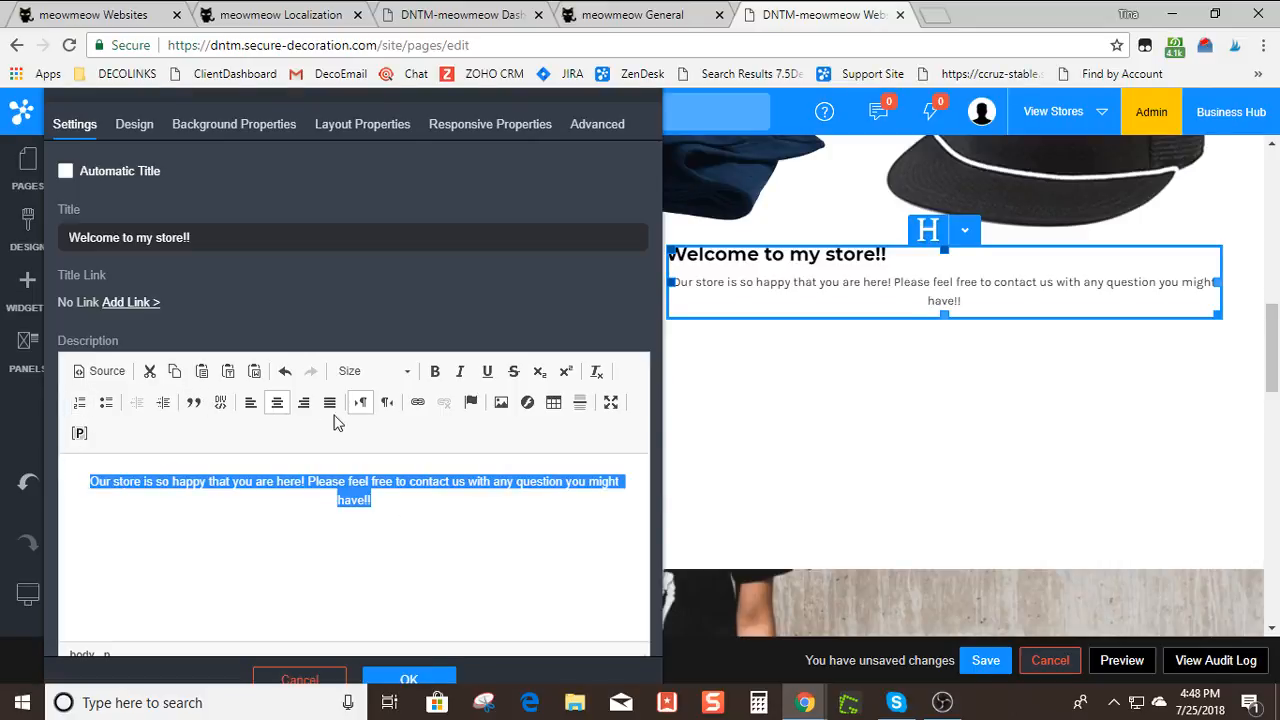
click(405, 372)
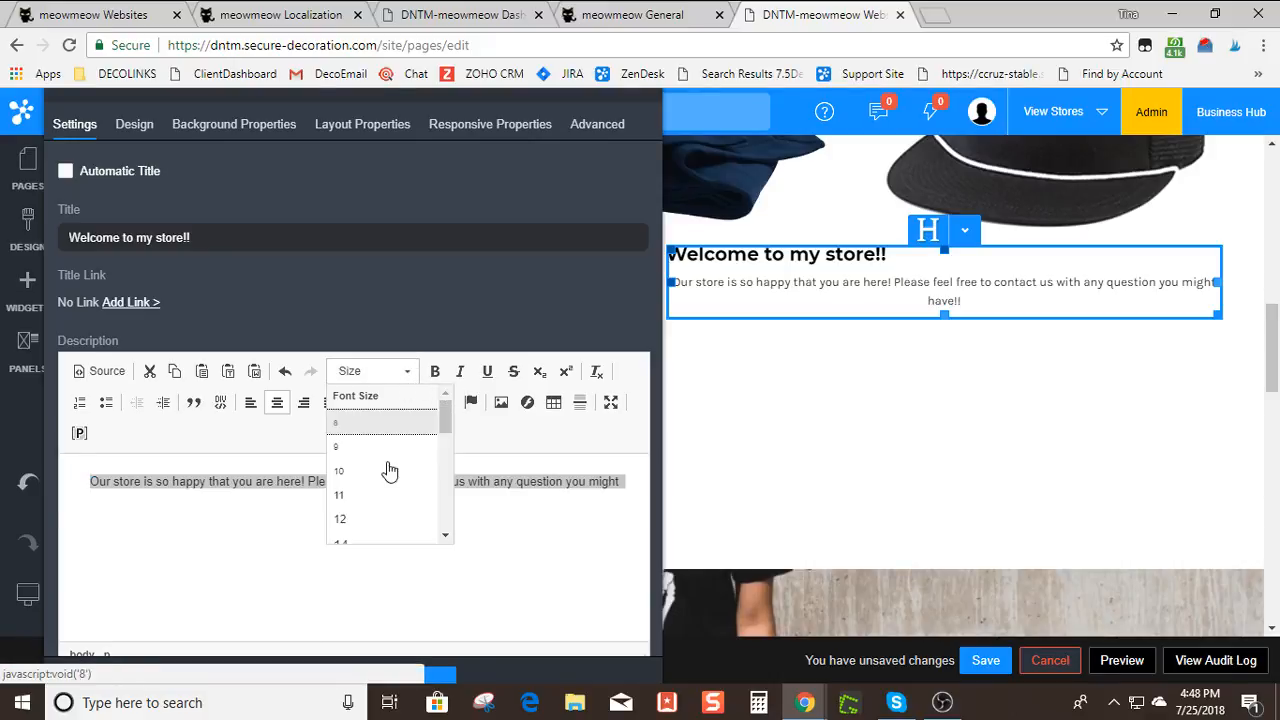
scroll(374, 497, down, 1)
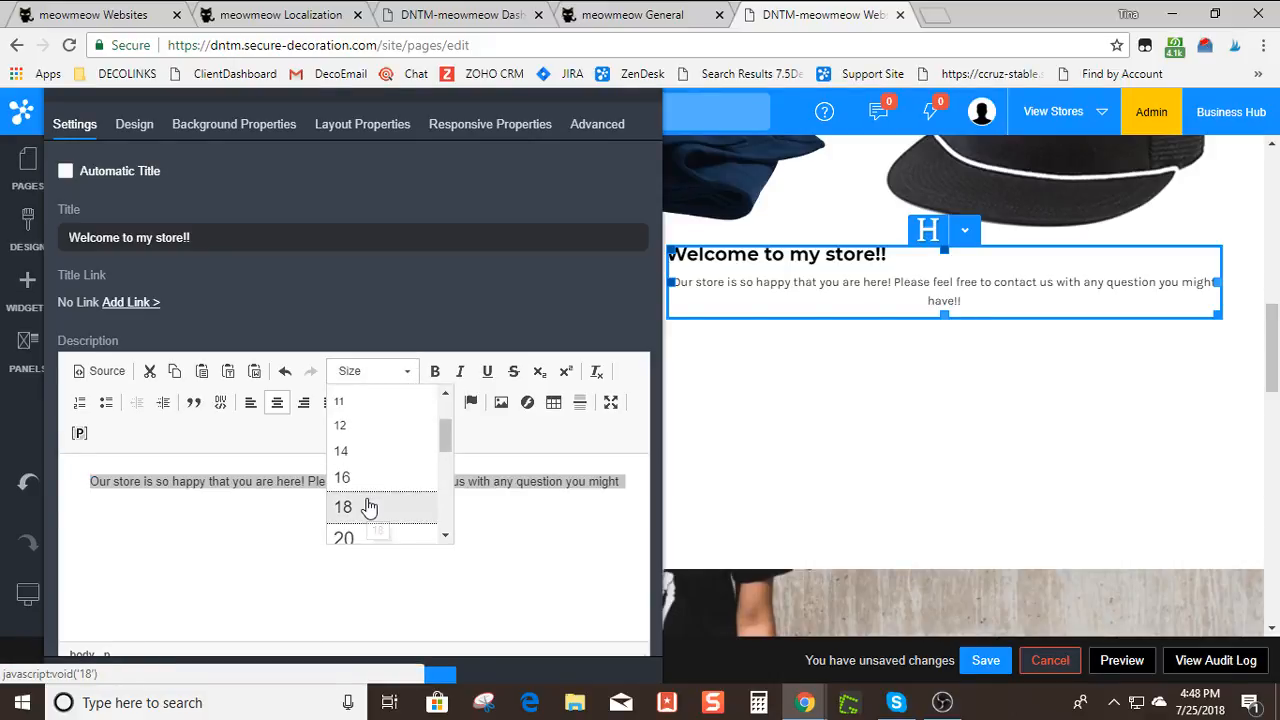
click(370, 503)
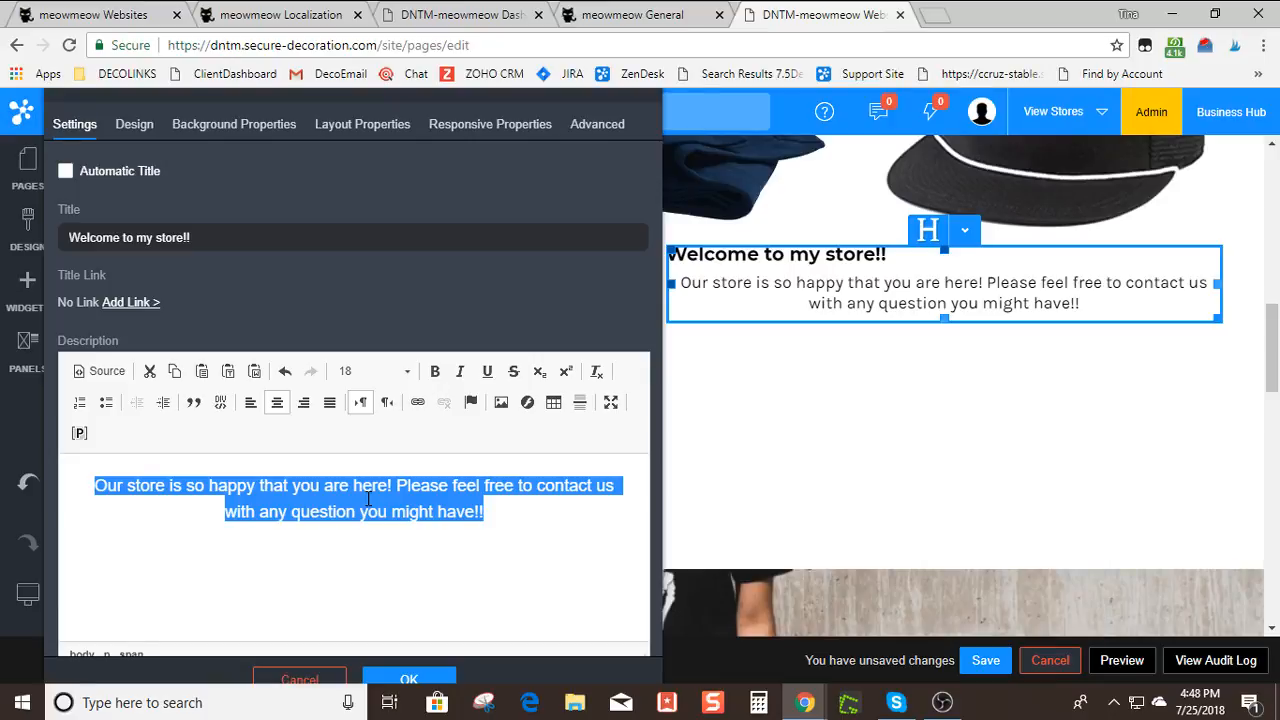
click(409, 679)
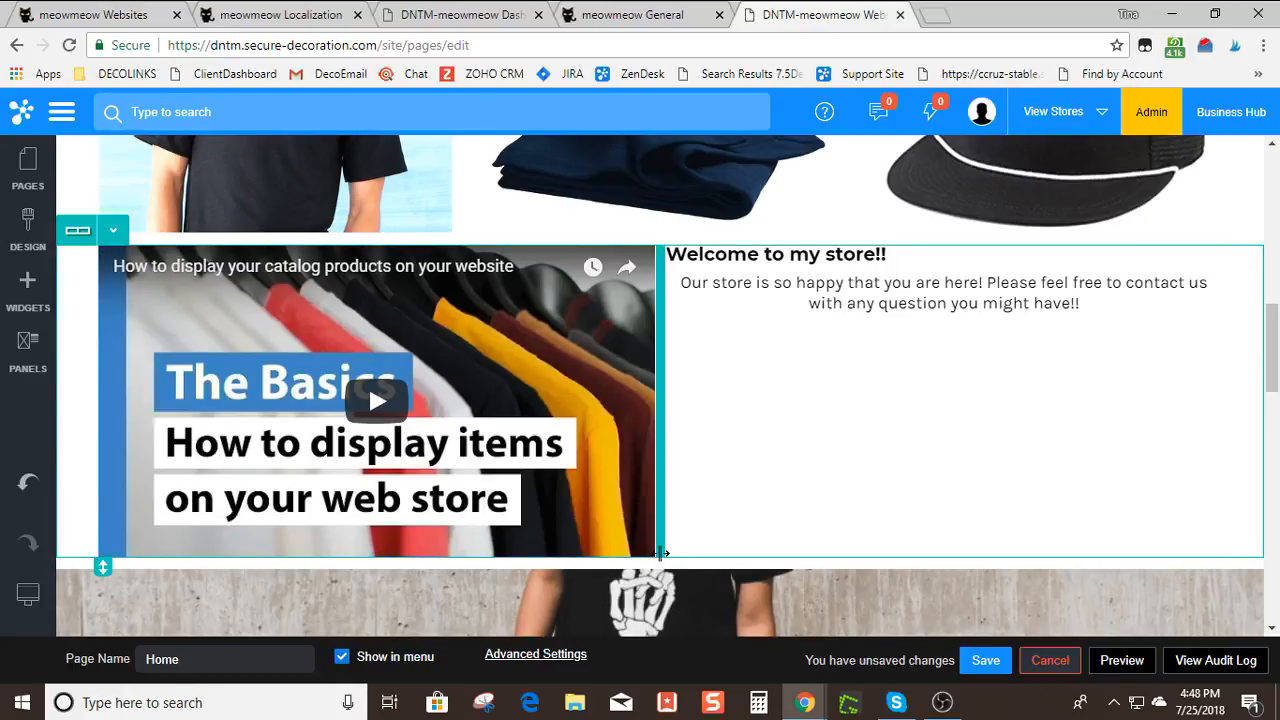
Widen the video column to about two-thirds of the row, narrowing the welcome title column beside it
drag(660, 552, 745, 530)
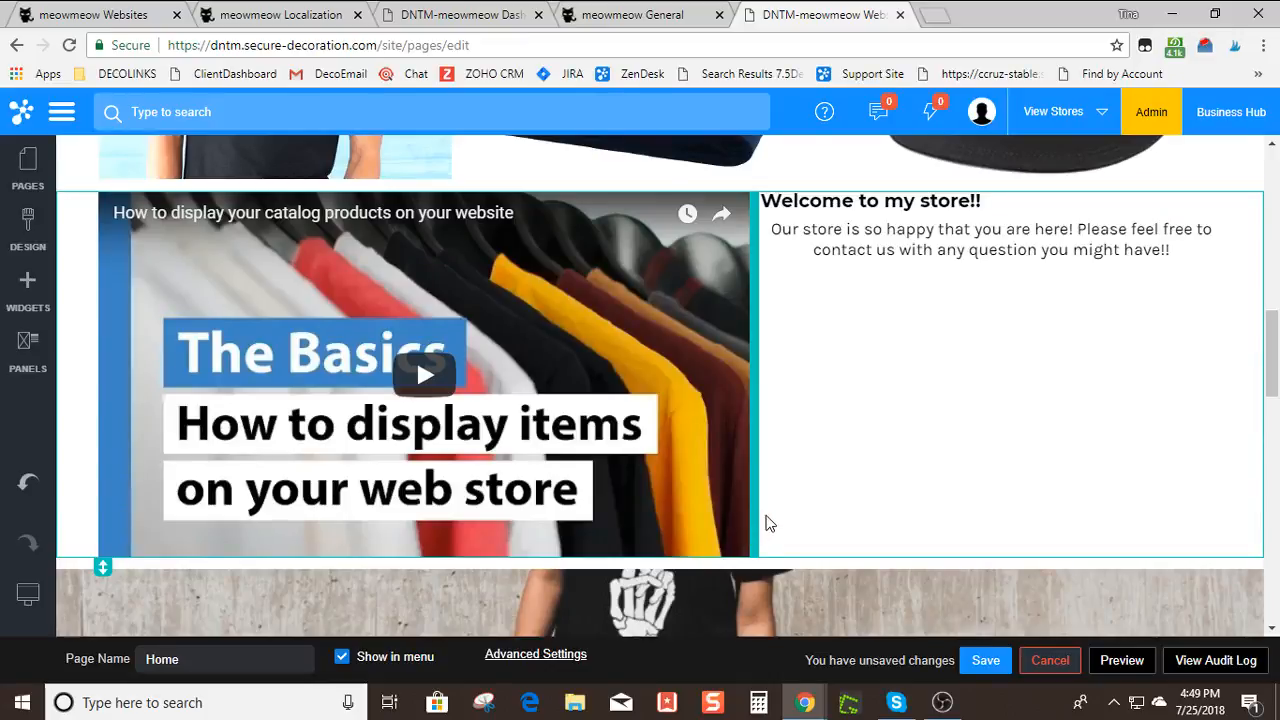
drag(751, 463, 835, 478)
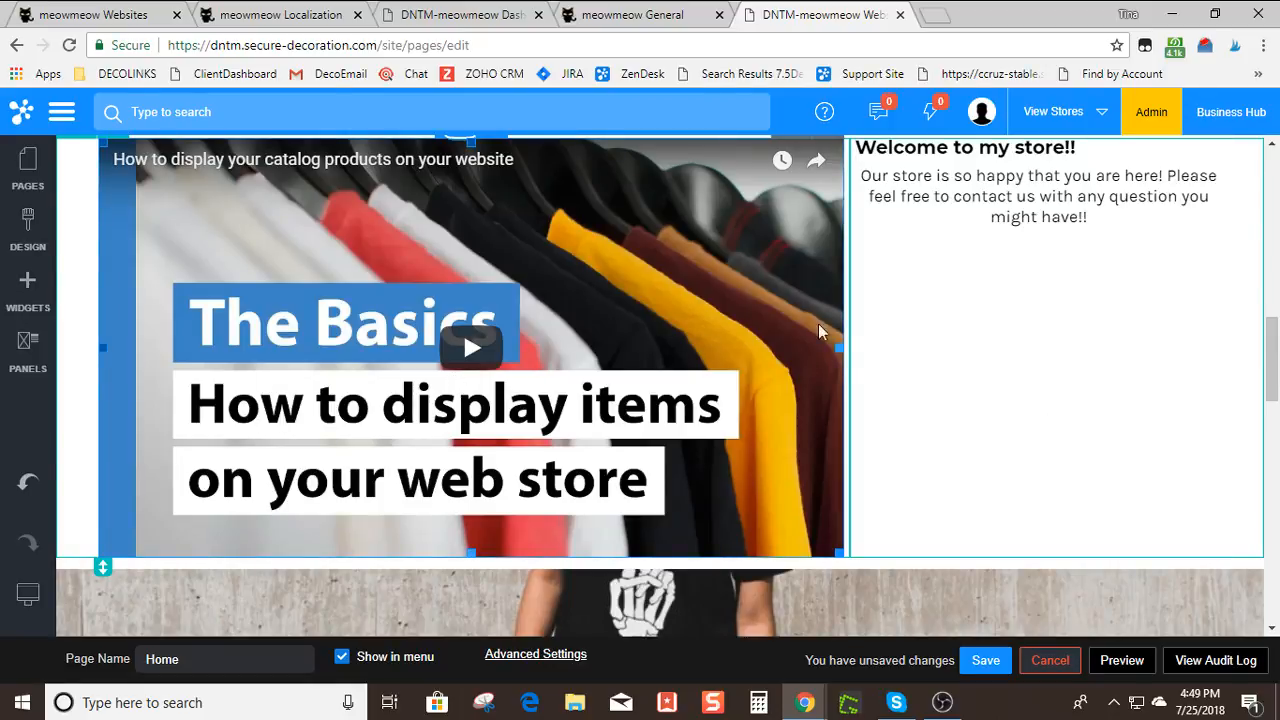
scroll(760, 400, up, 1)
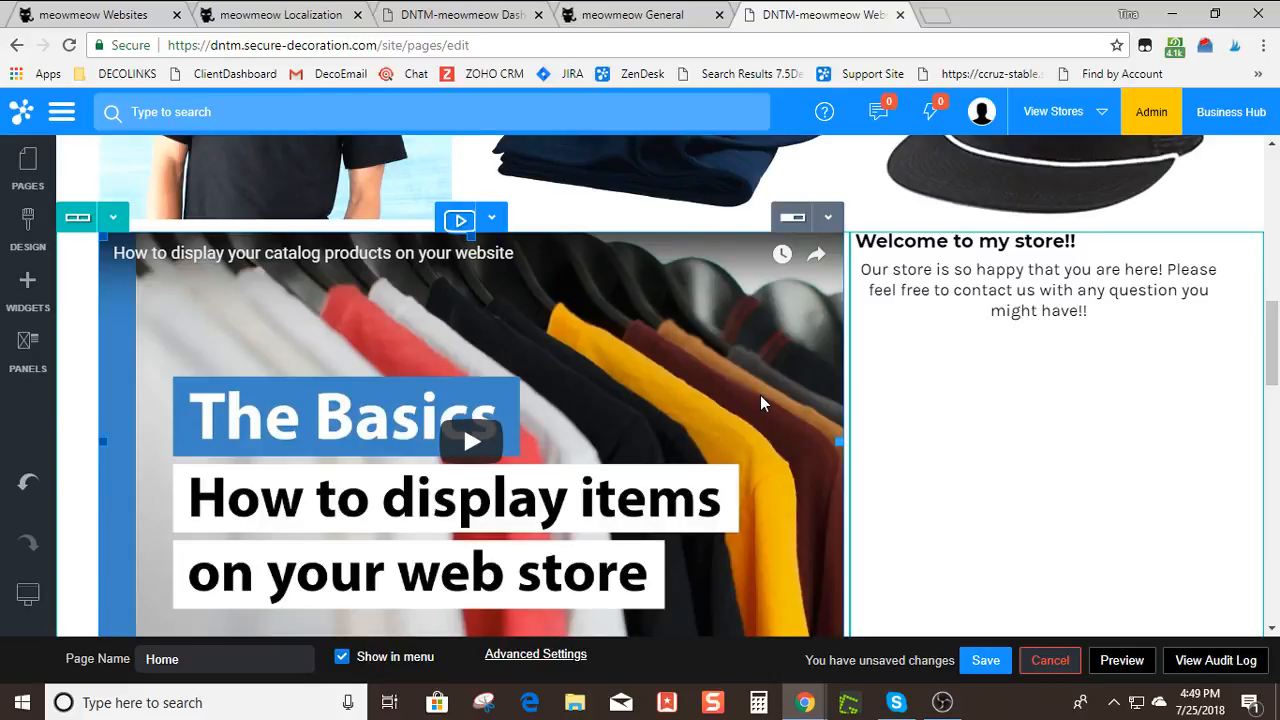
Leave the home page editor and open the Volume Discounts page in the fulfillment center's product settings
scroll(760, 402, down, 1)
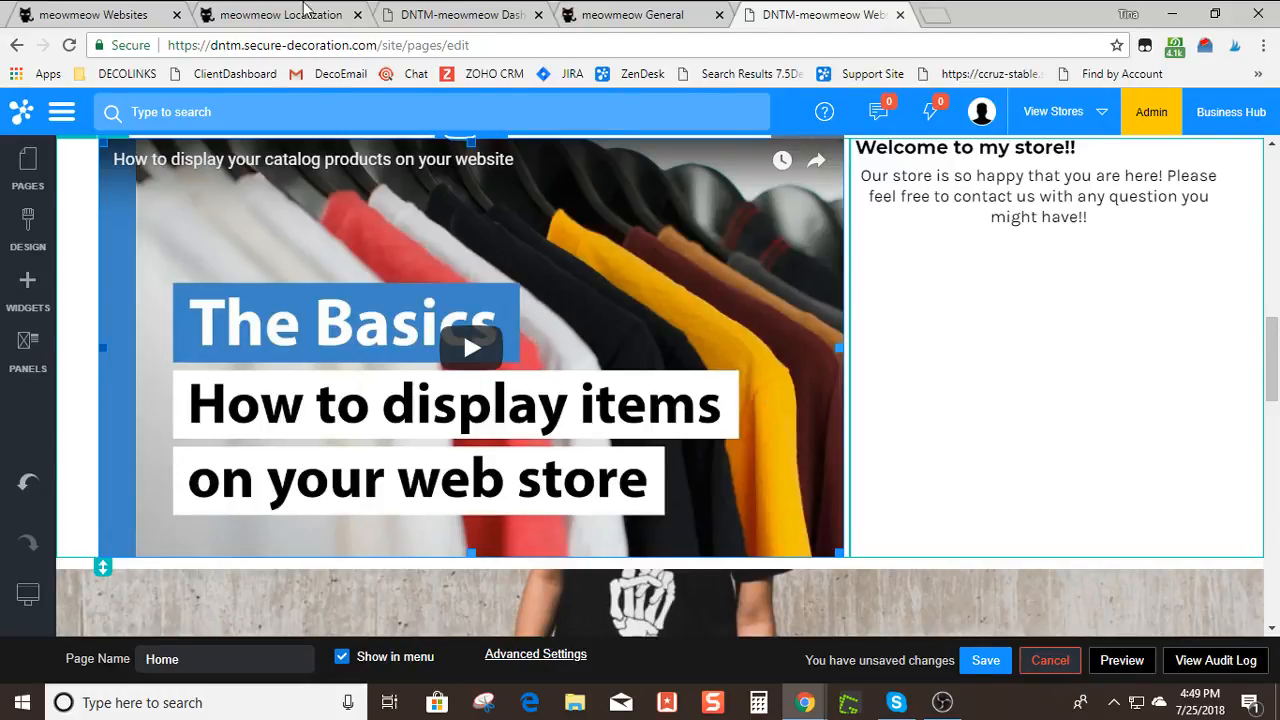
click(69, 45)
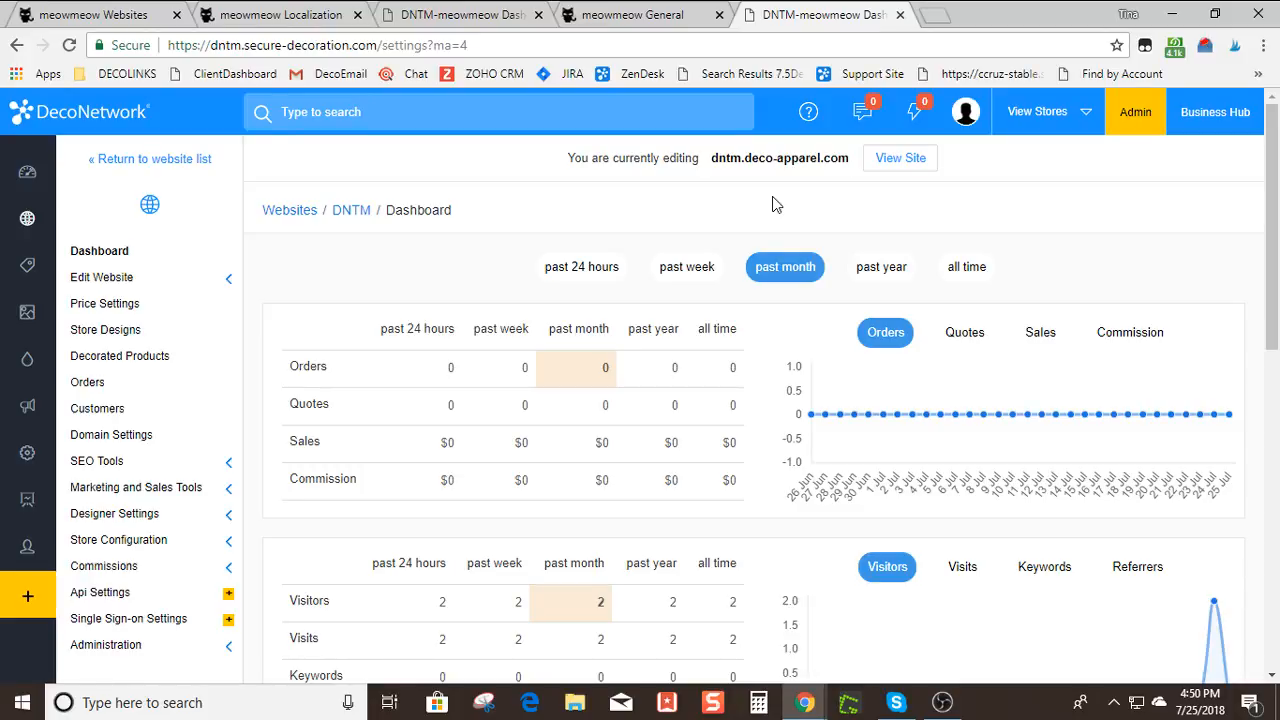
mouse_move(17, 467)
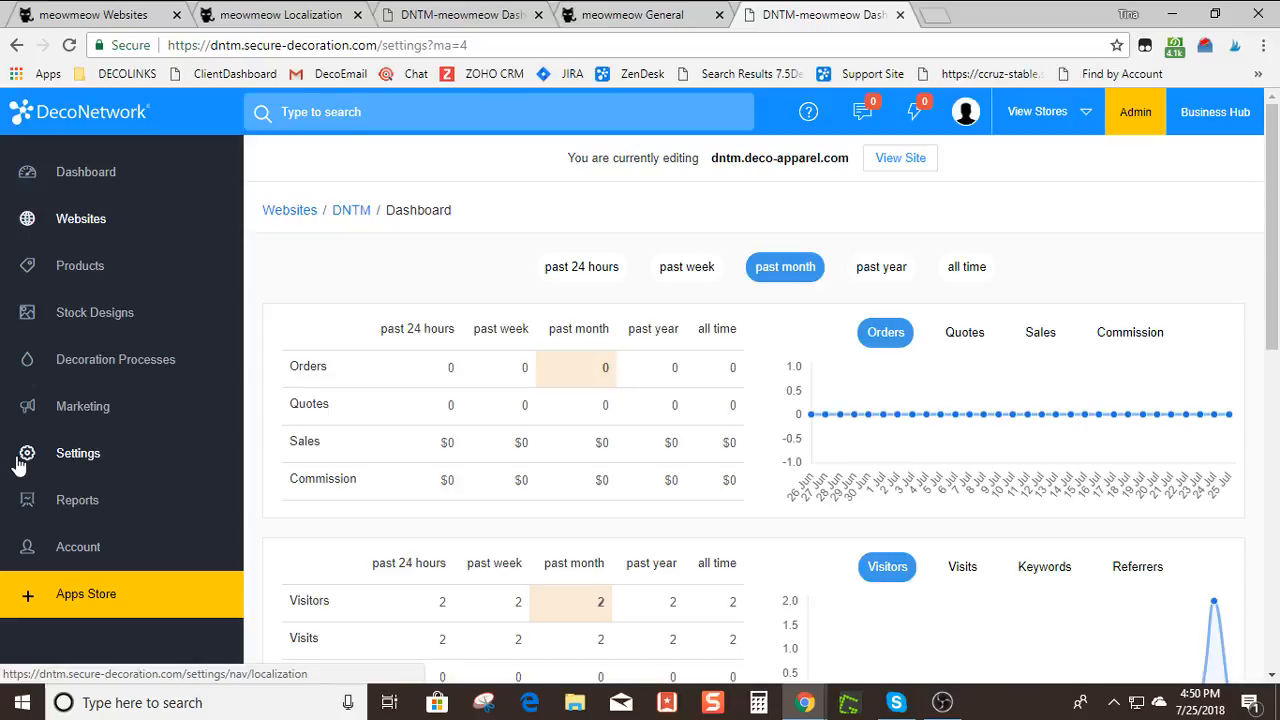
click(17, 460)
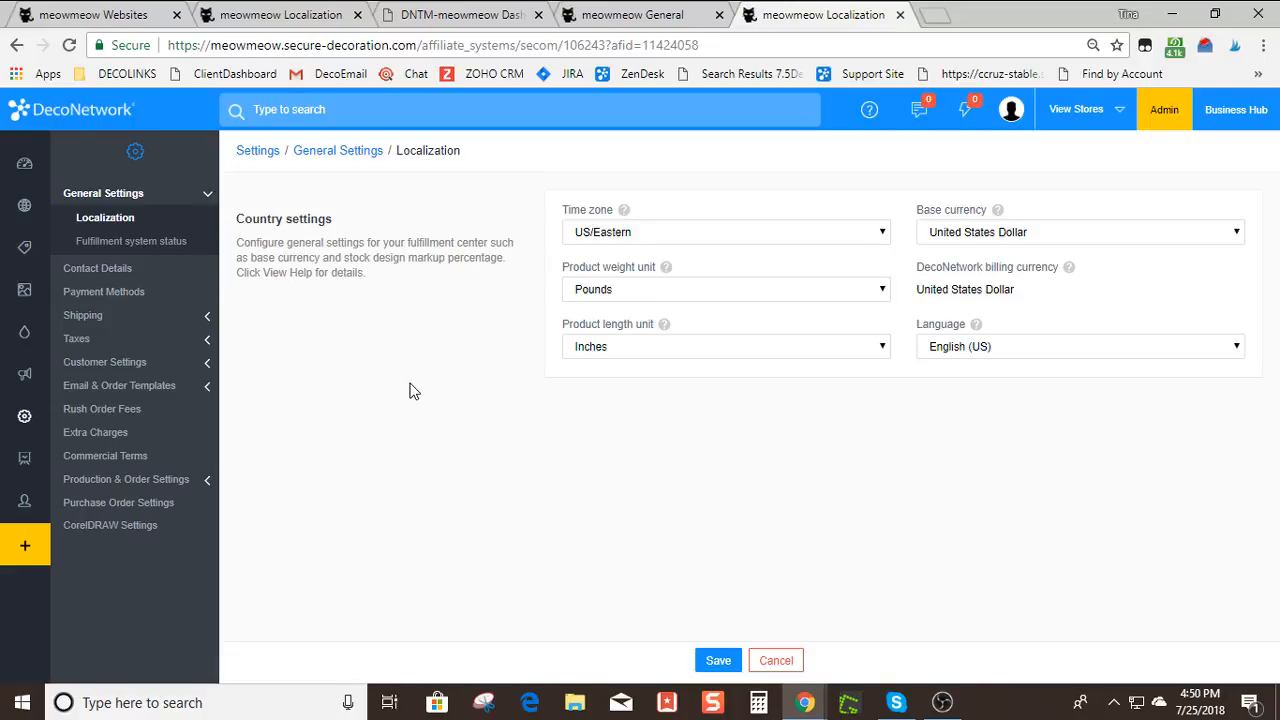
click(26, 257)
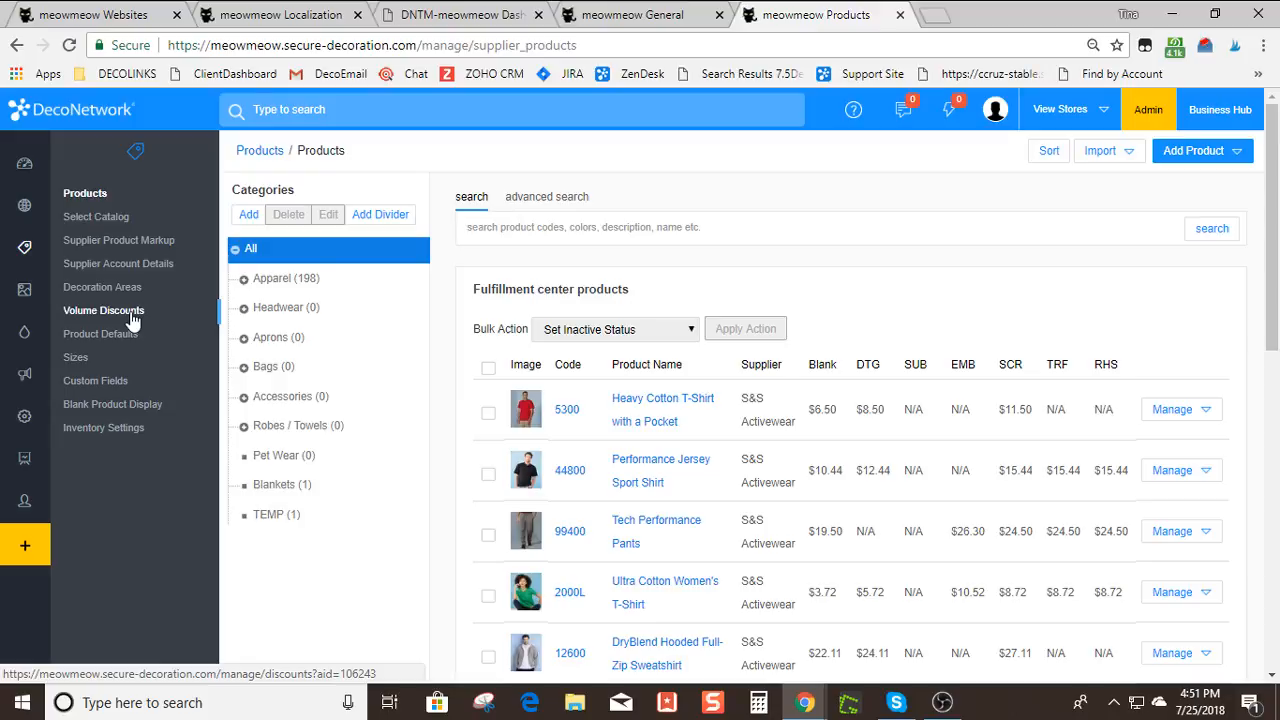
click(132, 316)
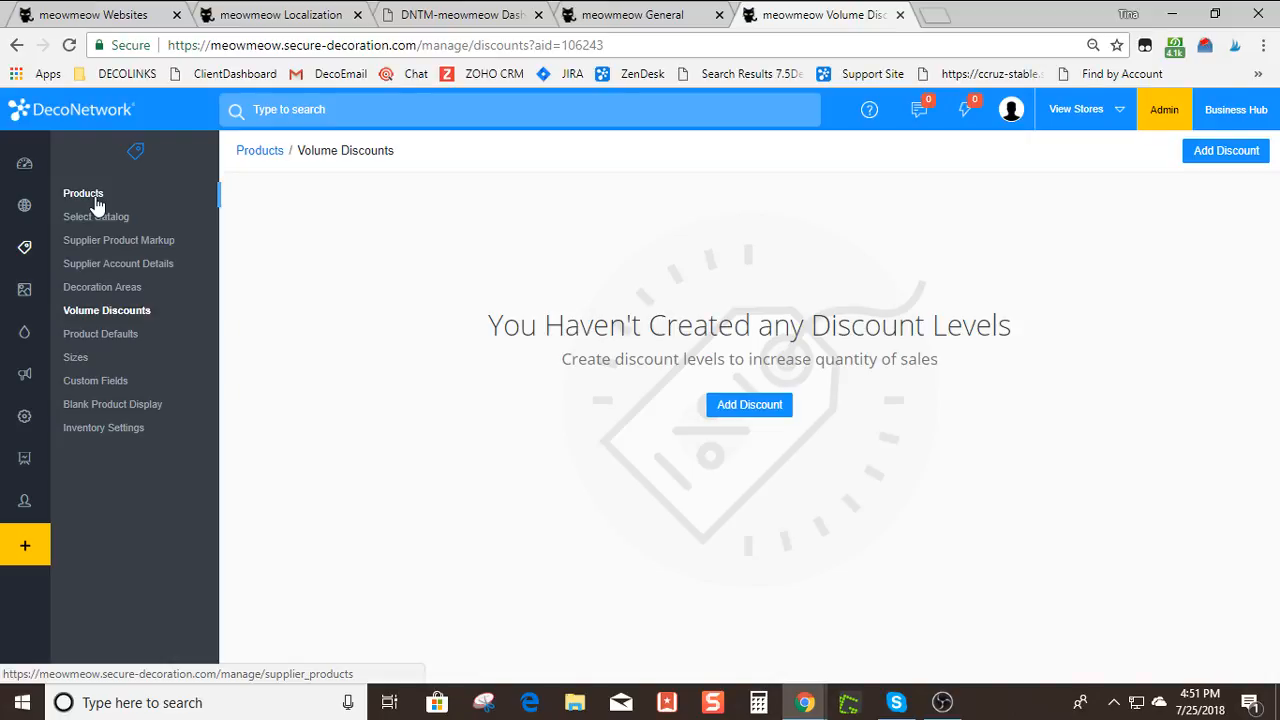
Examine the fulfillment center products in the Kids category under Apparel
click(96, 200)
click(259, 284)
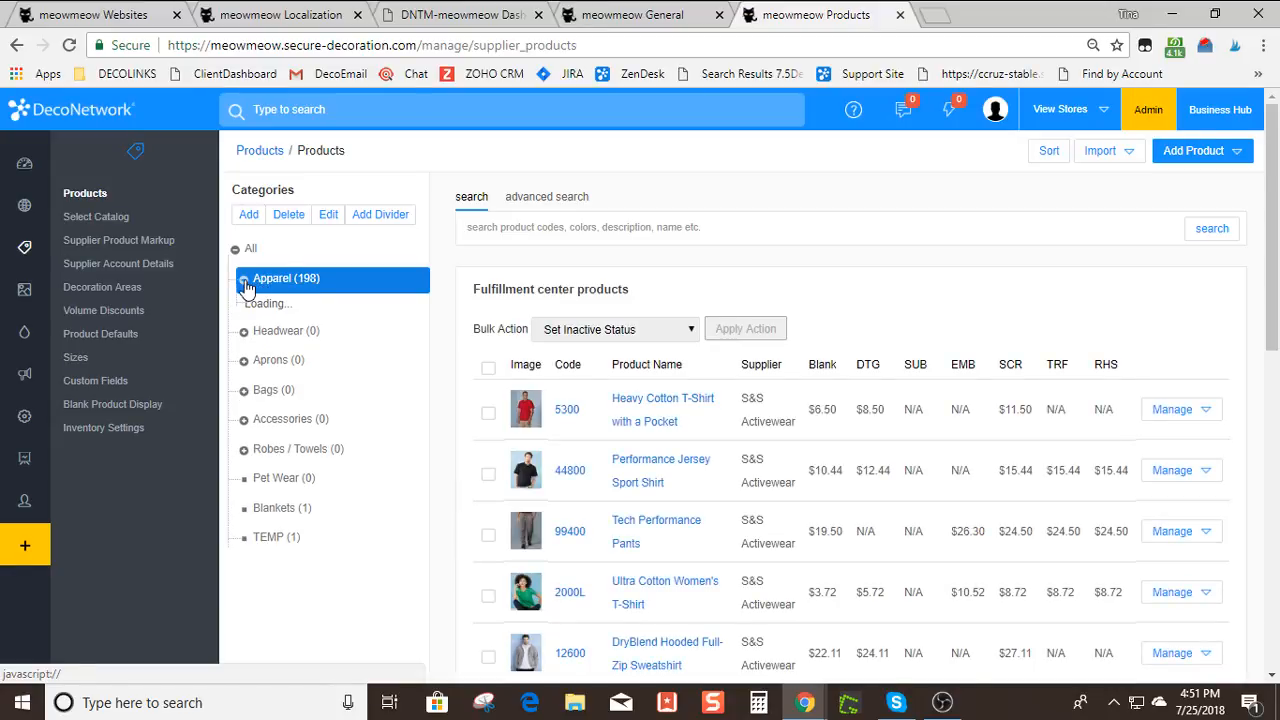
click(245, 284)
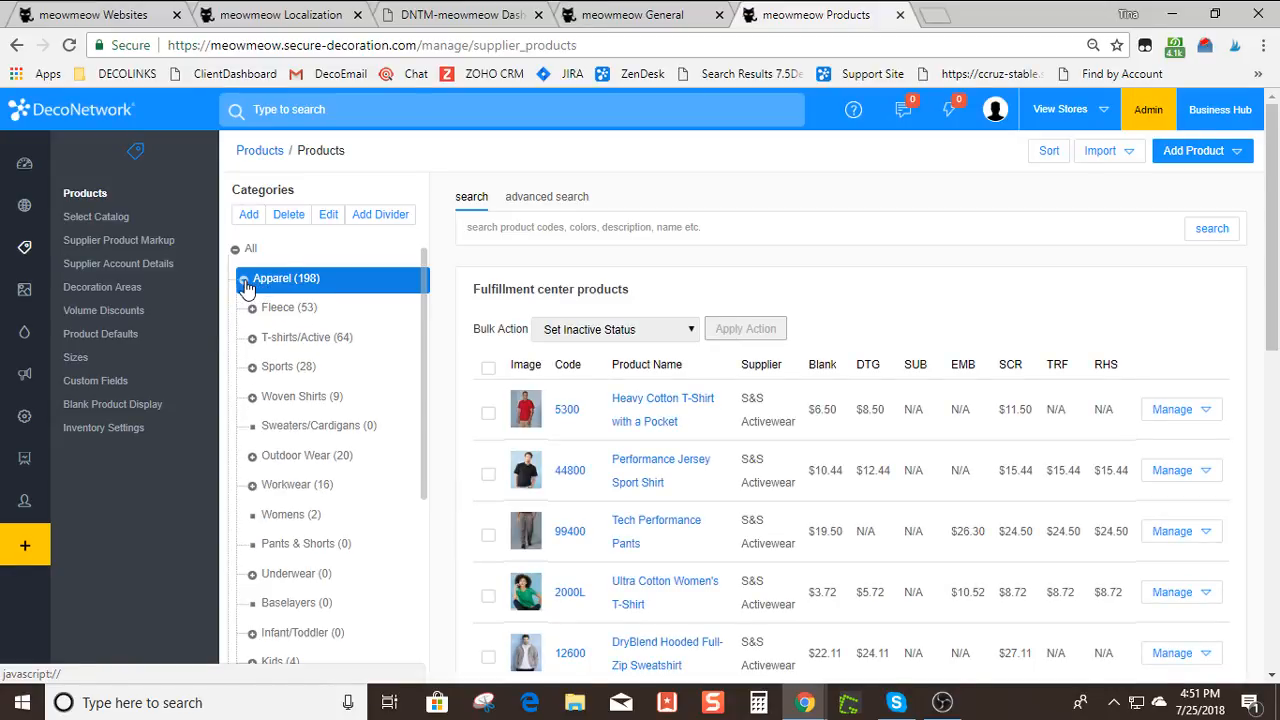
scroll(422, 428, down, 1)
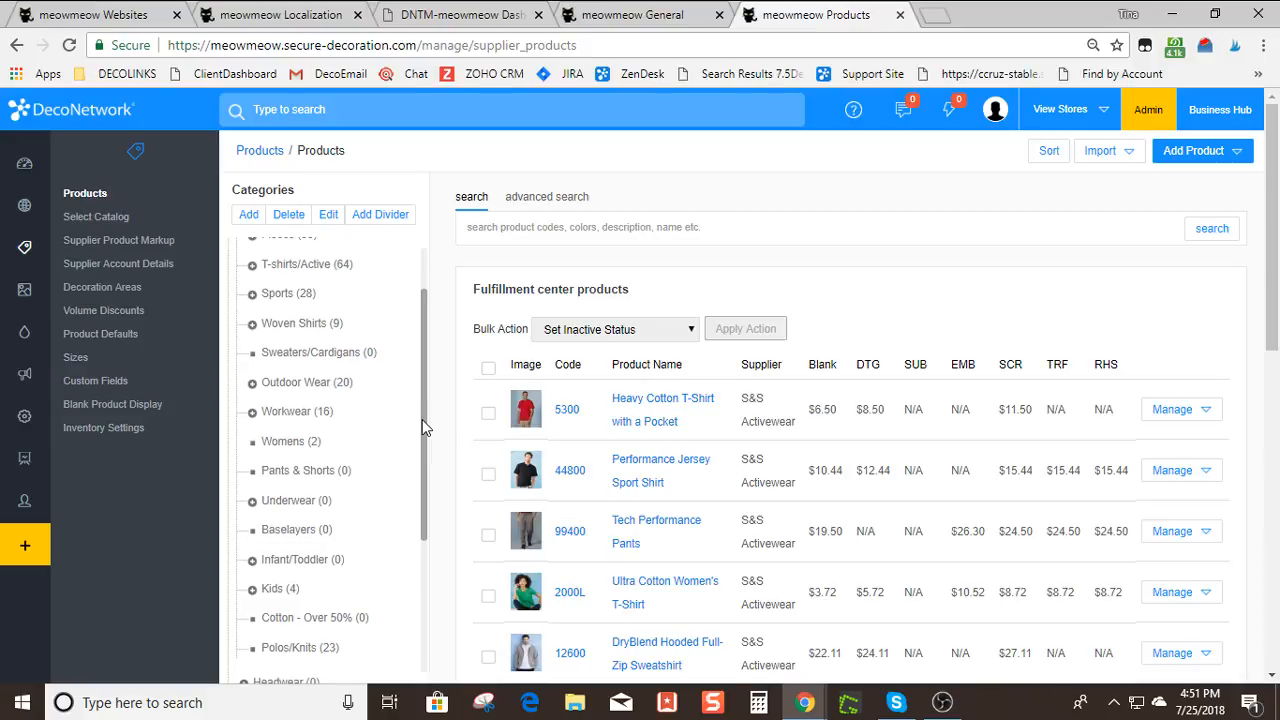
scroll(422, 428, down, 1)
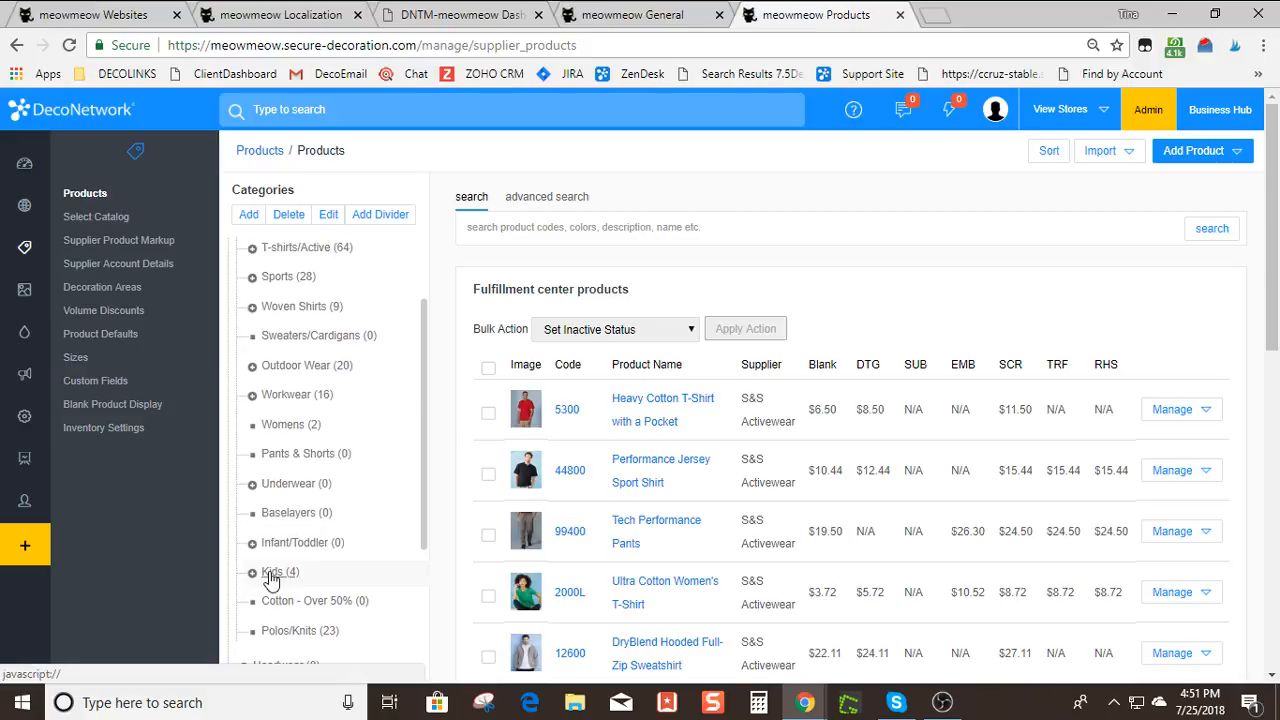
click(282, 572)
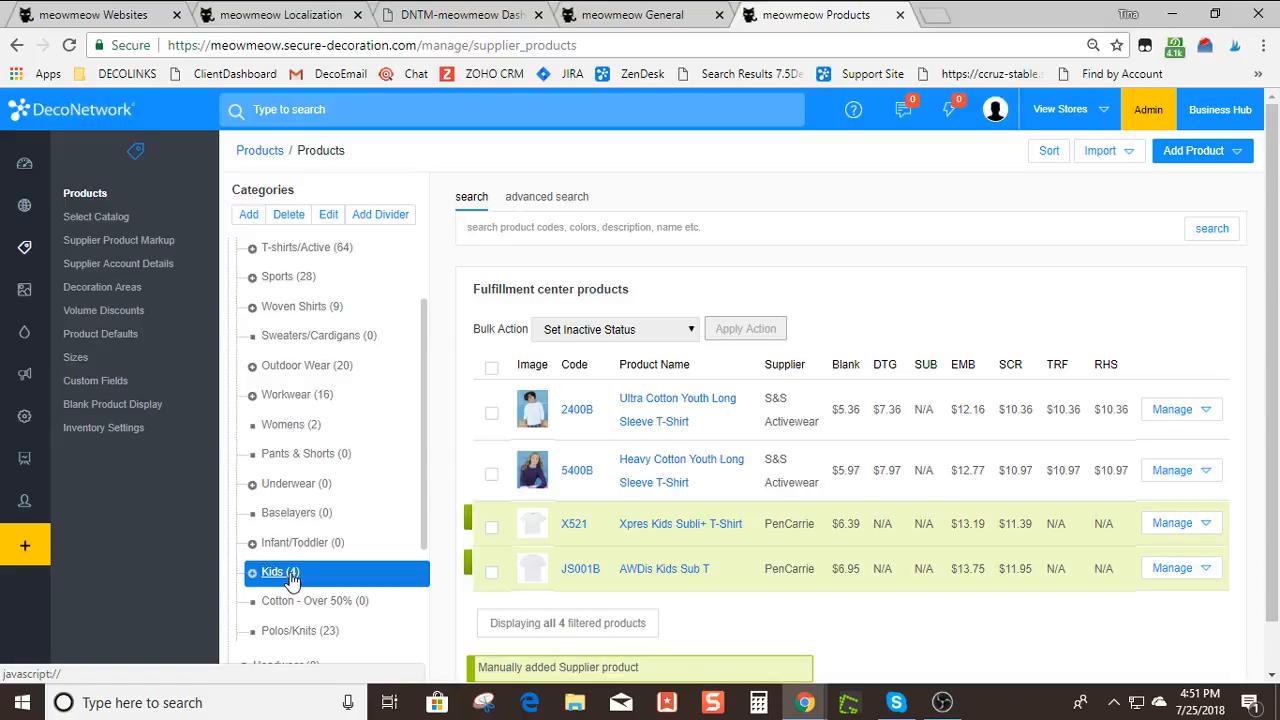
Start a new volume discount and name it "Back to School Sale!!!"
click(123, 311)
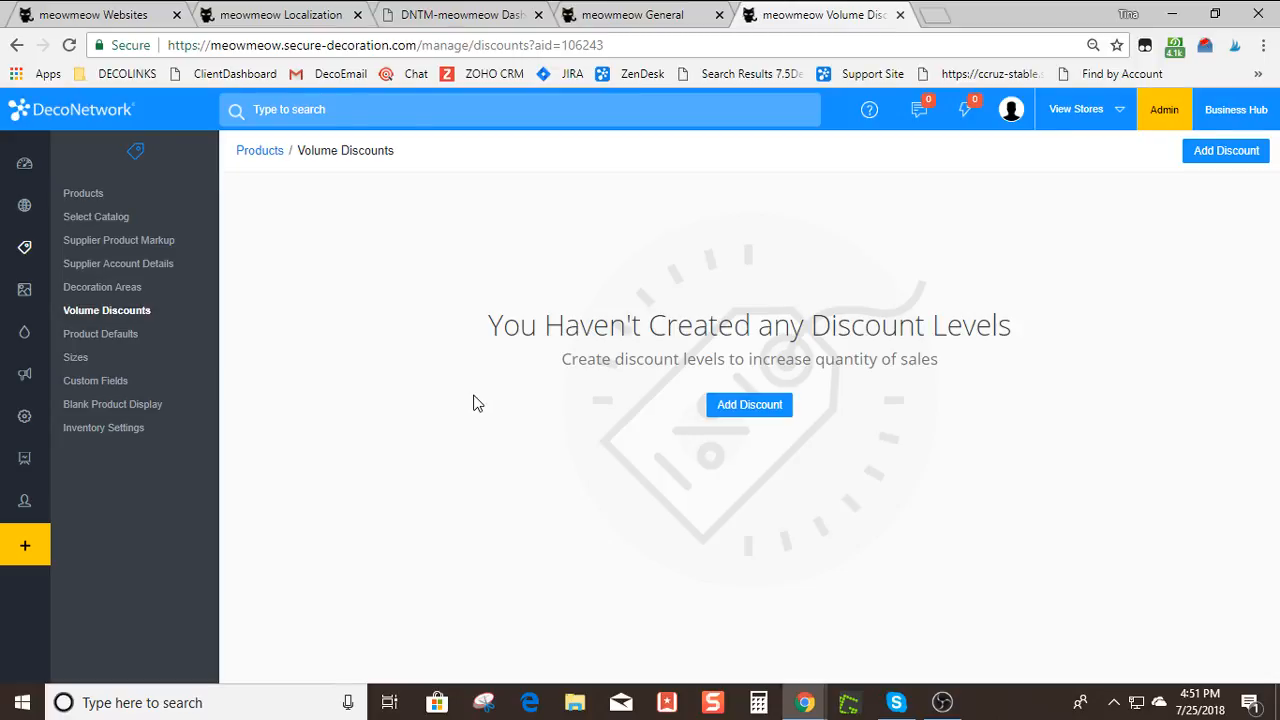
click(740, 405)
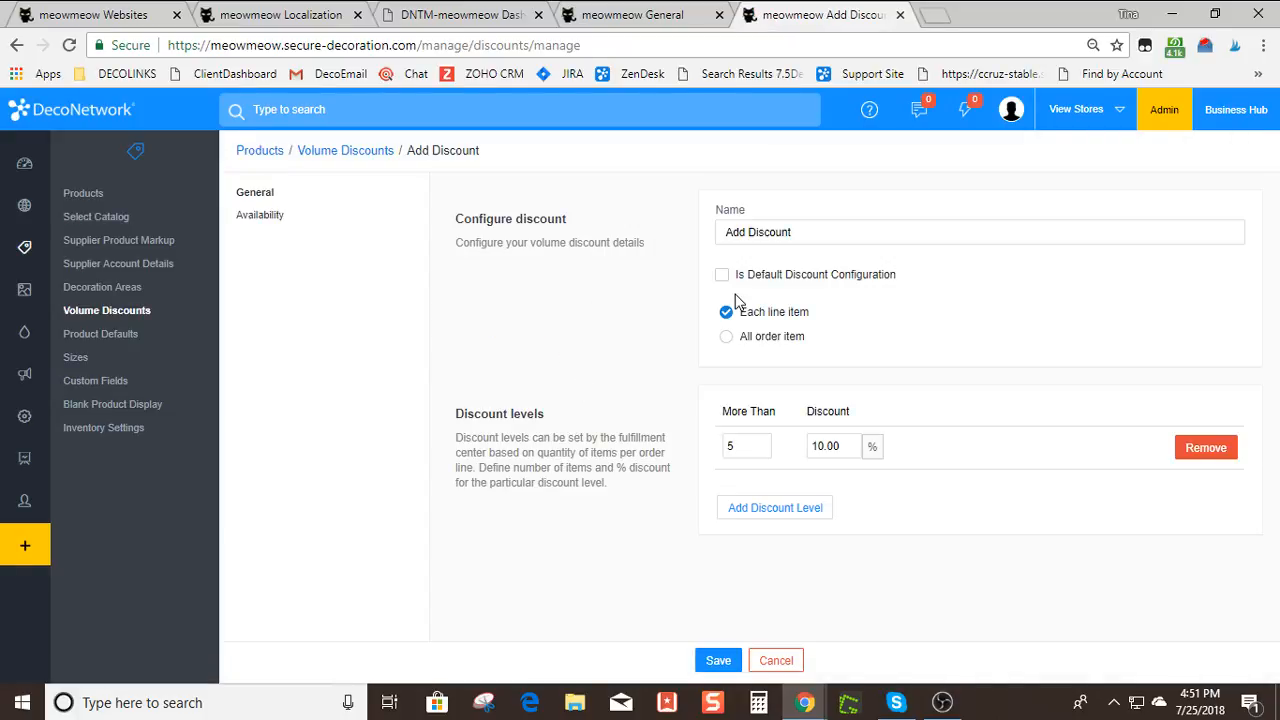
click(808, 232)
triple_click(808, 232)
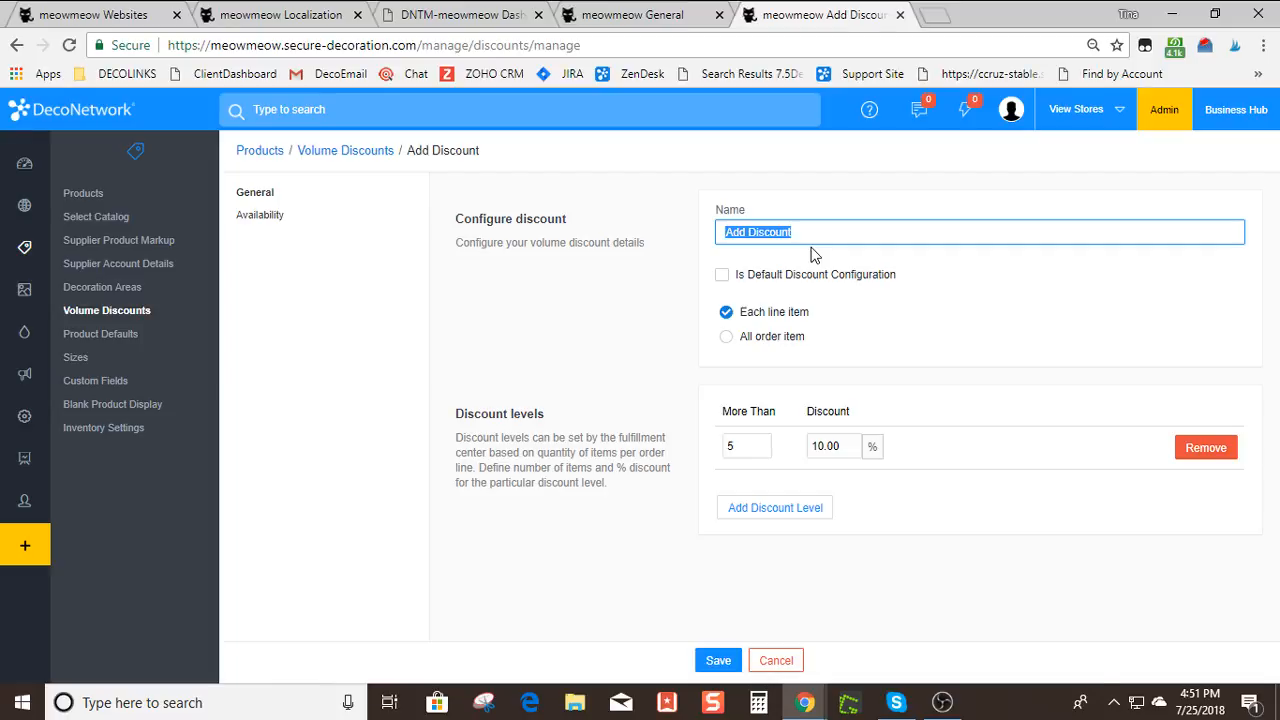
text(Back to School Sale!!!)
click(1047, 348)
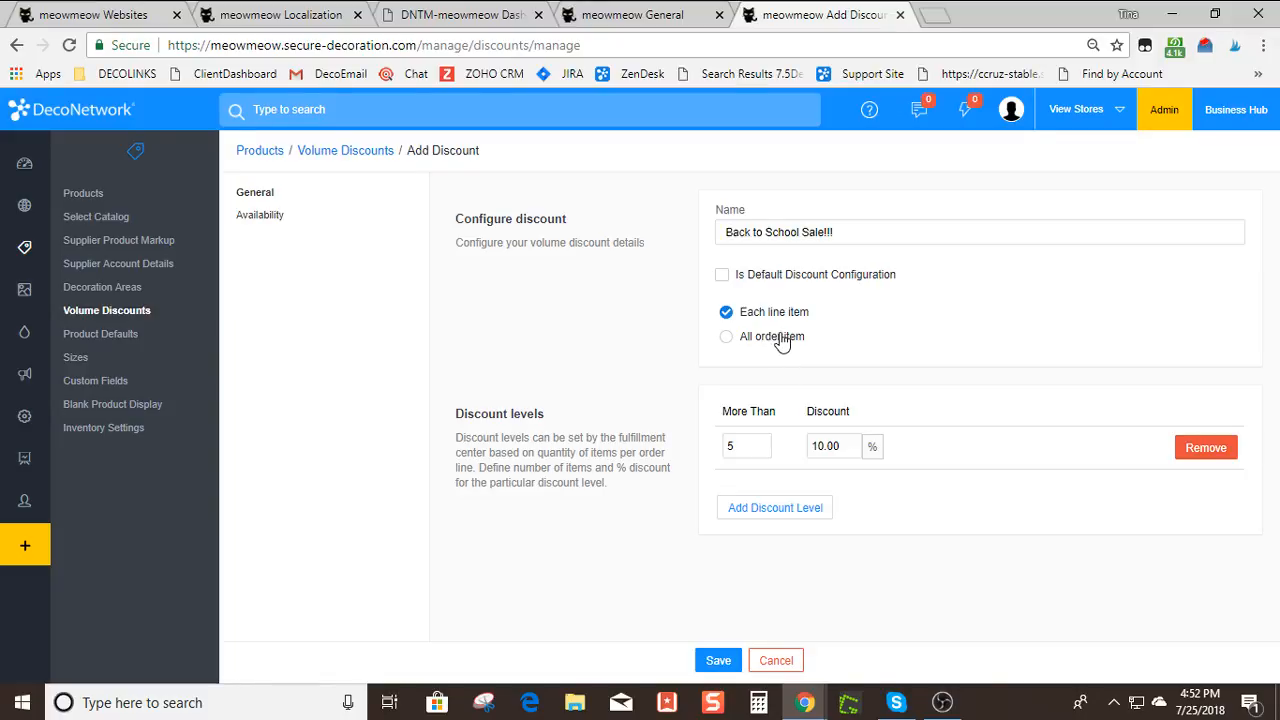
Apply the discount over all order items and set its level to 25% for more than 0 items
click(727, 340)
double_click(757, 453)
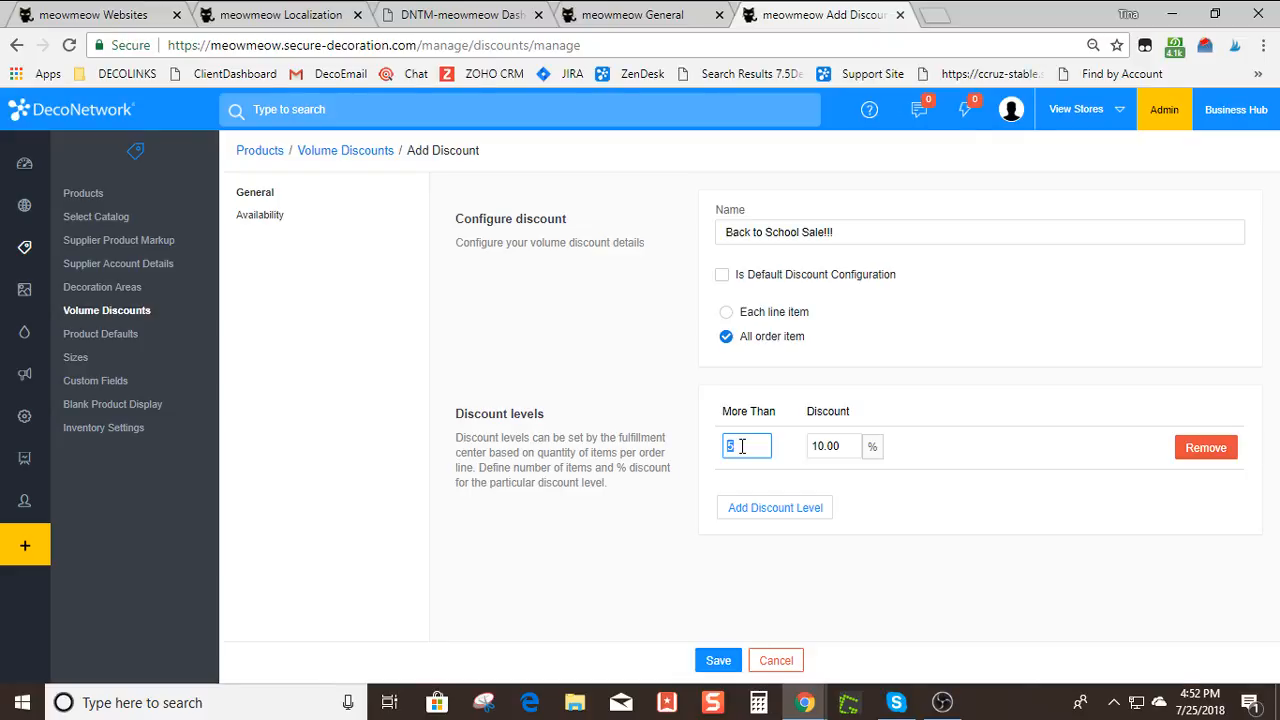
text(0)
double_click(810, 447)
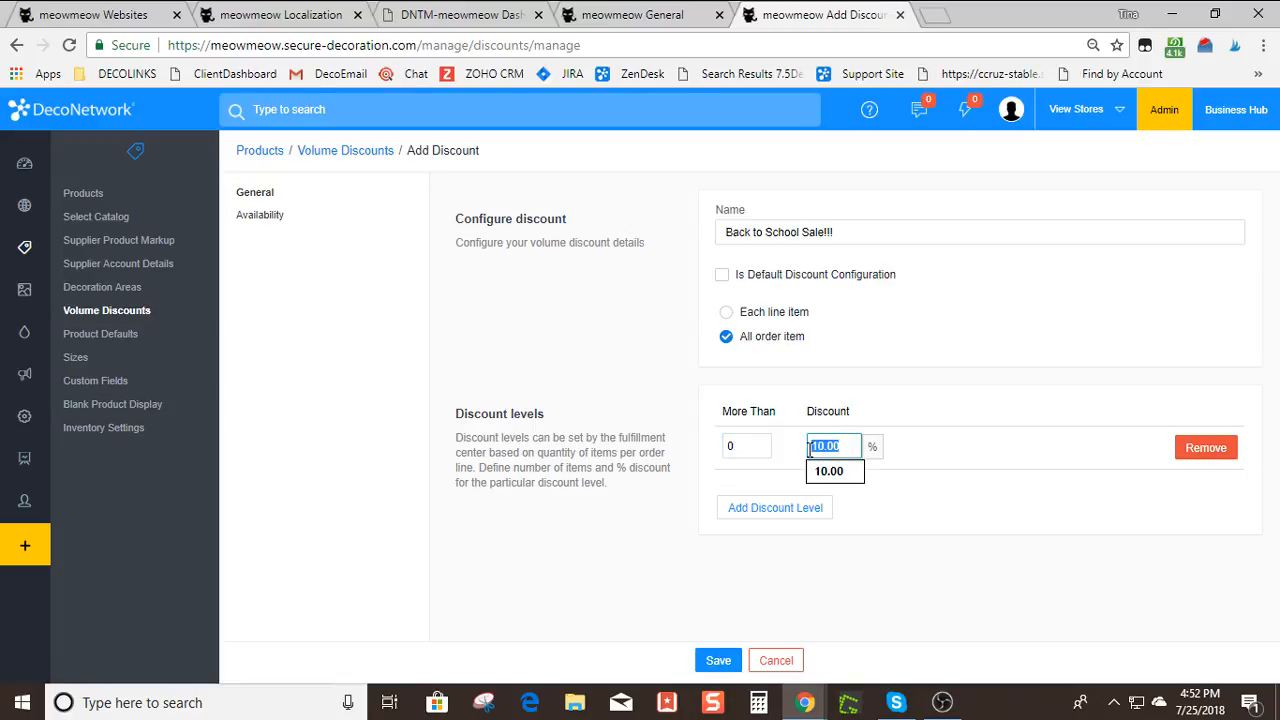
text(25)
click(866, 606)
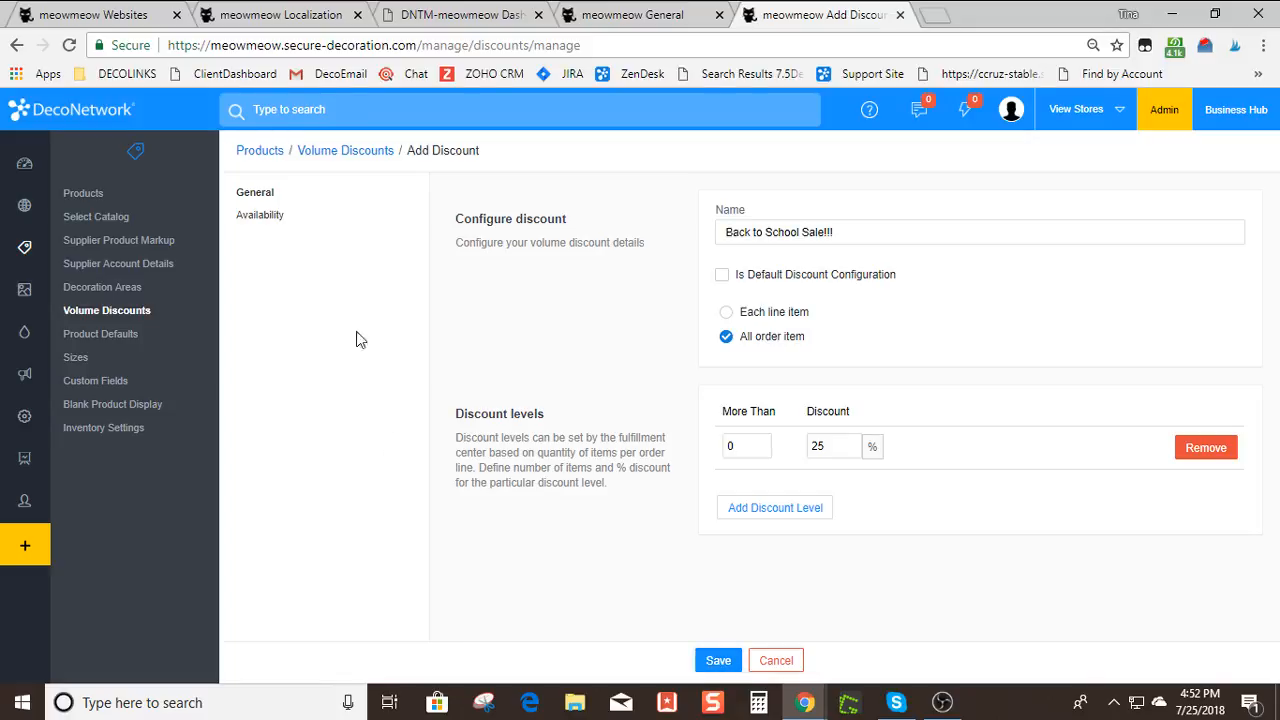
Make the discount unavailable in any store by default and add a store rule allowing it for dntm.deco-apparel.com
click(249, 222)
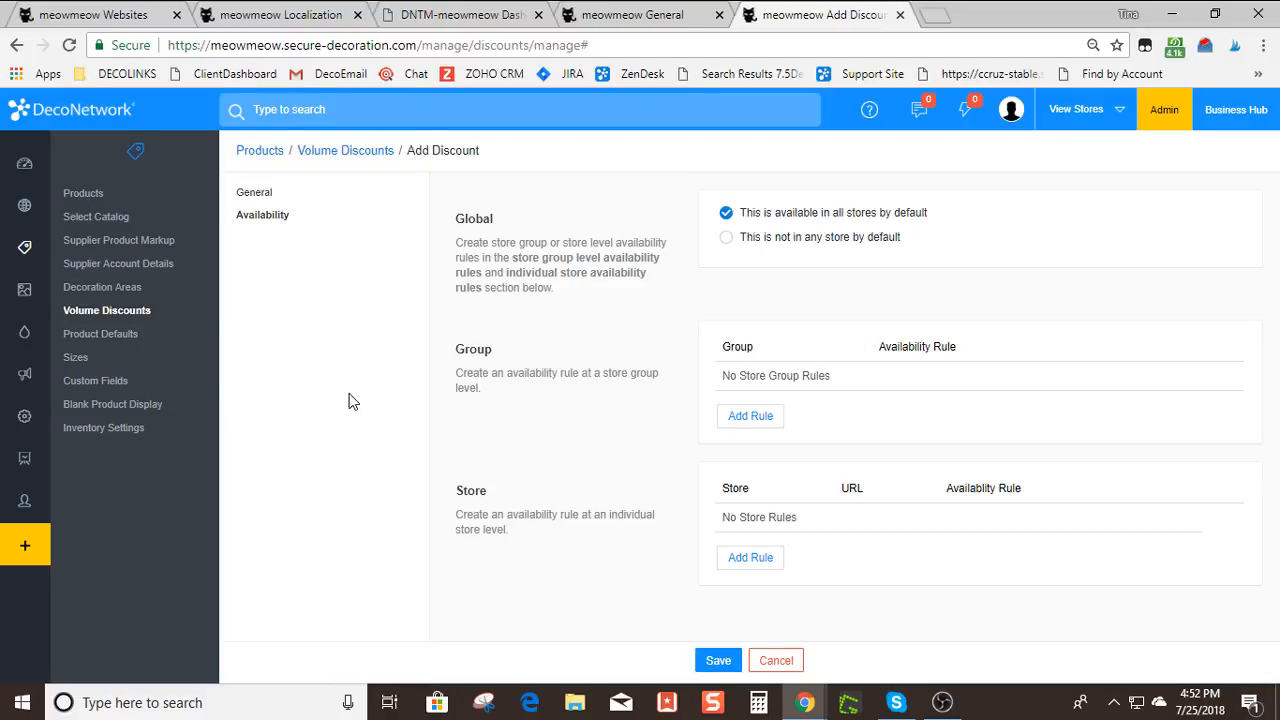
click(726, 240)
click(751, 558)
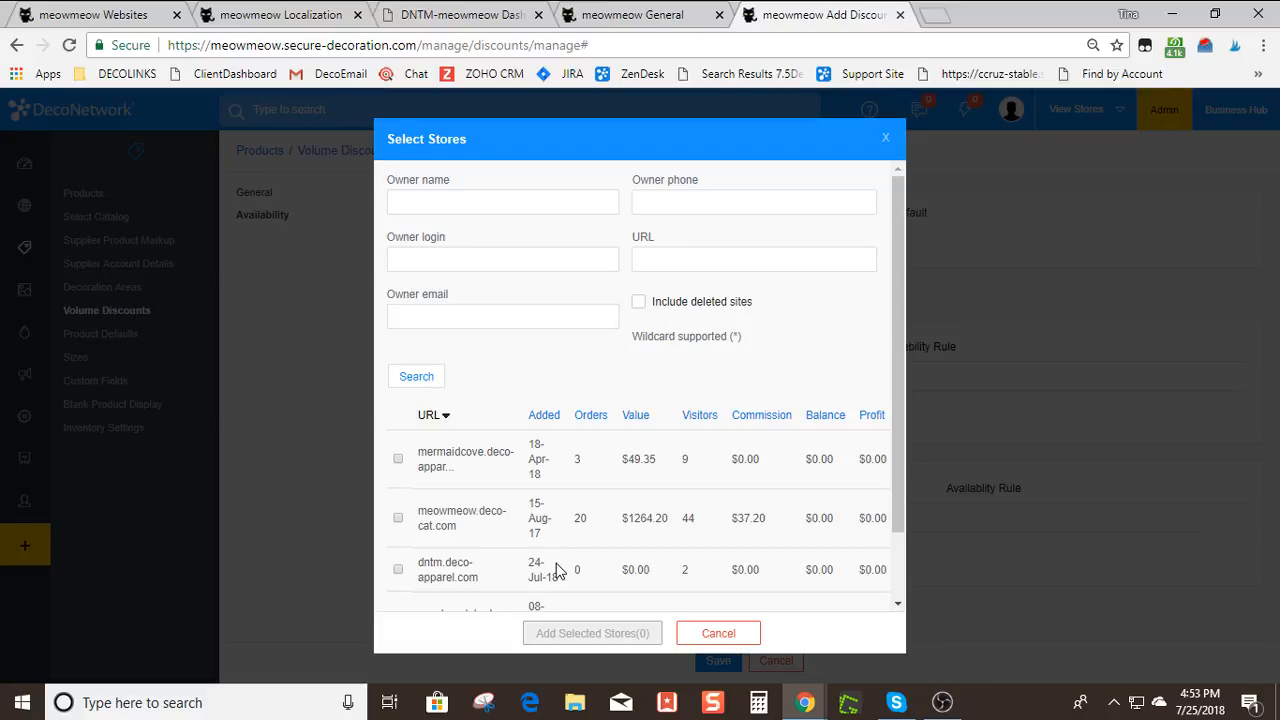
click(399, 572)
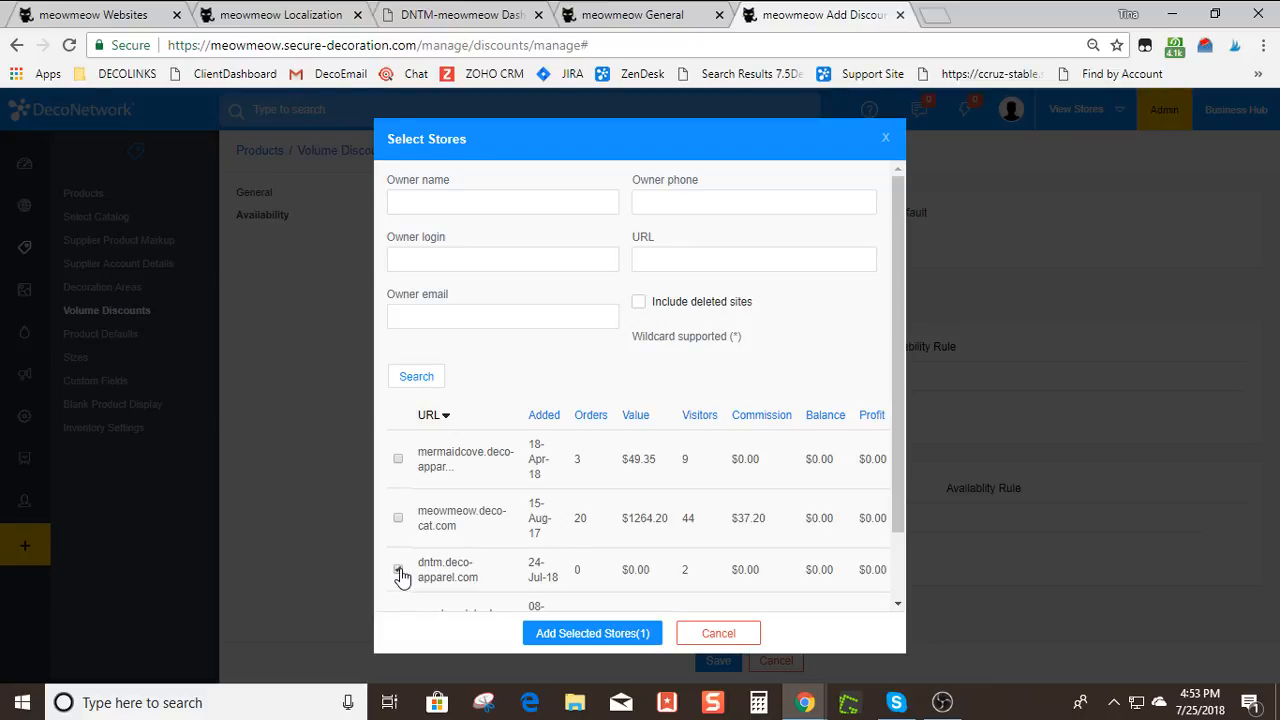
click(592, 633)
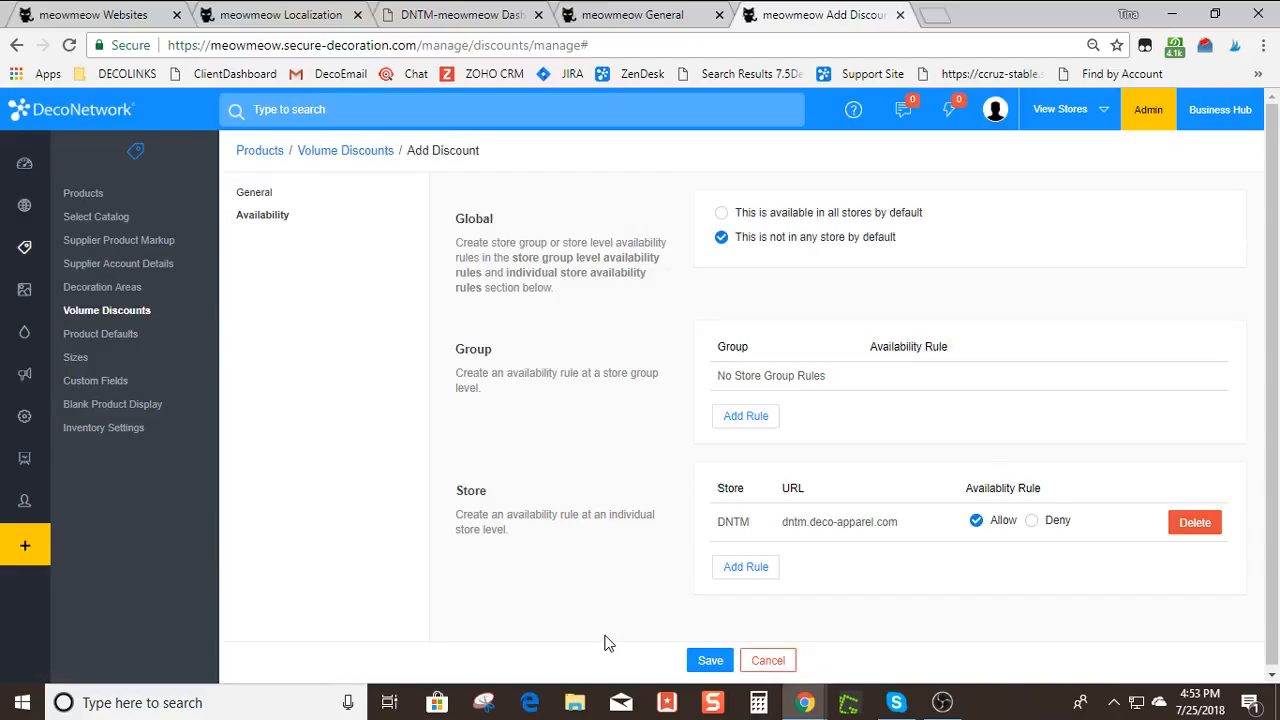
Recheck the general settings of the Back to School Sale!!! discount and save it
click(262, 195)
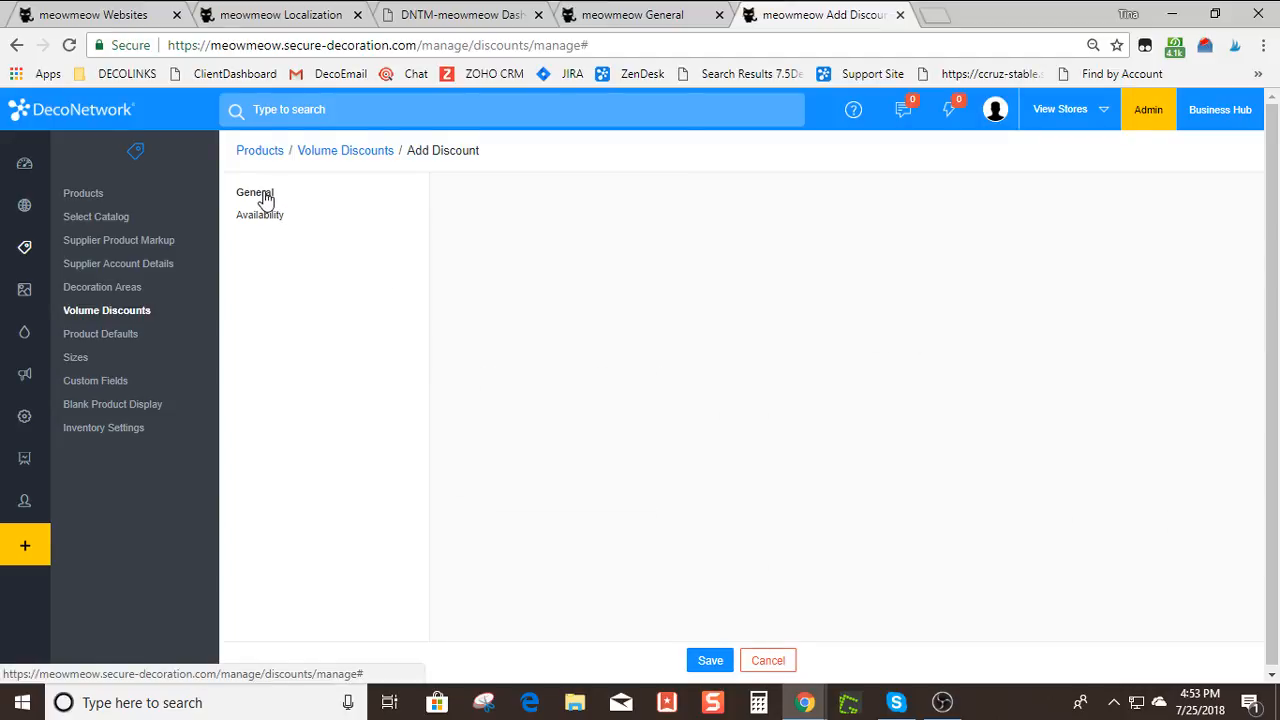
click(264, 217)
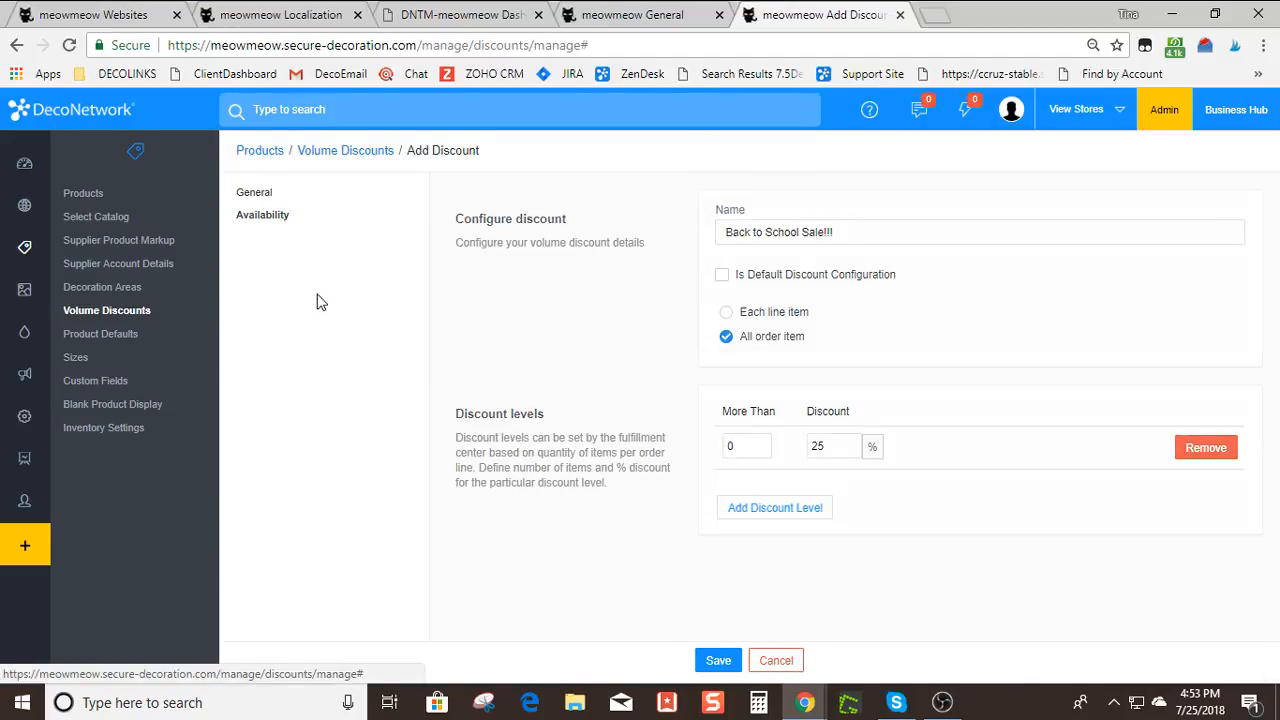
click(708, 662)
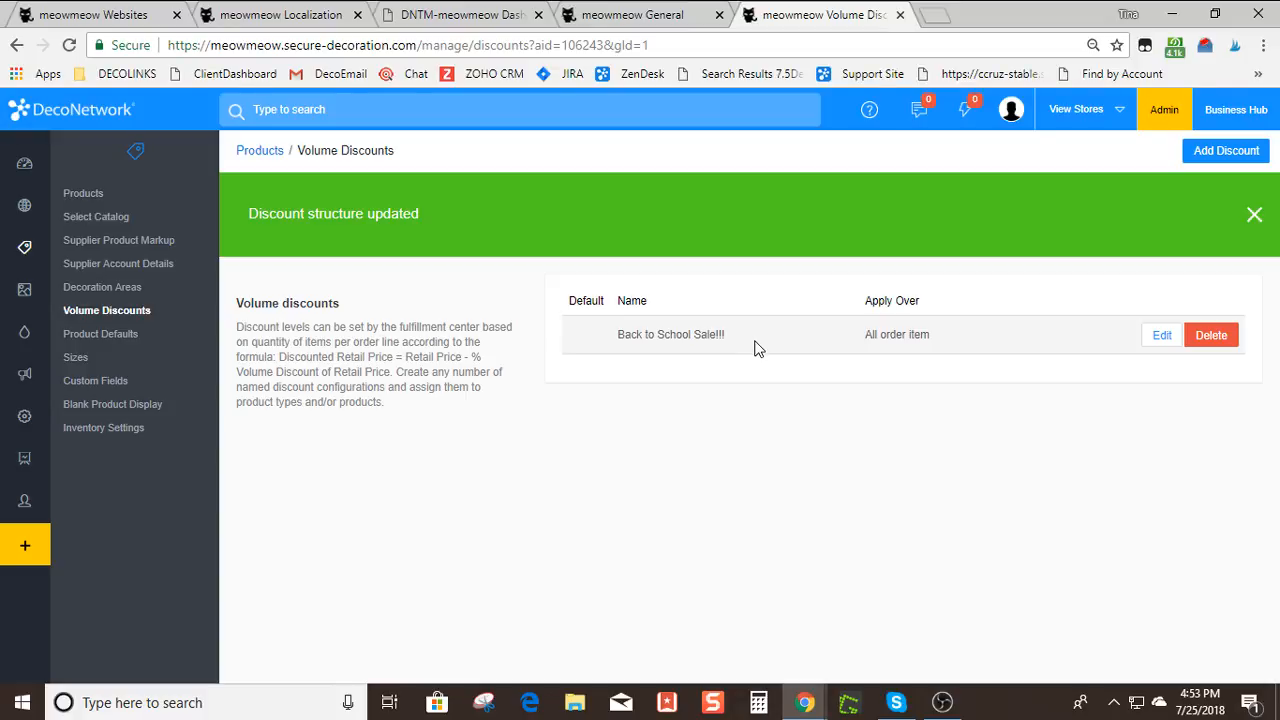
Open the pricing settings of the Ultra Cotton Youth Long Sleeve T-Shirt from the Kids category under Apparel
click(96, 201)
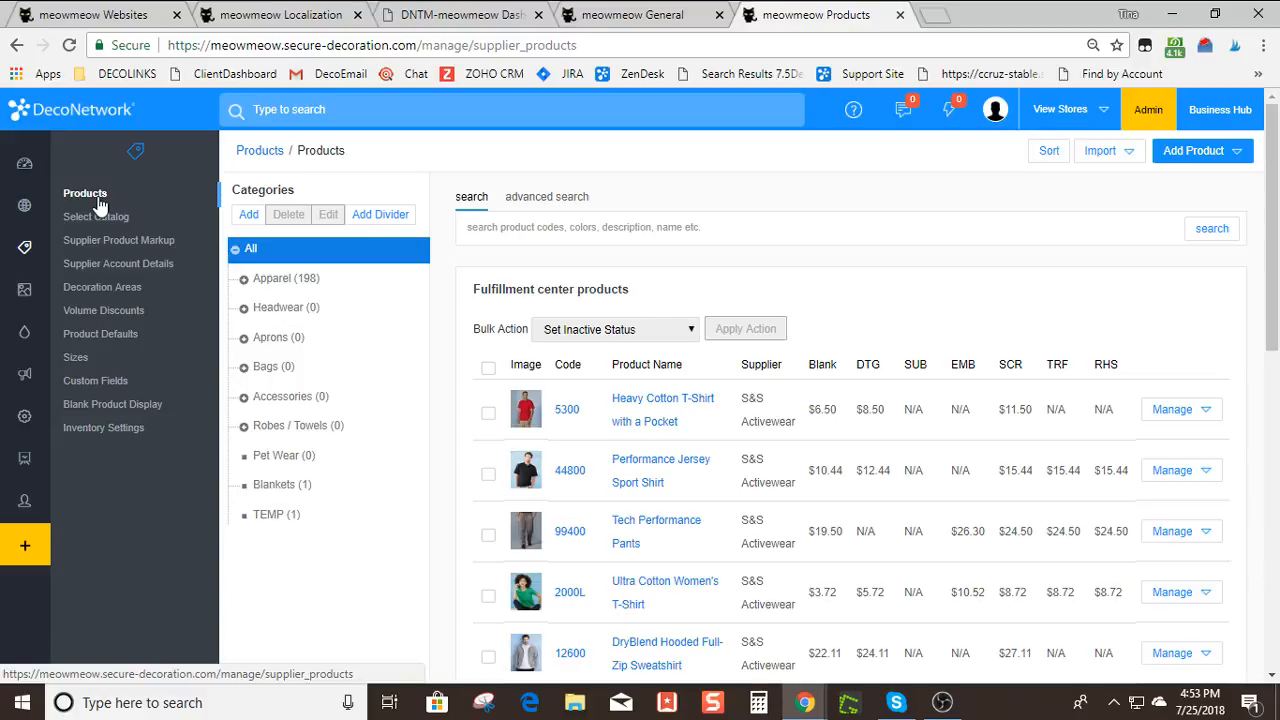
click(243, 280)
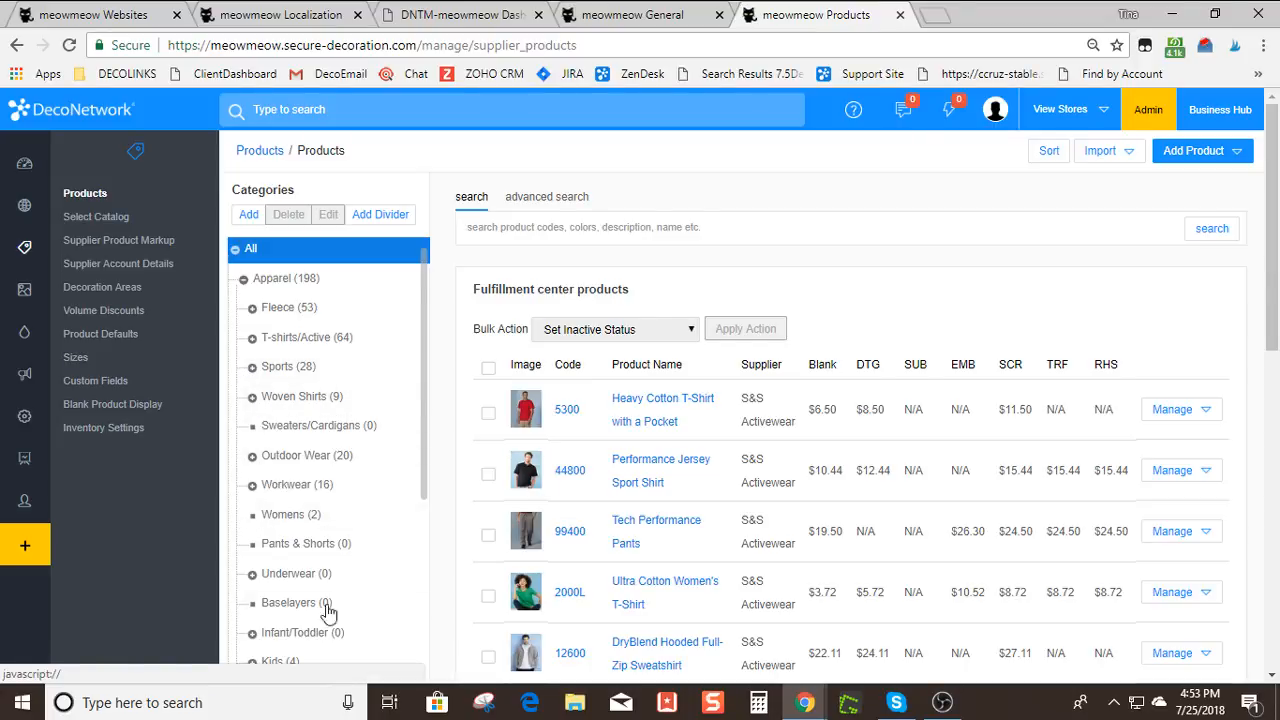
click(277, 664)
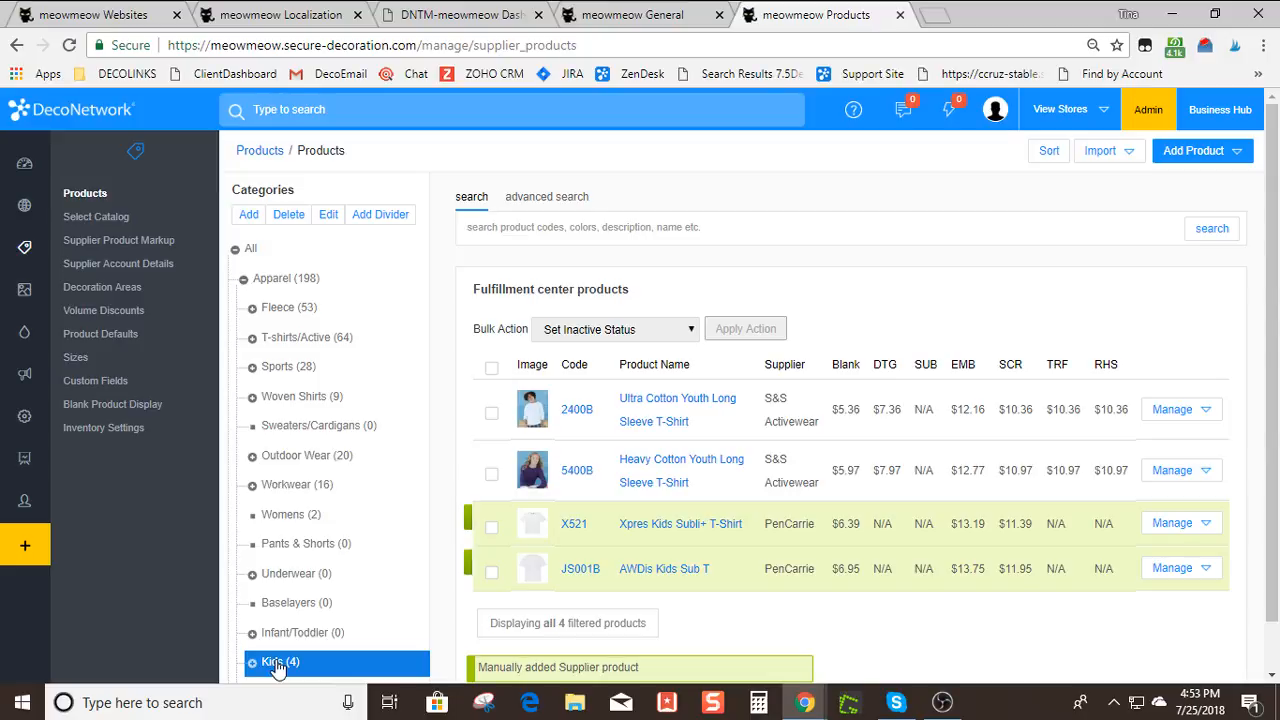
click(650, 403)
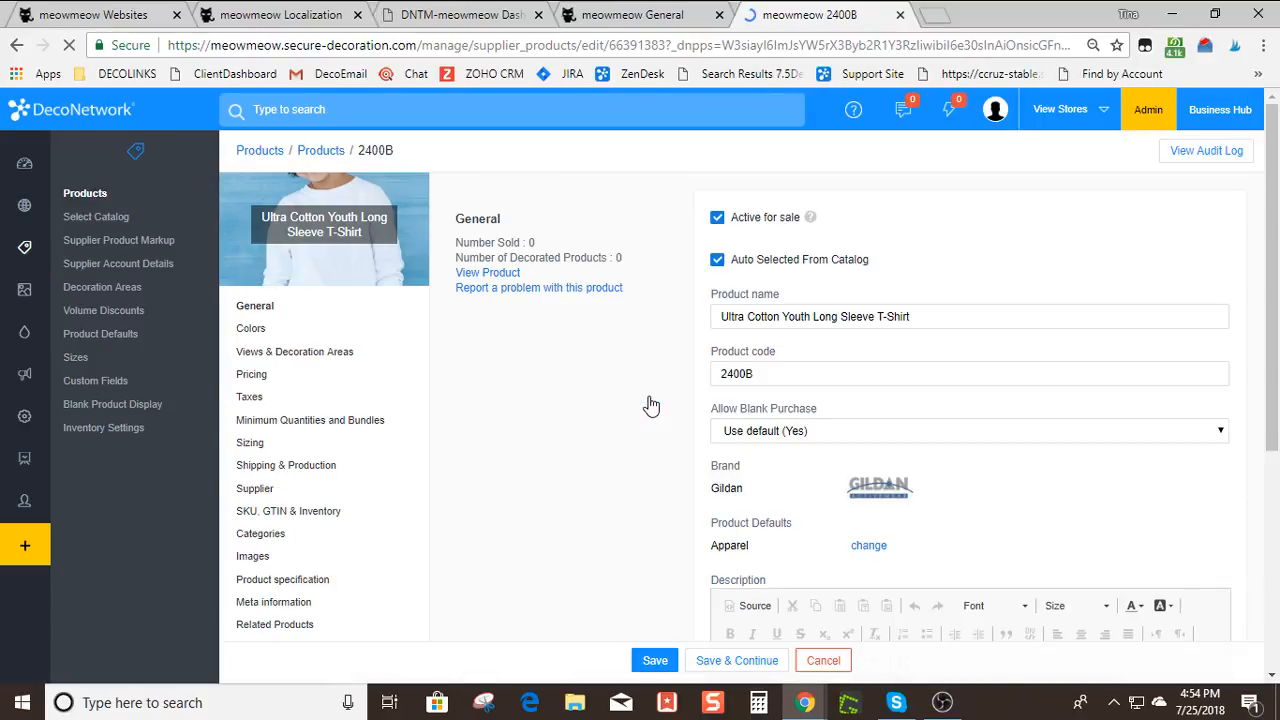
click(252, 375)
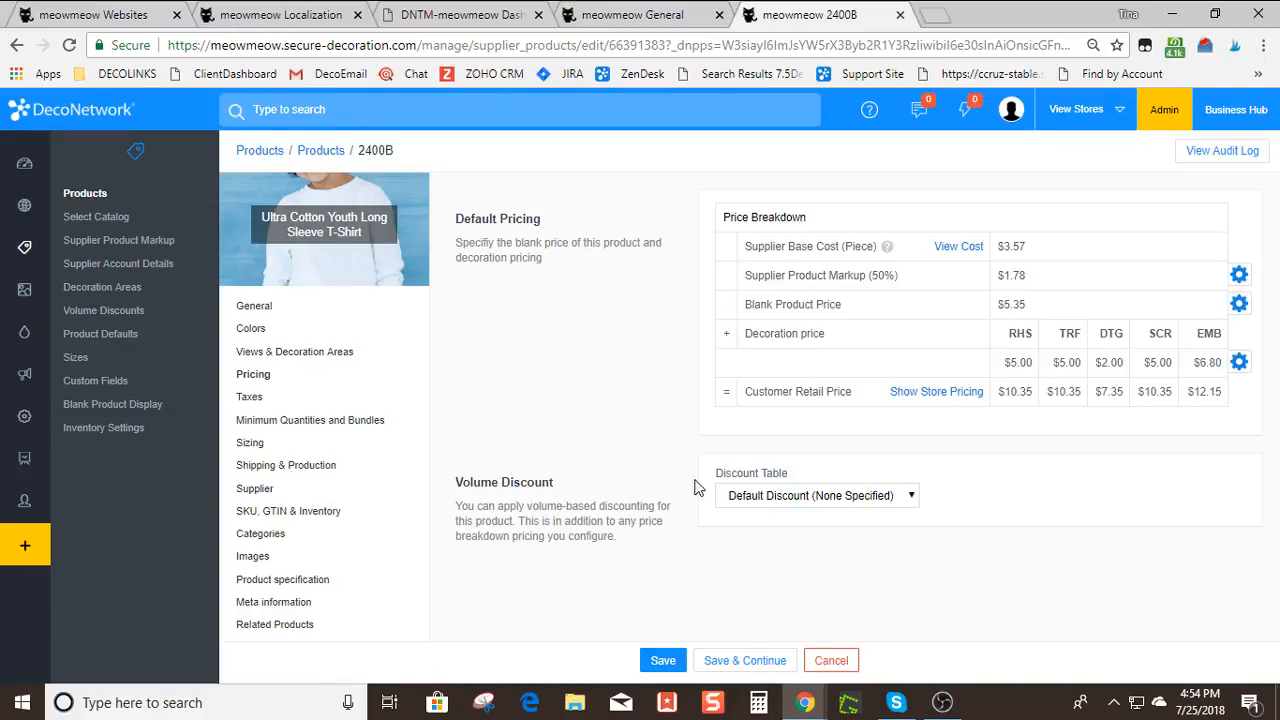
Assign the Back to School Sale!!! discount table to the product and save it while continuing to edit
click(820, 500)
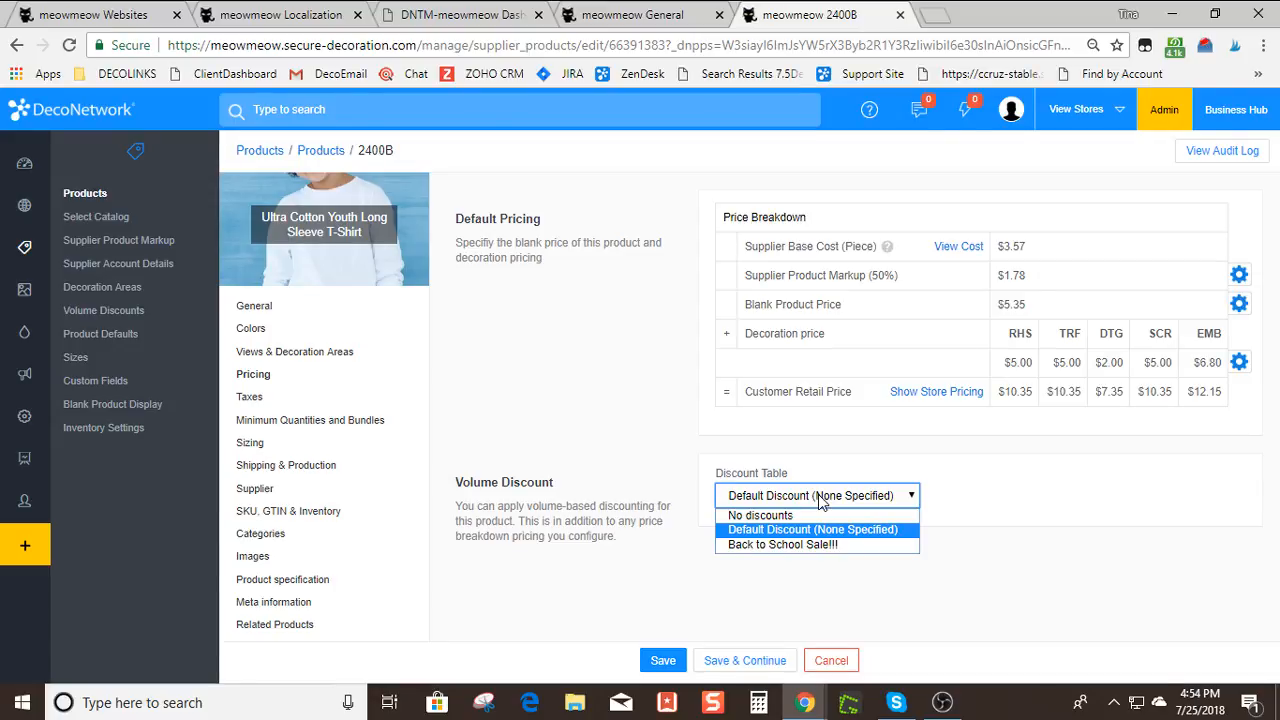
click(783, 545)
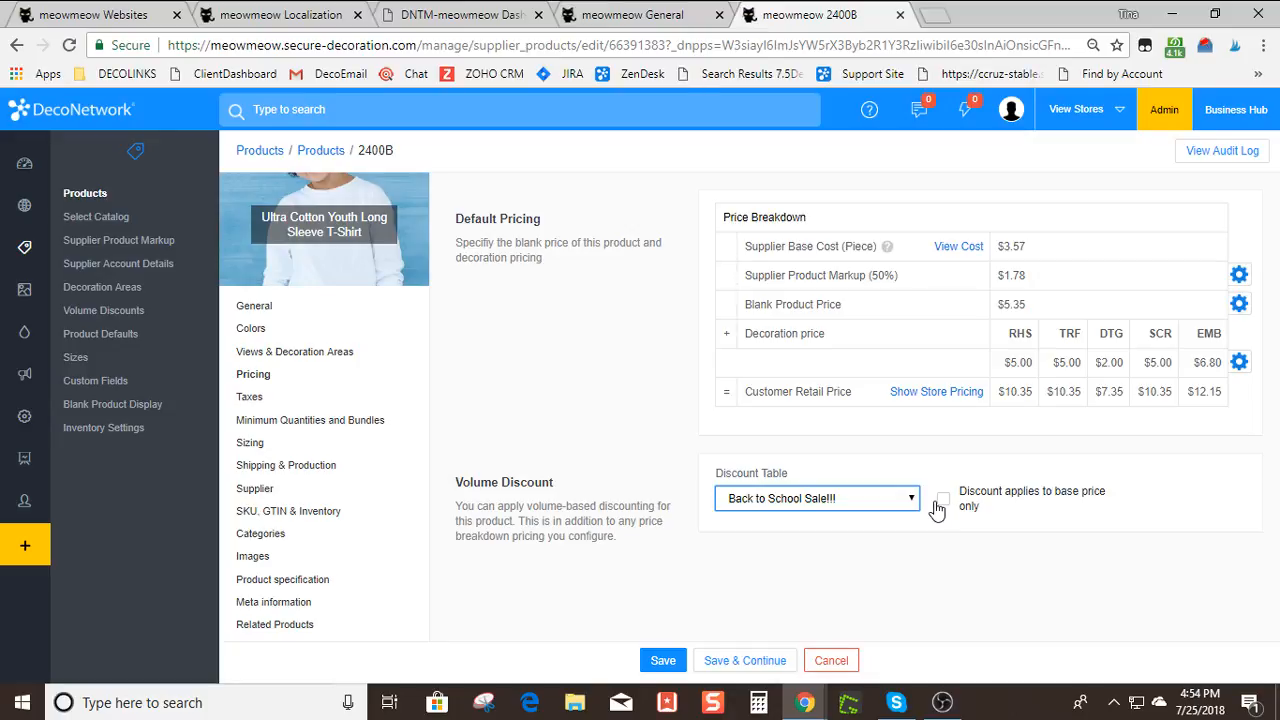
click(768, 664)
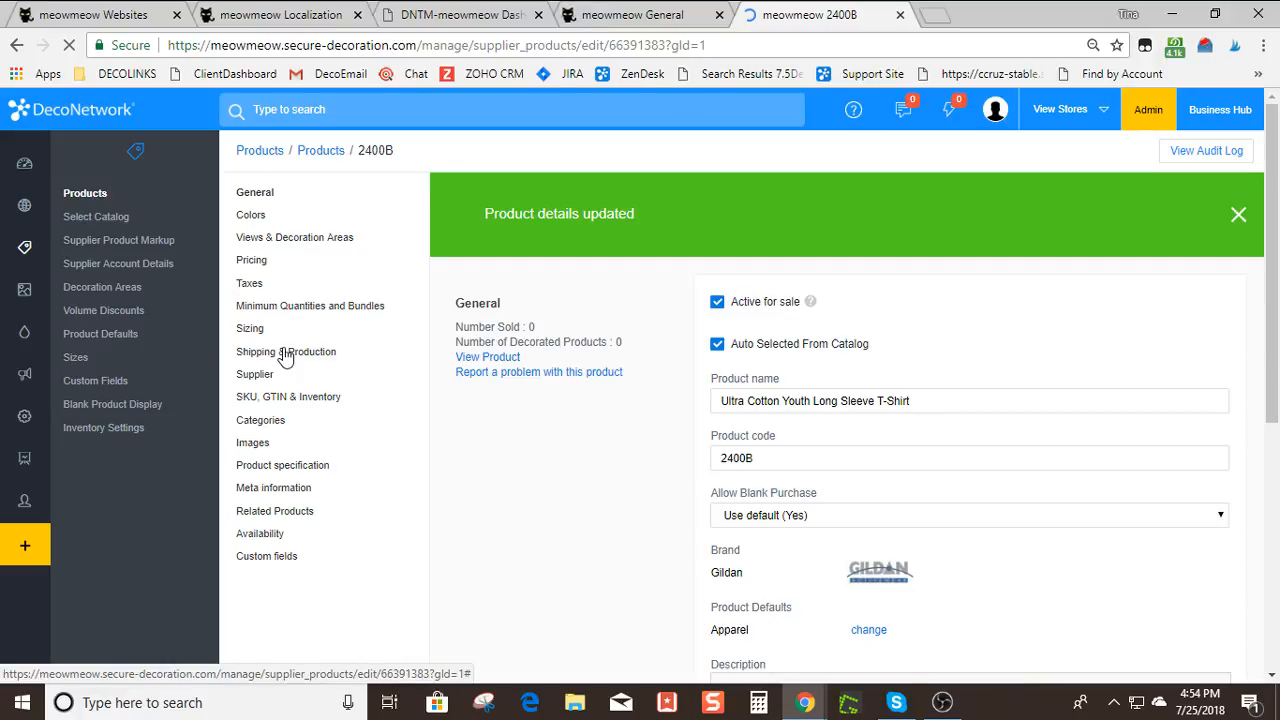
Open the DNTM store's dashboard from the list of all stores and view its live site
click(298, 10)
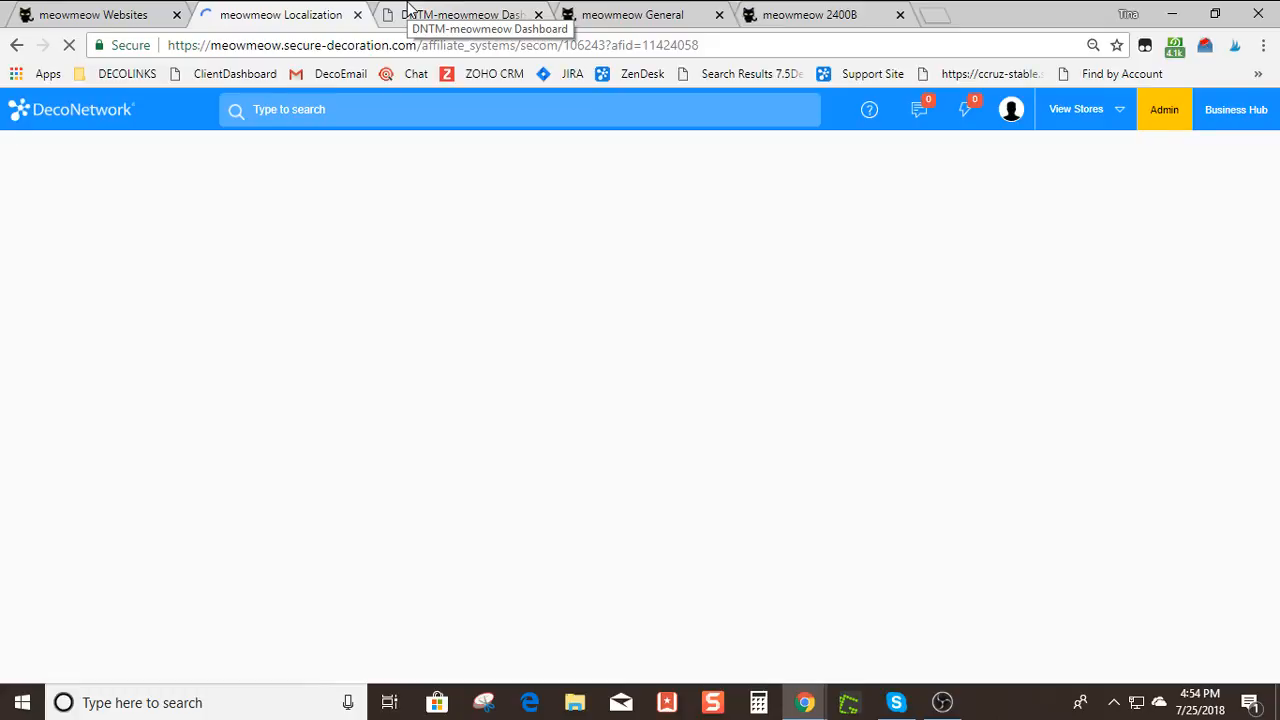
mouse_move(1102, 122)
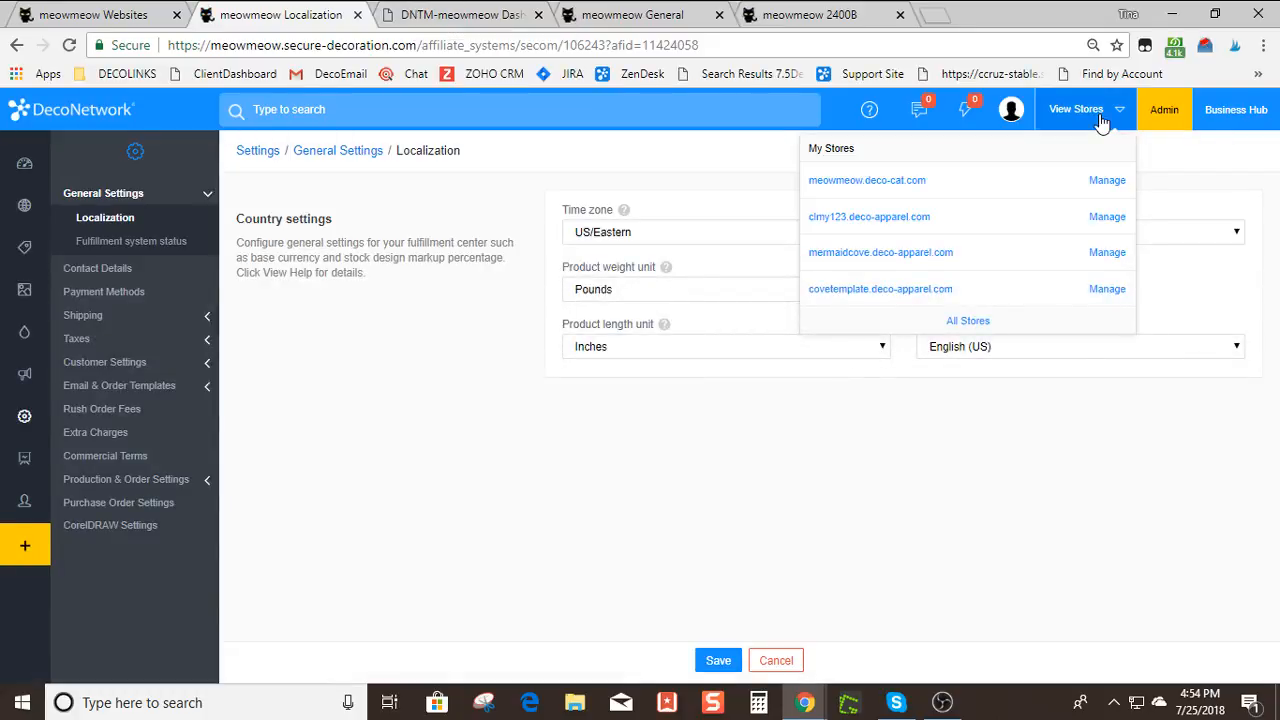
click(981, 327)
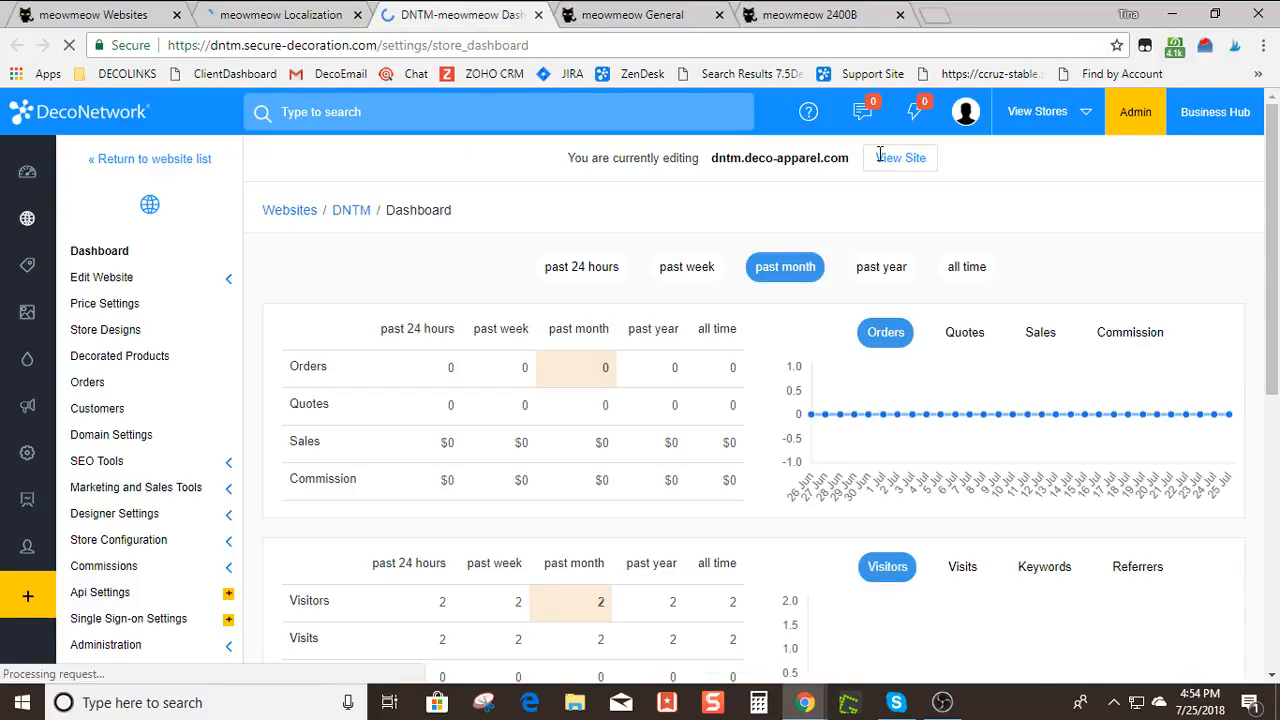
click(895, 158)
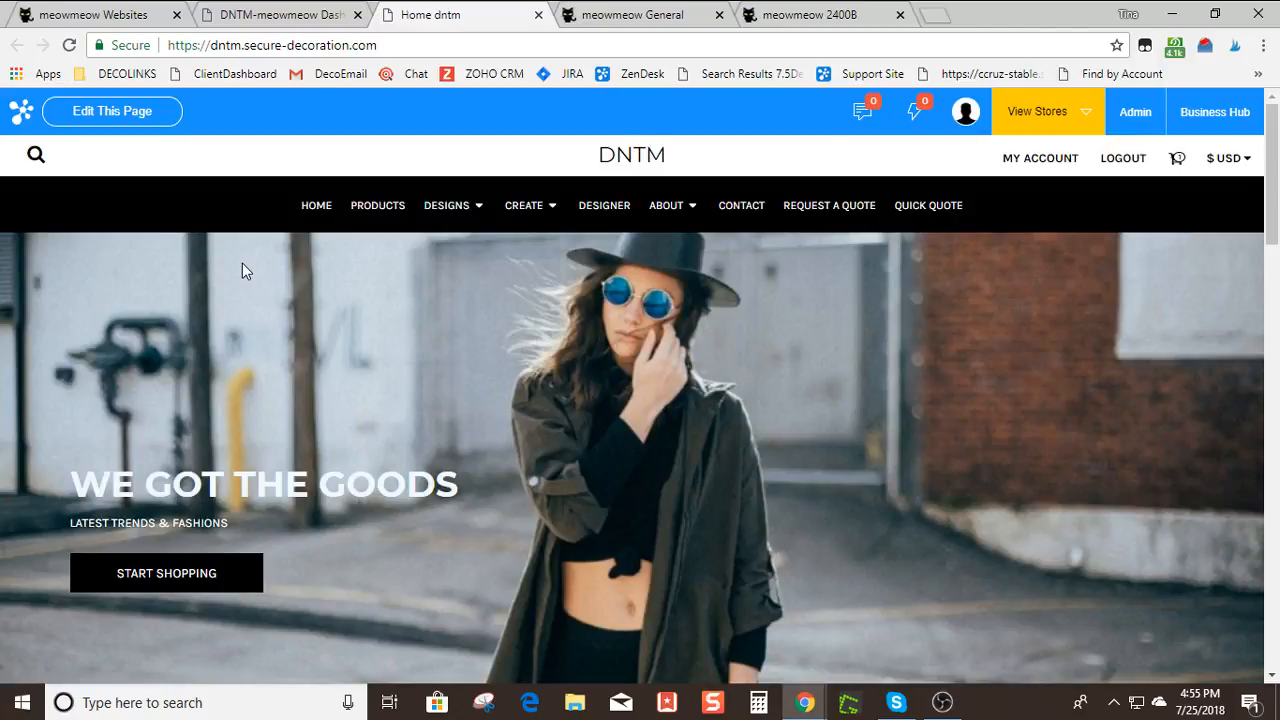
Filter the store's Create page by the Kids category under Sports and look through its products
mouse_move(531, 220)
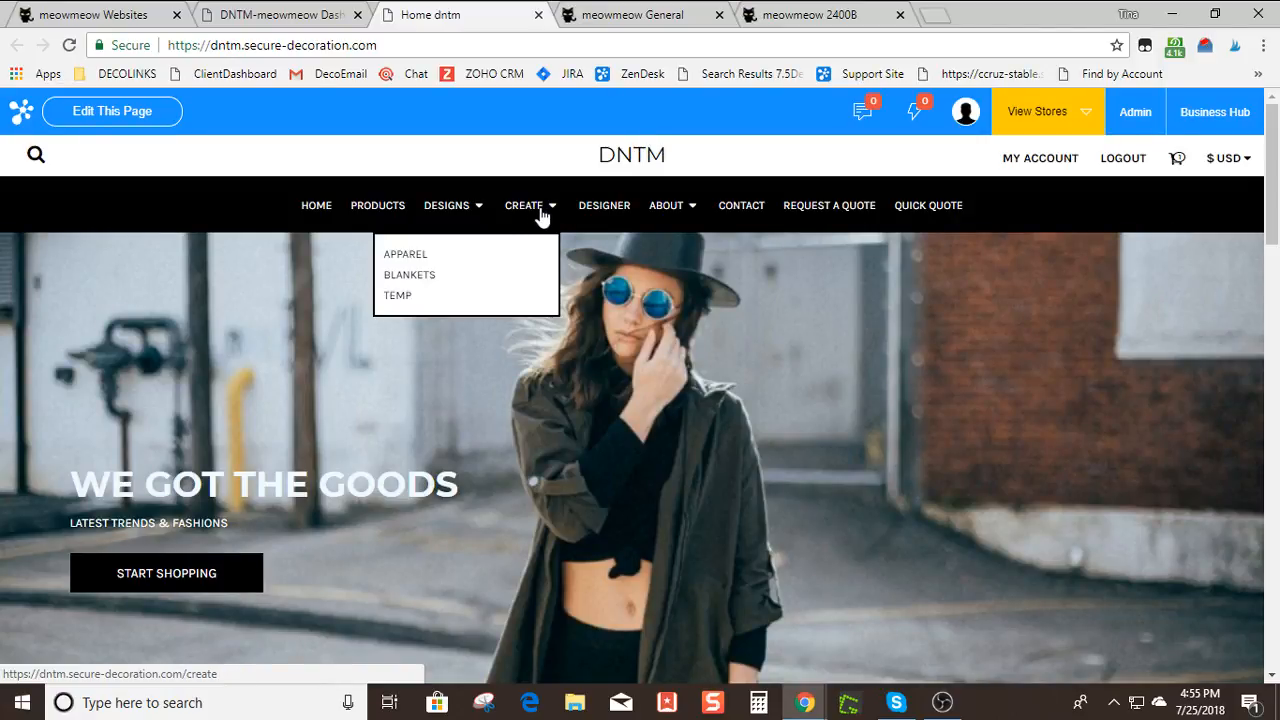
click(541, 217)
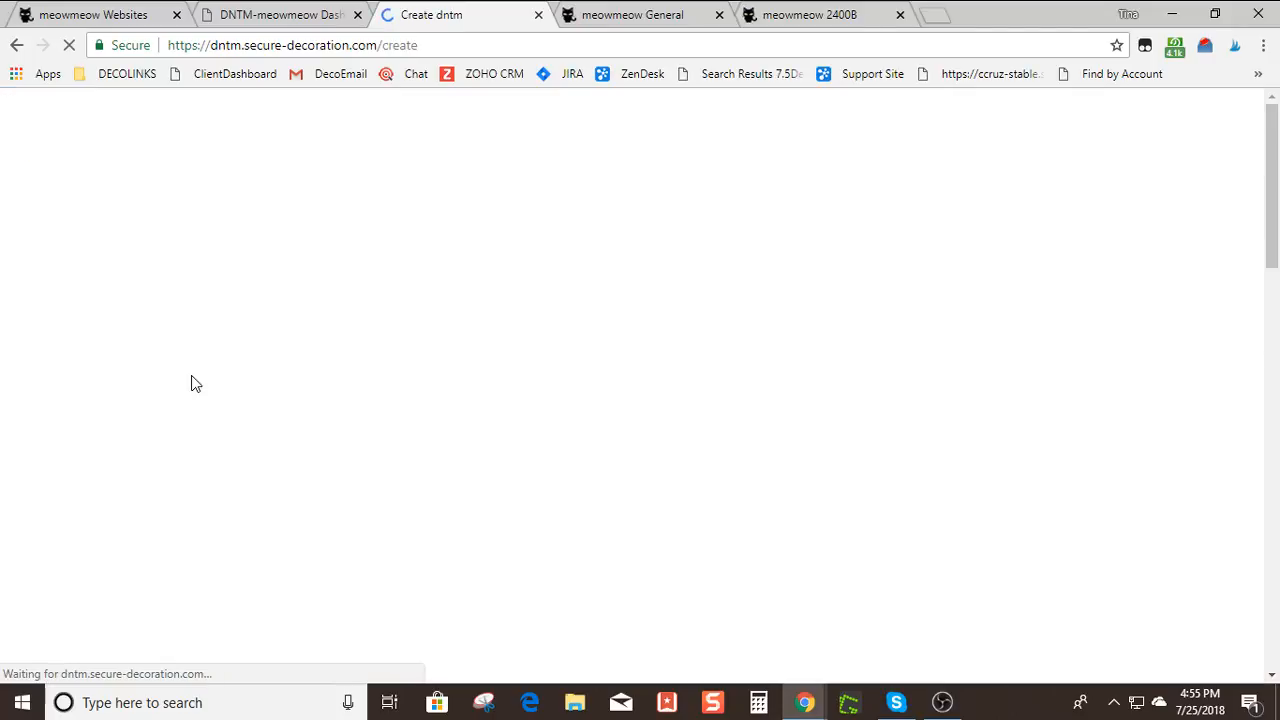
click(205, 342)
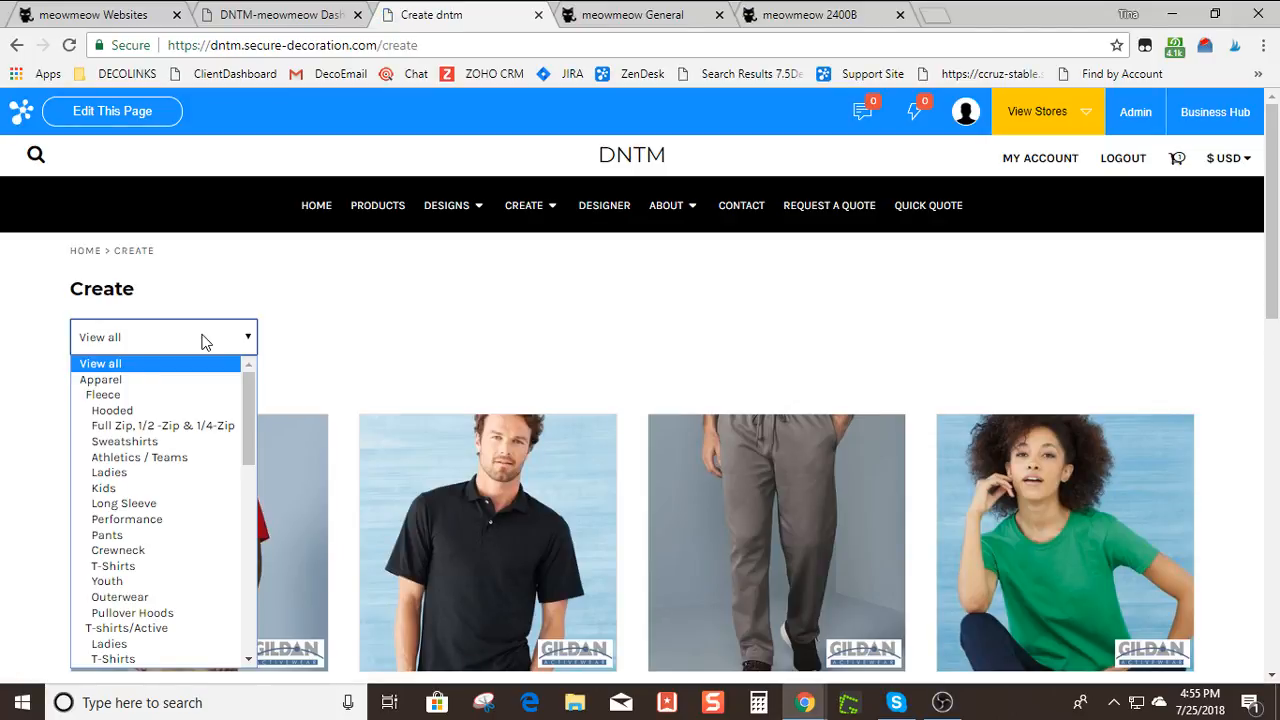
scroll(150, 450, down, 5)
click(100, 449)
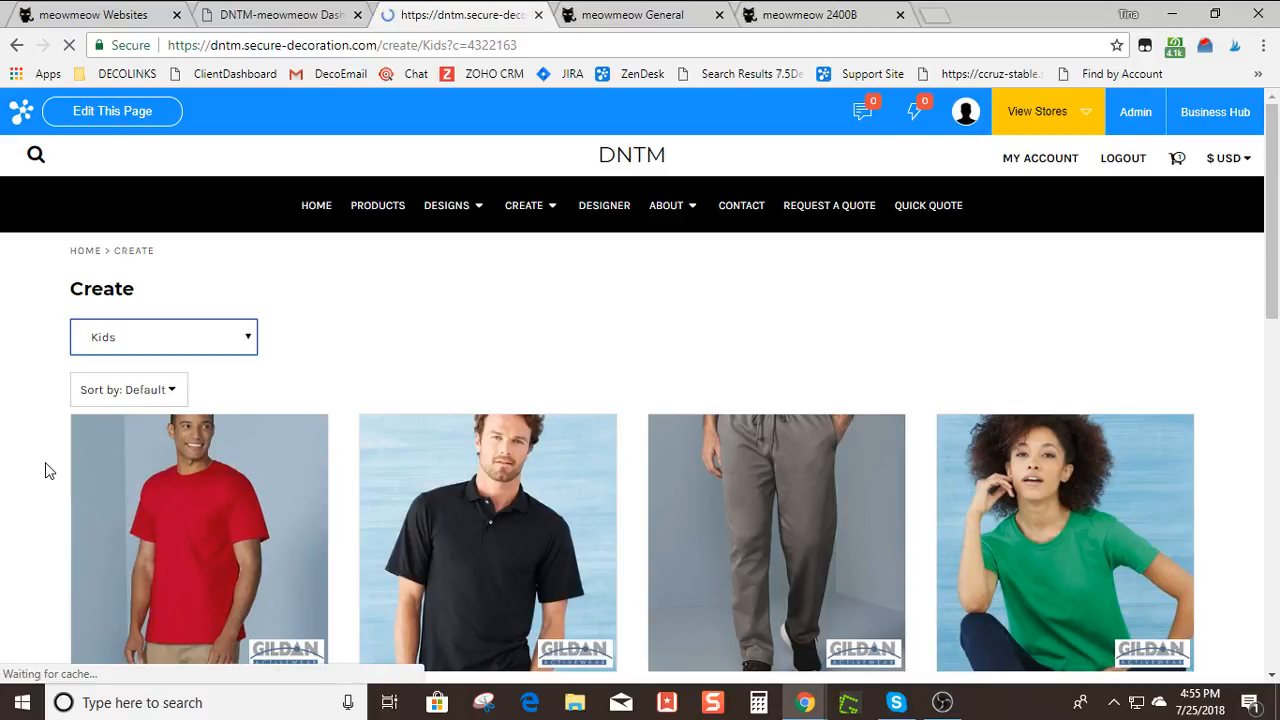
scroll(45, 466, down, 2)
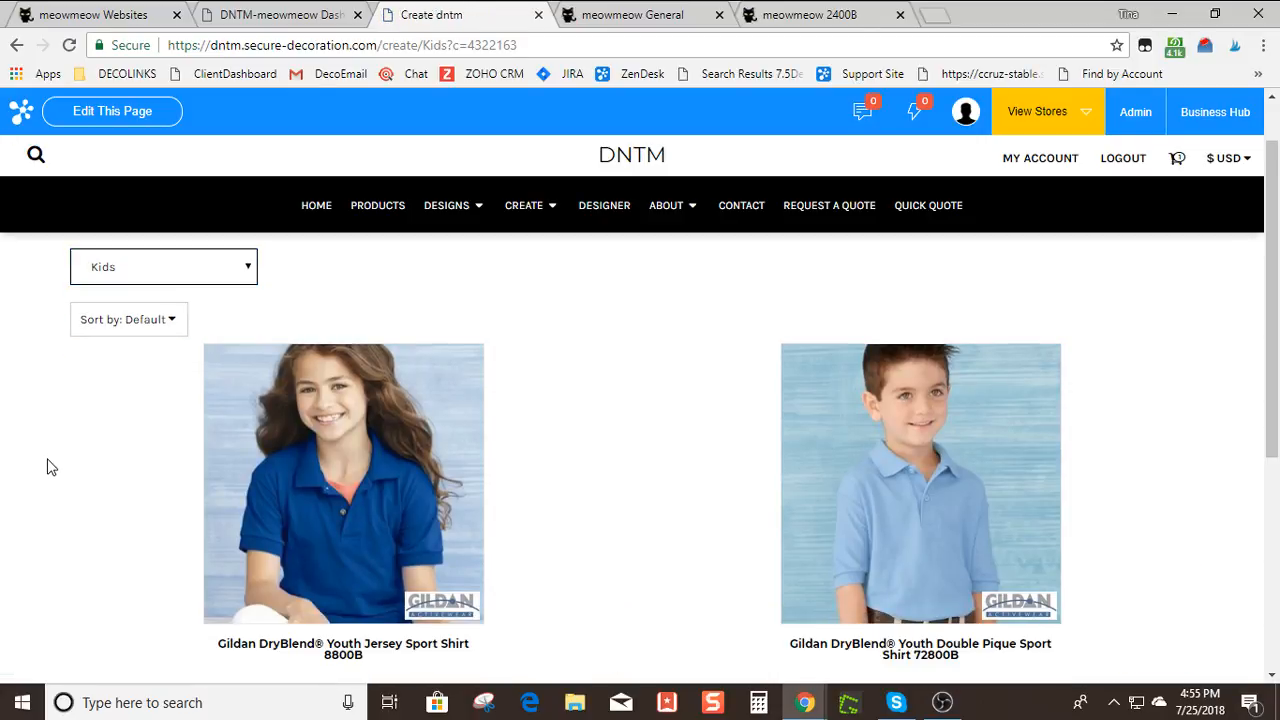
scroll(50, 456, down, 3)
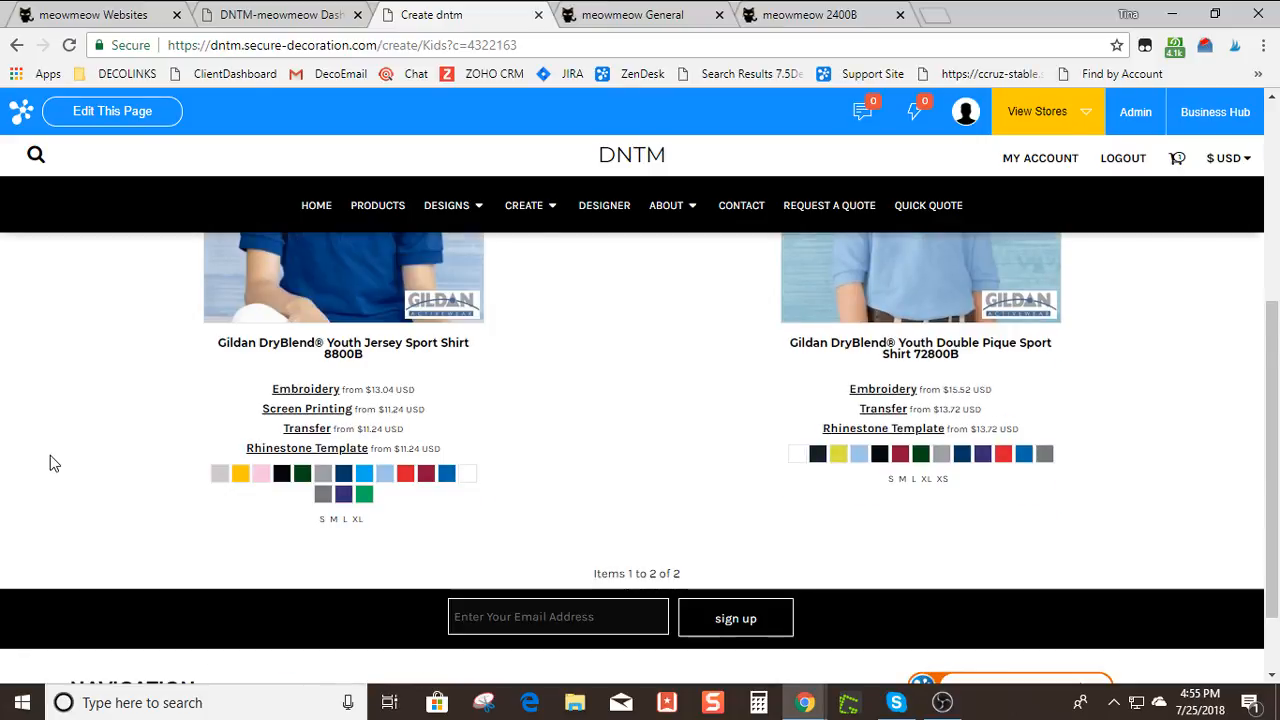
scroll(52, 459, up, 5)
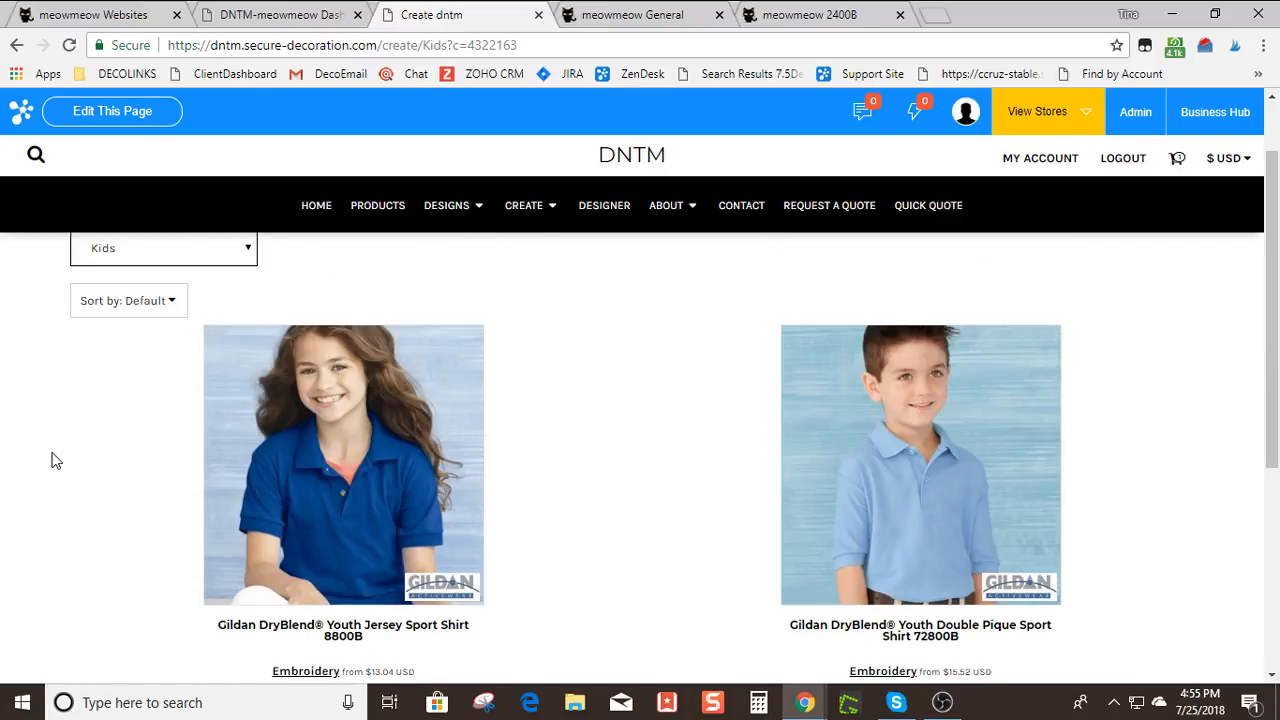
Show the Kids category directly under Apparel on the Create page and check the product prices there
mouse_move(466, 207)
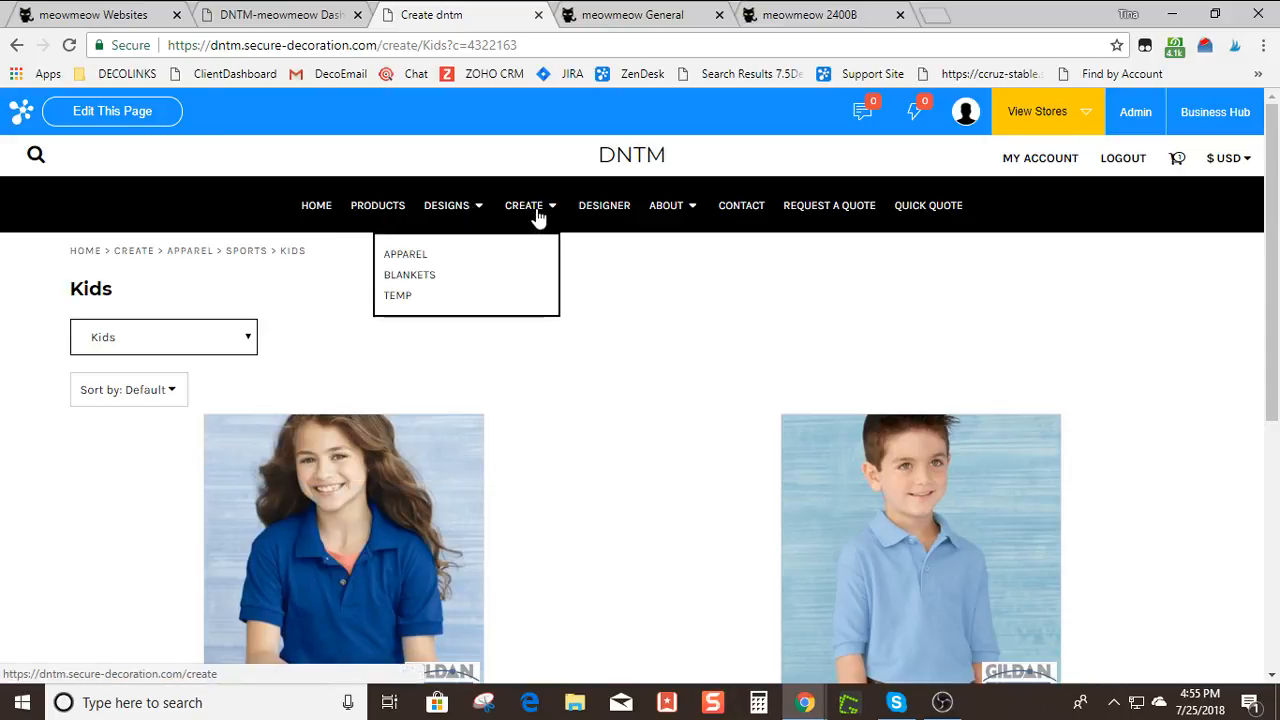
mouse_move(529, 209)
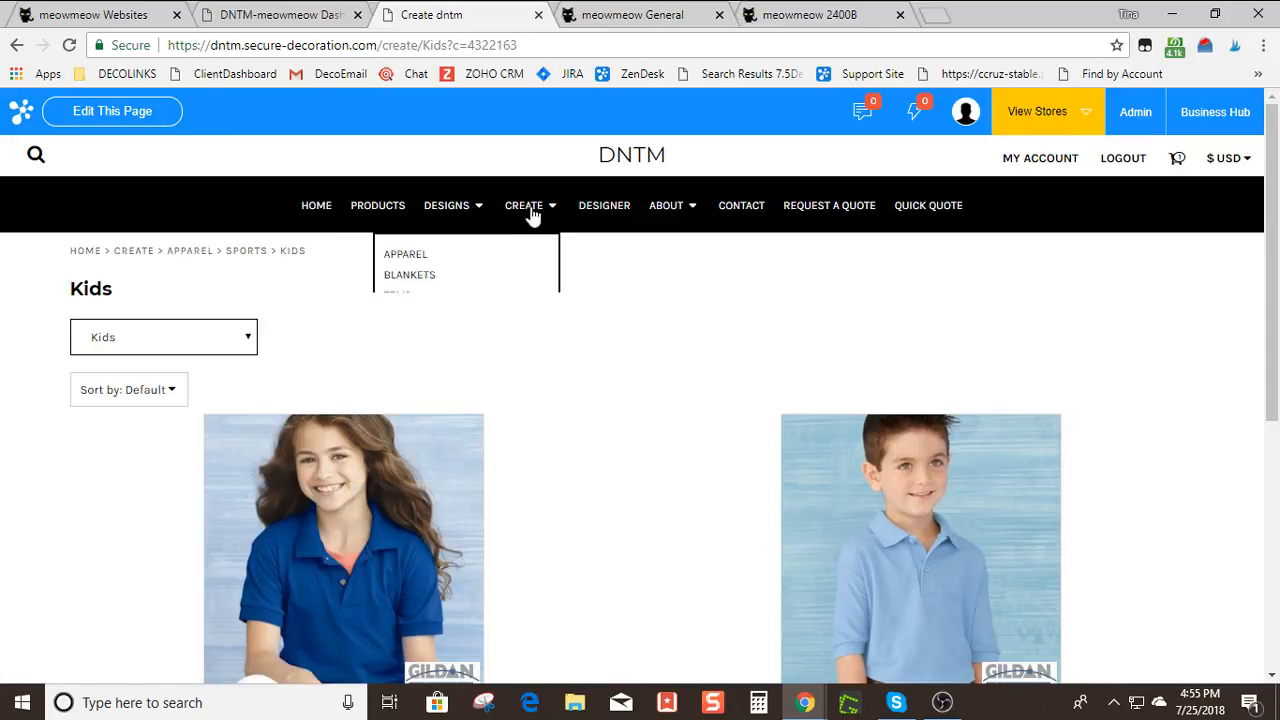
click(422, 258)
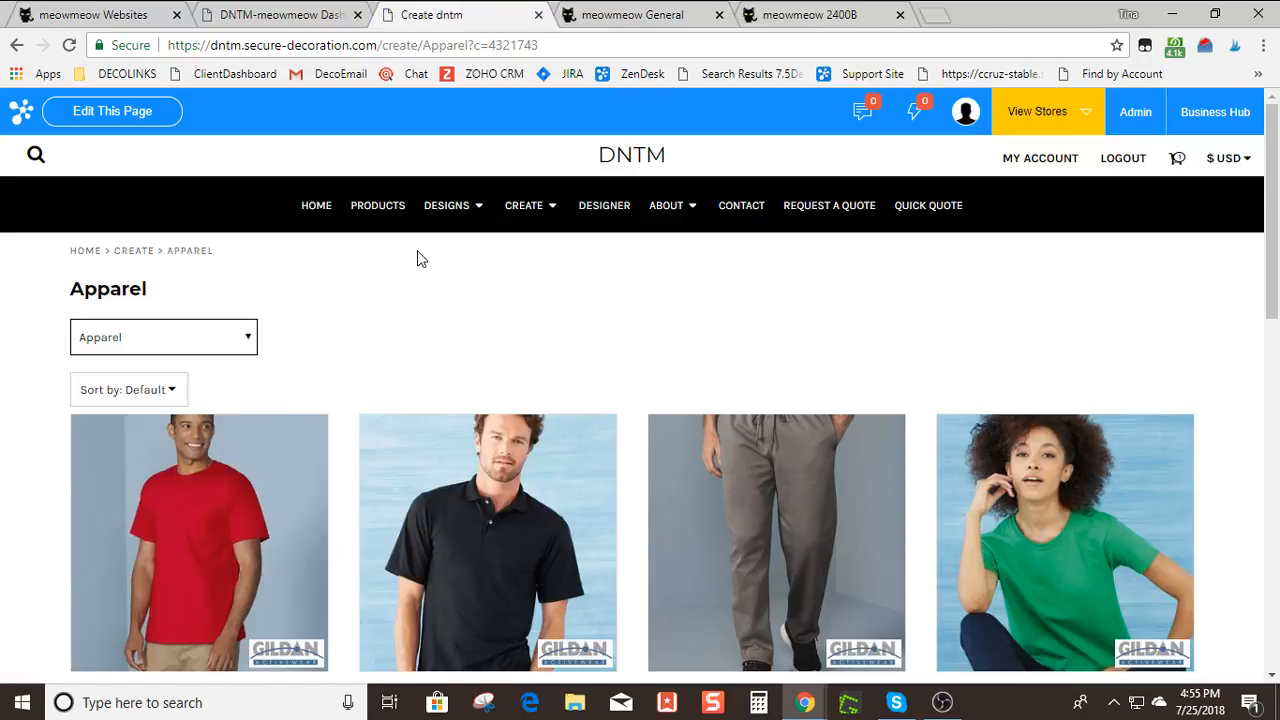
click(248, 336)
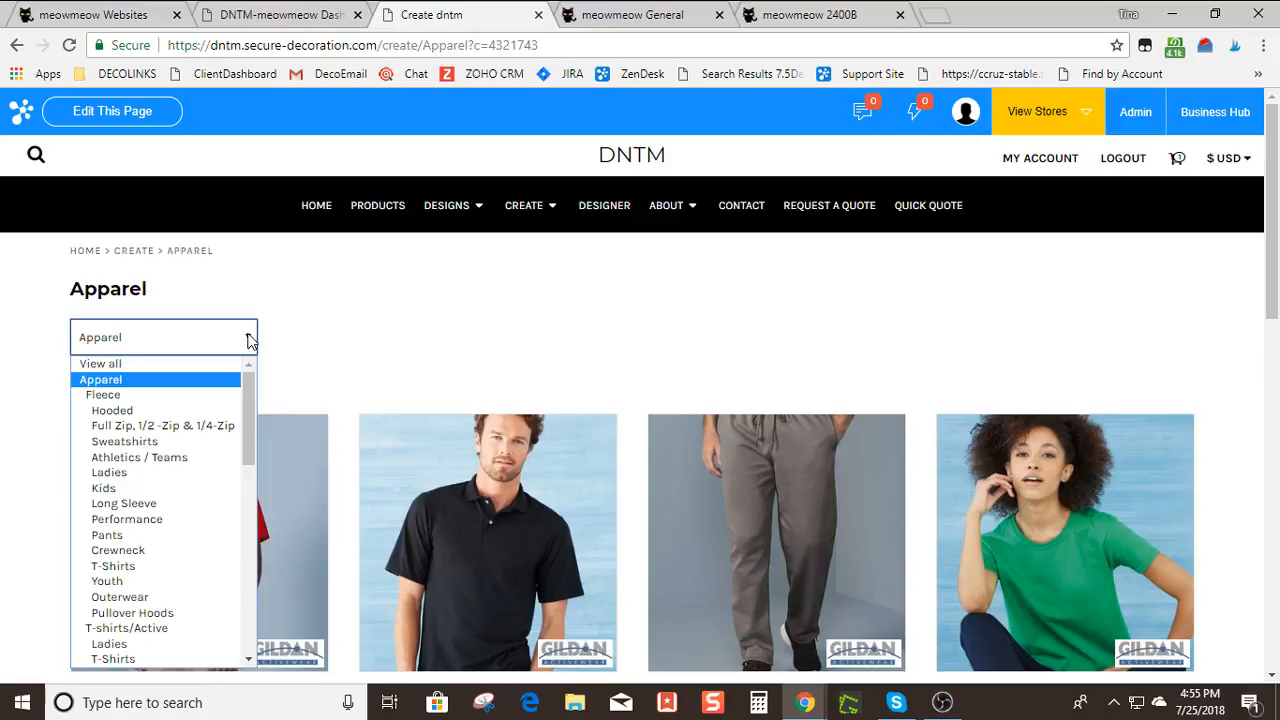
drag(253, 414, 240, 590)
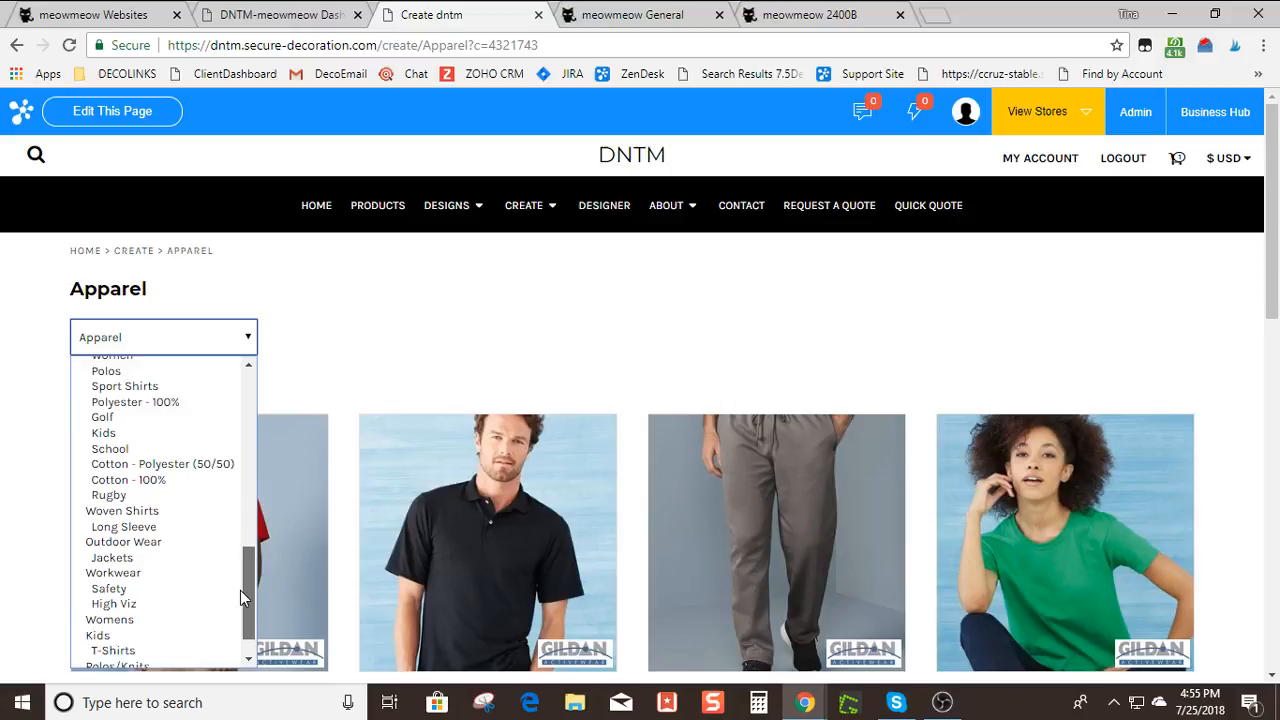
click(169, 632)
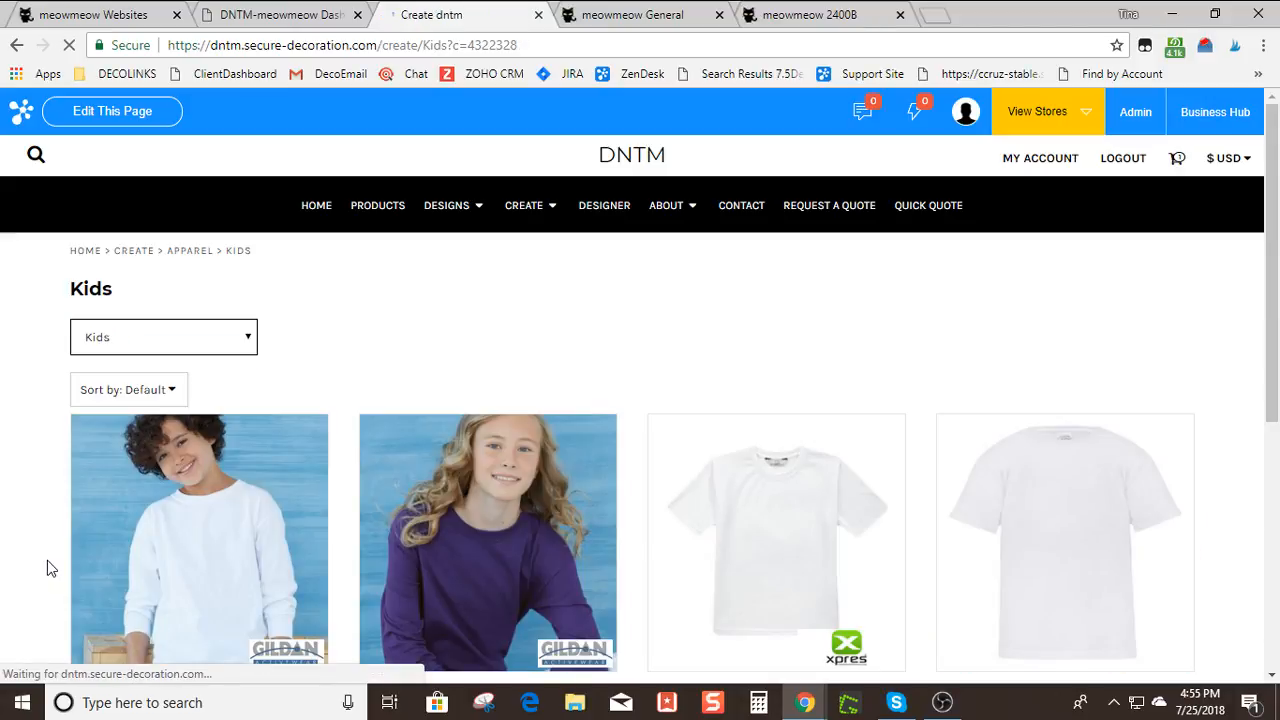
scroll(45, 553, down, 2)
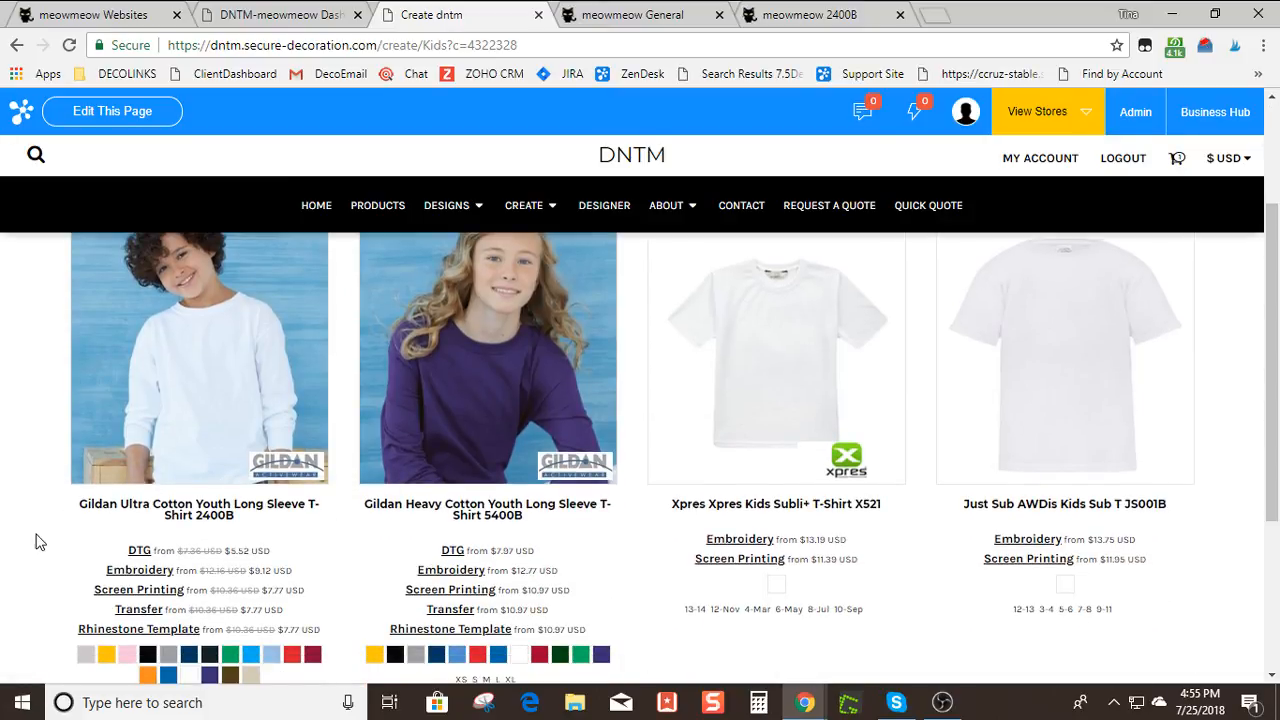
scroll(35, 541, down, 1)
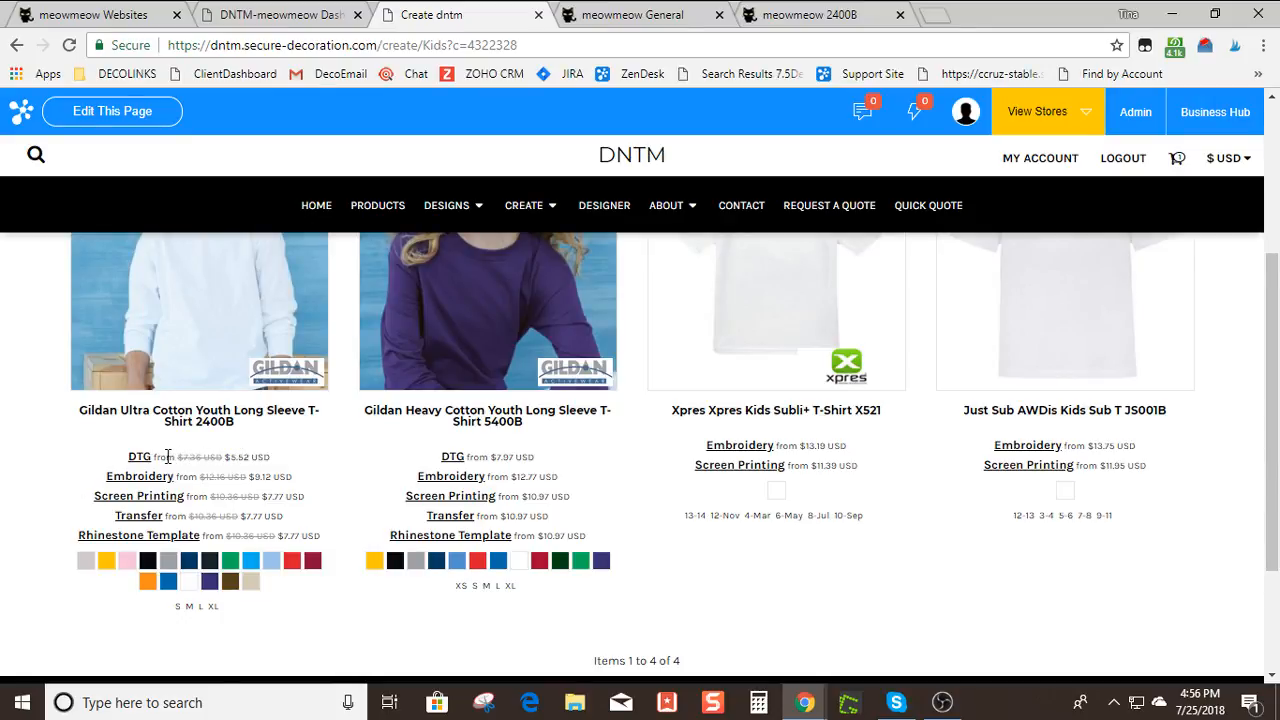
Open the Gildan Ultra Cotton Youth Long Sleeve T-Shirt 2400B, expand its description and examine its decorate price
click(191, 365)
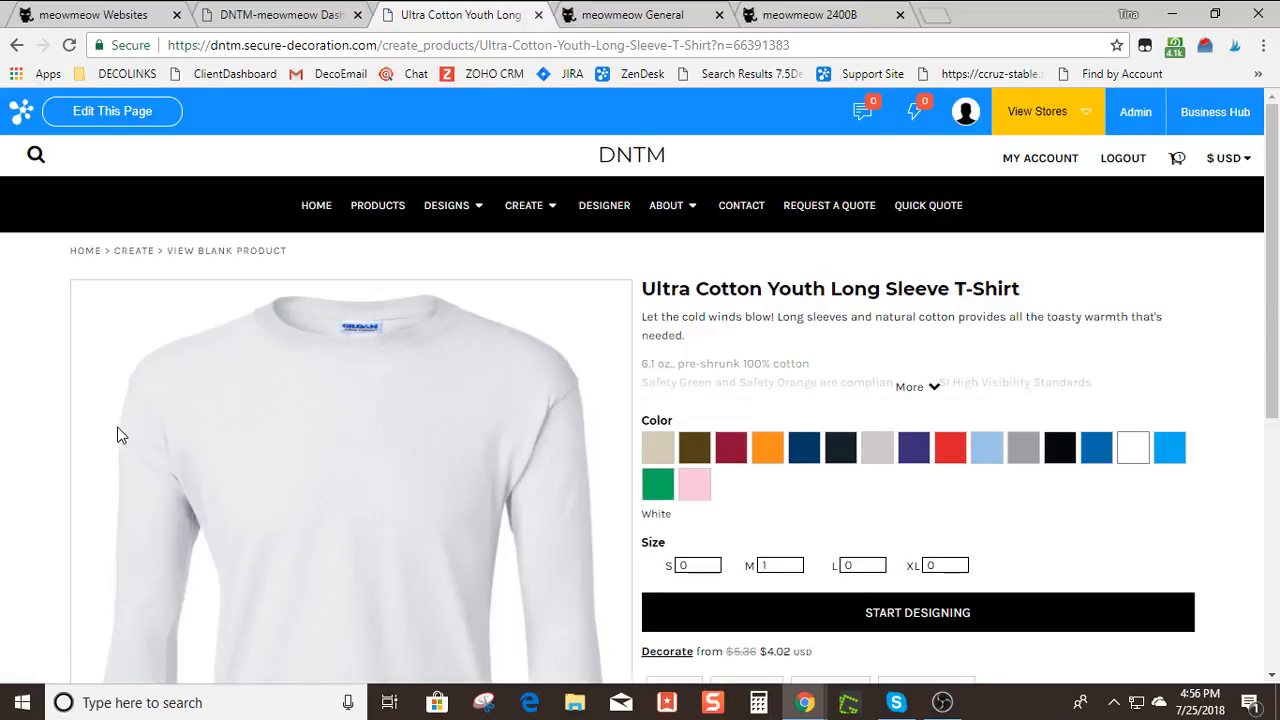
click(928, 386)
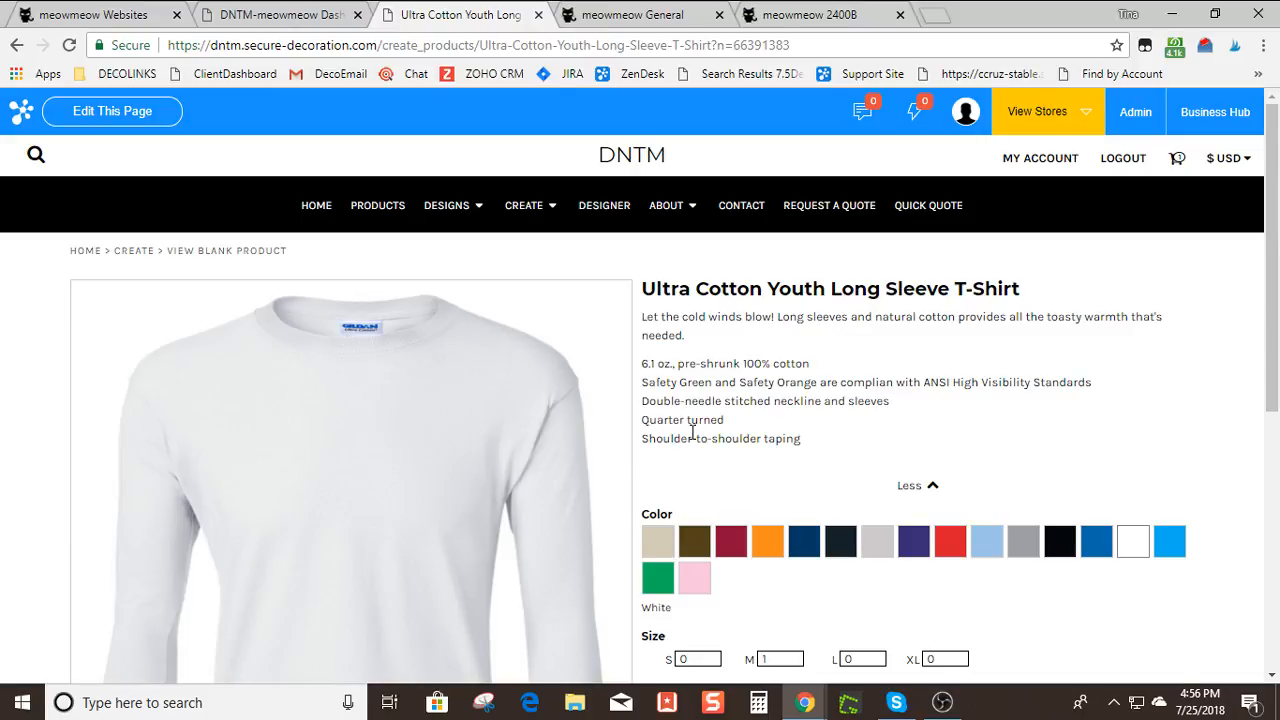
scroll(692, 435, down, 1)
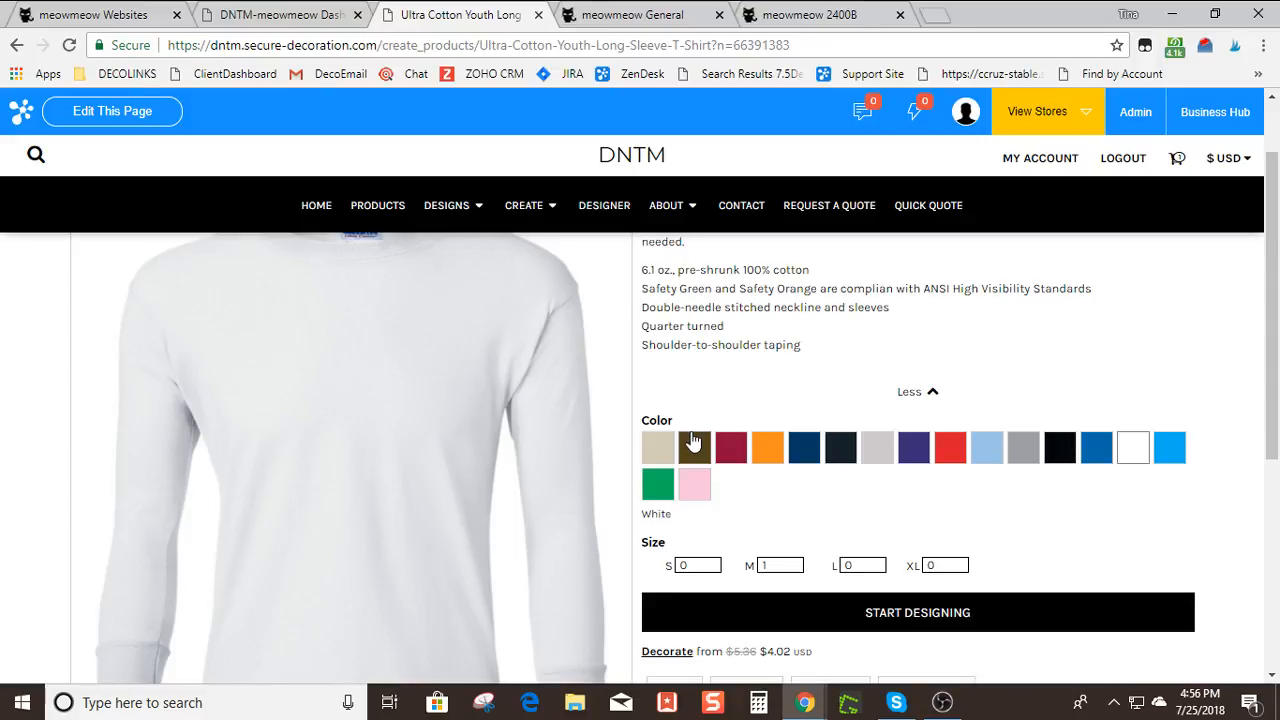
scroll(692, 440, down, 1)
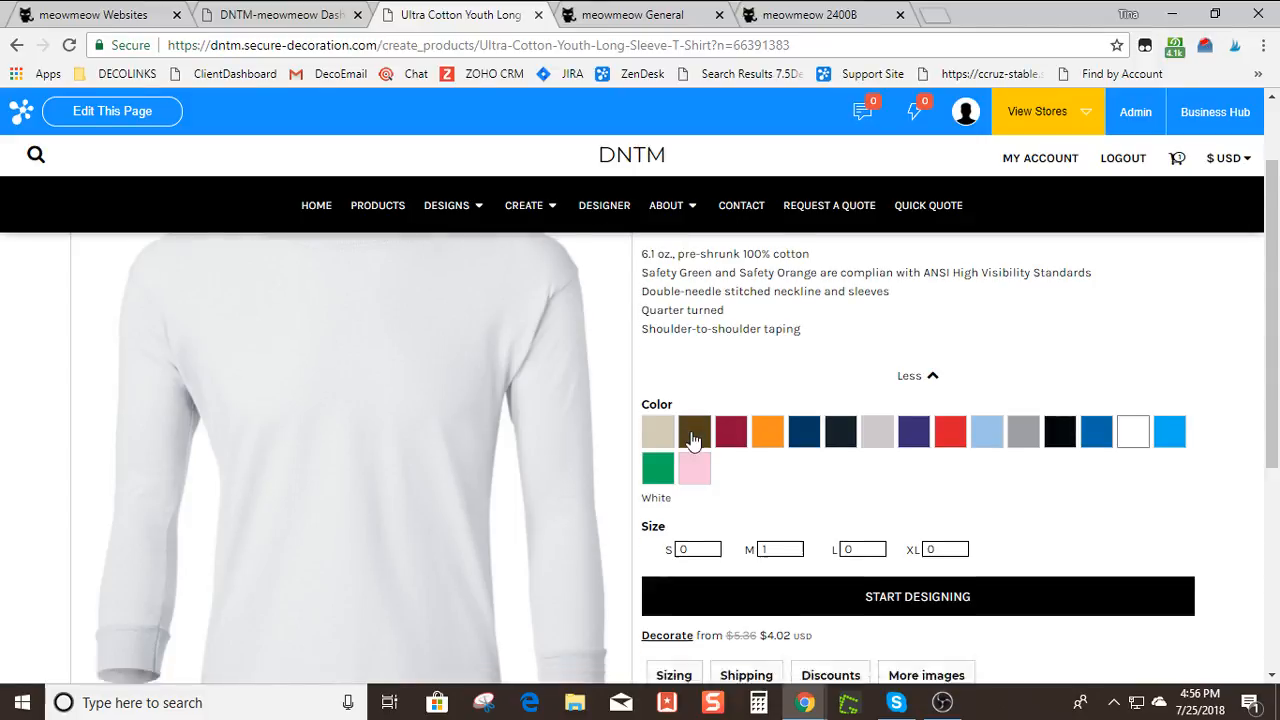
scroll(692, 440, down, 1)
scroll(692, 440, down, 1)
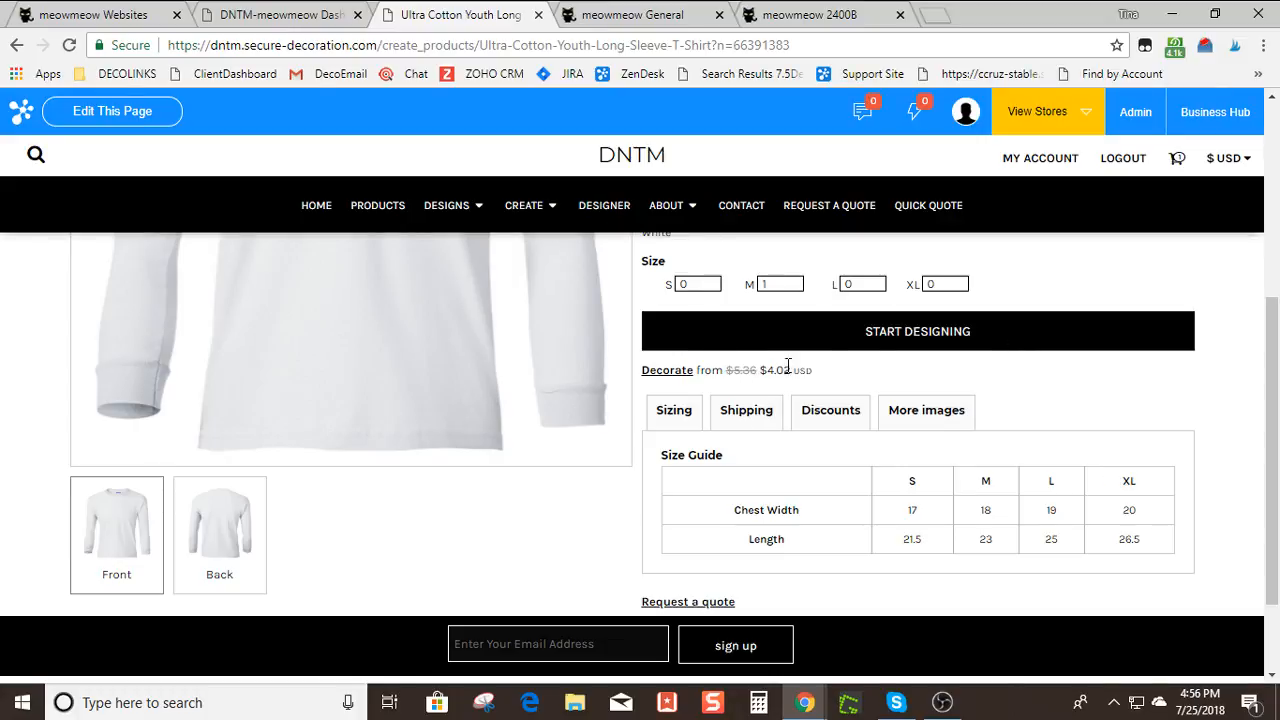
Start designing the shirt, dismiss the Get Started dialog and check the price shown in the designer
click(880, 343)
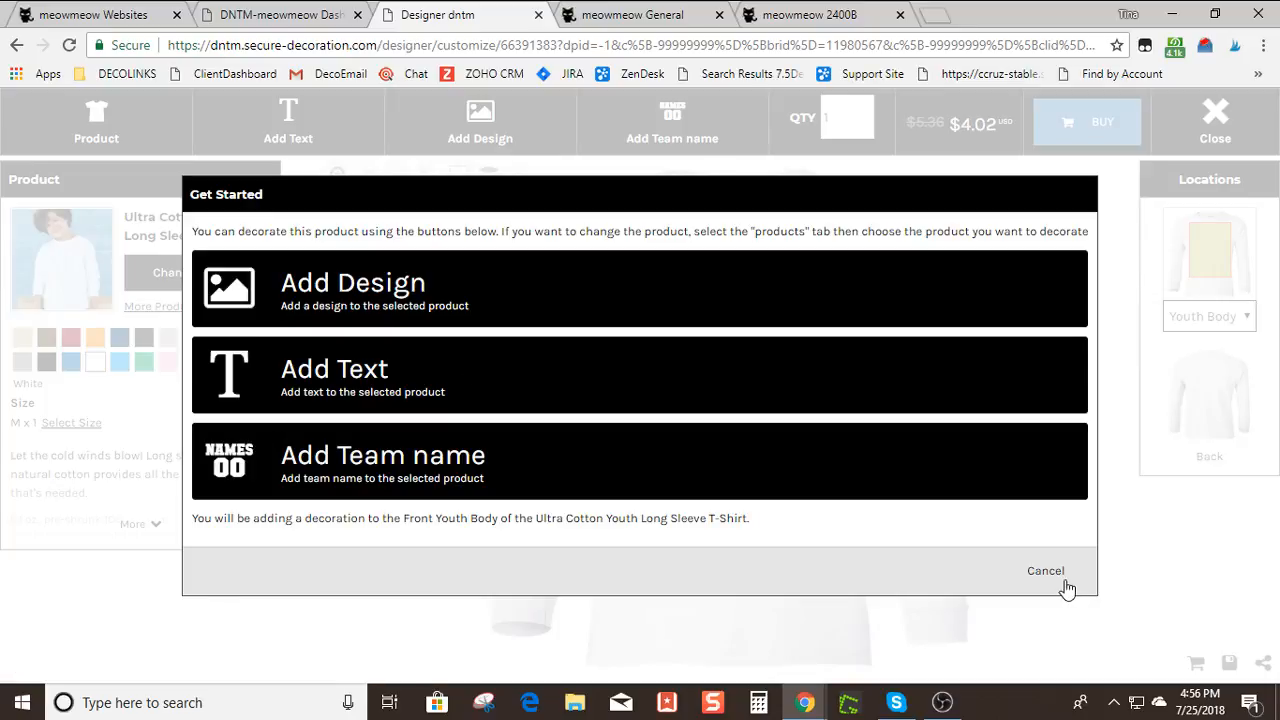
click(1062, 582)
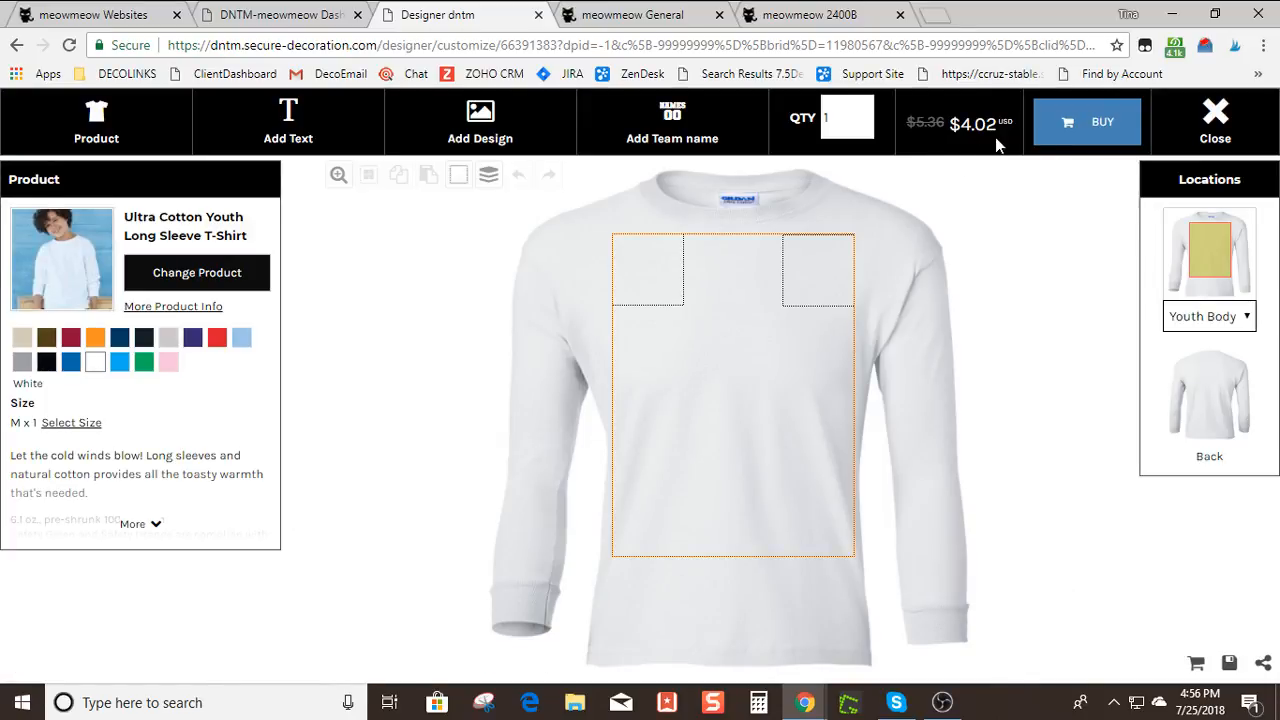
click(284, 24)
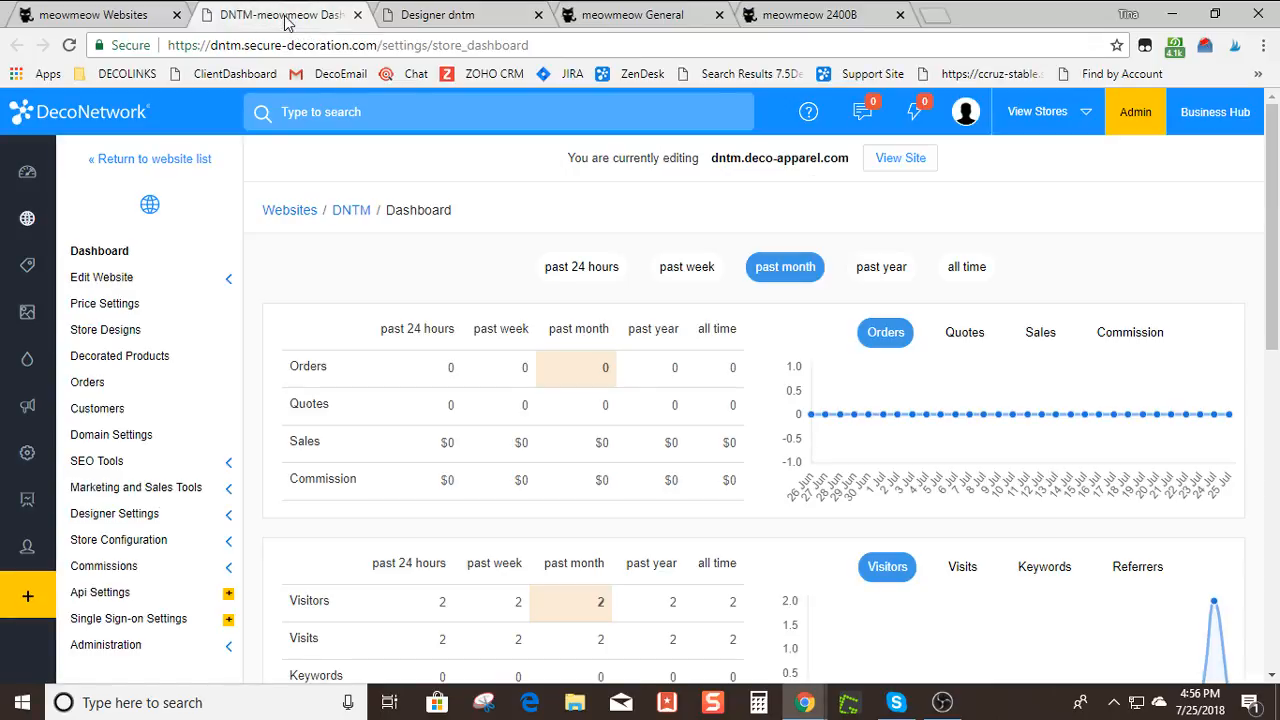
click(425, 16)
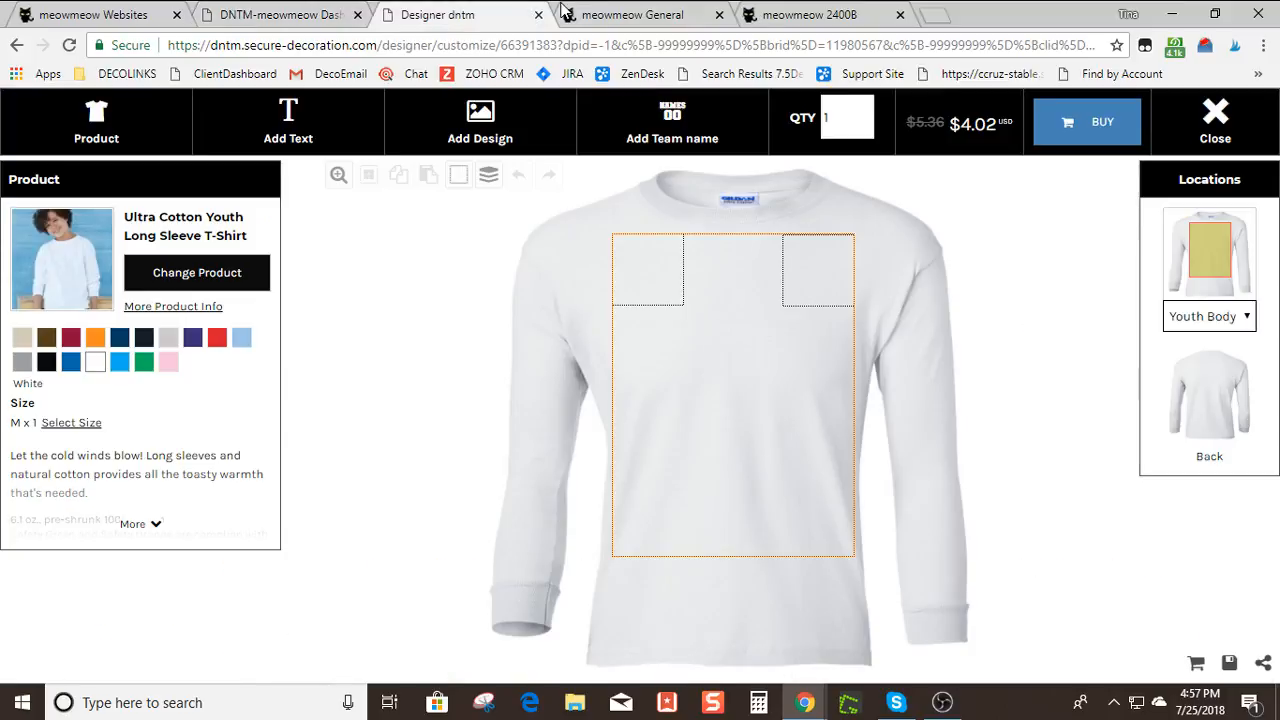
click(575, 14)
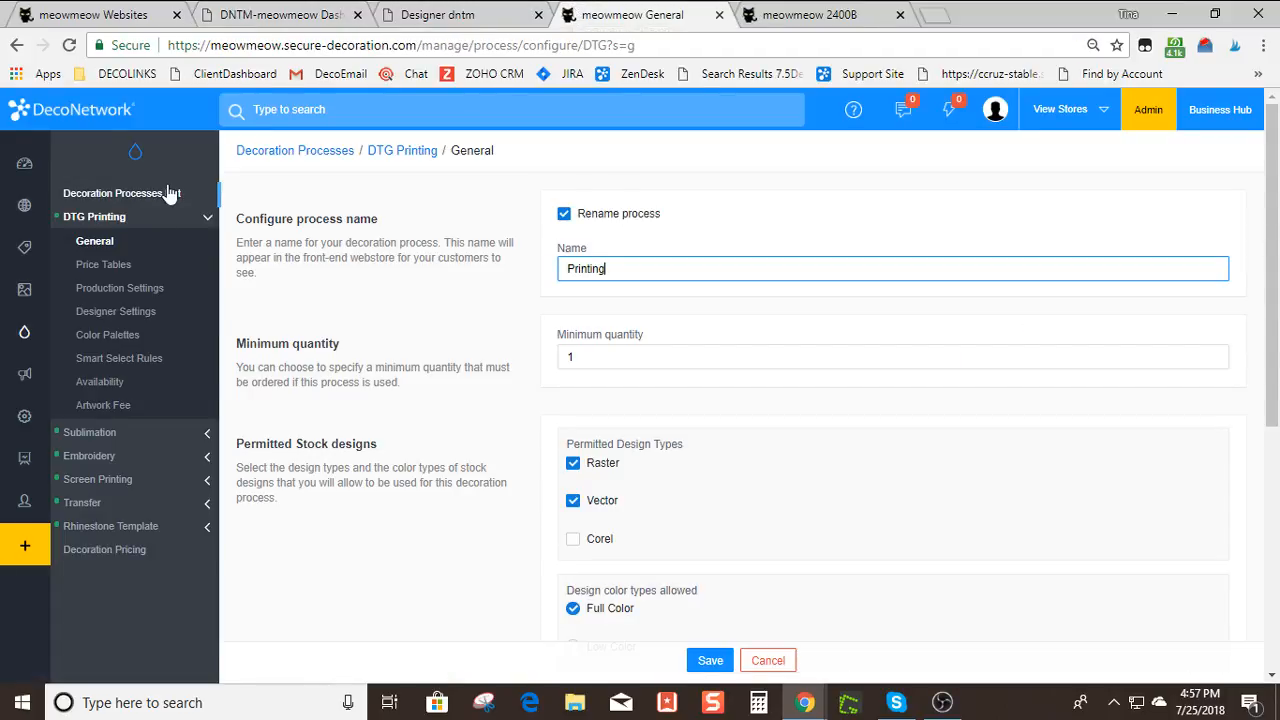
mouse_move(3, 390)
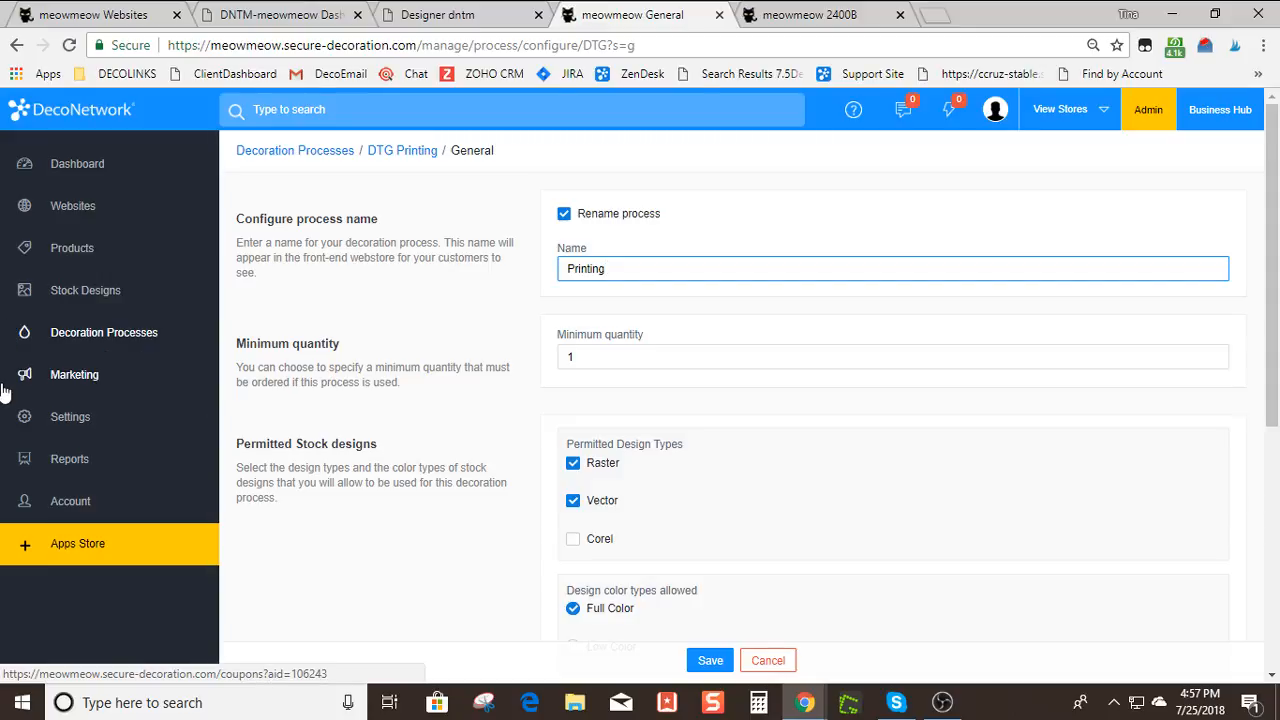
click(72, 249)
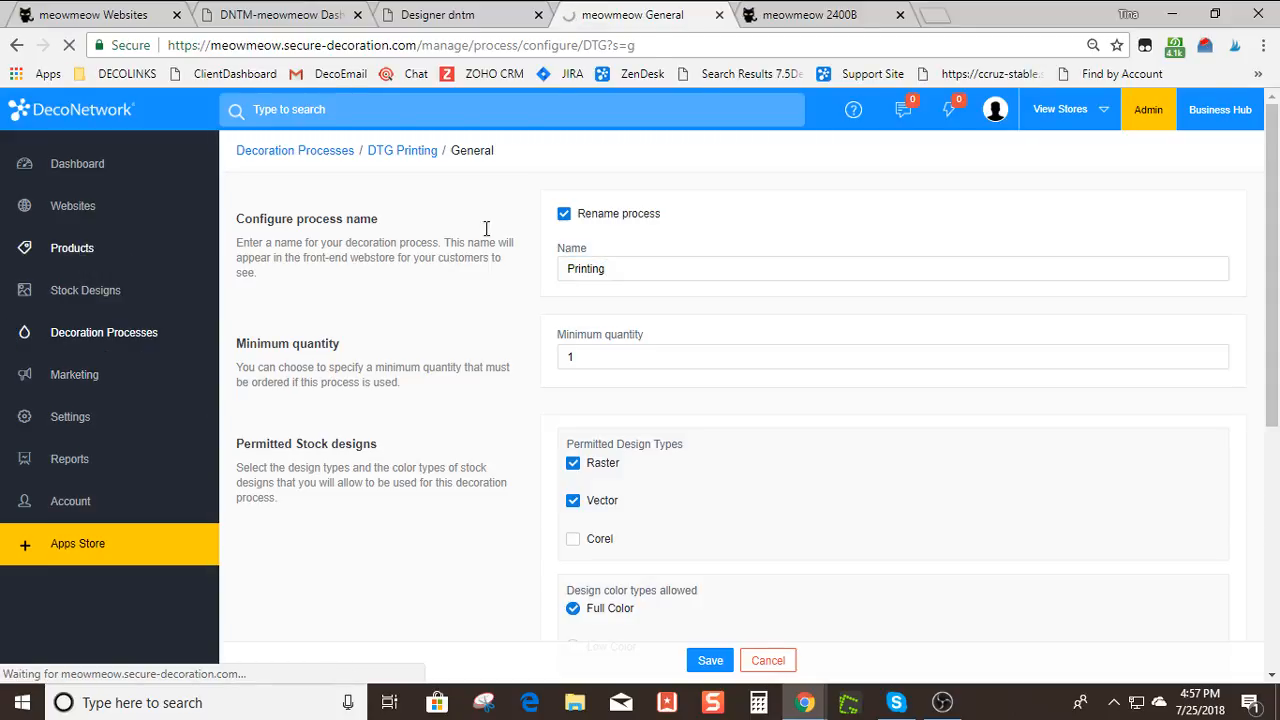
Set the discount table of the Ultra Cotton Youth Long Sleeve T-Shirt to No discounts and save while continuing to edit
click(800, 14)
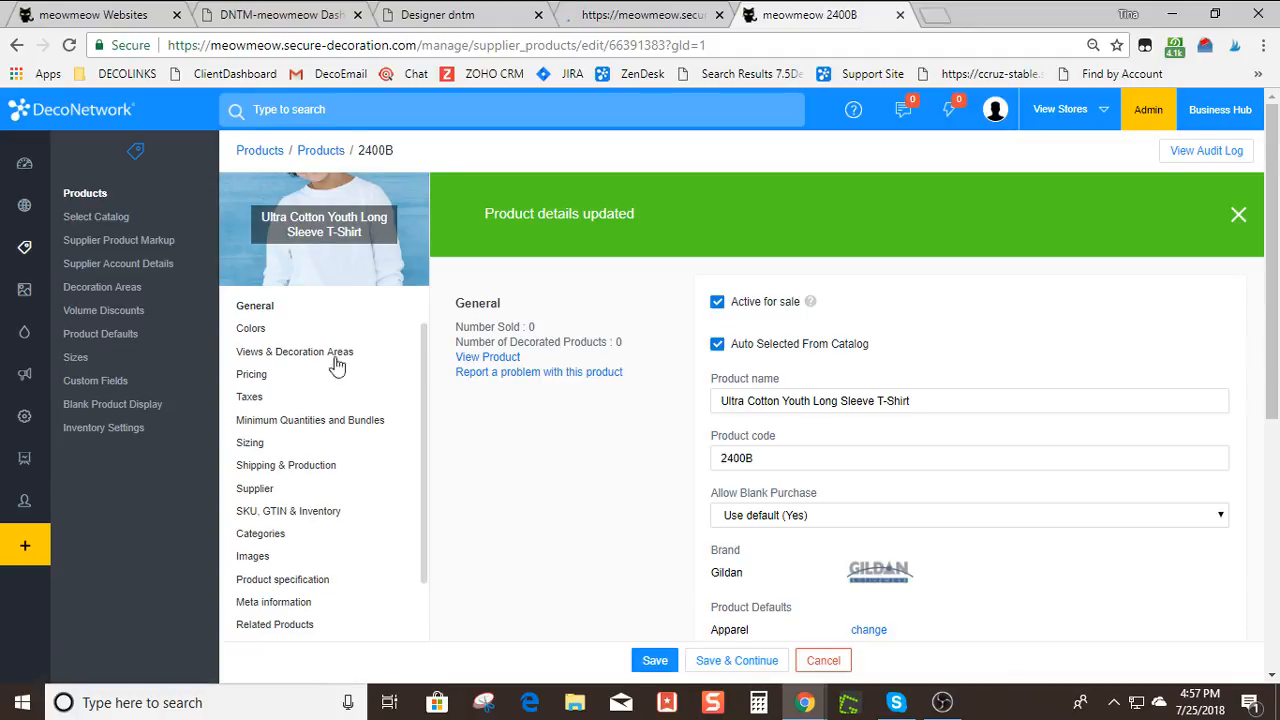
click(253, 377)
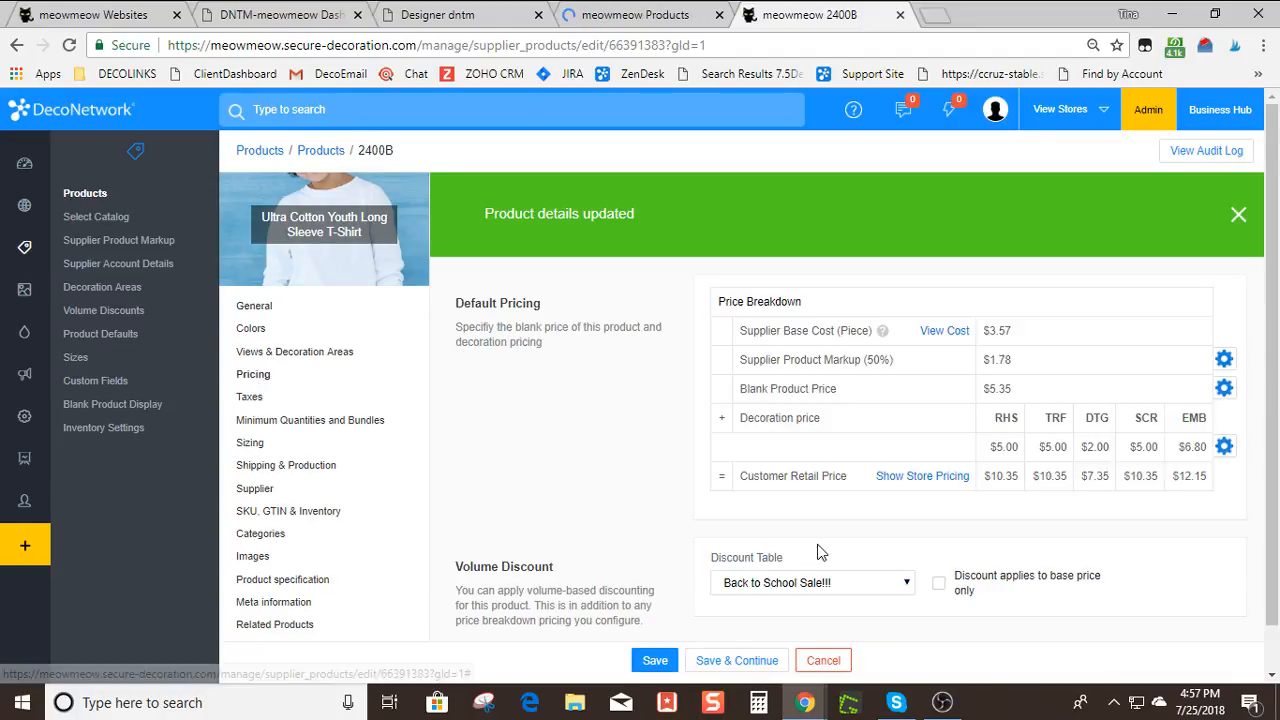
click(838, 598)
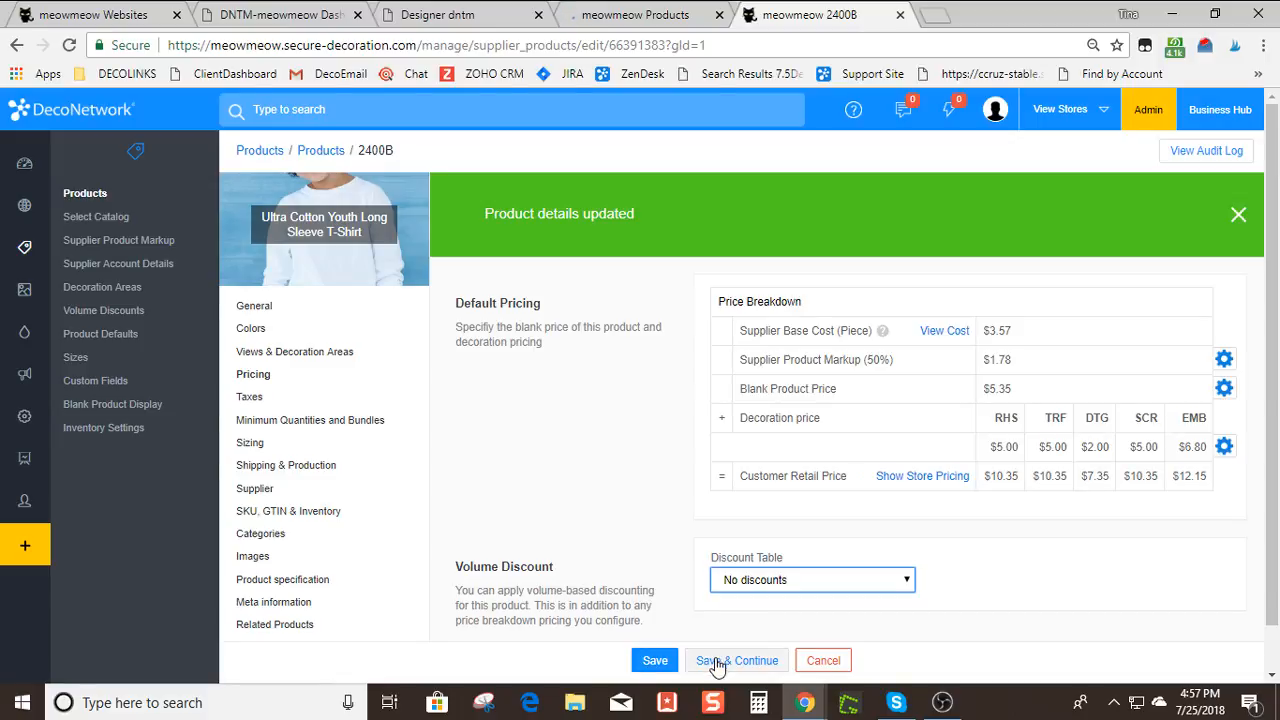
click(716, 661)
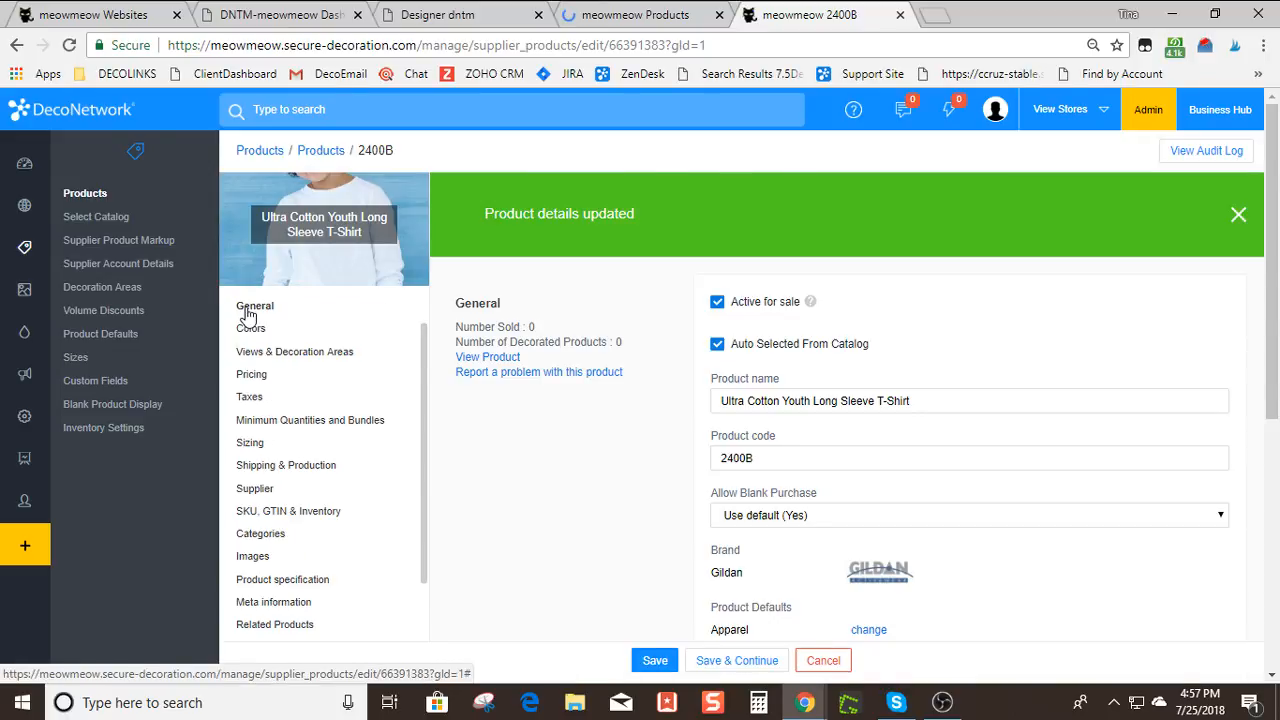
Open the product default setting of the Ultra Cotton Youth Long Sleeve T-Shirt and examine the available defaults
scroll(248, 315, down, 2)
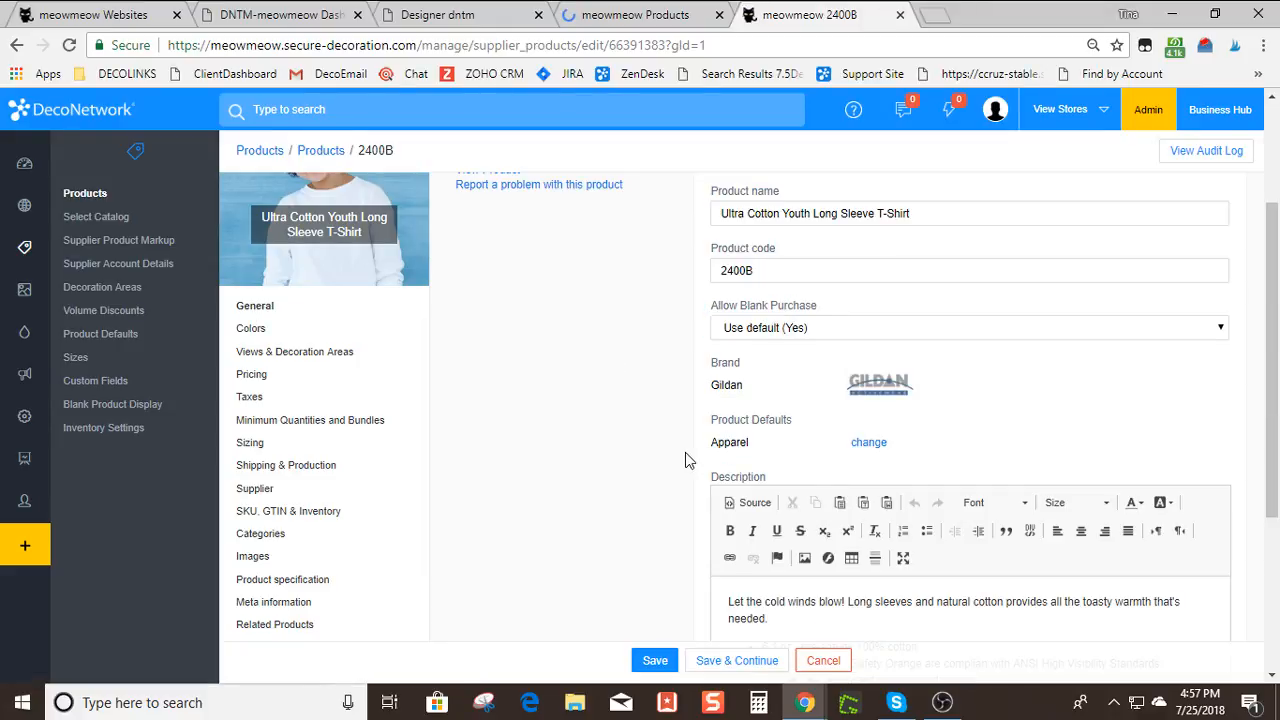
click(866, 444)
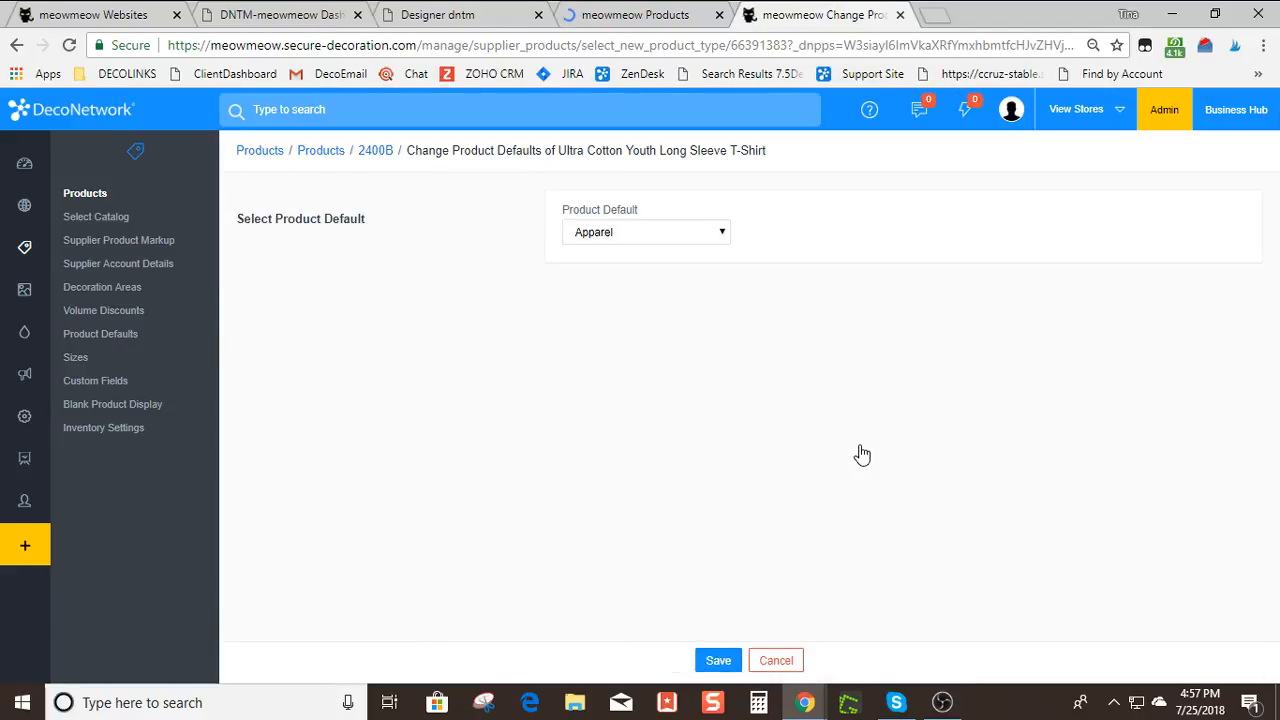
click(696, 236)
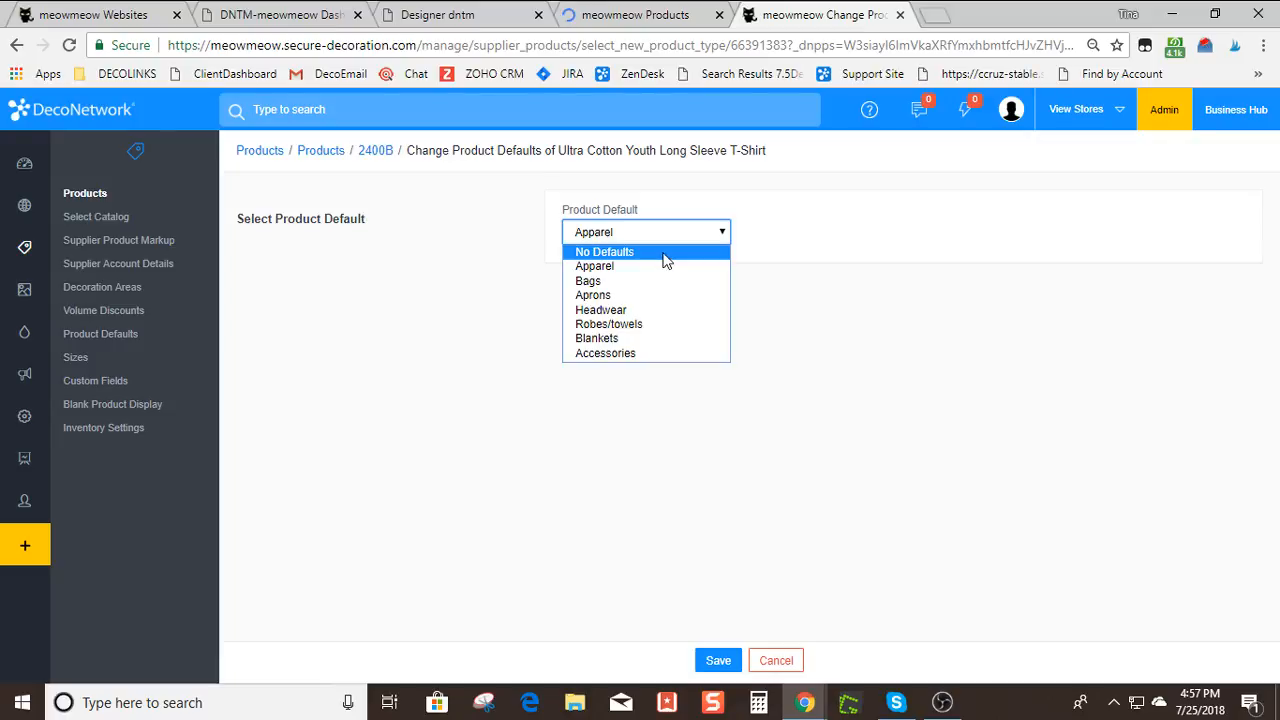
click(451, 243)
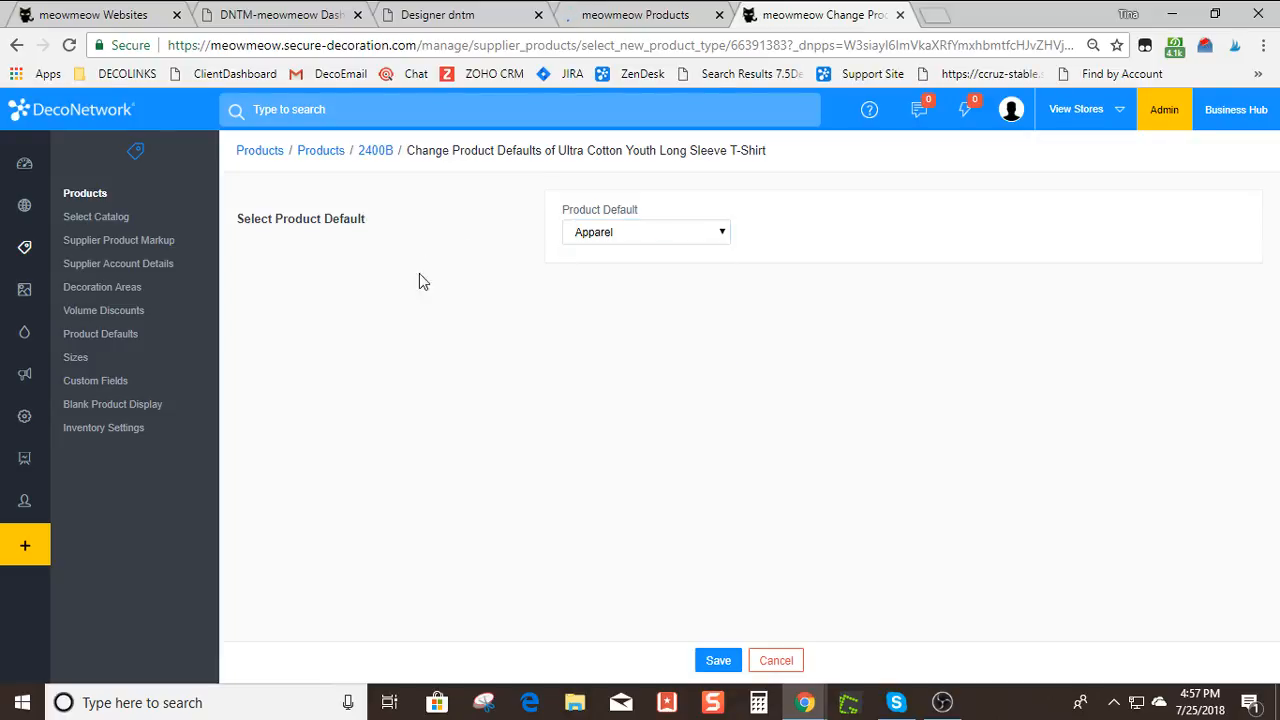
Start a new product default named KIDS and assign it to the Apparel > Kids category
click(88, 340)
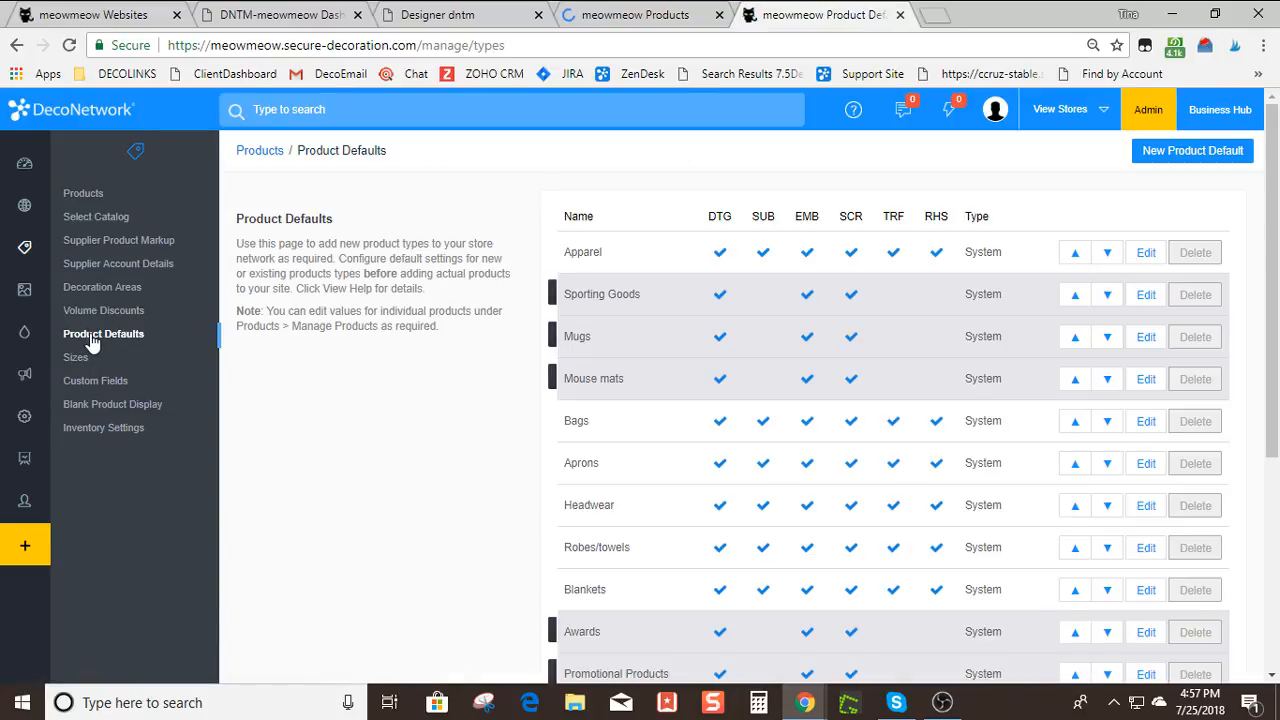
click(1195, 151)
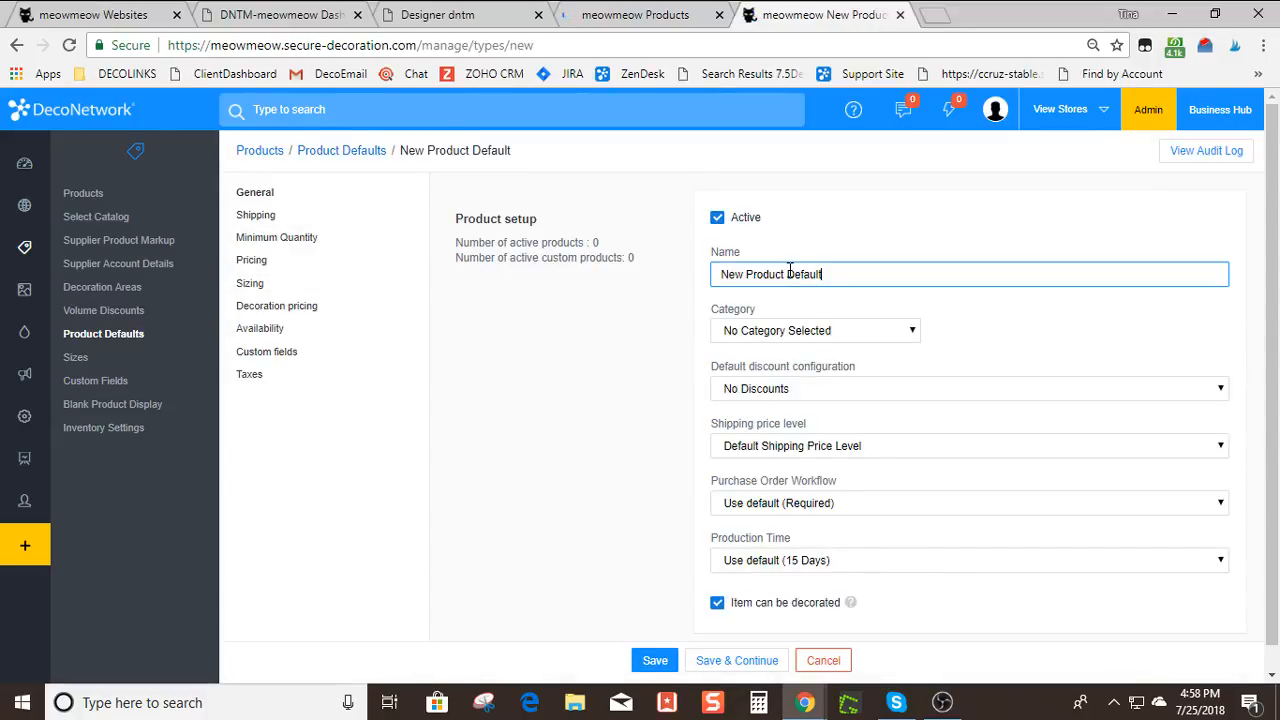
text(KIDS)
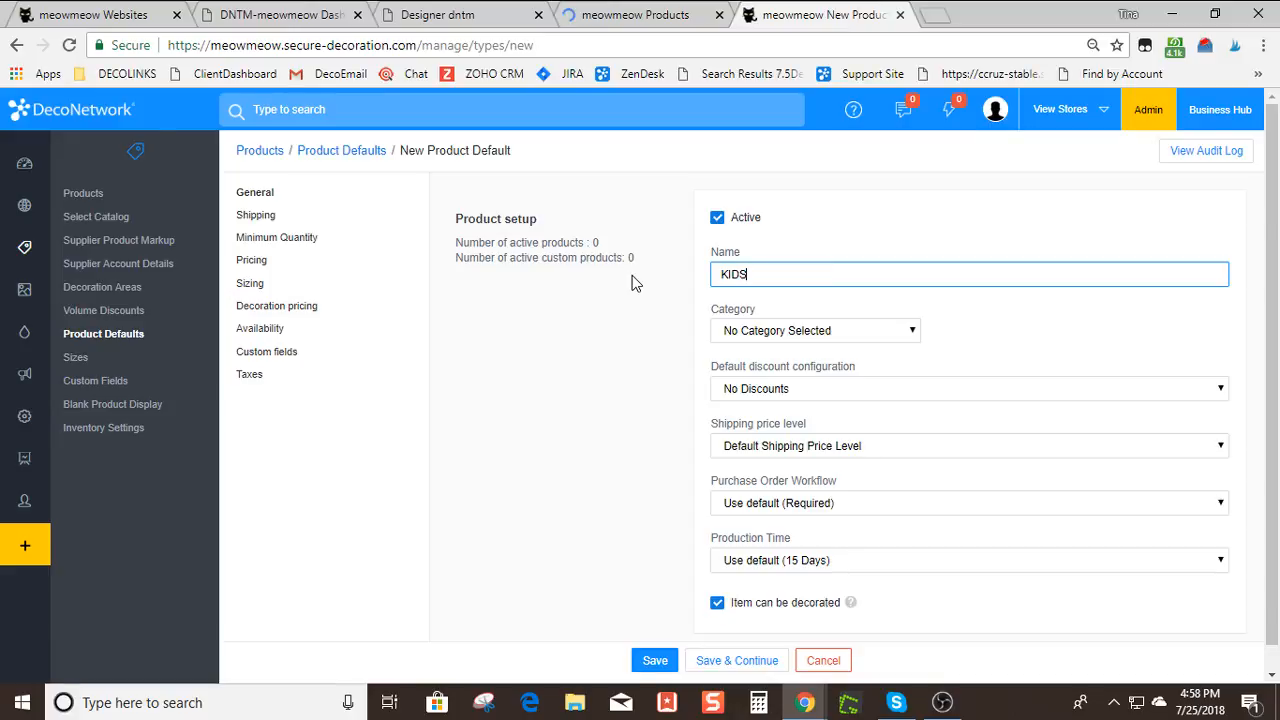
click(600, 310)
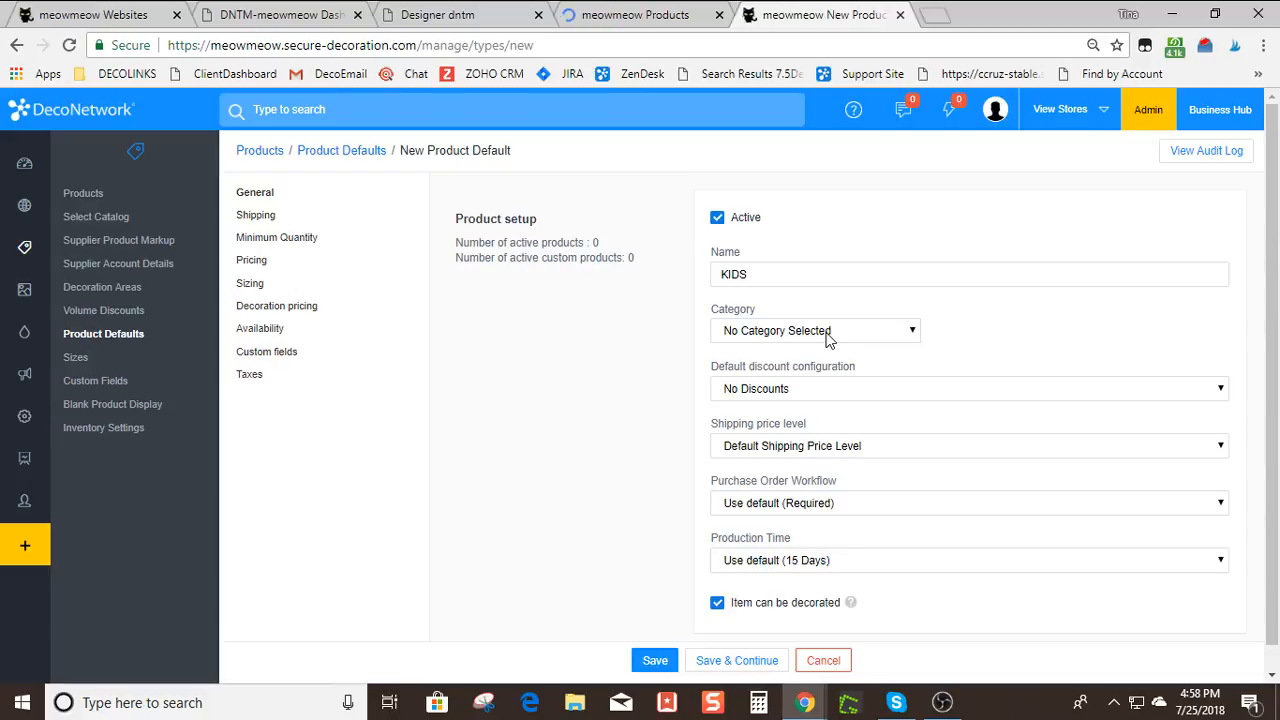
click(915, 334)
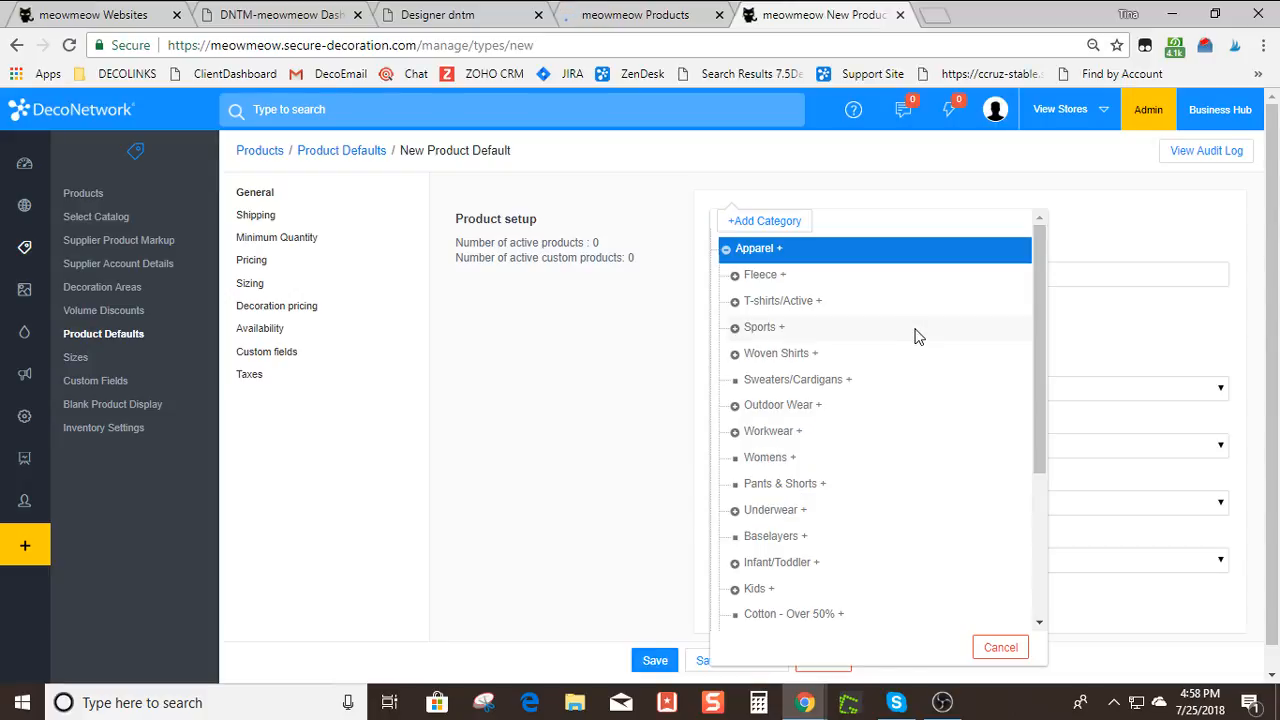
click(756, 590)
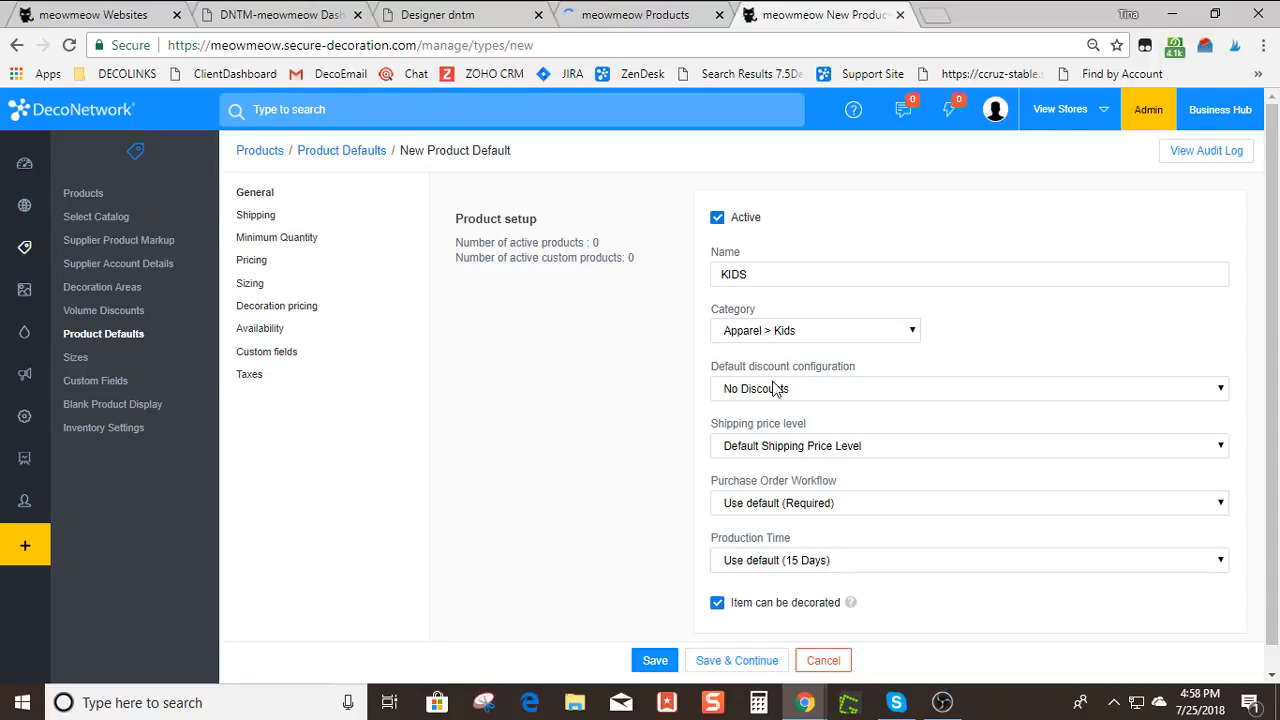
Set the default discount configuration of the KIDS product default to Back to School Sale!!!
drag(709, 367, 858, 378)
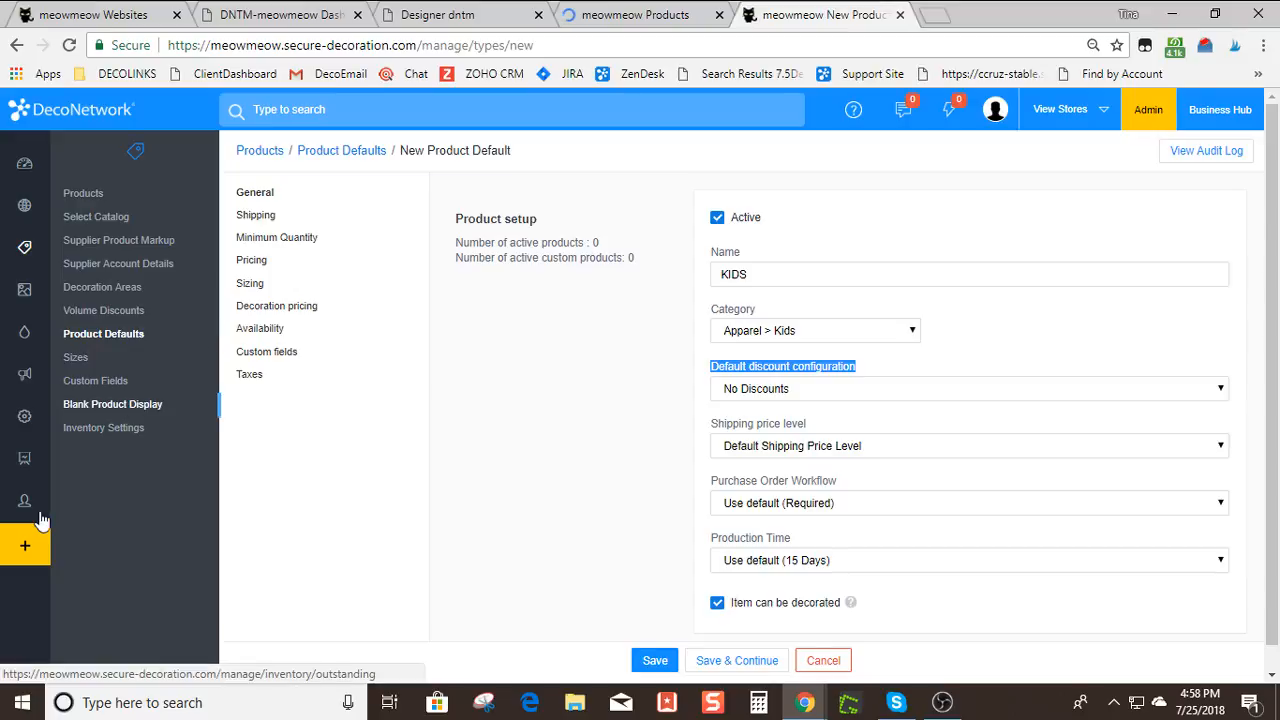
mouse_move(25, 565)
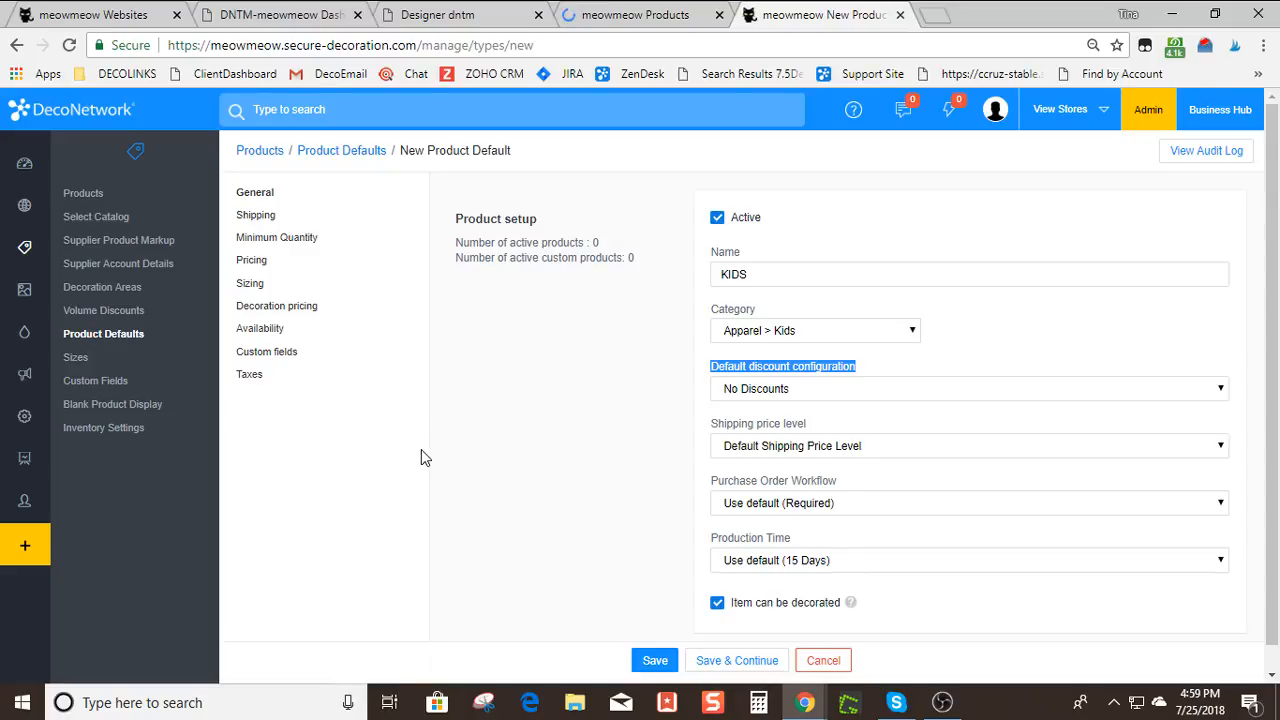
click(770, 393)
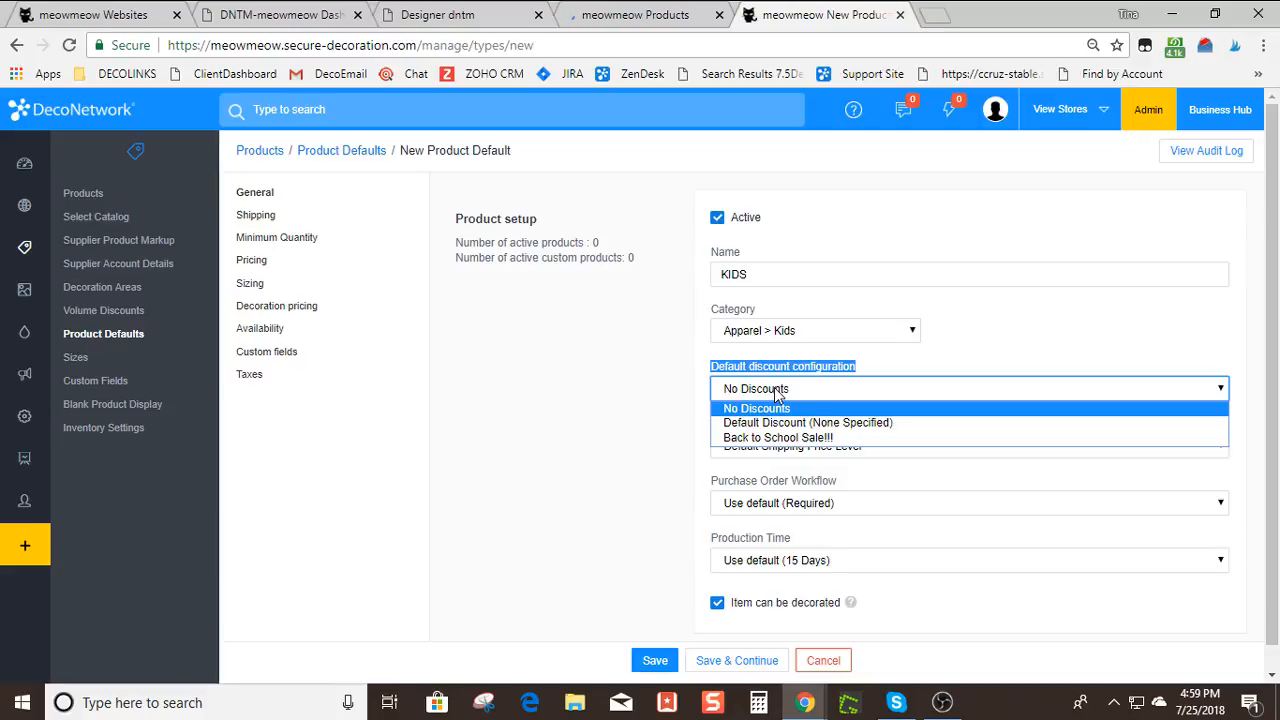
click(750, 437)
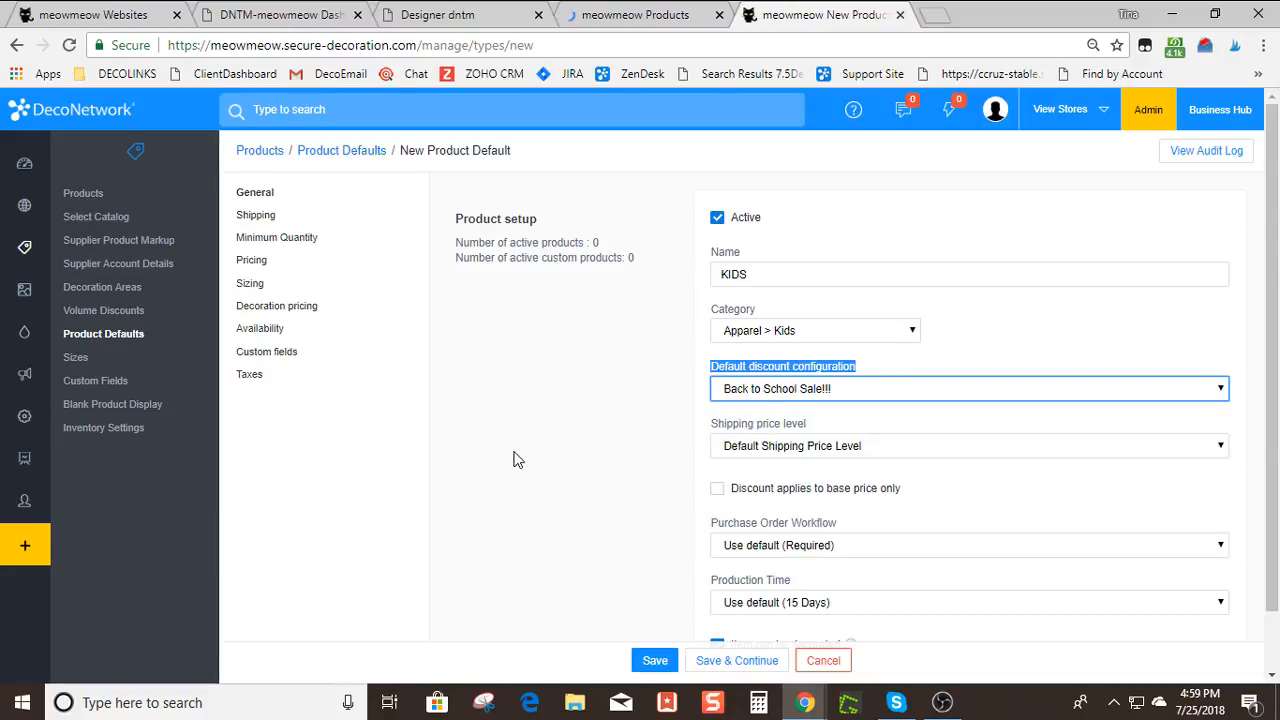
click(578, 416)
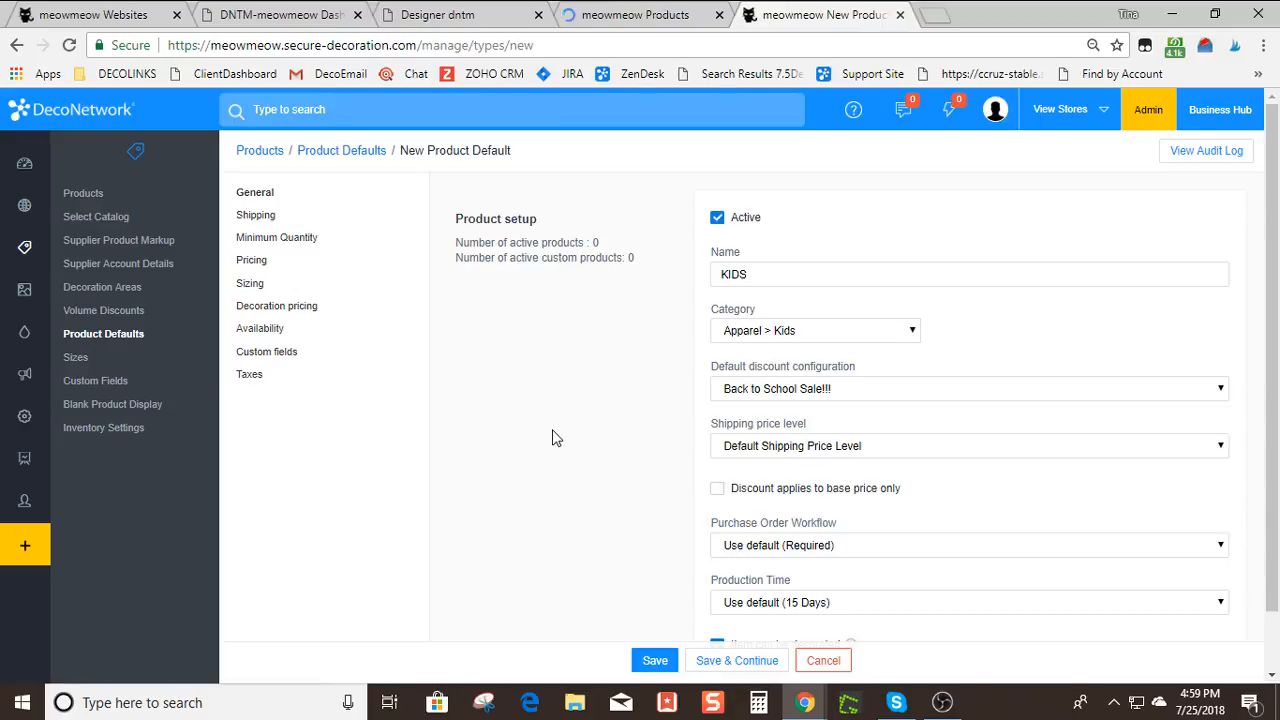
Check the shipping price level options, keep Default Shipping Price Level, and save the KIDS product default while continuing to edit
click(864, 450)
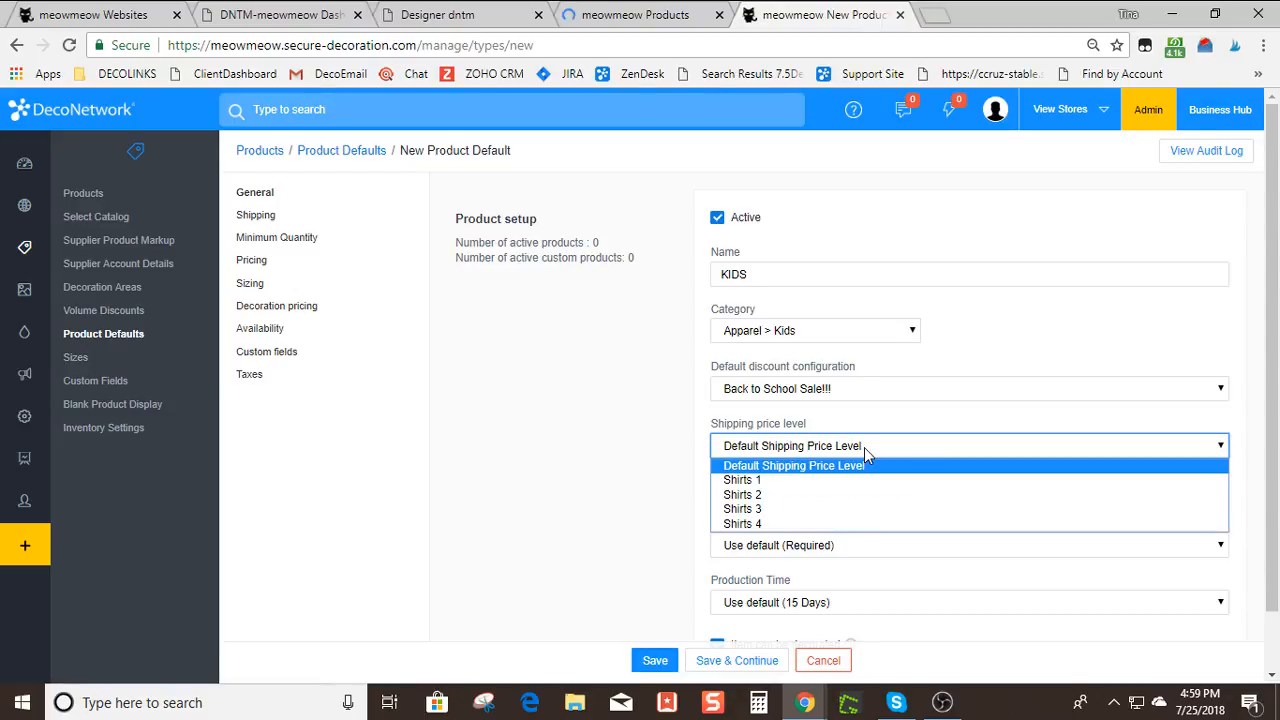
click(864, 447)
click(618, 461)
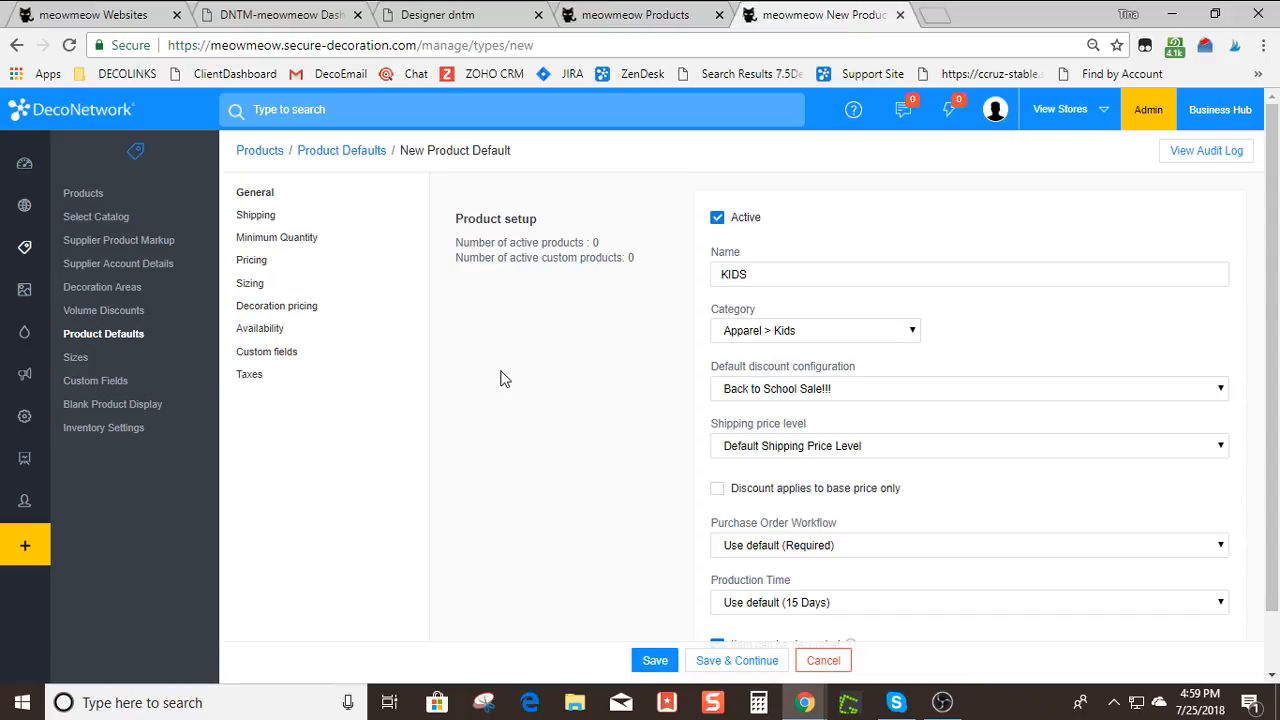
click(728, 662)
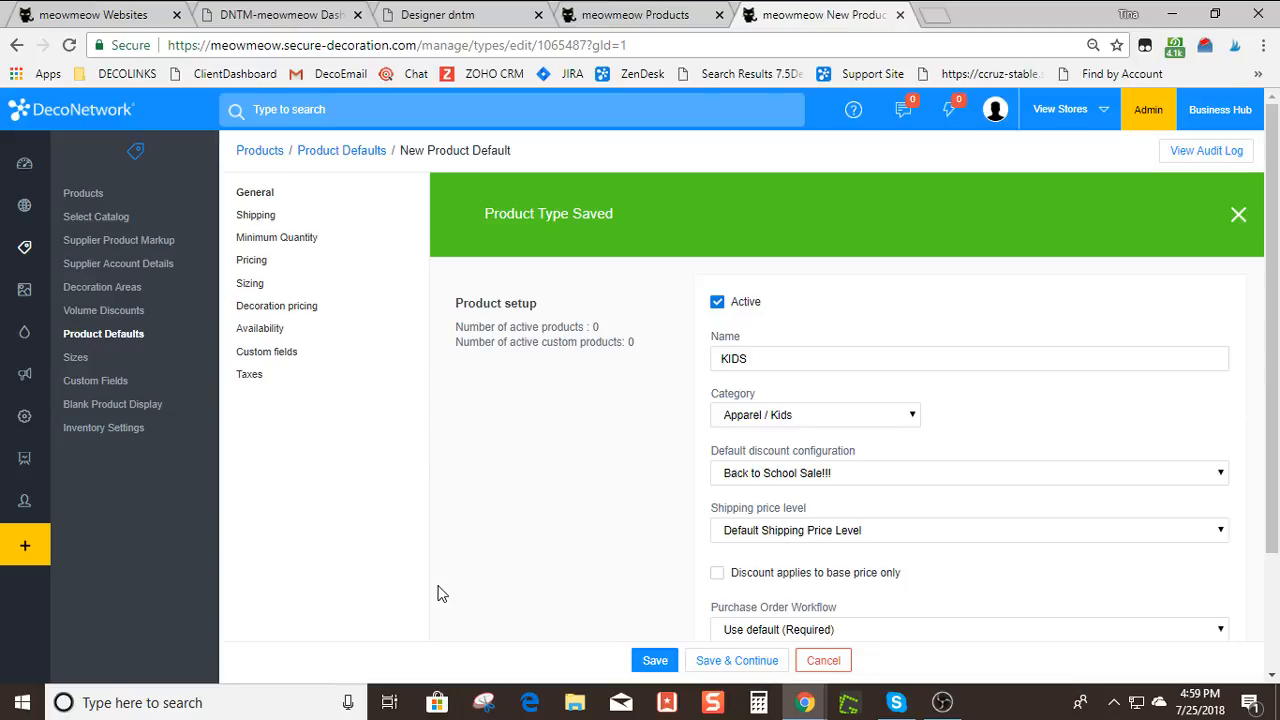
Reopen the KIDS product default from the Product Defaults list and review its shipping and minimum quantity settings
click(143, 337)
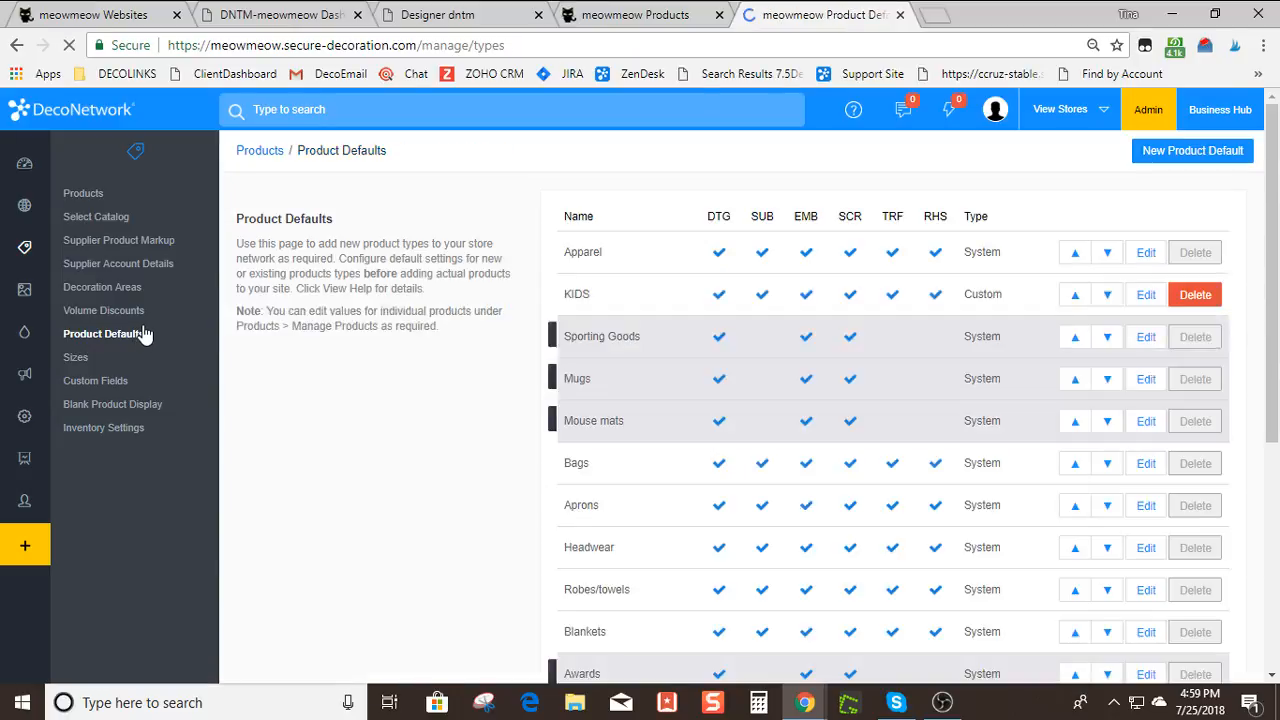
click(1146, 294)
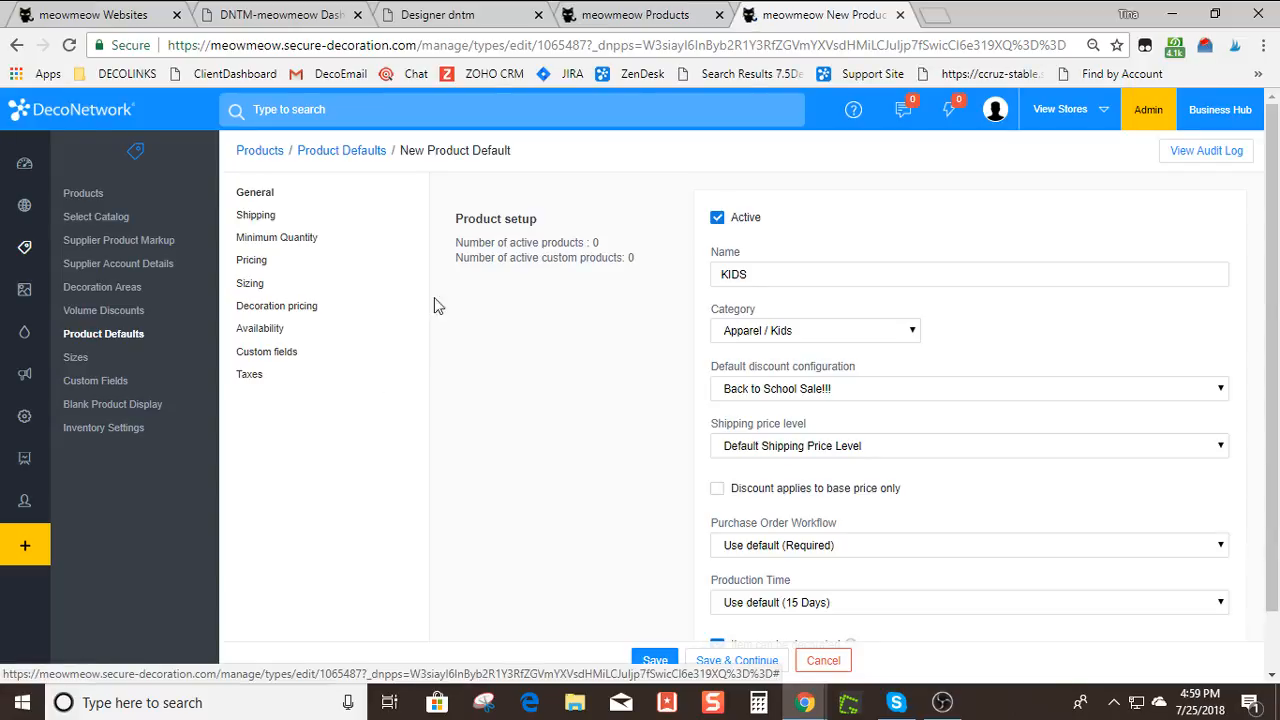
click(268, 218)
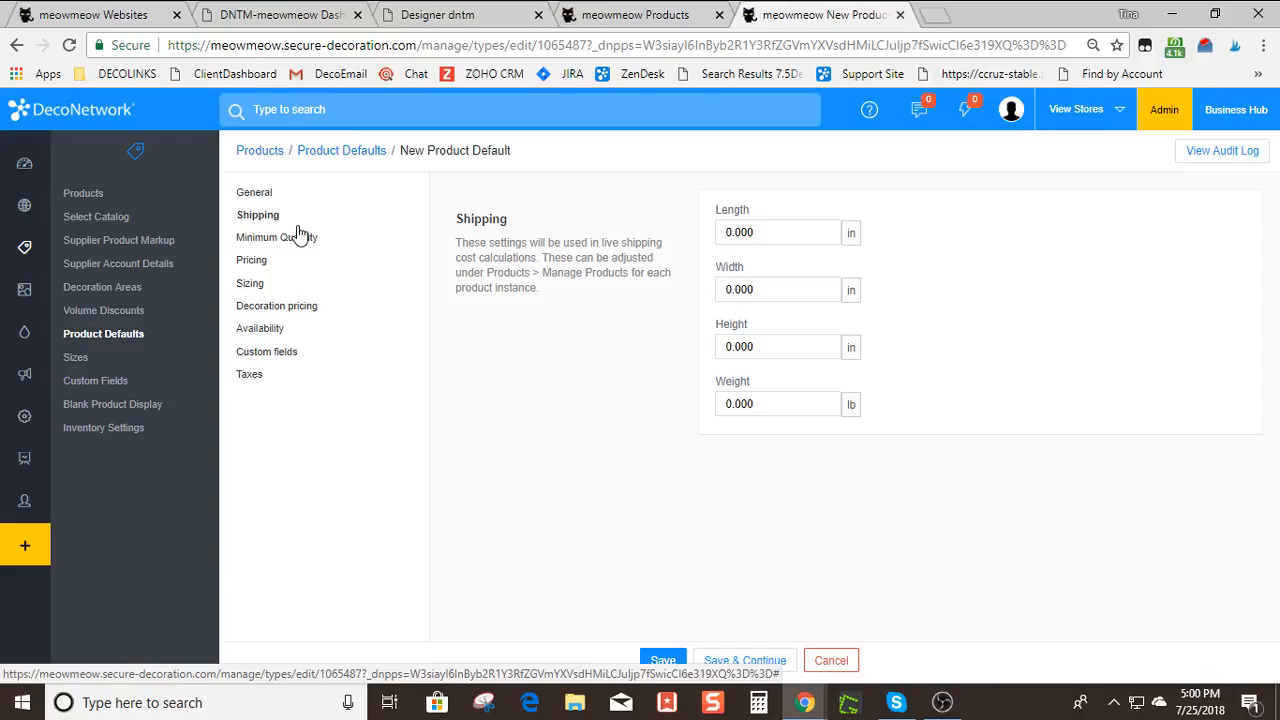
click(302, 241)
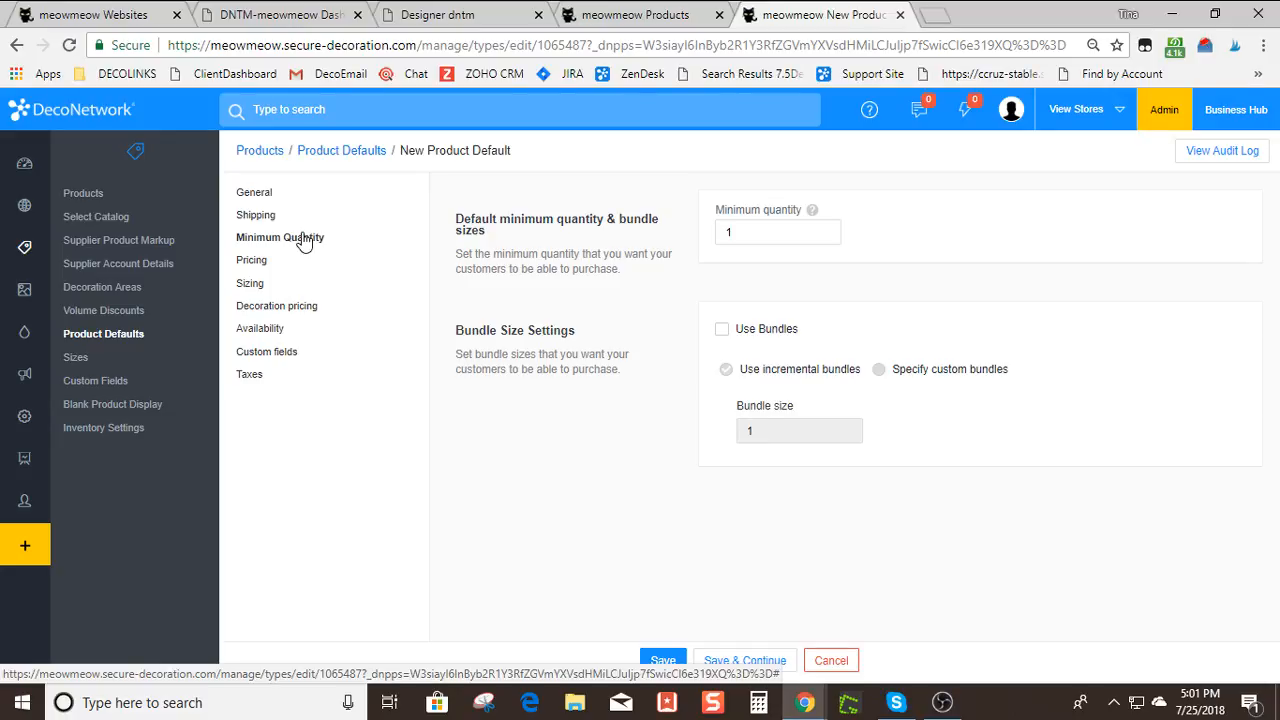
Switch the KIDS catalog markup pricing to a custom tiered markup and add tiers starting at $5.00, $10.00 and $15.00
click(247, 264)
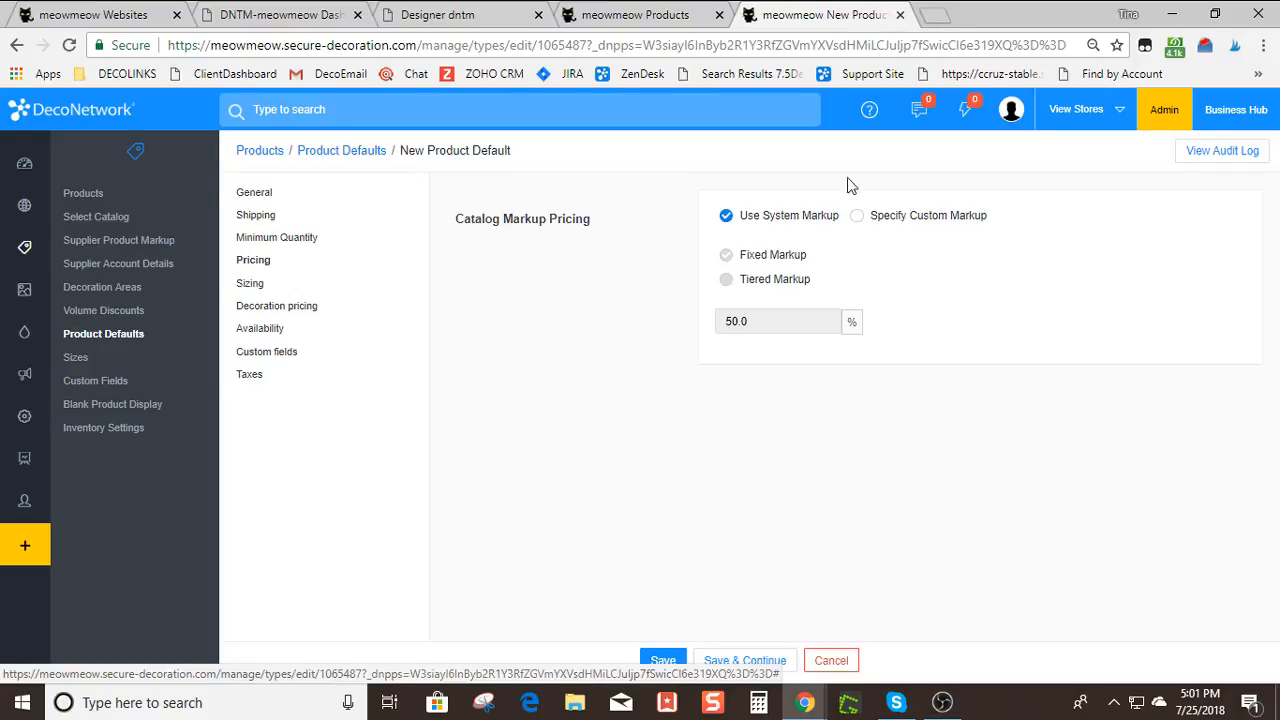
click(858, 218)
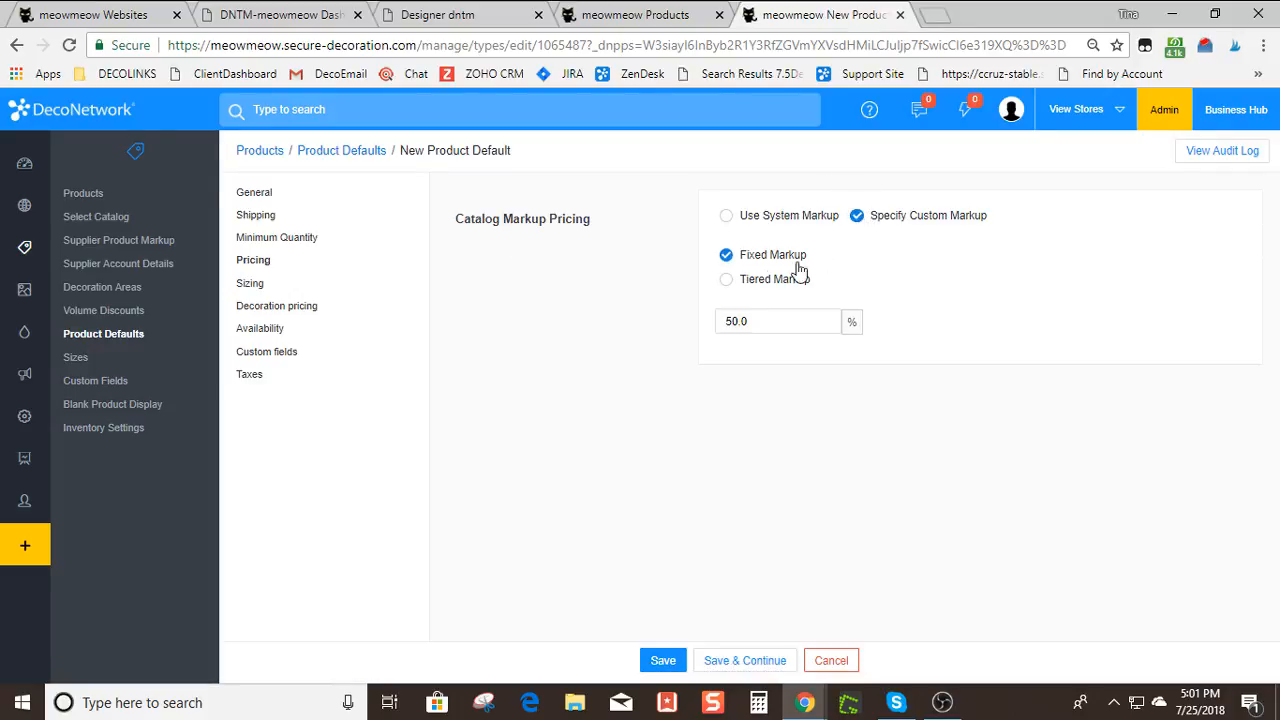
click(727, 281)
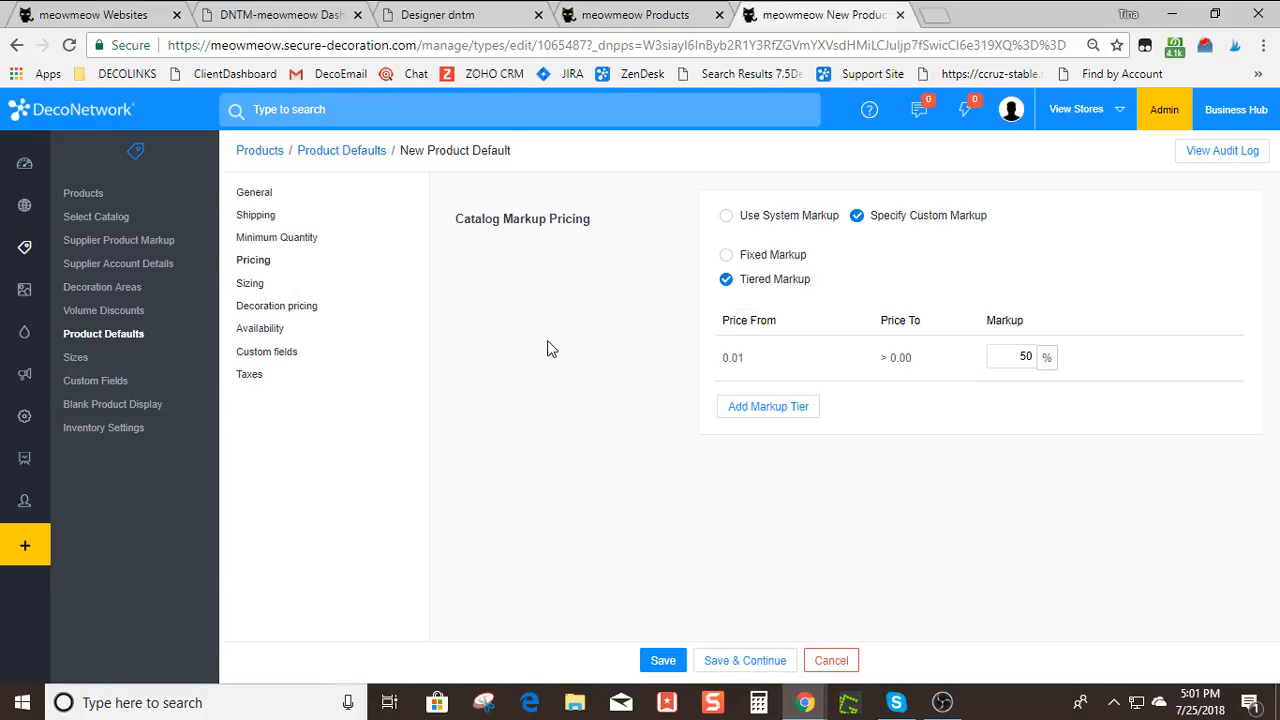
click(730, 406)
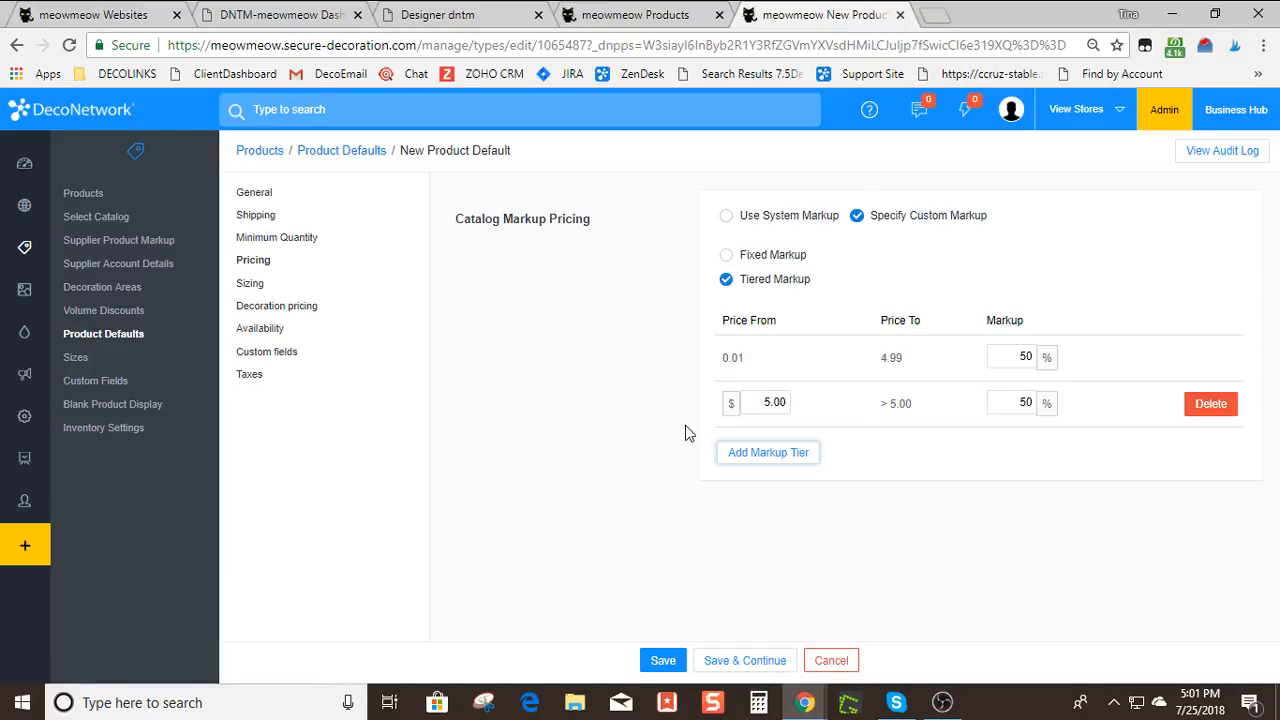
click(752, 454)
click(740, 505)
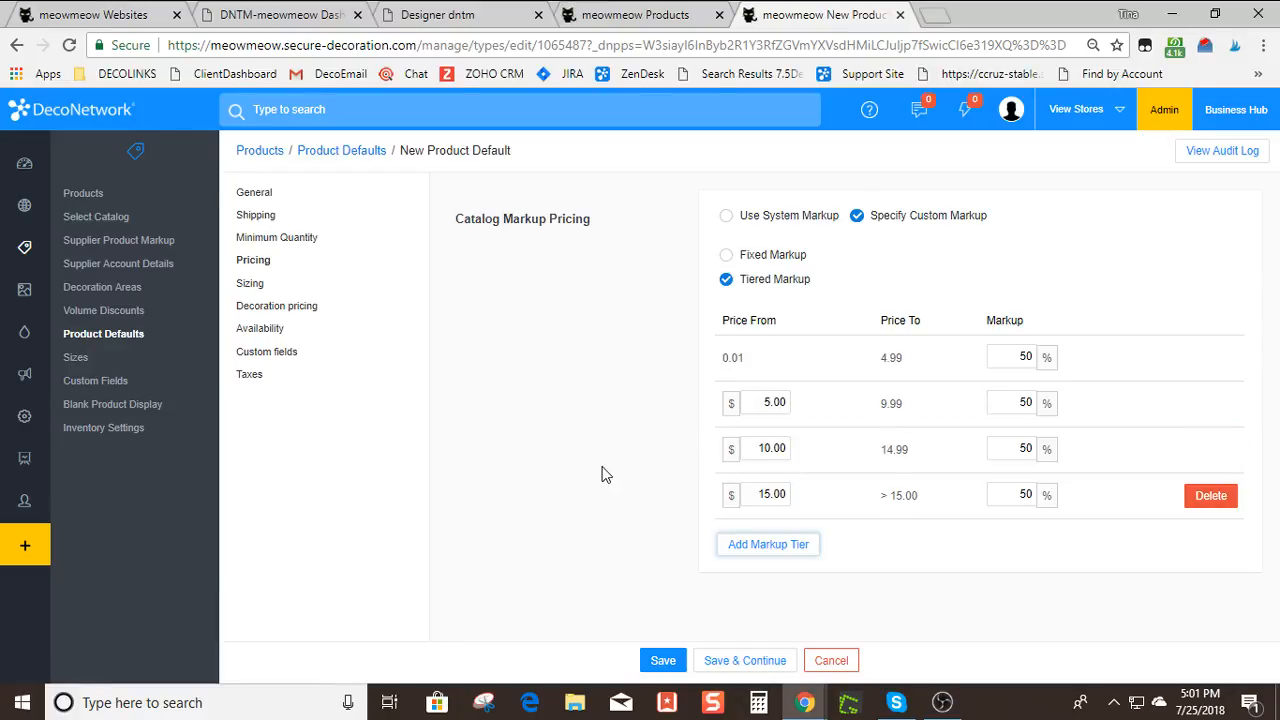
Review the list of sizes in the KIDS product default's sizing settings
click(251, 286)
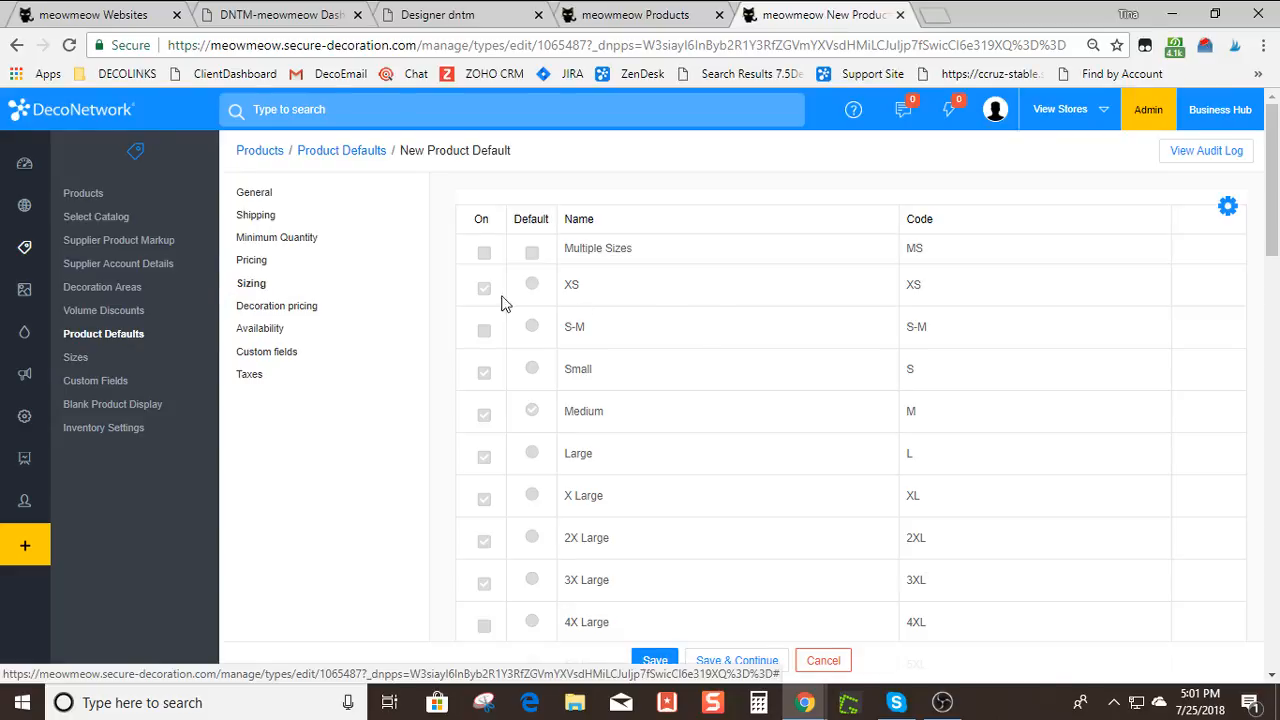
scroll(686, 337, down, 5)
scroll(687, 340, down, 3)
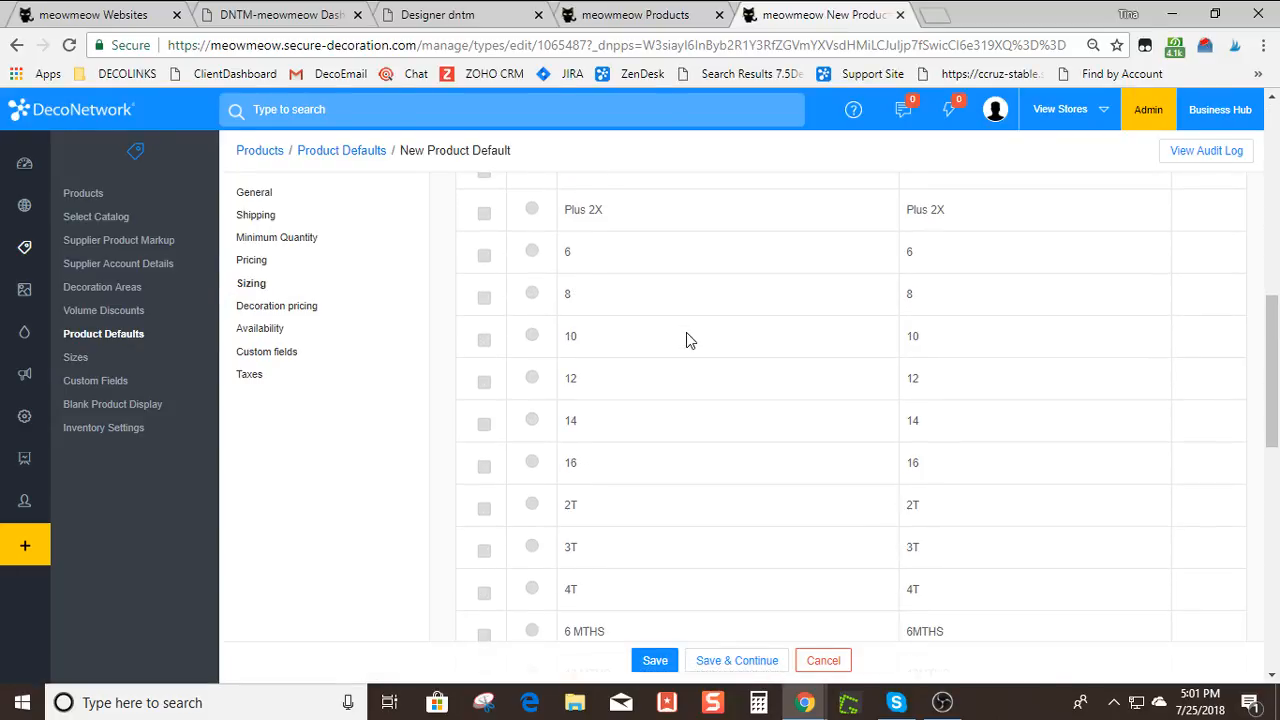
scroll(687, 340, down, 2)
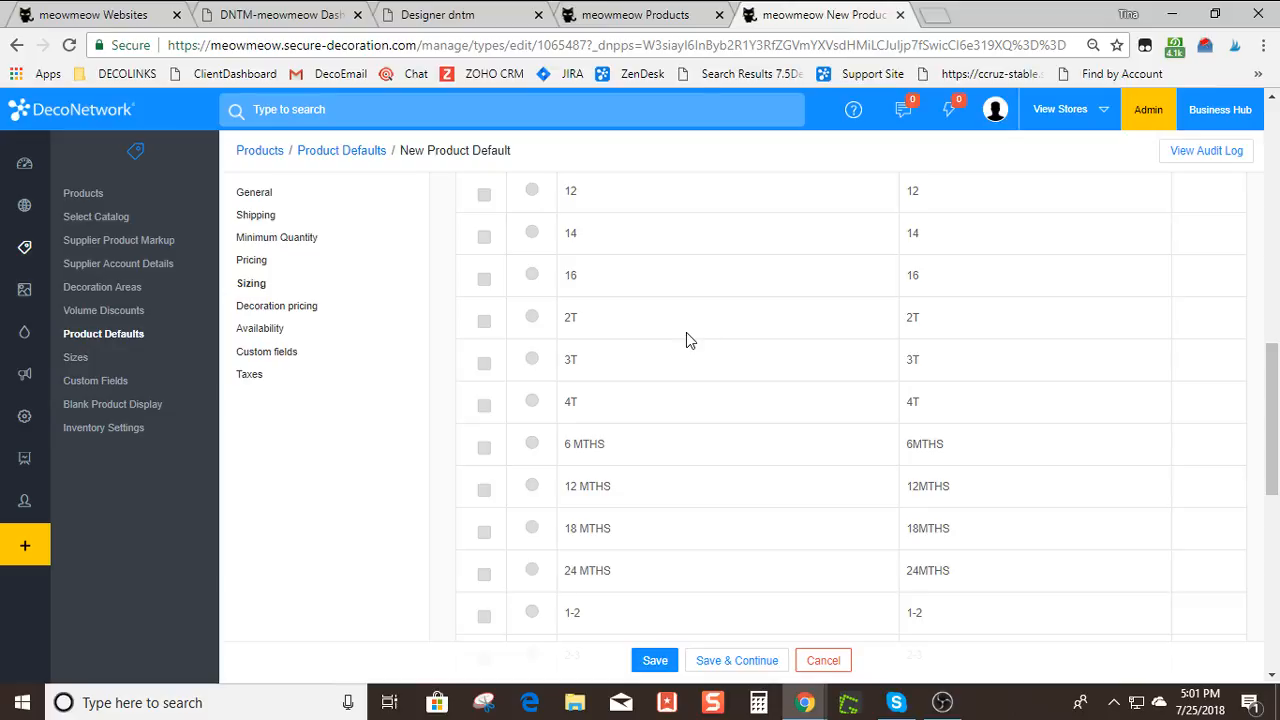
Switch the KIDS product default's decoration pricing from system to custom
click(285, 311)
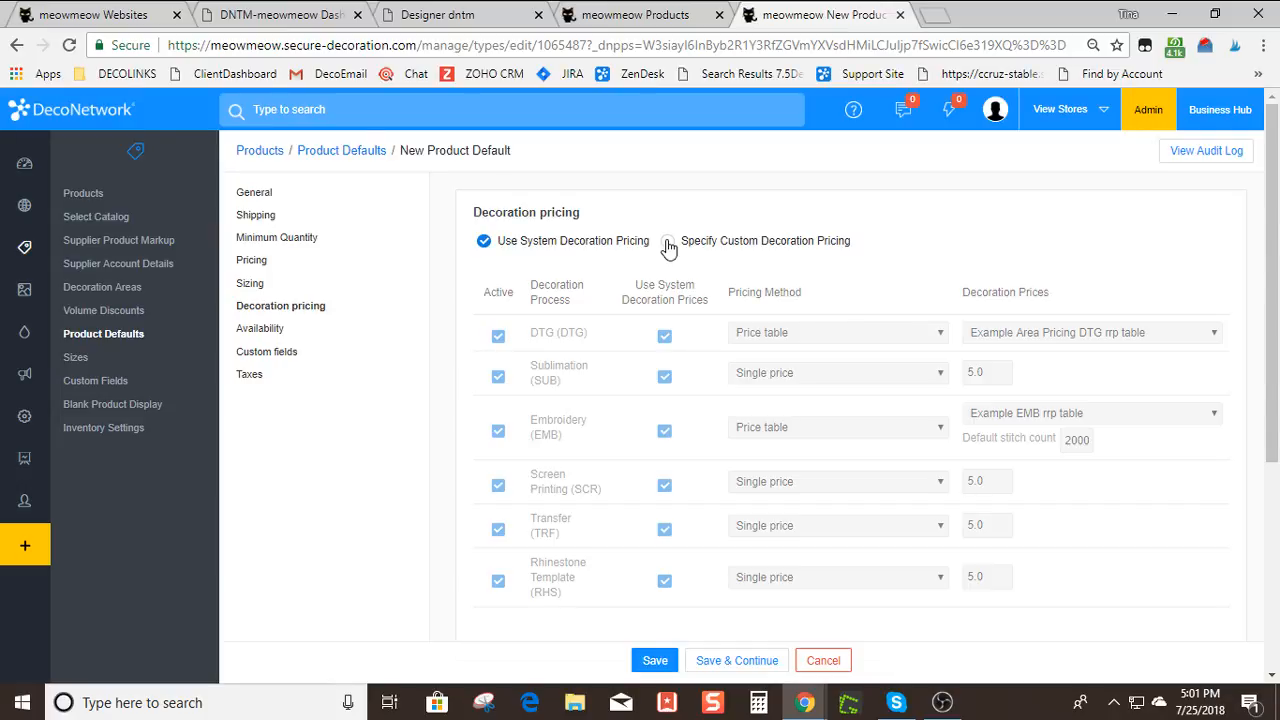
click(668, 244)
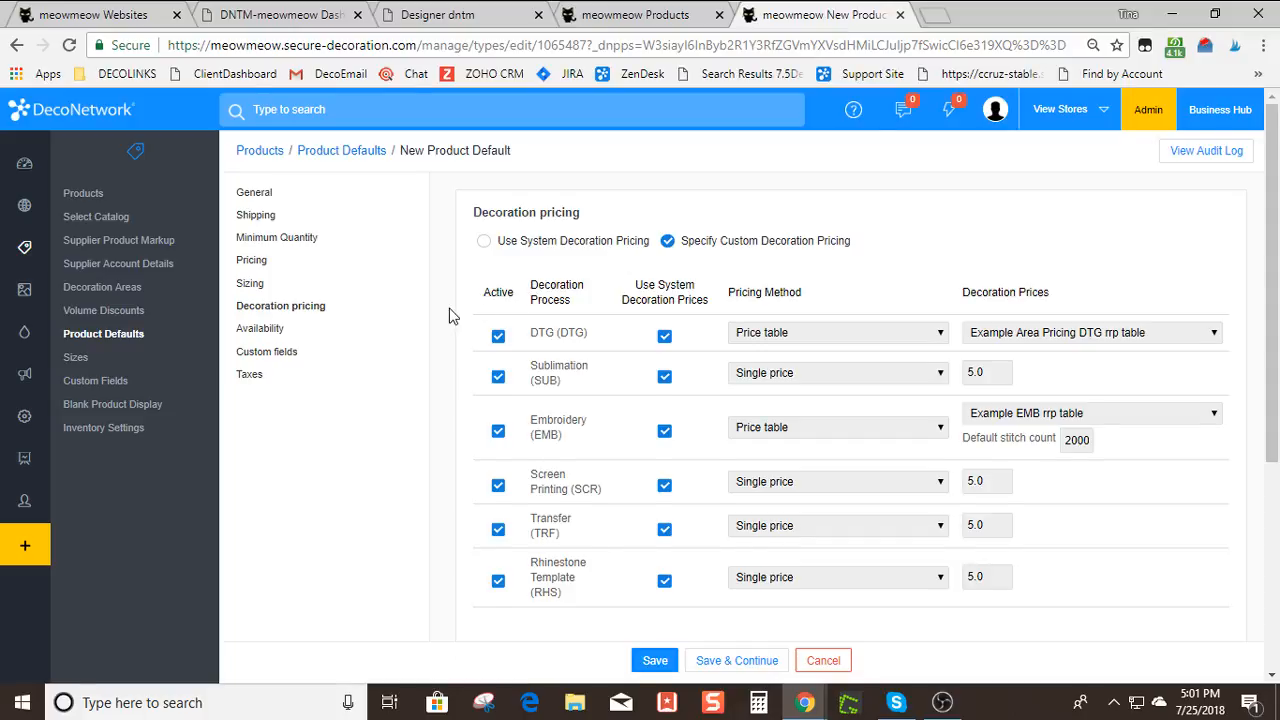
Try deactivating the DTG, Sublimation and Embroidery decoration processes, and reactivate all three
scroll(449, 316, down, 1)
click(498, 242)
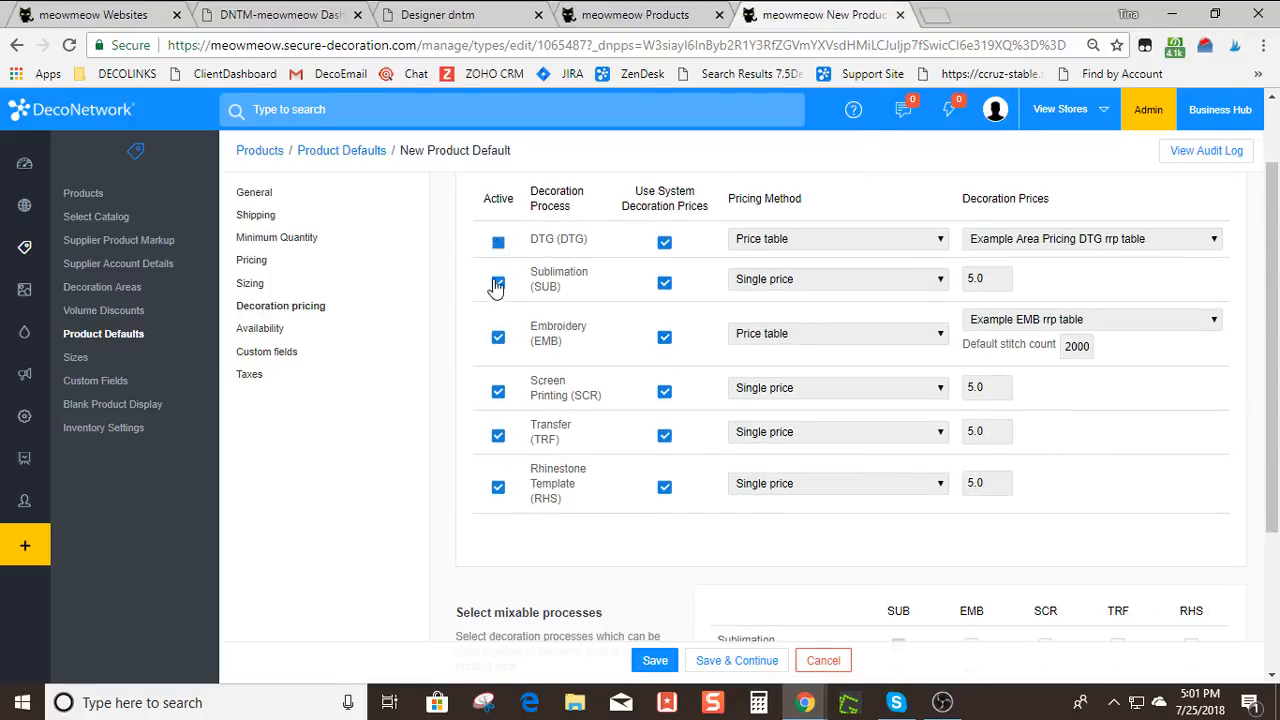
click(498, 283)
click(498, 338)
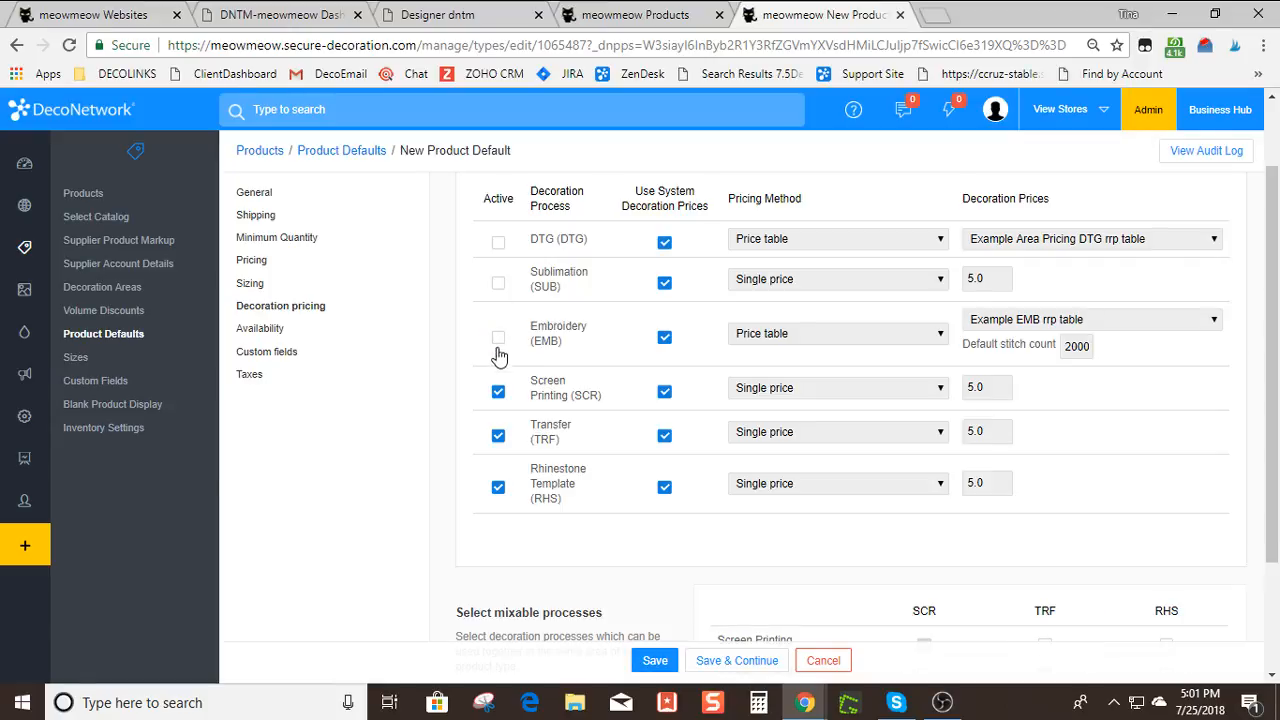
click(498, 338)
click(498, 284)
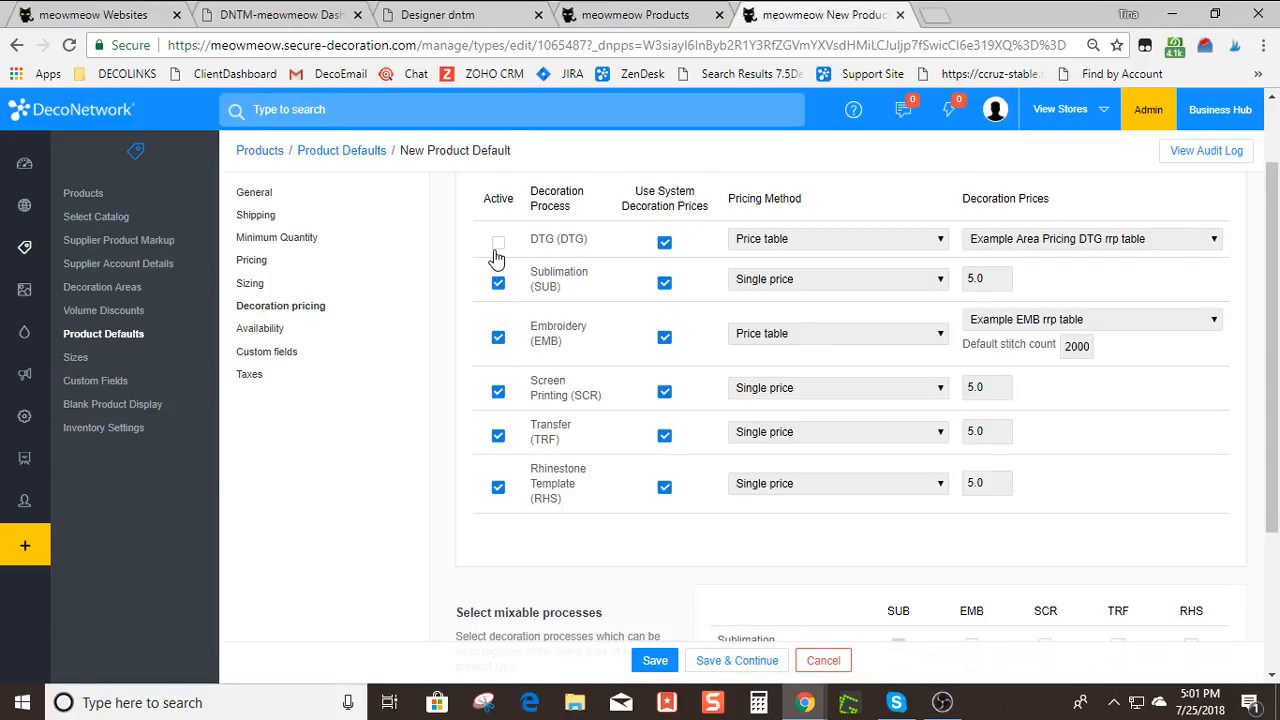
click(498, 243)
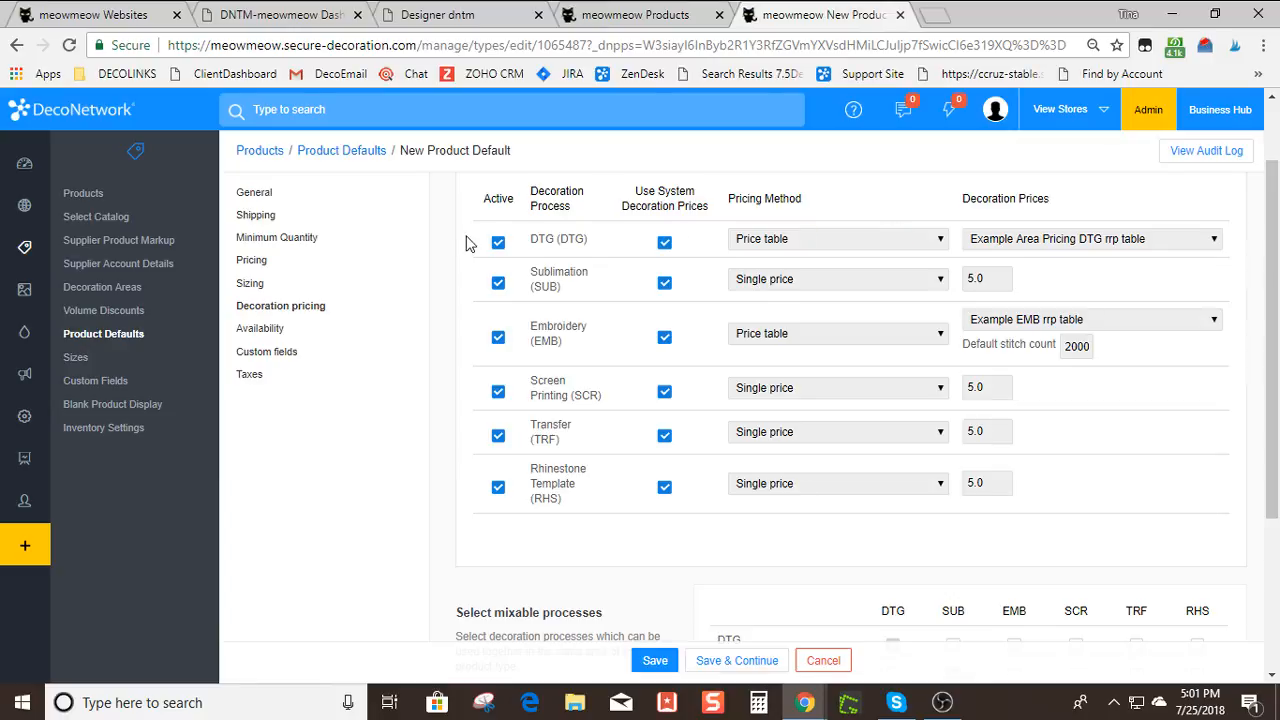
Disable system decoration prices for DTG and set its pricing method to Single price
click(664, 243)
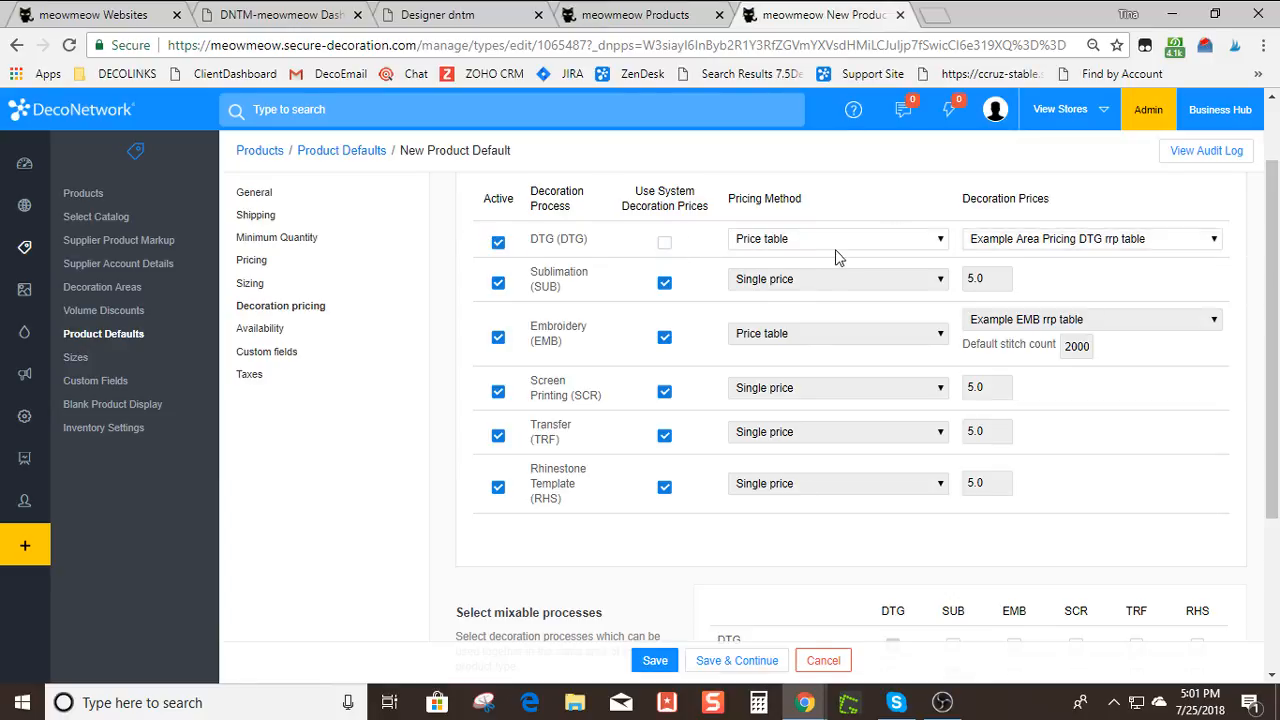
click(869, 244)
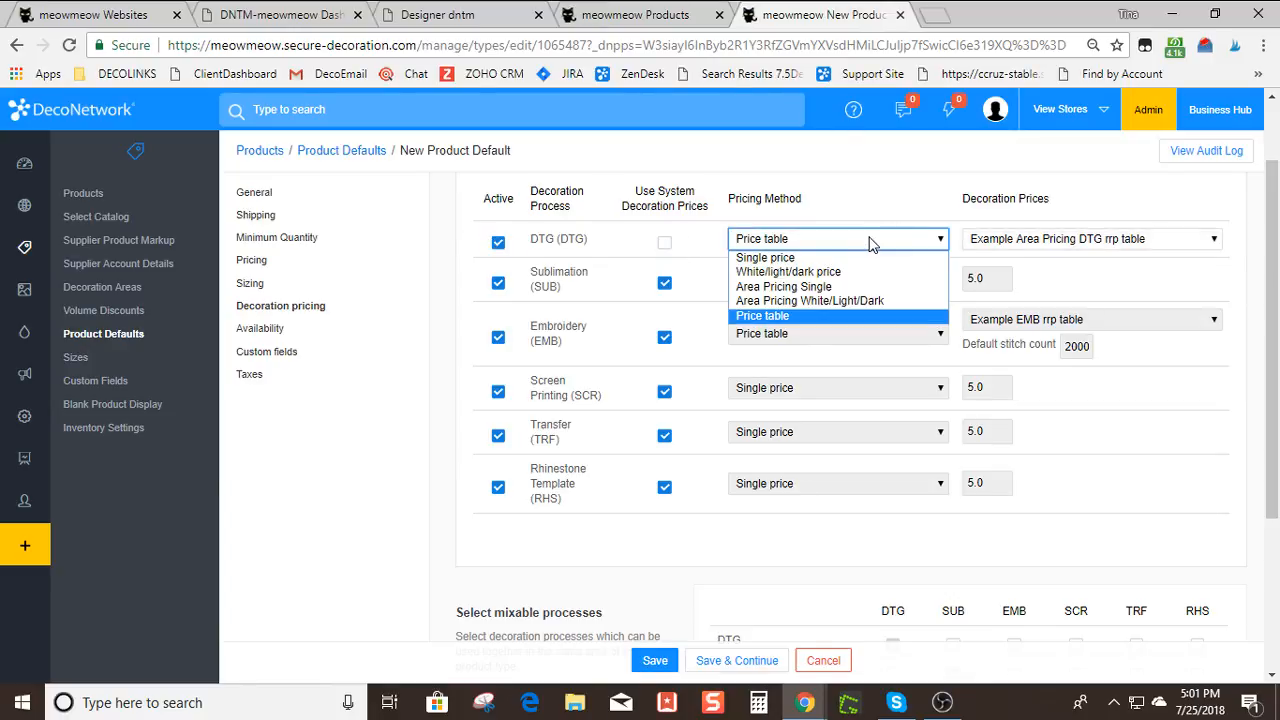
click(839, 257)
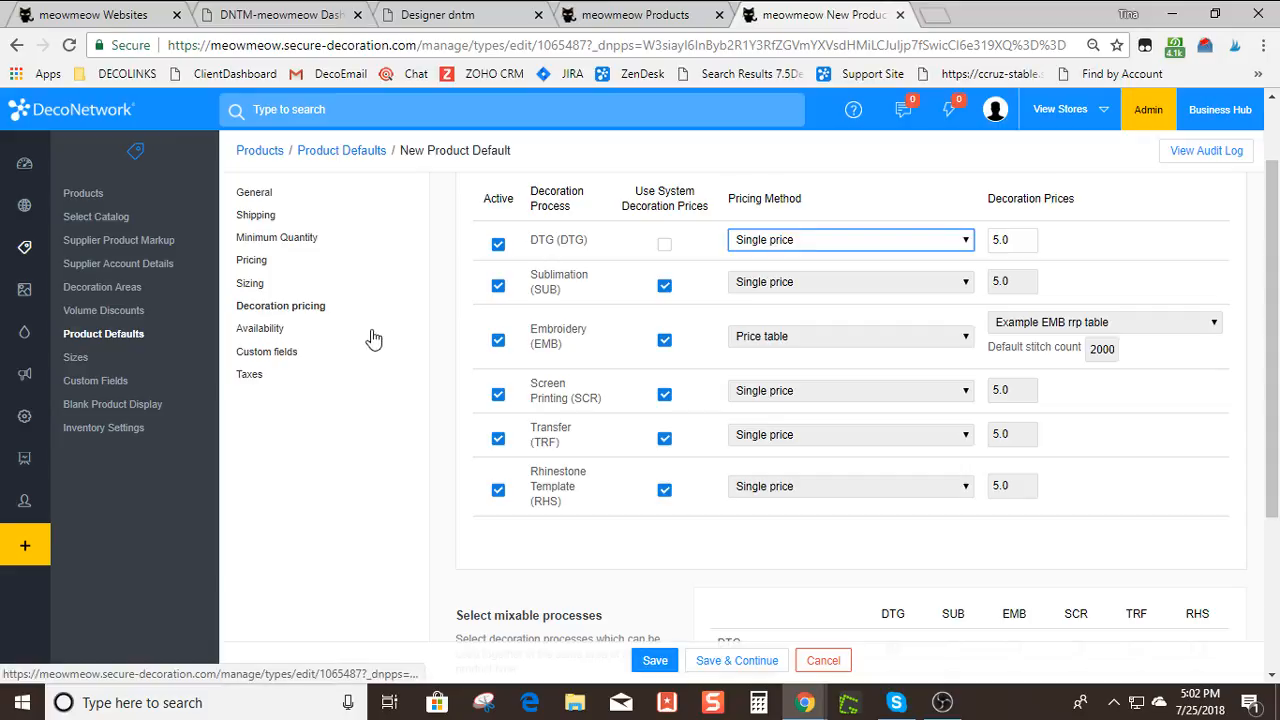
Review the availability rules and custom field settings of the KIDS product default
click(259, 337)
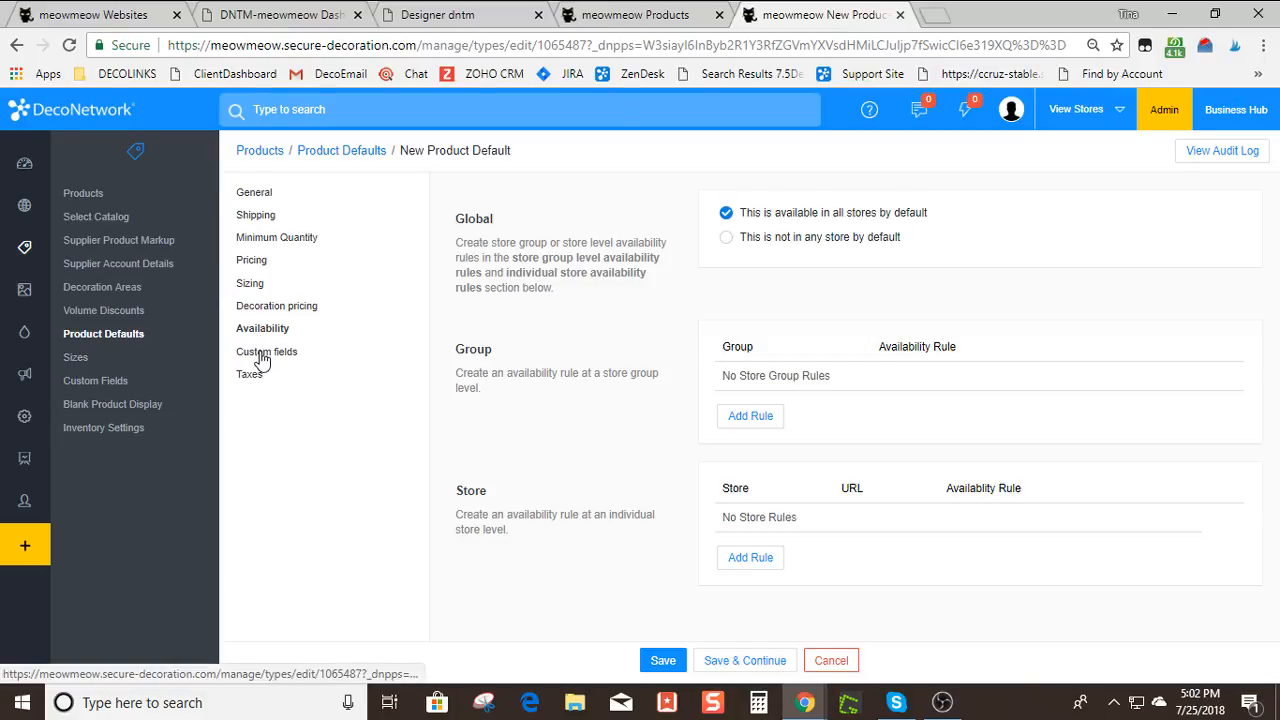
click(262, 356)
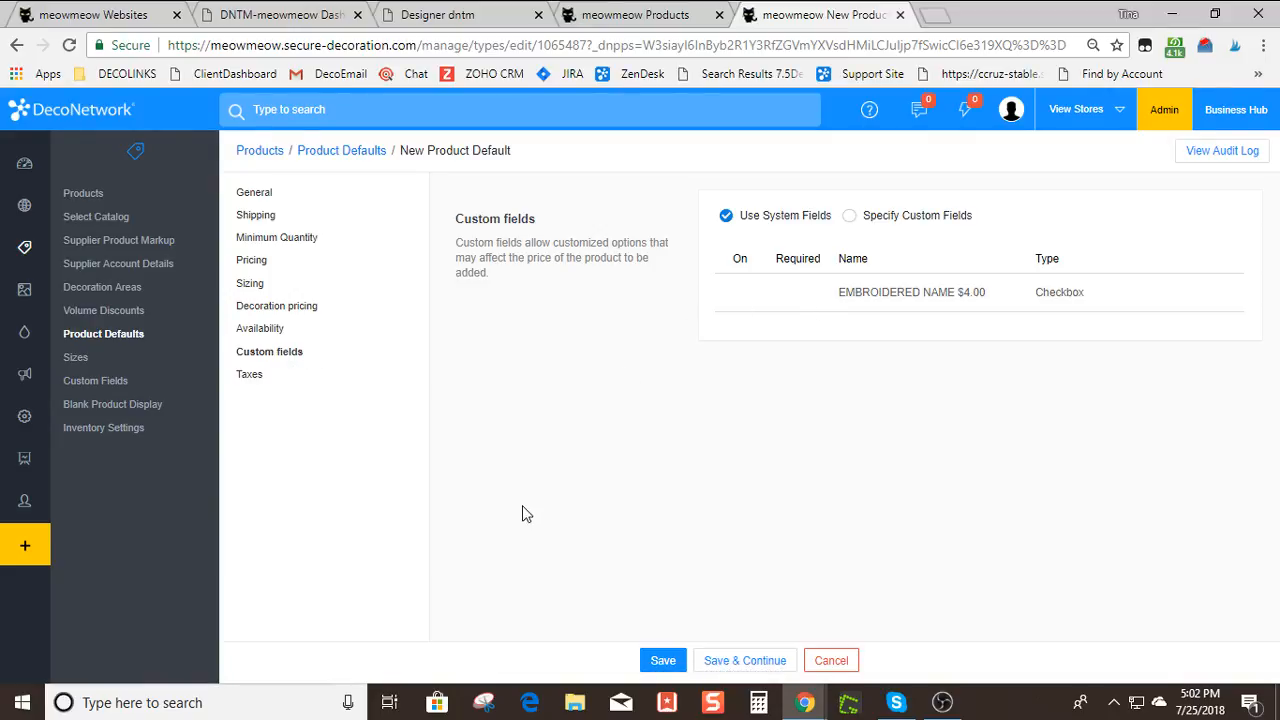
Try the tax exempt and custom tax options of the KIDS product default, and return to system taxes
click(243, 376)
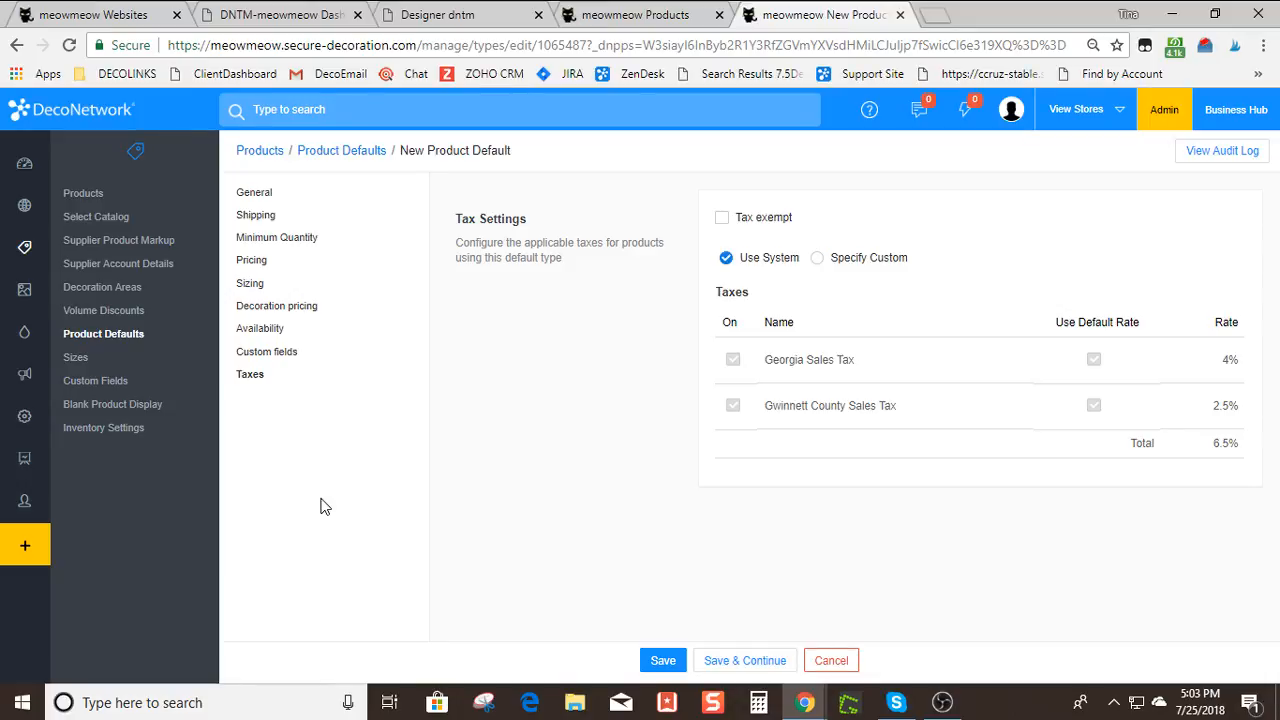
click(719, 220)
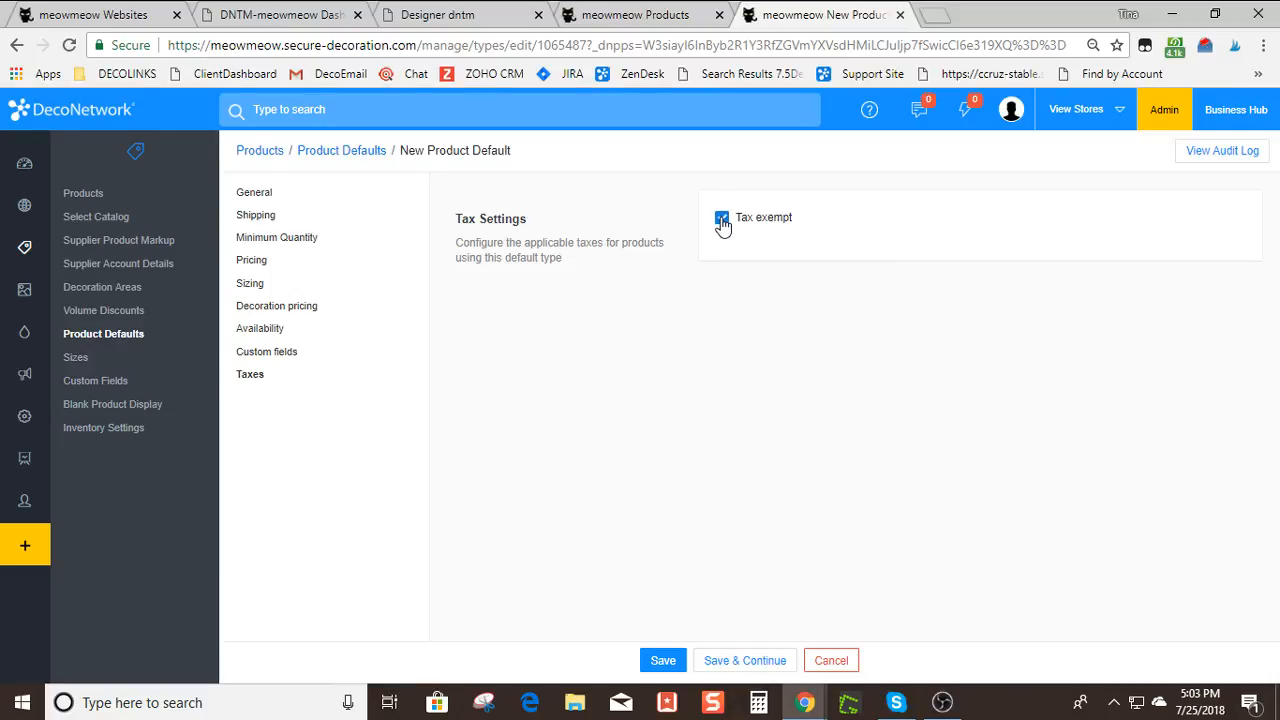
click(721, 219)
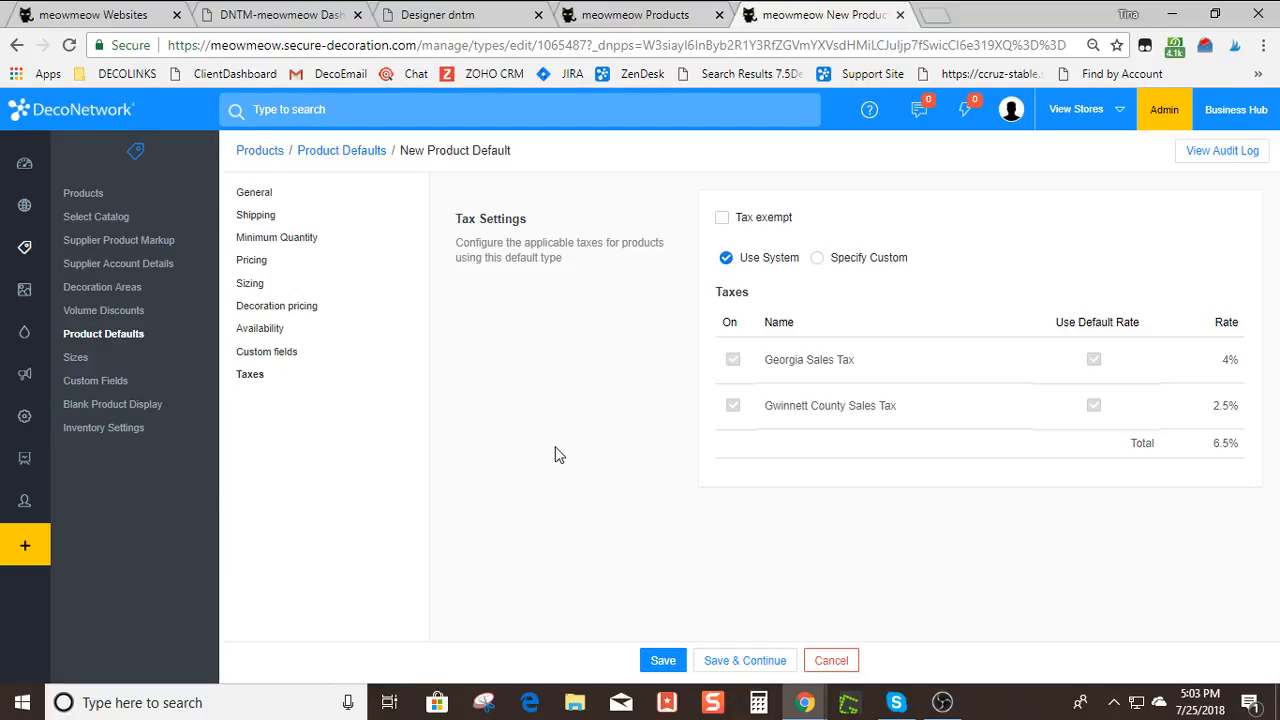
click(818, 260)
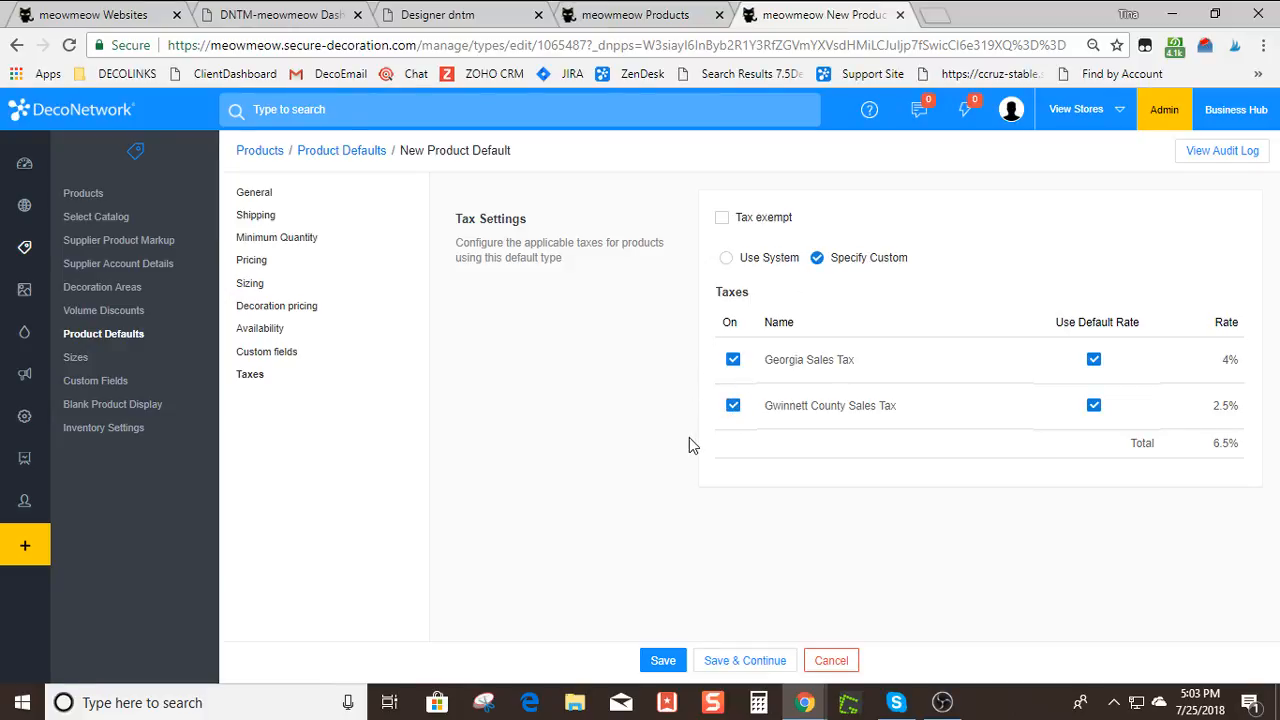
click(733, 407)
click(733, 407)
click(733, 361)
click(734, 361)
click(726, 258)
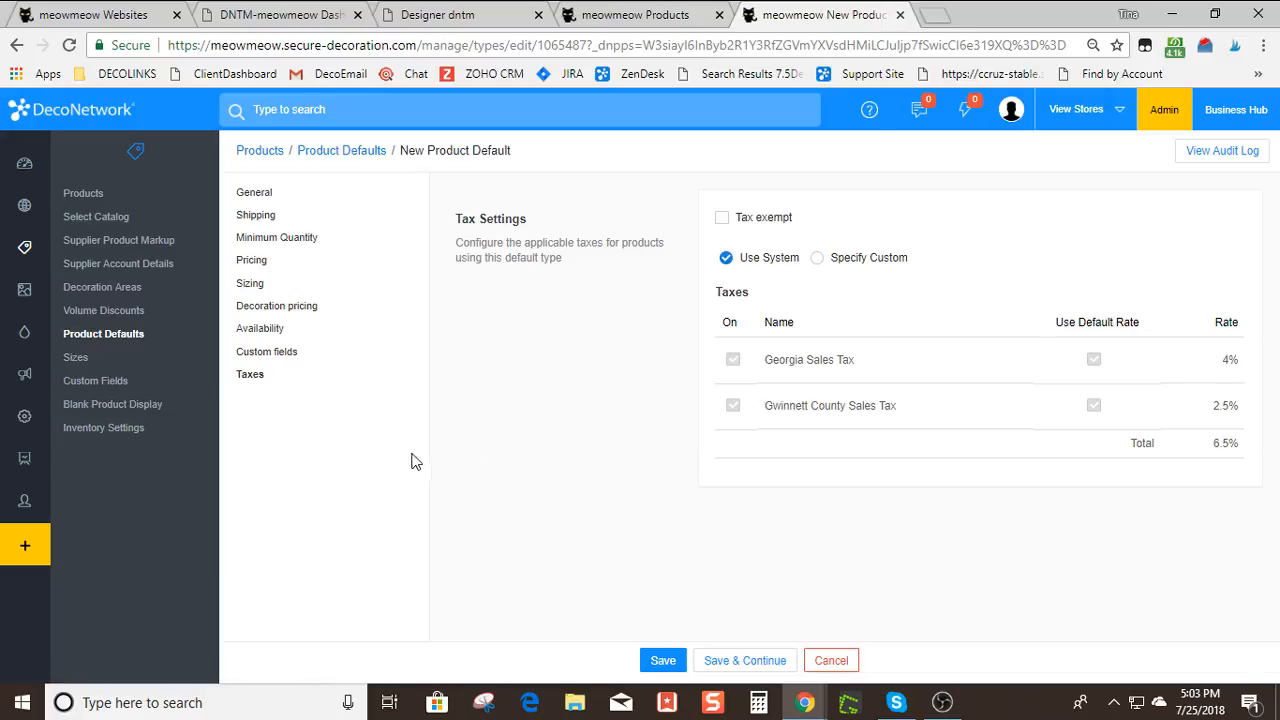
Save the KIDS product default while continuing to edit, and return to the Product Defaults list
click(743, 661)
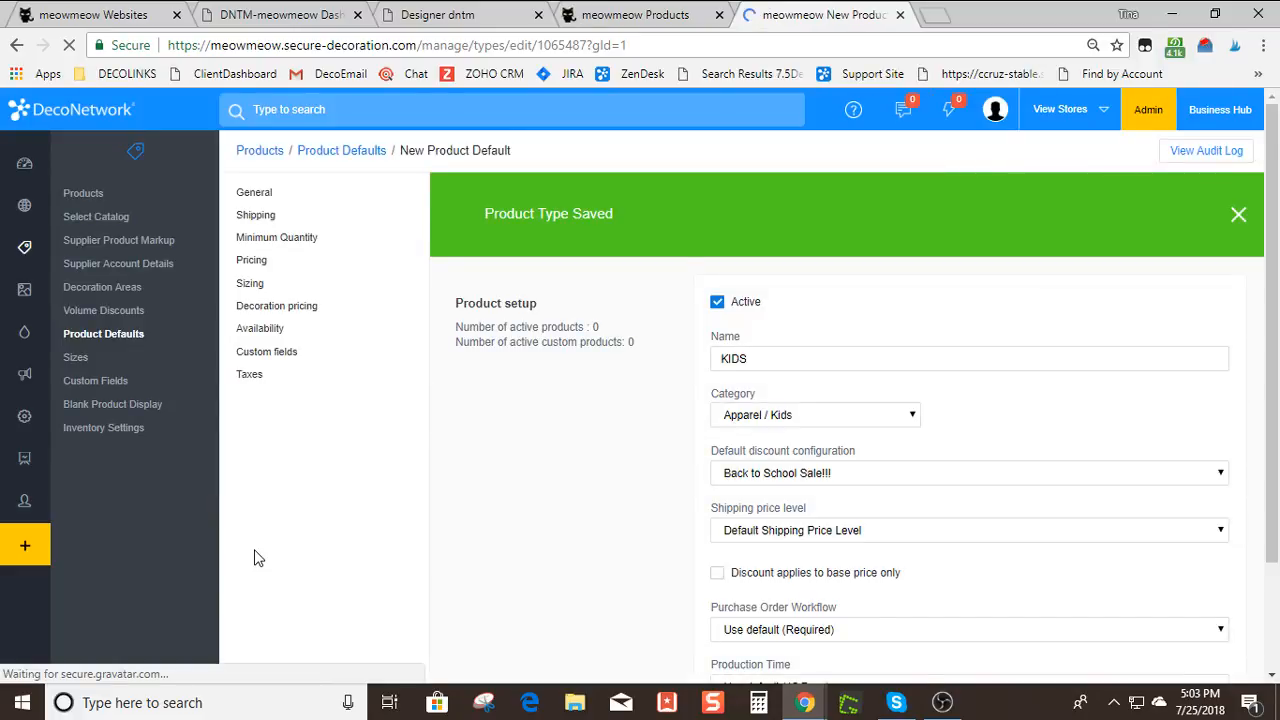
scroll(496, 516, down, 2)
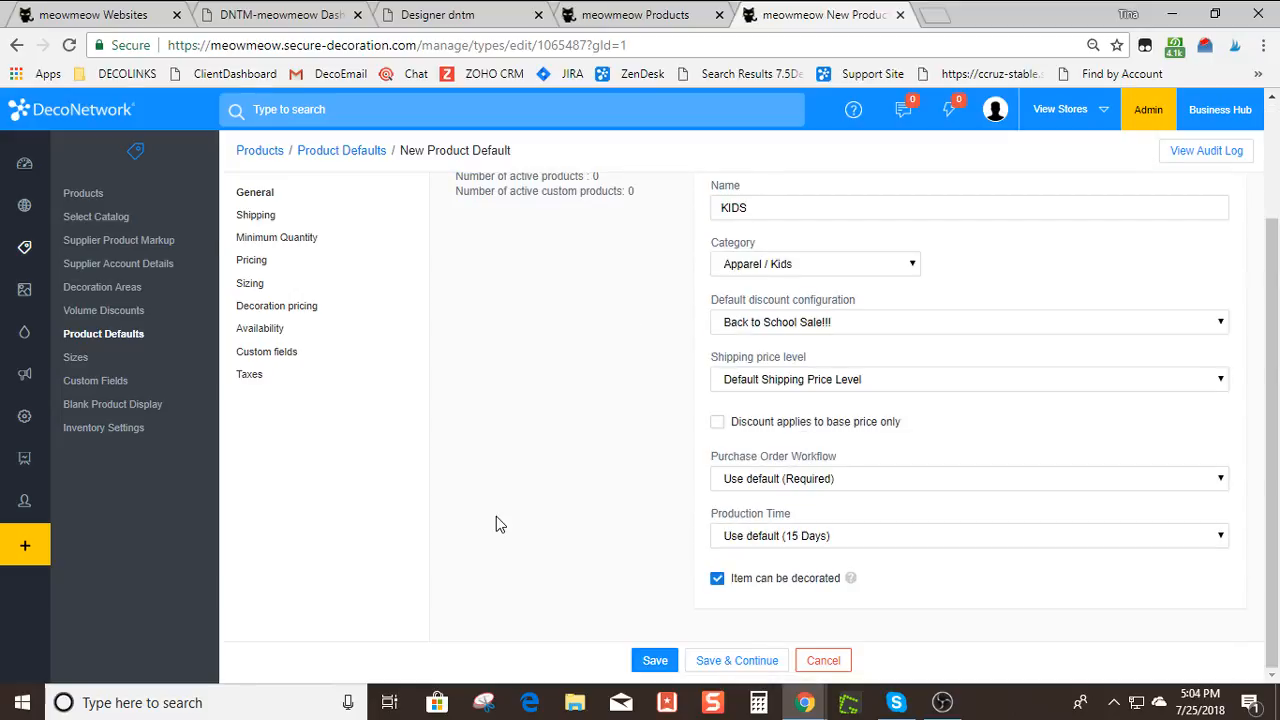
scroll(496, 517, up, 1)
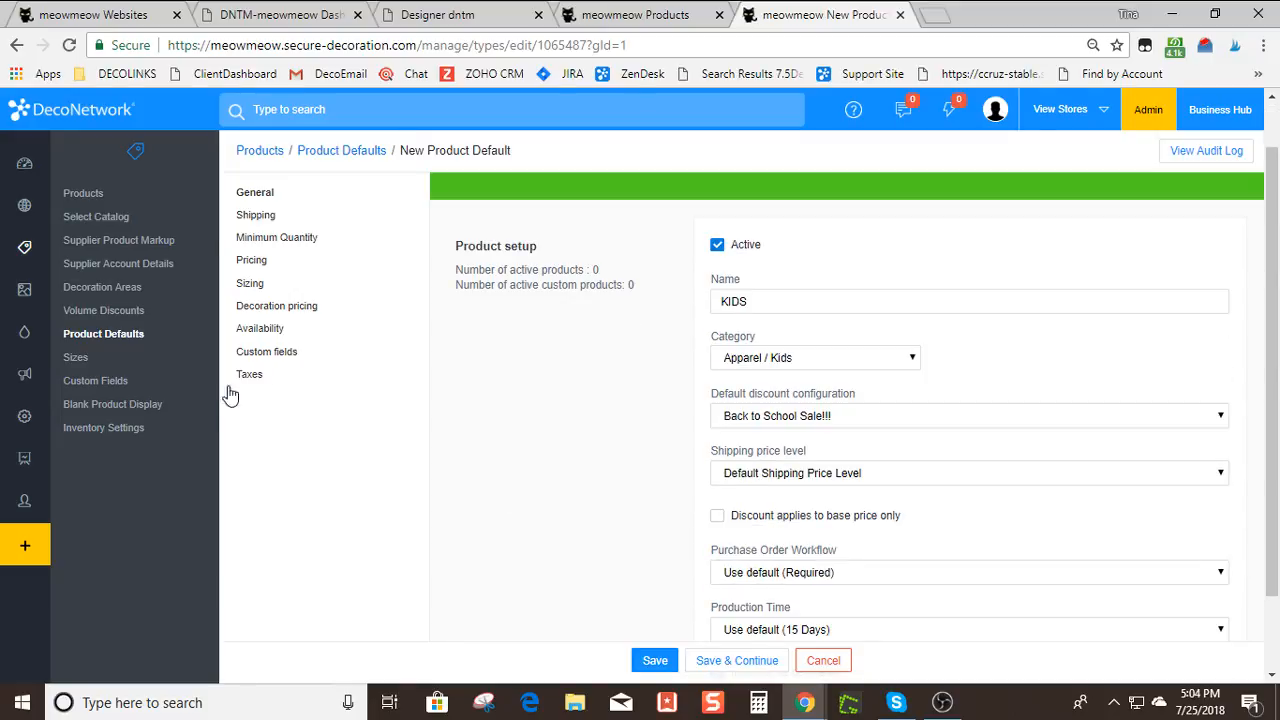
click(138, 338)
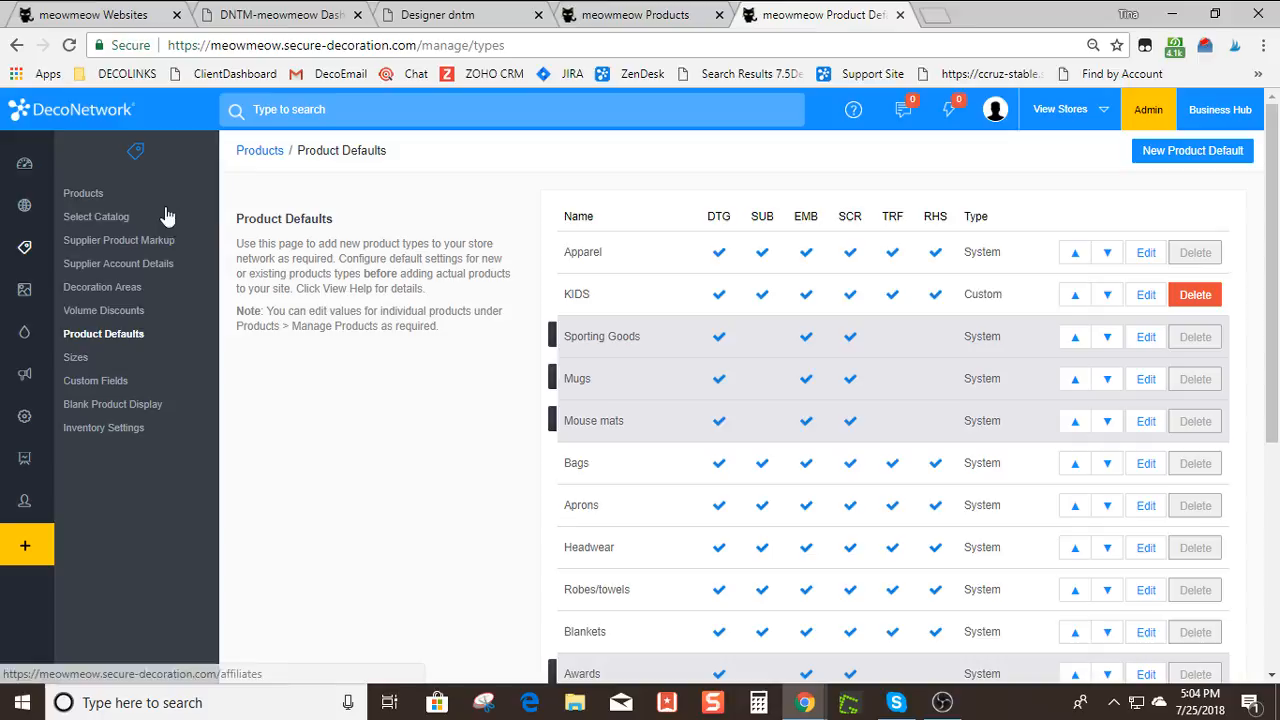
Show the fulfillment center products in the Apparel / Kids category
click(90, 192)
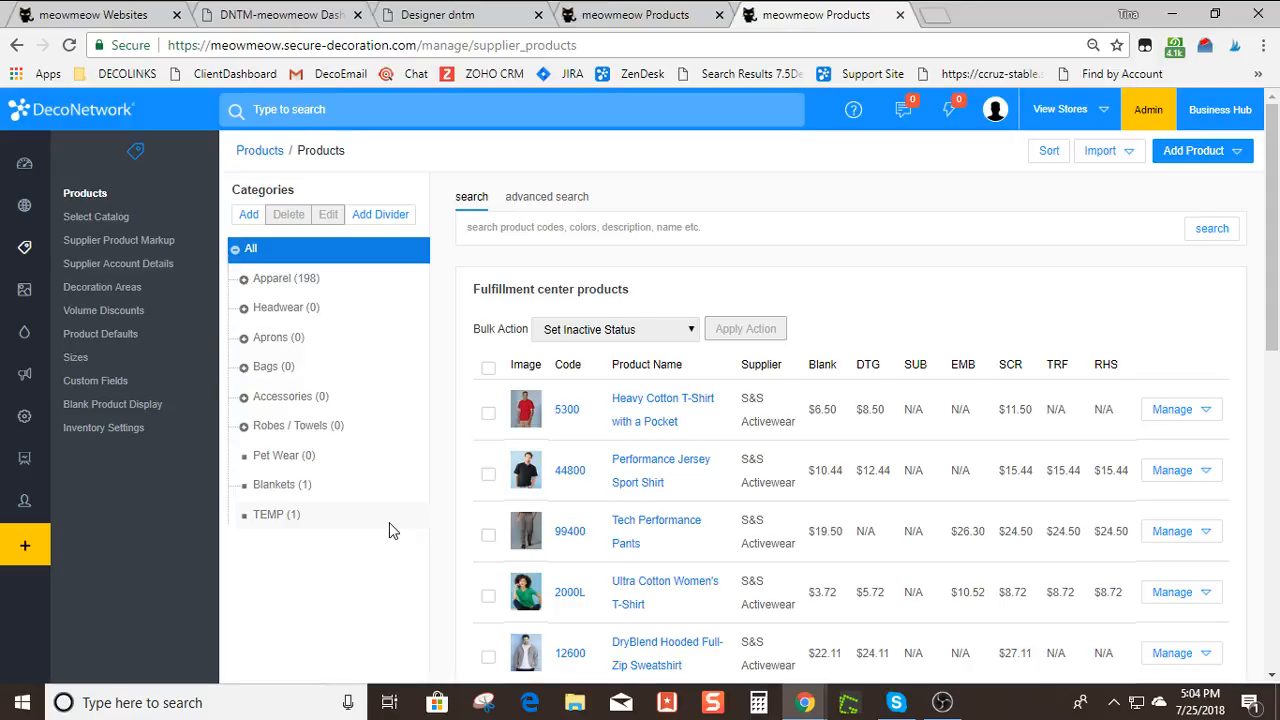
click(244, 281)
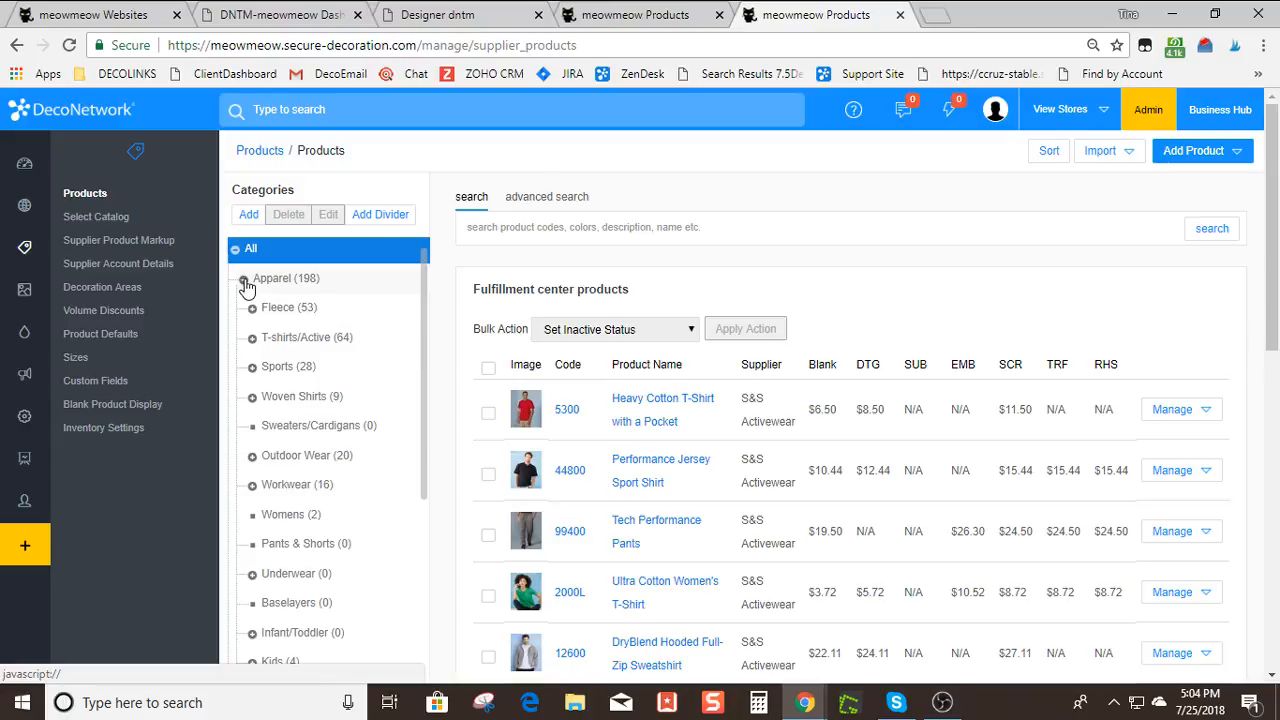
scroll(355, 410, down, 1)
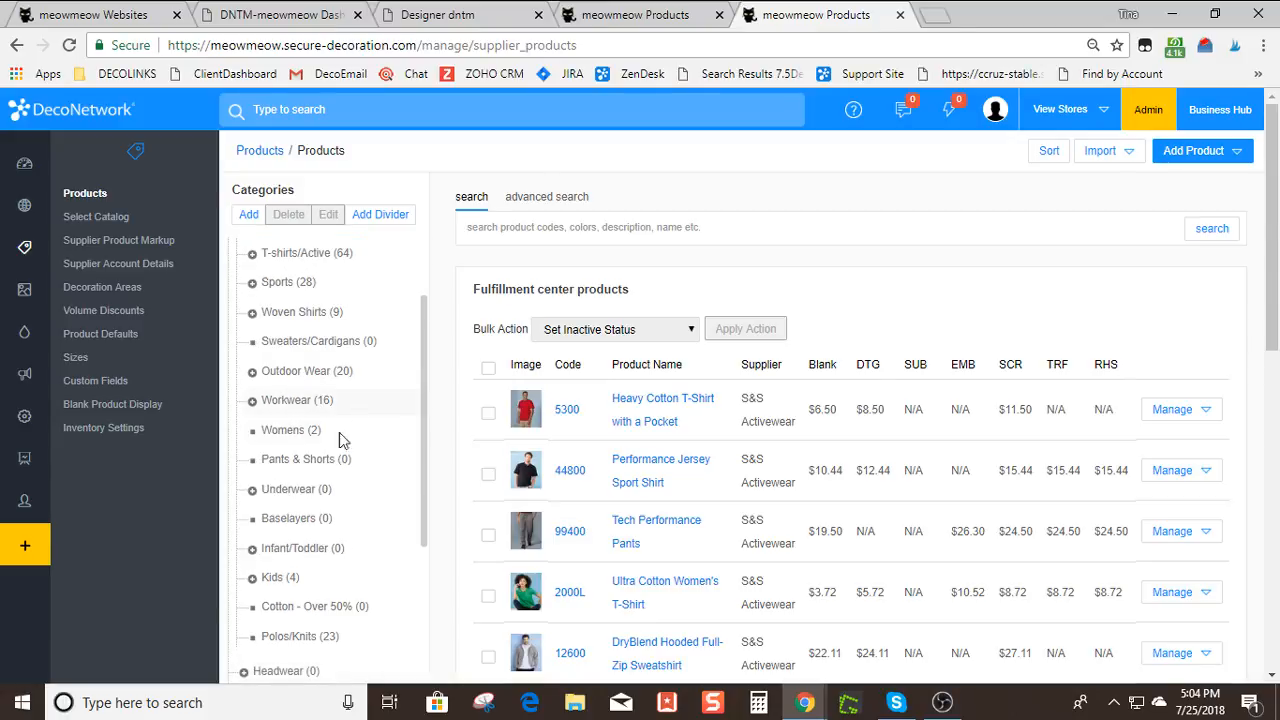
click(275, 578)
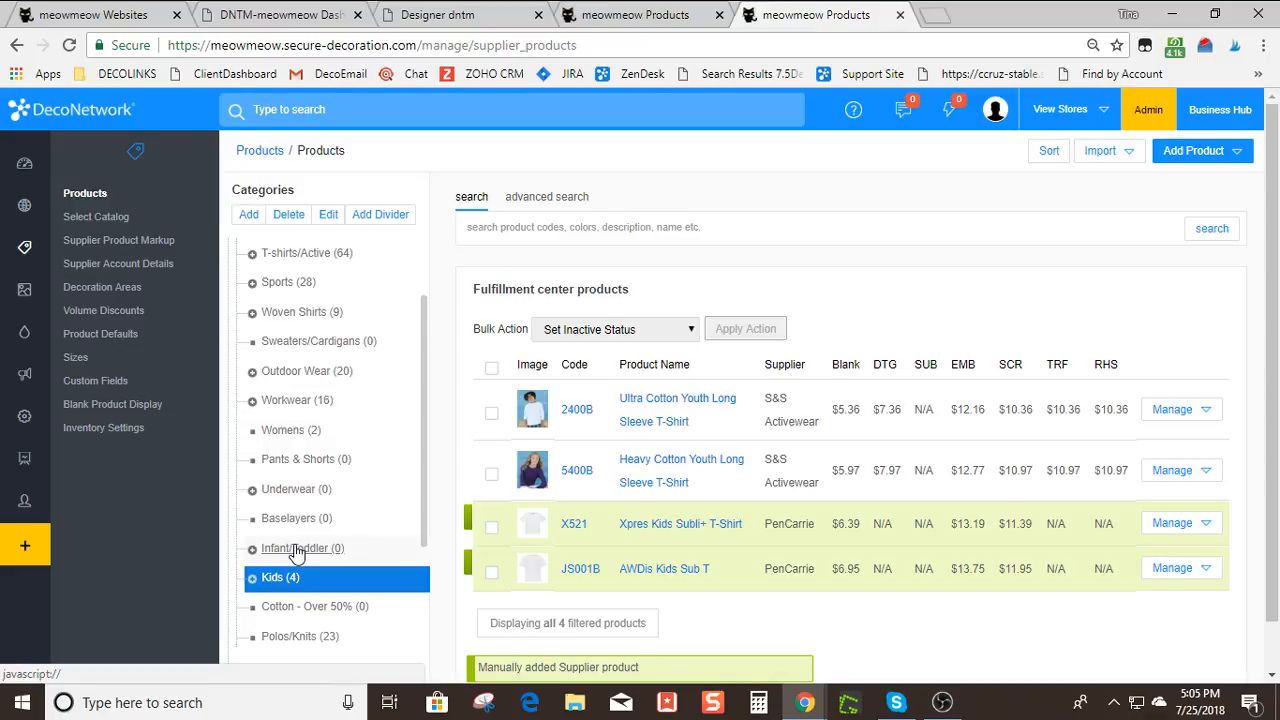
Open products 2400B, 5400B, X521 and JS001B from the Kids category in separate browser tabs
right_click(706, 401)
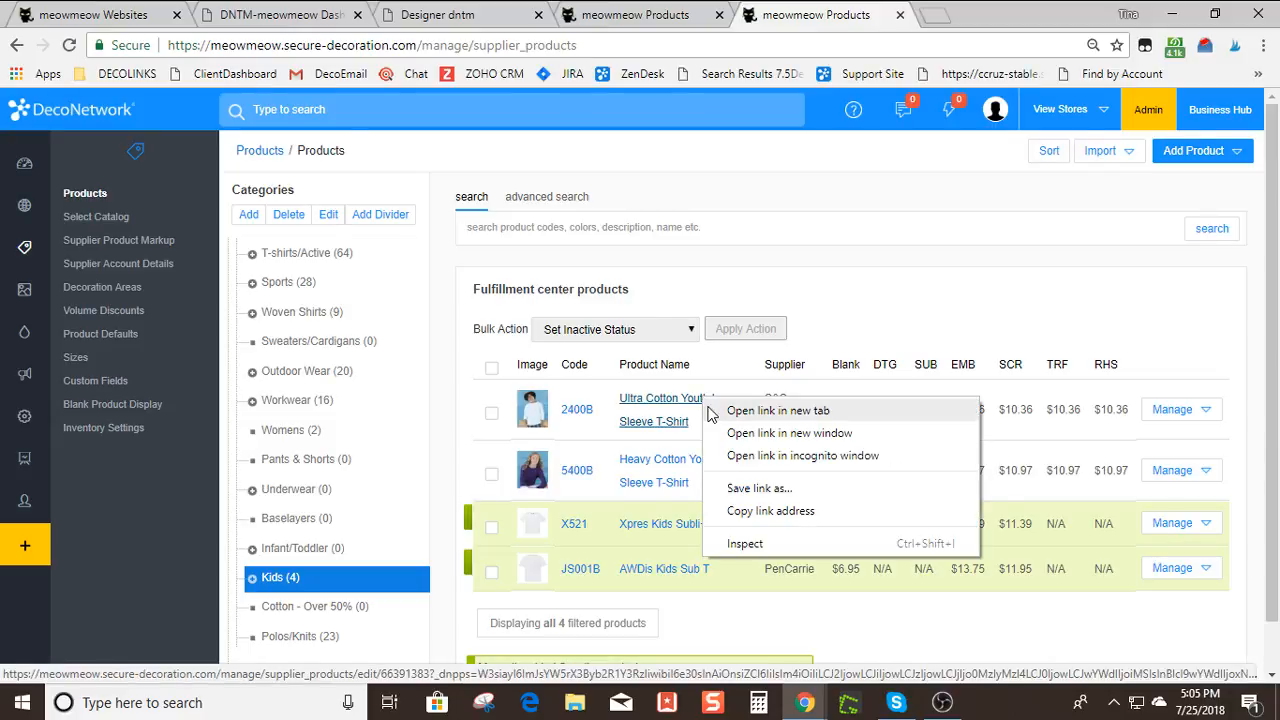
click(712, 410)
right_click(674, 467)
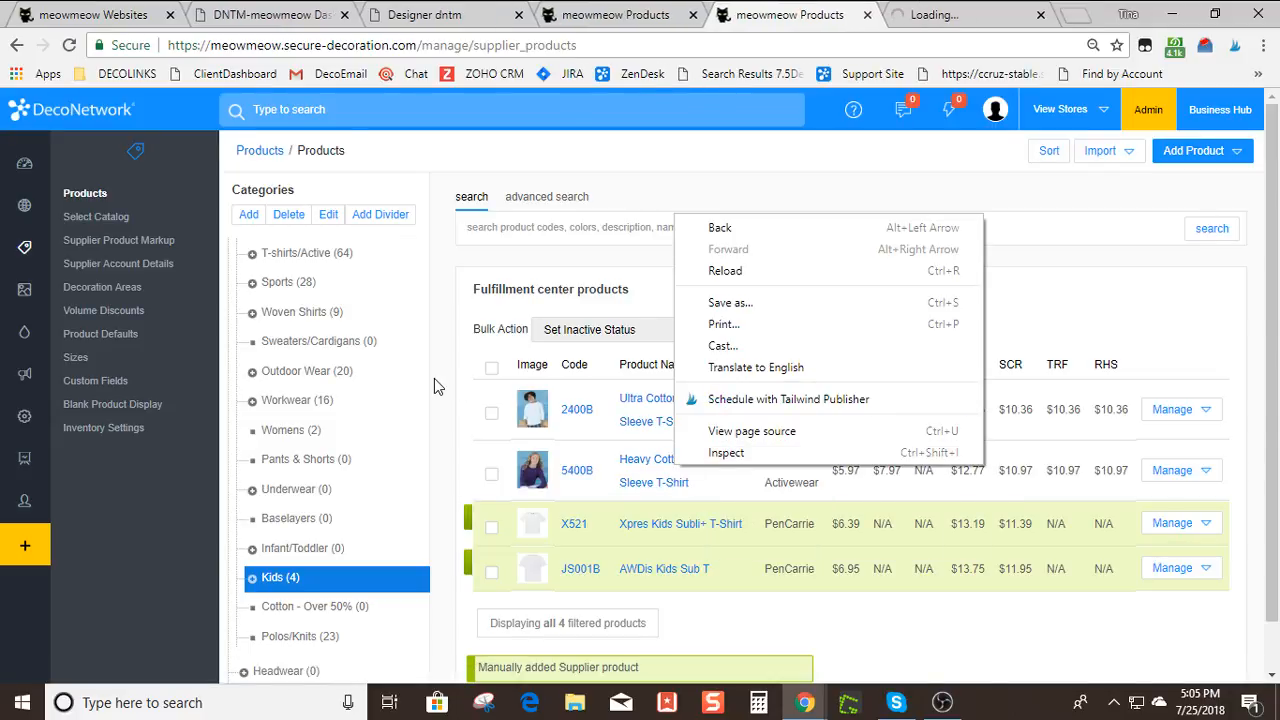
click(434, 378)
right_click(652, 458)
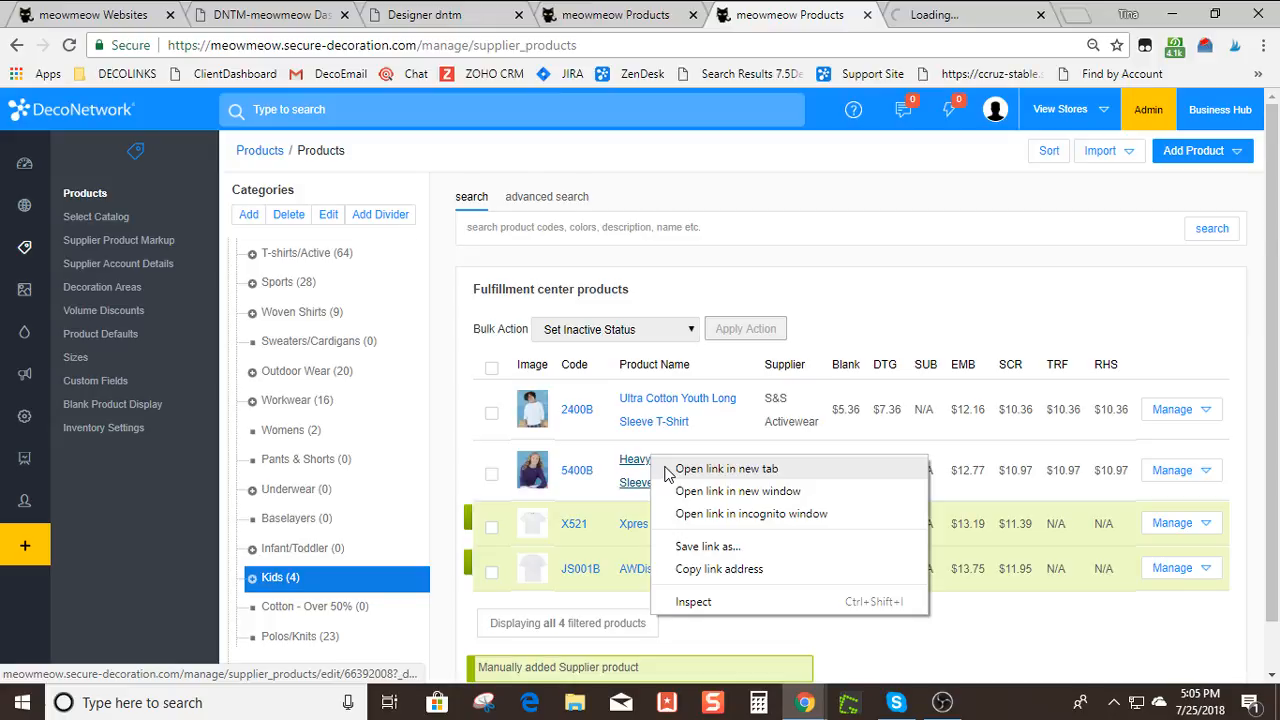
click(668, 470)
right_click(671, 523)
click(682, 537)
right_click(676, 569)
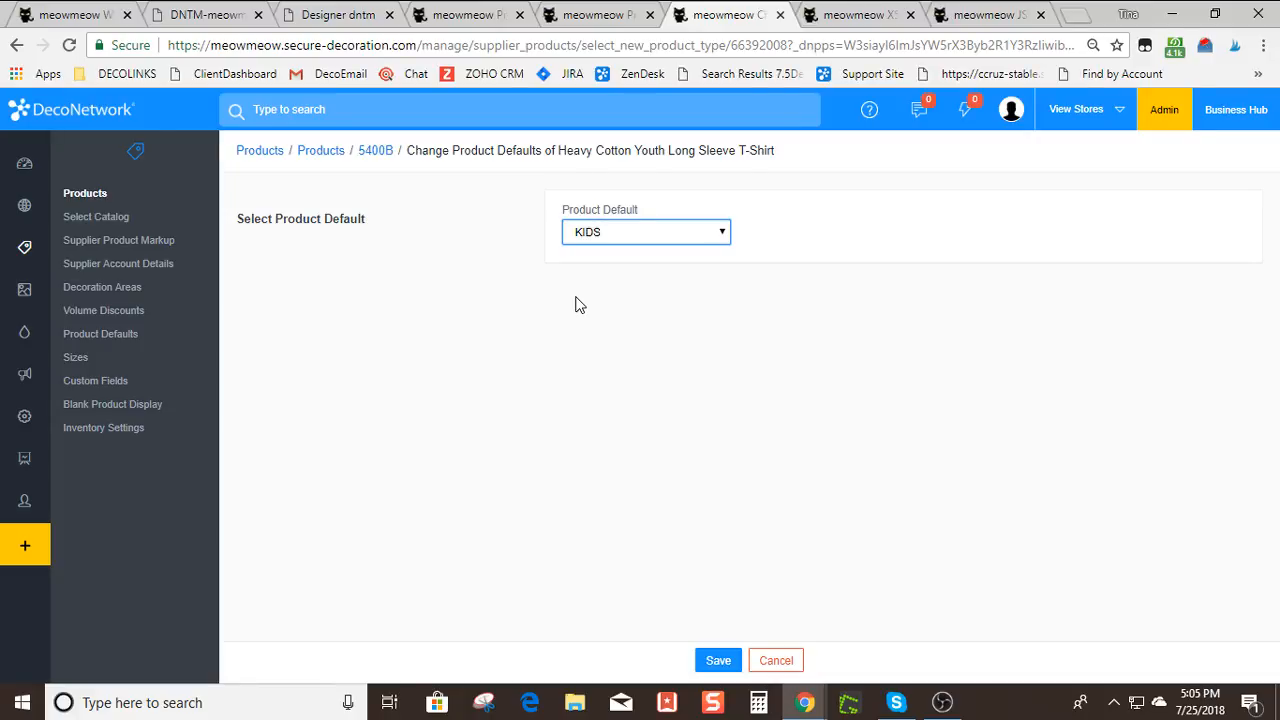
Save KIDS as the product default of the Heavy Cotton Youth Long Sleeve T-Shirt and choose it for the Xpres Kids Subli+ T-Shirt
click(718, 660)
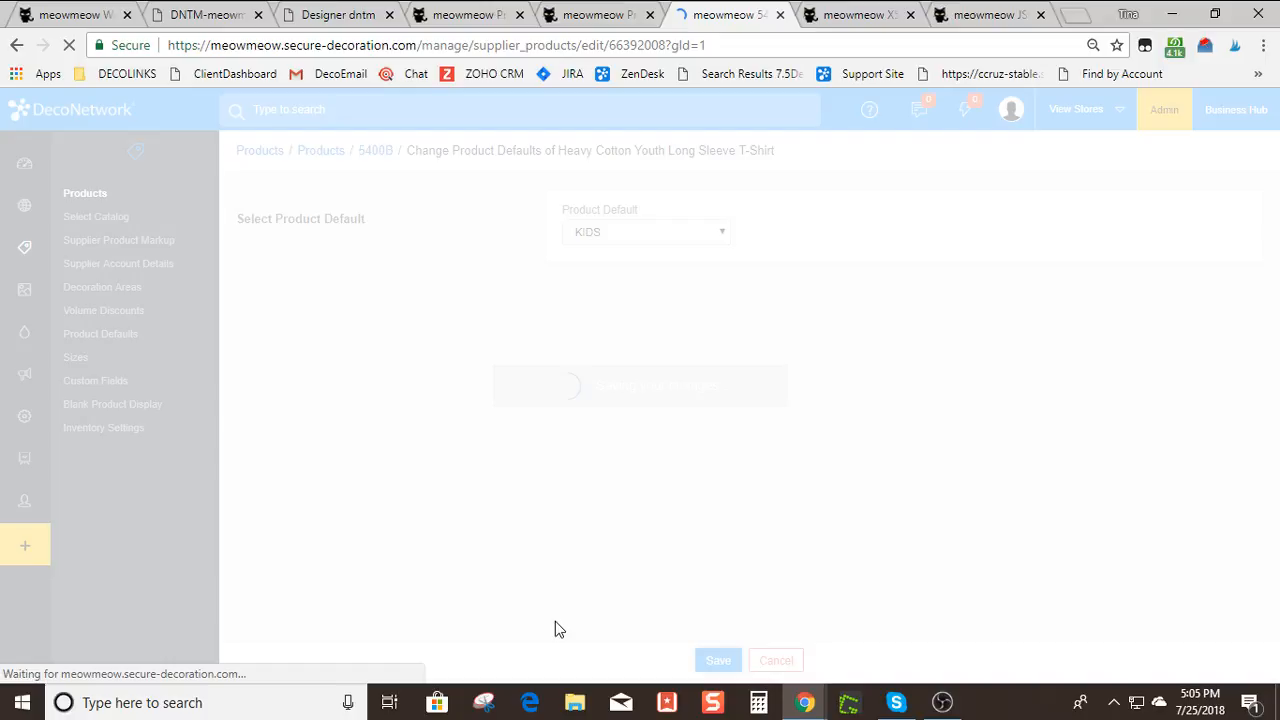
key(ctrl+Tab)
click(612, 234)
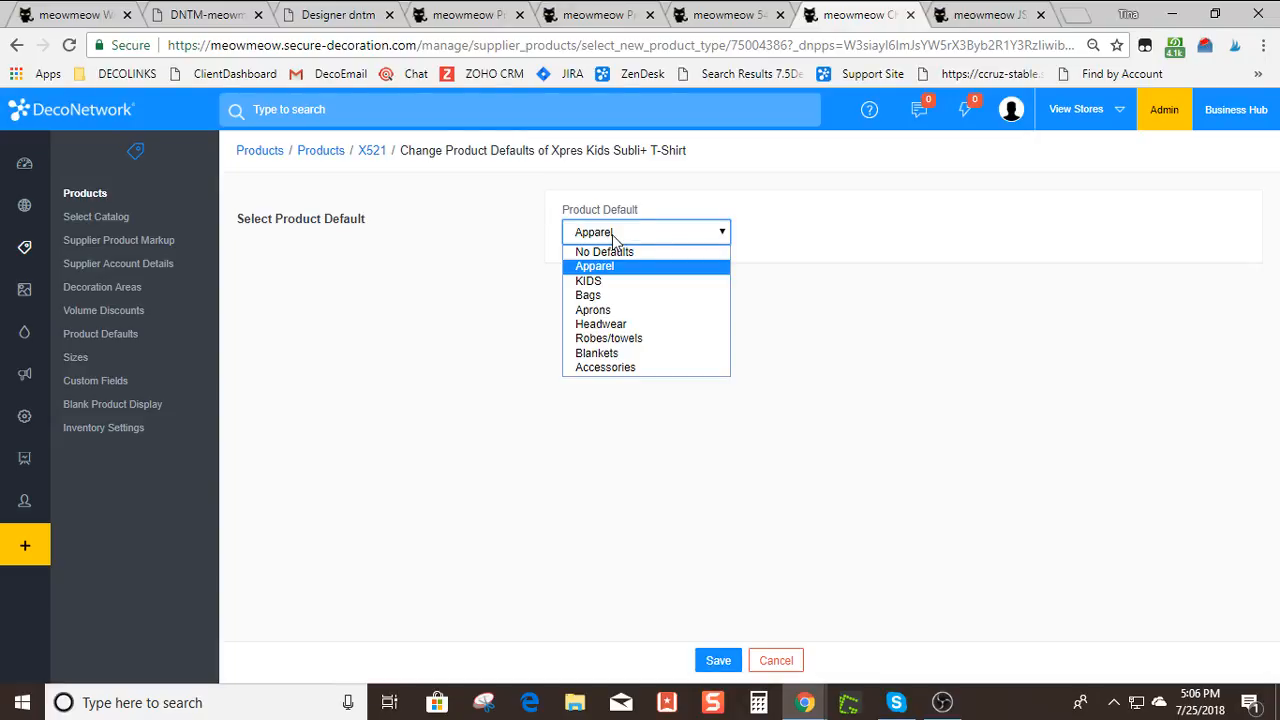
click(598, 281)
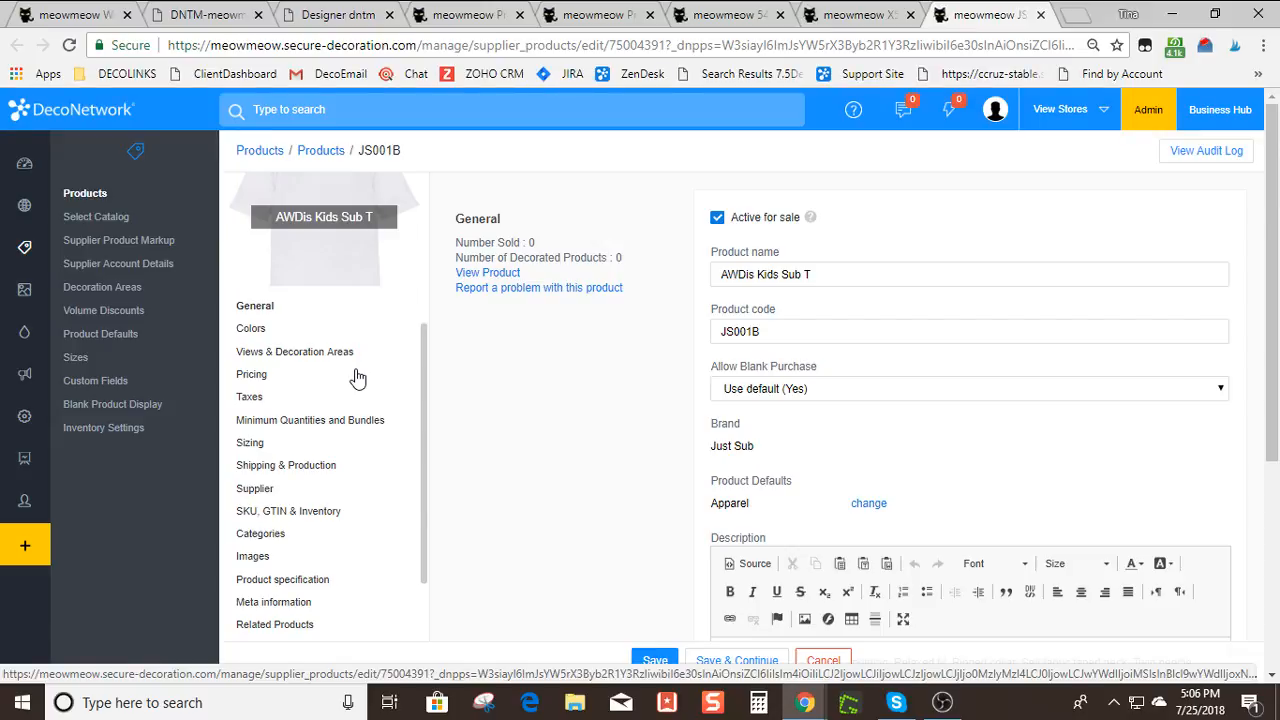
Close the browser tabs of the edited kids' products 5400B, X521 and JS001B
click(640, 16)
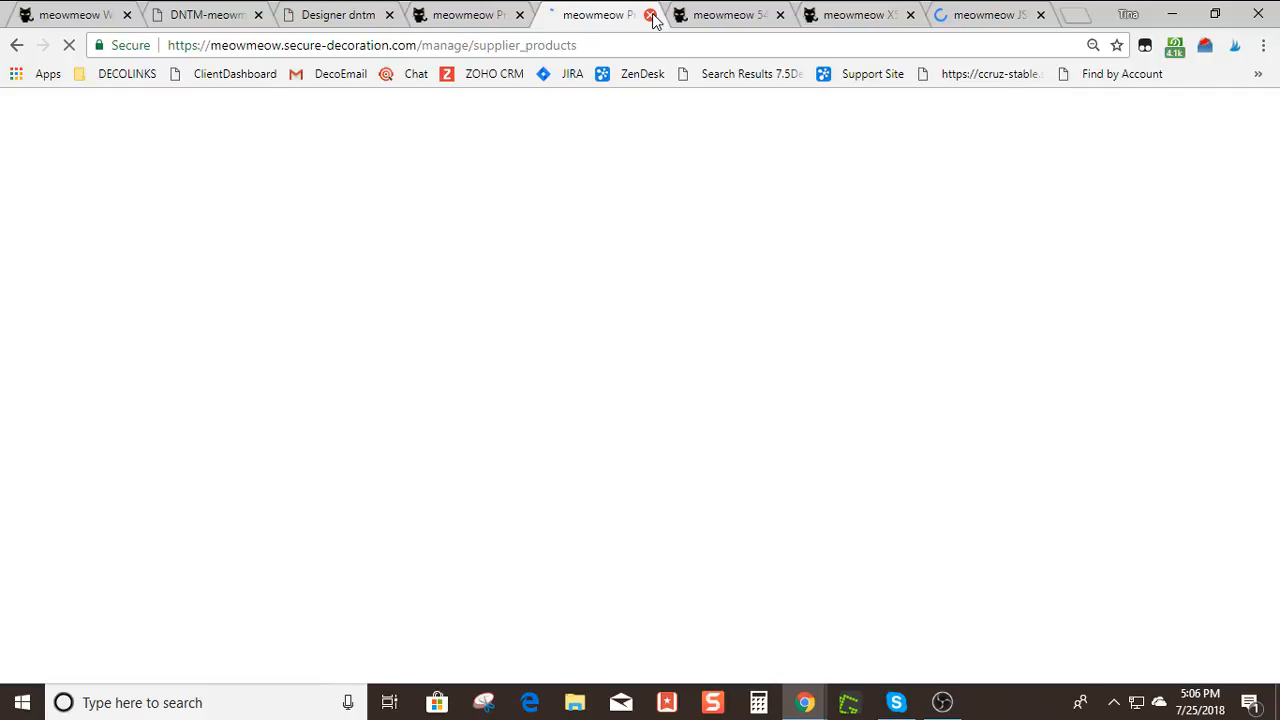
click(760, 17)
click(781, 16)
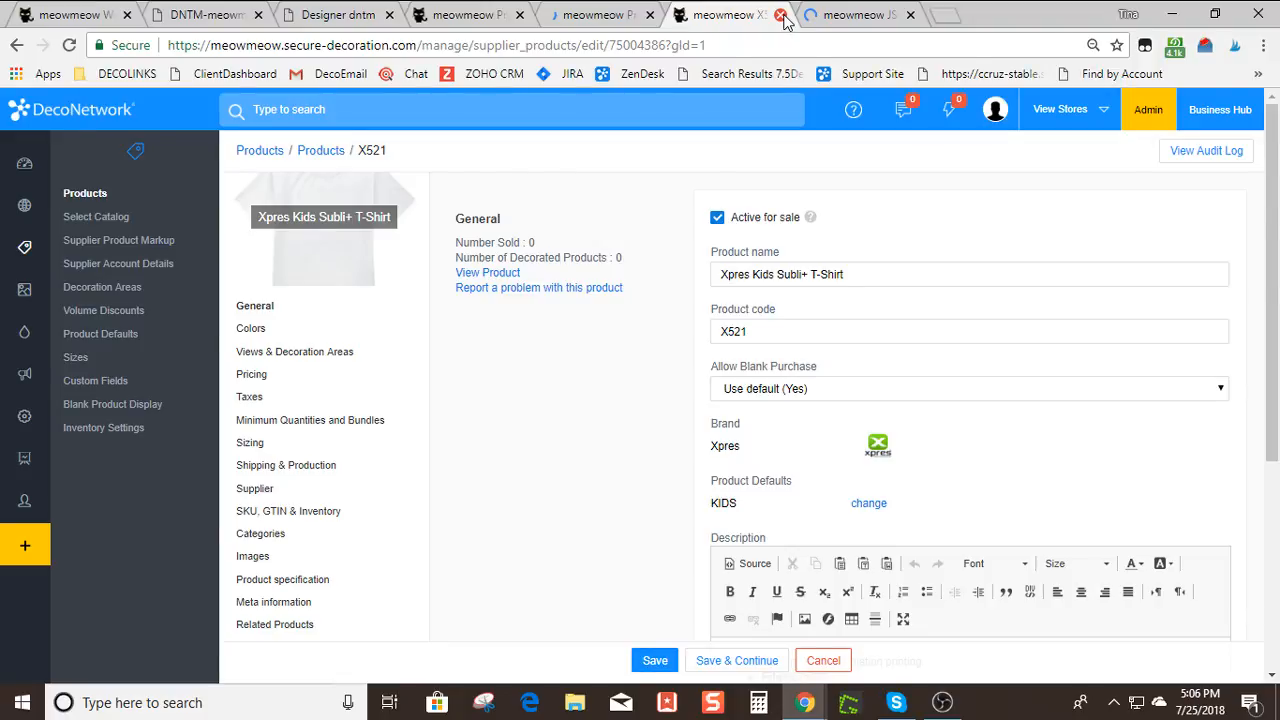
click(781, 15)
click(781, 15)
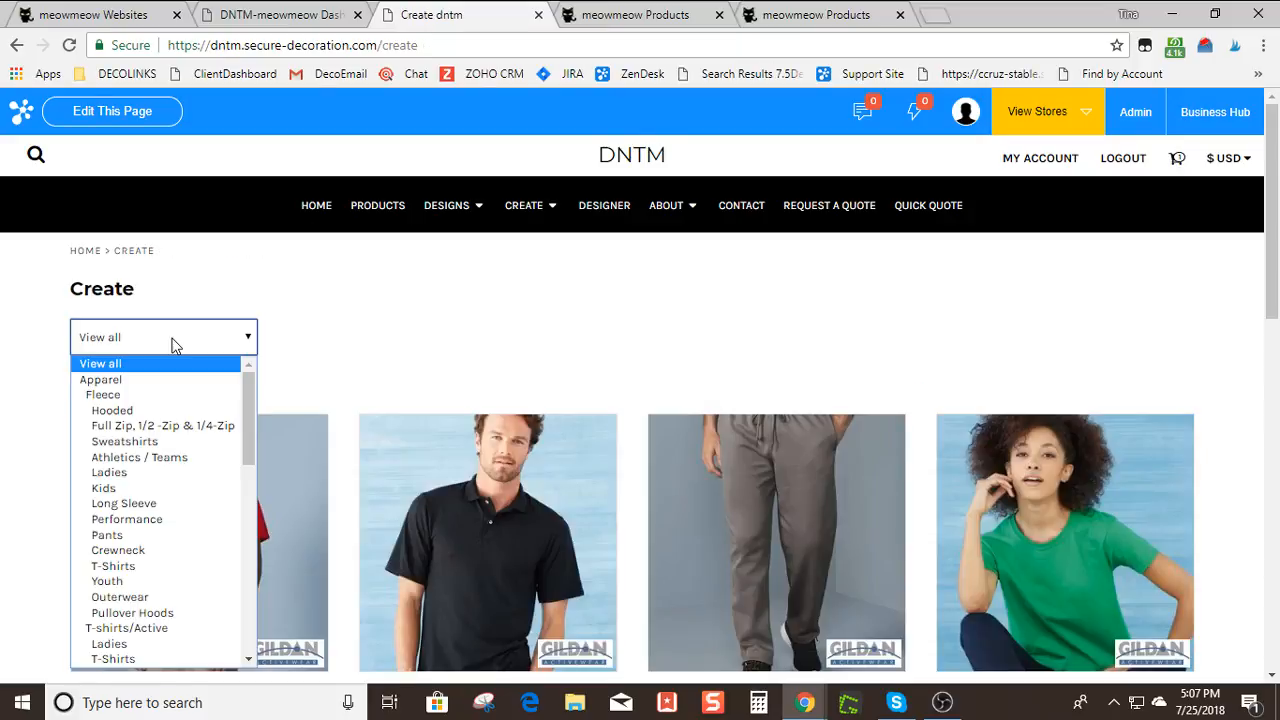
Browse the Kids categories under Sports and Fleece in the DNTM store's Create catalog to check the product prices
scroll(189, 380, down, 5)
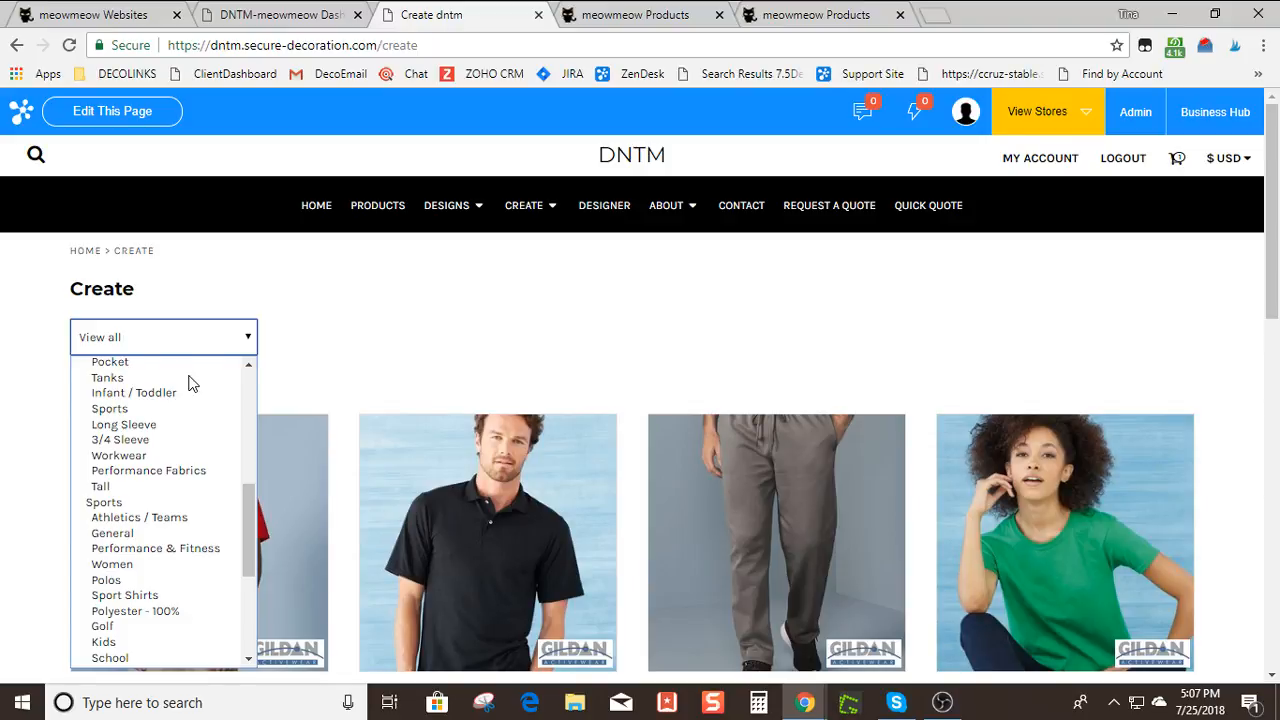
click(252, 363)
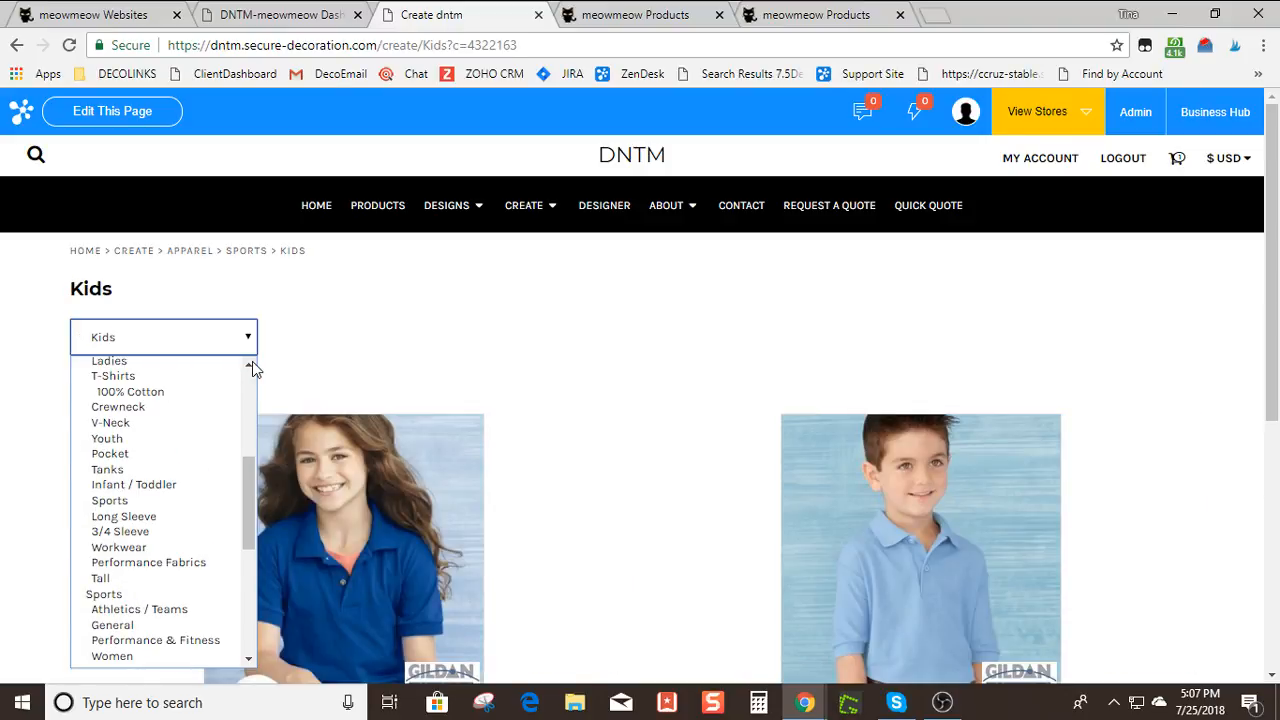
click(252, 363)
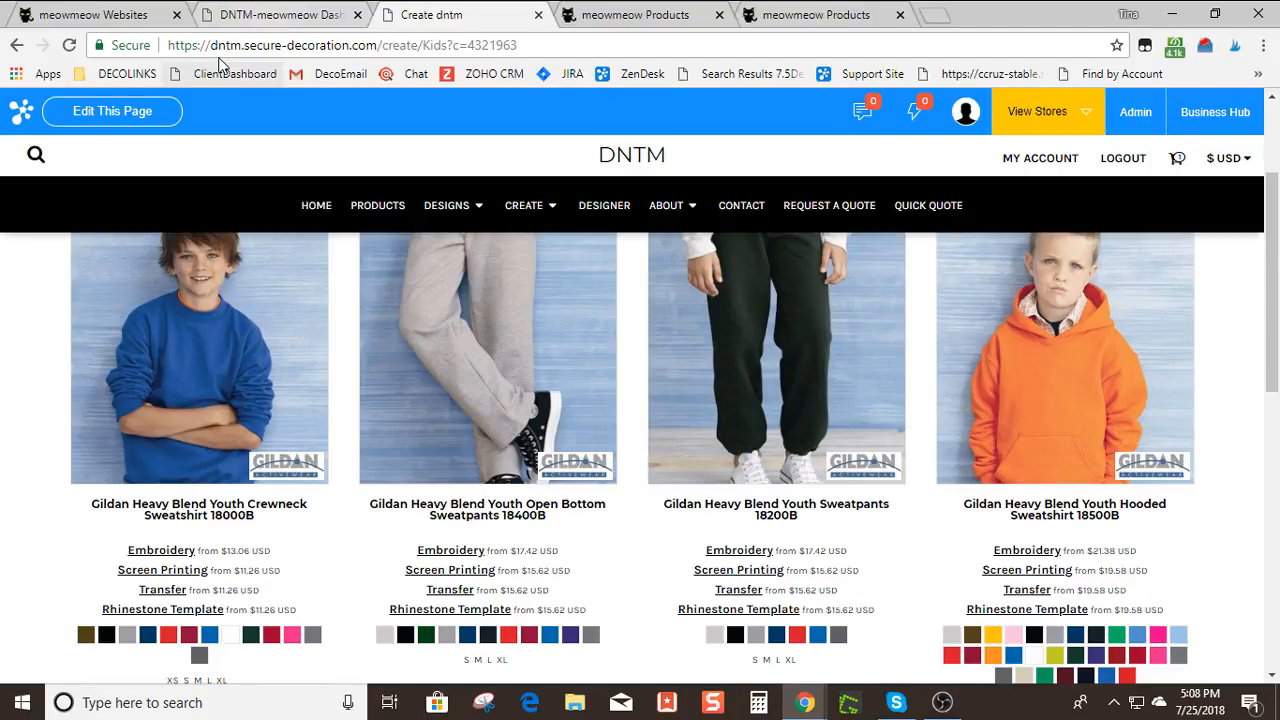
Check the number of active products assigned to the KIDS product default in its general settings
click(262, 15)
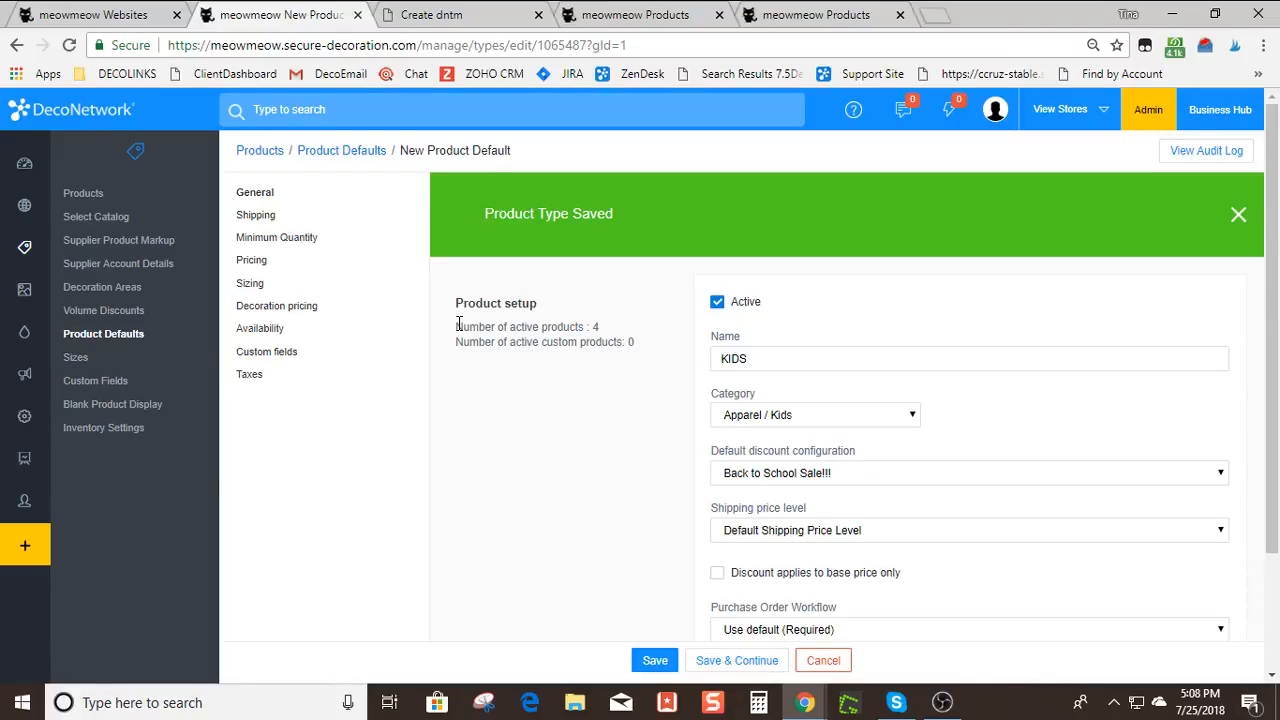
drag(458, 325, 562, 470)
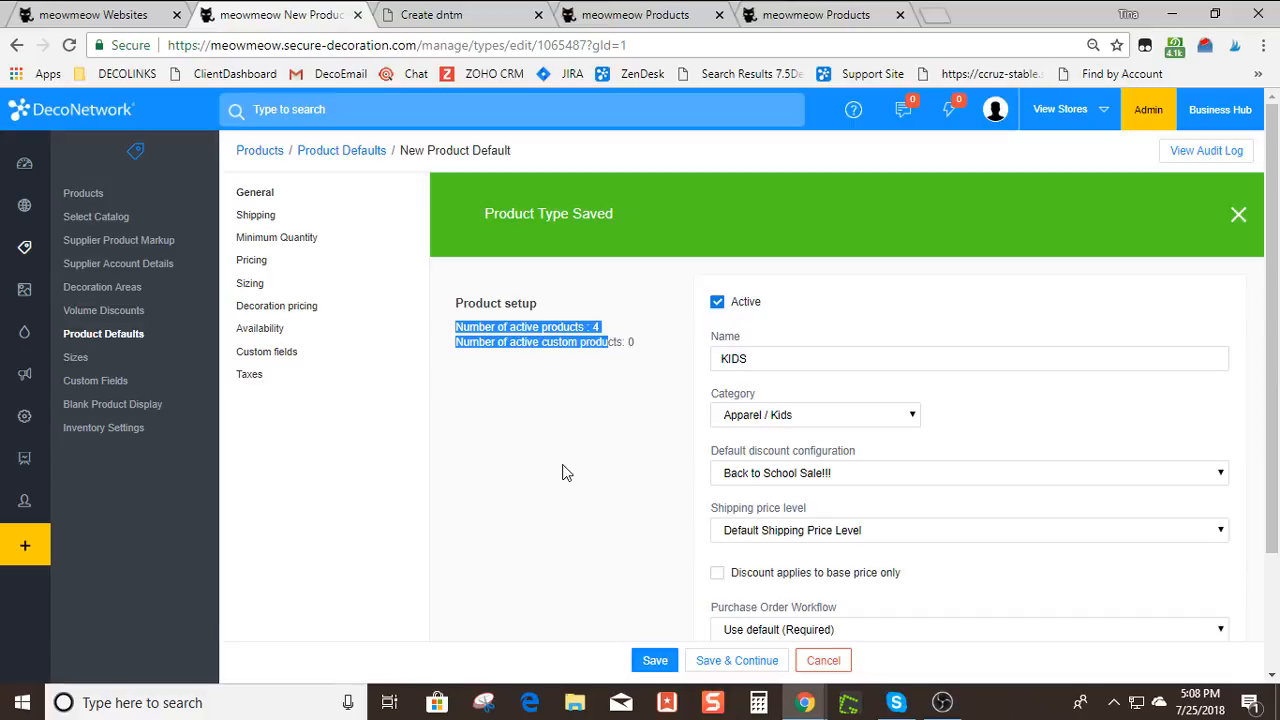
click(452, 335)
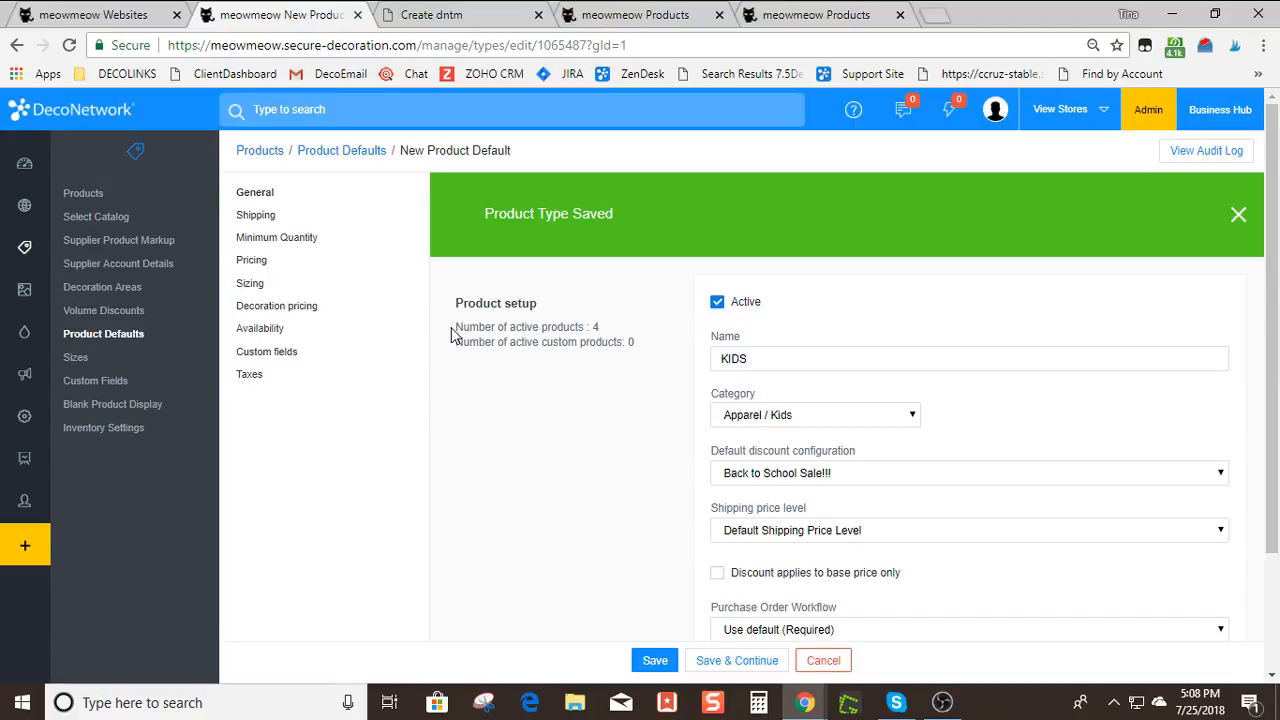
drag(452, 335, 610, 330)
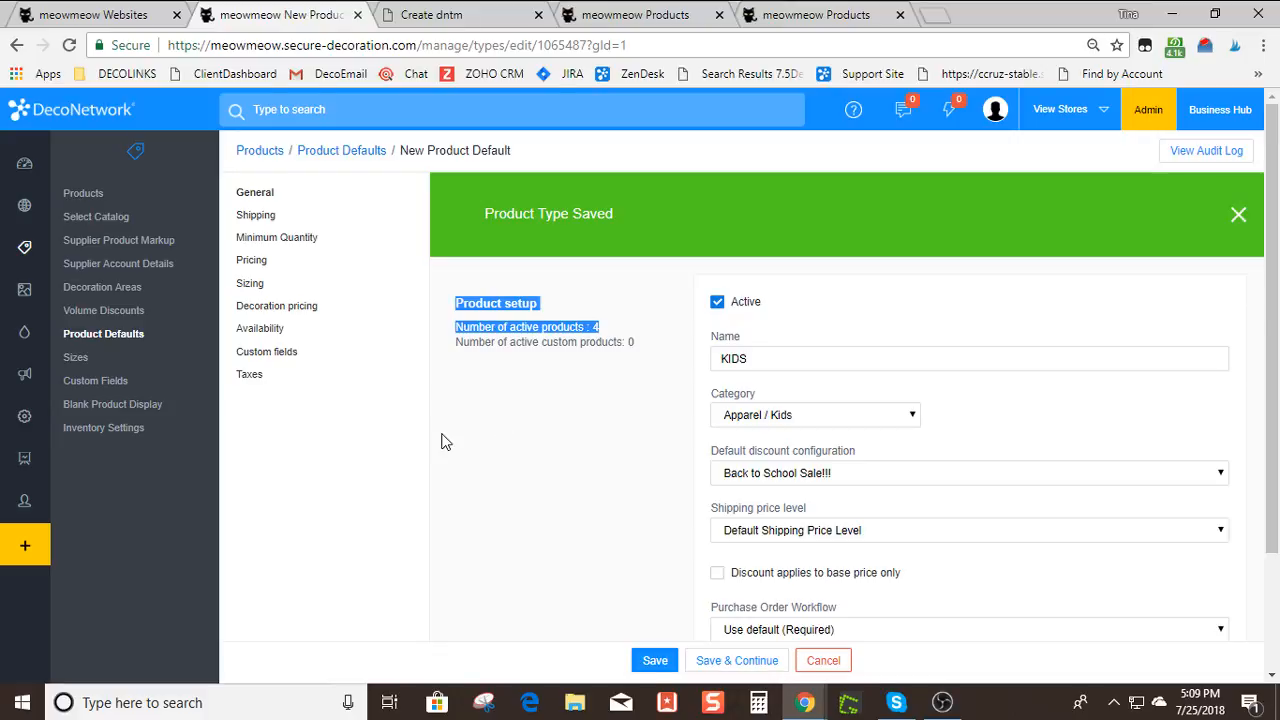
Reload the store's Kids page, then flush the site by opening dntm.secure-decoration.com/flush_site
click(418, 15)
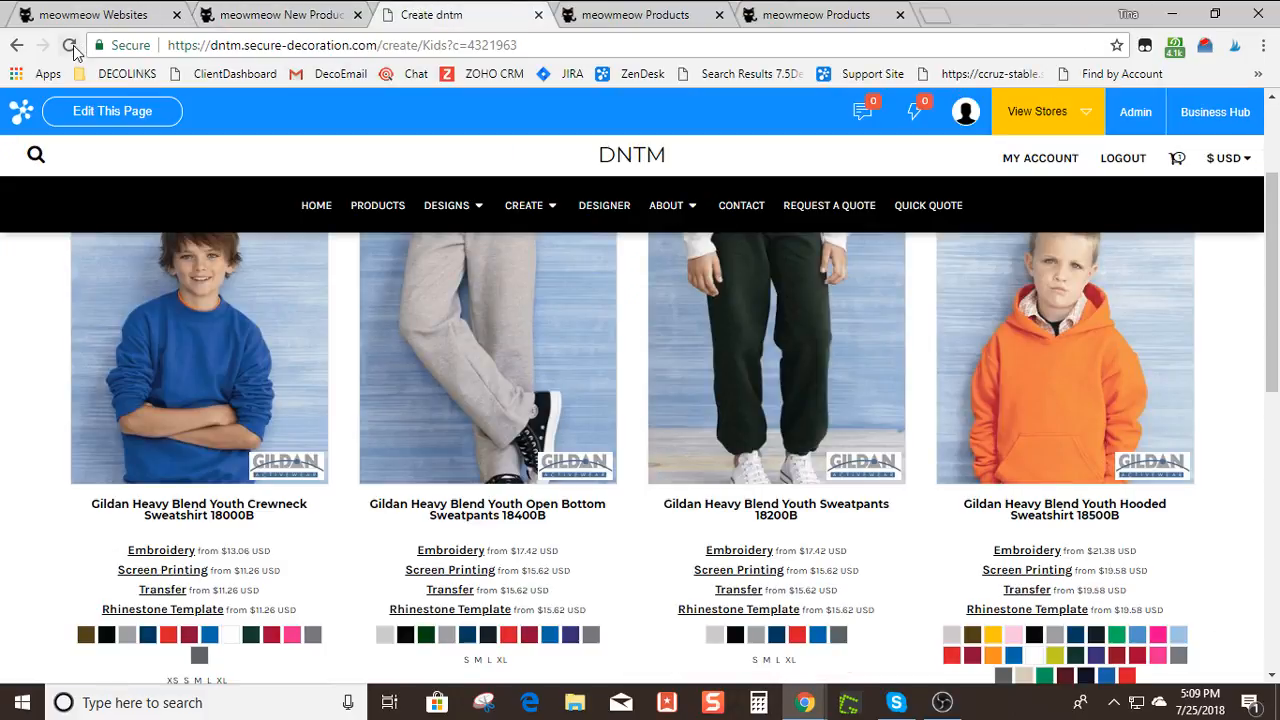
click(69, 45)
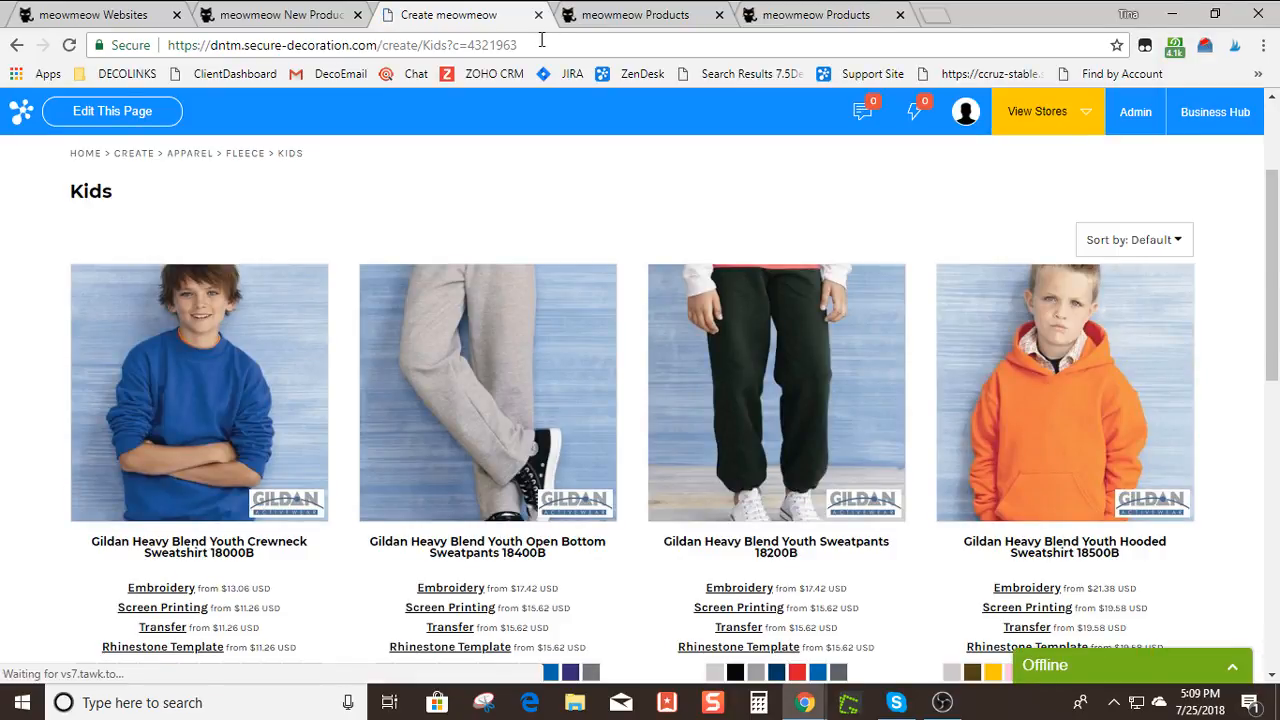
drag(540, 40, 376, 45)
text(/flush)
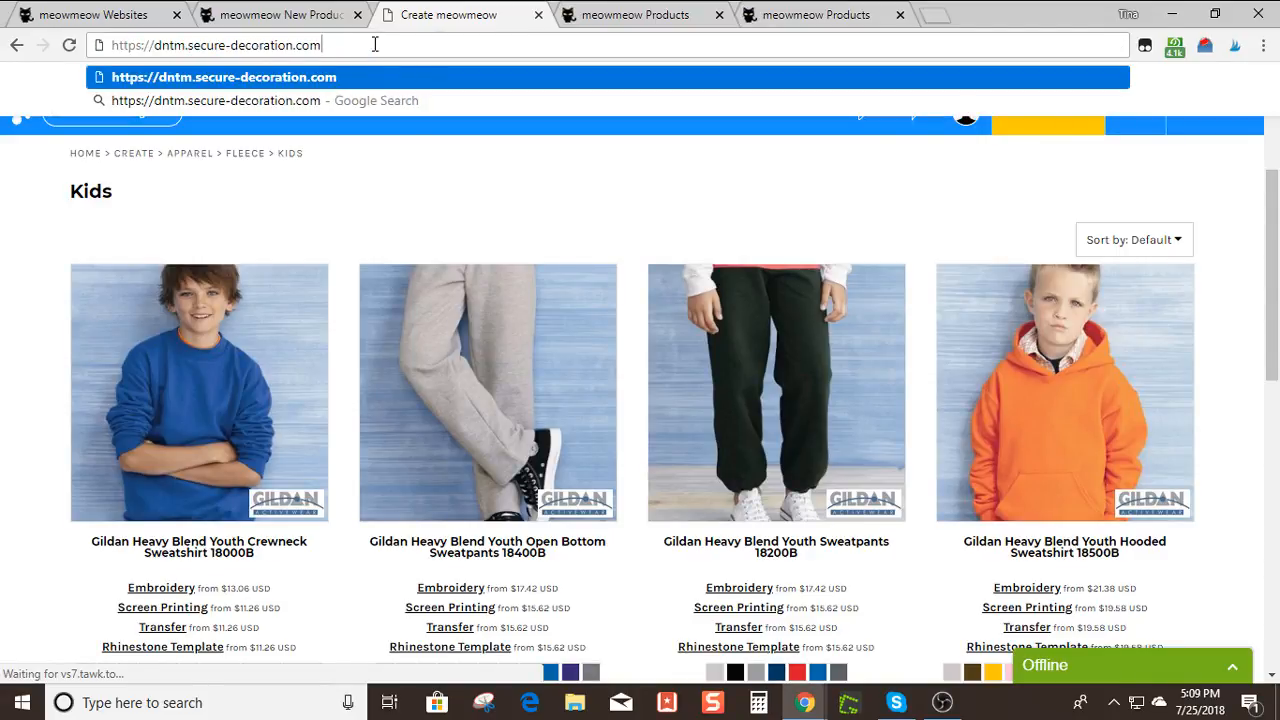
text(_)
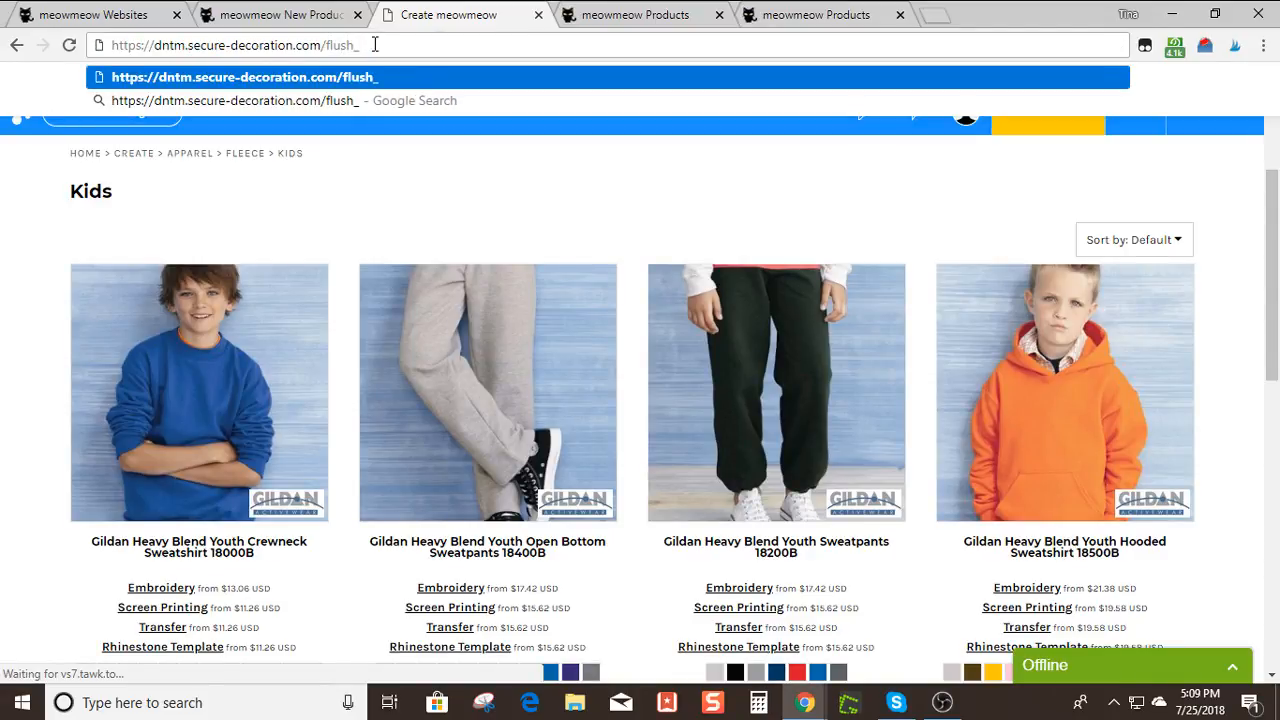
text(sit)
key(Return)
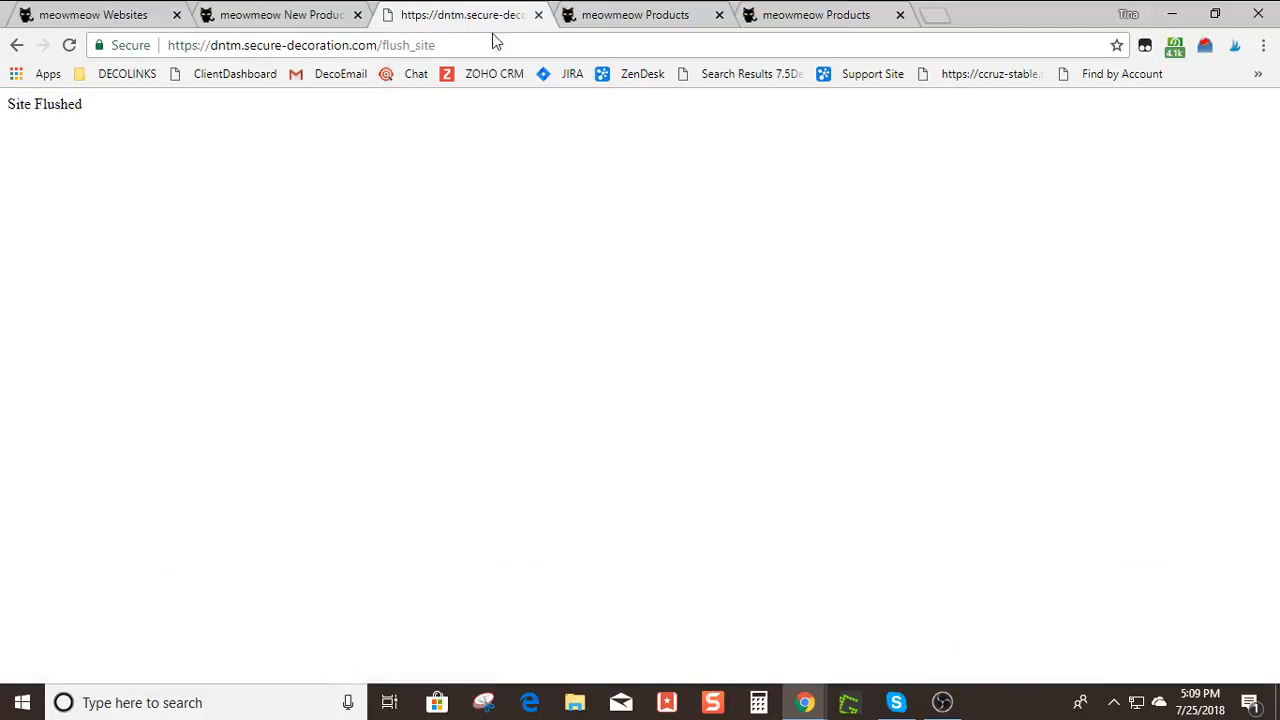
Reopen the store at dntm.secure-decoration.com and review the products and prices in the Create catalog's Apparel / Fleece / Kids category
drag(442, 45, 382, 40)
key(Return)
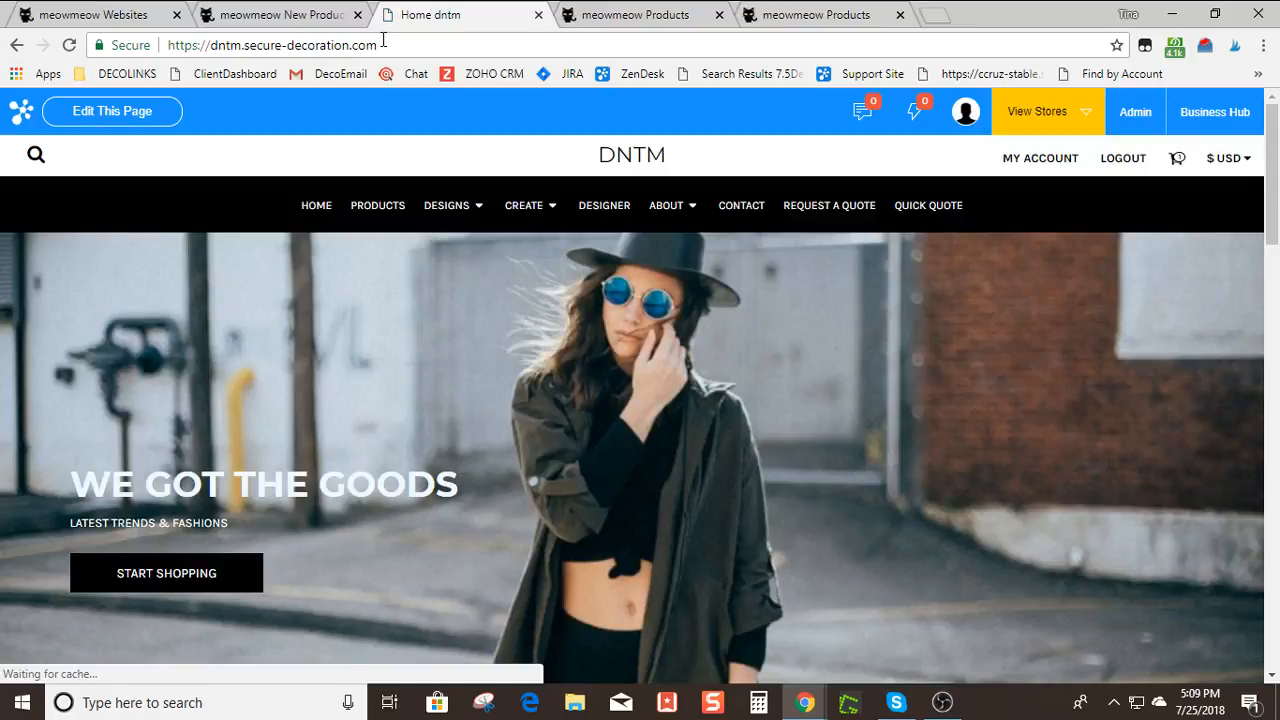
mouse_move(490, 218)
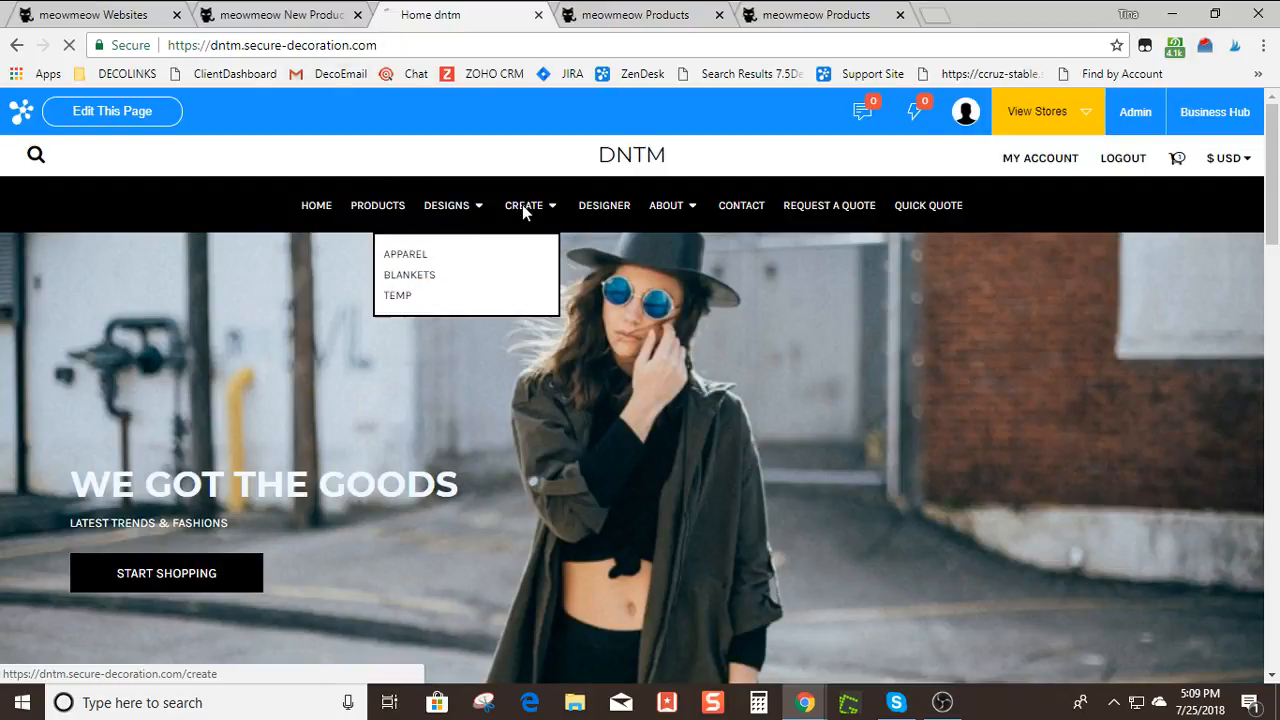
click(527, 207)
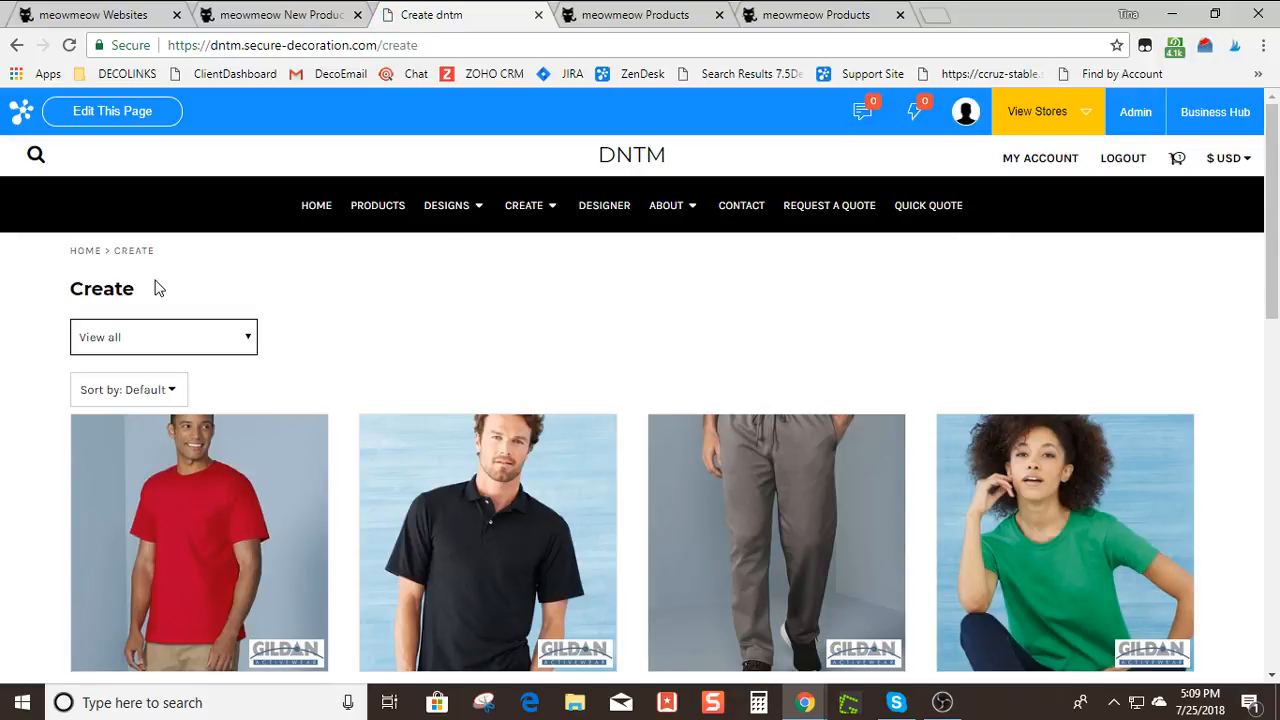
click(195, 339)
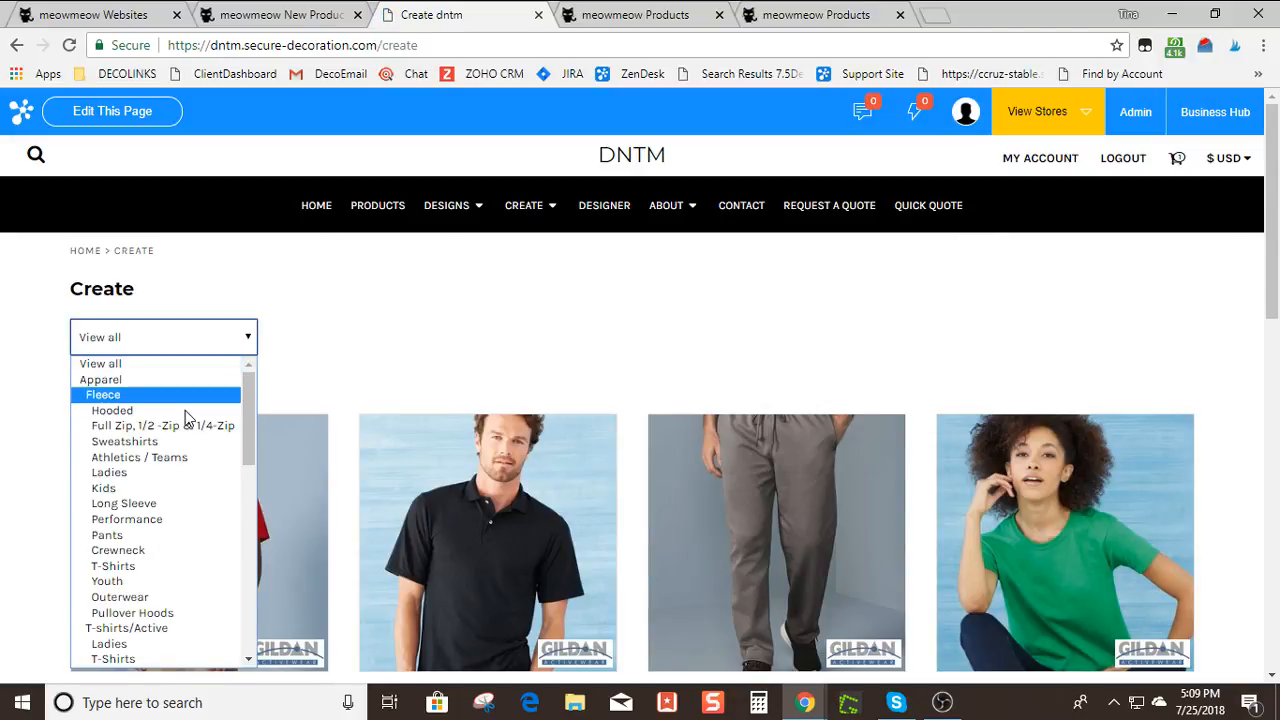
click(206, 489)
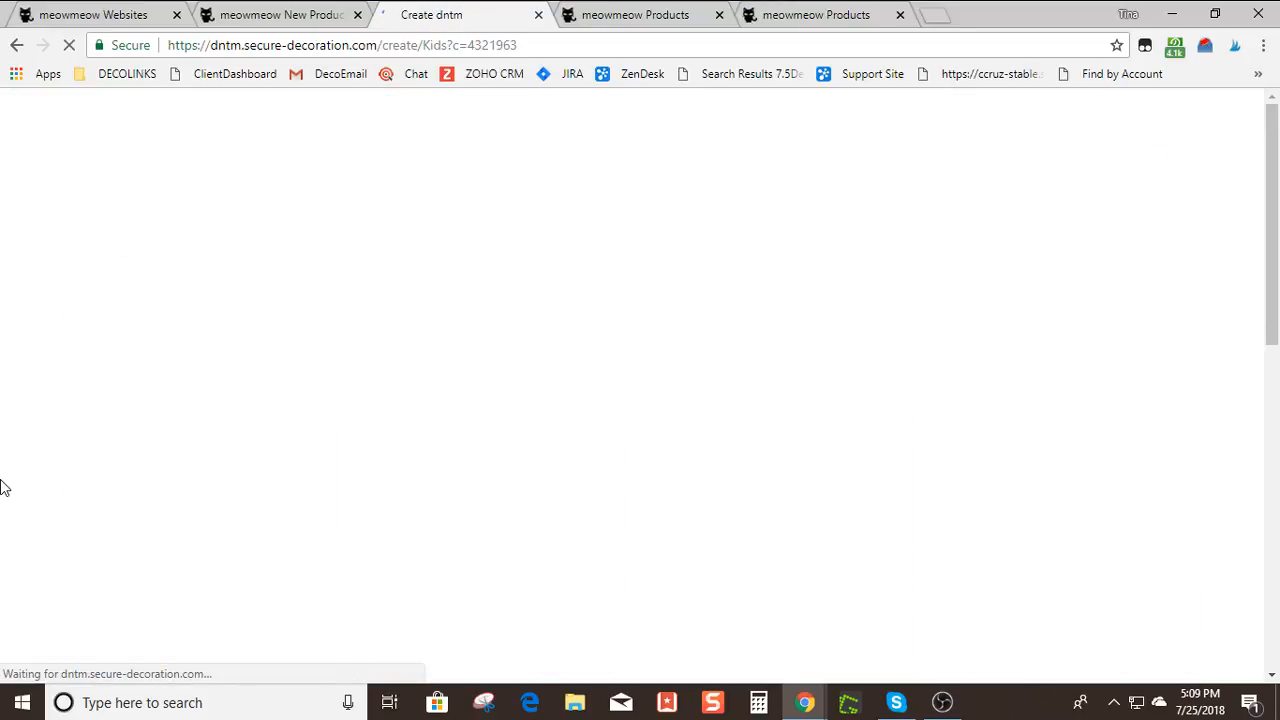
scroll(20, 480, down, 4)
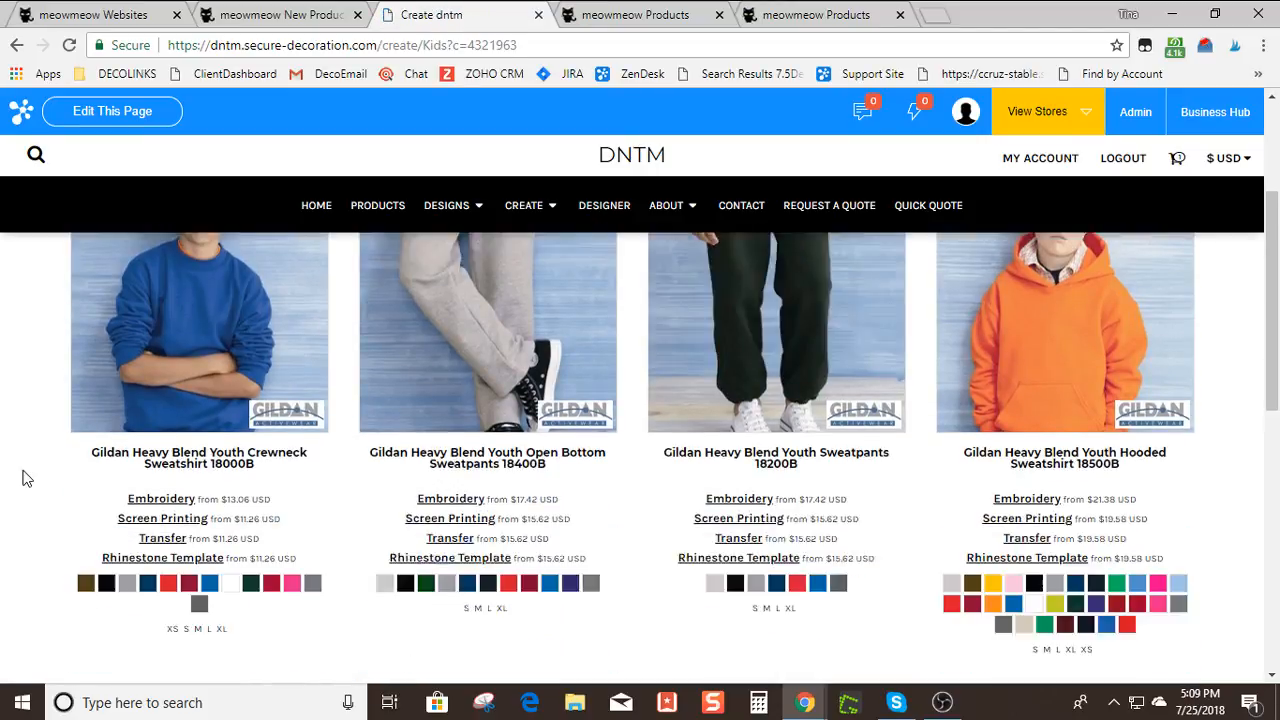
scroll(27, 476, down, 1)
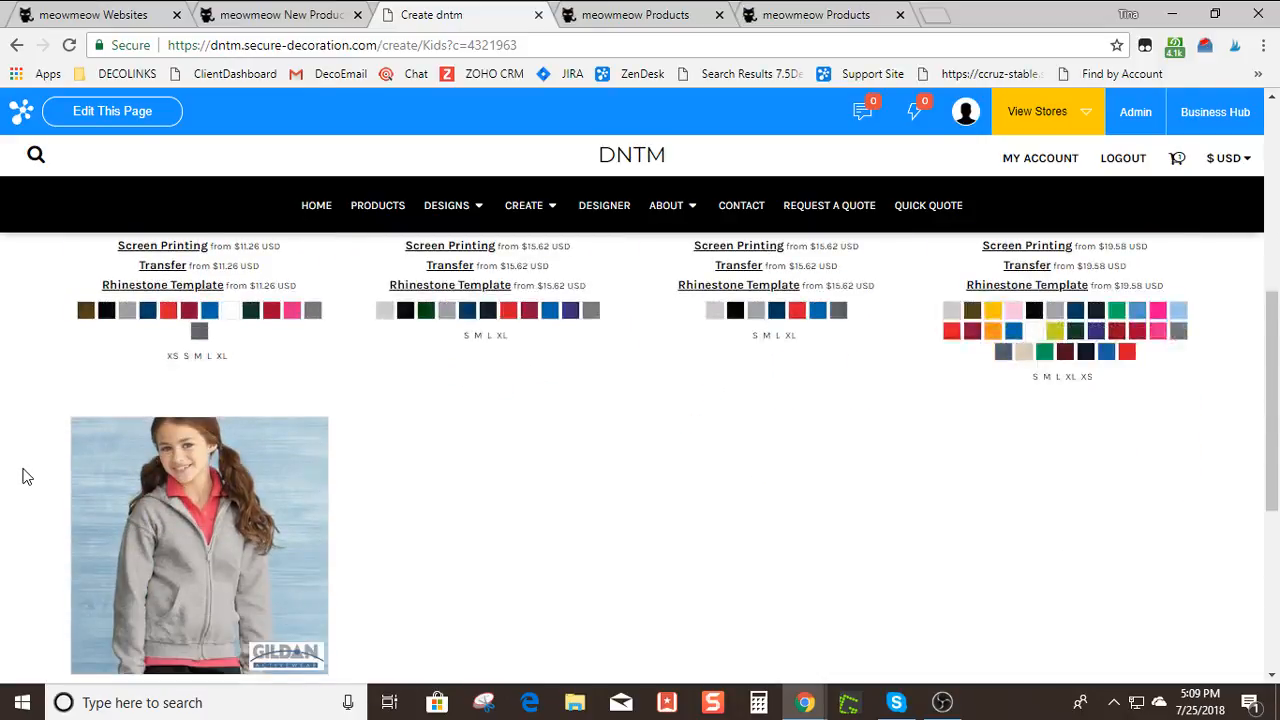
scroll(27, 476, up, 4)
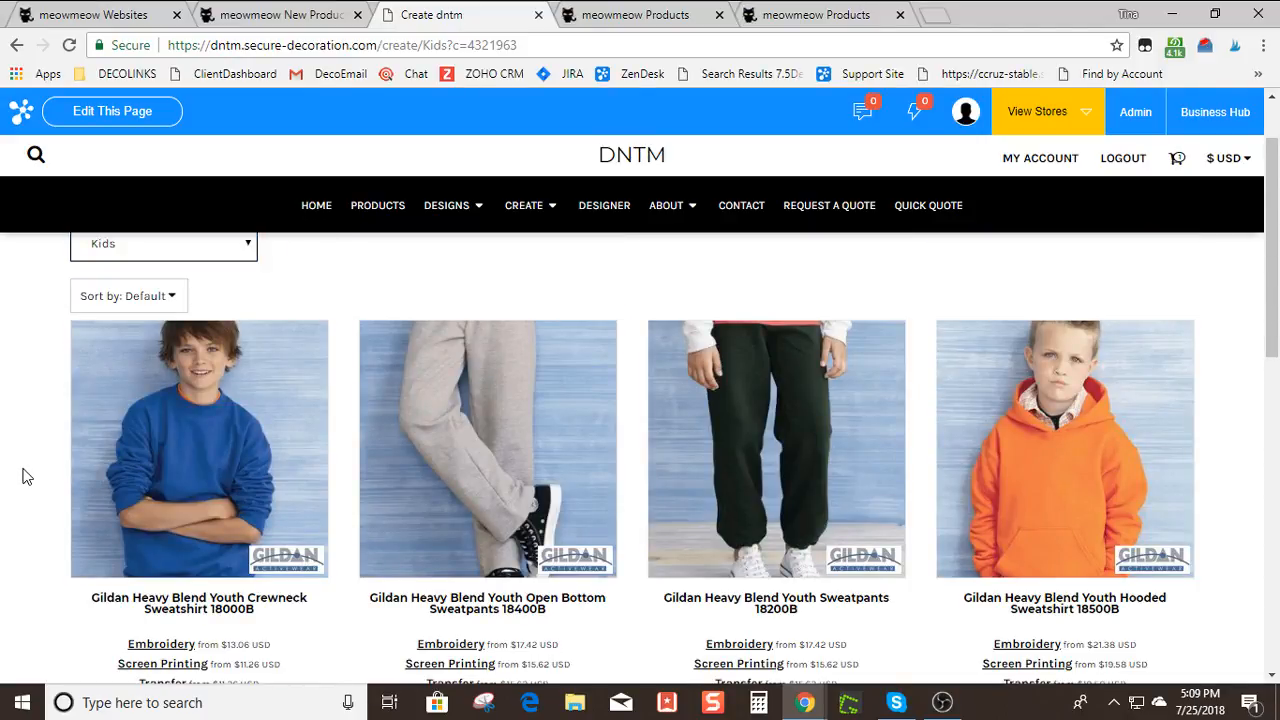
scroll(27, 476, down, 3)
scroll(23, 471, up, 5)
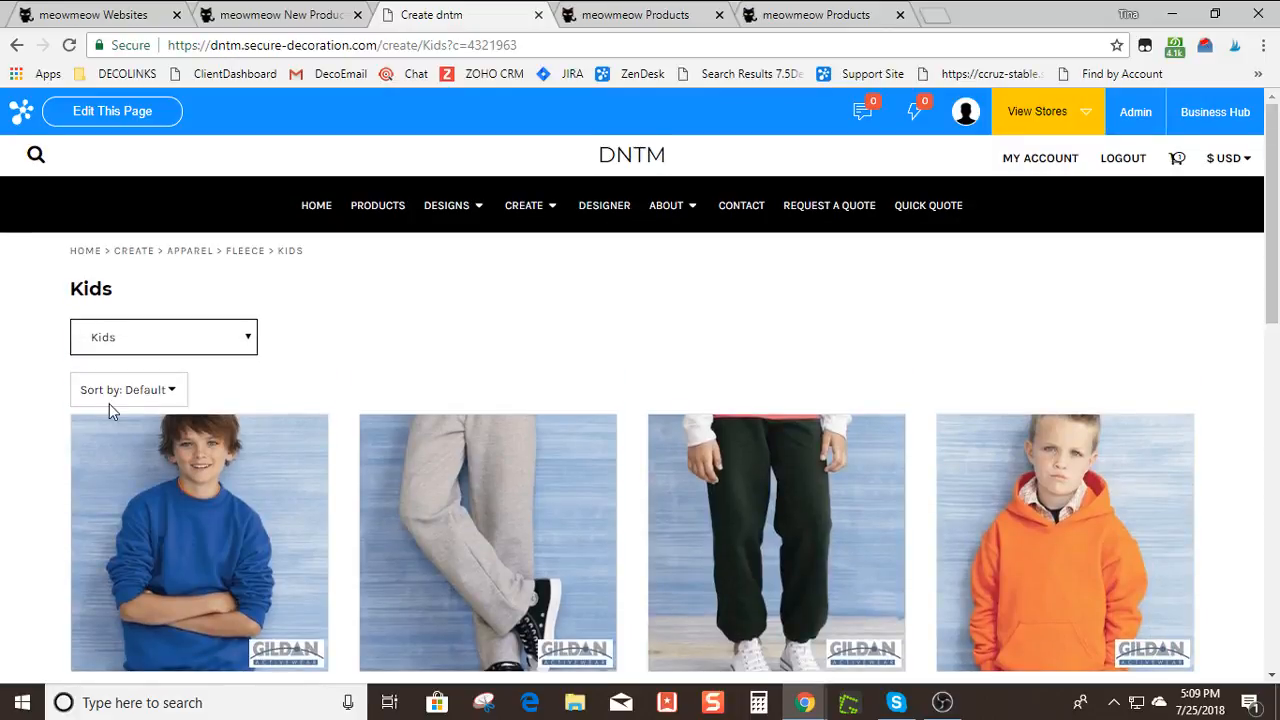
Show the Apparel / Sports / Kids category in the store and review its products and prices
click(110, 398)
click(222, 348)
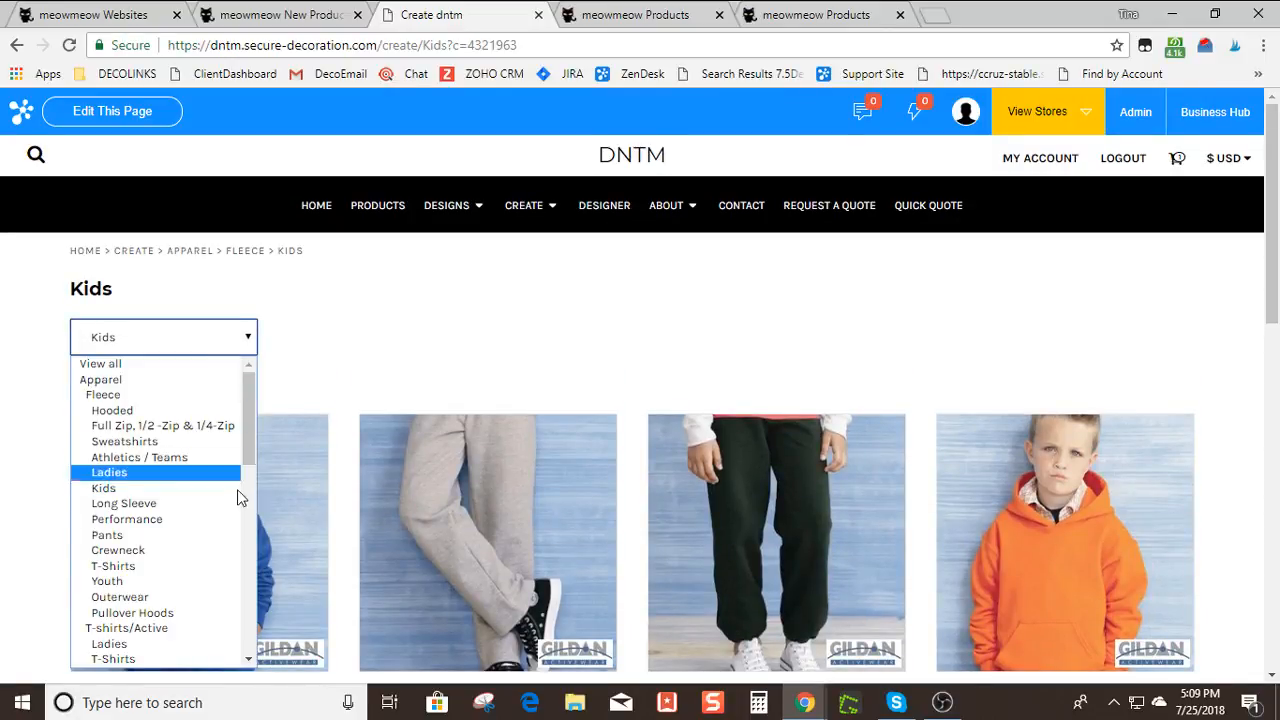
scroll(251, 656, down, 3)
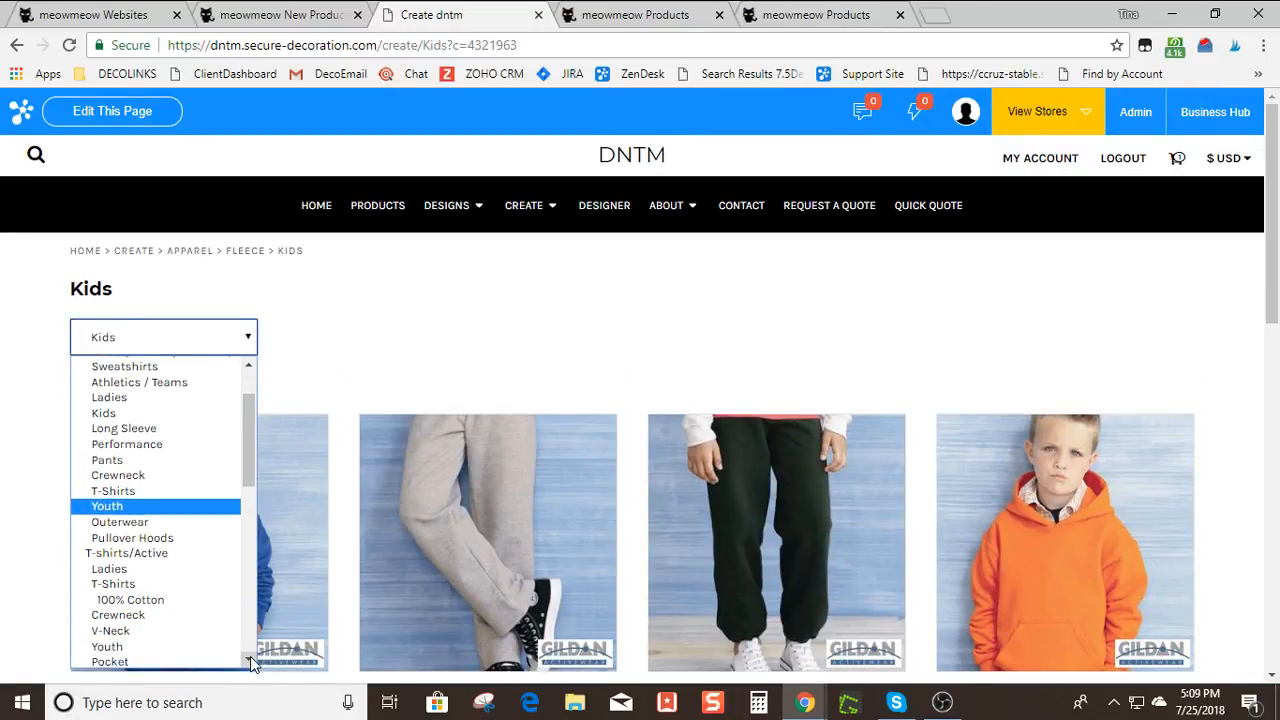
scroll(251, 660, down, 3)
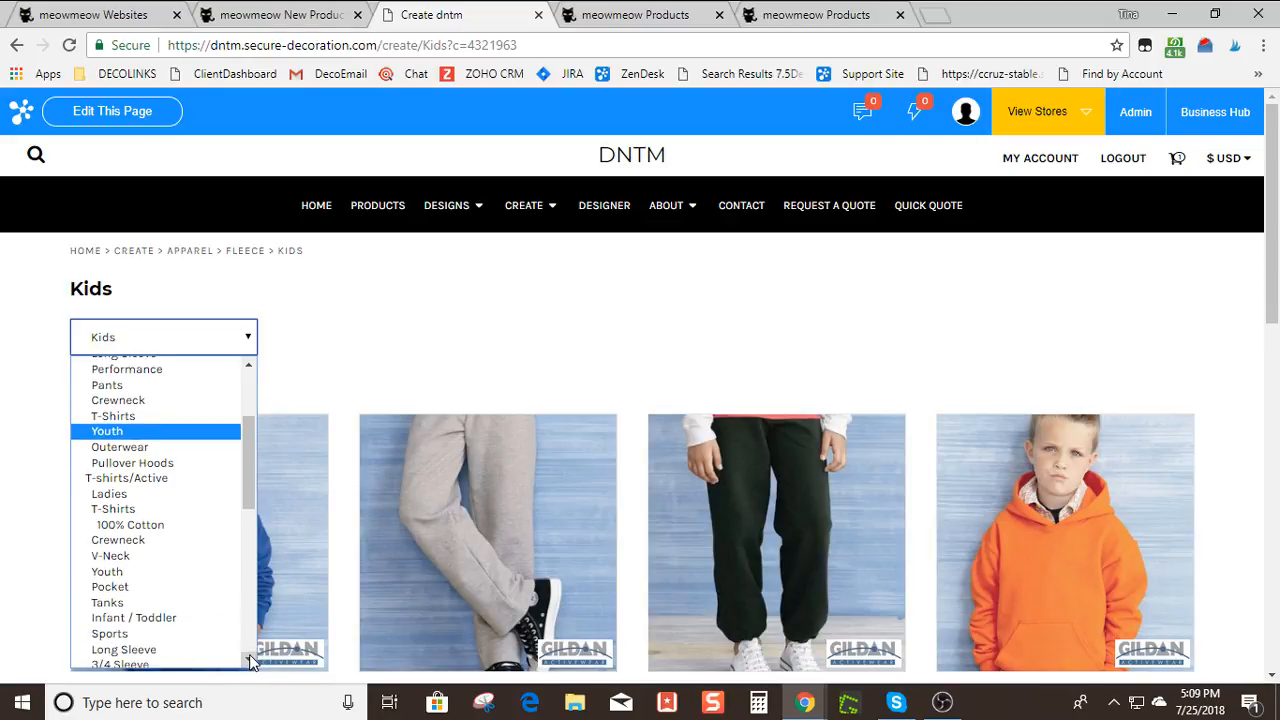
scroll(251, 660, down, 8)
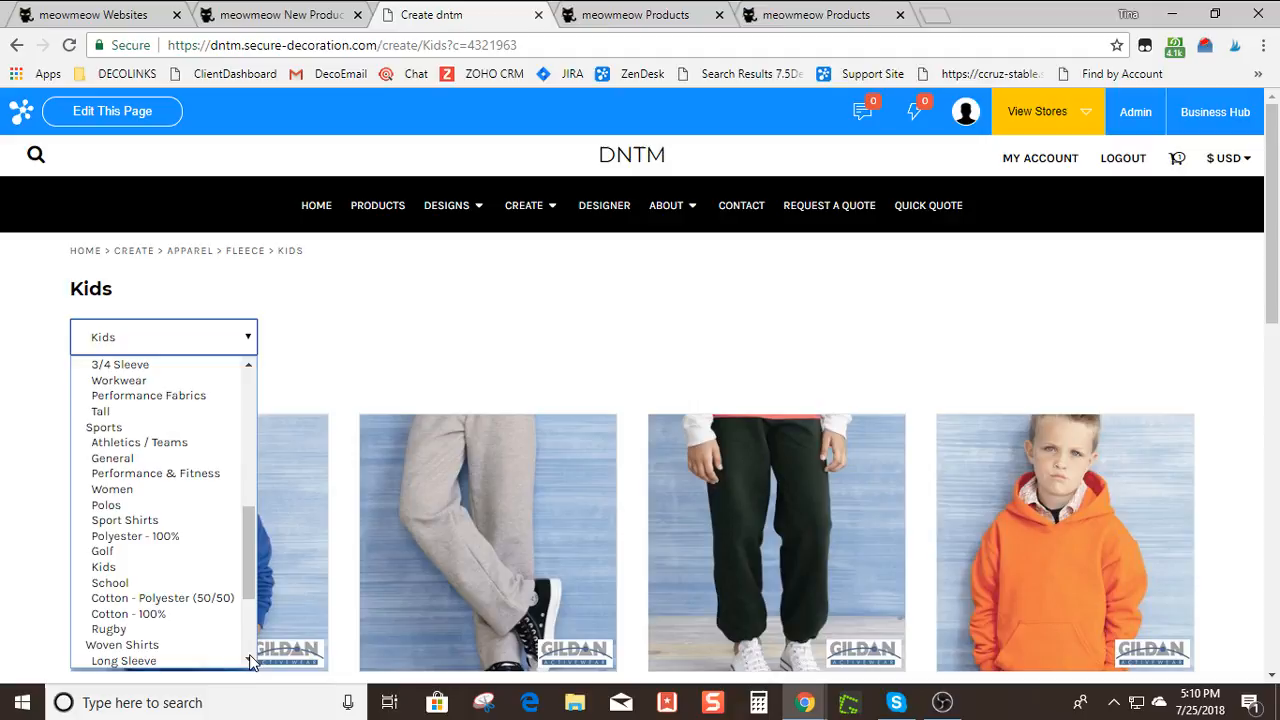
click(103, 568)
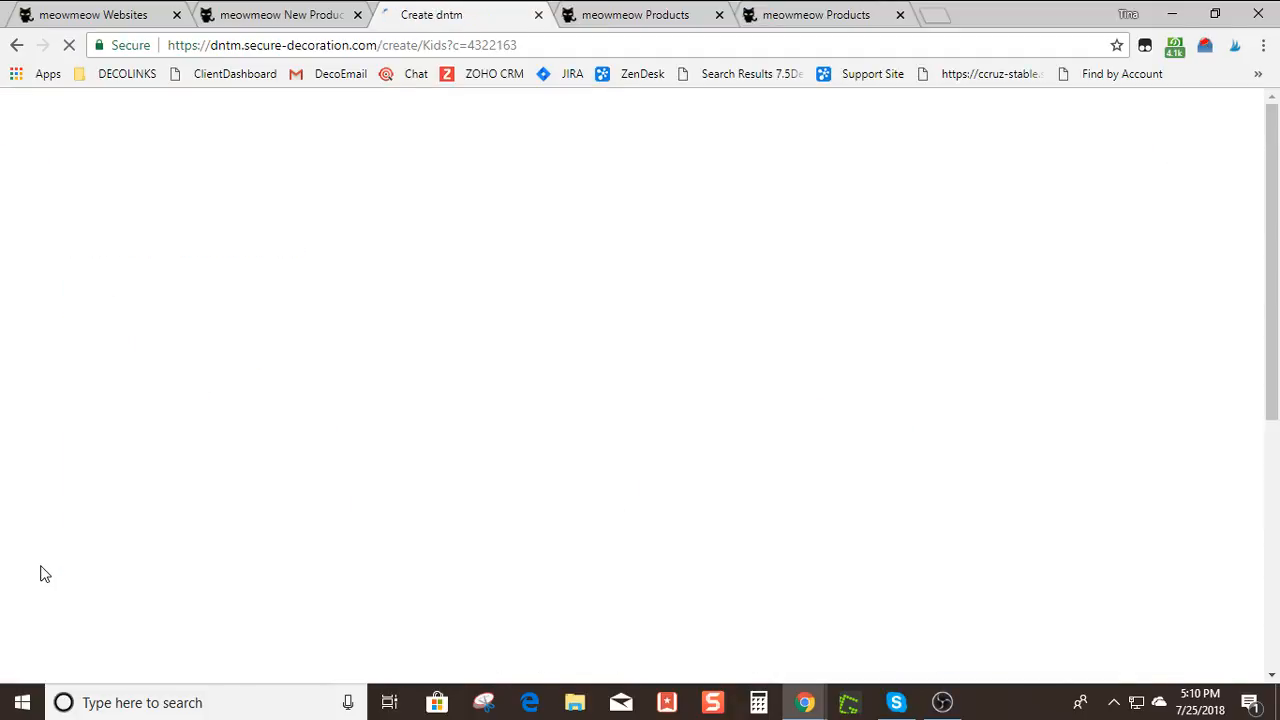
scroll(40, 573, down, 2)
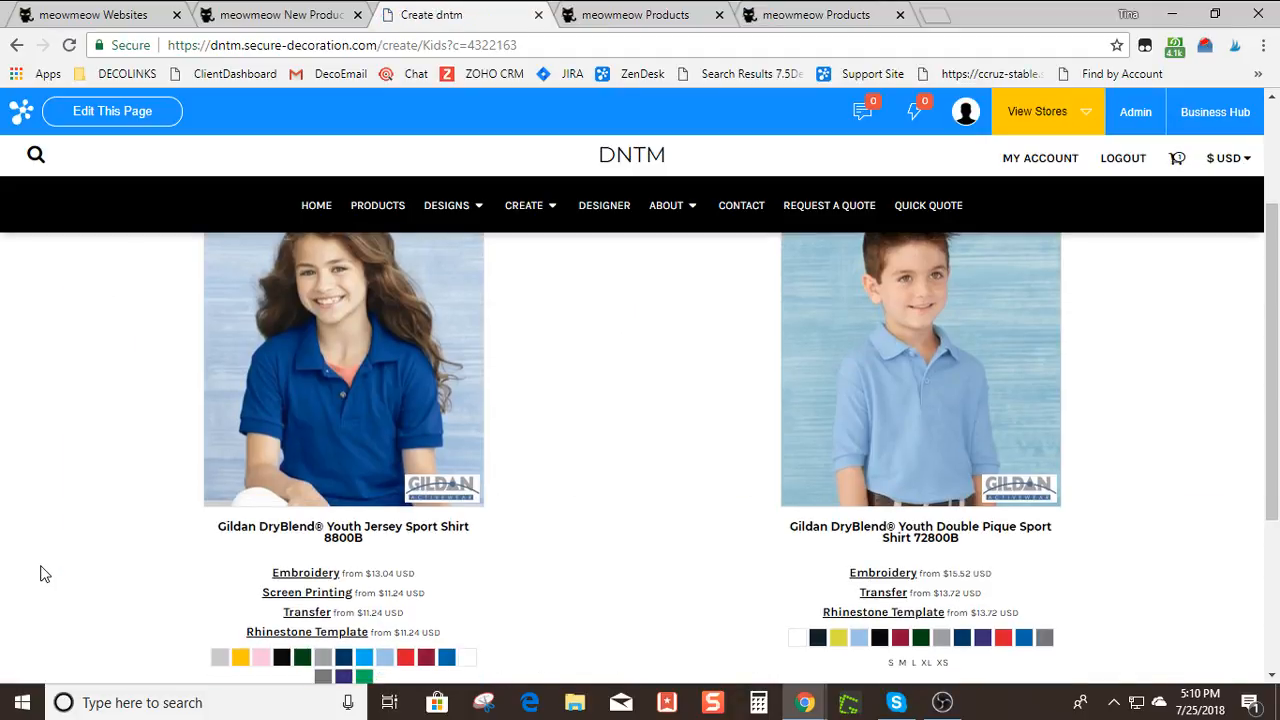
scroll(40, 573, up, 2)
Return to the admin site and open product 2400B, Ultra Cotton Youth Long Sleeve T-Shirt, from the Apparel / Kids category
key(ctrl+Page_Up)
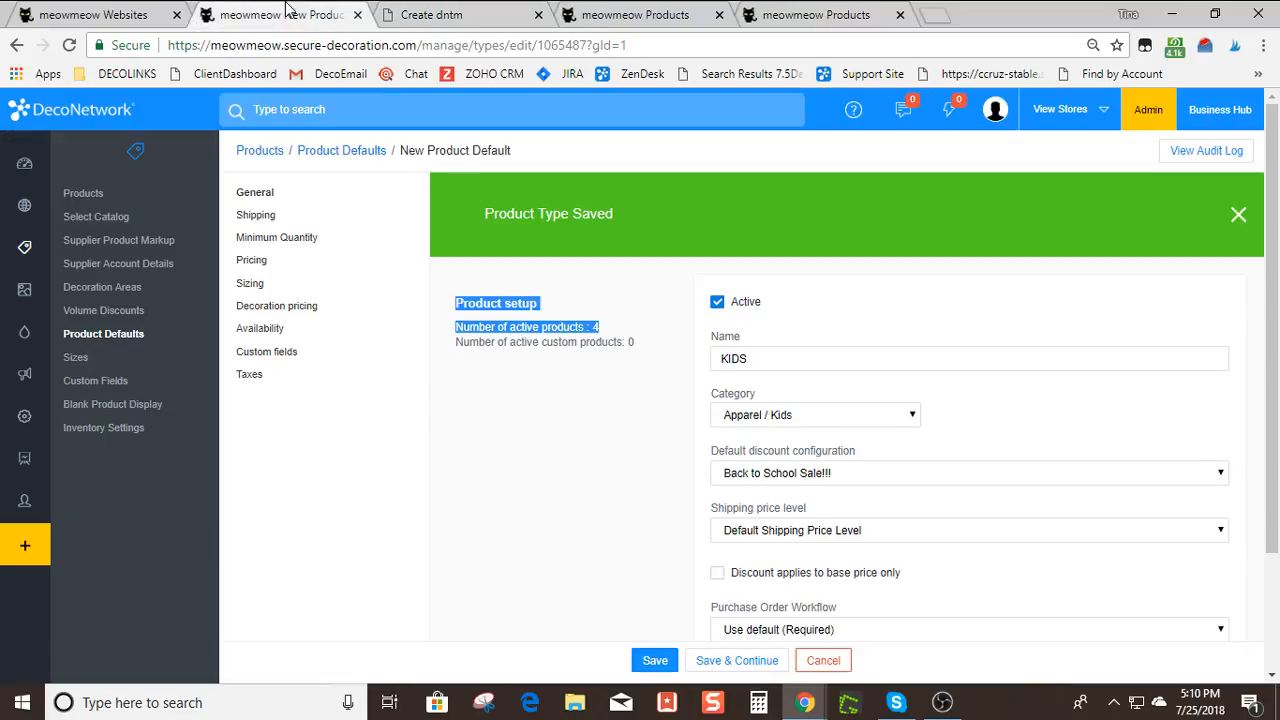
click(378, 531)
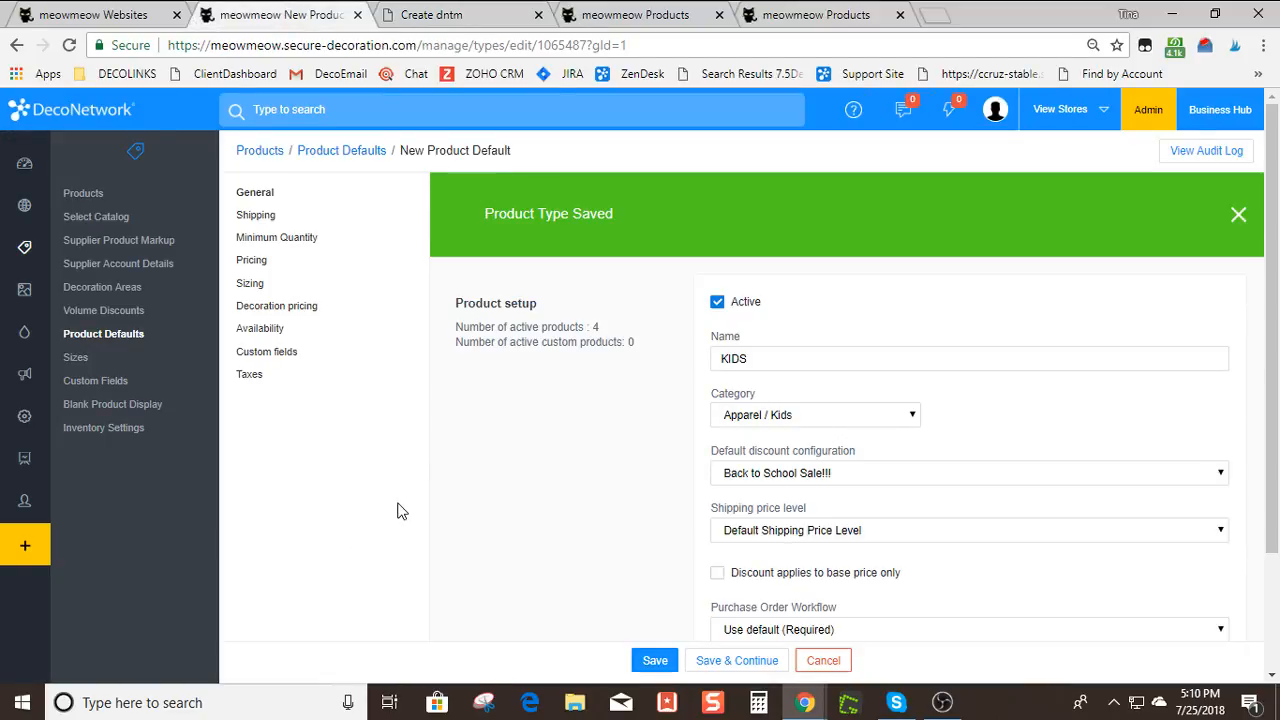
click(68, 200)
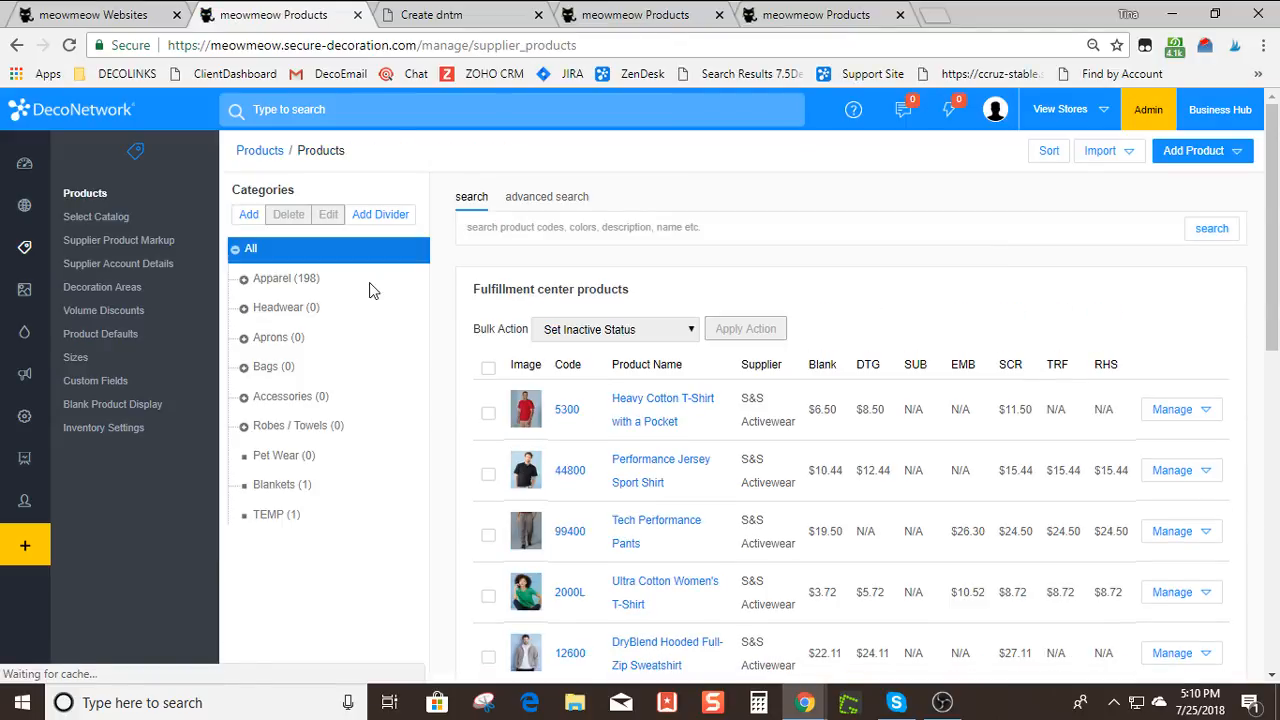
click(244, 281)
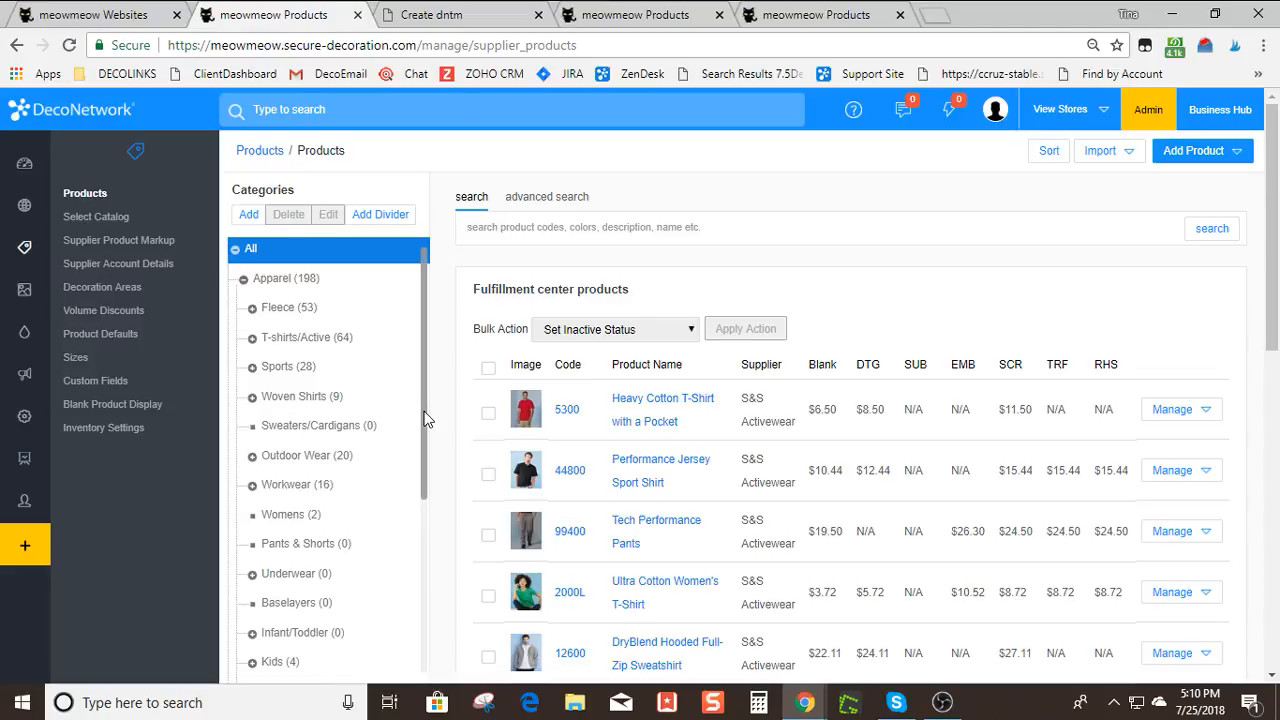
mouse_move(424, 419)
mouse_down()
mouse_move(425, 440)
mouse_move(420, 411)
mouse_up()
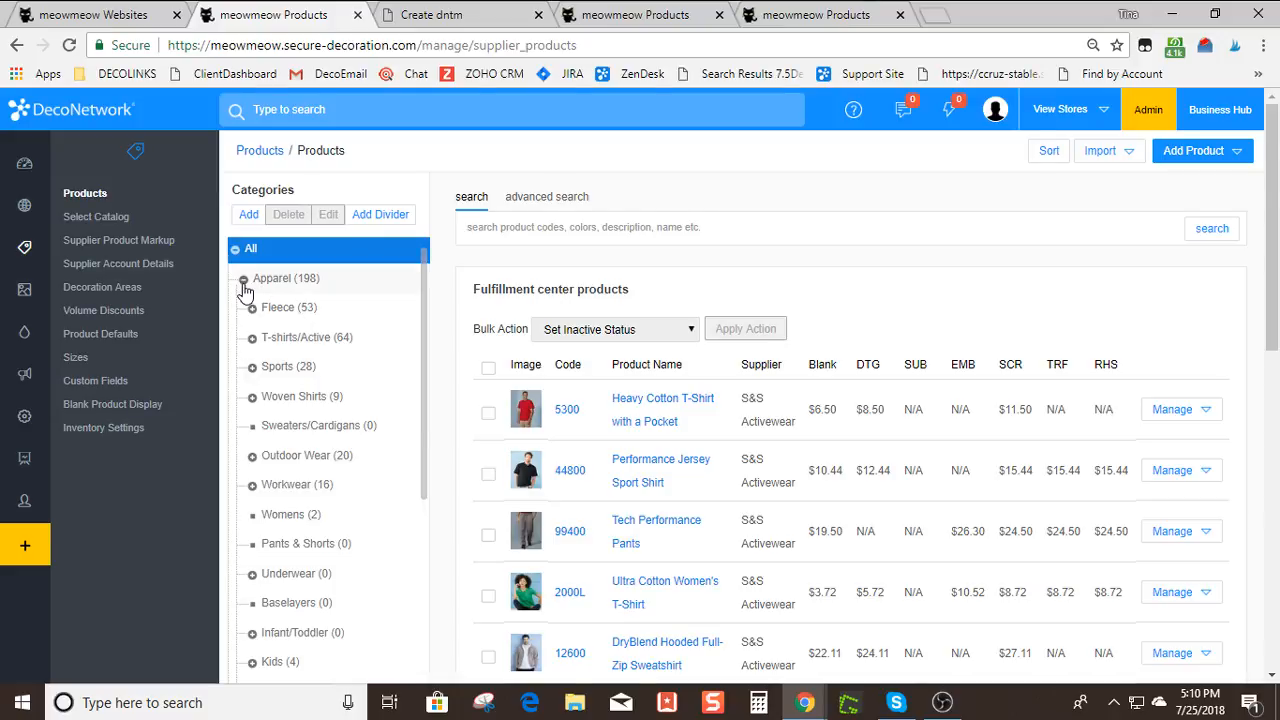
scroll(334, 603, down, 1)
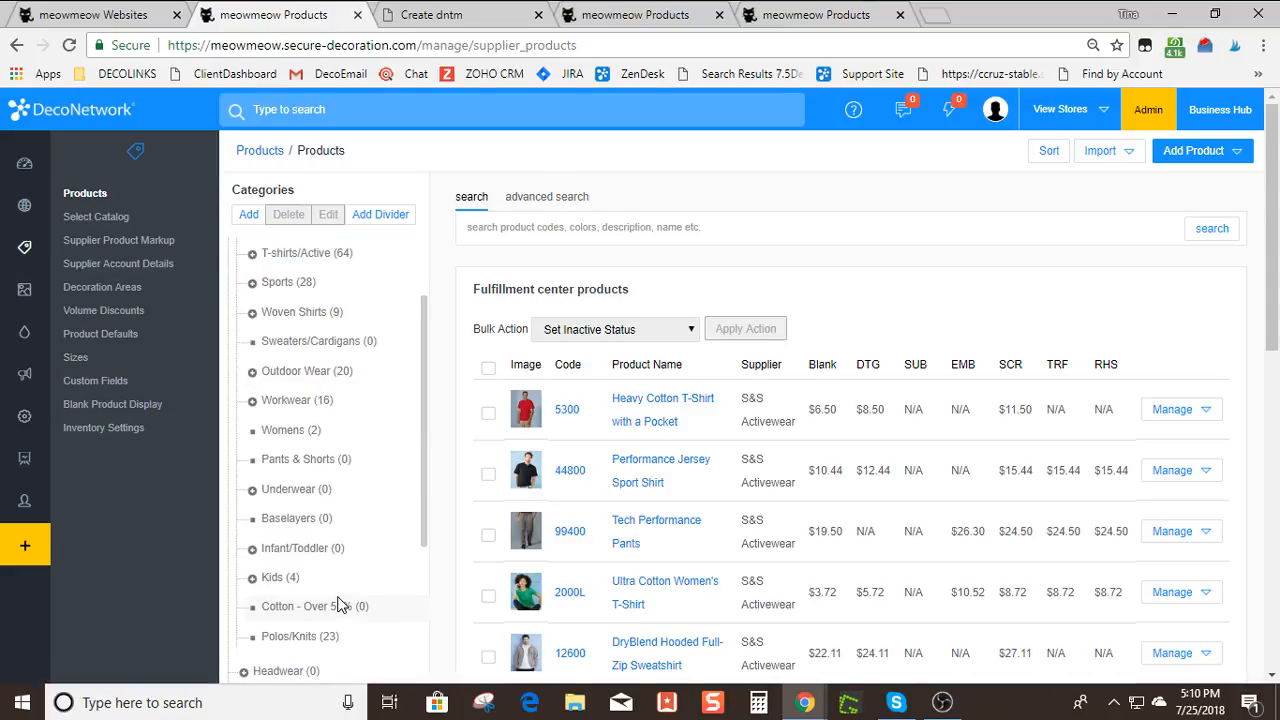
click(280, 580)
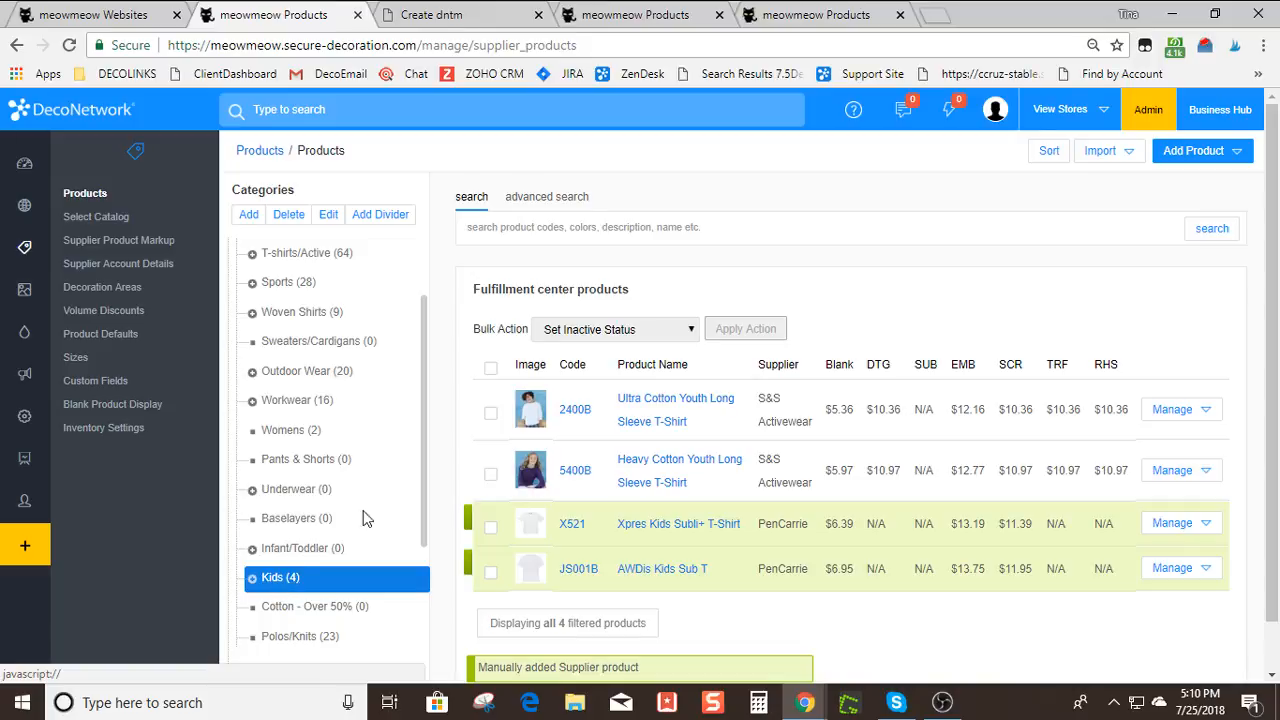
click(668, 400)
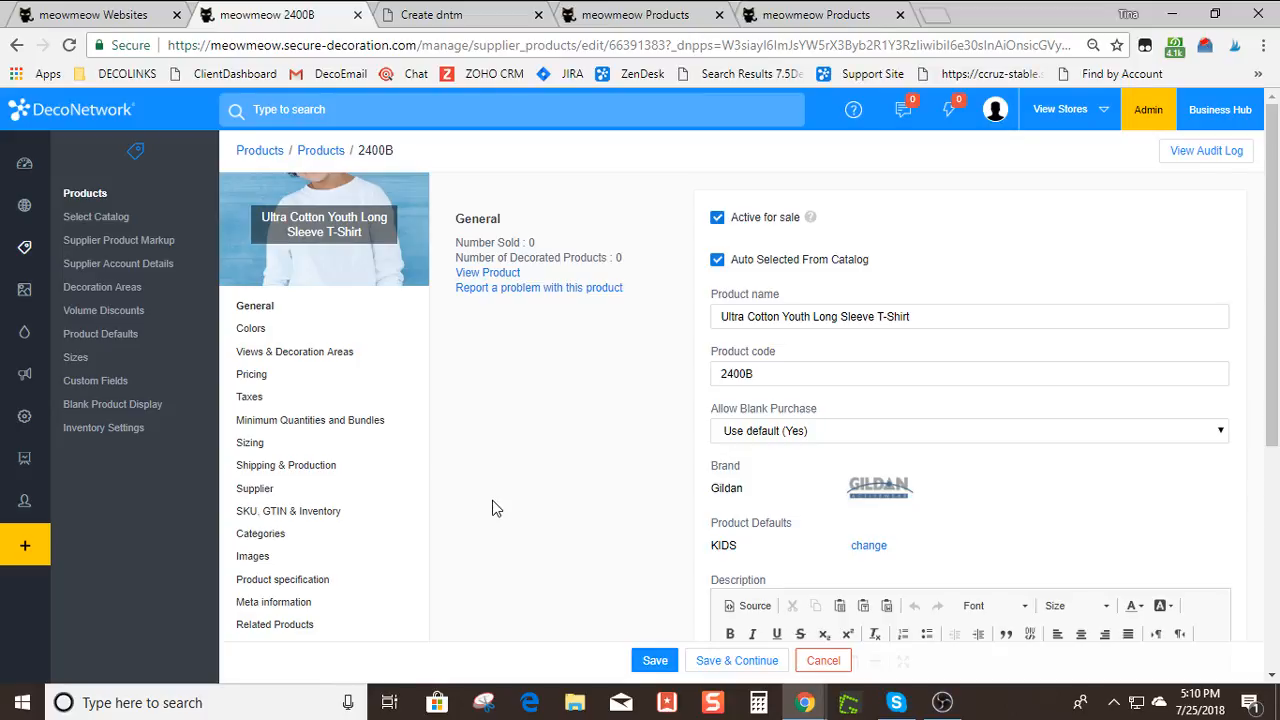
Open the KIDS product default and review its shipping price level and default discount configuration options
click(137, 337)
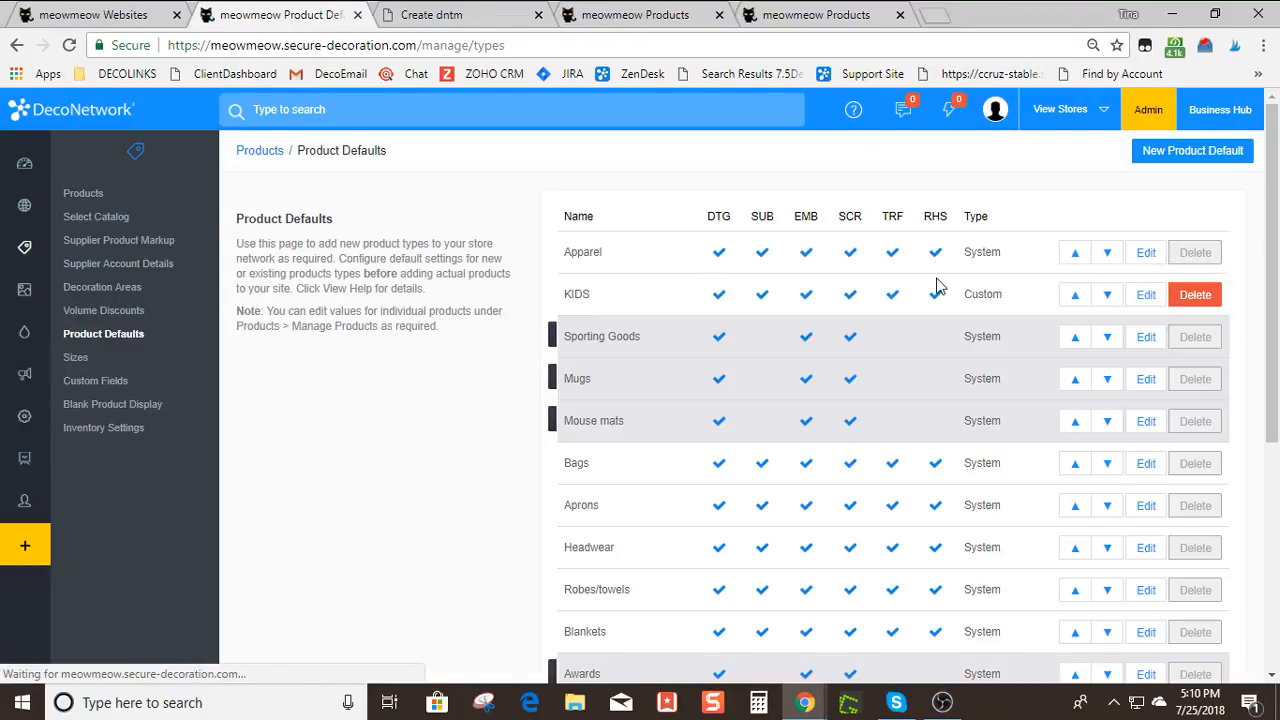
click(1140, 298)
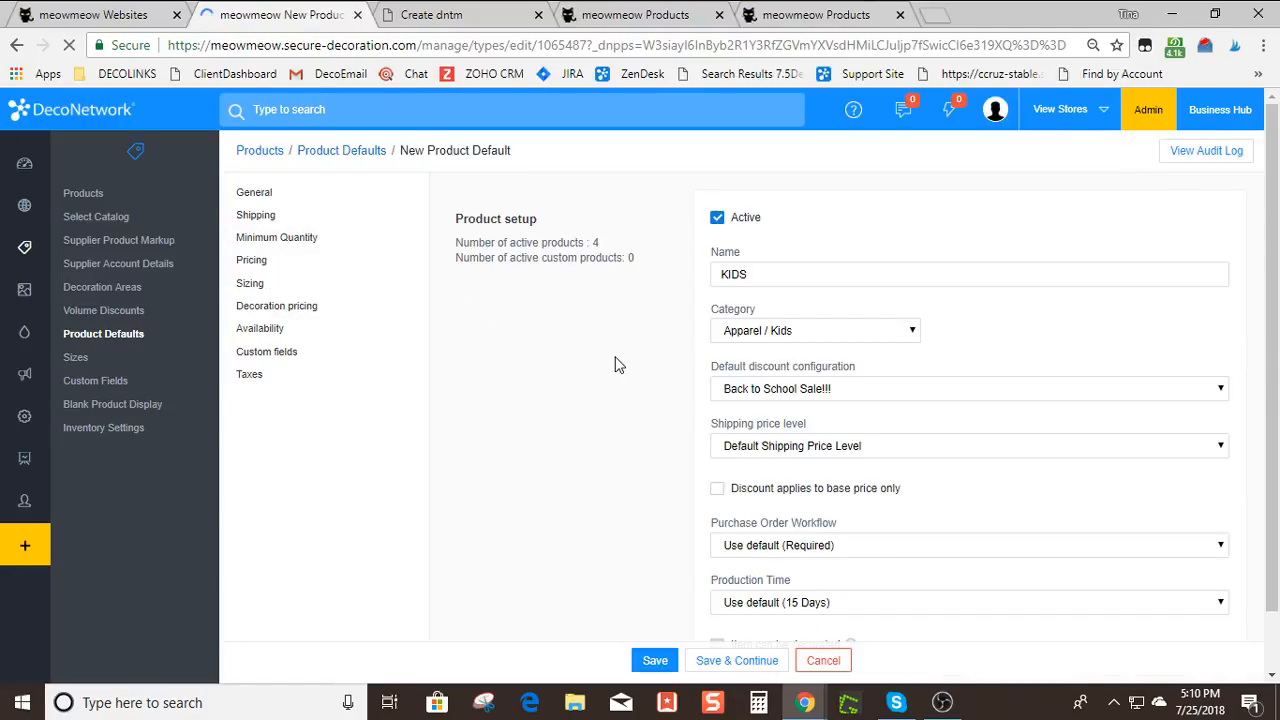
click(855, 448)
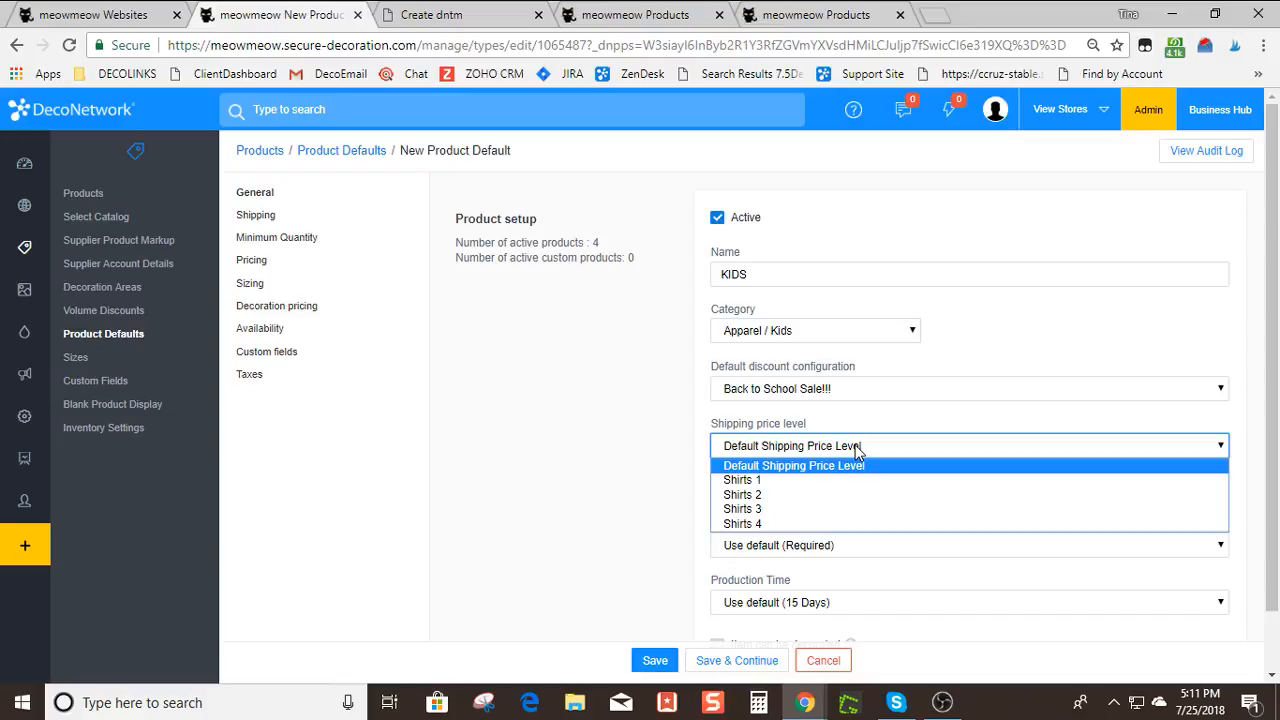
click(601, 419)
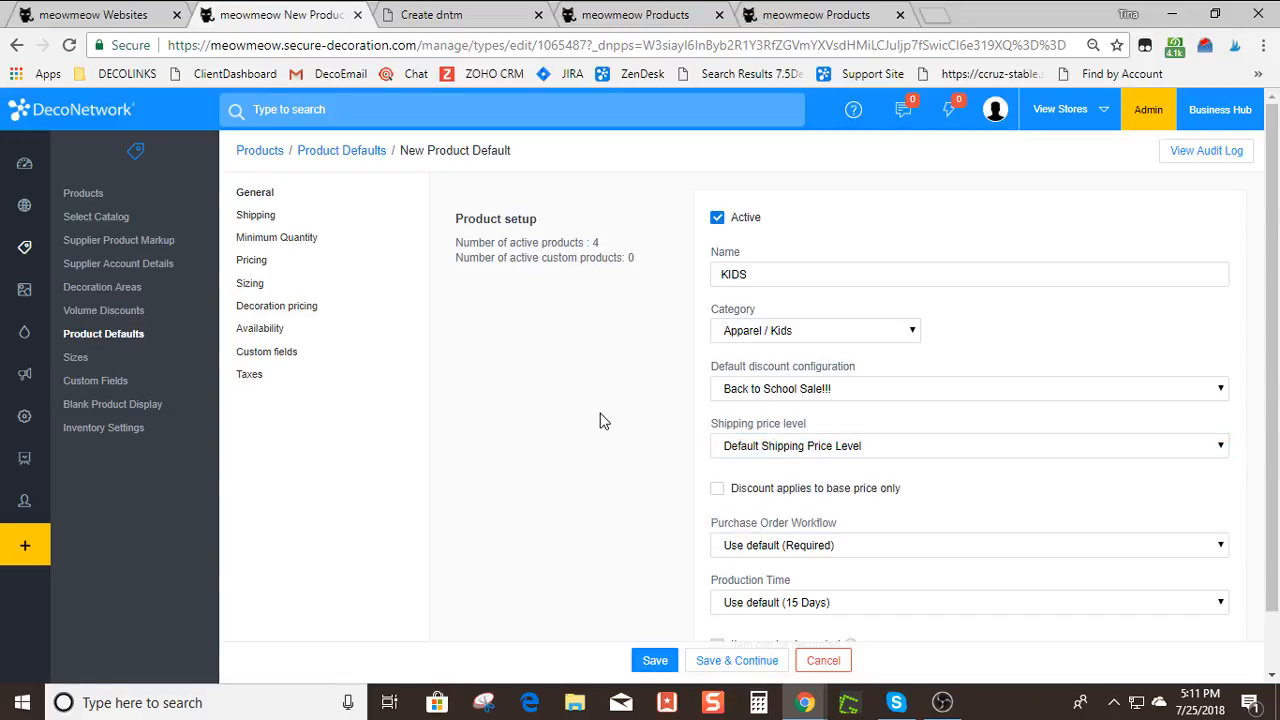
click(805, 390)
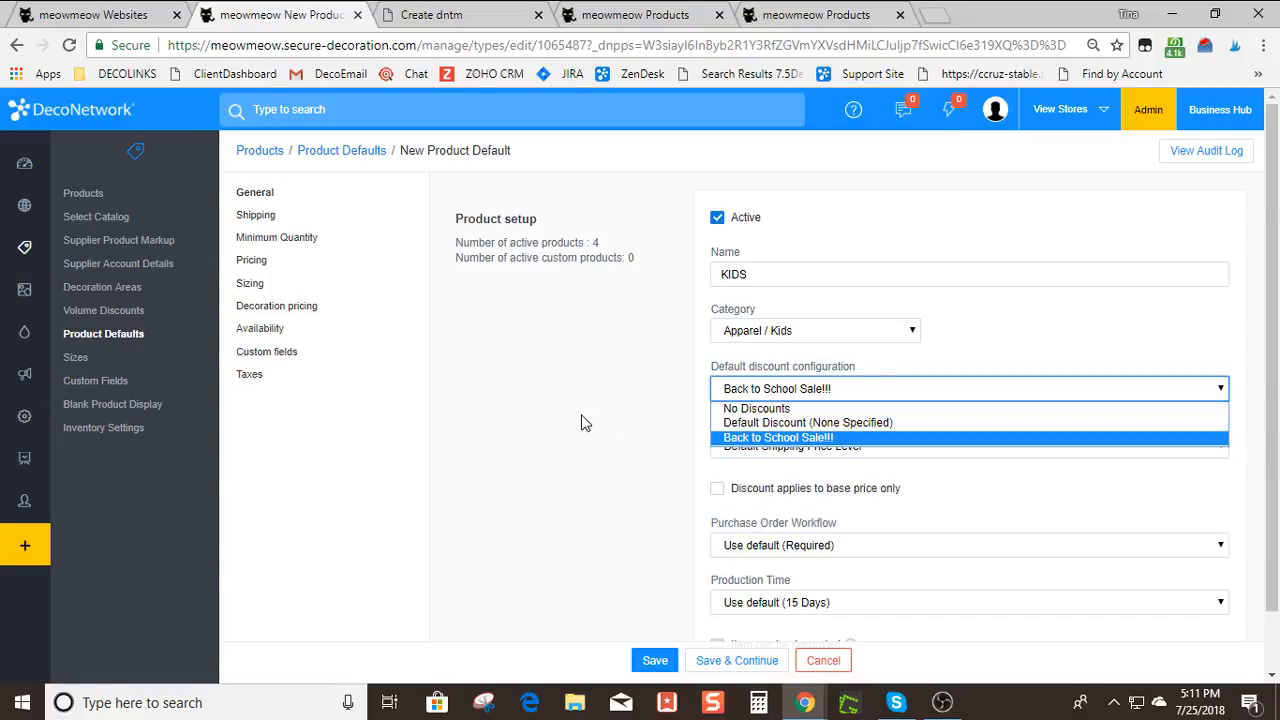
click(594, 423)
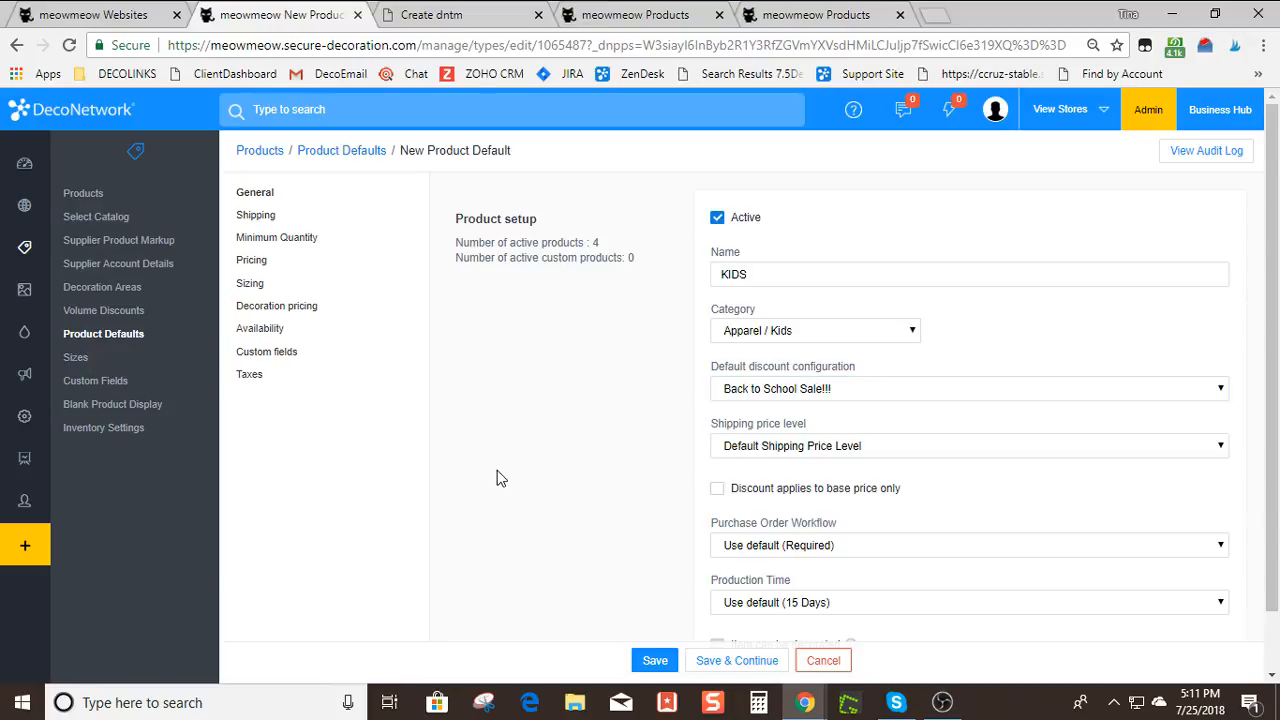
Return to the store's Kids page and look through the list of available categories
click(430, 14)
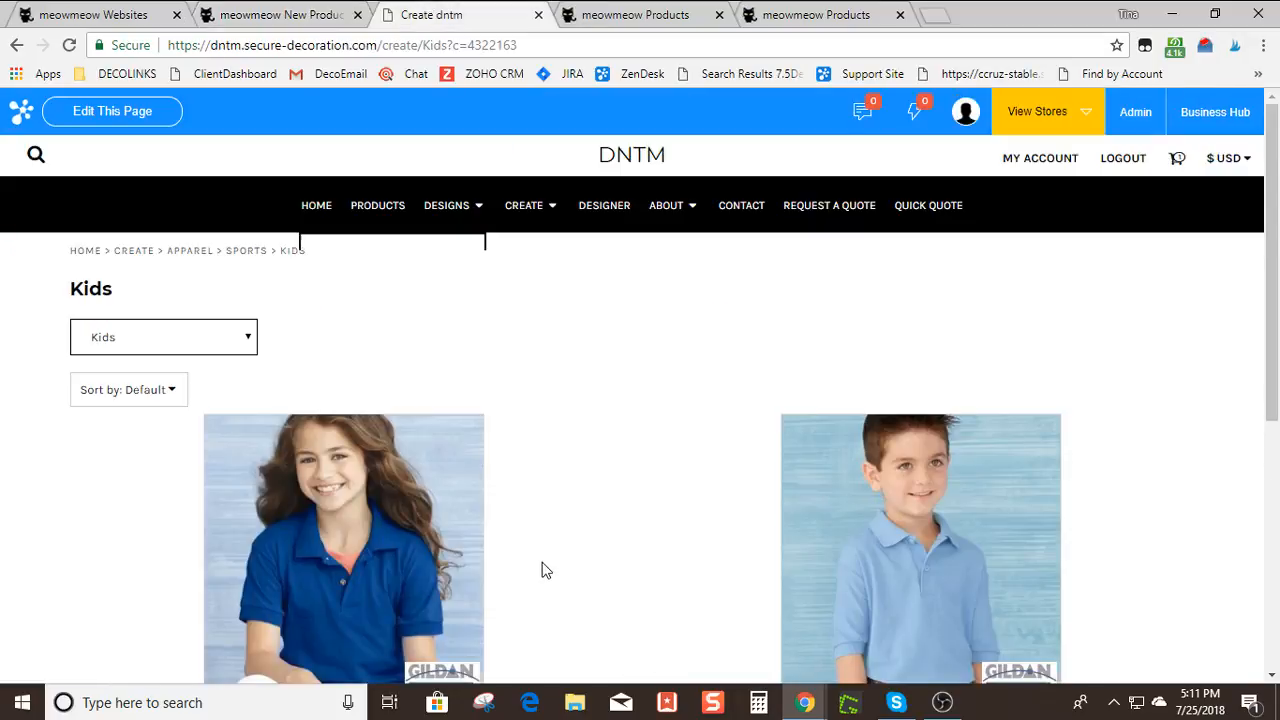
click(189, 347)
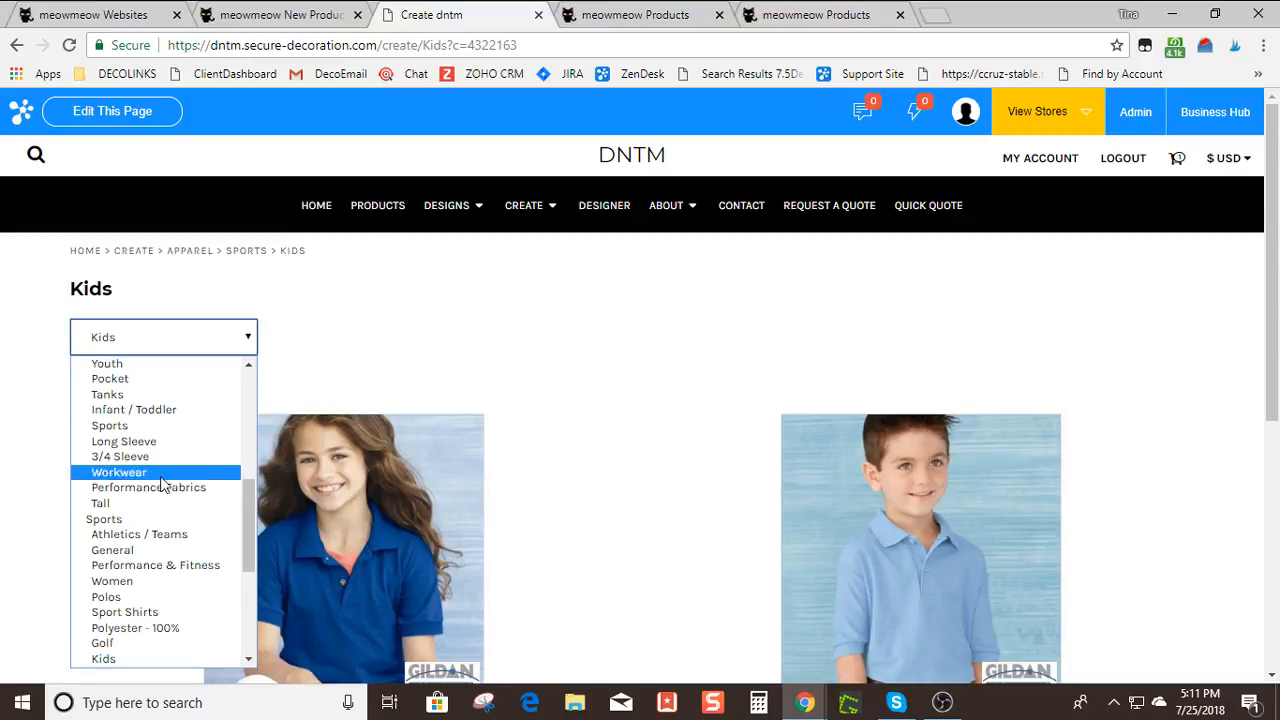
scroll(177, 655, down, 4)
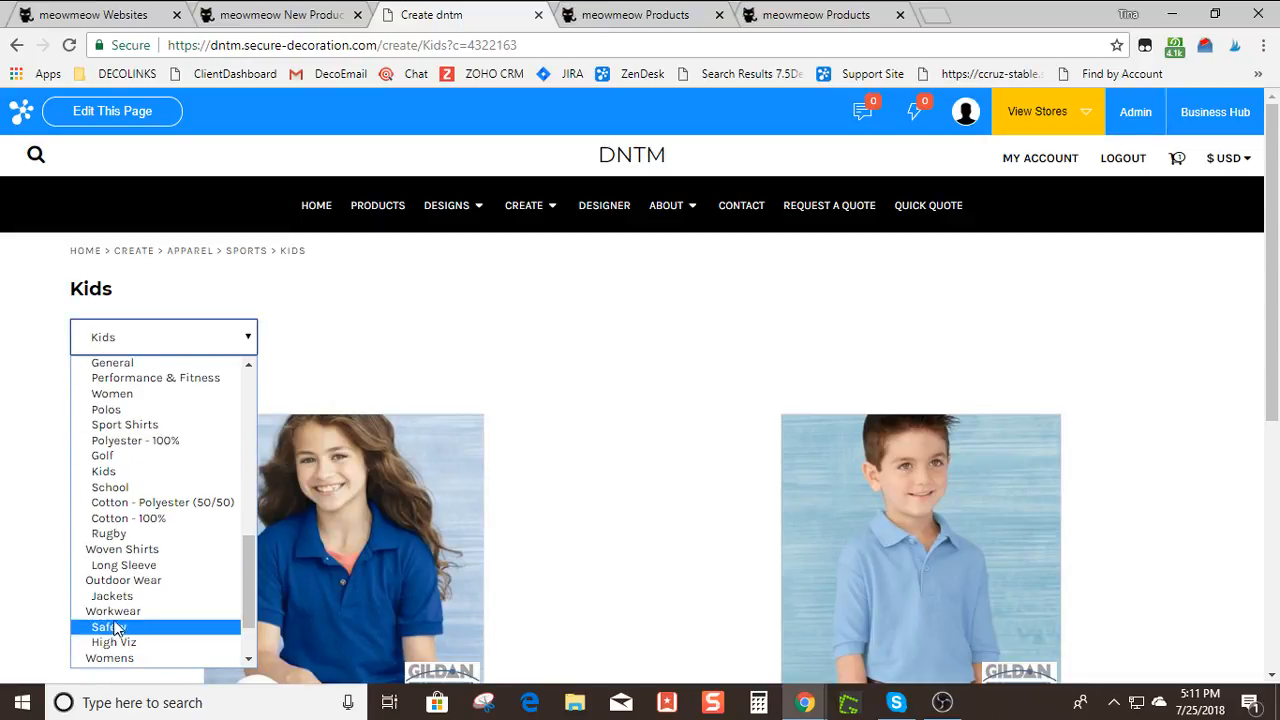
scroll(127, 582, up, 15)
click(551, 308)
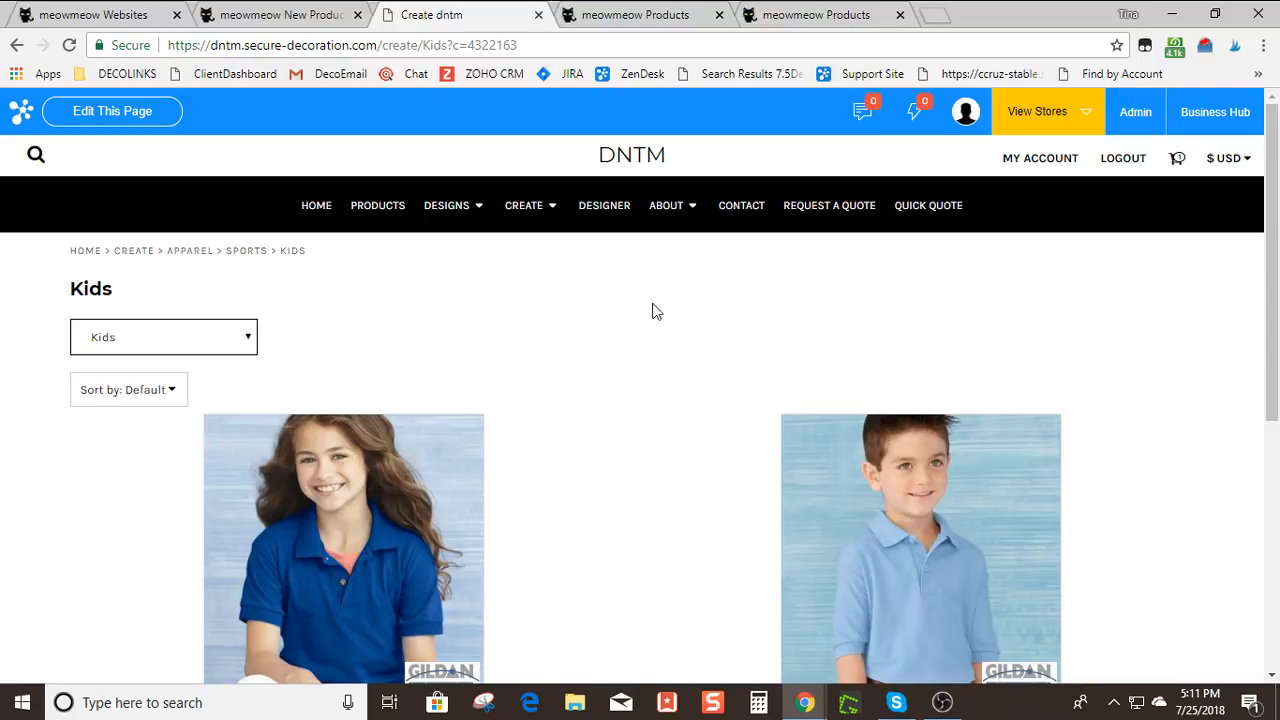
Open the management area of the dntm.deco-apparel.com store from the website list and bring up its Website Pages editor
click(1128, 124)
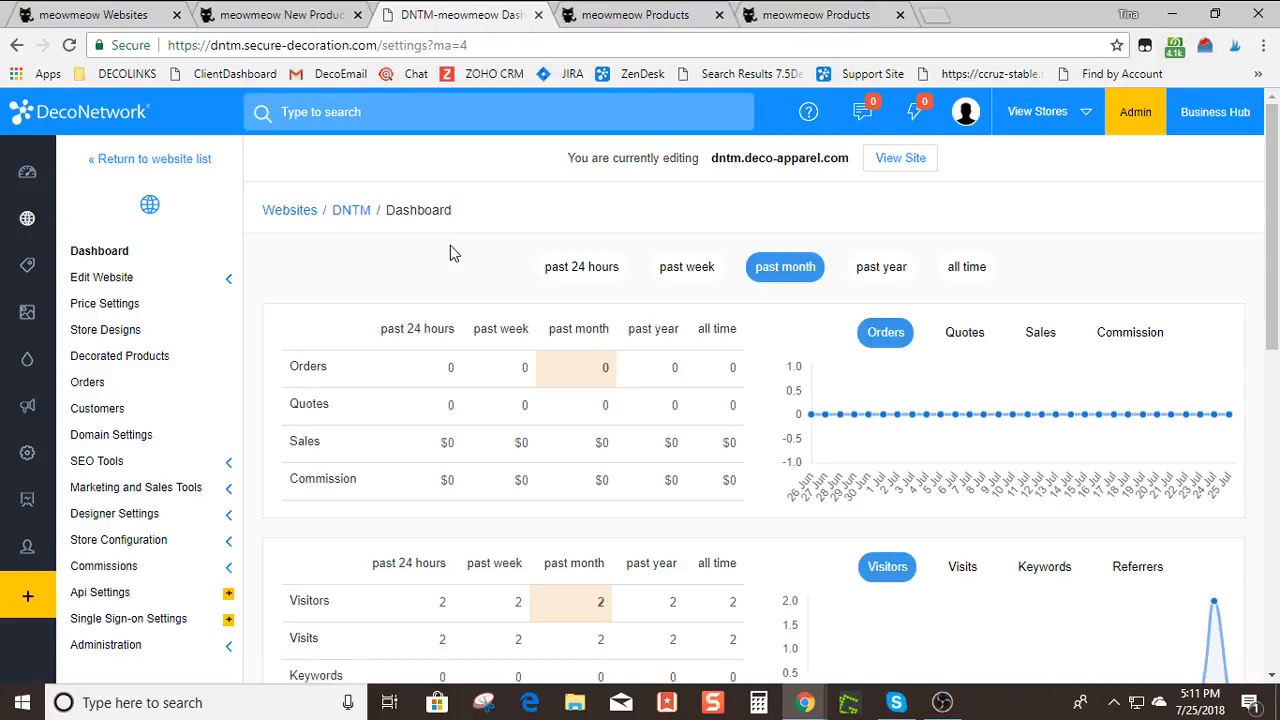
key(ctrl+Tab)
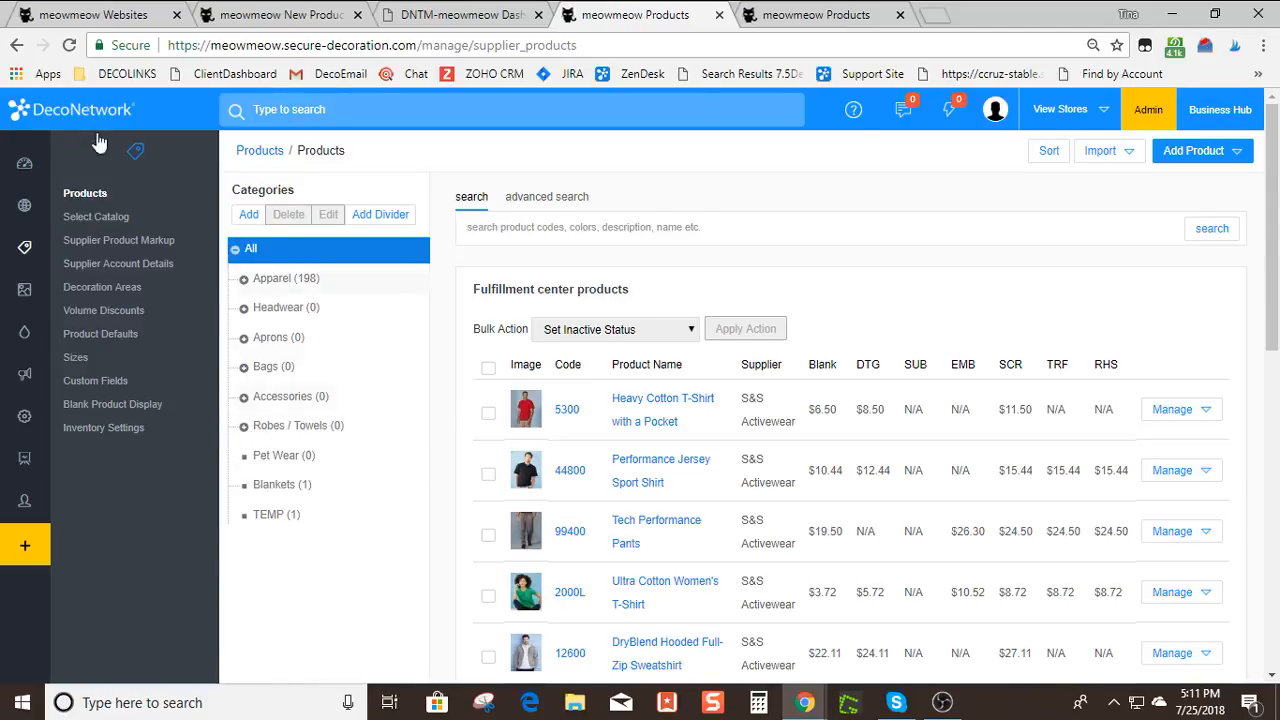
mouse_move(24, 200)
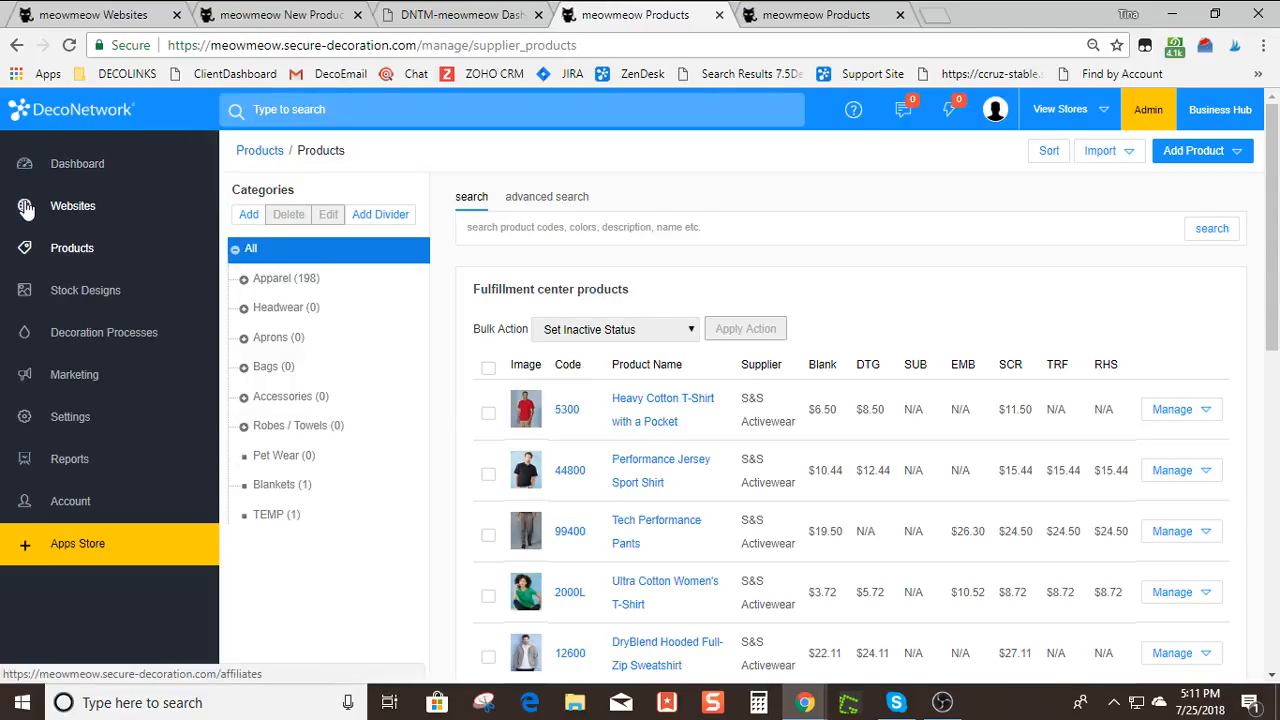
click(785, 10)
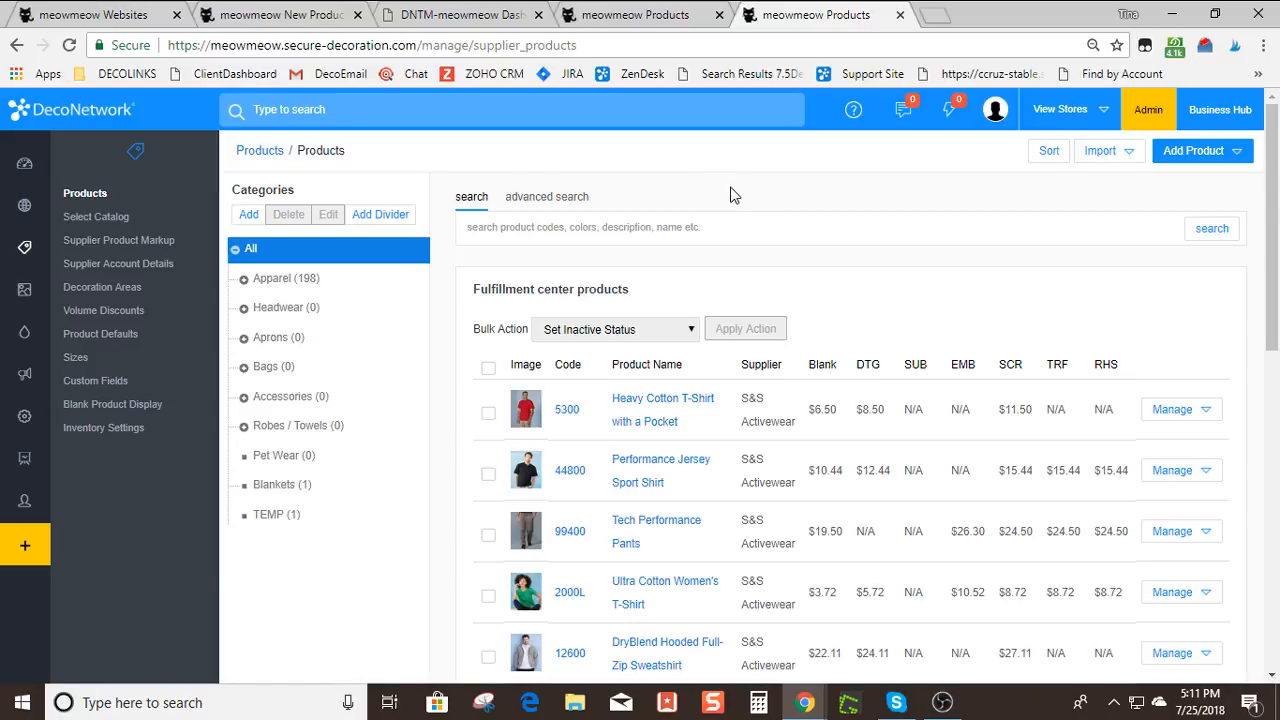
click(20, 212)
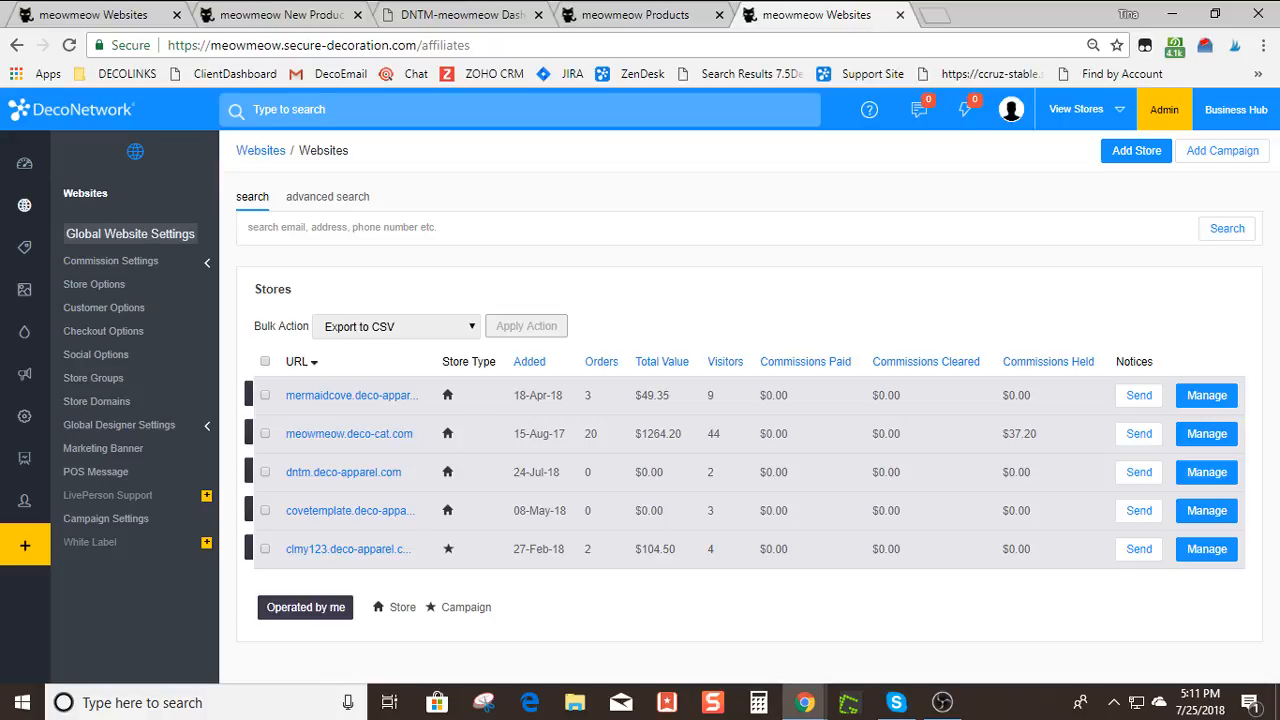
click(1206, 472)
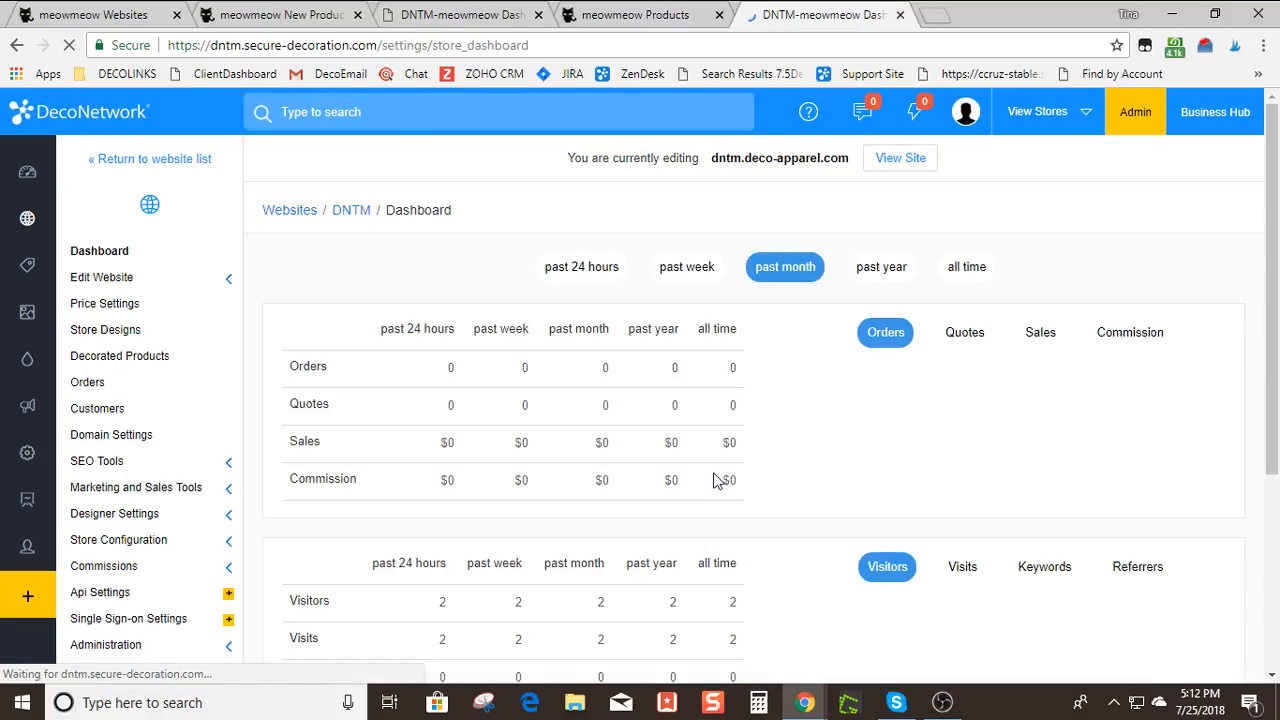
click(86, 278)
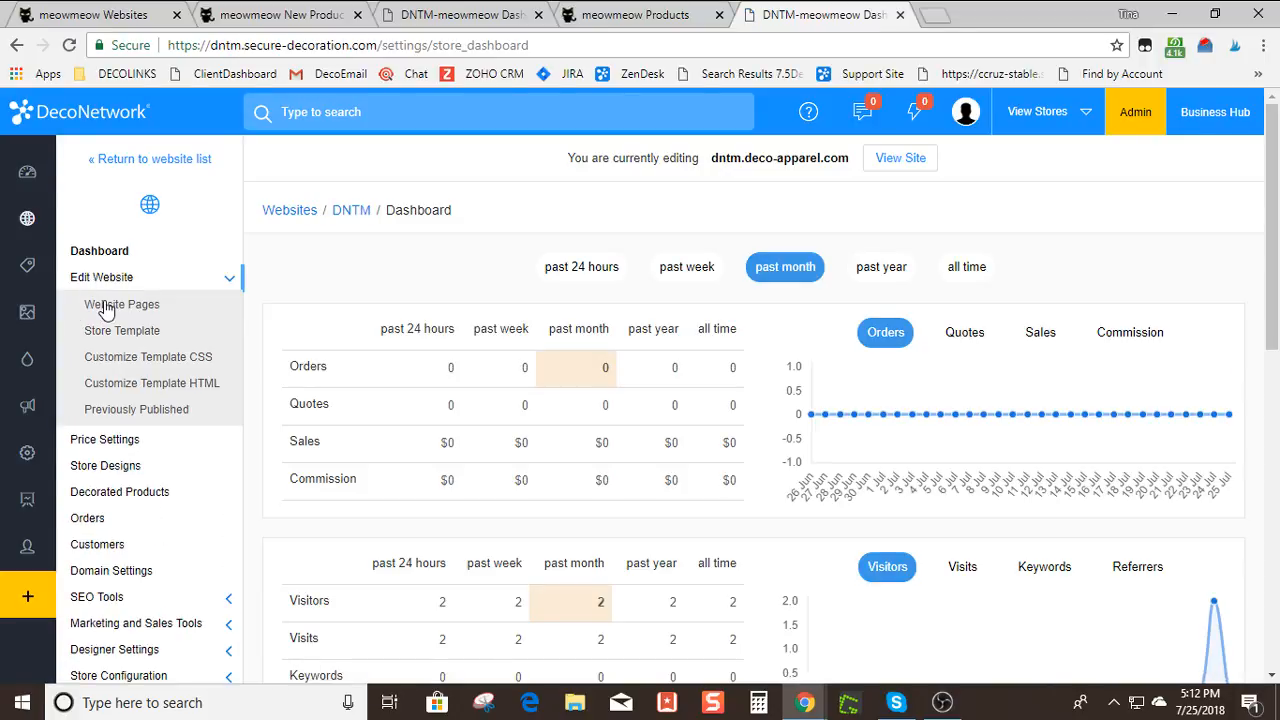
click(107, 306)
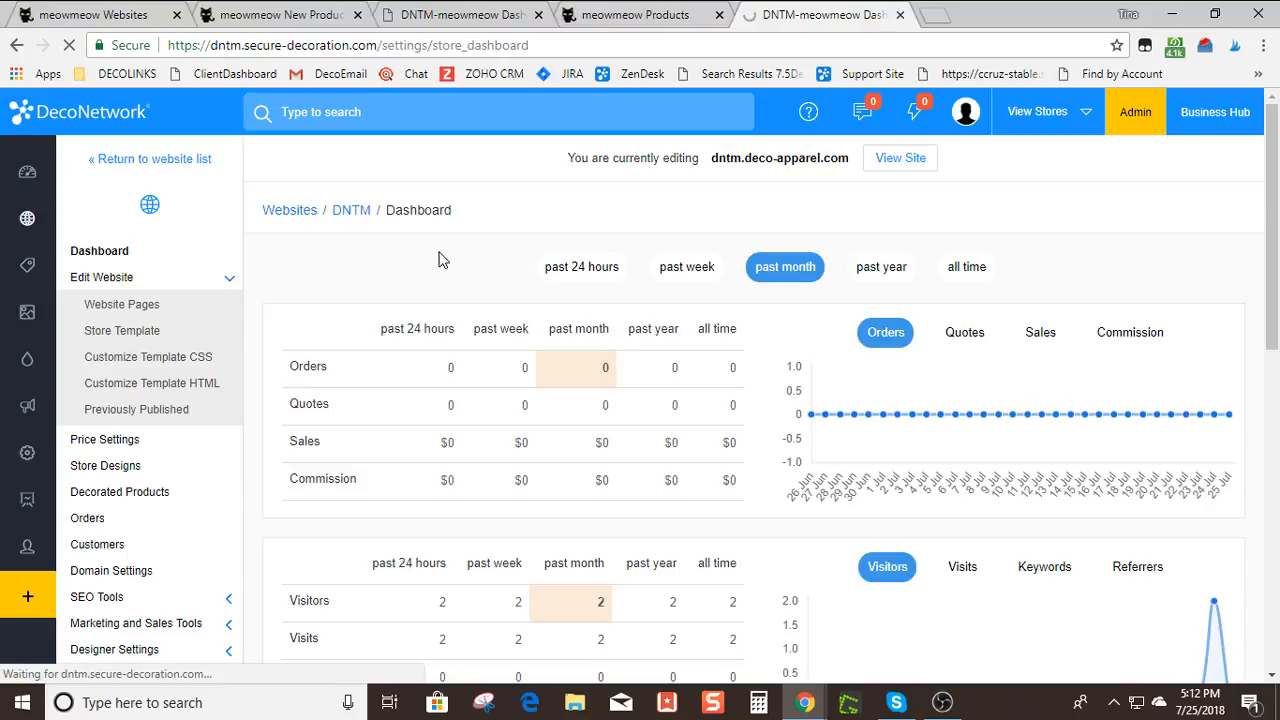
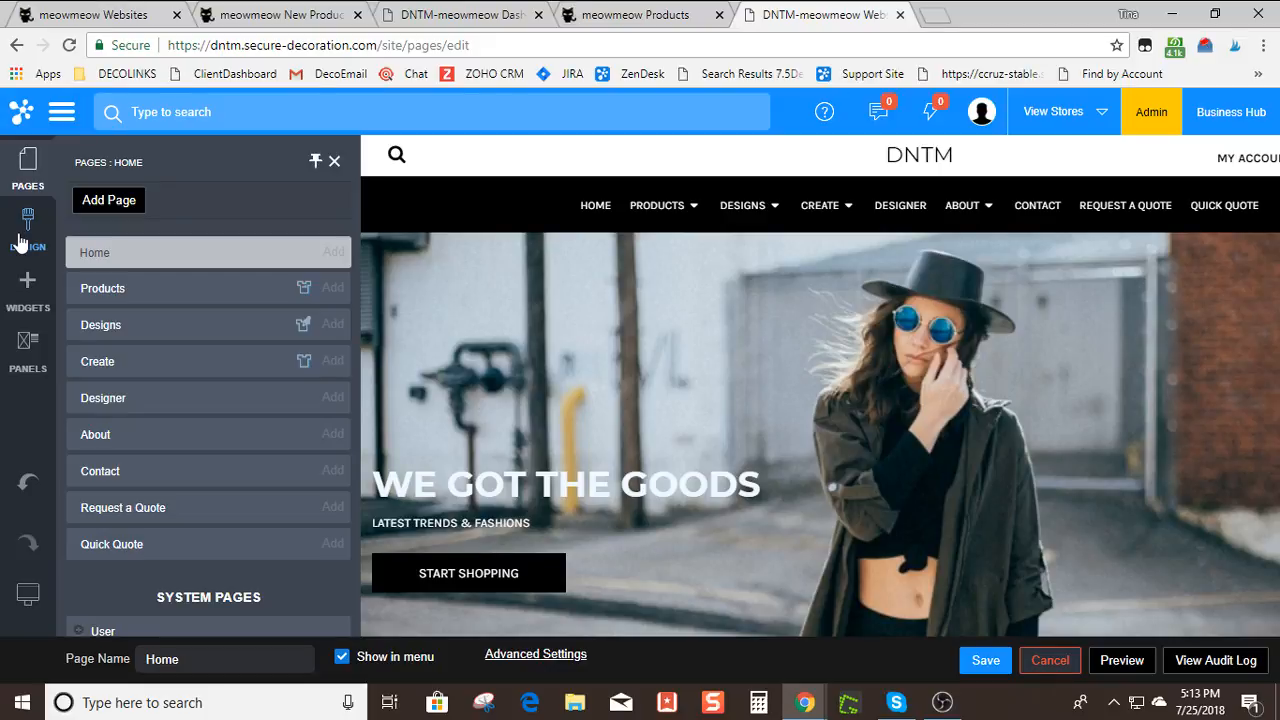
Show the design's Page Options and review the header choices for Fixed Header and Dropdown menu
click(22, 228)
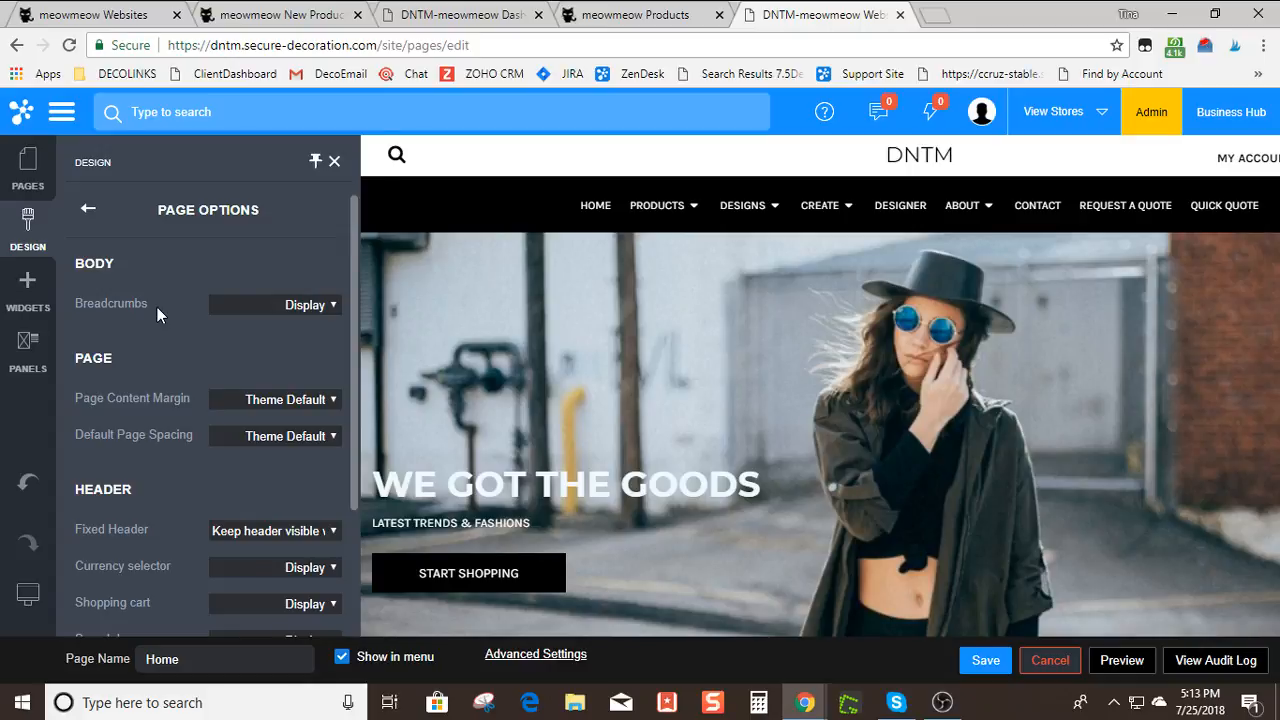
click(33, 238)
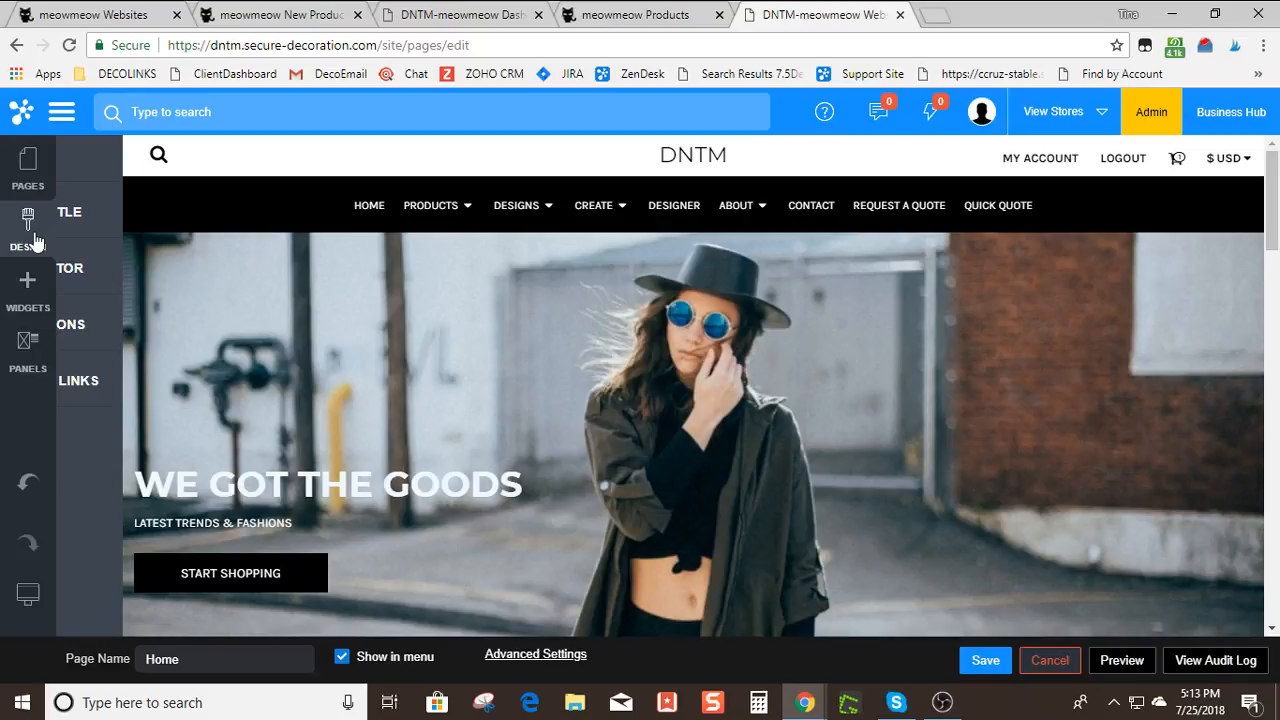
click(33, 240)
click(257, 436)
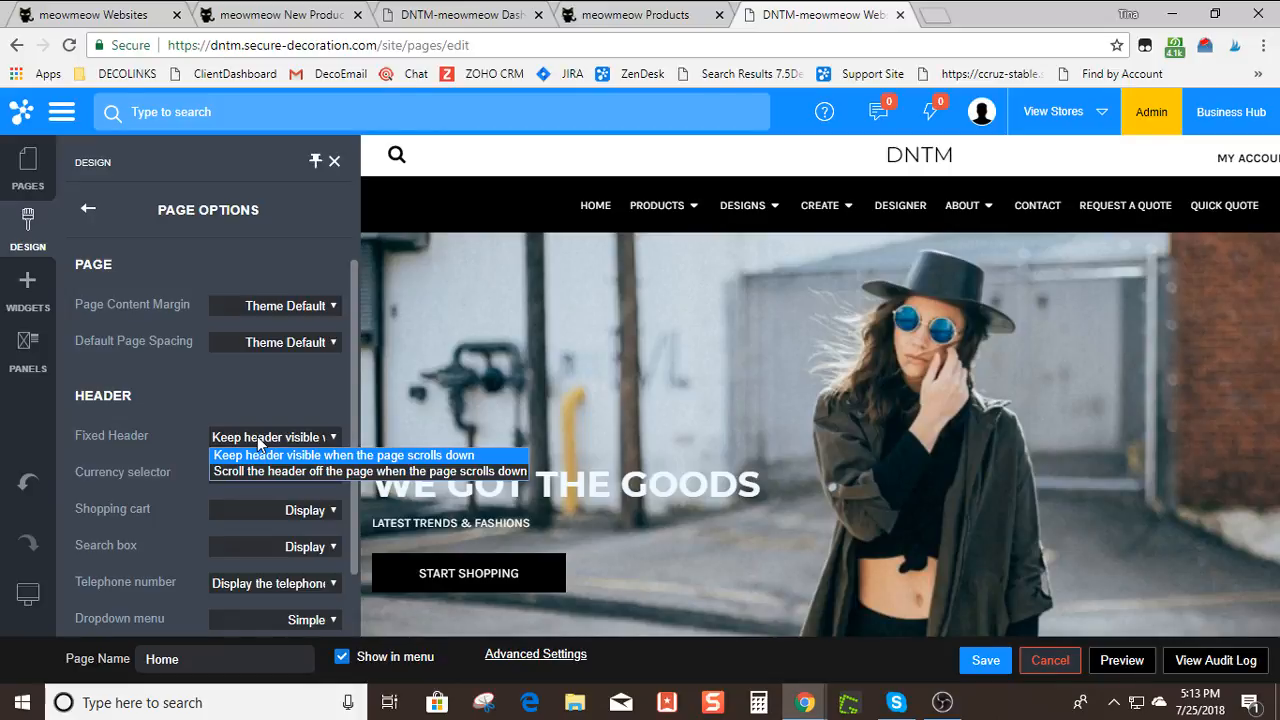
click(170, 405)
scroll(170, 404, down, 1)
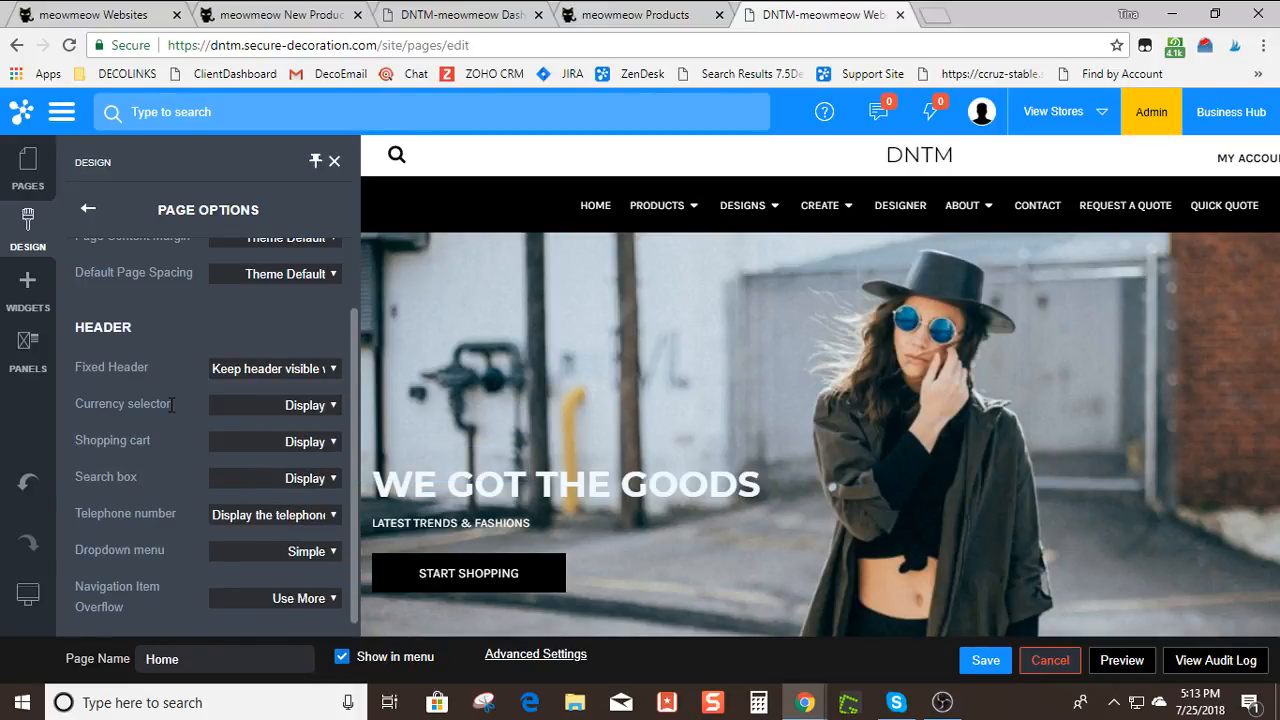
click(217, 556)
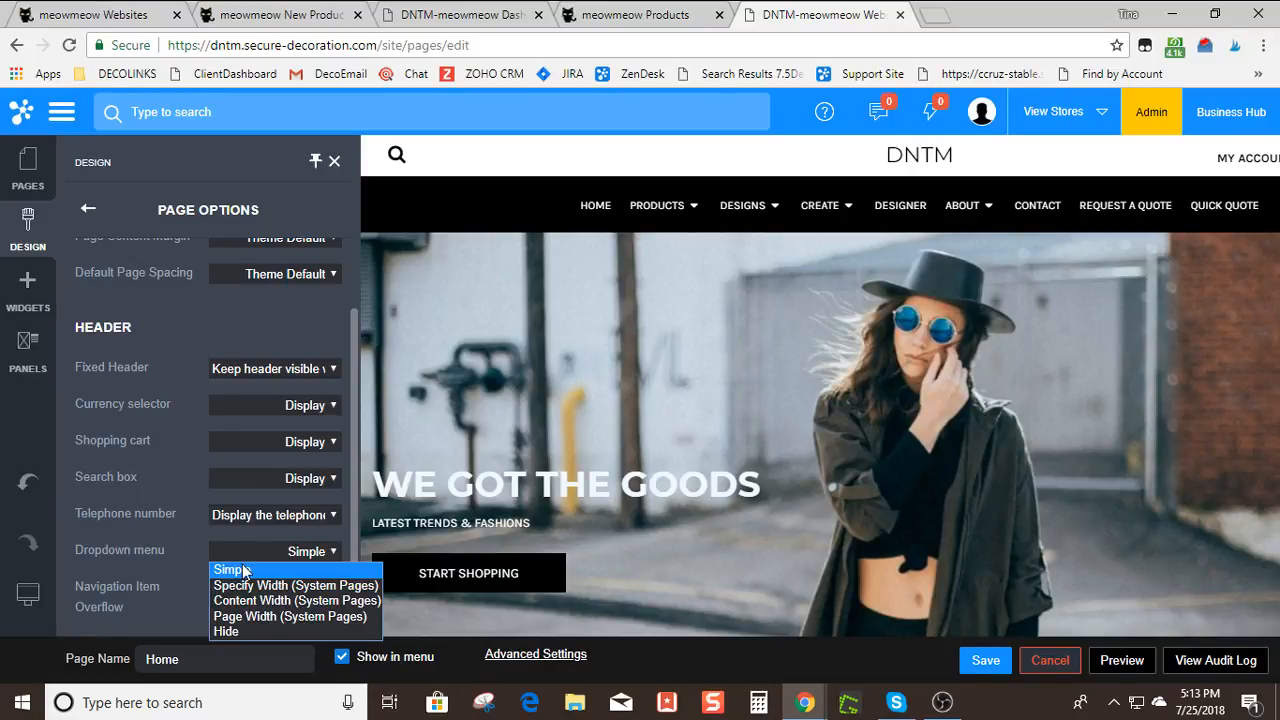
Open the DNTM store's home page and examine the dropdown menus of the Designs and Create navigation items
click(402, 14)
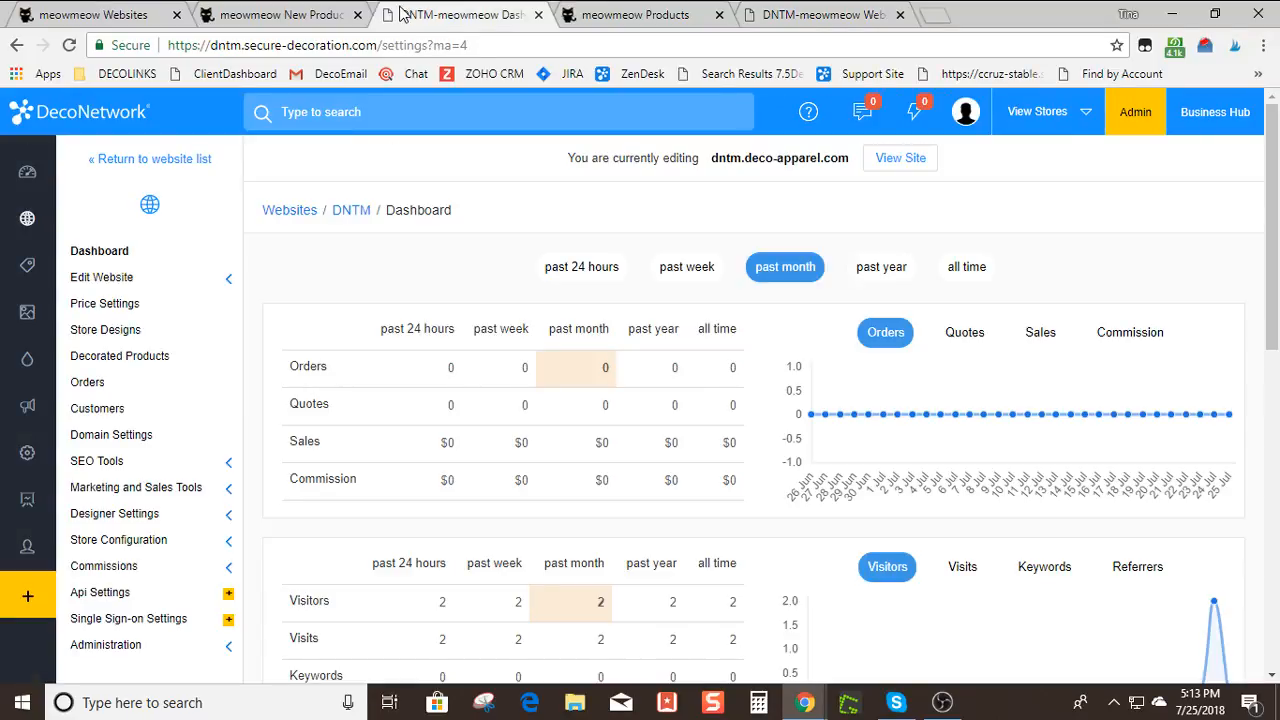
click(602, 14)
click(269, 8)
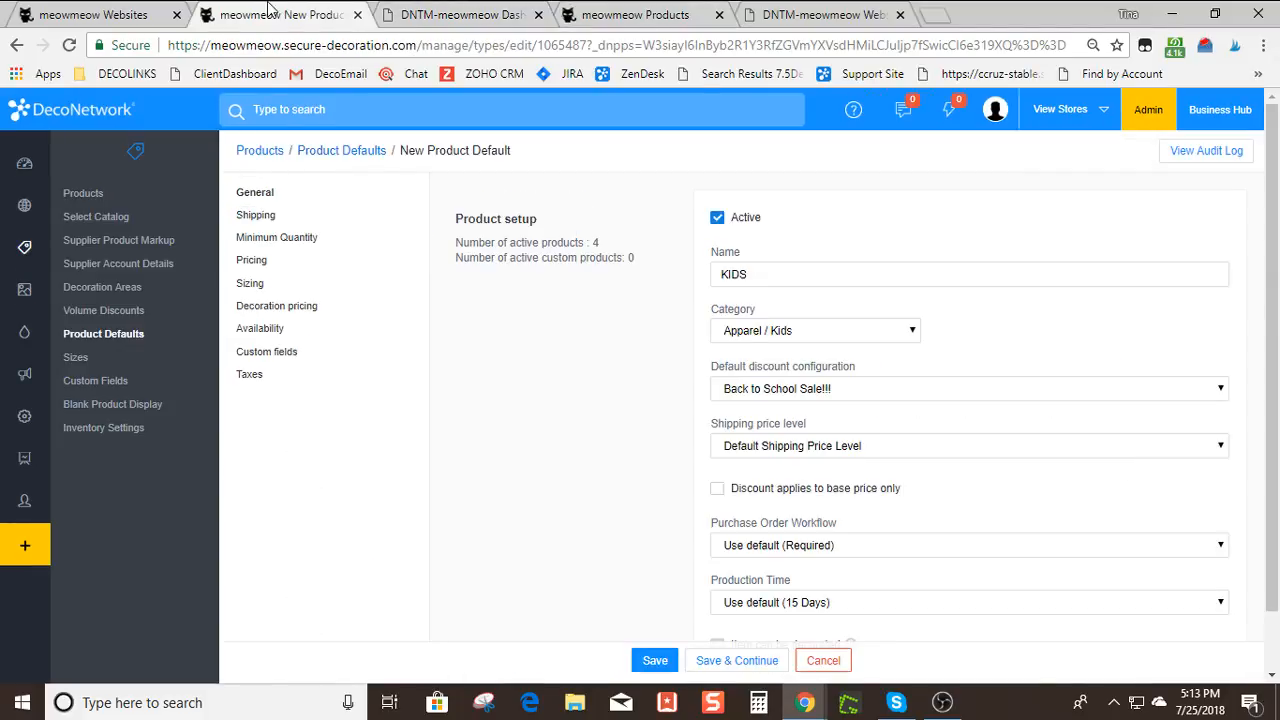
click(128, 8)
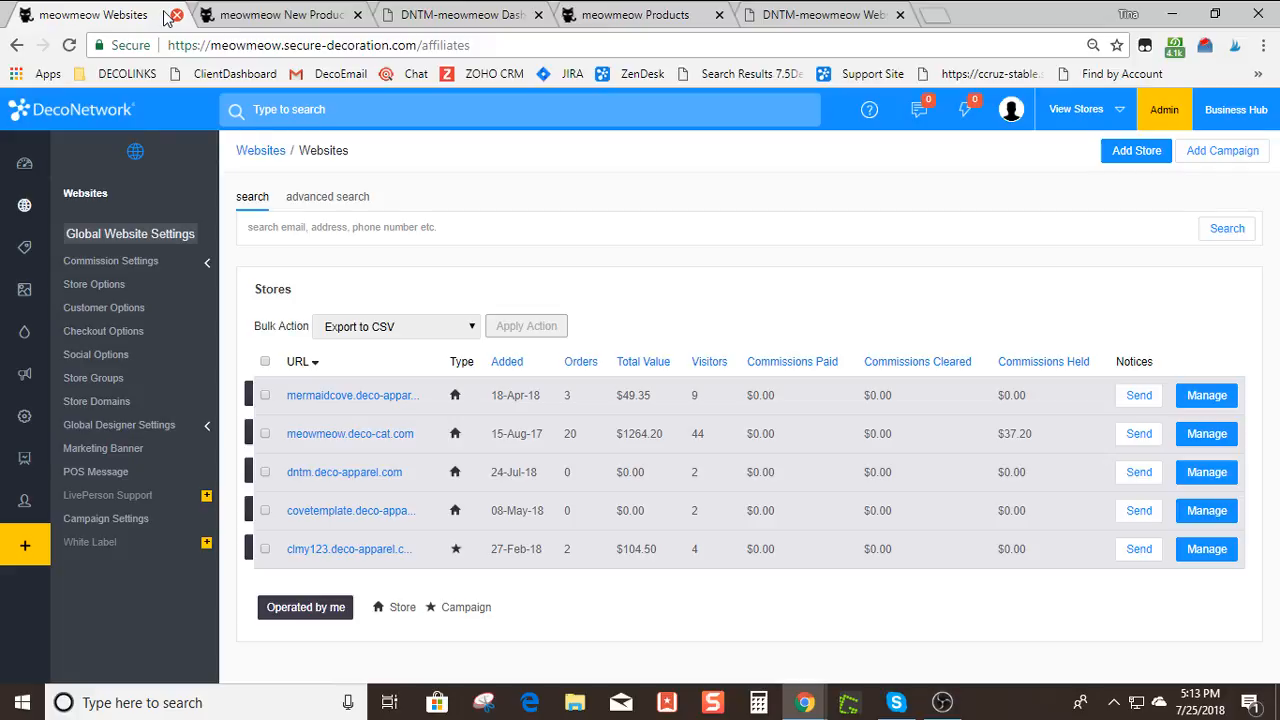
click(280, 14)
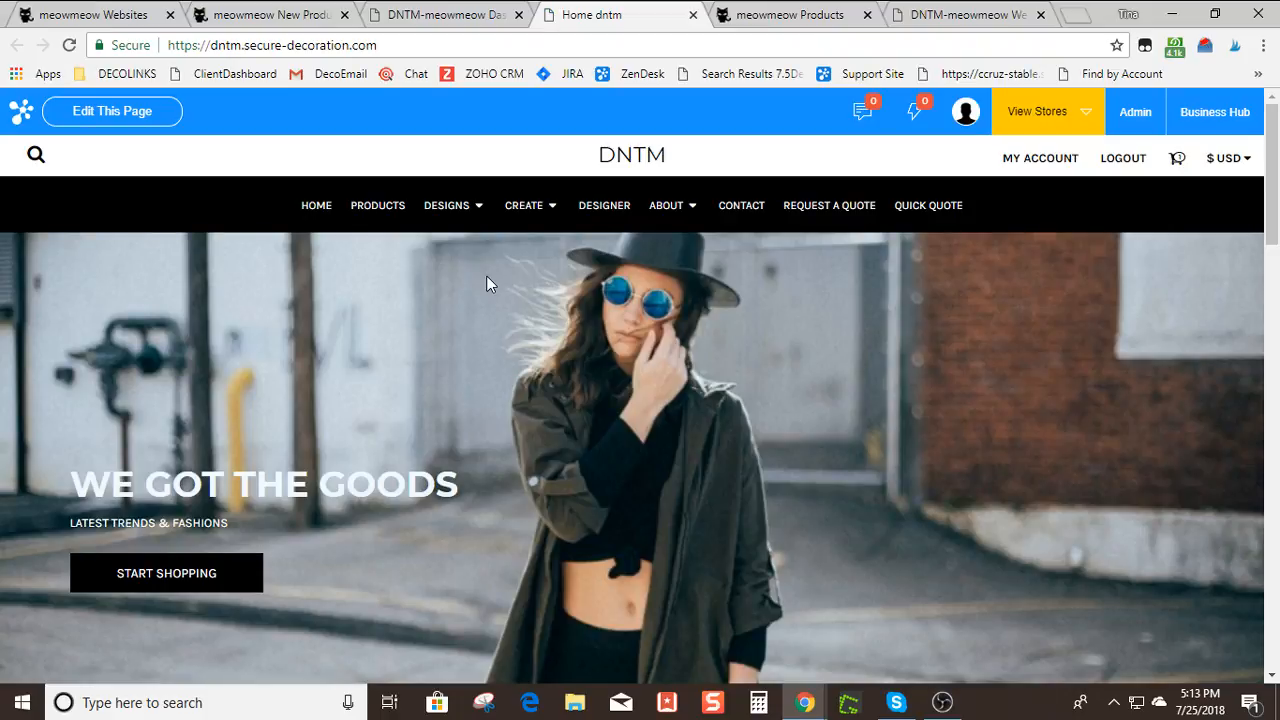
mouse_move(448, 224)
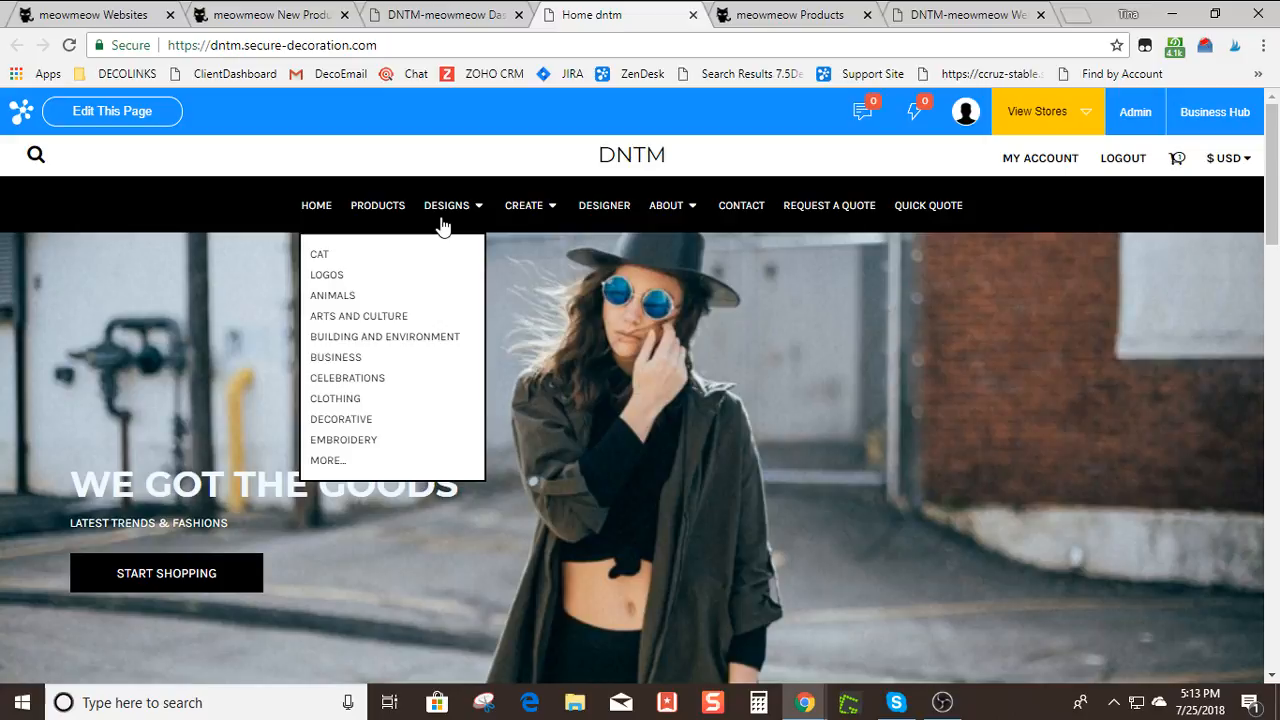
mouse_move(535, 220)
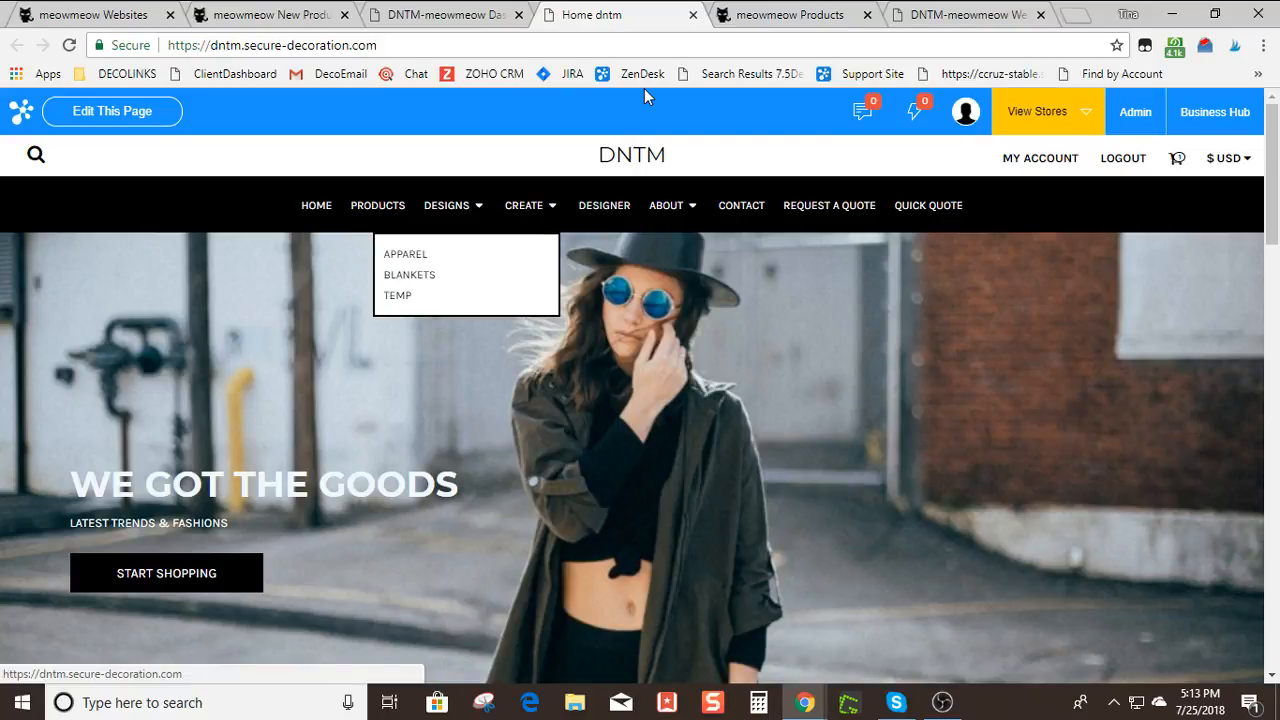
Back in the page editor, set the header's Dropdown menu to Content Width (System Pages) and save the page
click(744, 12)
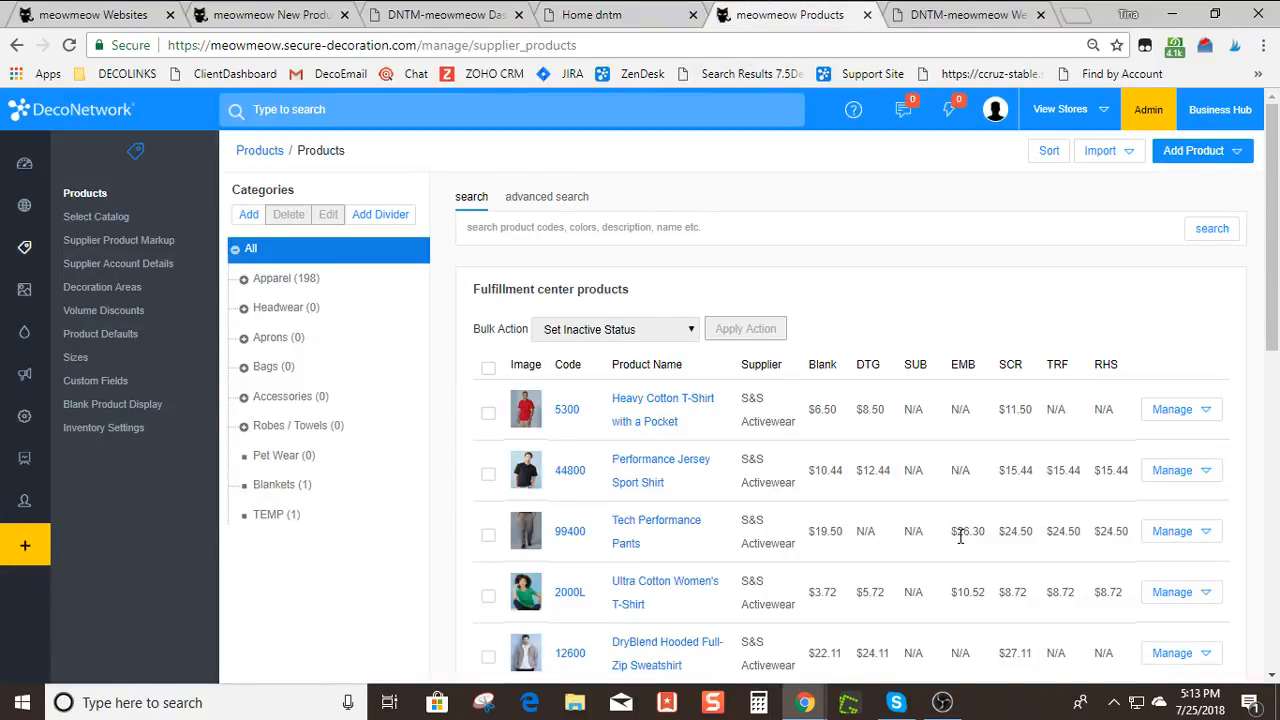
click(868, 15)
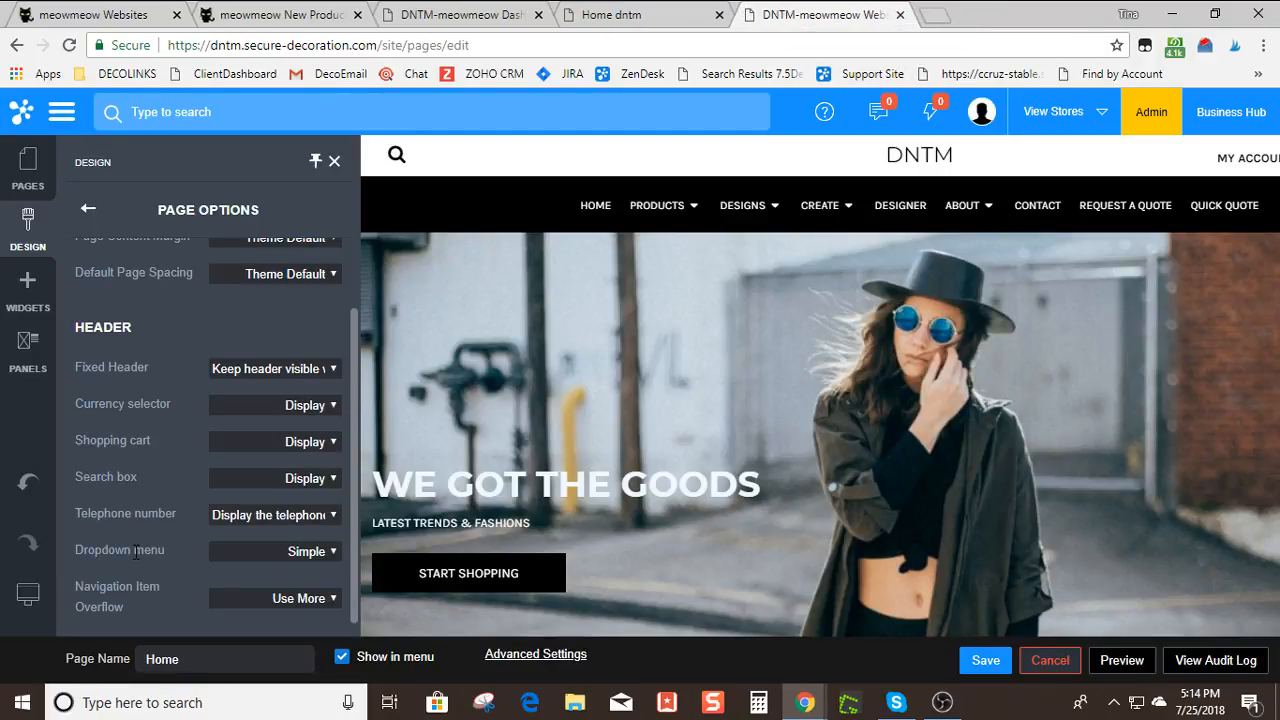
click(252, 552)
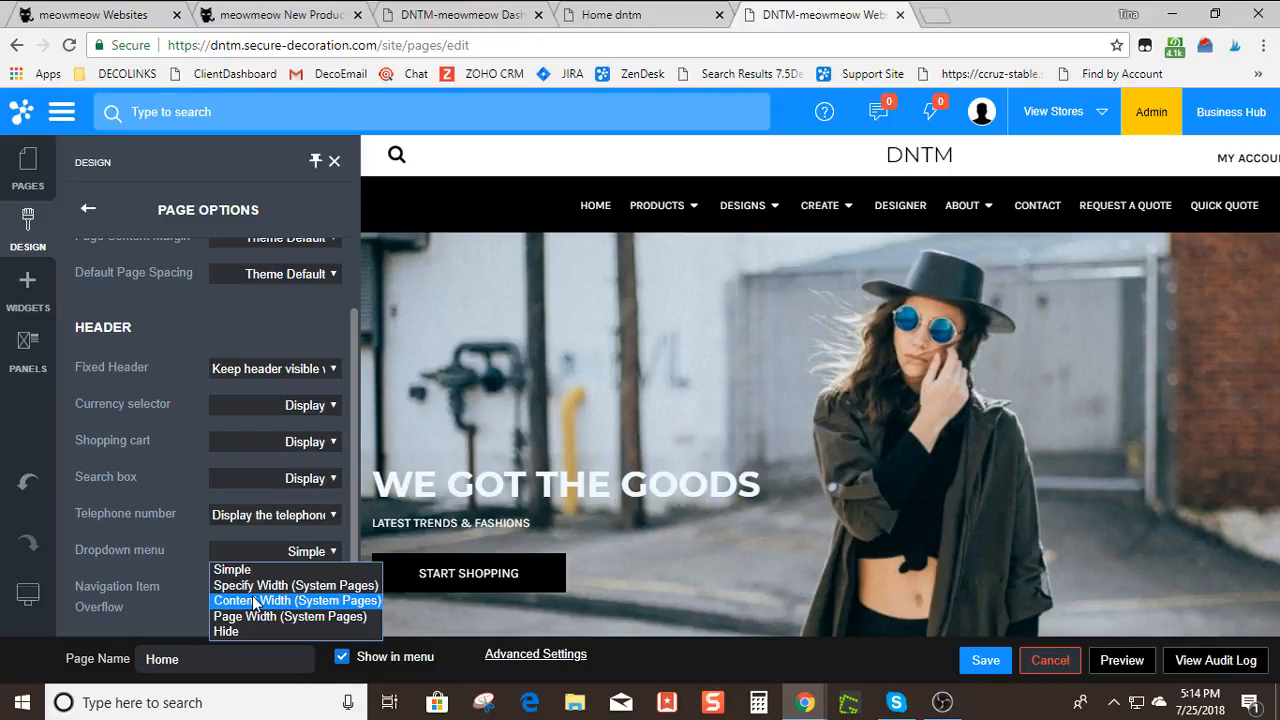
click(255, 601)
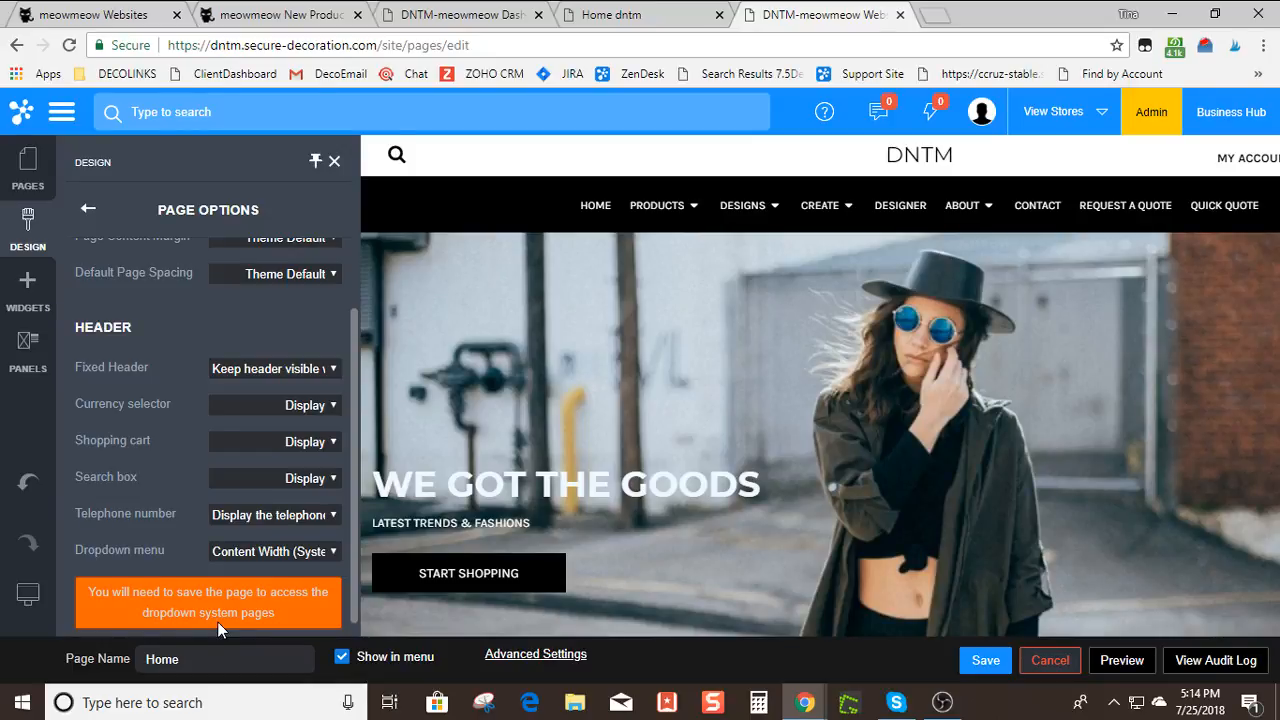
click(978, 664)
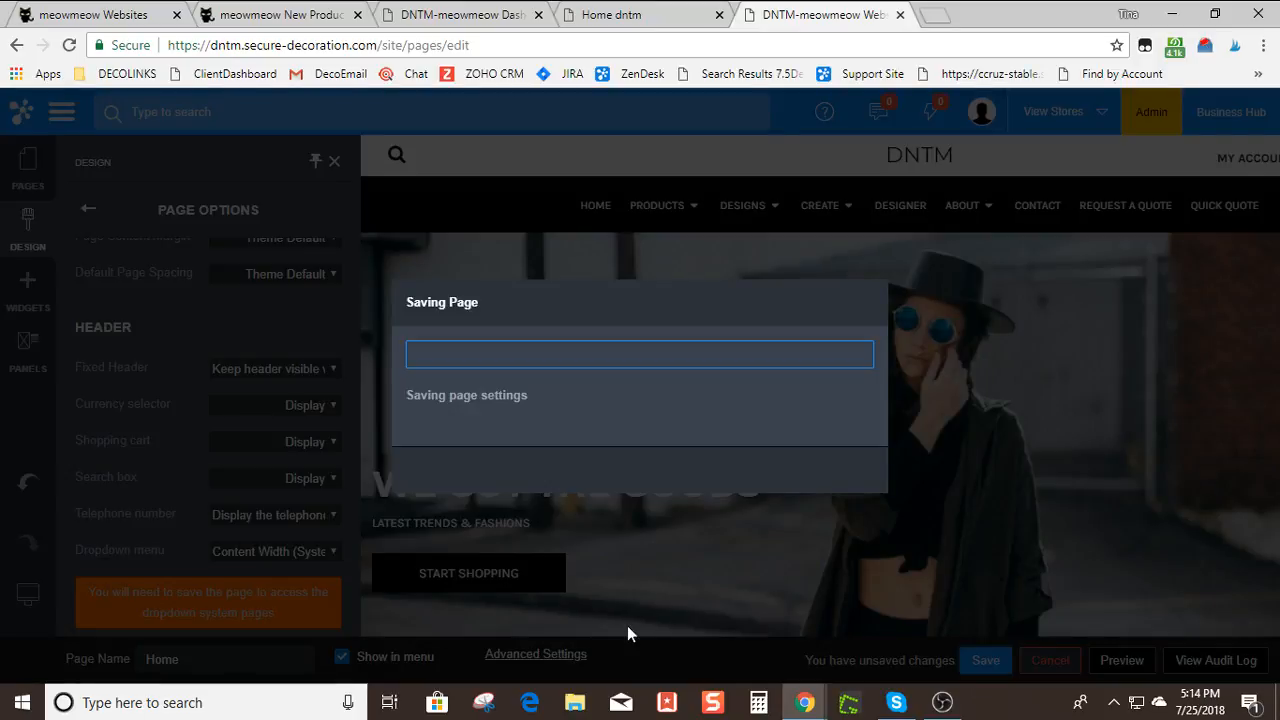
Finish saving the page settings and open the regular Create page from the website's page list
click(616, 476)
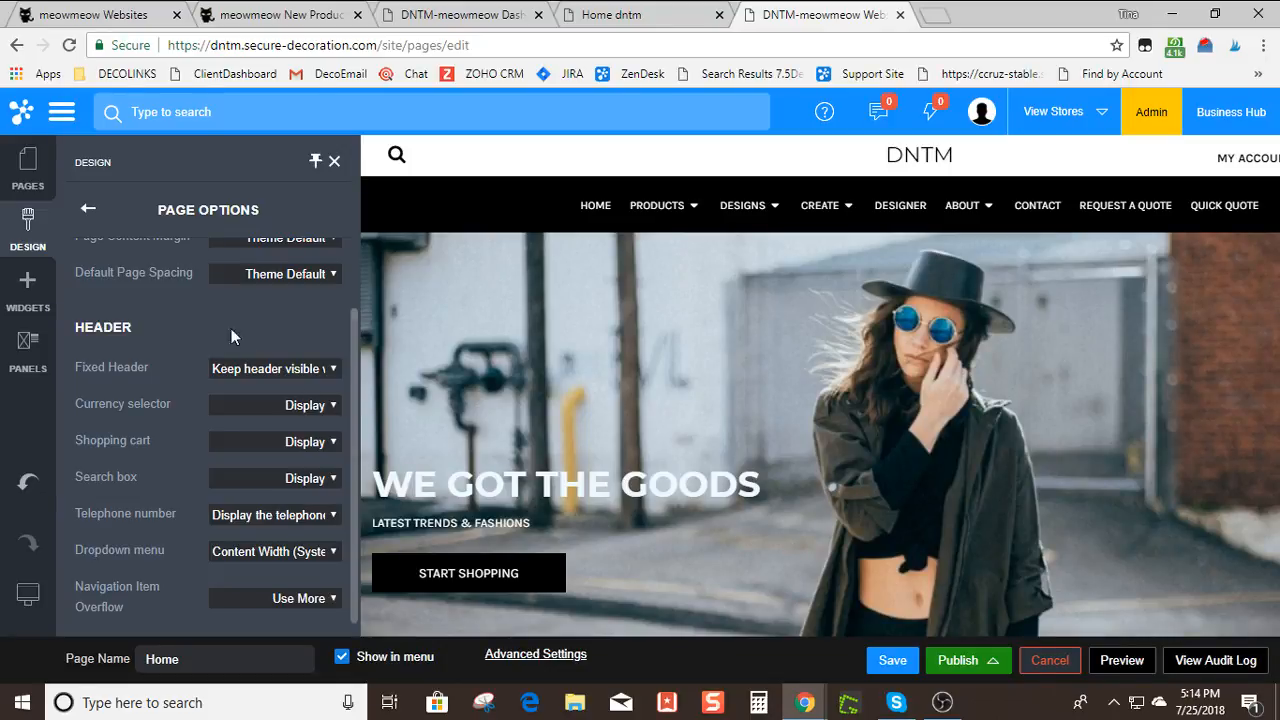
click(24, 180)
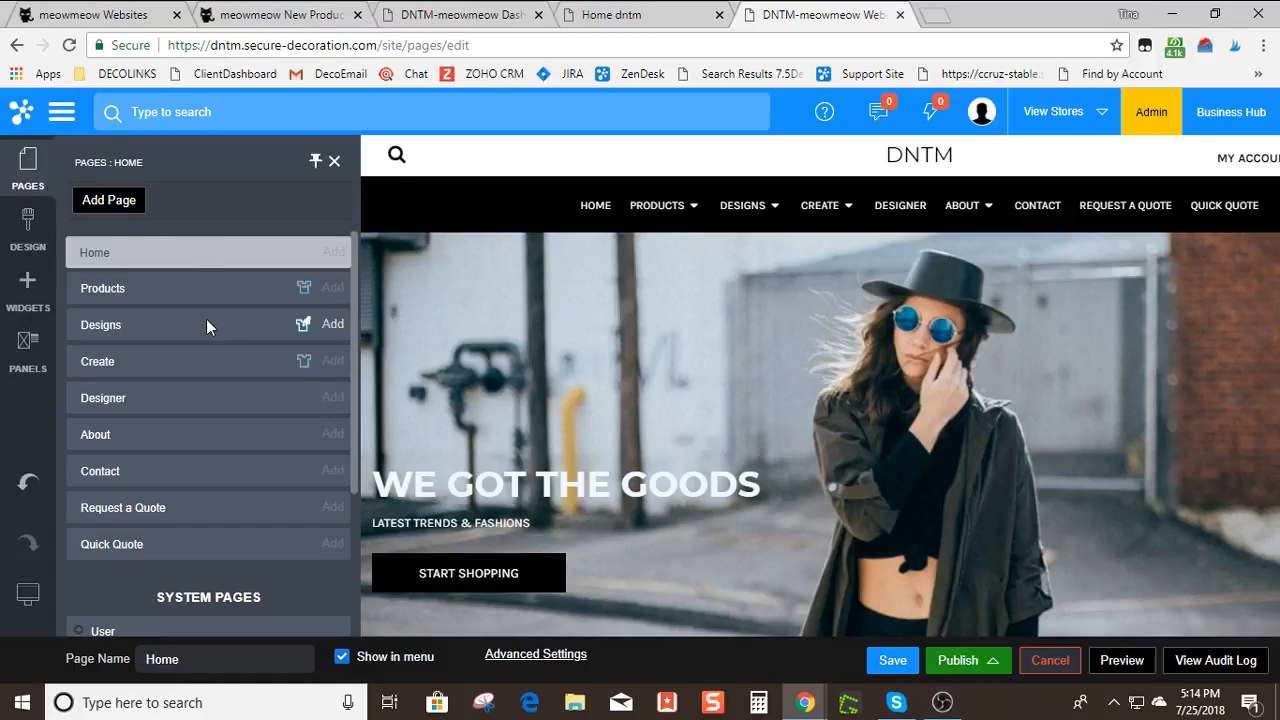
click(99, 366)
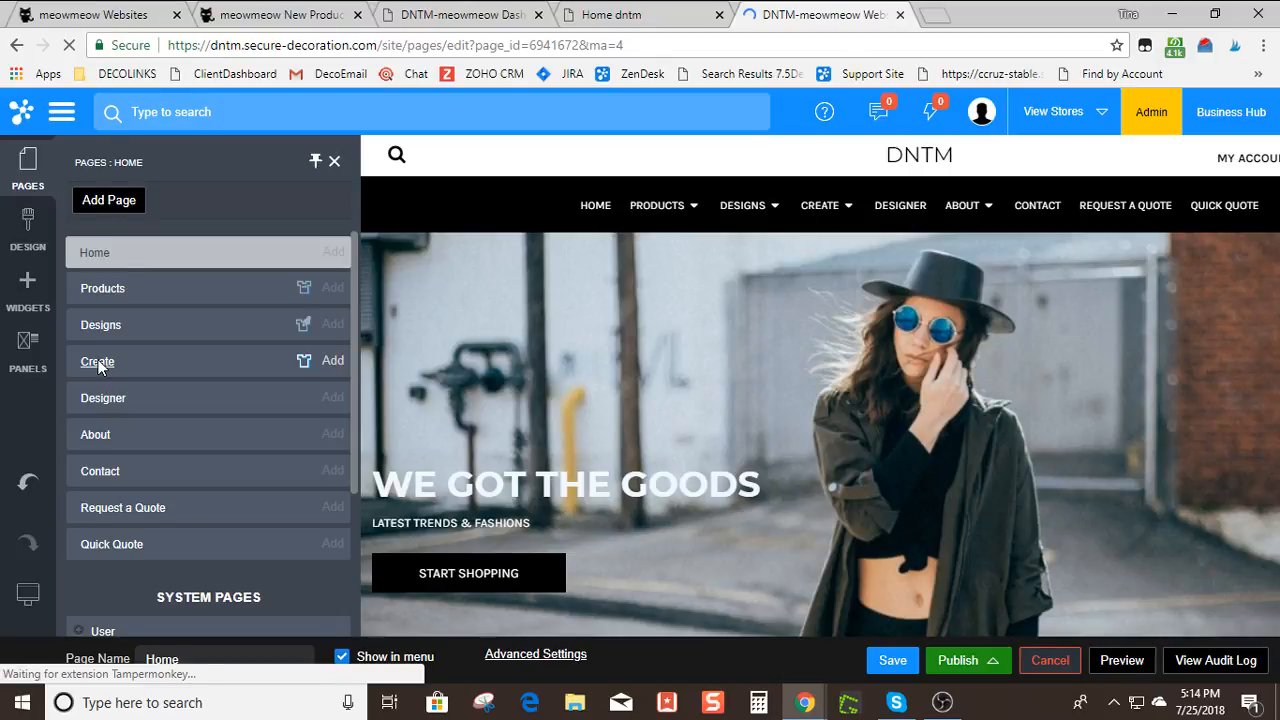
click(98, 362)
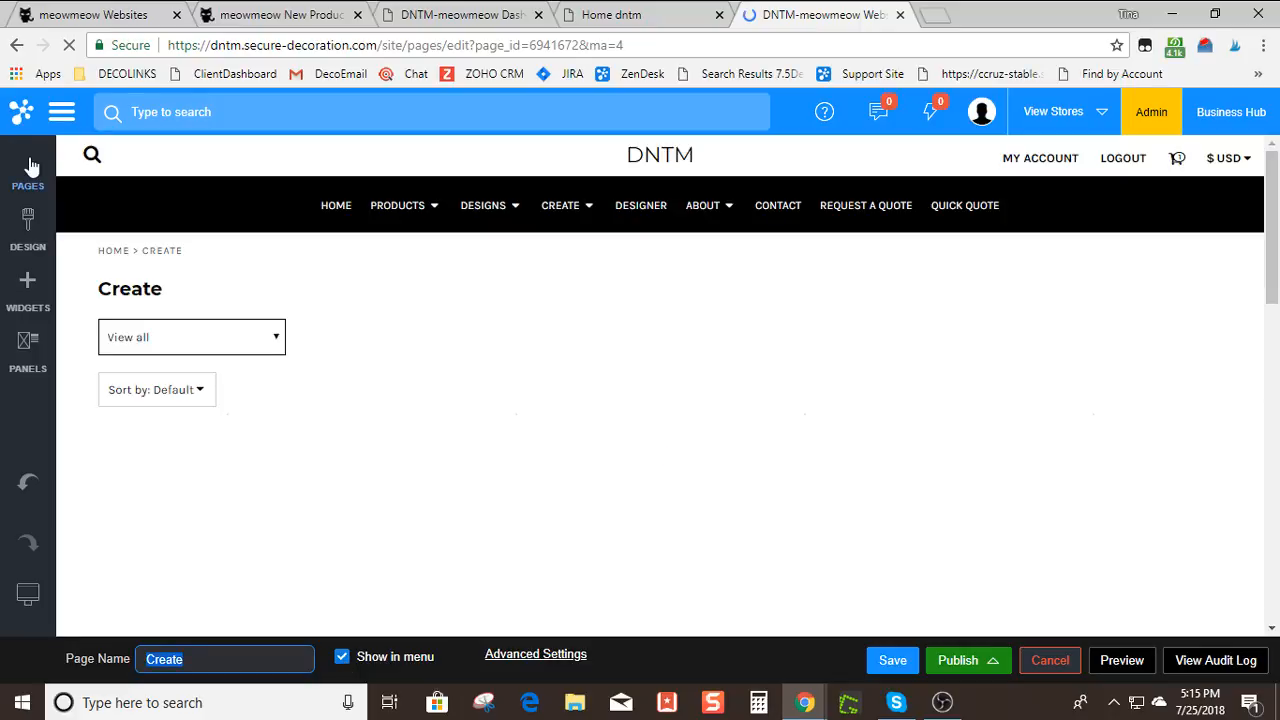
Open the Create dropdown page from the Dropdown Menus group of the system pages
click(29, 168)
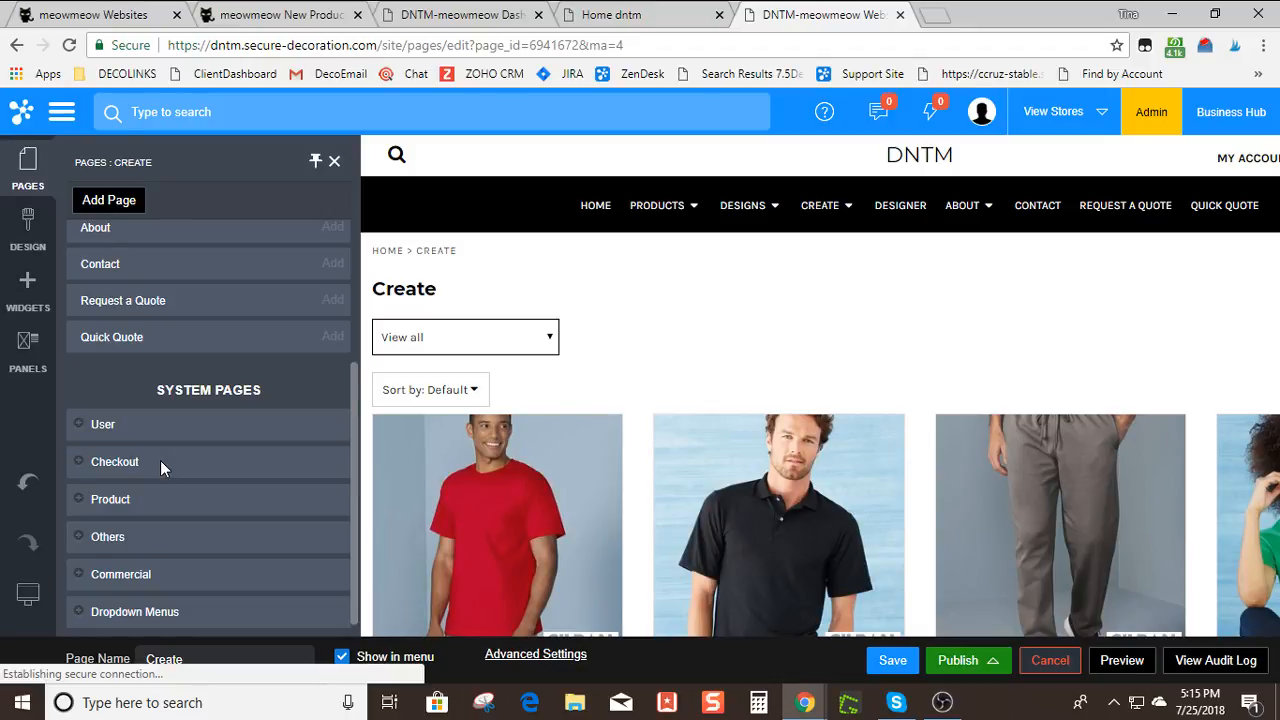
click(170, 611)
scroll(344, 563, down, 1)
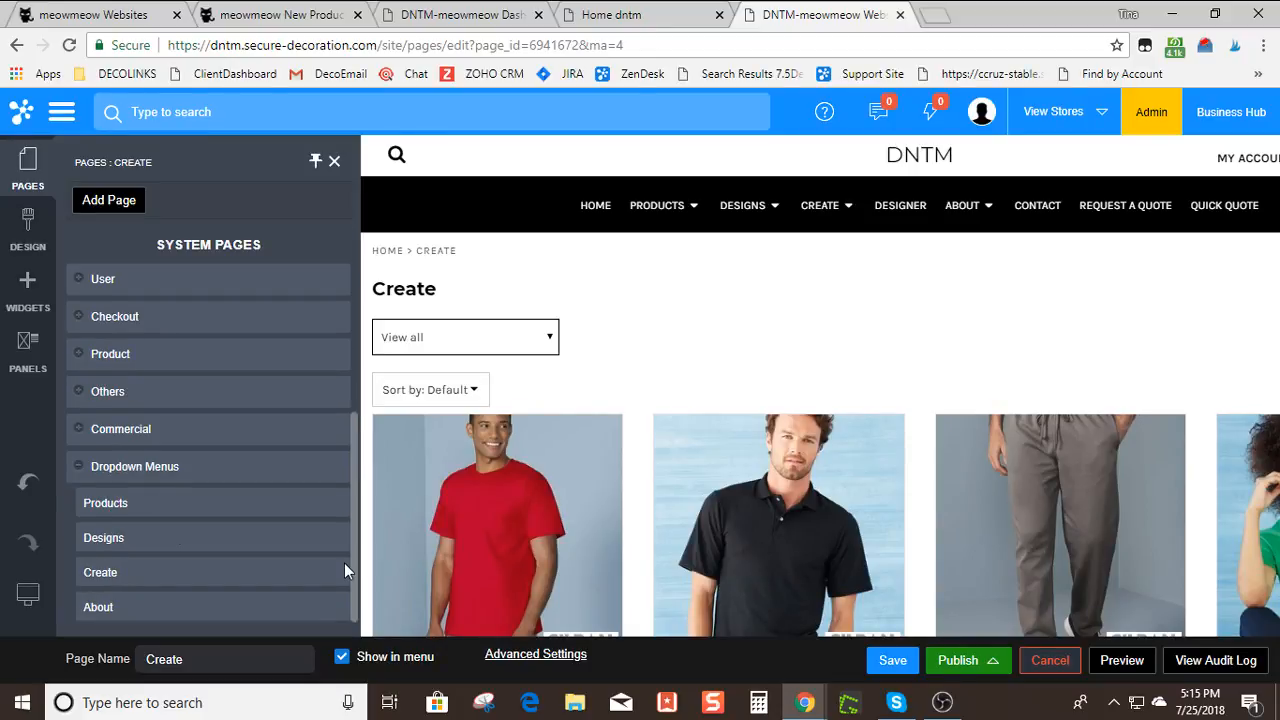
click(100, 574)
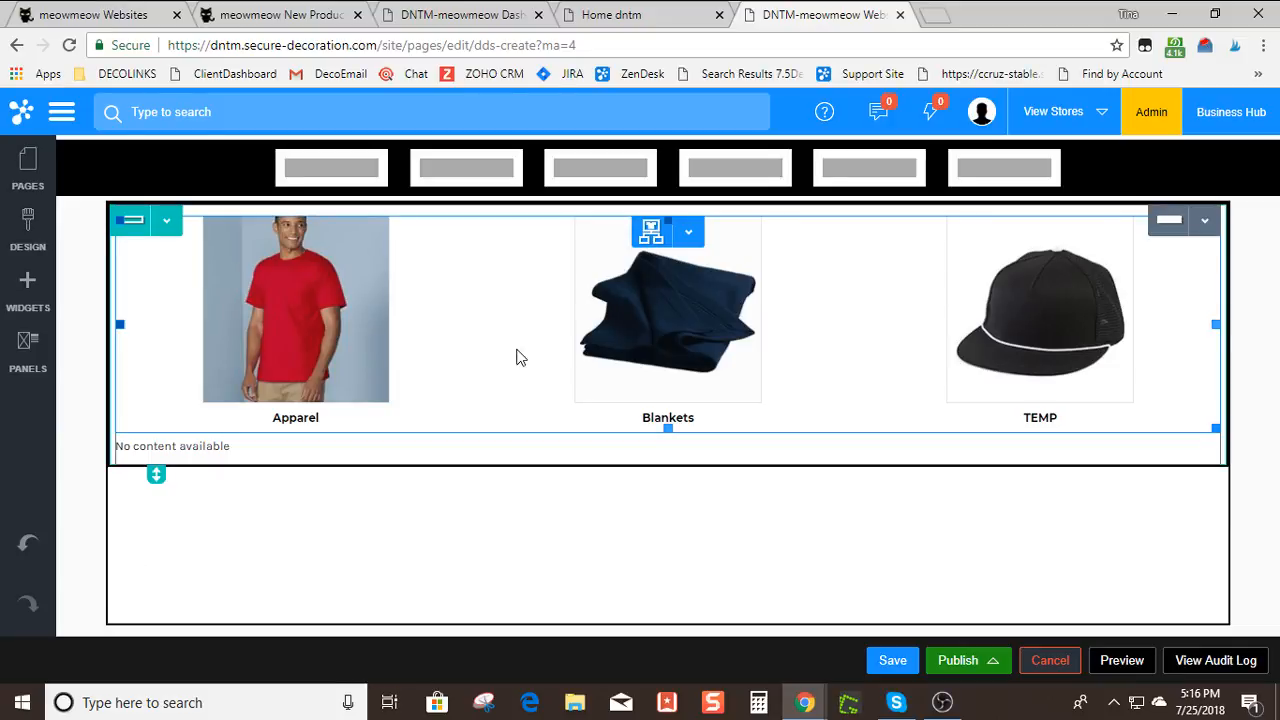
Delete the existing Blank Product Categories widget from the Create dropdown page
click(689, 233)
click(689, 233)
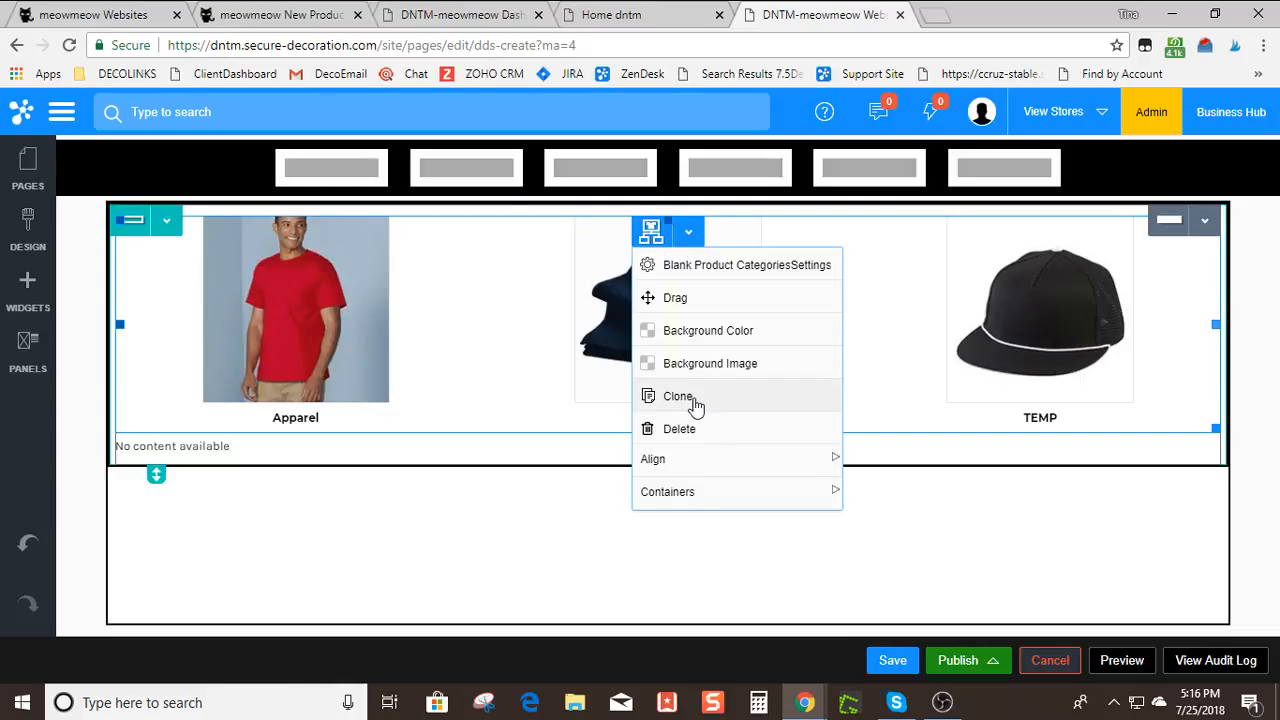
click(679, 428)
click(586, 440)
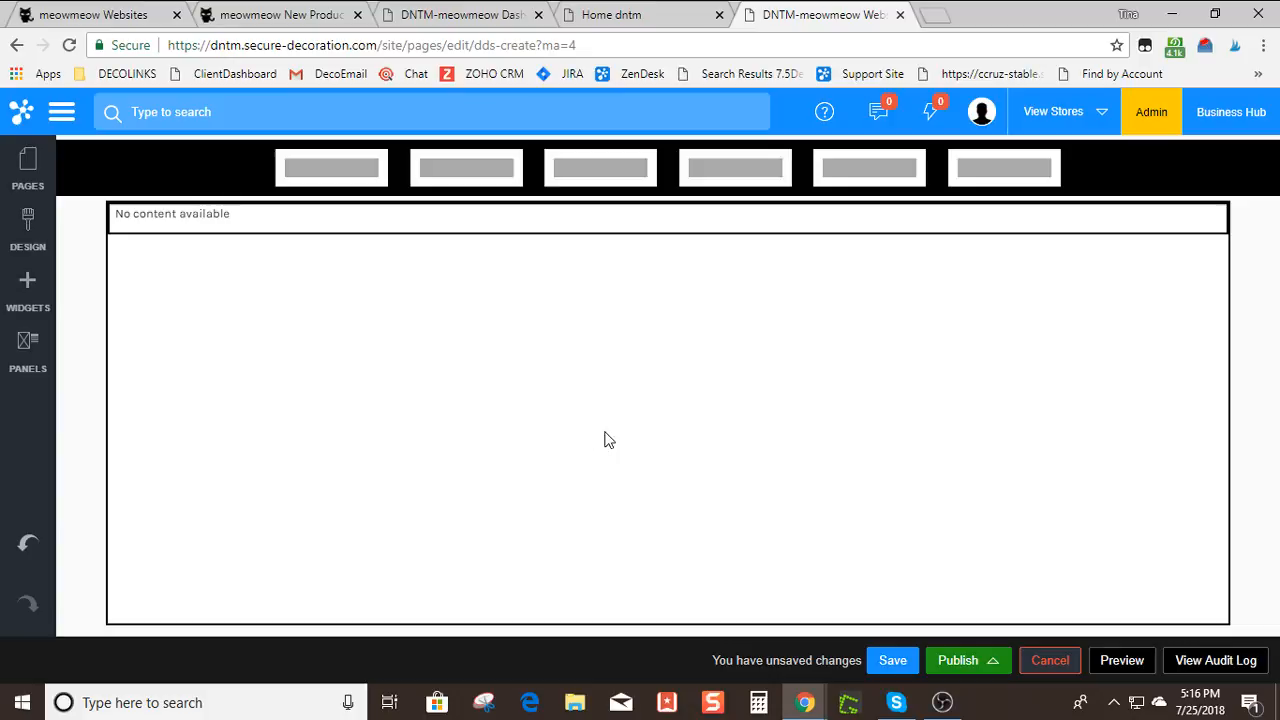
Add a 3 Columns widget at the start of the empty Create dropdown page
click(12, 289)
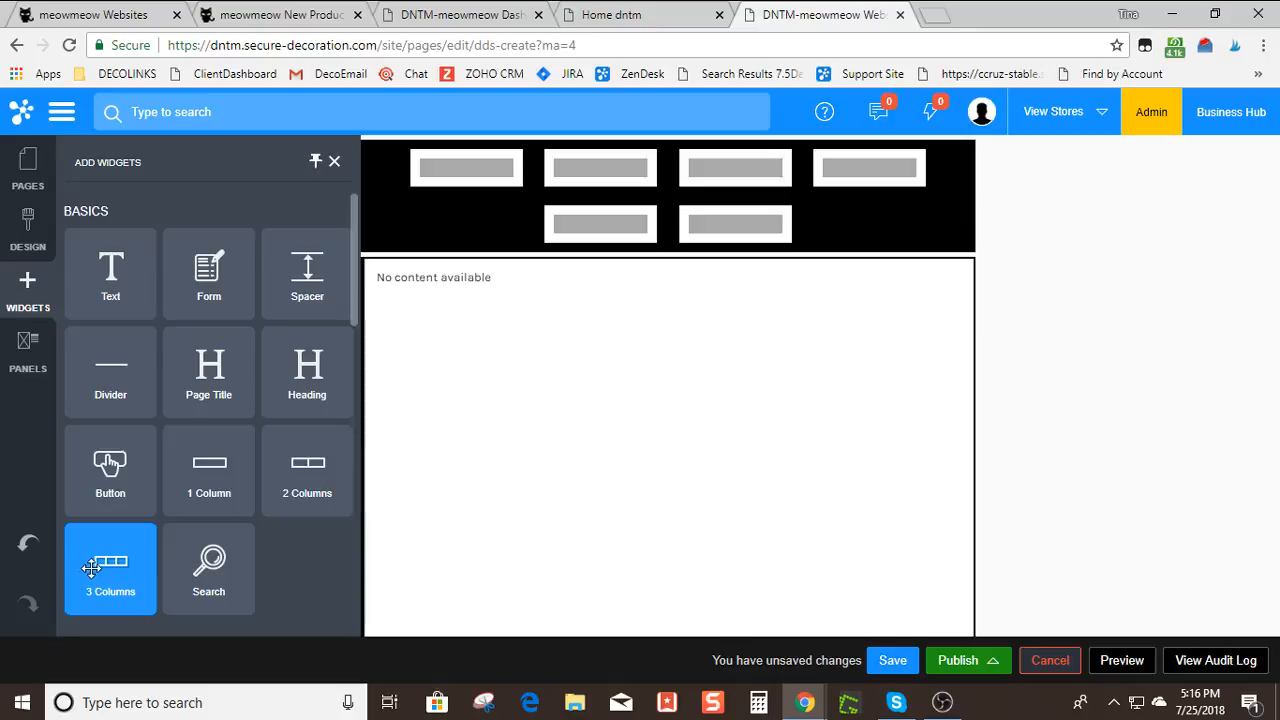
drag(90, 570, 484, 357)
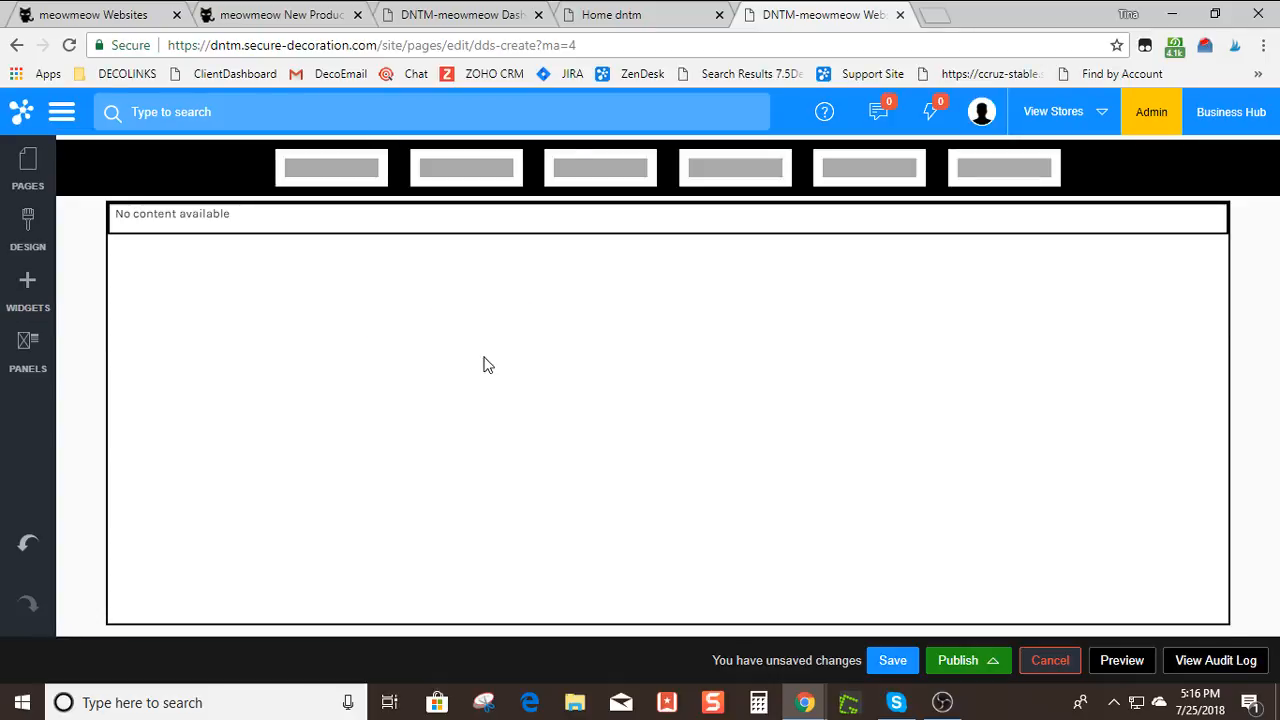
click(27, 283)
drag(100, 565, 334, 214)
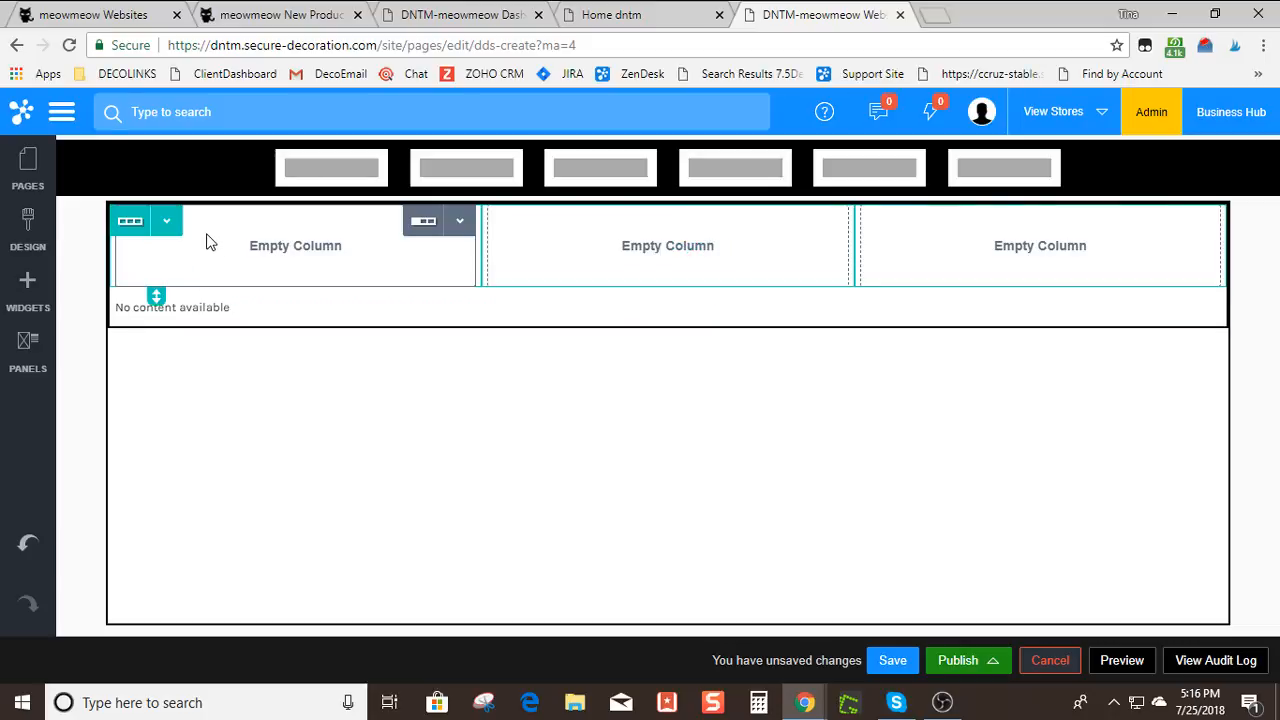
Place a Blank Product Categories widget in the first empty column, keeping its default settings
click(39, 288)
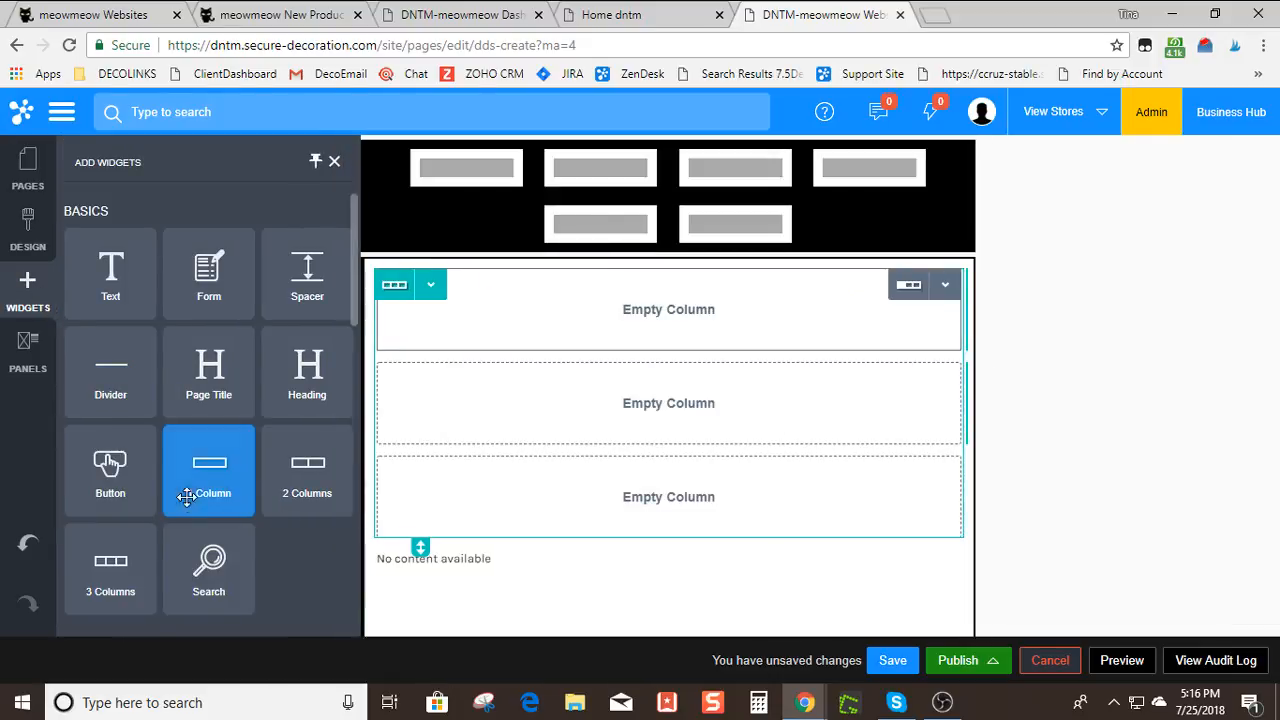
scroll(186, 491, down, 3)
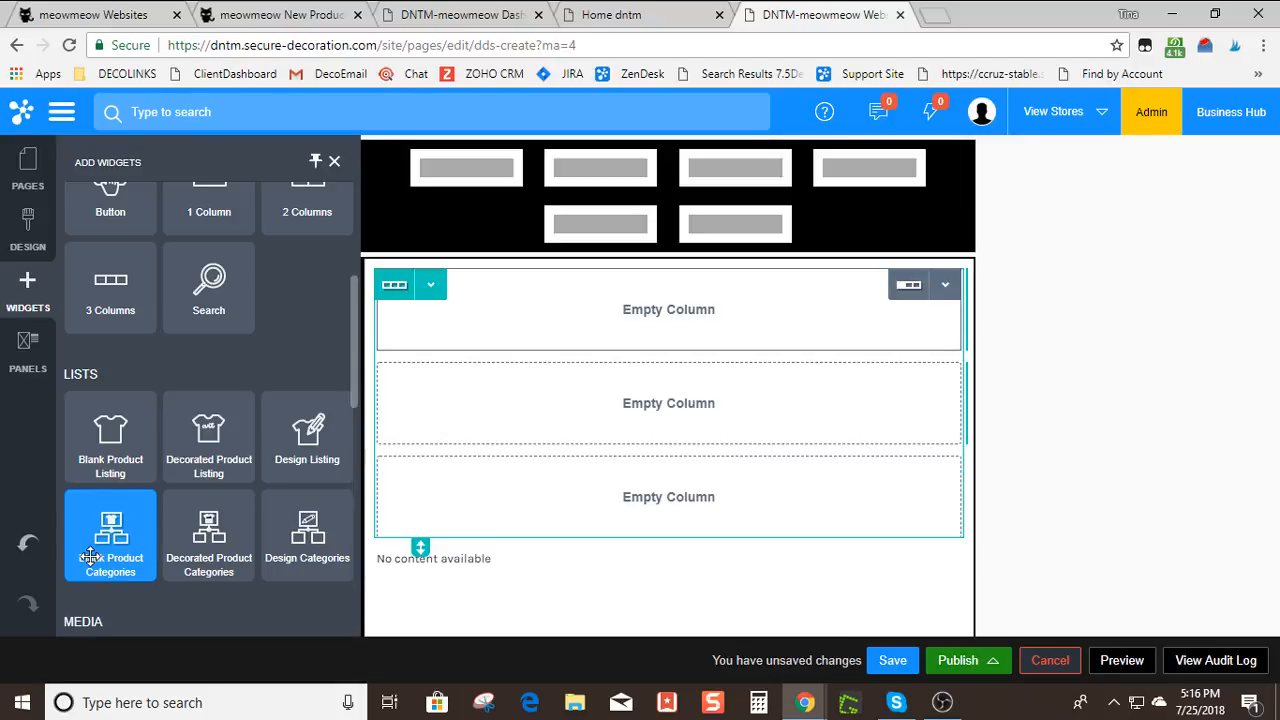
drag(90, 557, 323, 237)
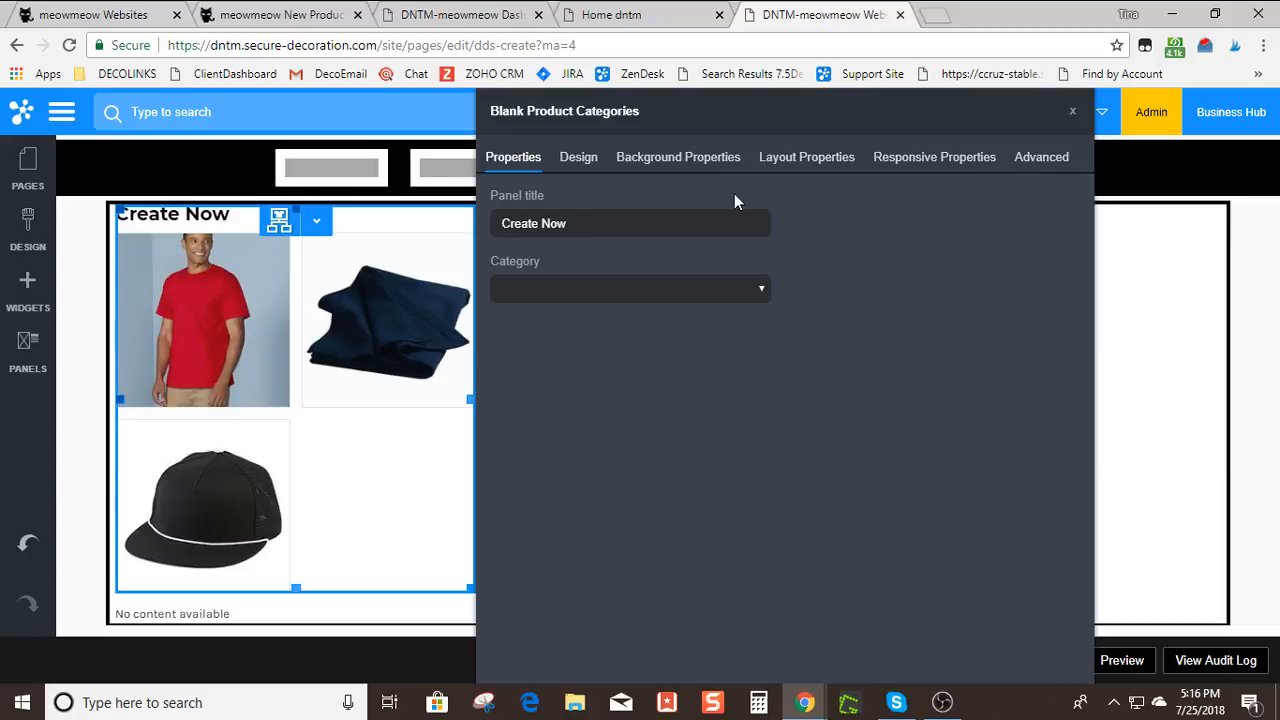
click(1072, 115)
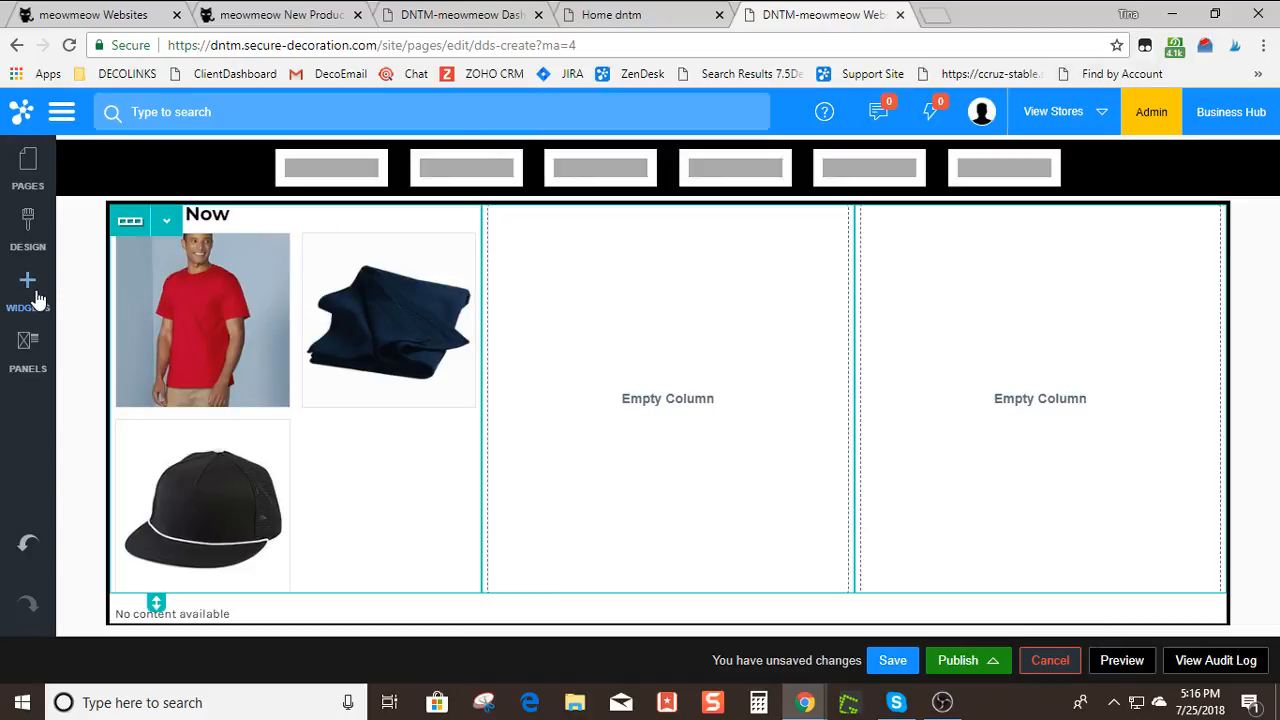
Place a Blank Product Categories widget in each of the second and third columns, keeping their default settings
click(32, 297)
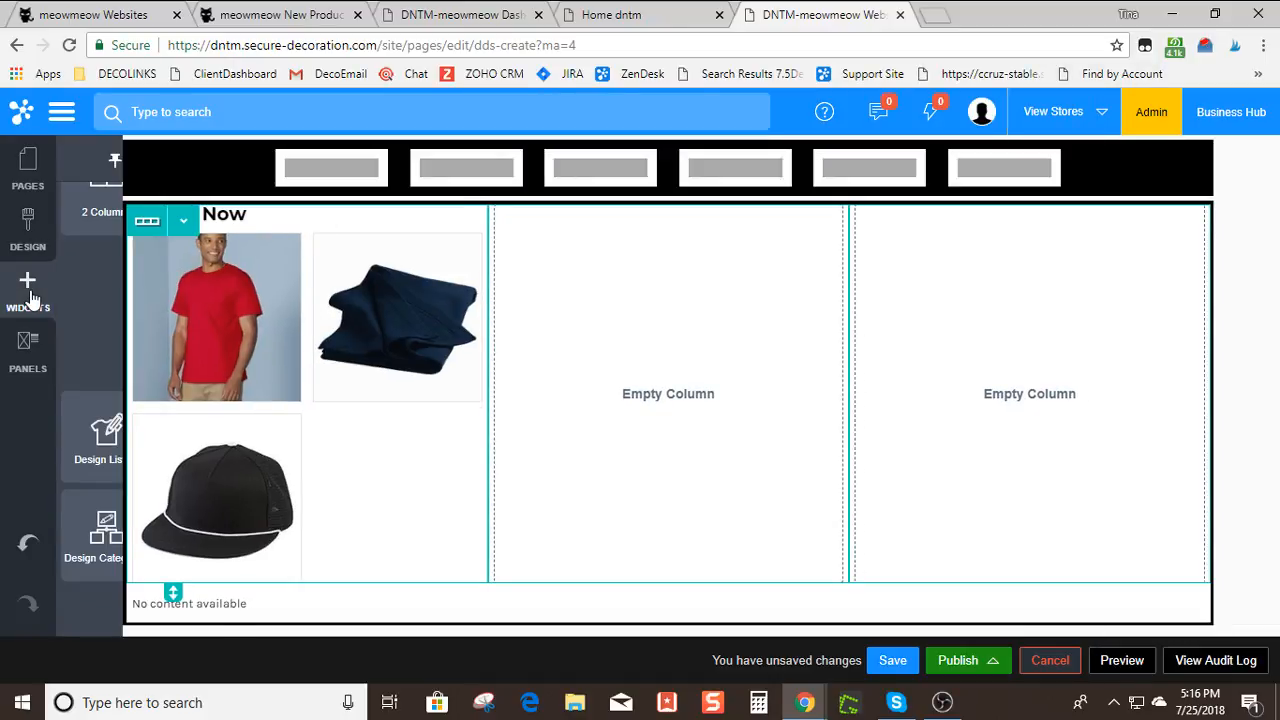
drag(109, 514, 433, 378)
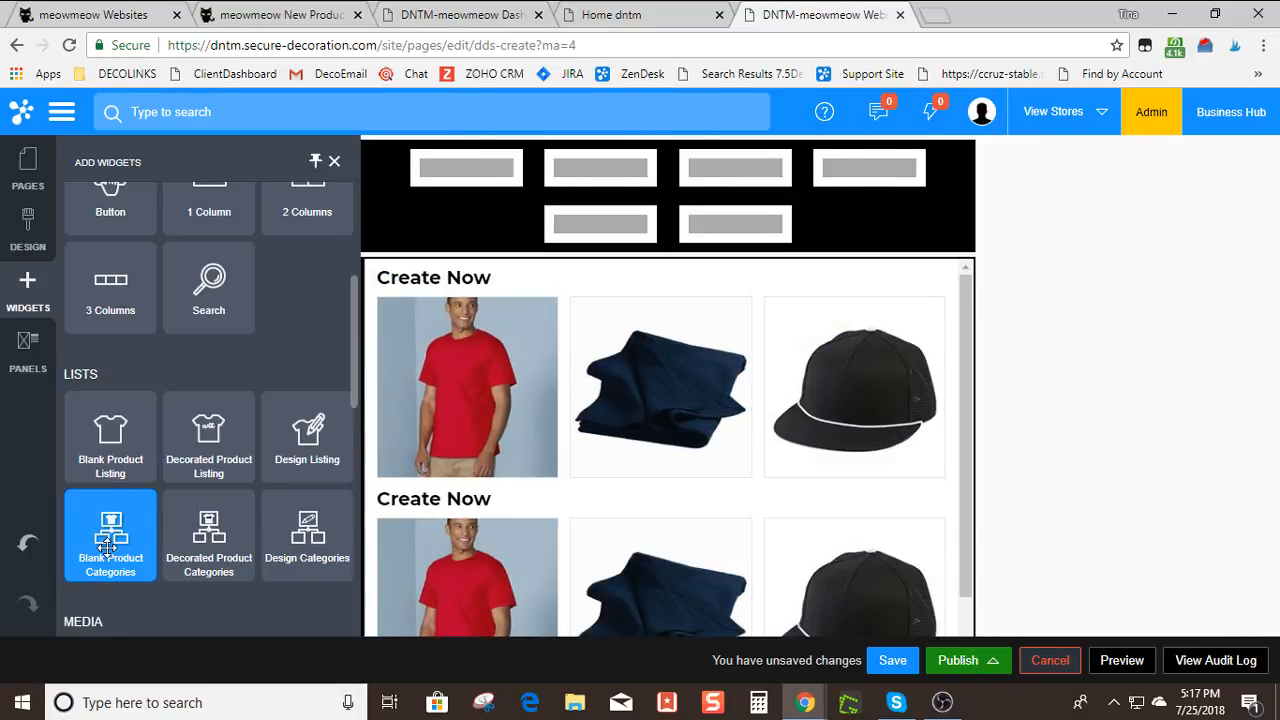
drag(106, 543, 604, 410)
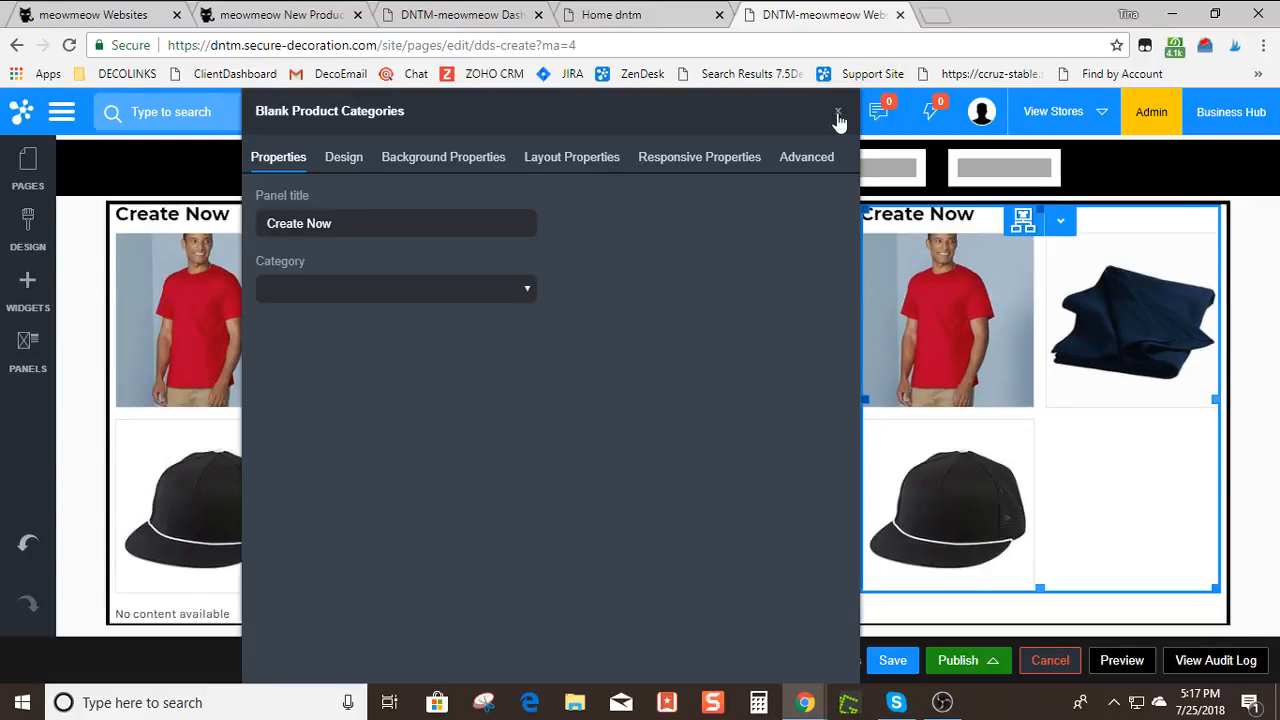
click(838, 113)
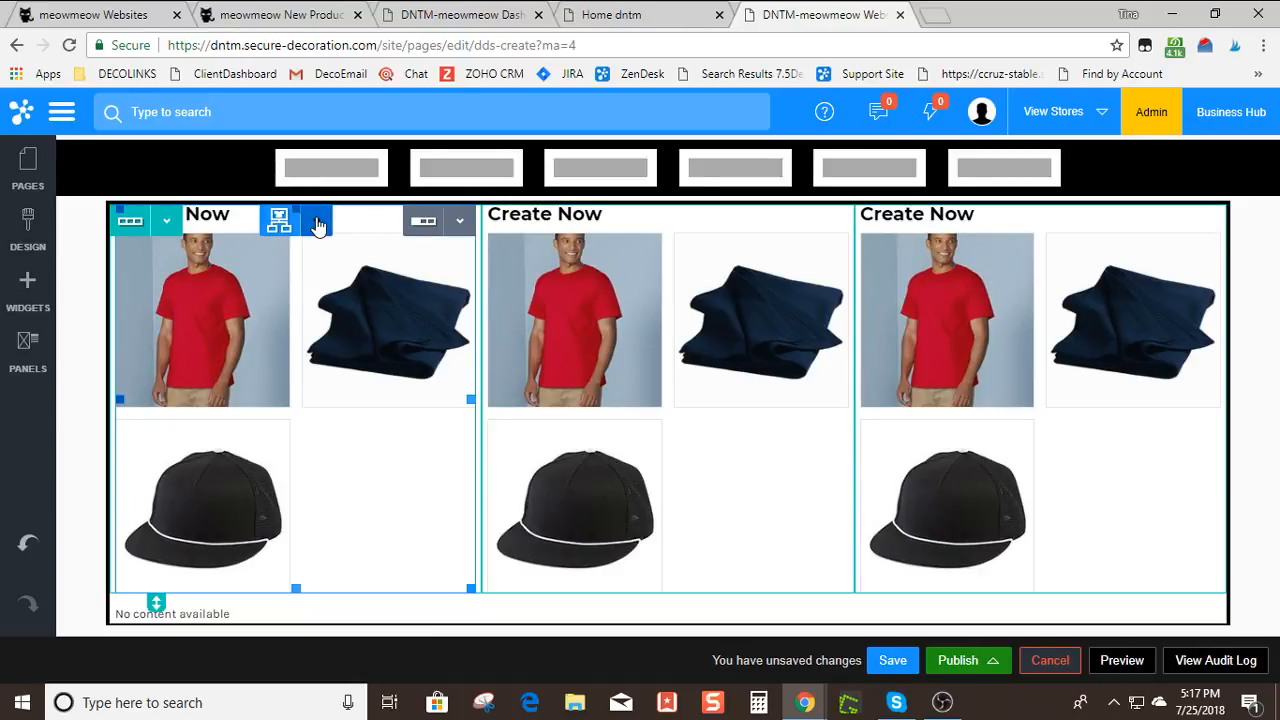
Set the first column's Blank Product Categories widget to the category Apparel > Fleece and title its panel "Fleece"
click(317, 222)
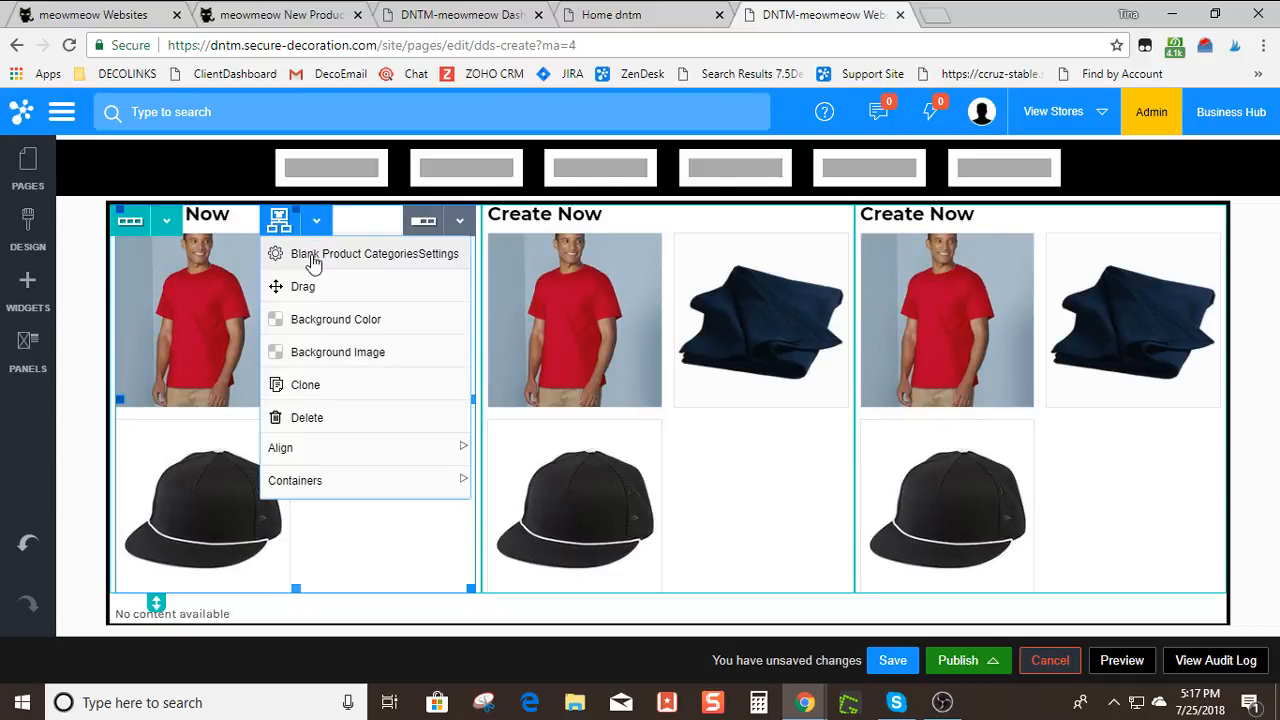
click(314, 255)
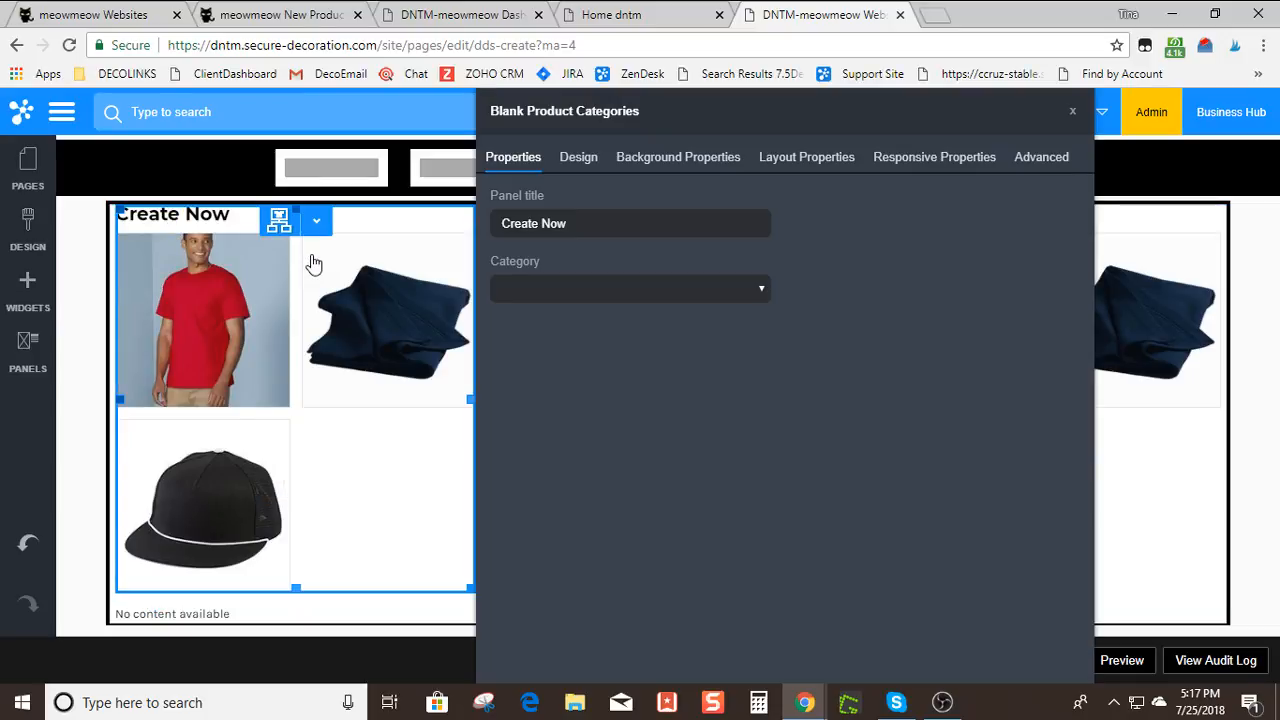
click(595, 292)
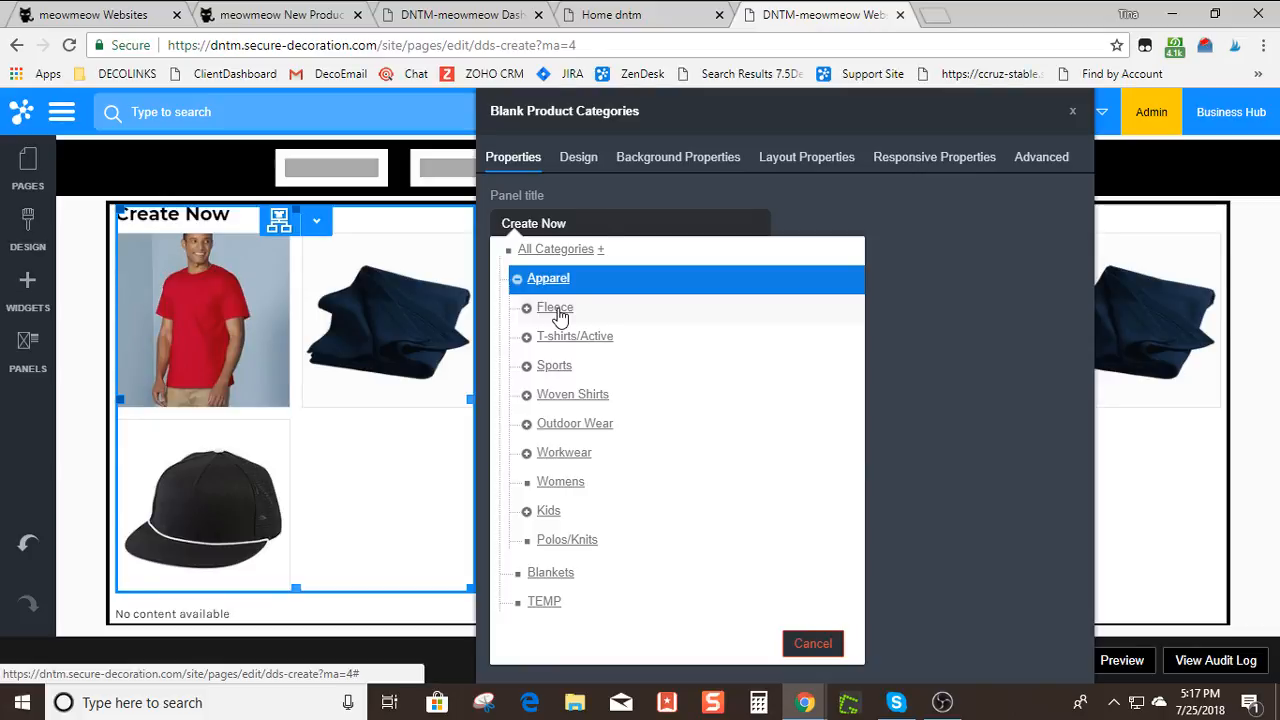
click(555, 308)
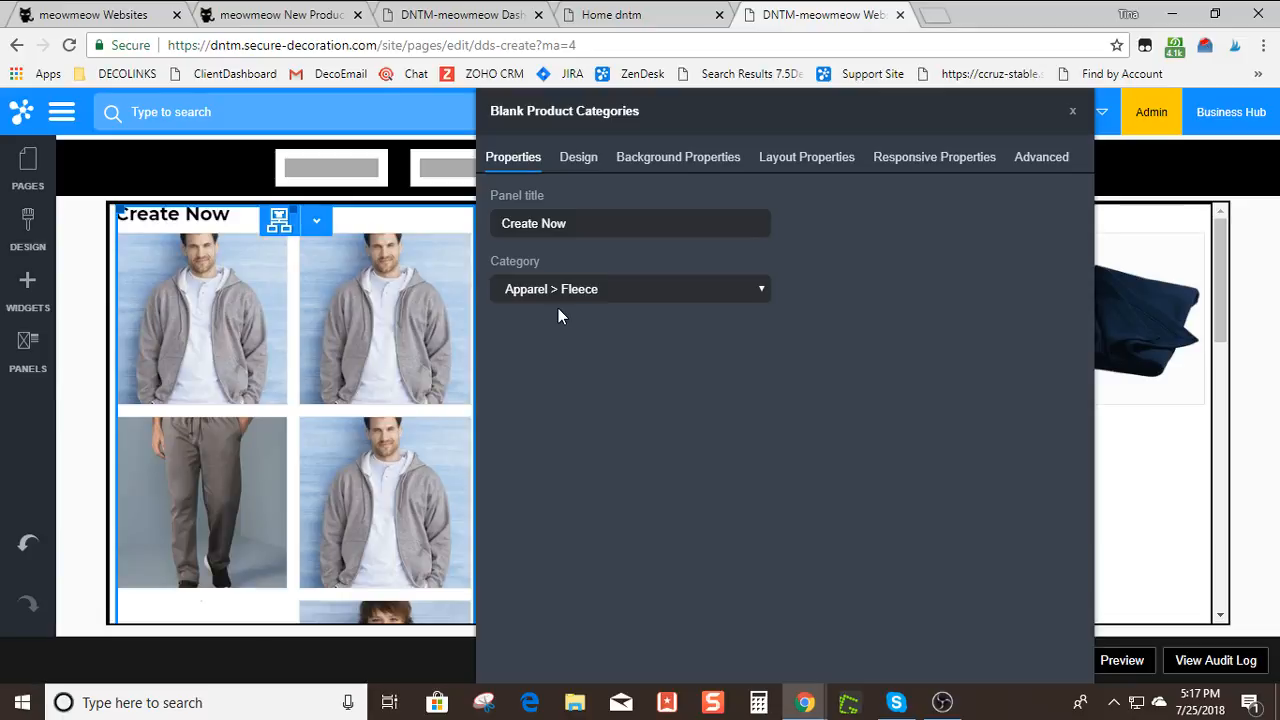
triple_click(584, 222)
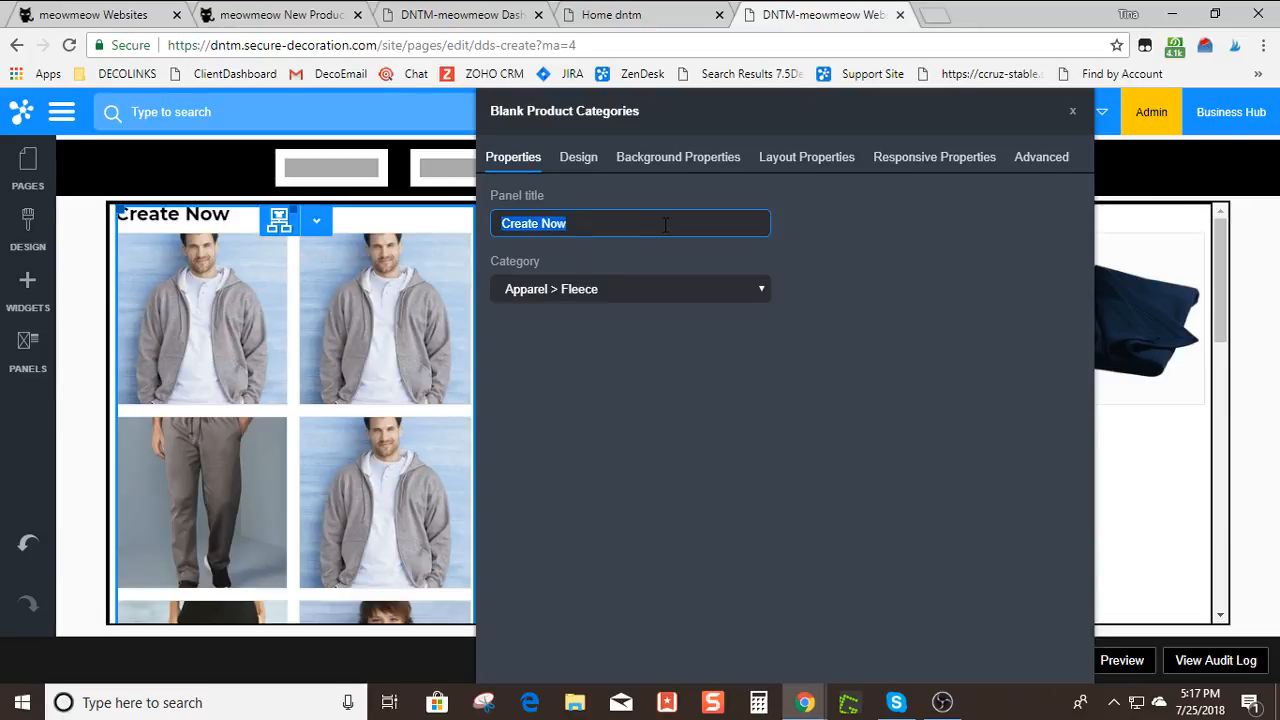
text(F)
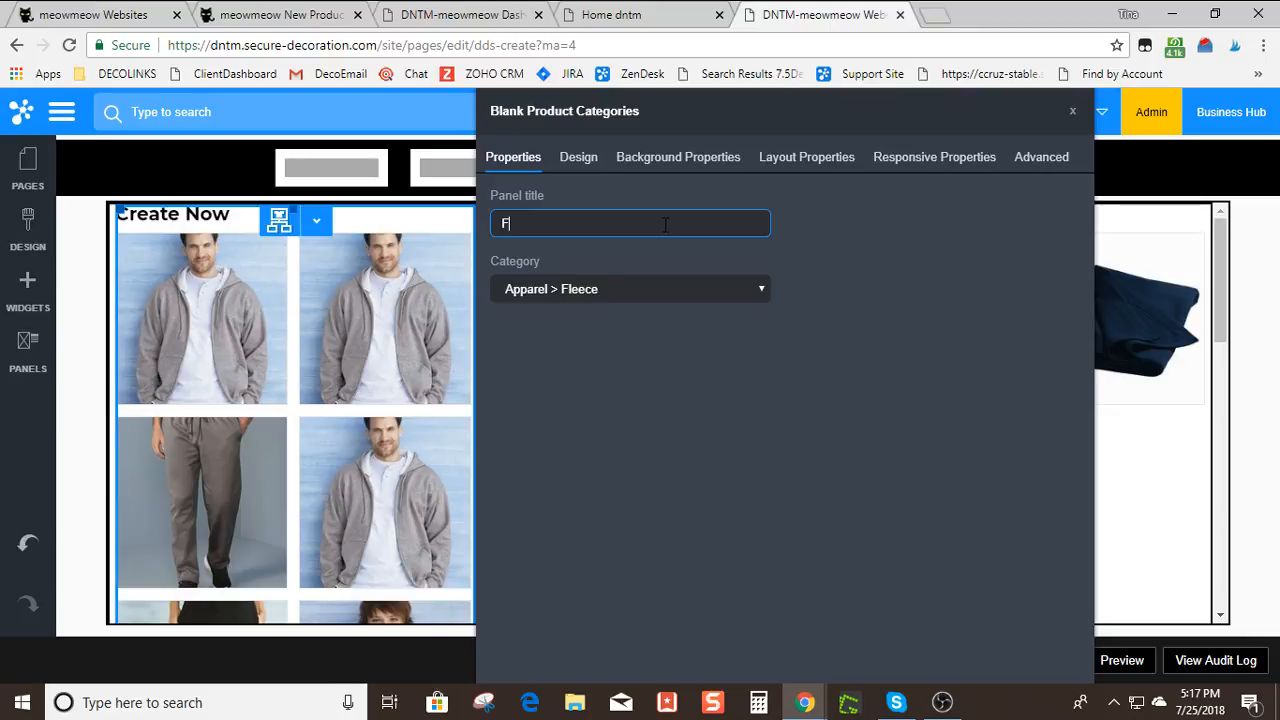
text(leece)
key(Return)
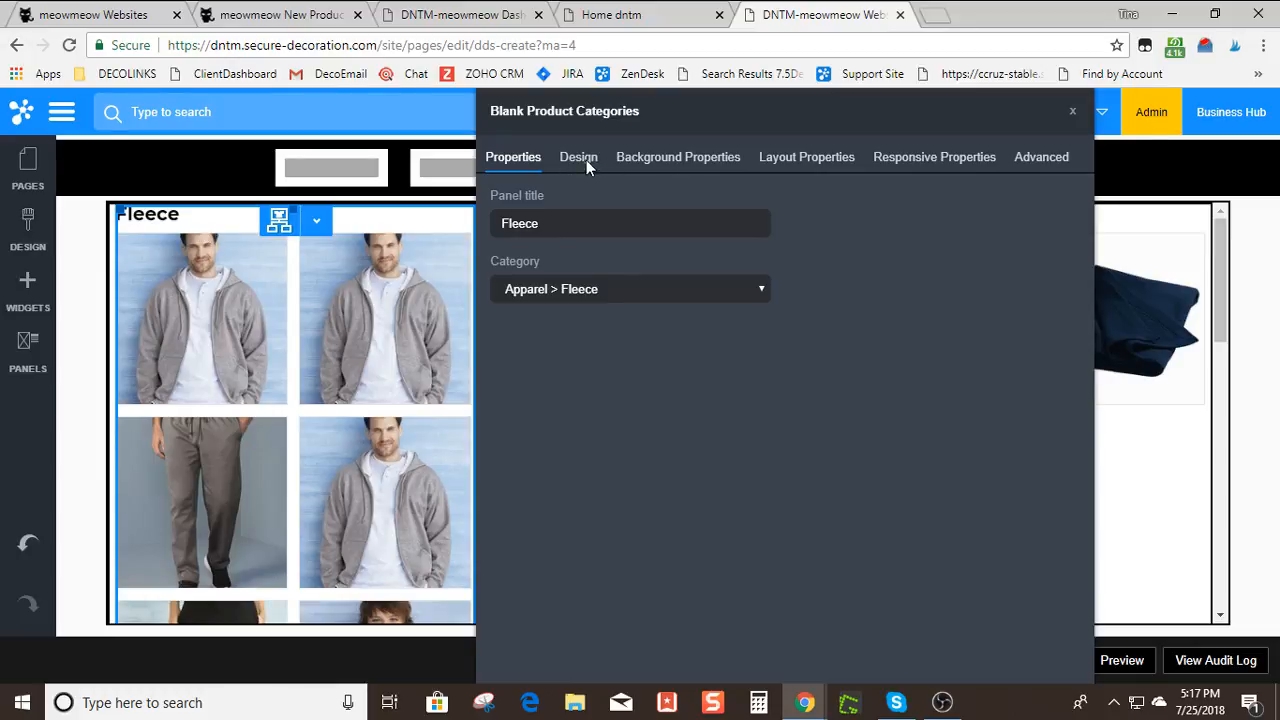
Try the List and Dropdown layouts for the Fleece categories widget, then apply the Hierarchy layout
click(580, 160)
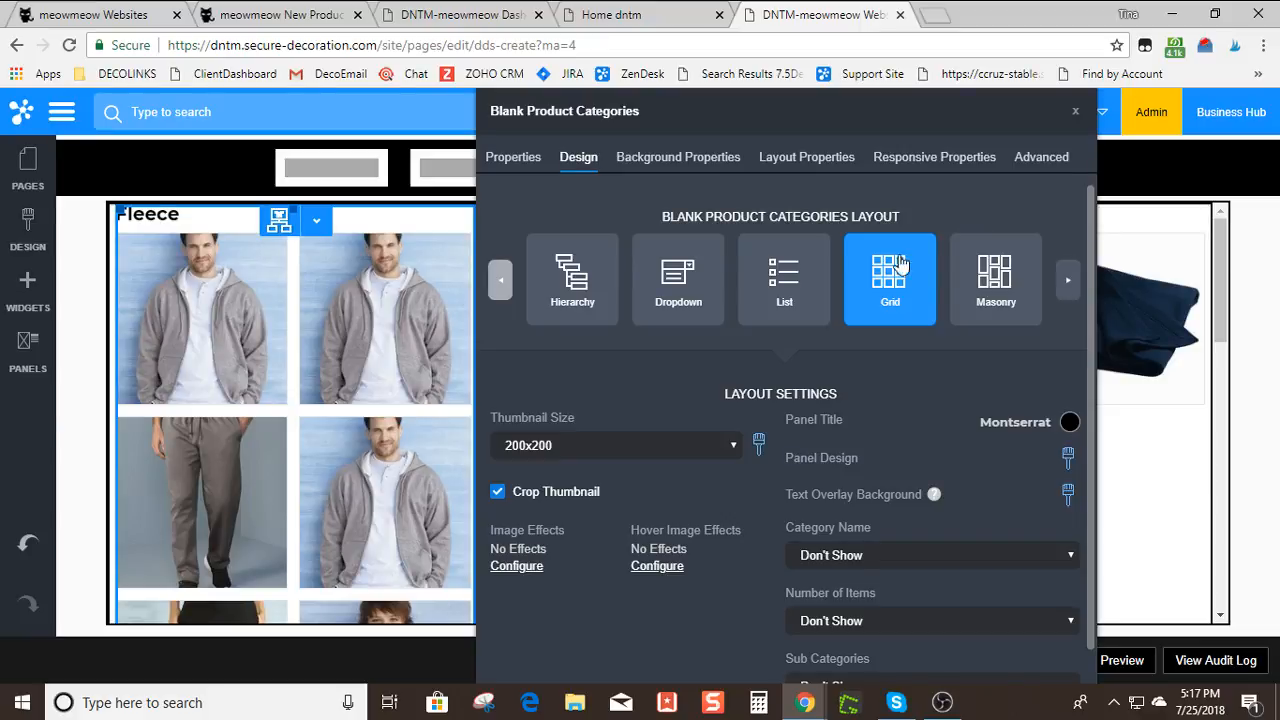
click(773, 300)
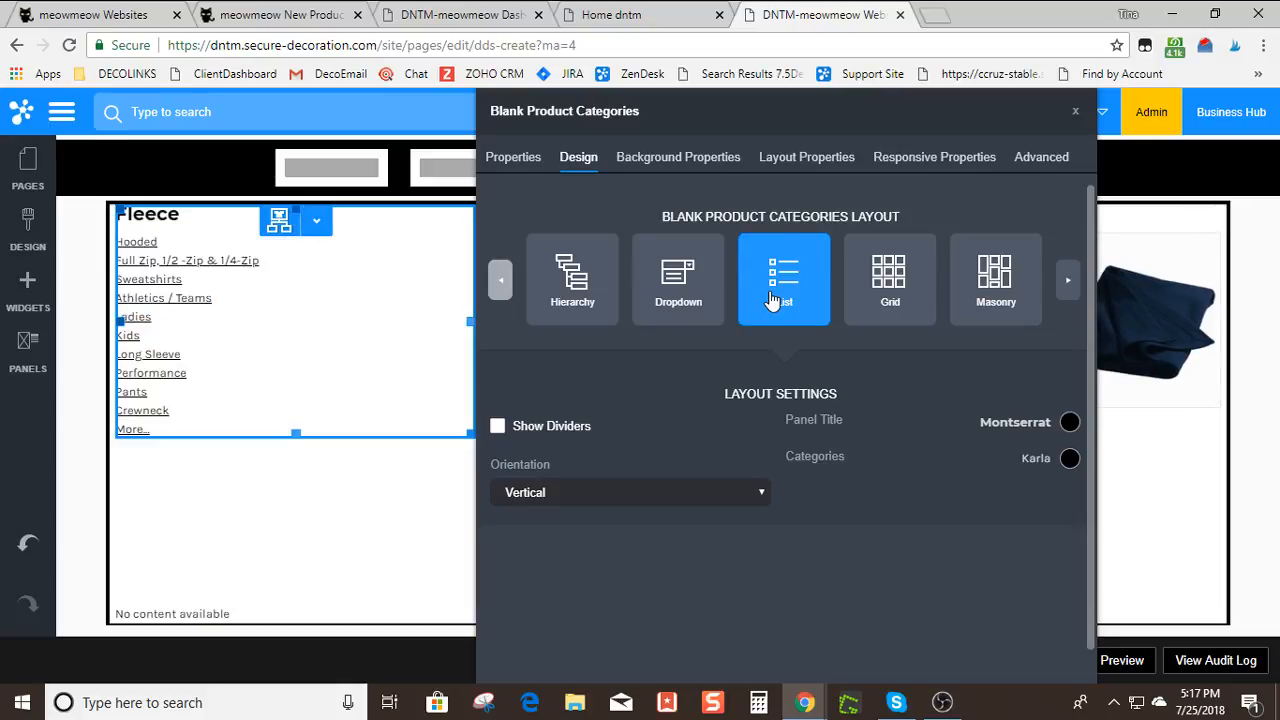
click(687, 302)
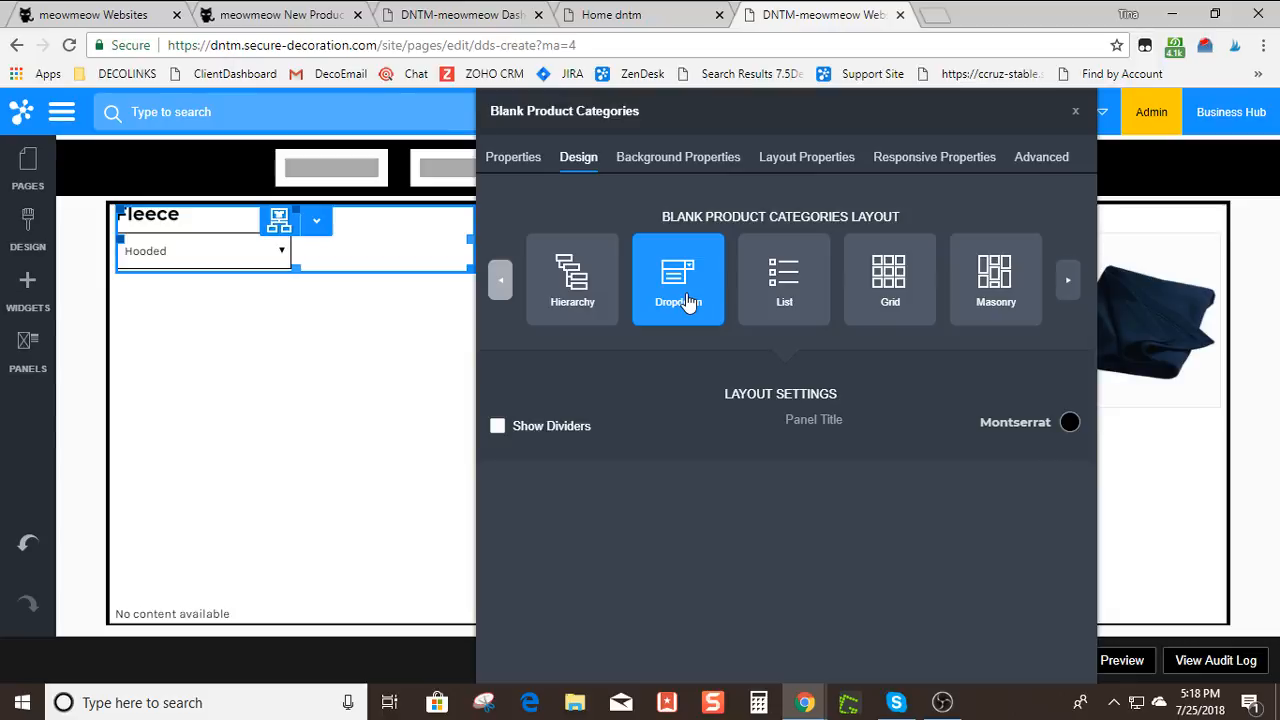
click(586, 303)
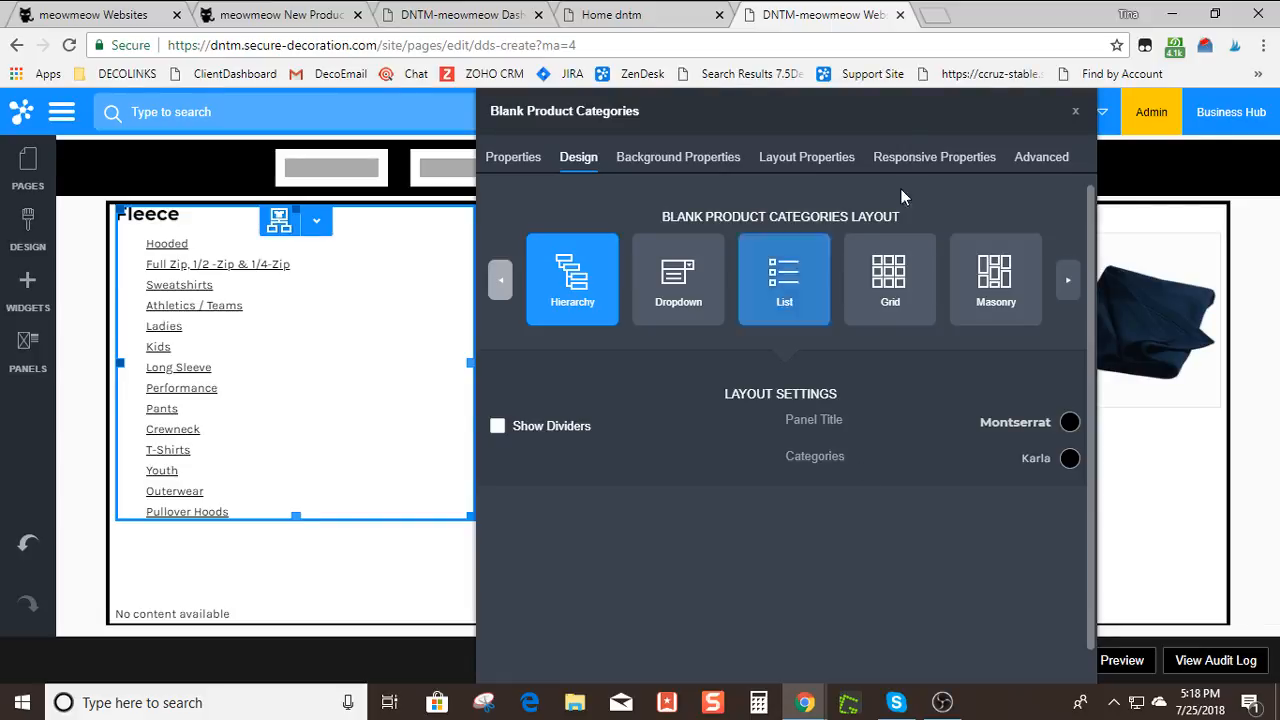
drag(887, 114, 680, 89)
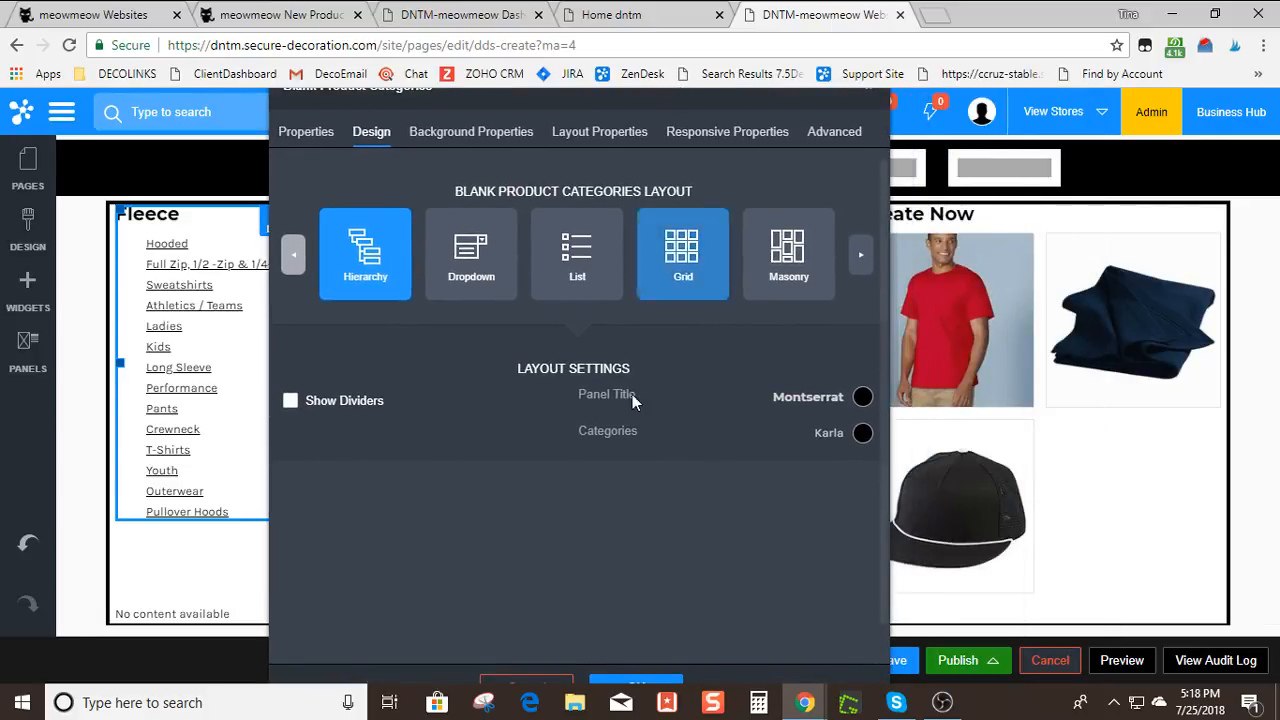
click(624, 686)
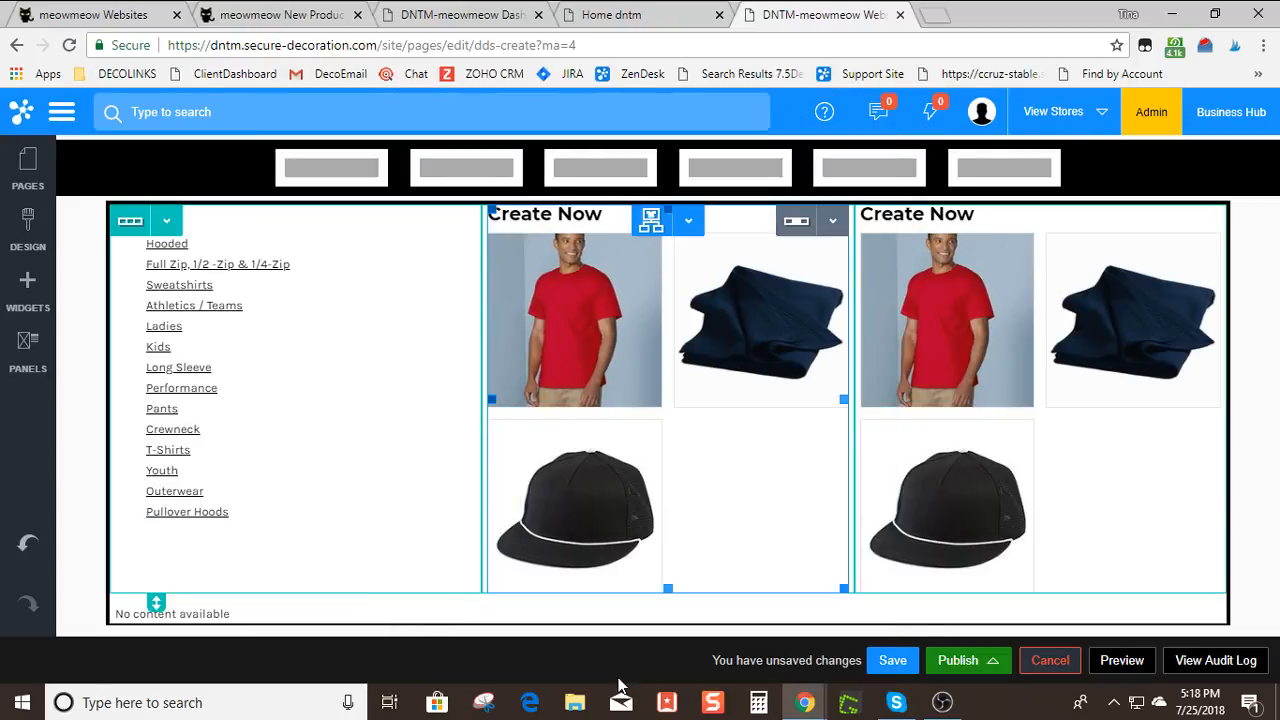
Set the second column's Blank Product Categories widget to the category Apparel > T-shirts/Active and title its panel "T-shirts/Active"
click(697, 222)
click(697, 258)
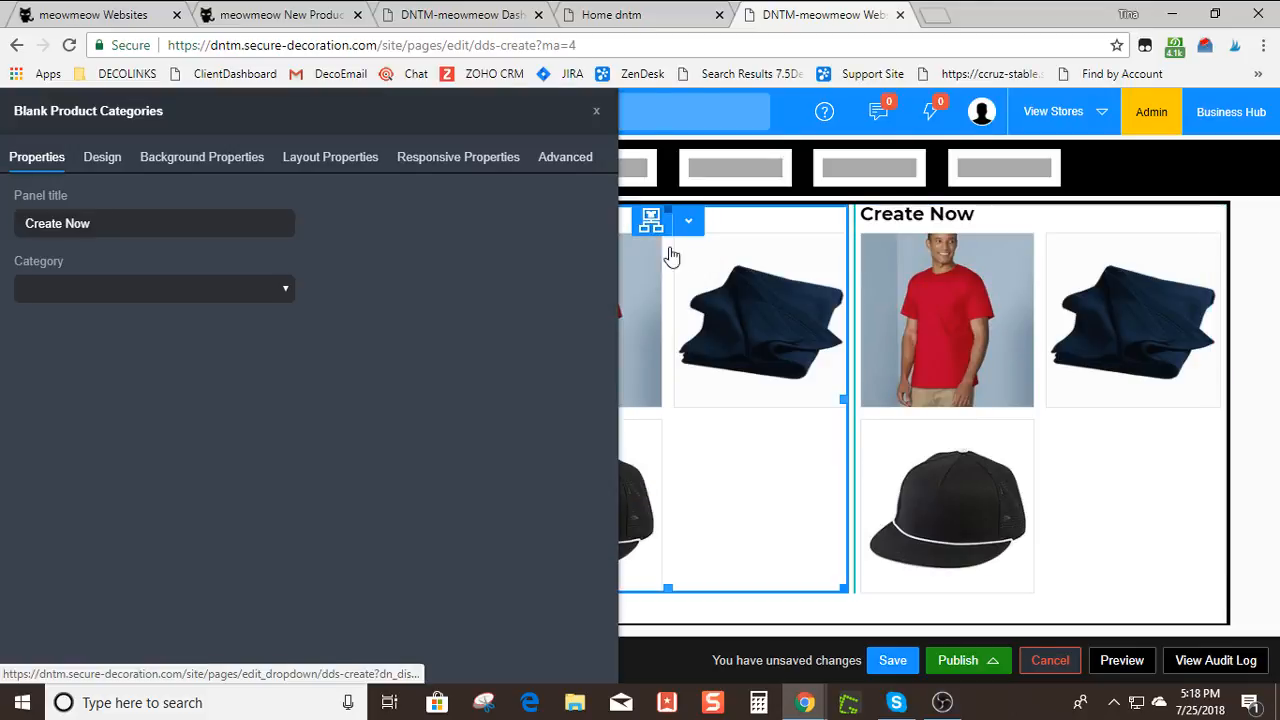
click(152, 297)
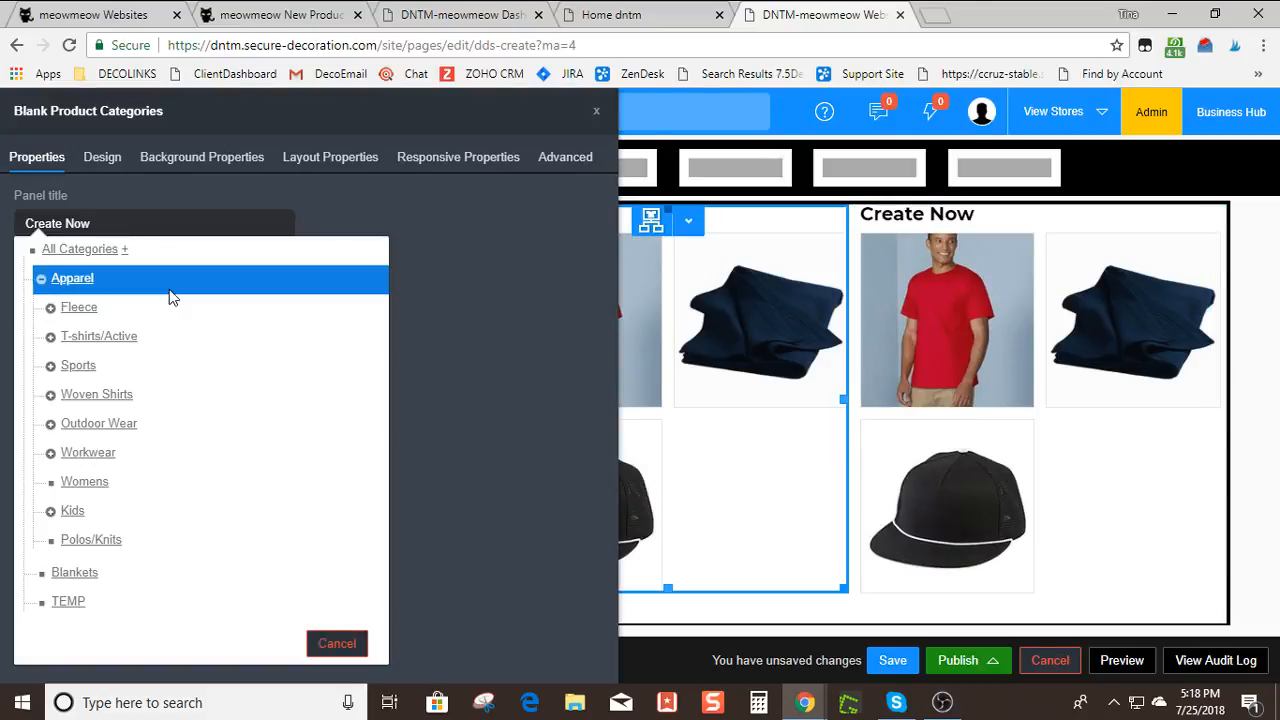
click(106, 340)
click(133, 223)
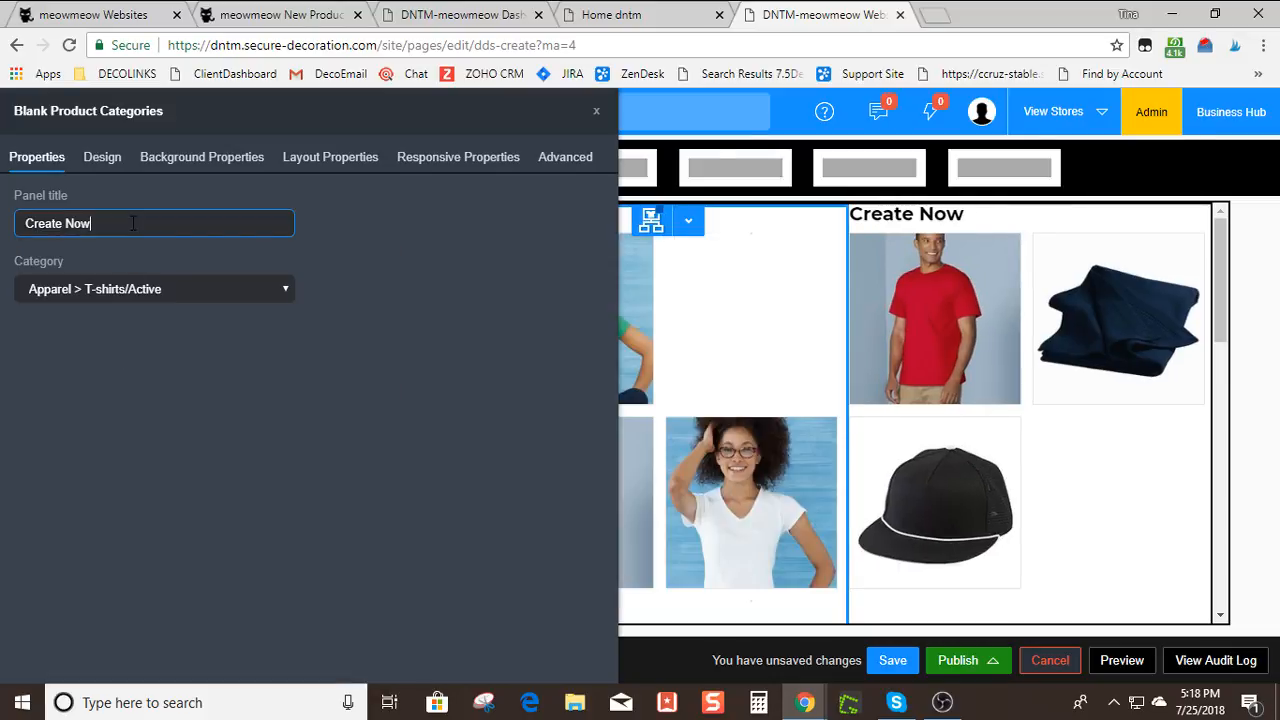
triple_click(126, 232)
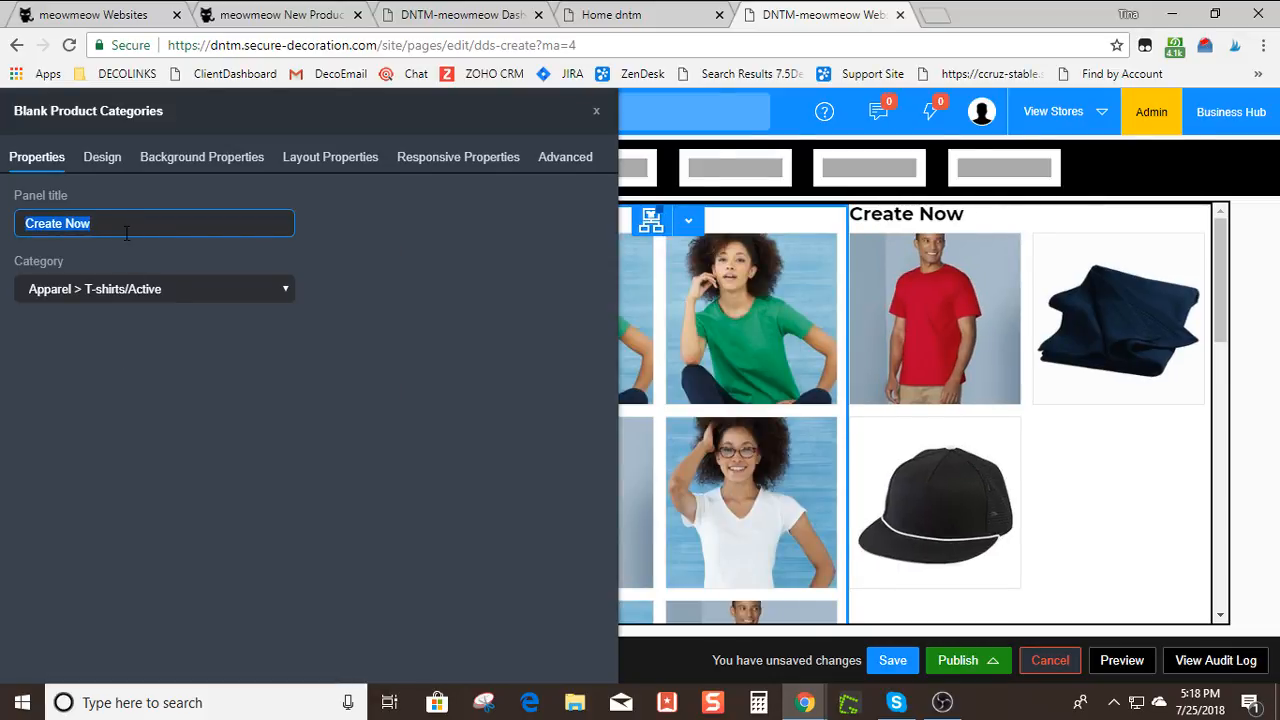
text(T)
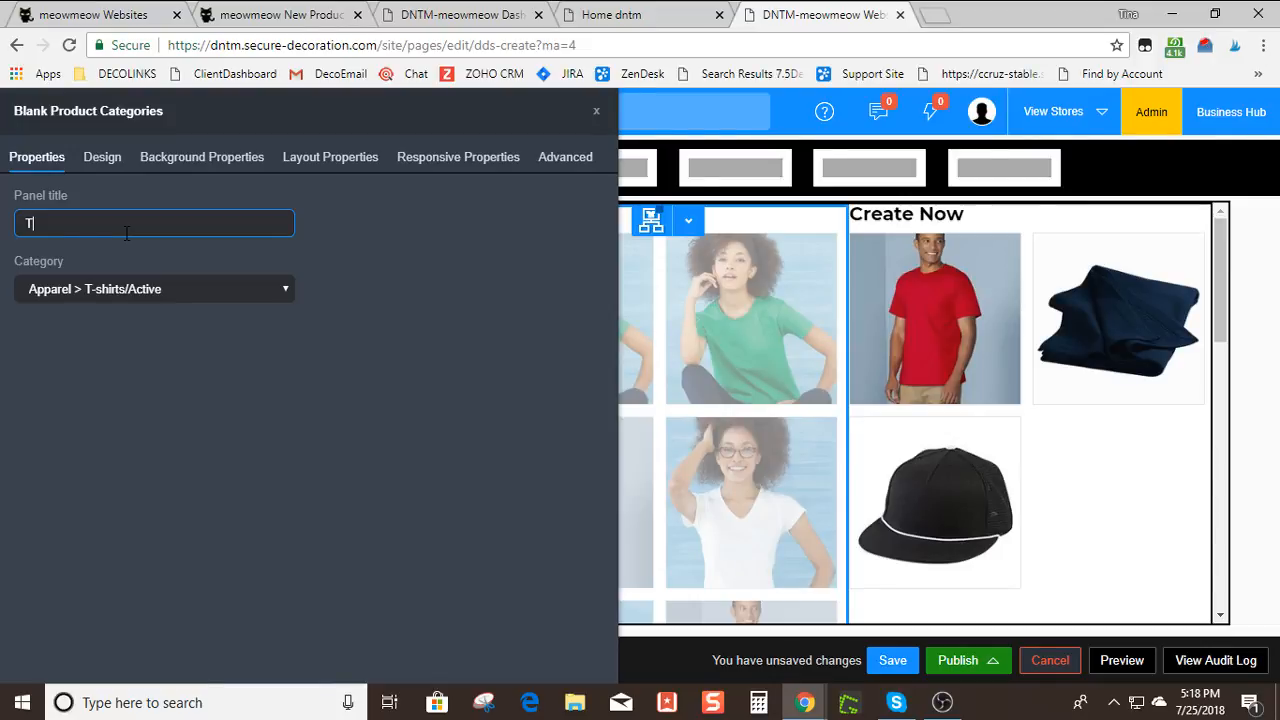
text(-shirts/Active)
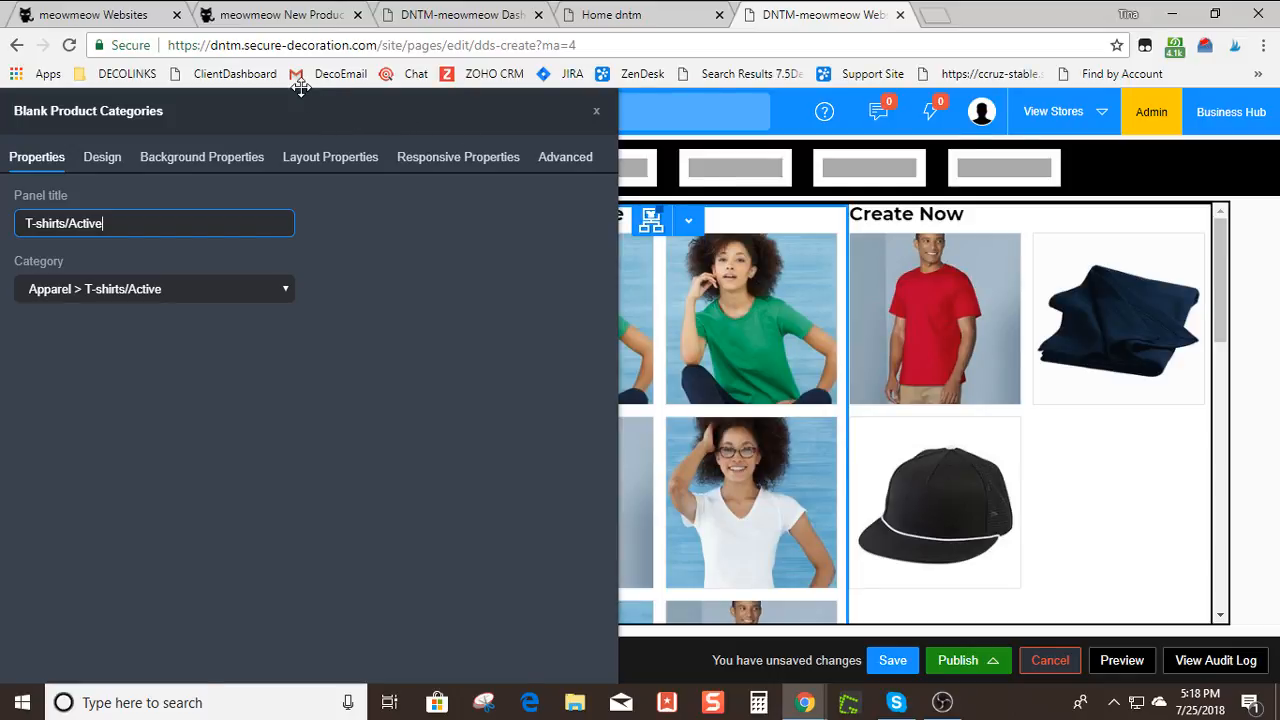
Apply the Hierarchy layout to the T-shirts/Active categories widget in the second column
drag(223, 106, 80, 122)
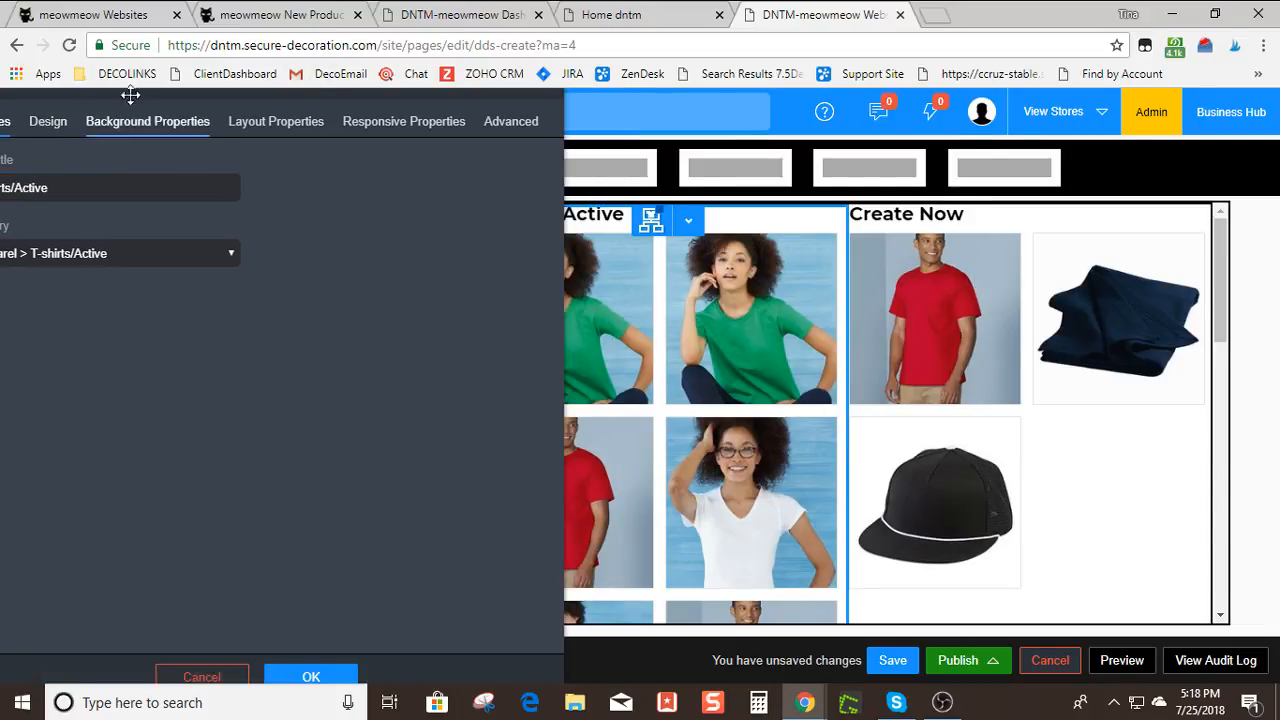
drag(171, 91, 489, 116)
click(316, 148)
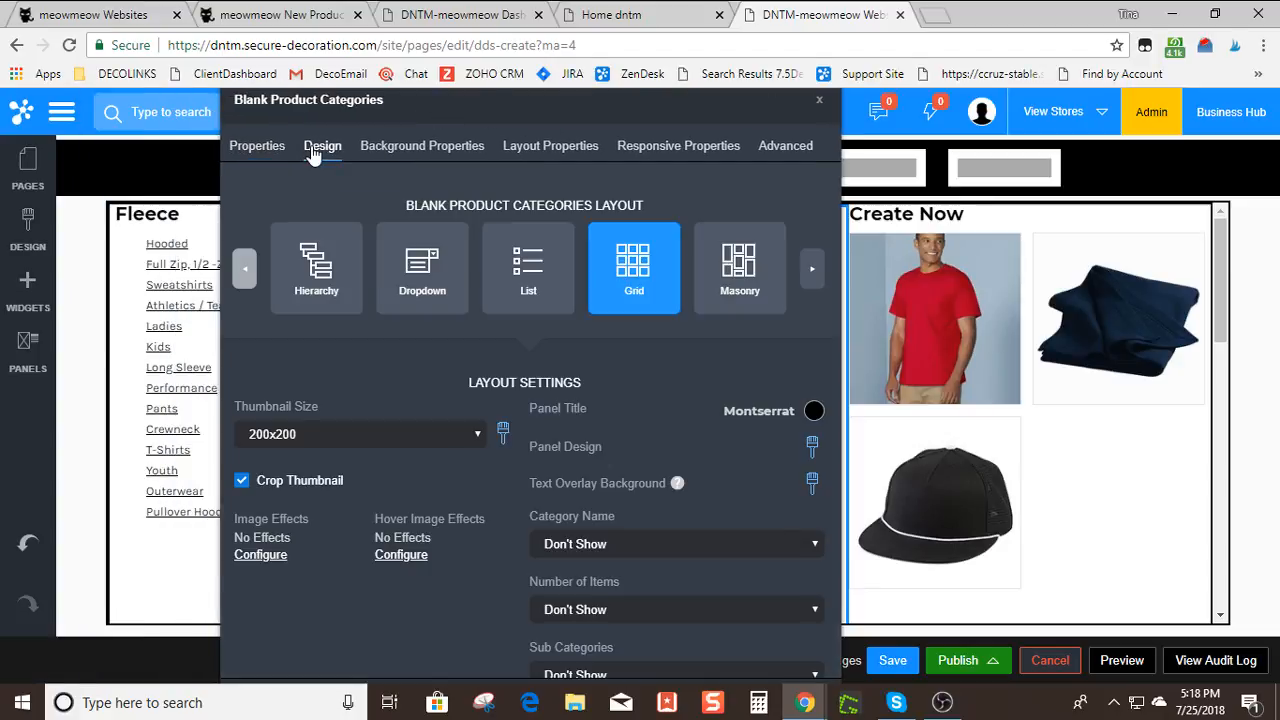
click(308, 280)
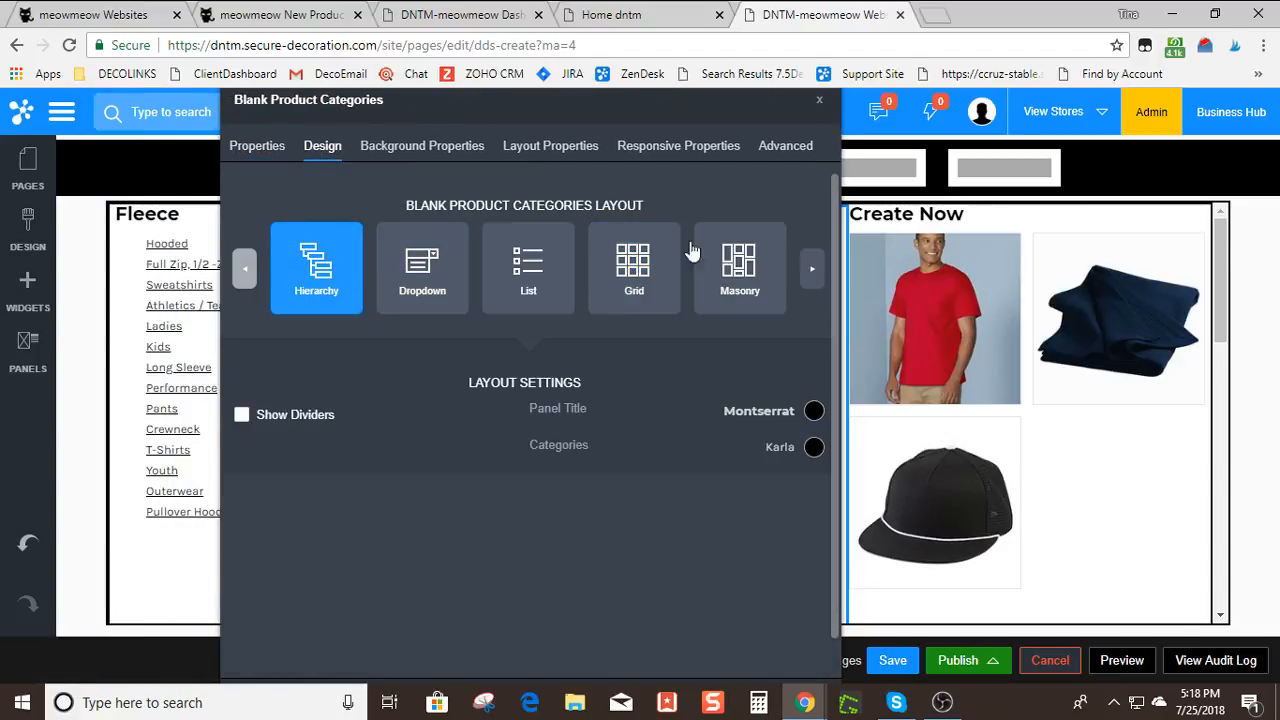
drag(527, 116, 321, 81)
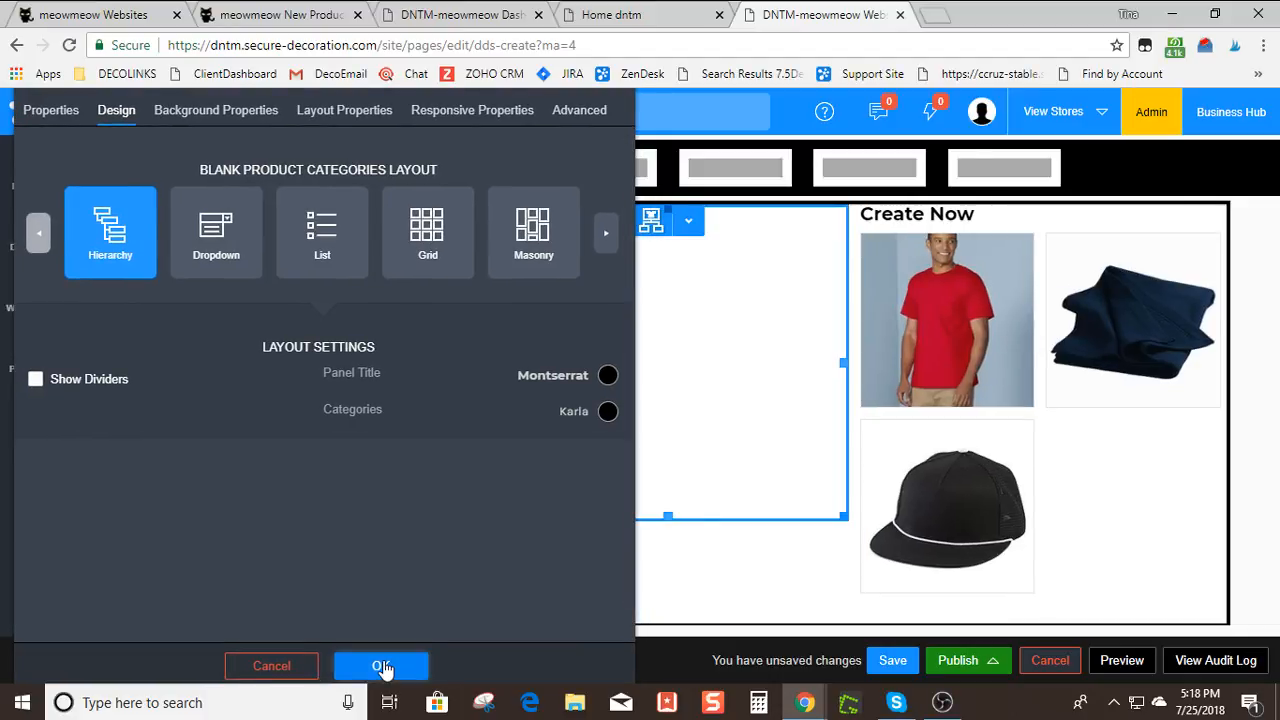
click(381, 666)
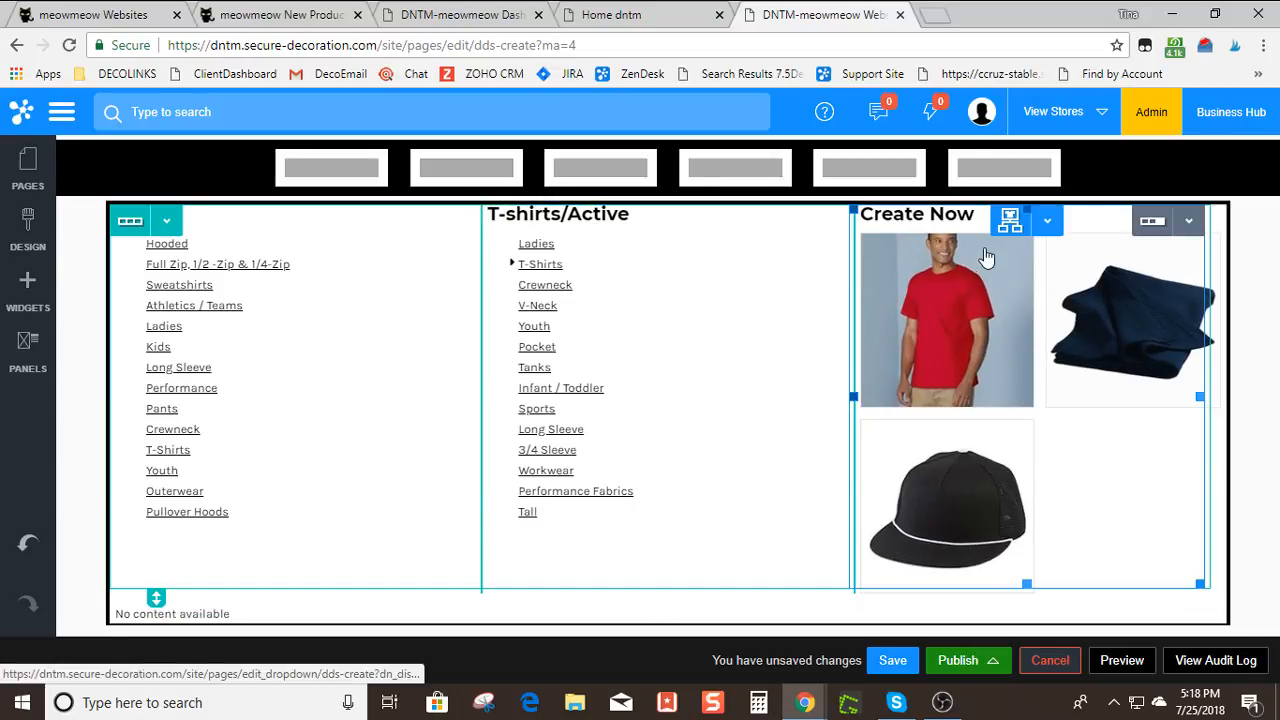
Try the category Apparel > T-shirts/Active > Youth with the panel title "Youth" for the third column's Blank Product Categories widget
click(1046, 224)
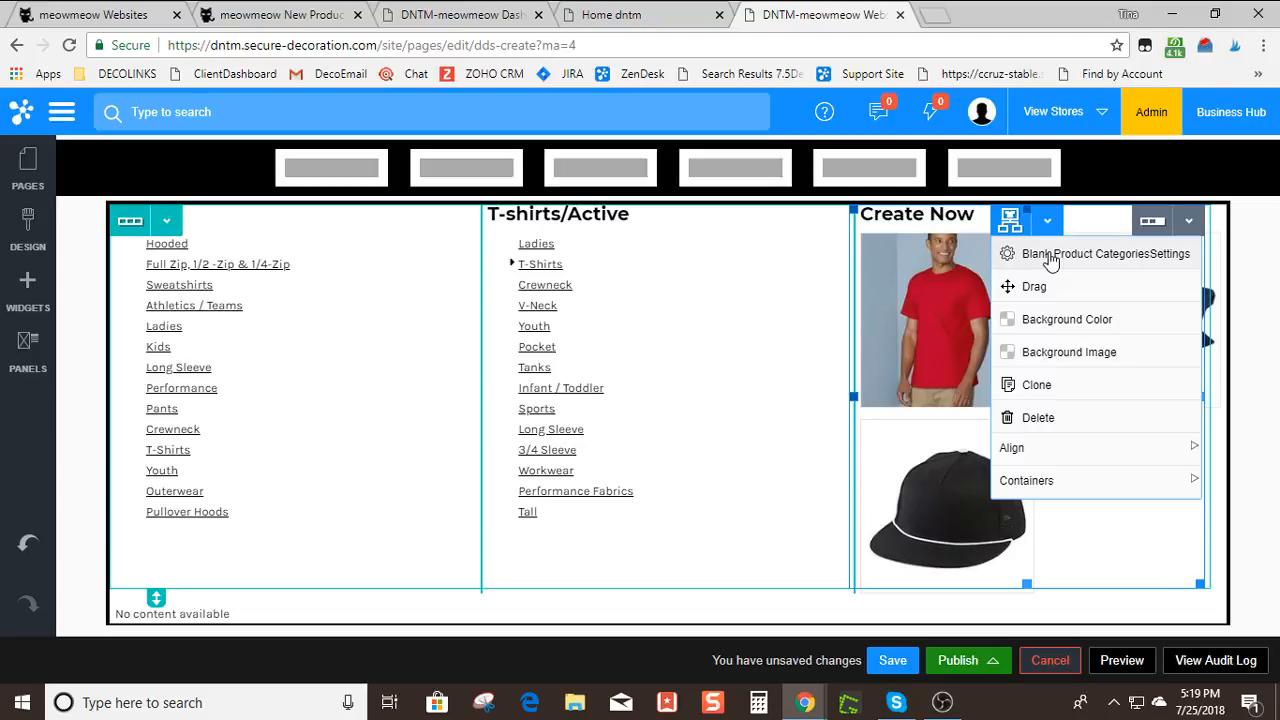
click(1050, 256)
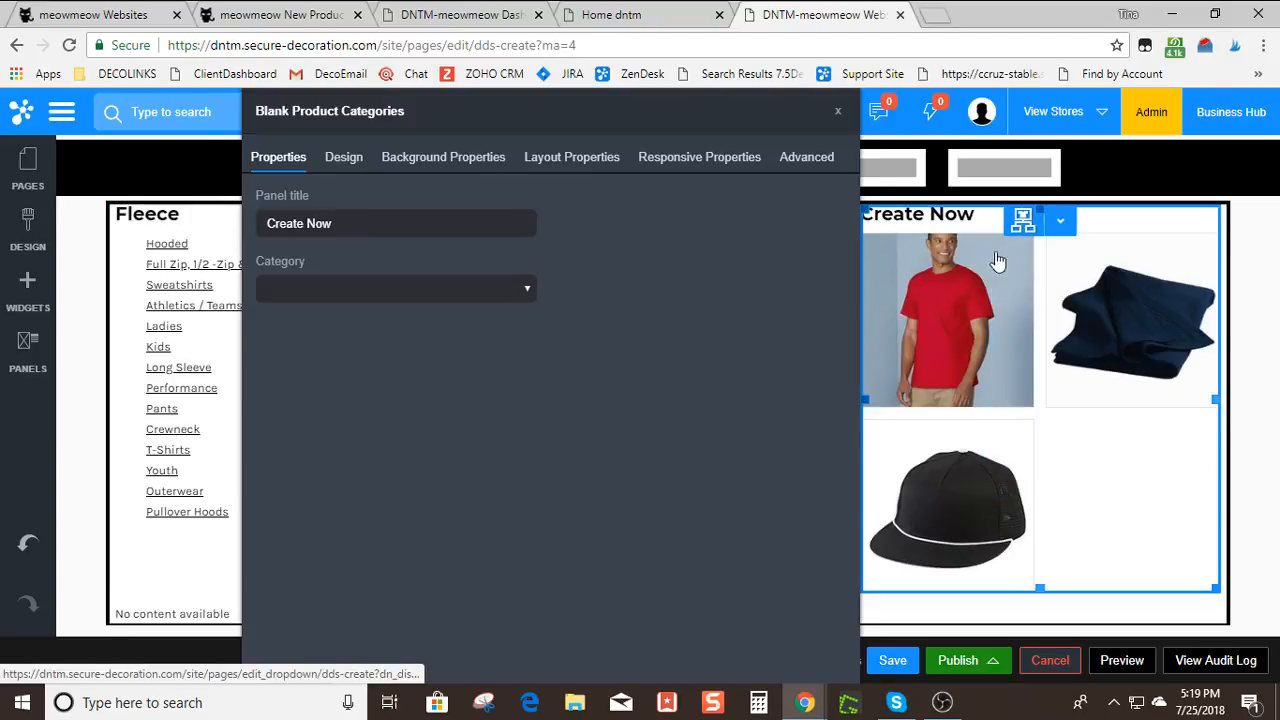
click(522, 293)
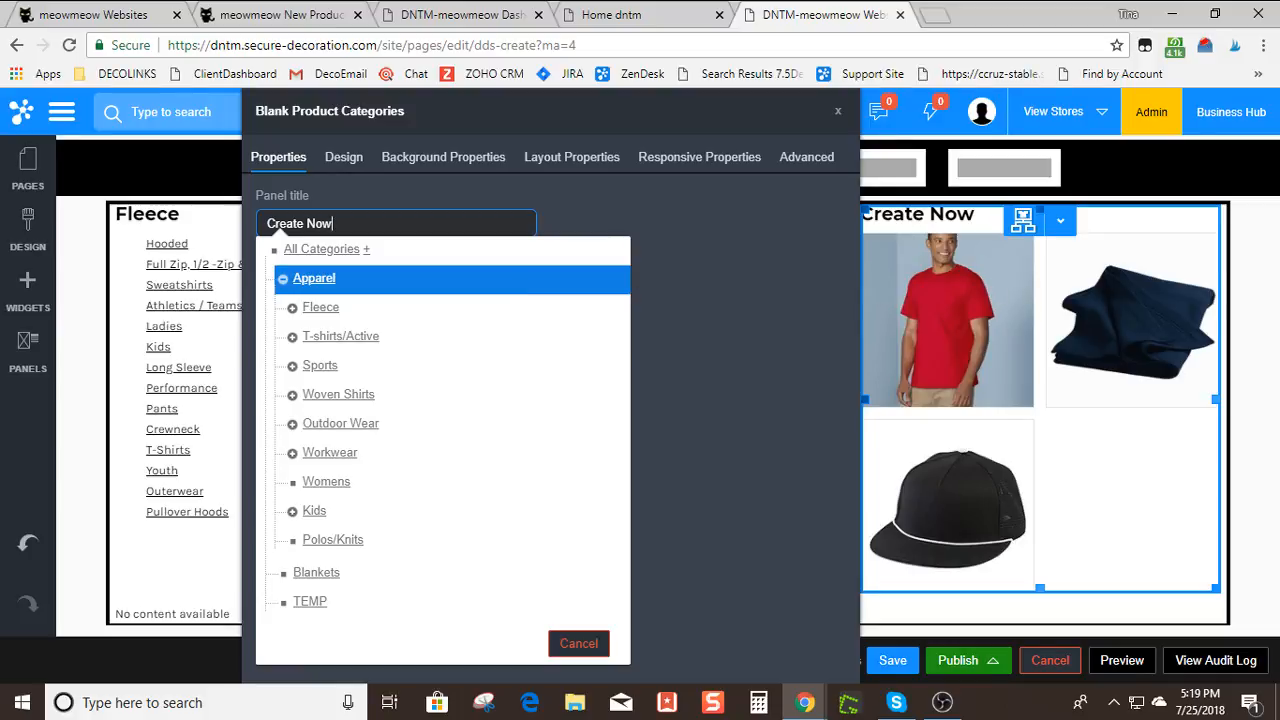
click(346, 340)
click(346, 340)
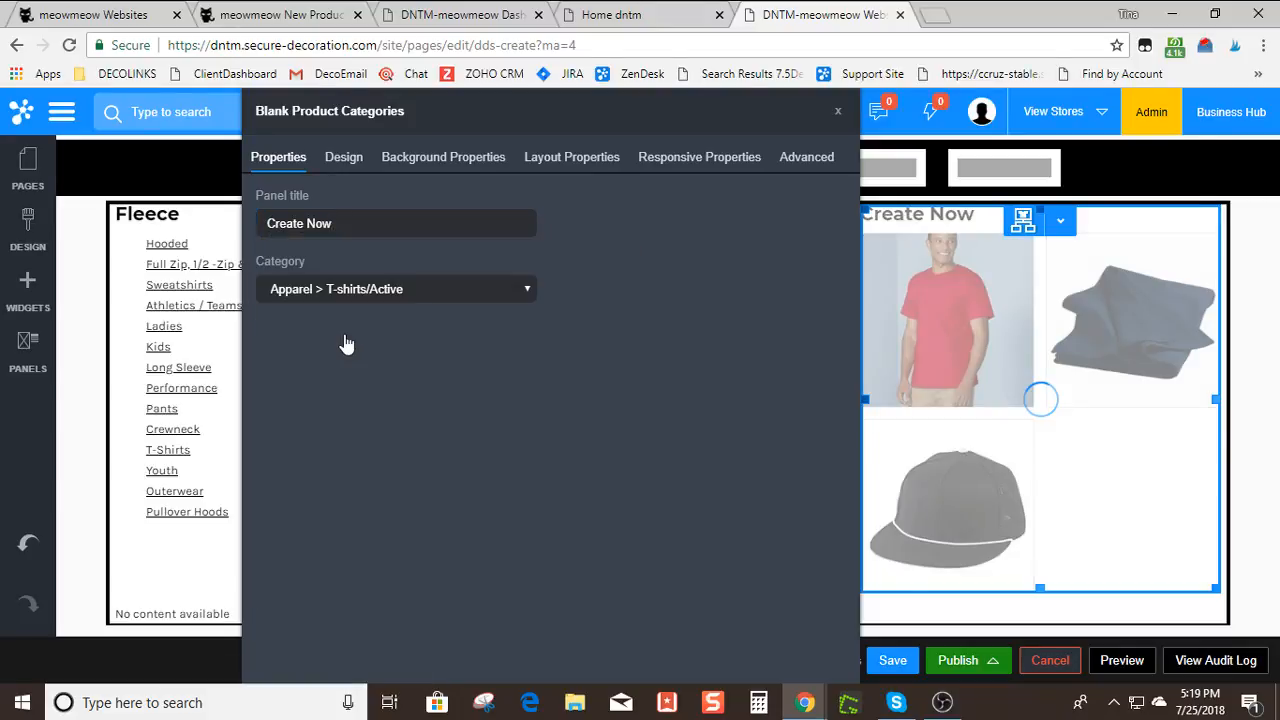
click(378, 290)
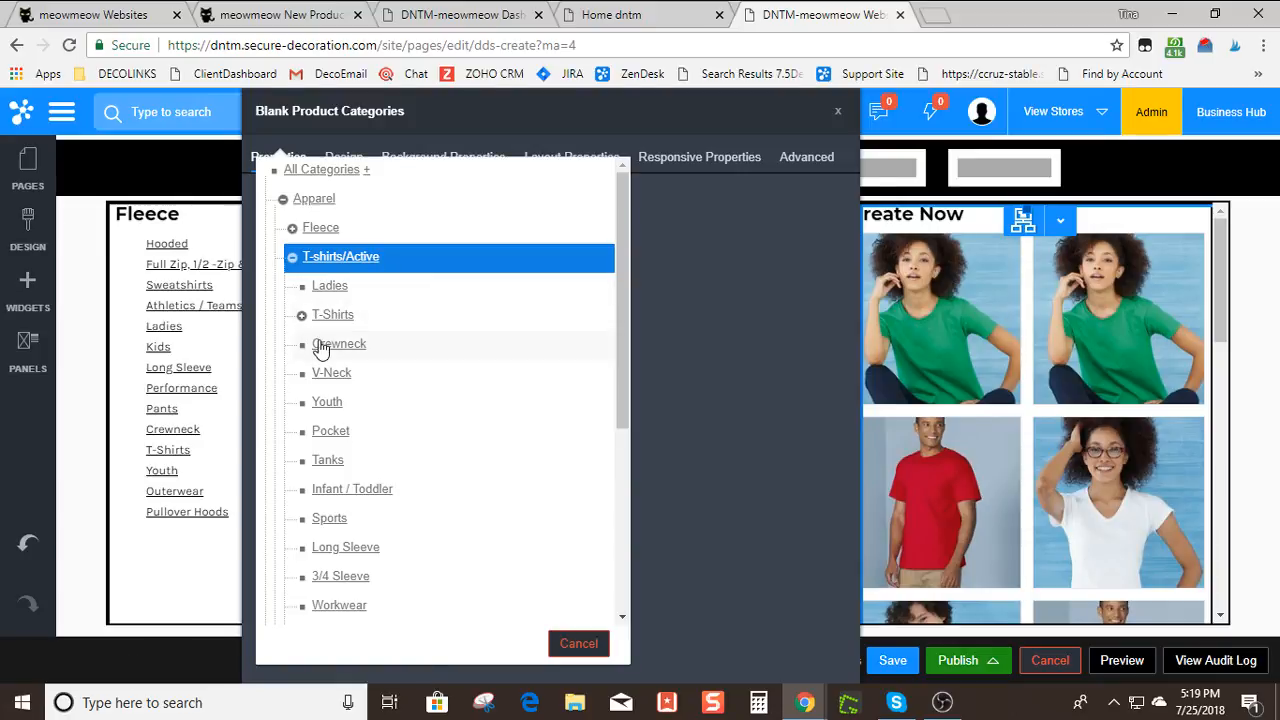
click(319, 404)
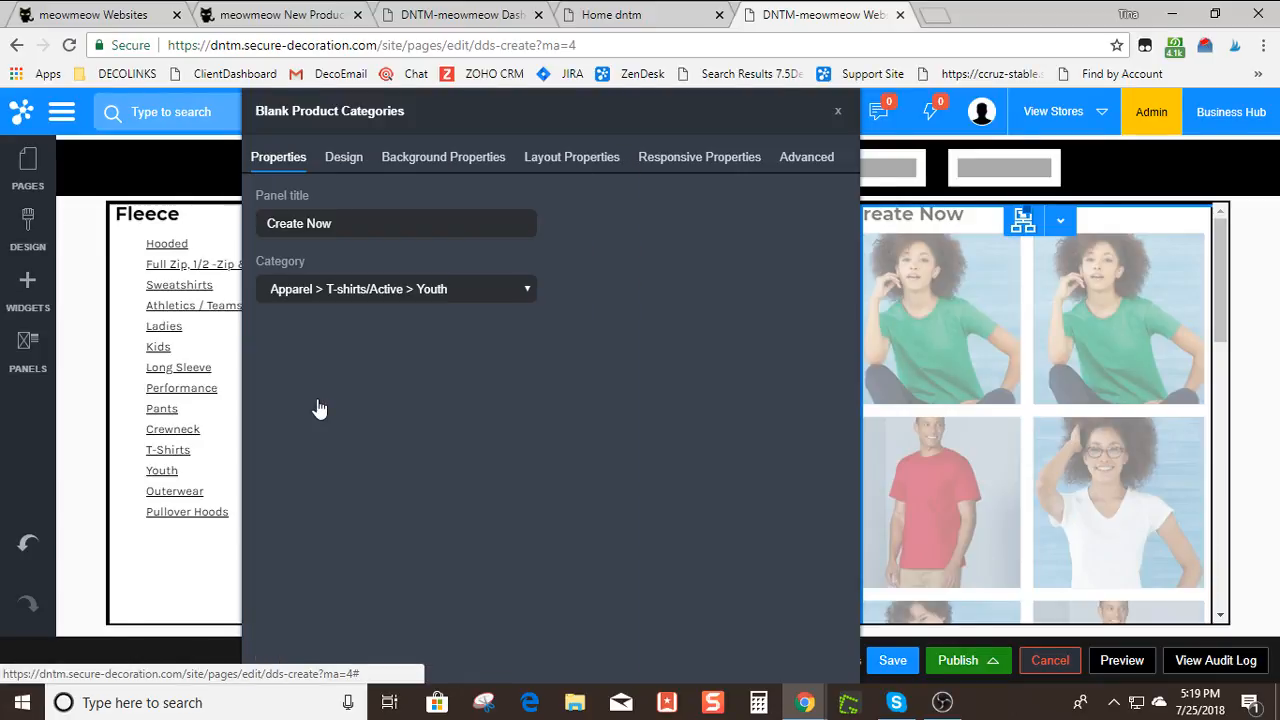
triple_click(362, 222)
text(Y)
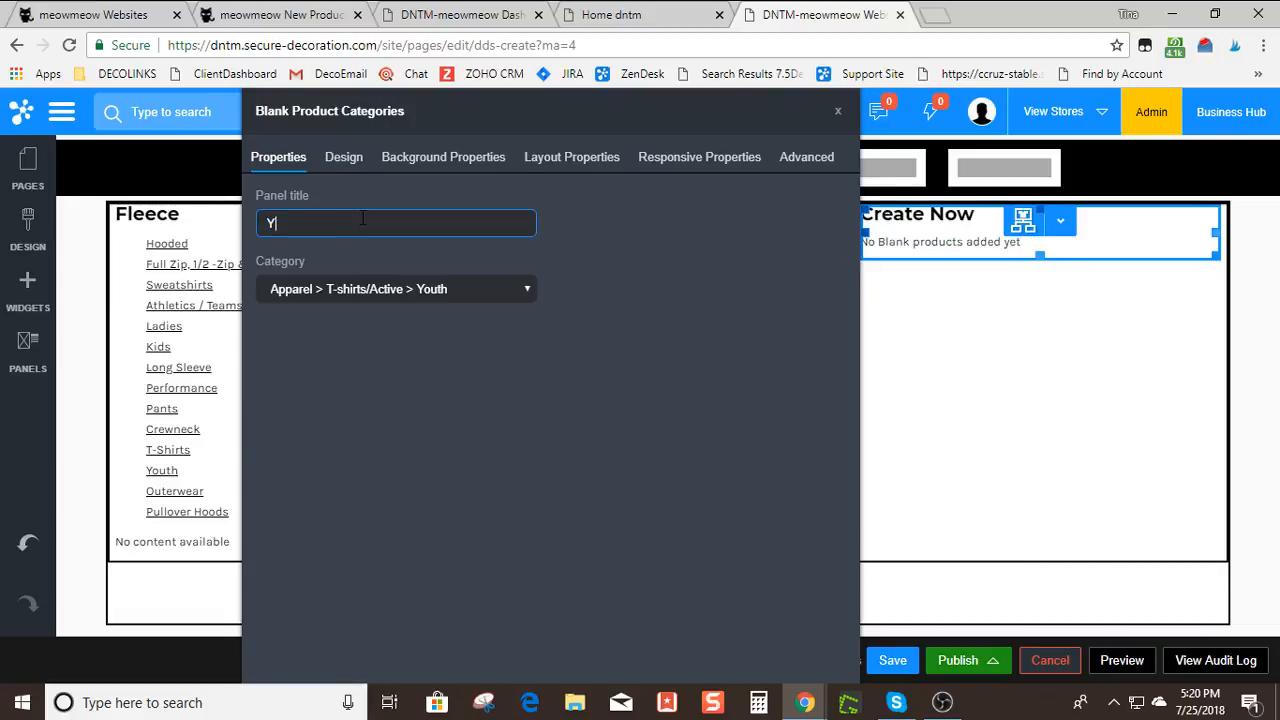
text(outh)
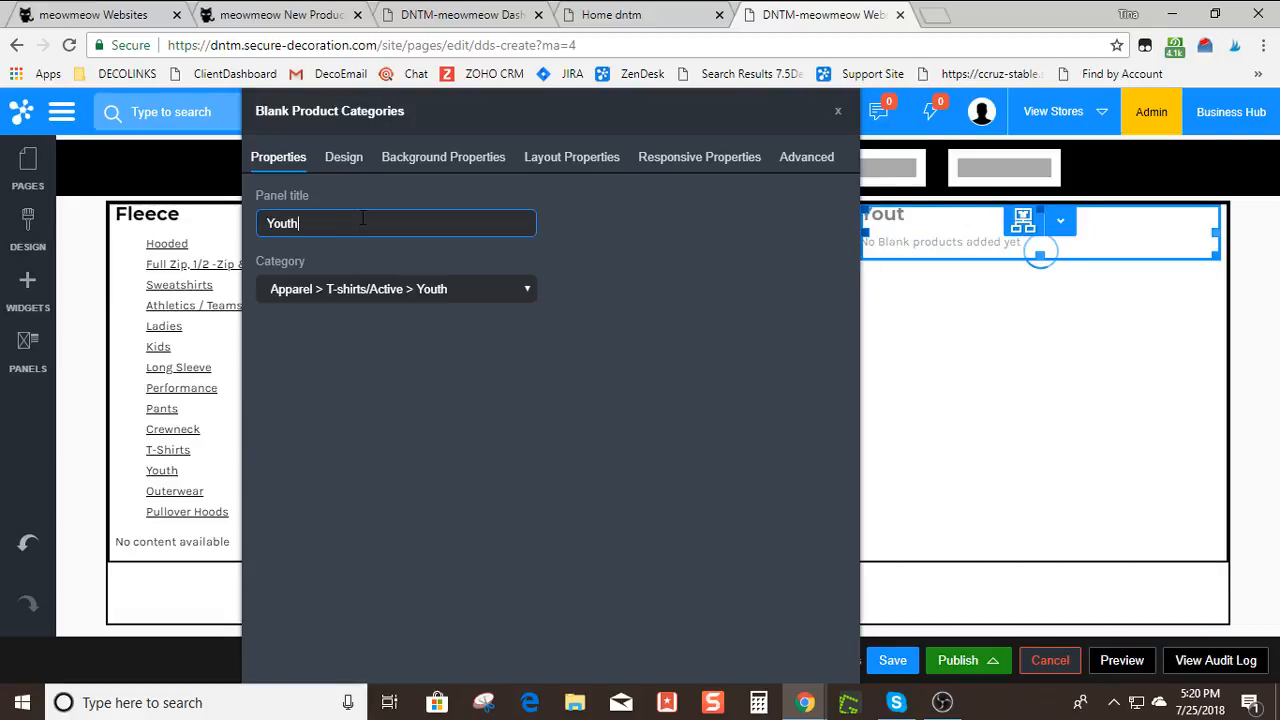
drag(552, 125, 418, 64)
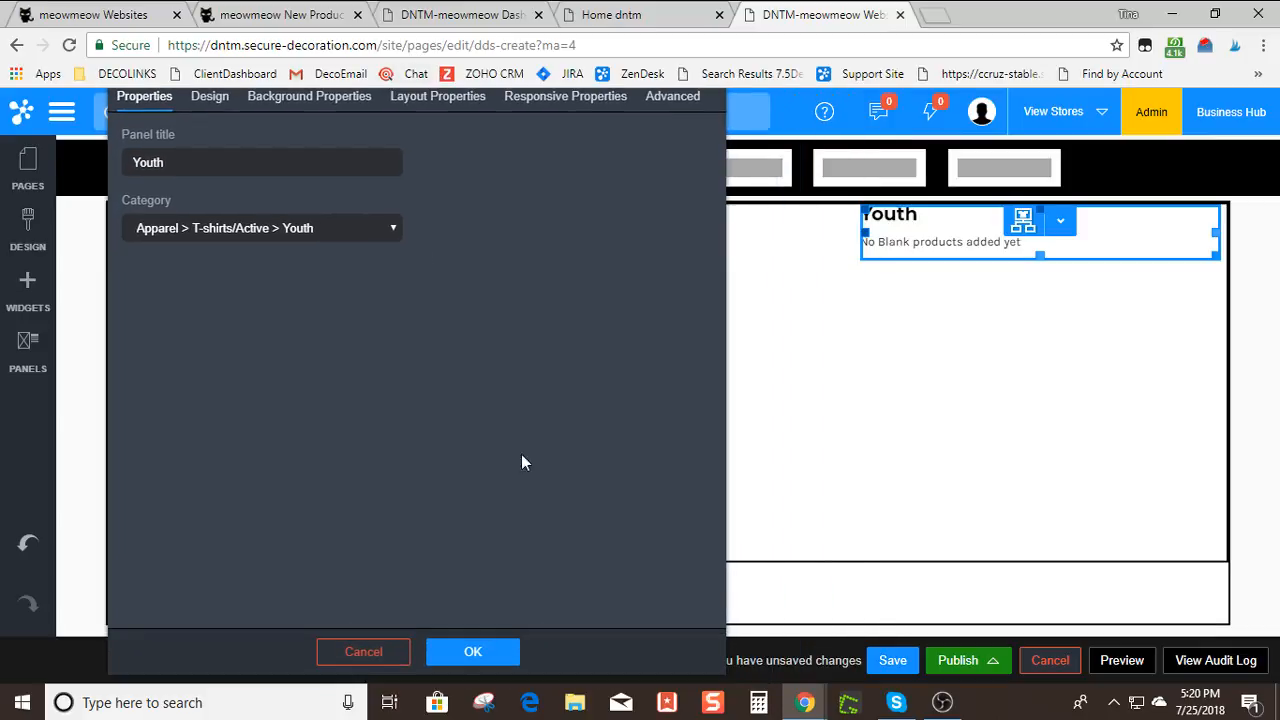
click(492, 652)
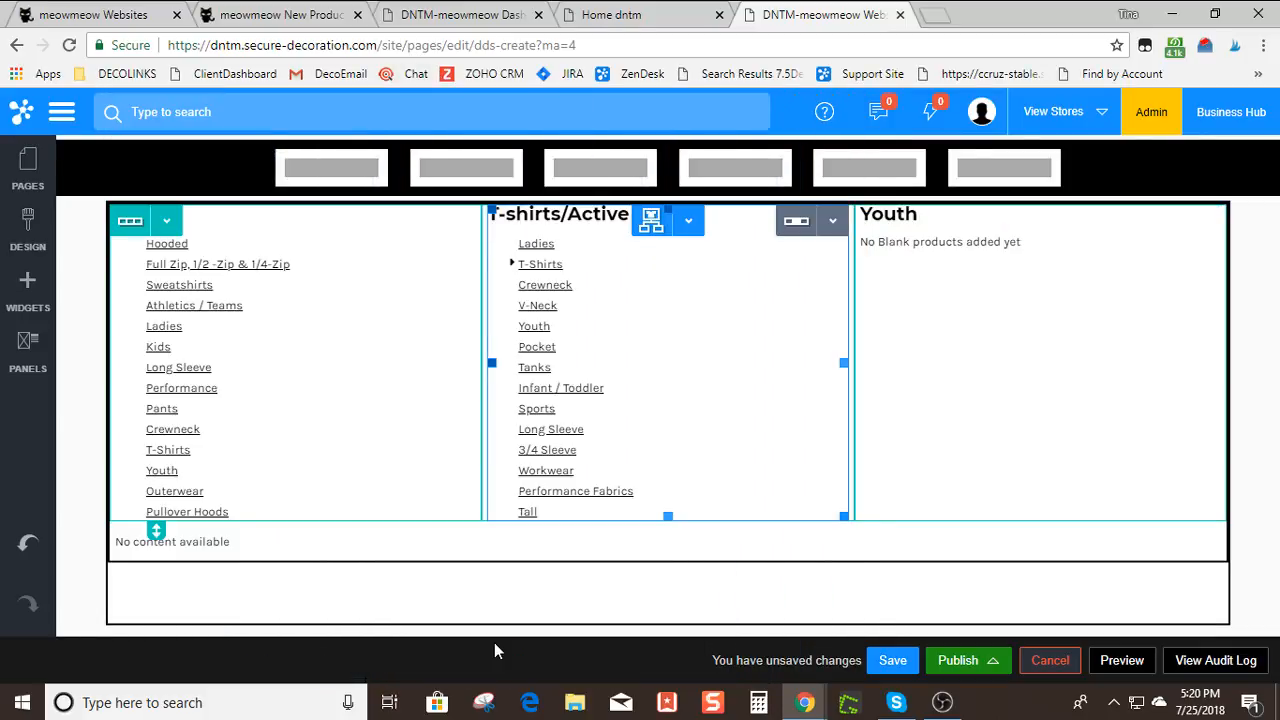
Set the third column's Blank Product Categories widget to the category Apparel > Sports and title its panel "Sports"
click(1059, 226)
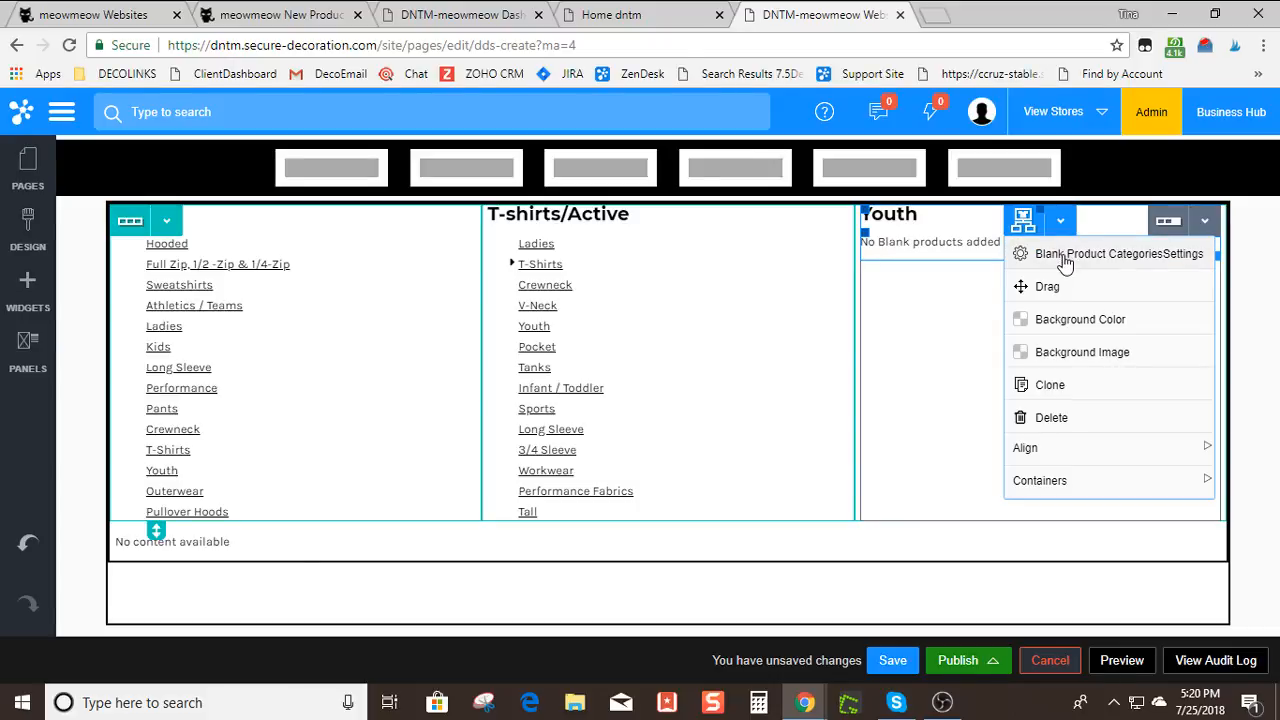
click(1065, 262)
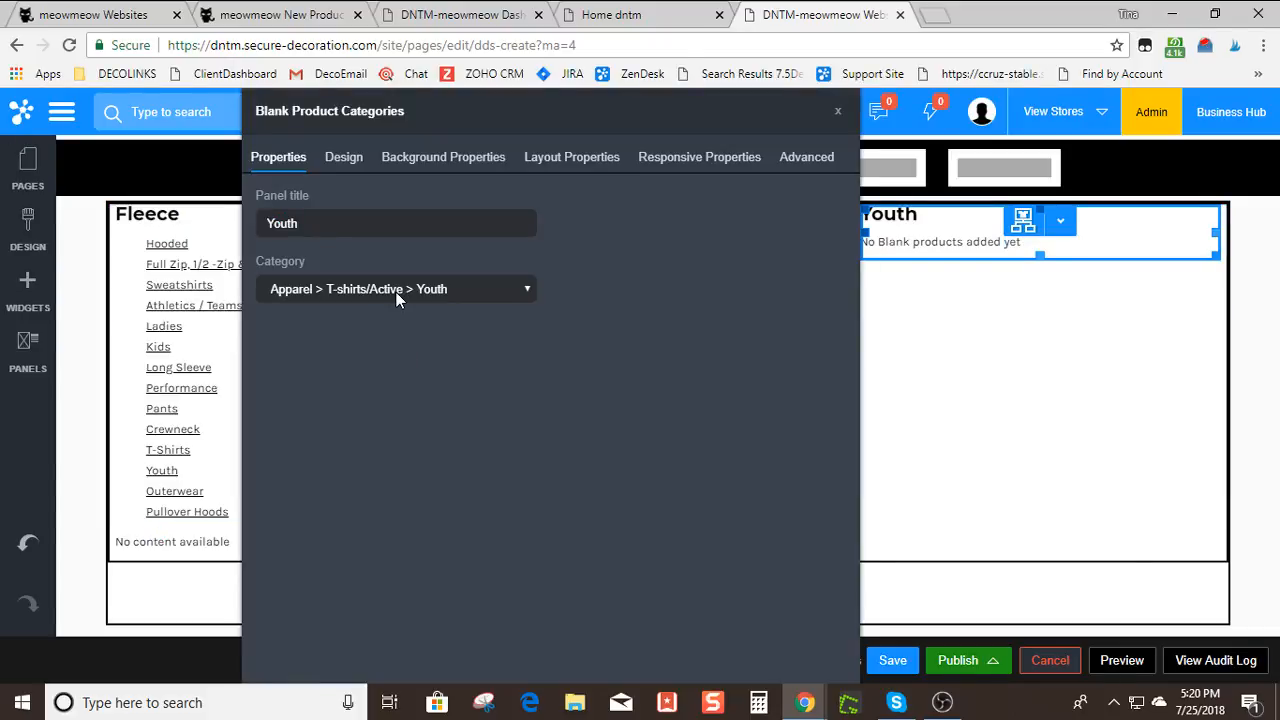
click(396, 292)
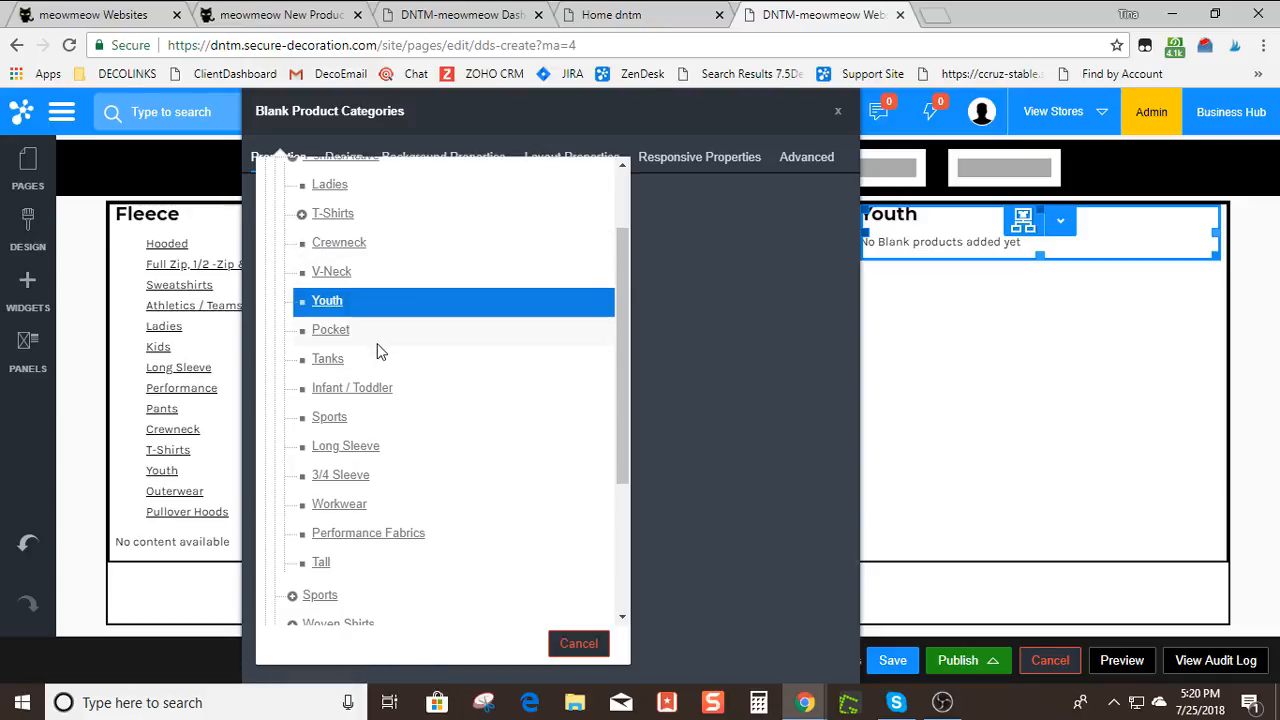
scroll(360, 360, up, 1)
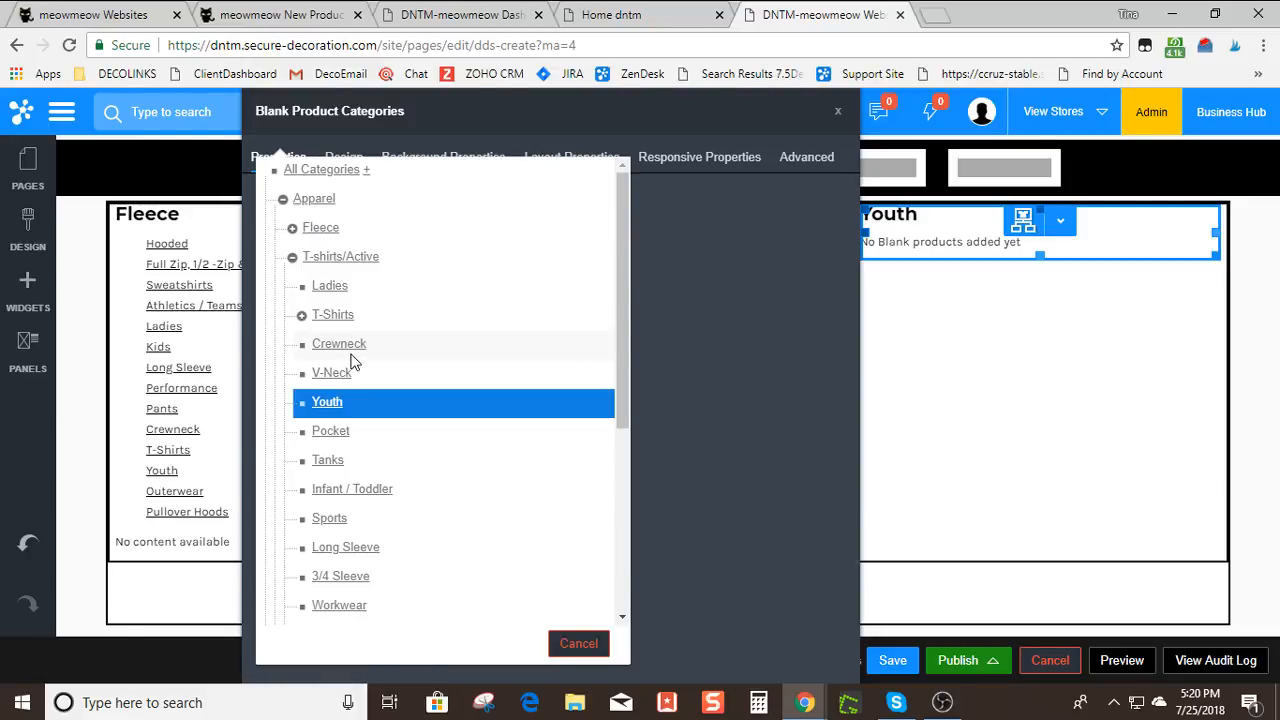
click(292, 257)
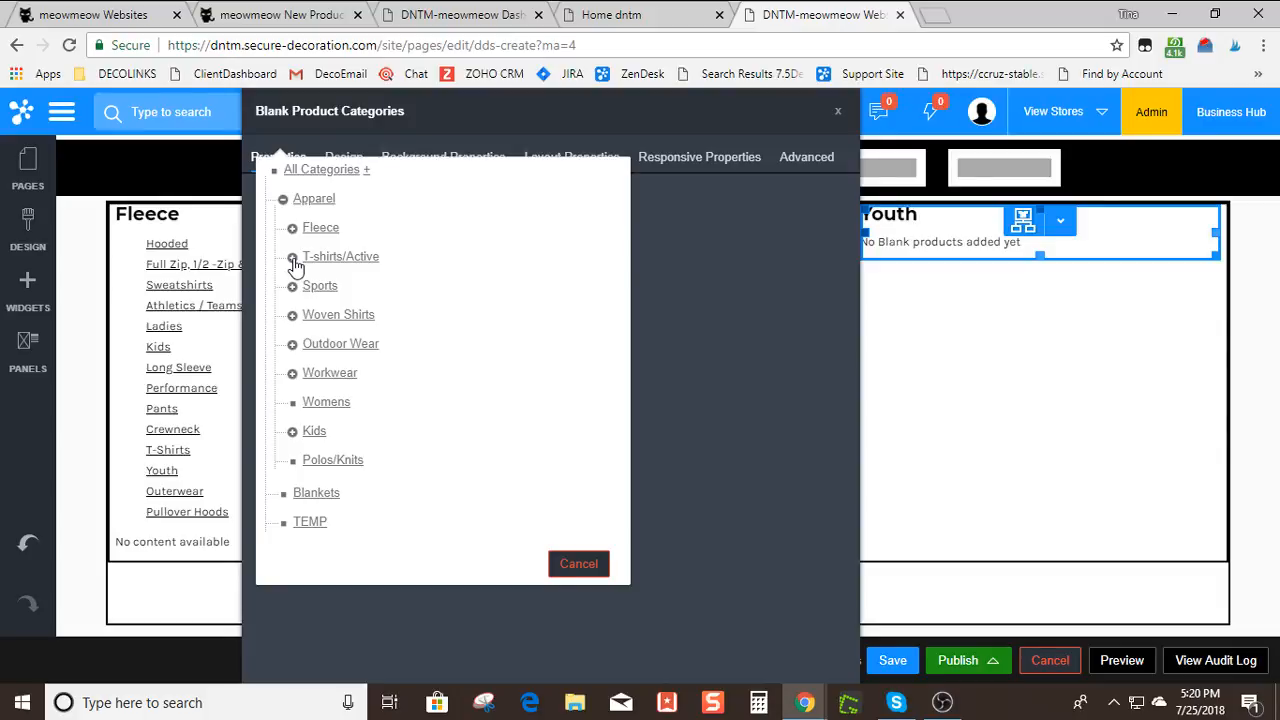
click(320, 286)
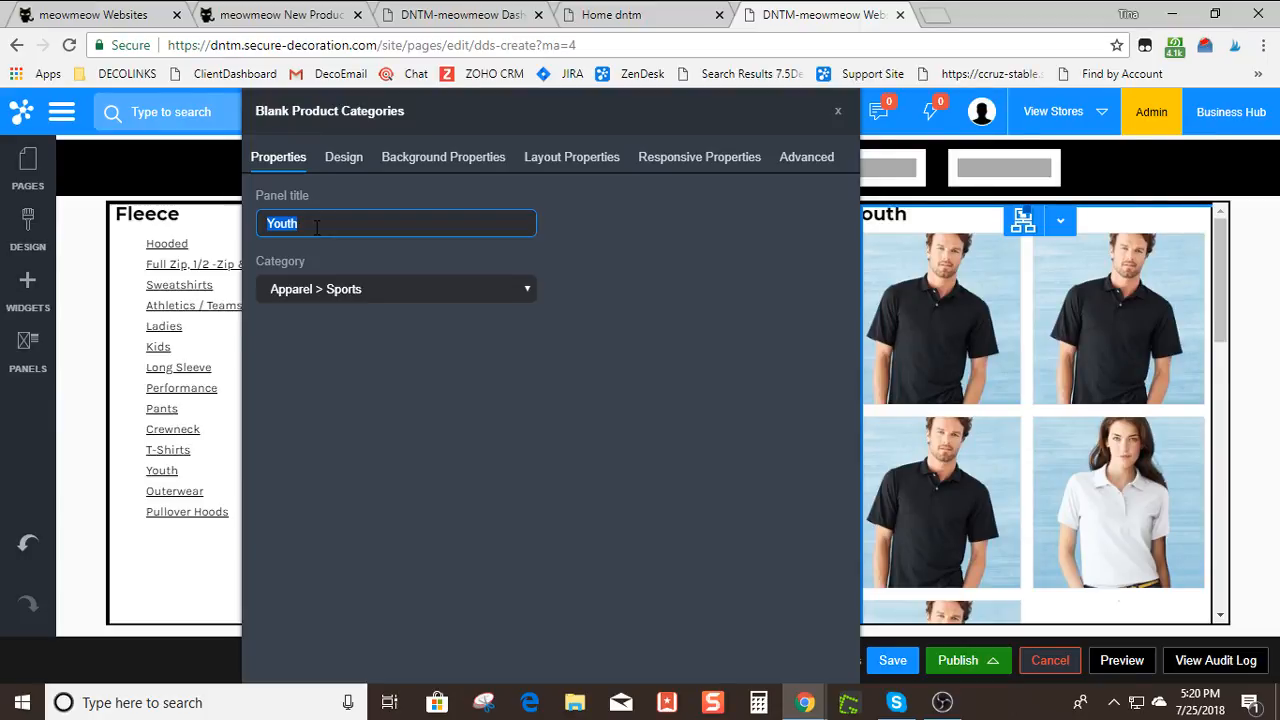
text(South)
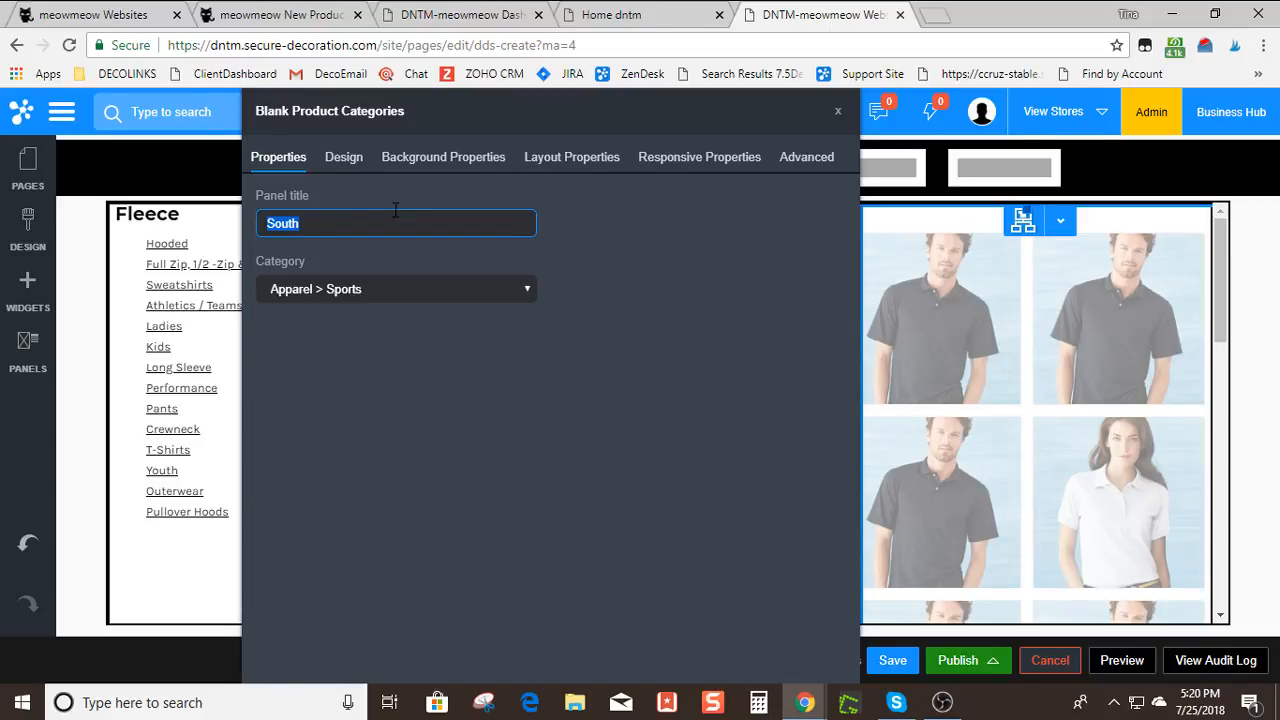
text(Sports)
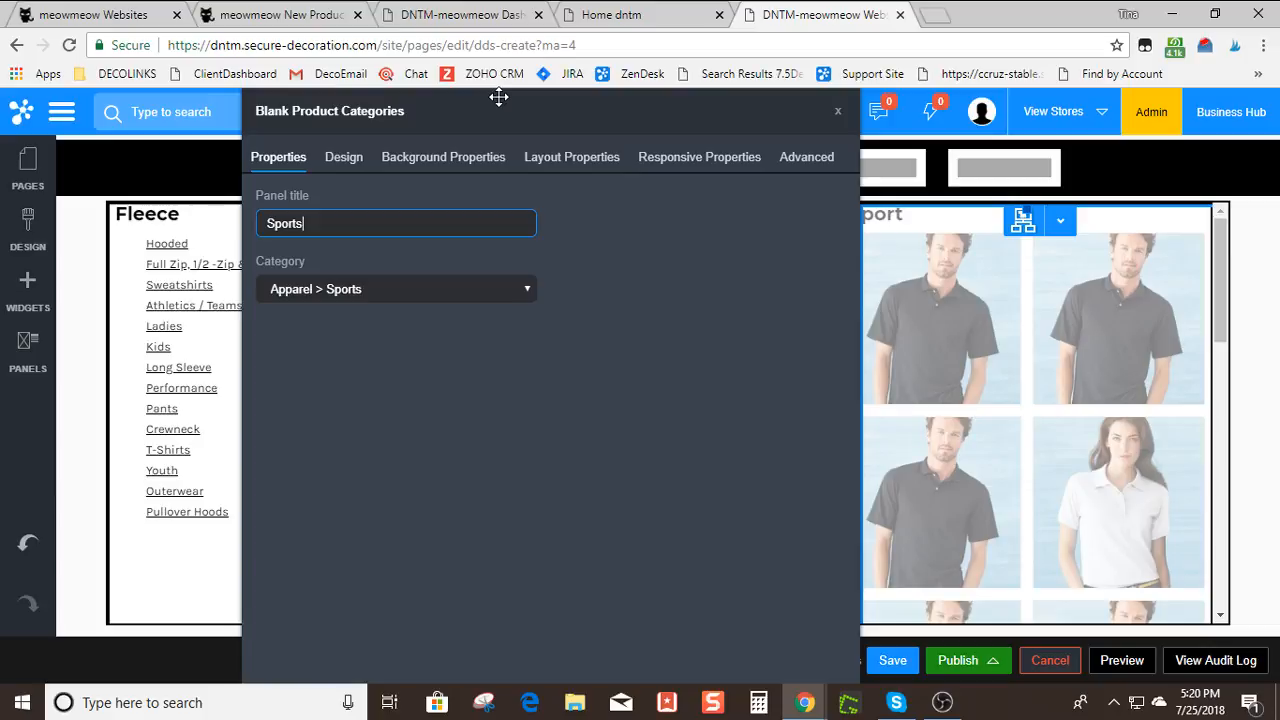
click(838, 111)
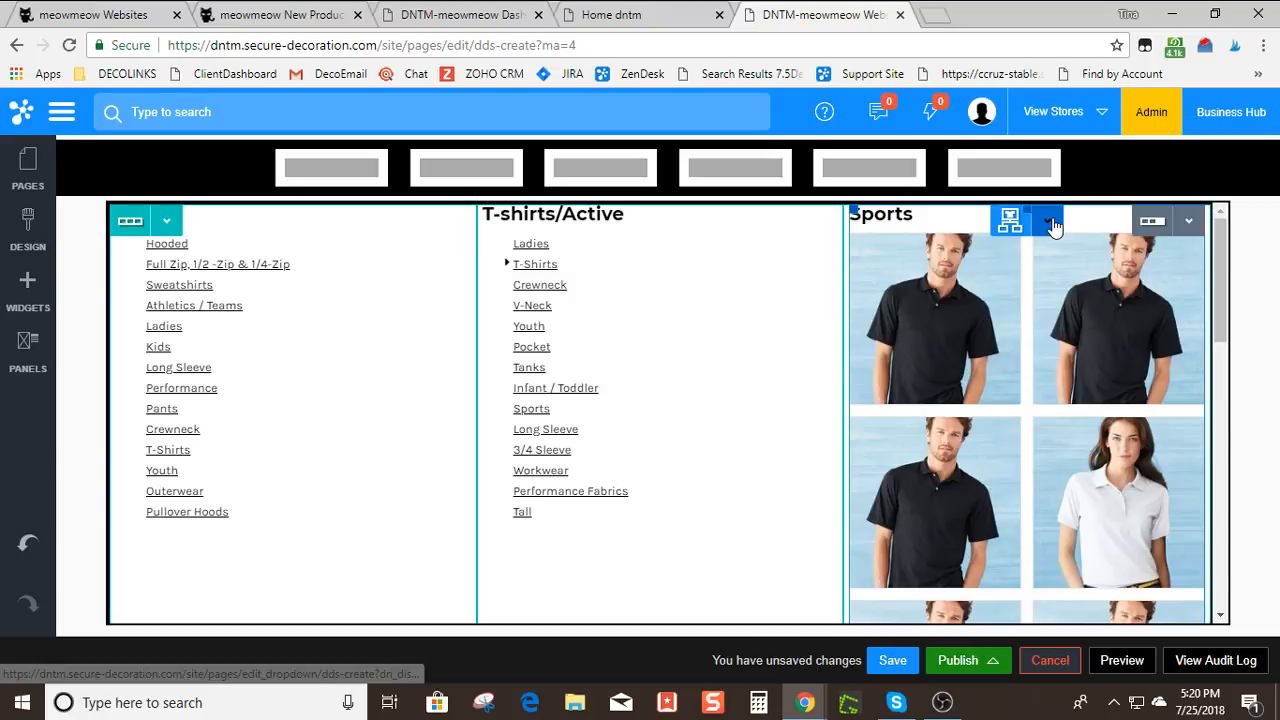
Apply the Hierarchy layout to the Sports categories widget in the third column and save the page
click(1053, 224)
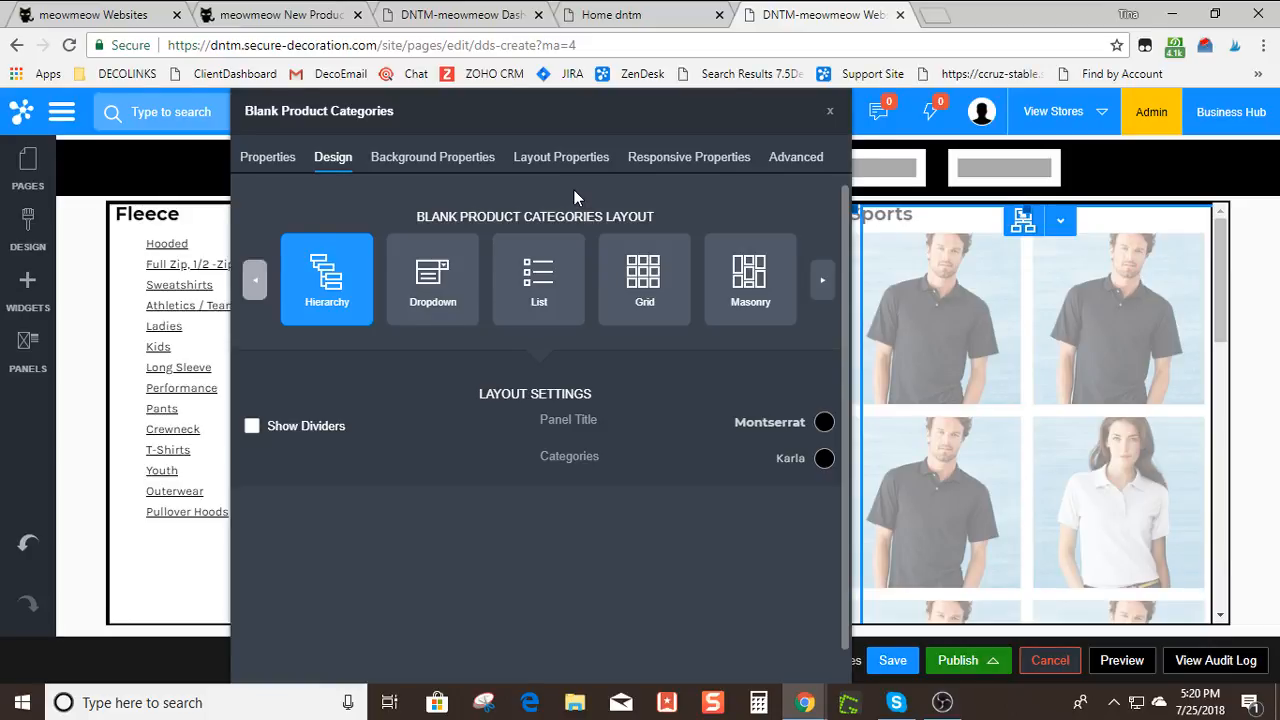
click(830, 111)
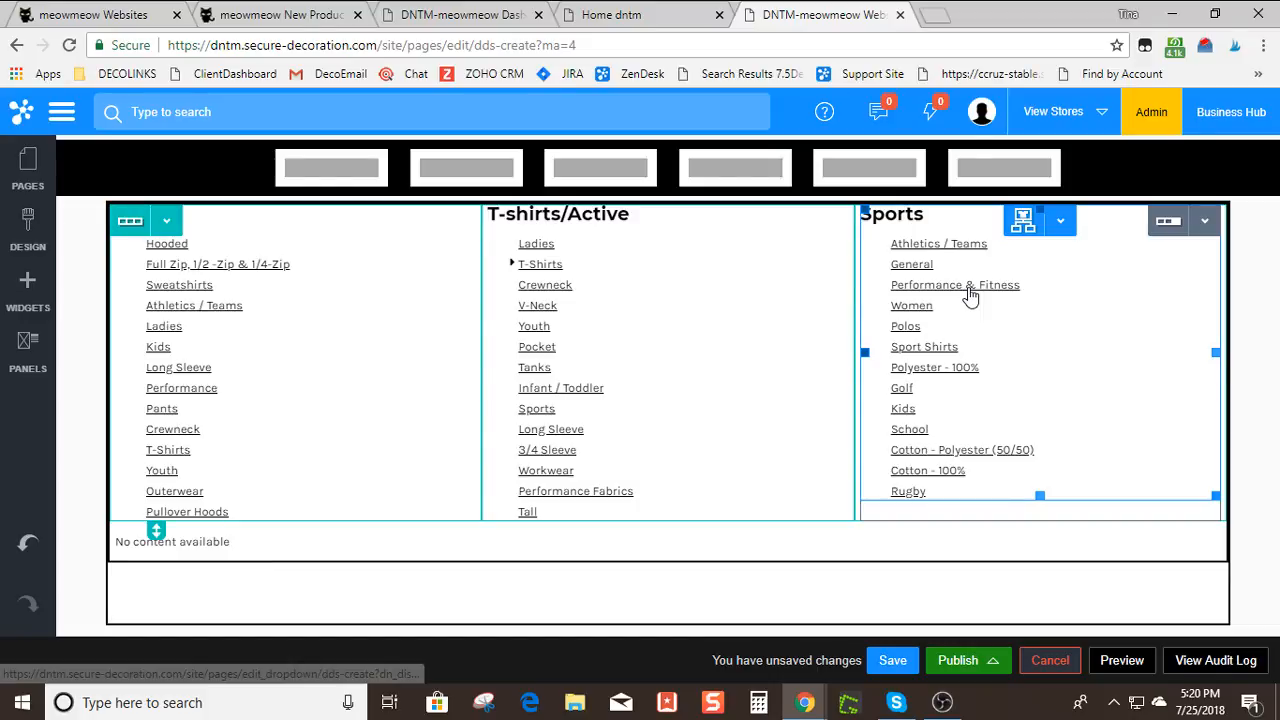
click(891, 664)
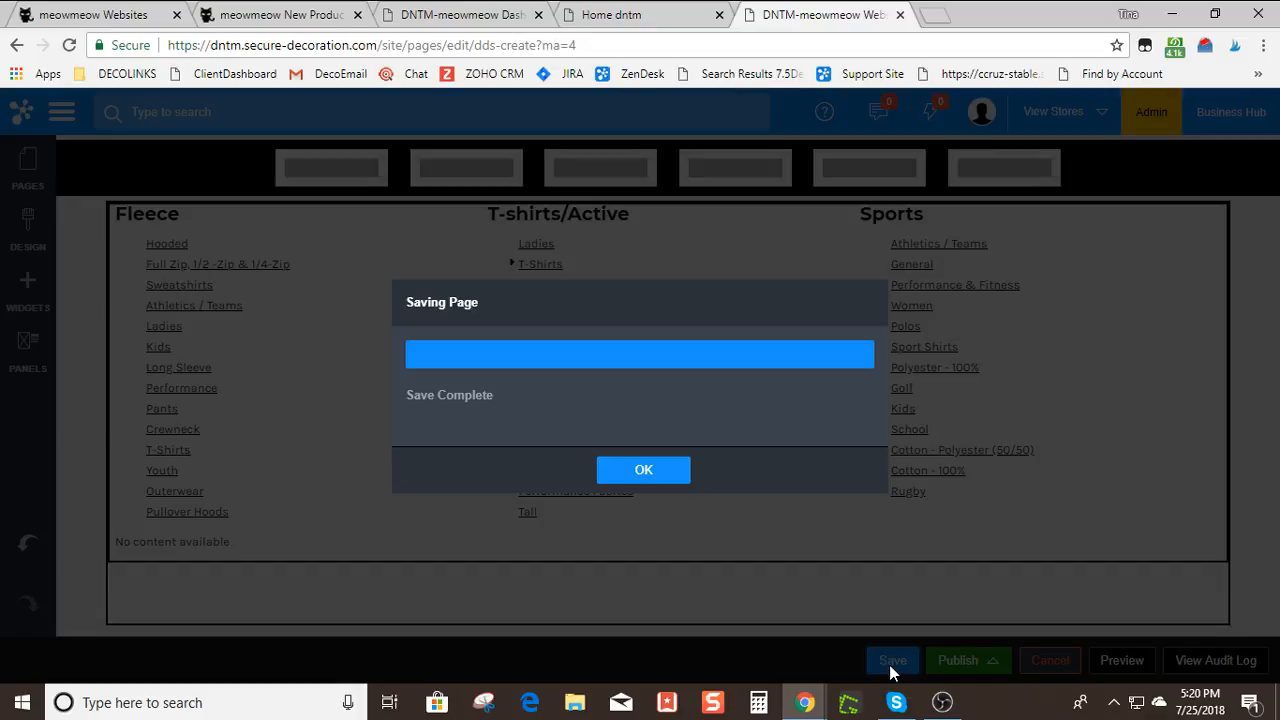
click(620, 472)
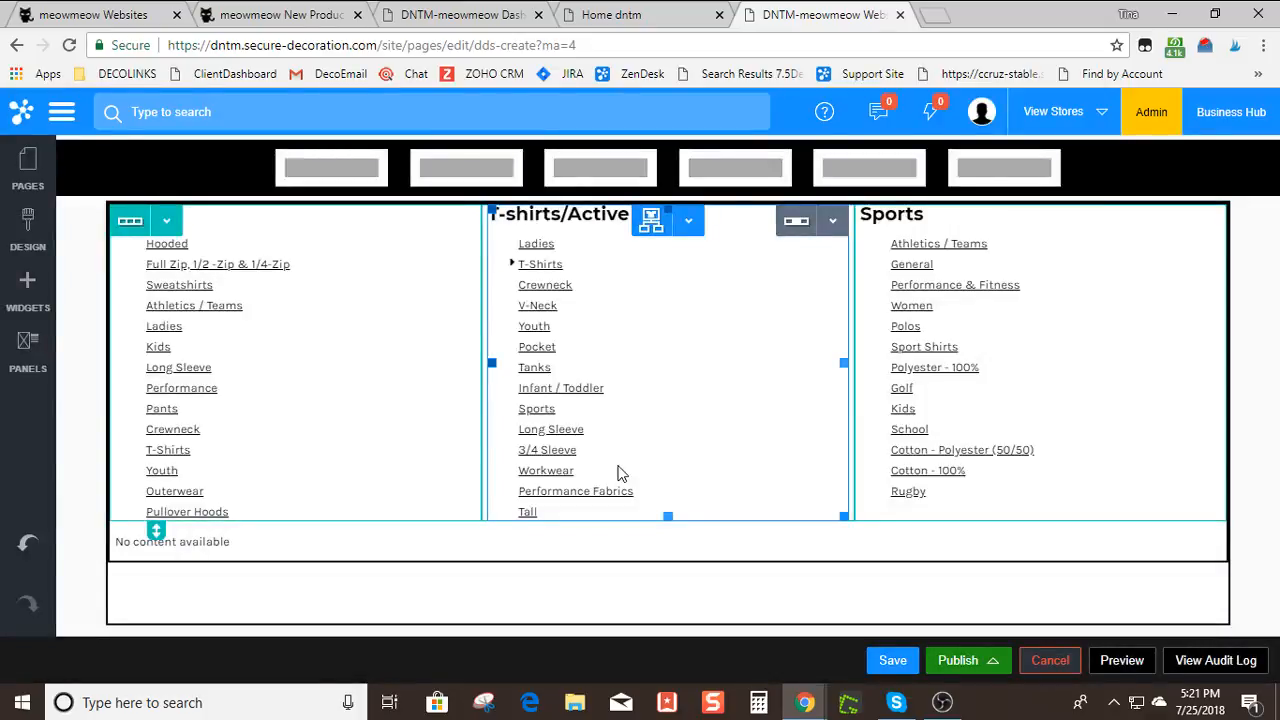
click(24, 290)
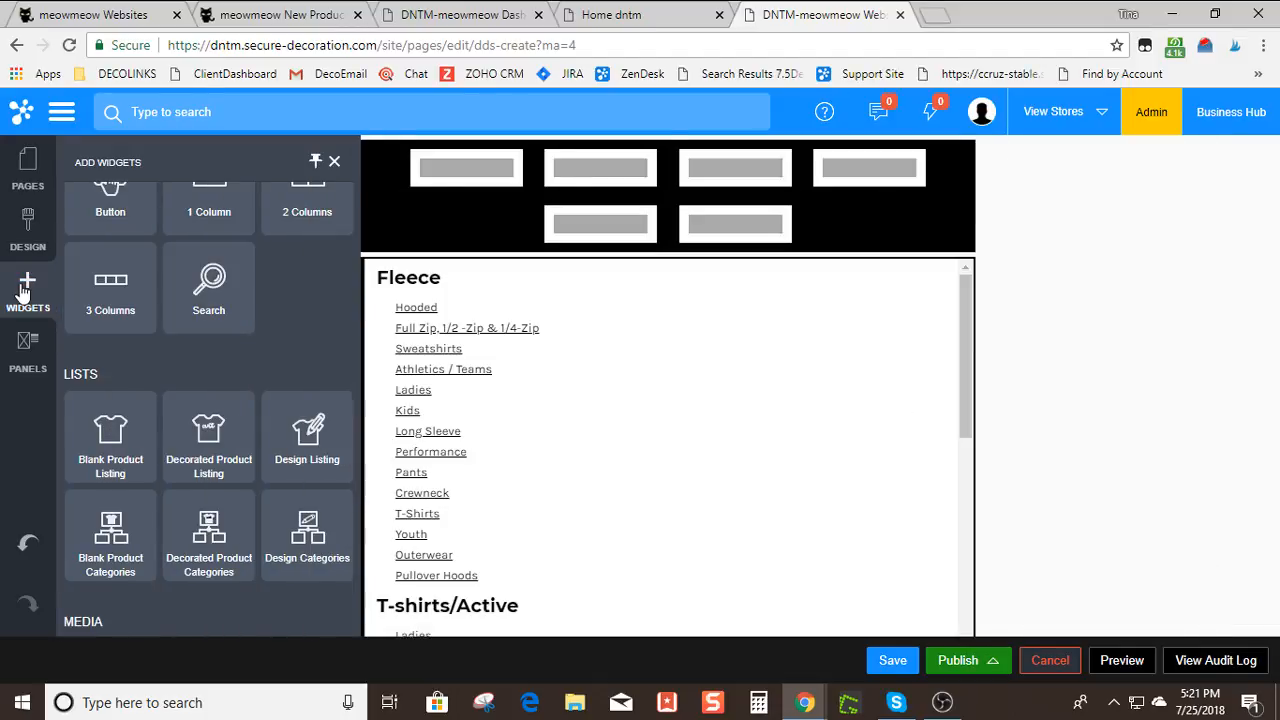
click(24, 290)
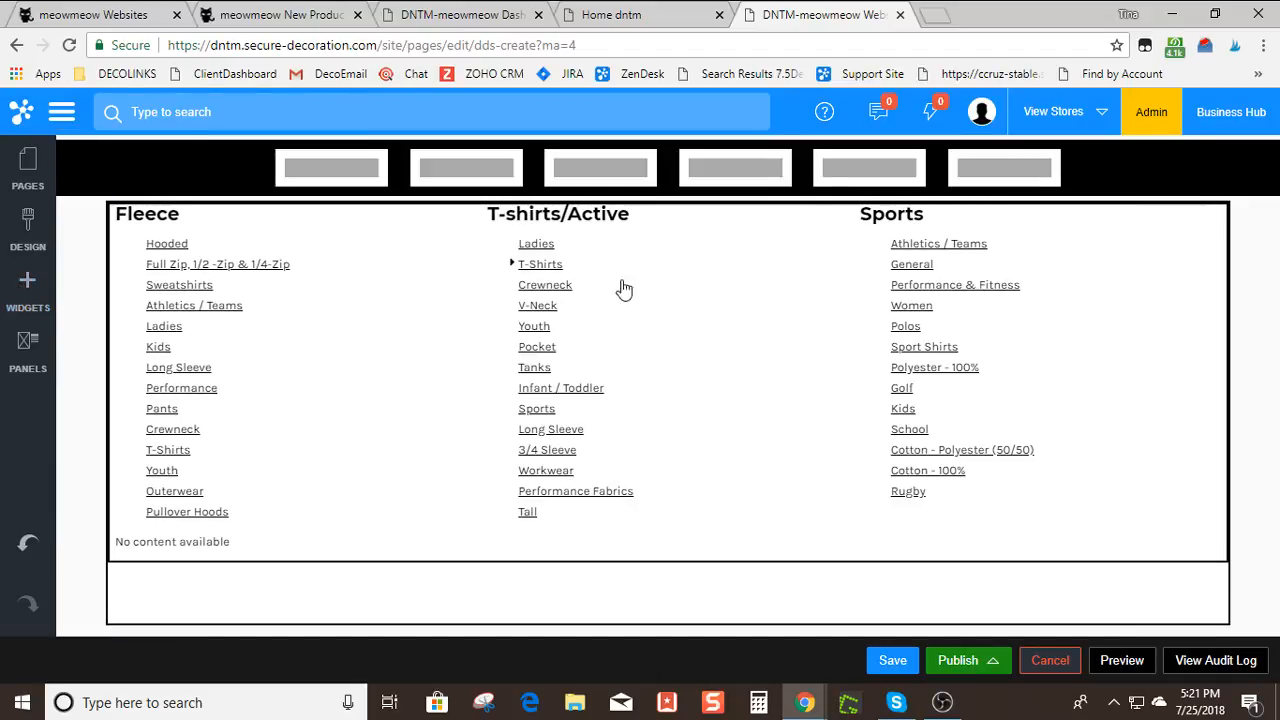
Publish the website with the three-column Fleece, T-shirts/Active and Sports dropdown for Create
mouse_move(1051, 287)
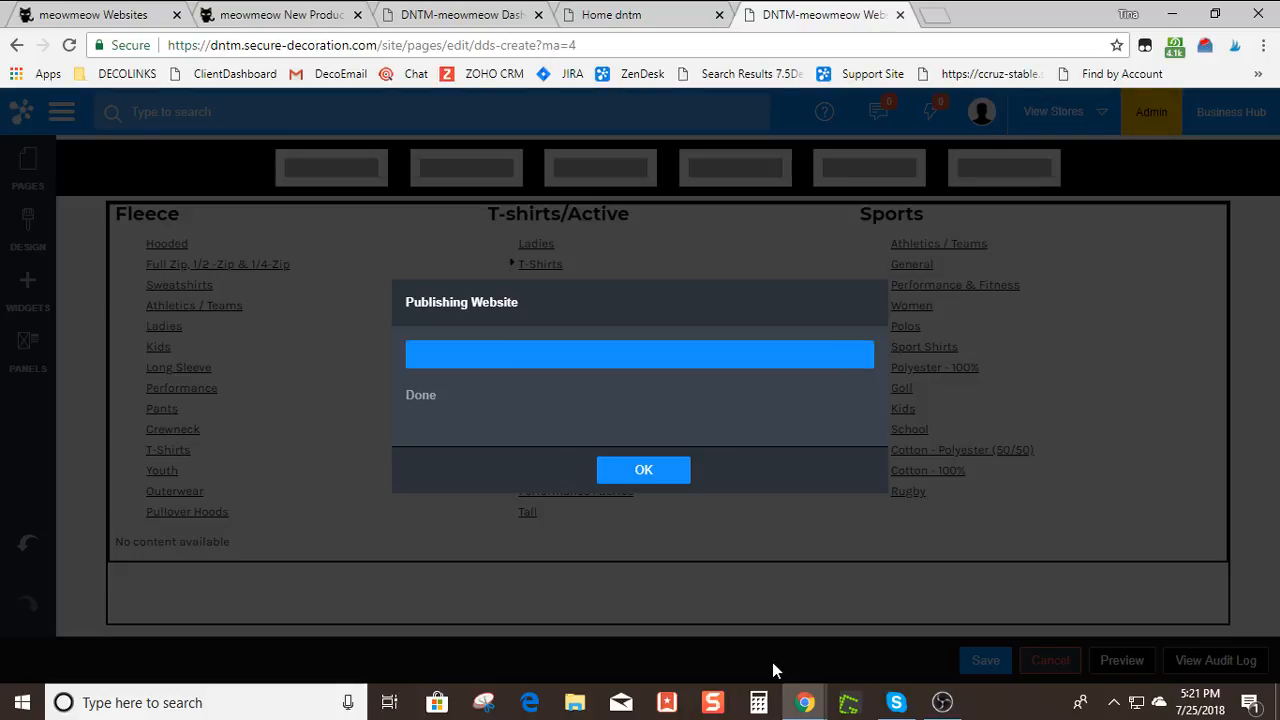
click(646, 472)
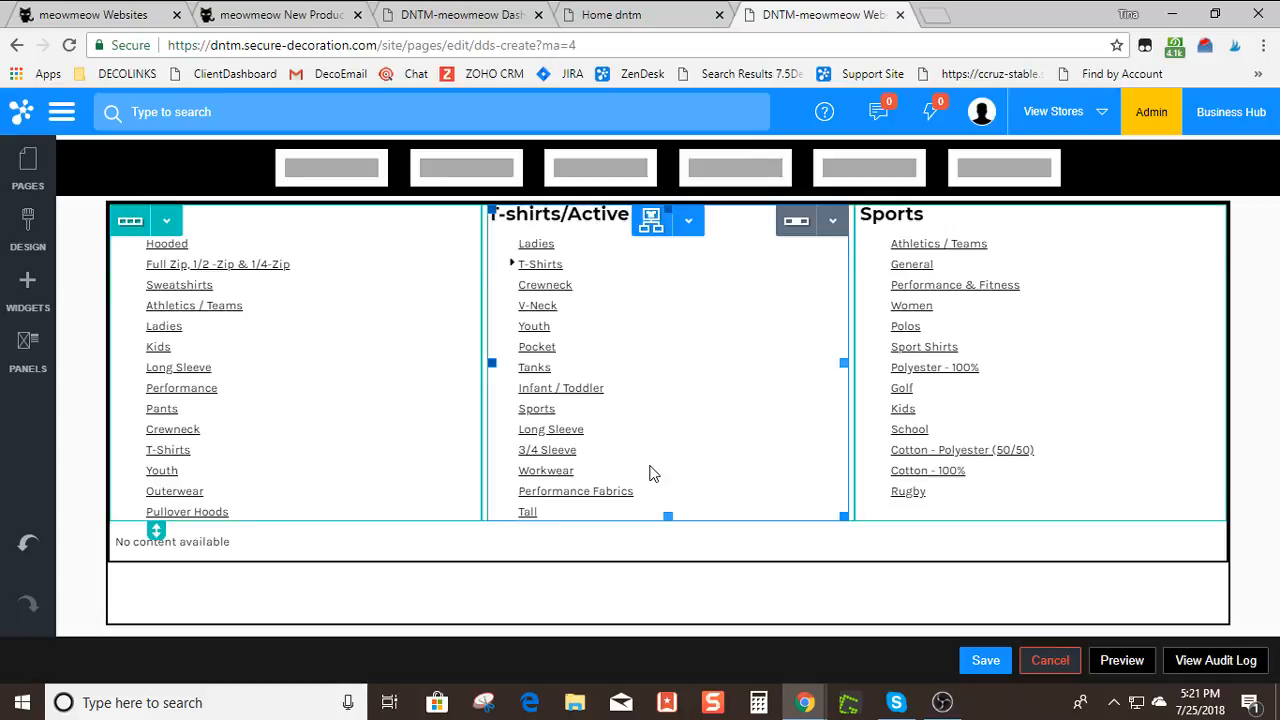
Open the dntm.deco-apparel.com storefront and examine the Designs and Create dropdown menus in its header
click(1068, 113)
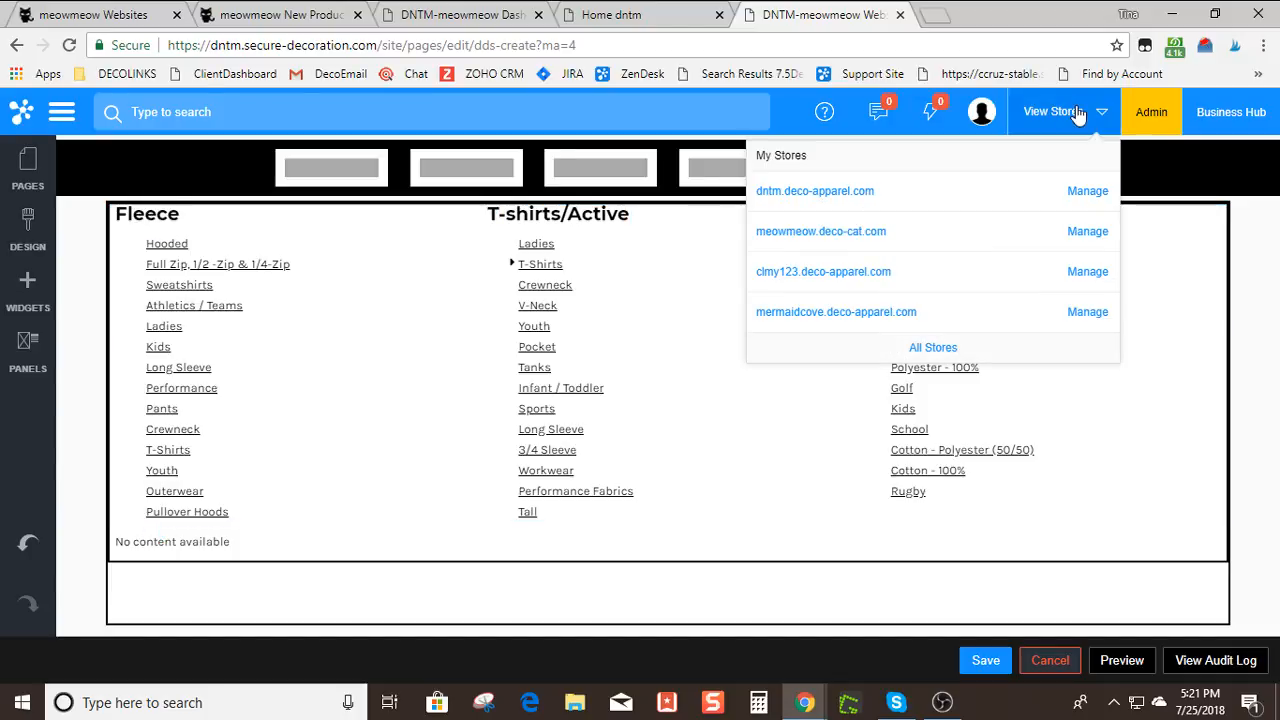
click(822, 192)
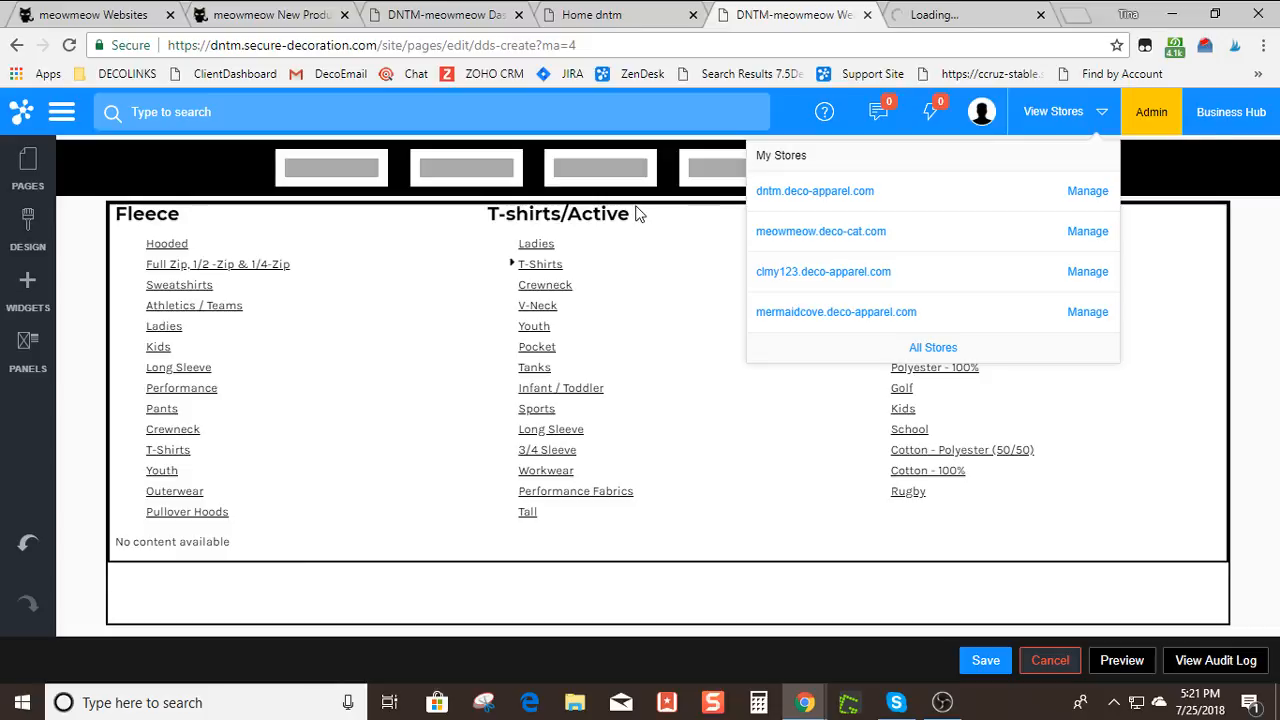
click(940, 11)
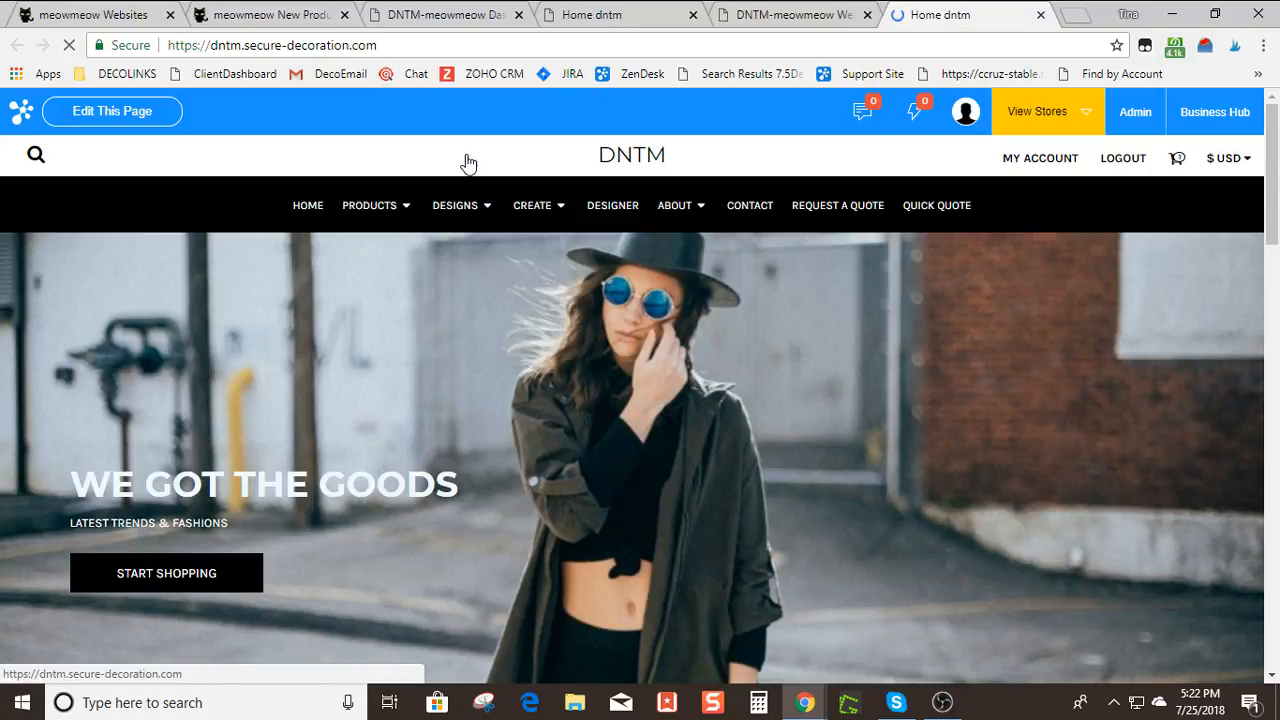
mouse_move(452, 208)
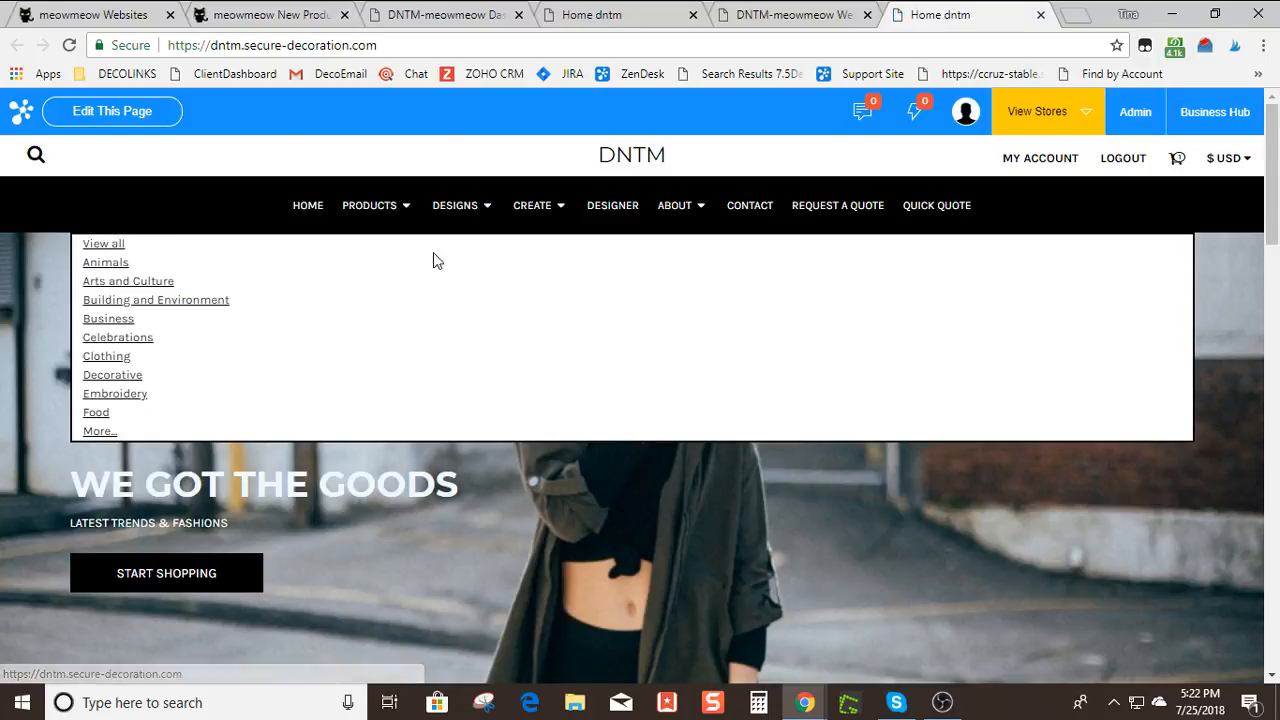
mouse_move(537, 215)
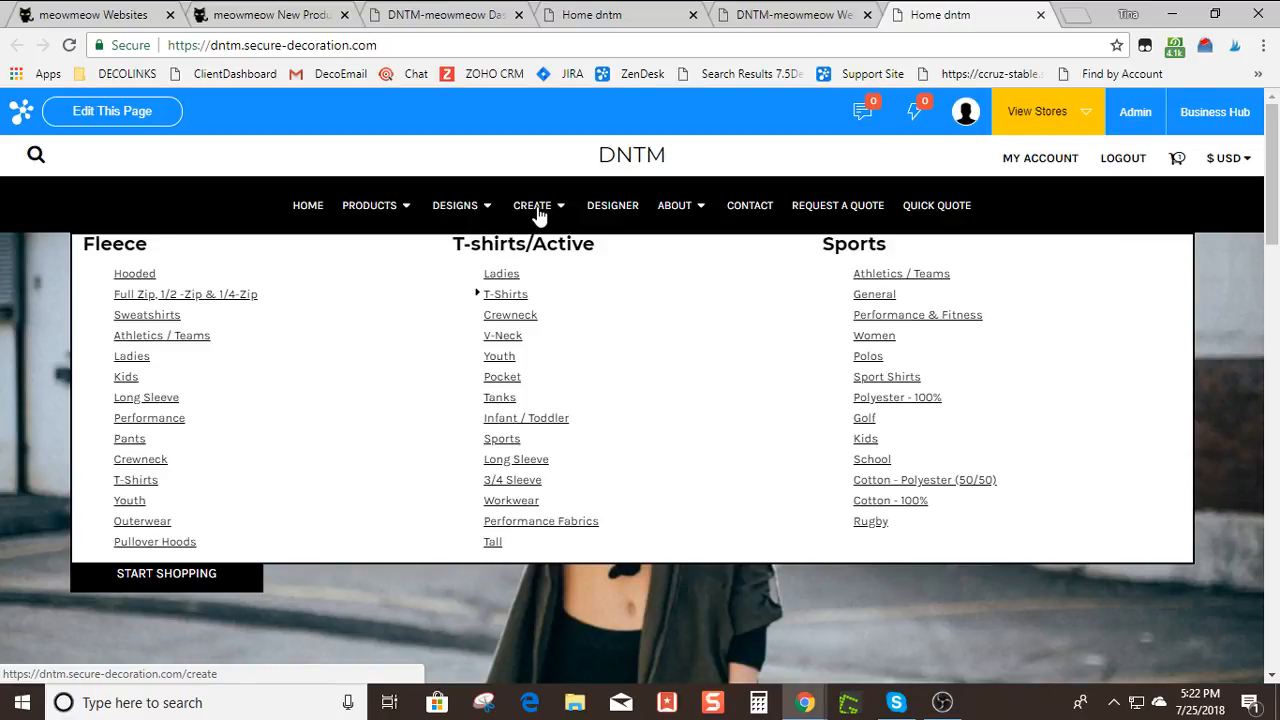
mouse_move(448, 214)
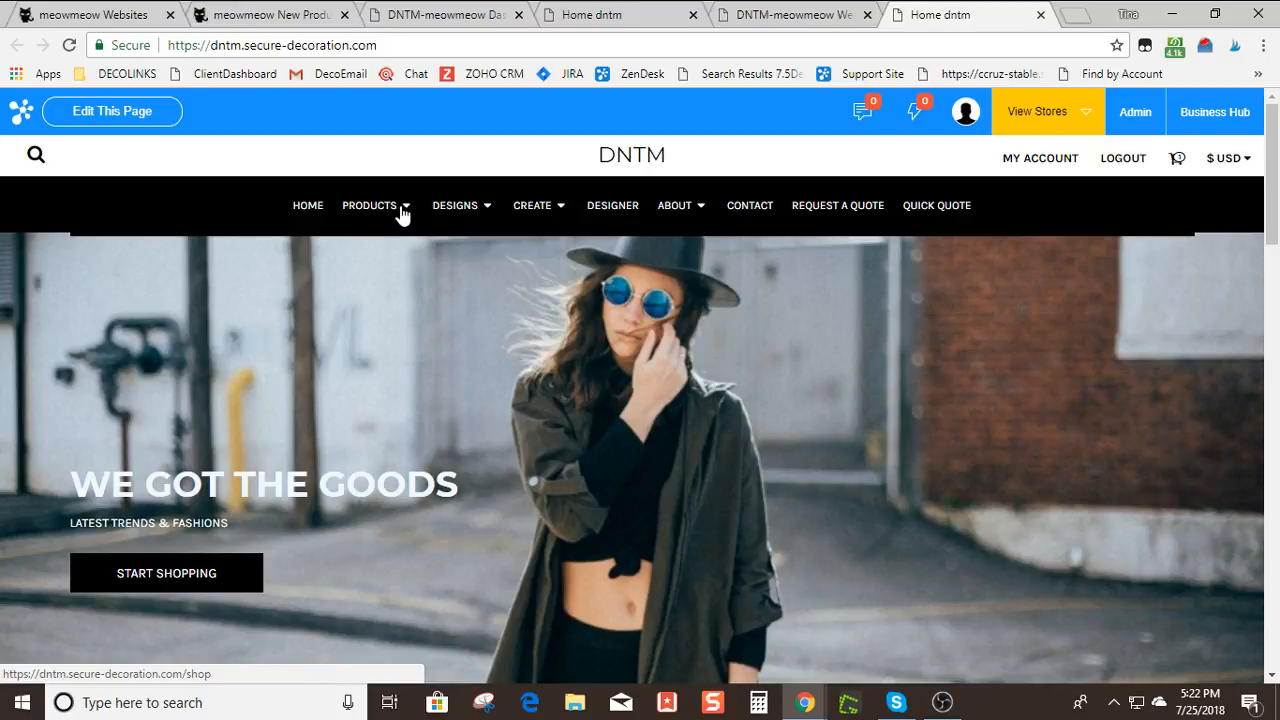
click(440, 212)
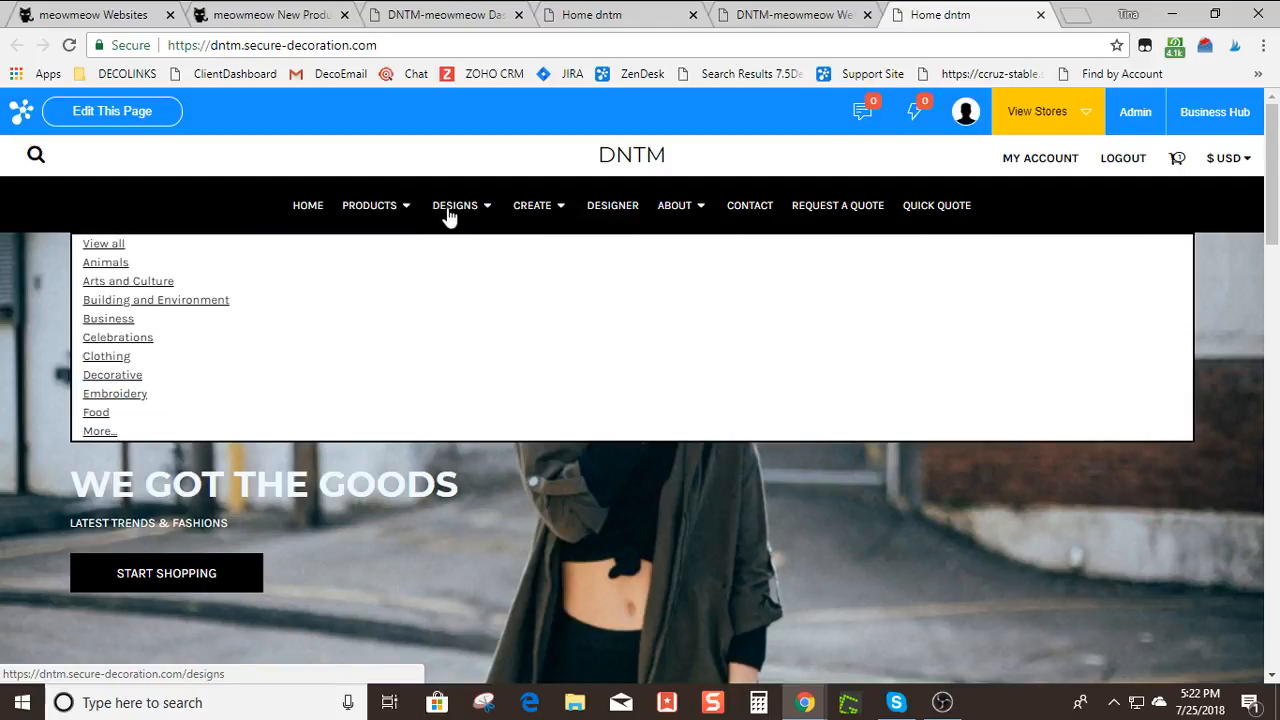
Open the storefront's Create page and look over its product listing
click(530, 212)
click(530, 212)
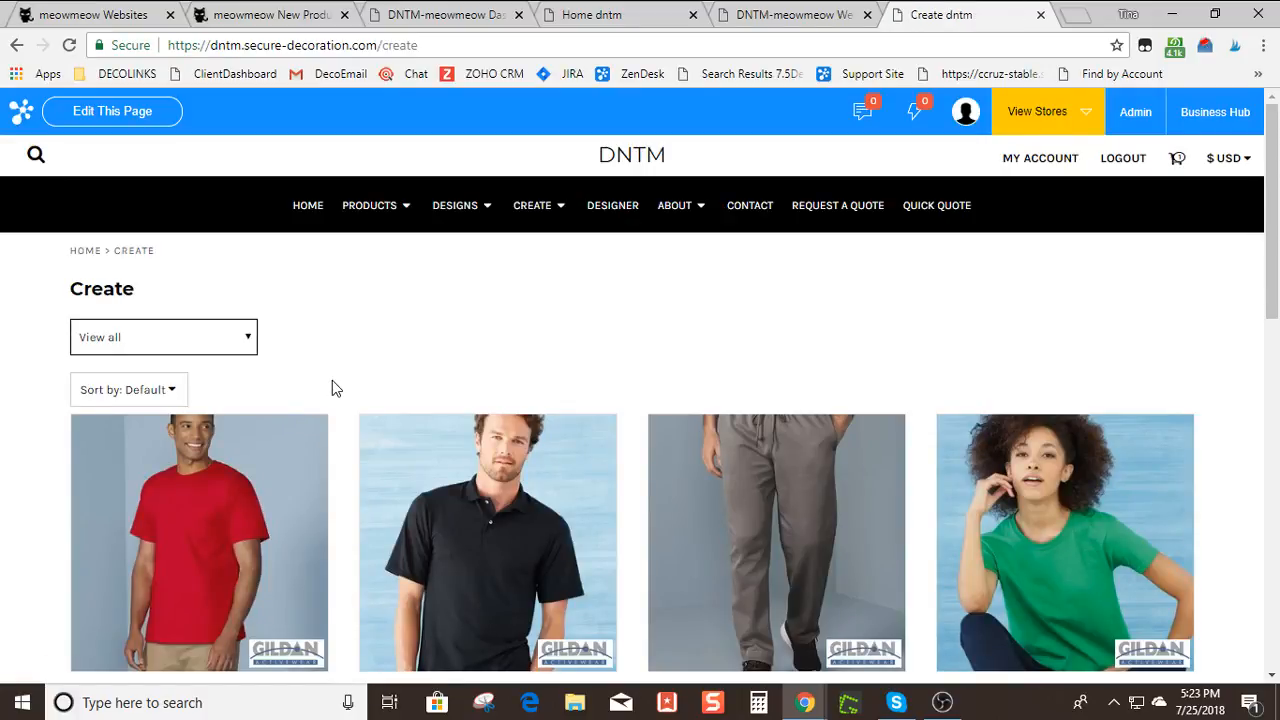
scroll(336, 386, down, 4)
scroll(336, 386, up, 5)
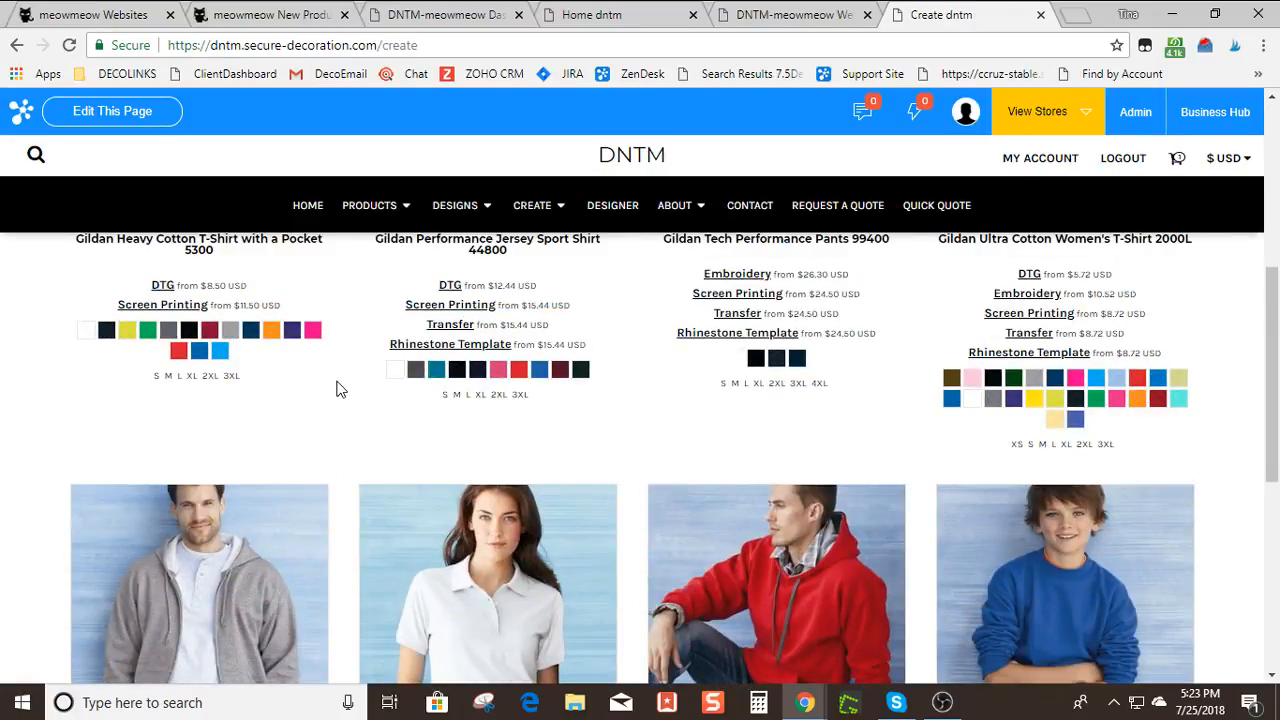
Filter the Create products by the Kids category under Sports and view the matching items
click(220, 346)
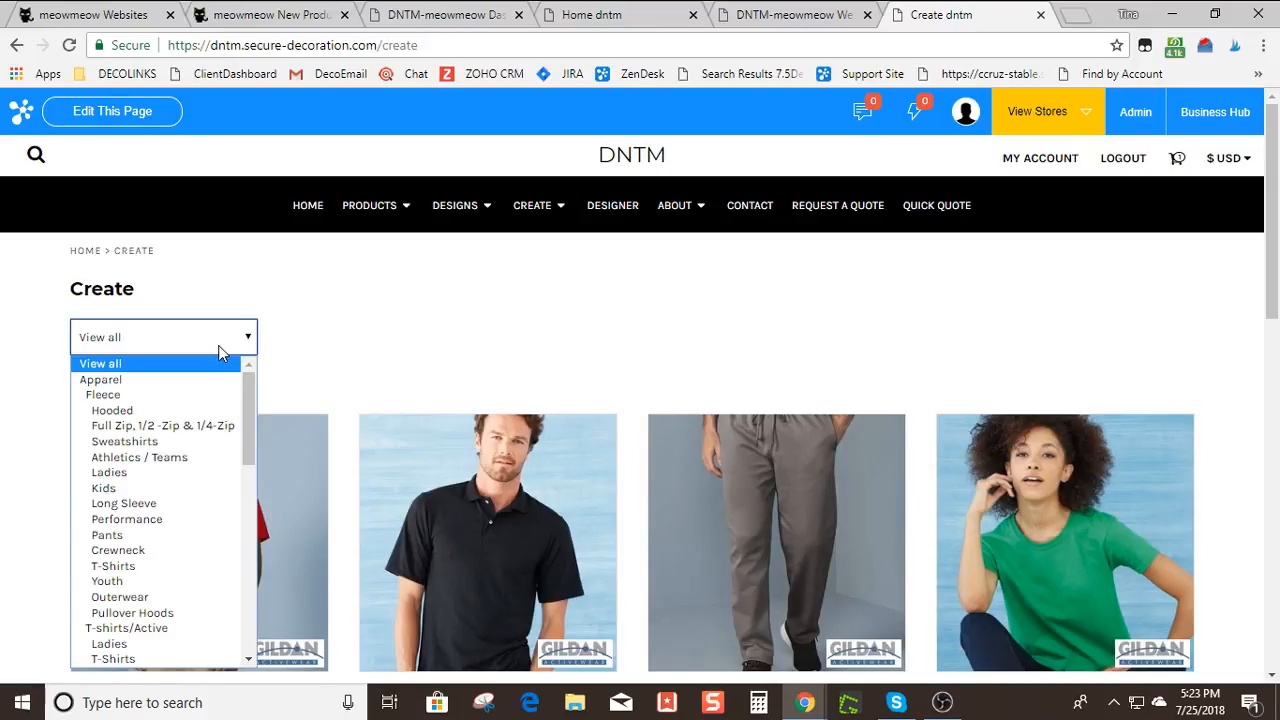
scroll(183, 492, down, 3)
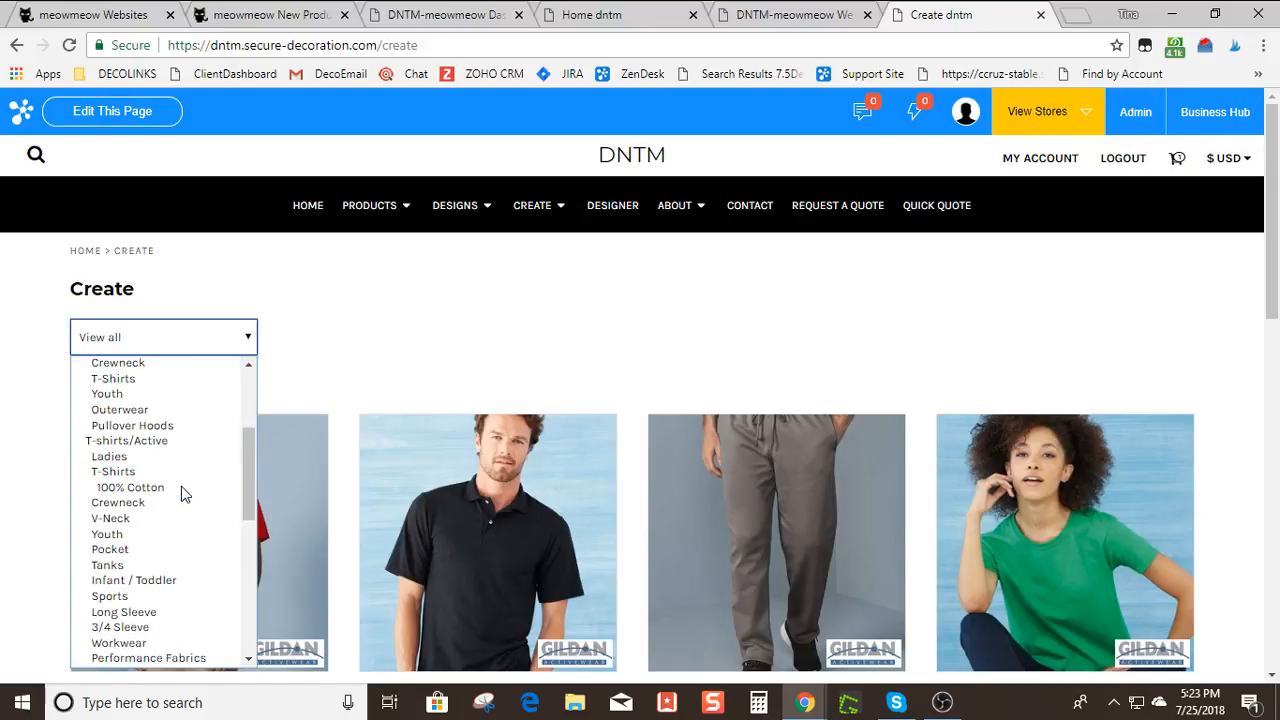
scroll(183, 492, down, 3)
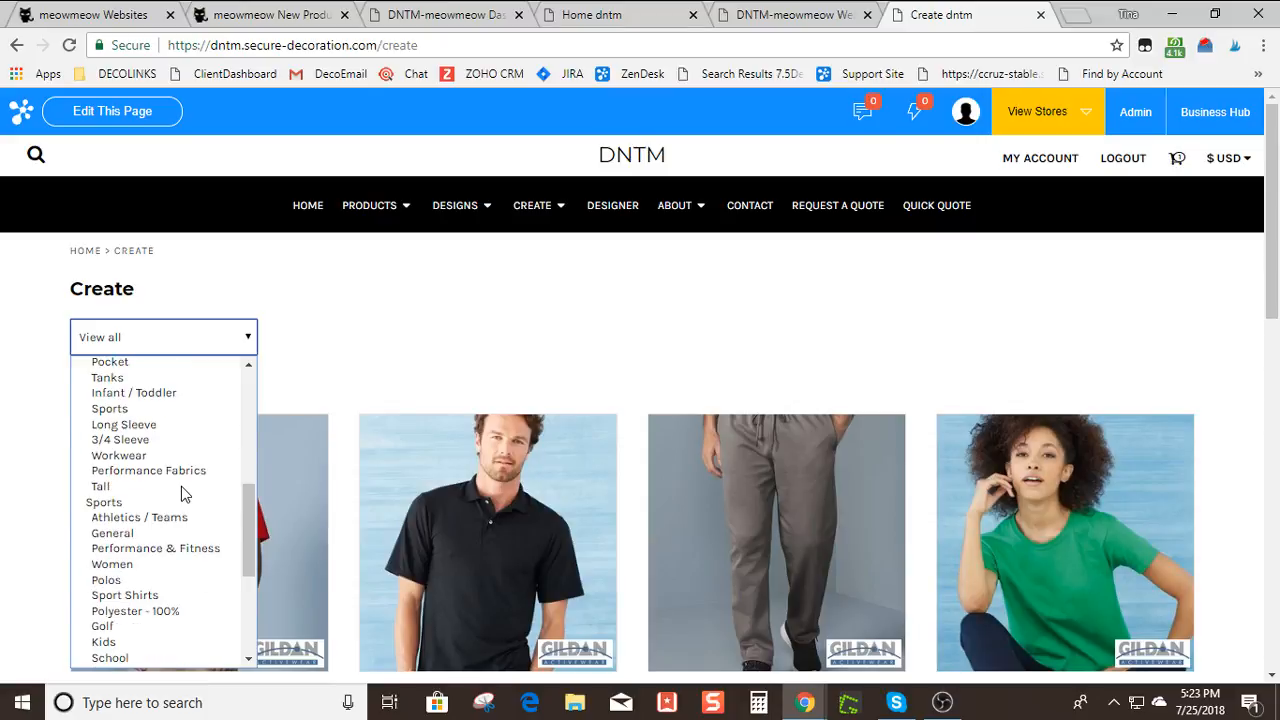
click(112, 643)
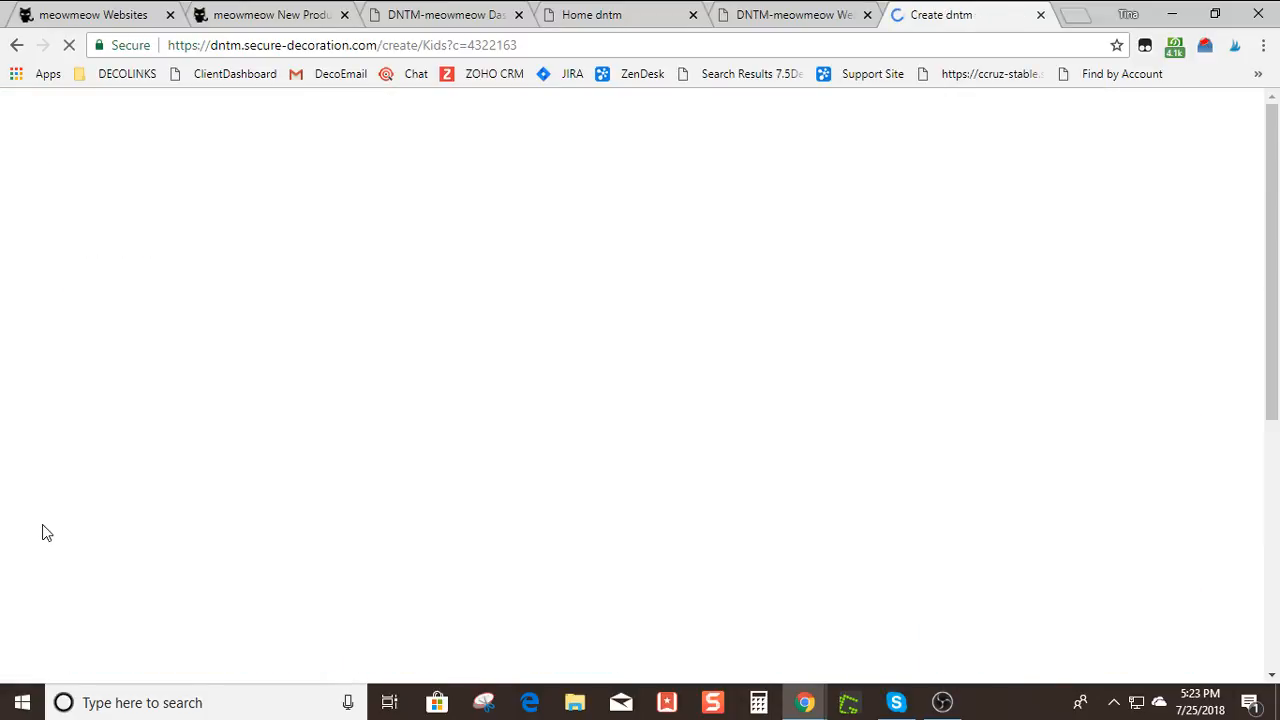
scroll(44, 532, down, 6)
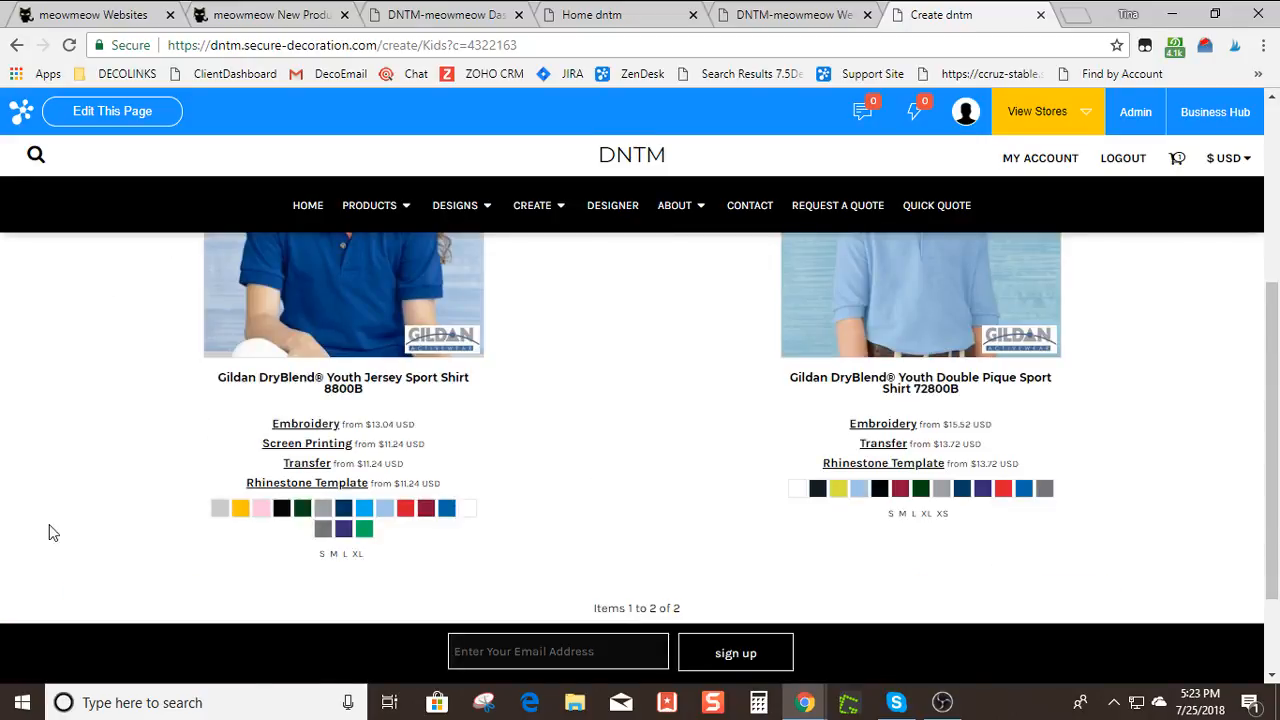
Filter the Create products by the Kids category under Fleece, view the items, and return to the page editor
scroll(120, 430, up, 6)
click(201, 337)
scroll(203, 528, up, 5)
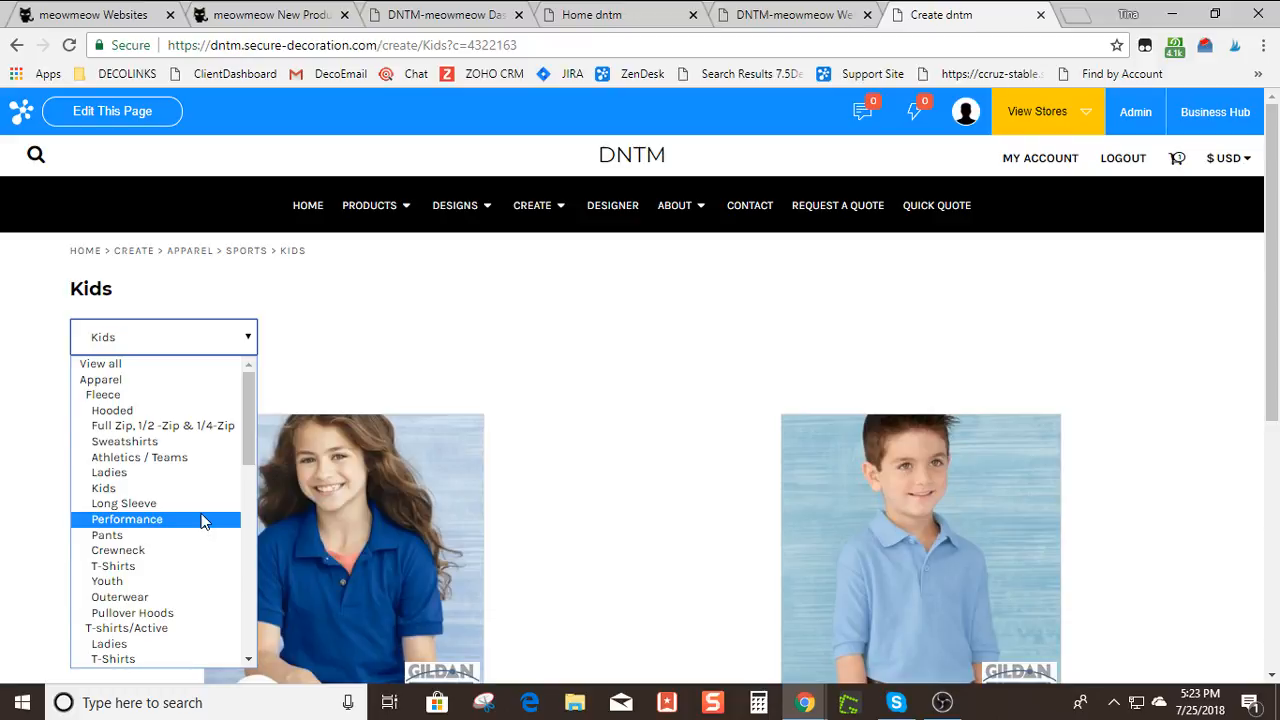
click(192, 508)
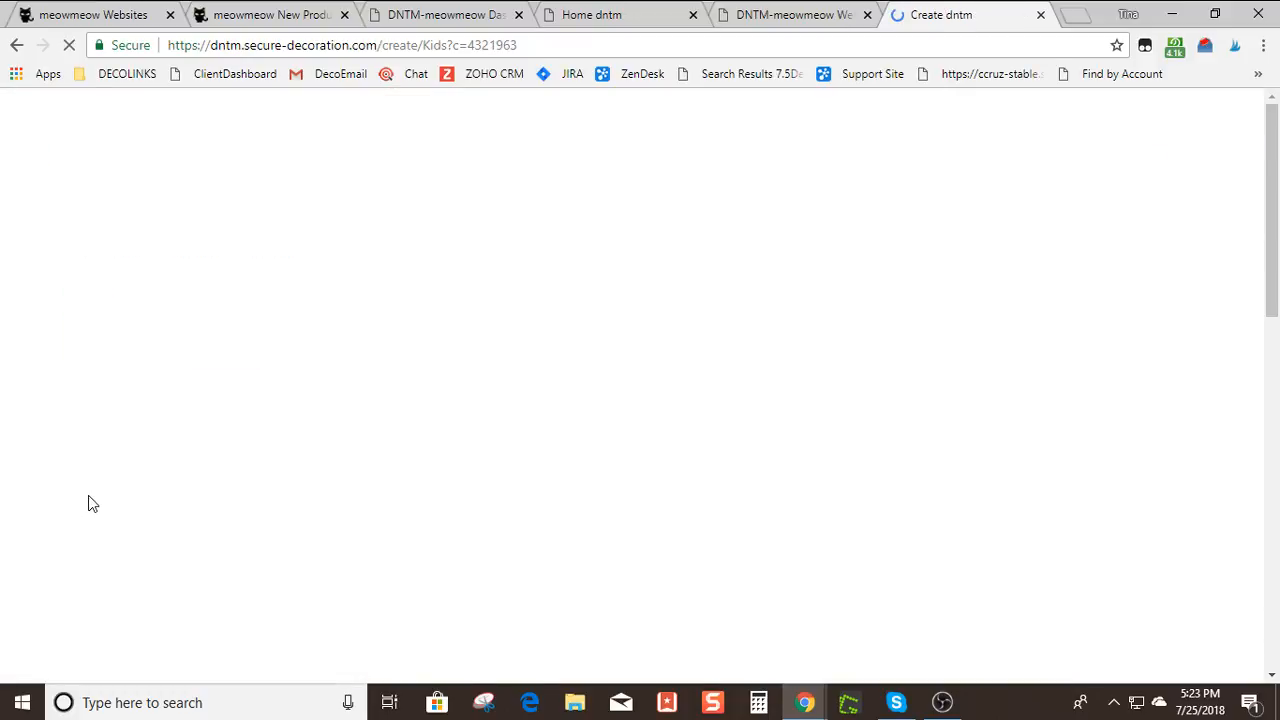
scroll(88, 503, down, 2)
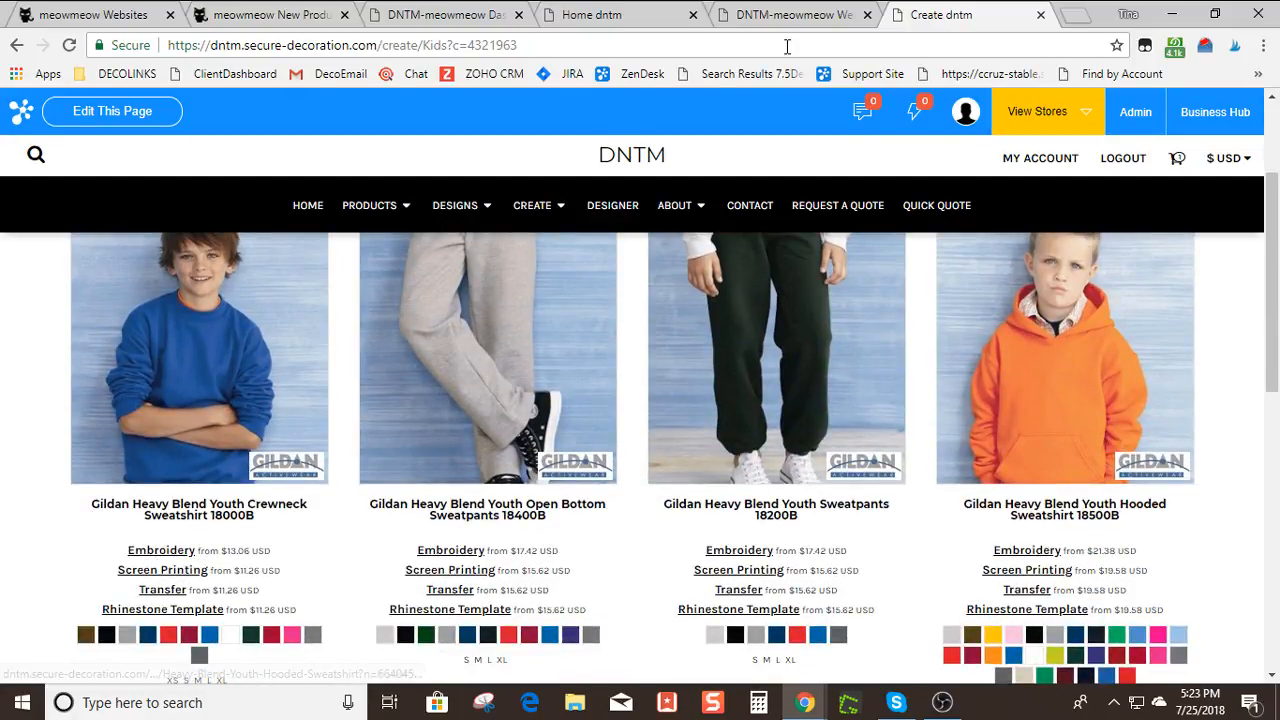
click(787, 14)
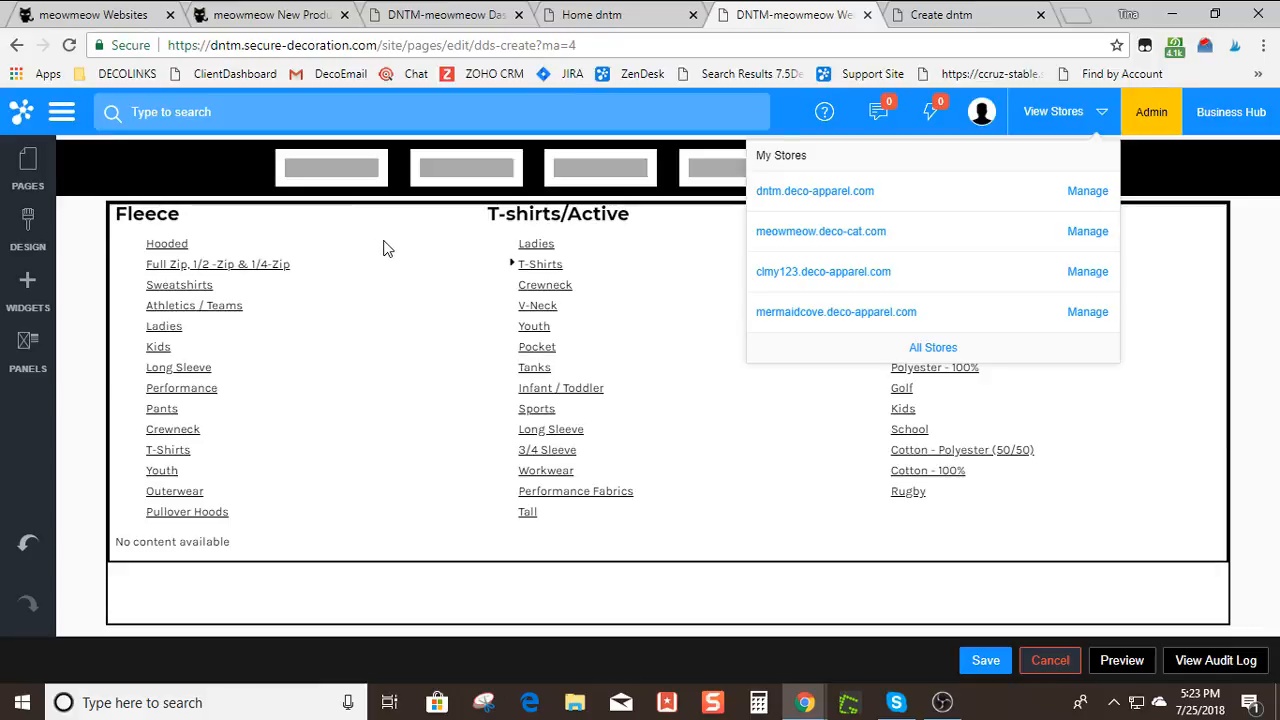